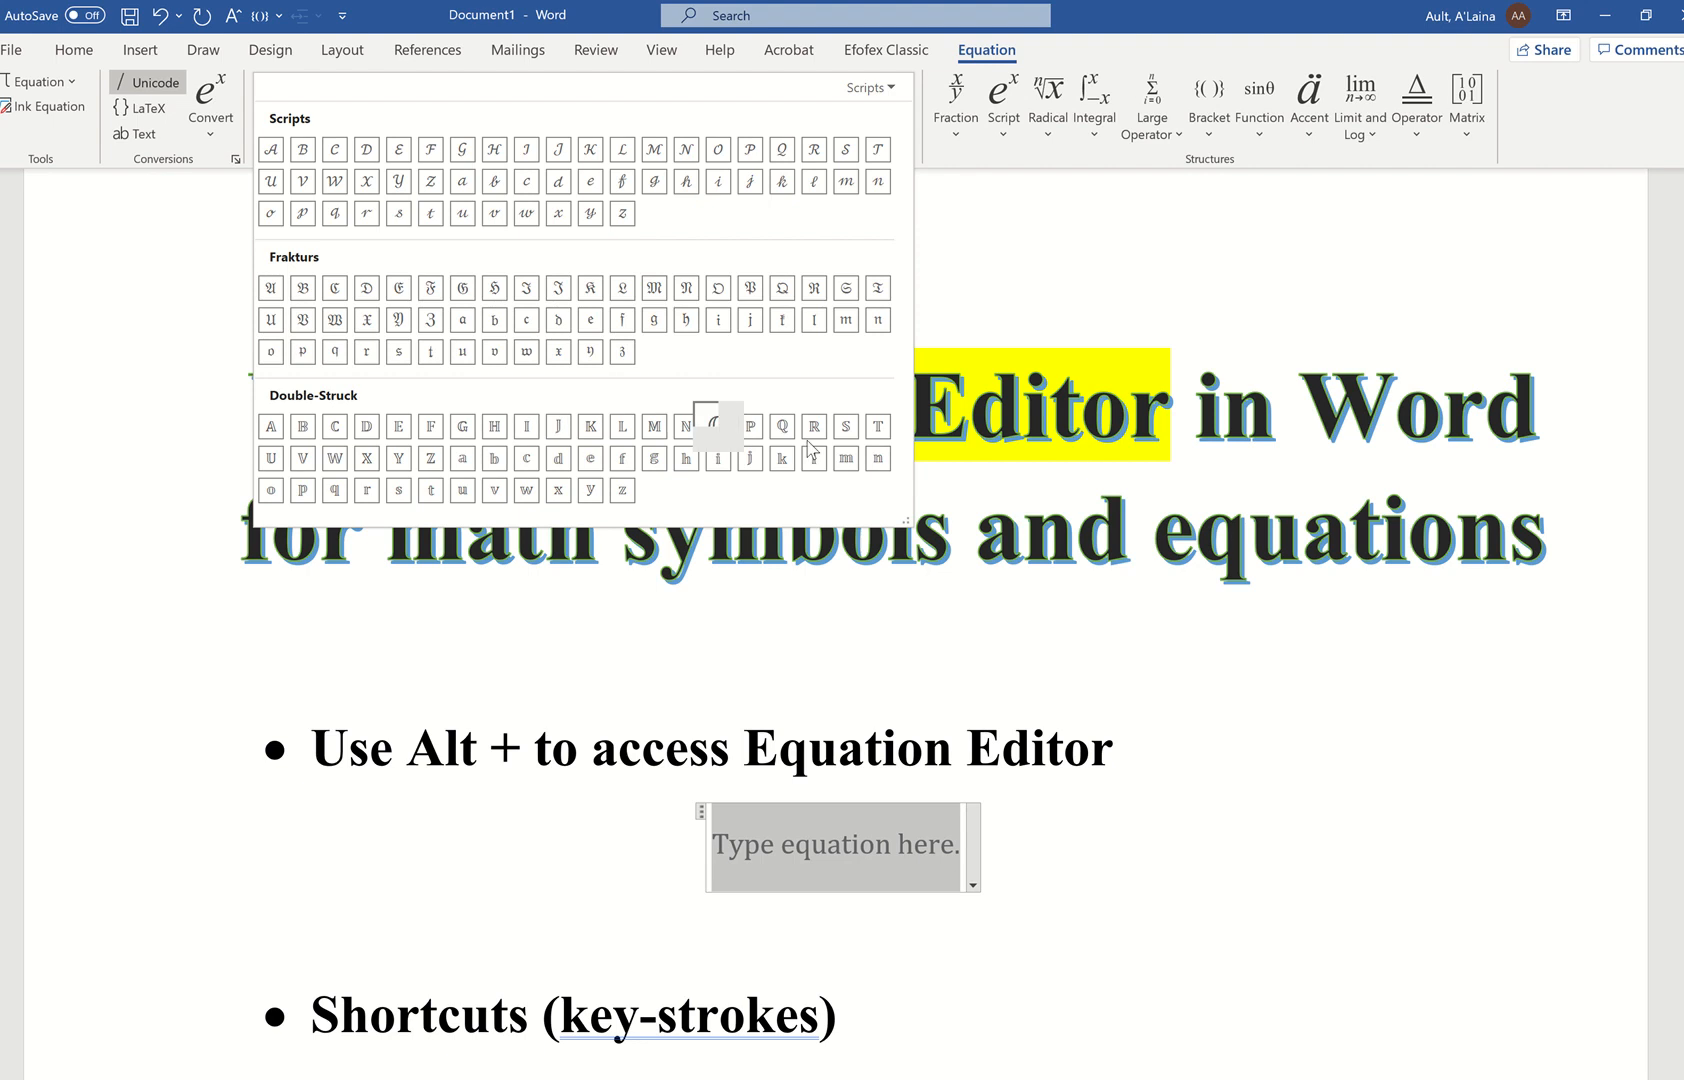
Step: View the Geometry symbol set in the equation symbol gallery and return the gallery to Basic Math
{"action": "left_click", "coordinate": [897, 92]}
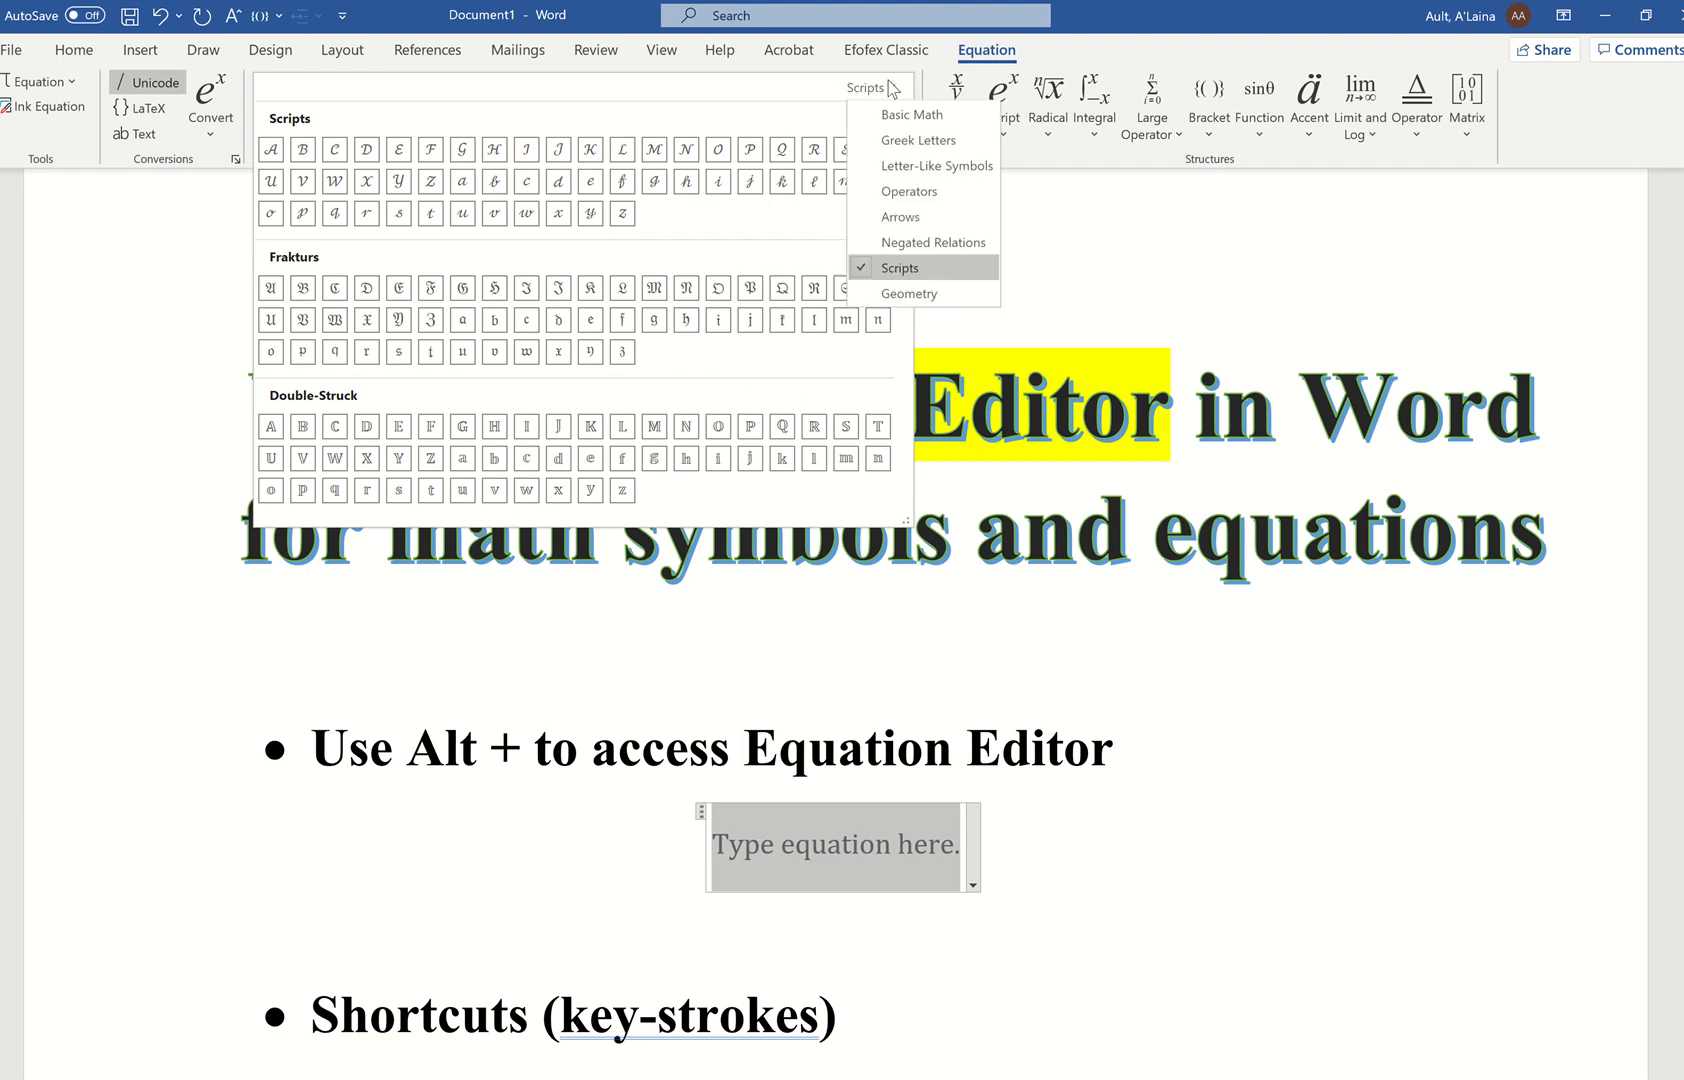
{"action": "left_click", "coordinate": [920, 295]}
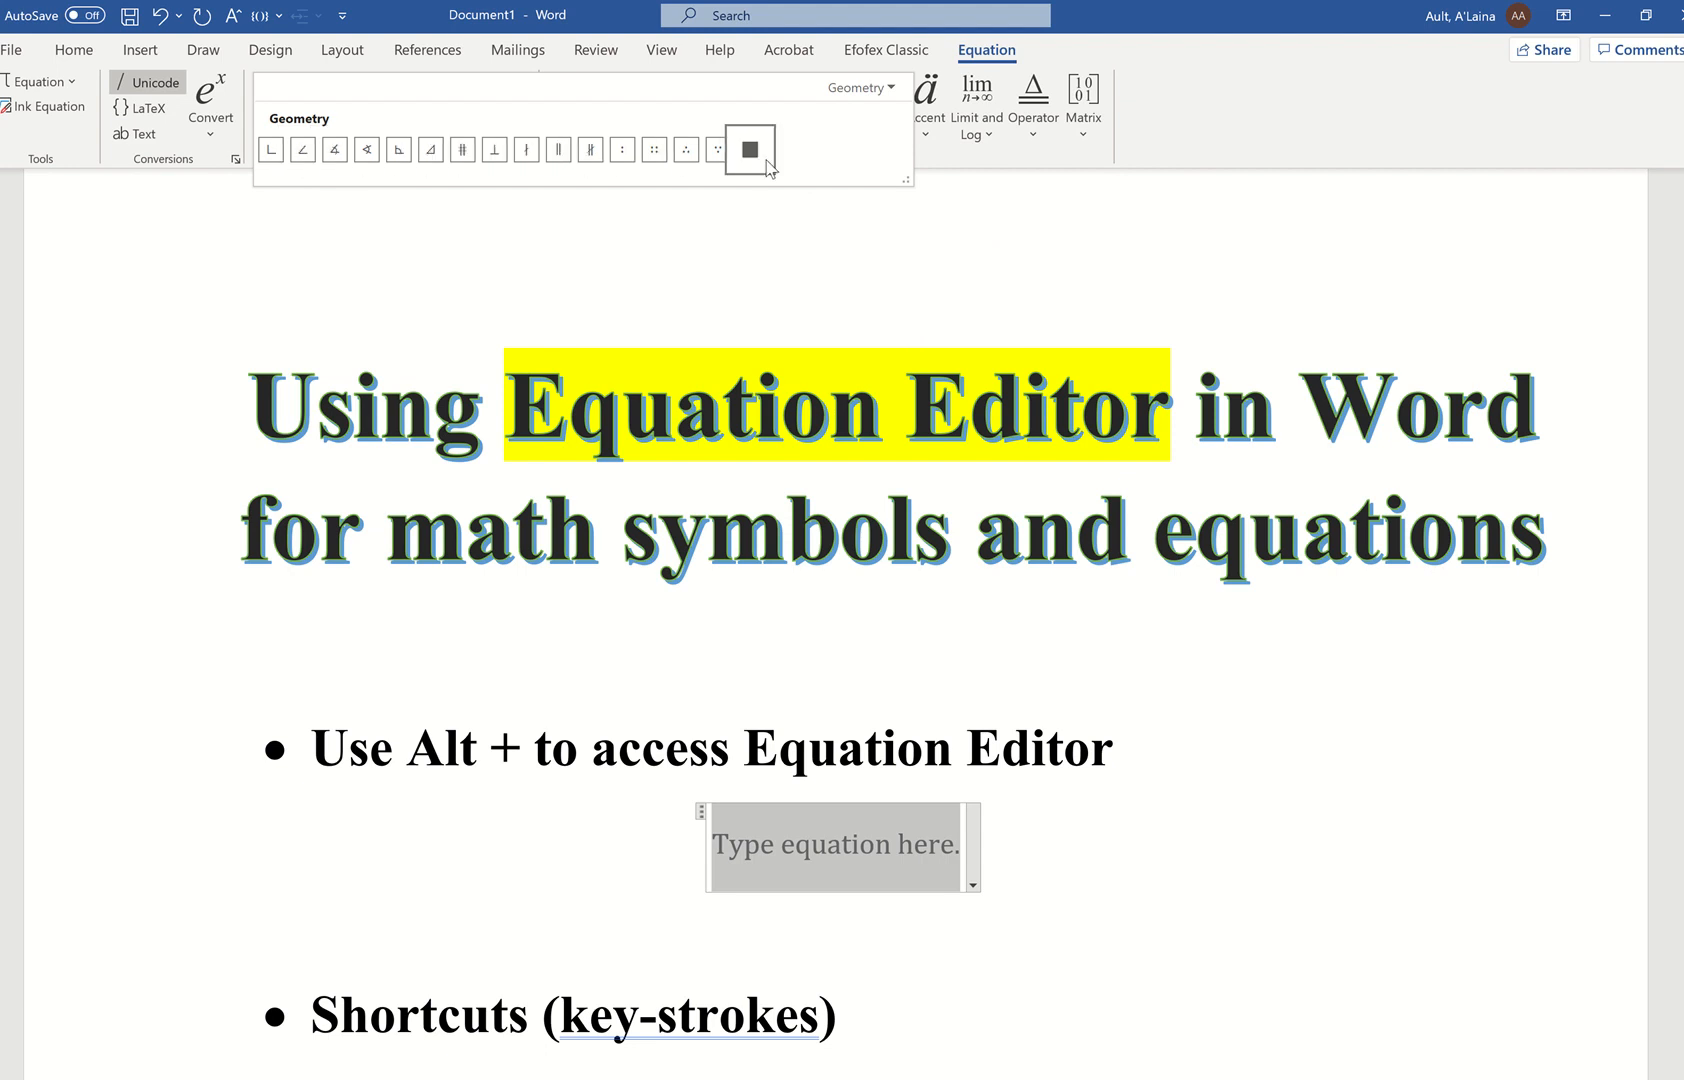
{"action": "left_click", "coordinate": [893, 88]}
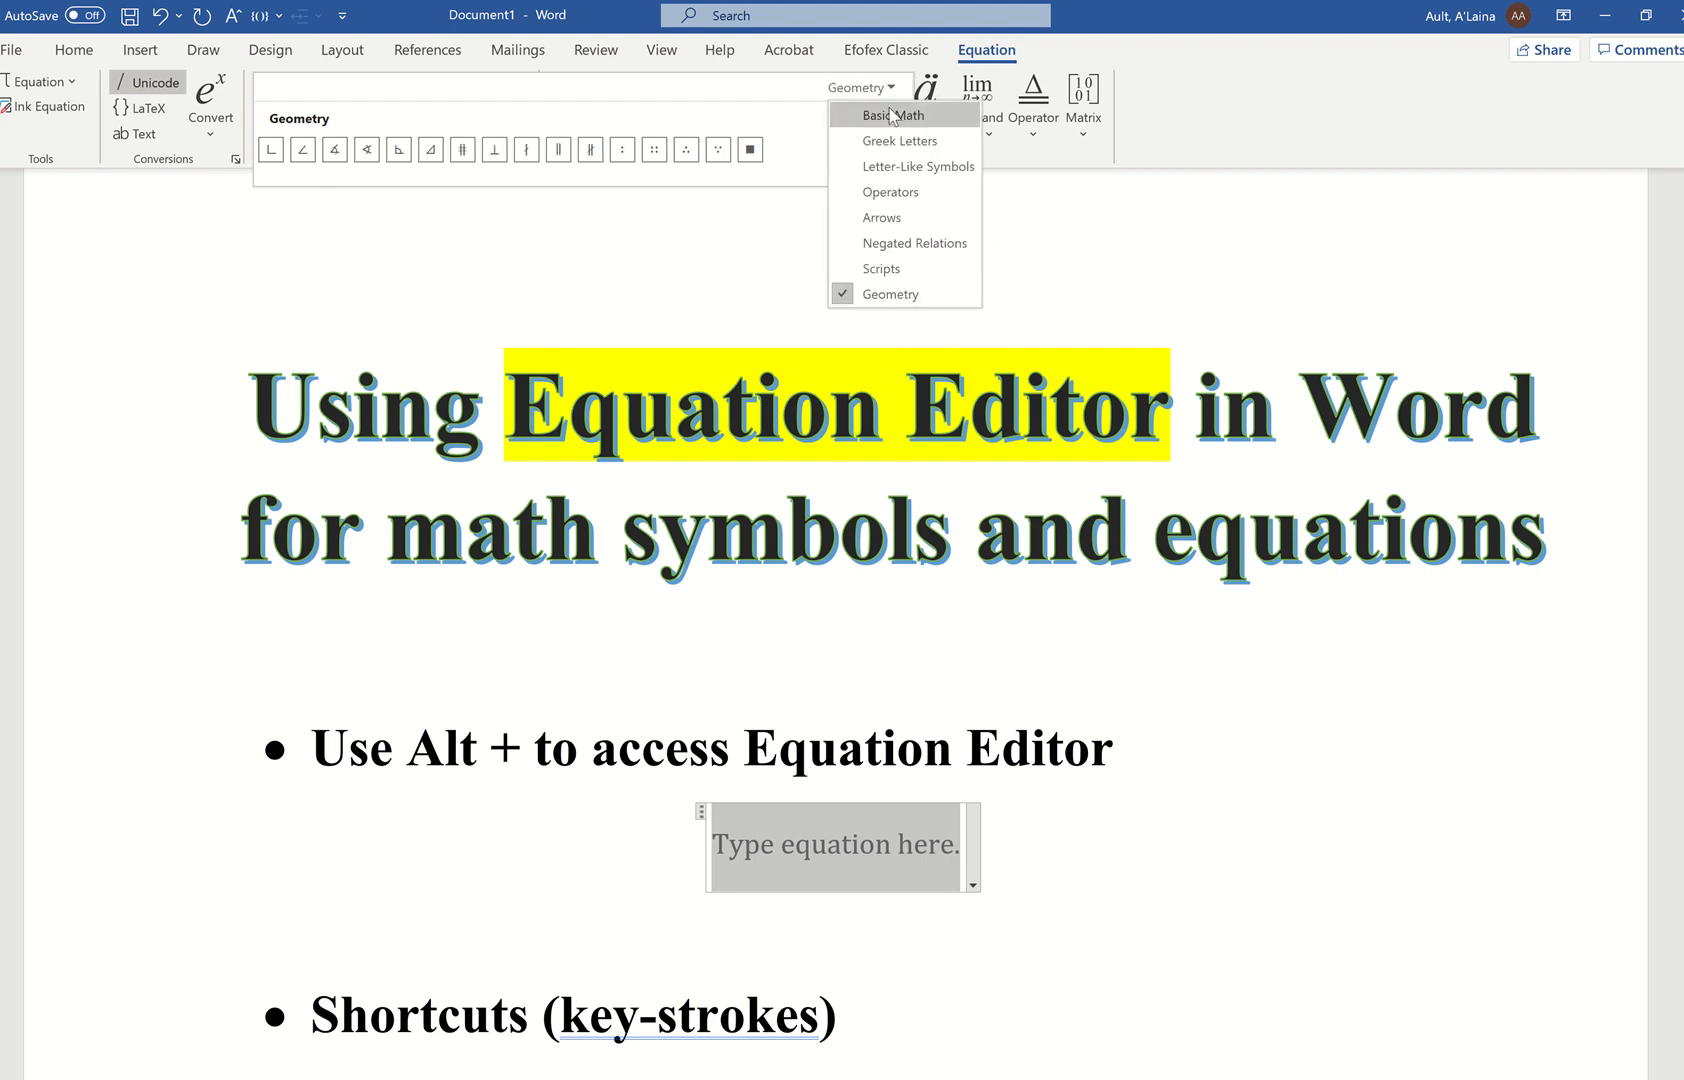
{"action": "left_click", "coordinate": [895, 114]}
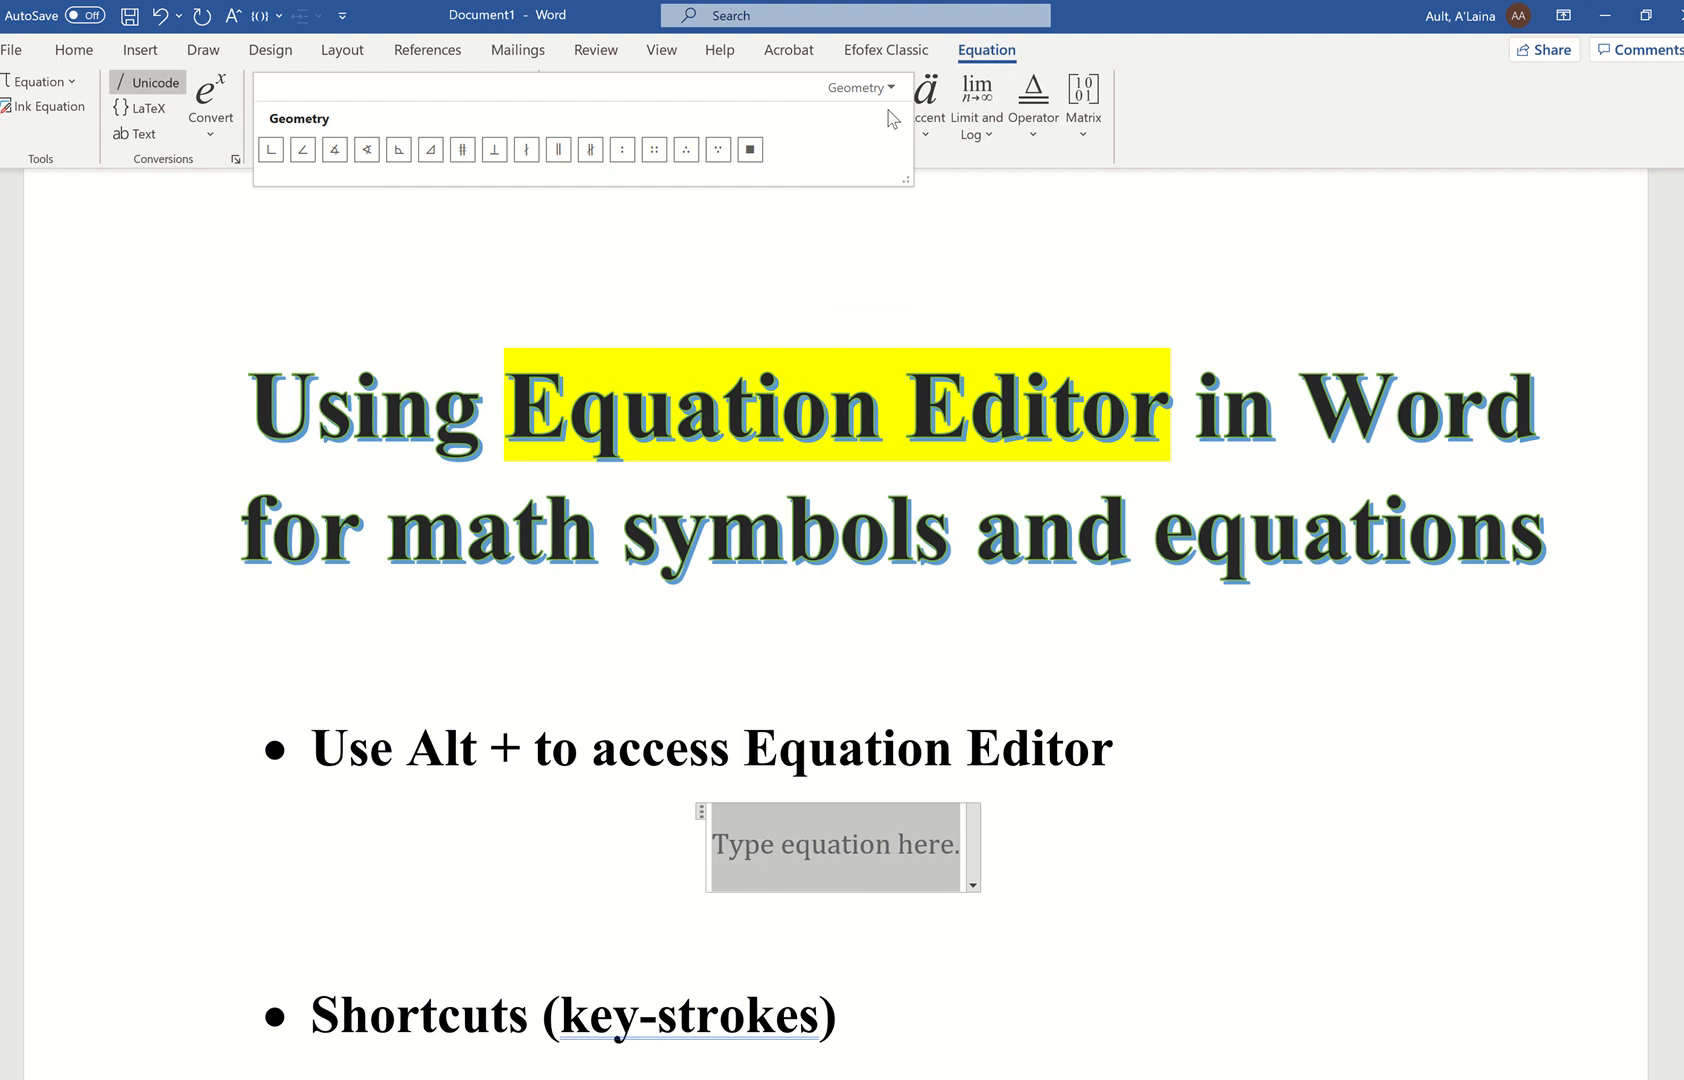
Step: Start the equation under the "Use Alt +" bullet with "y =" in non-bold characters
{"action": "left_click", "coordinate": [836, 820]}
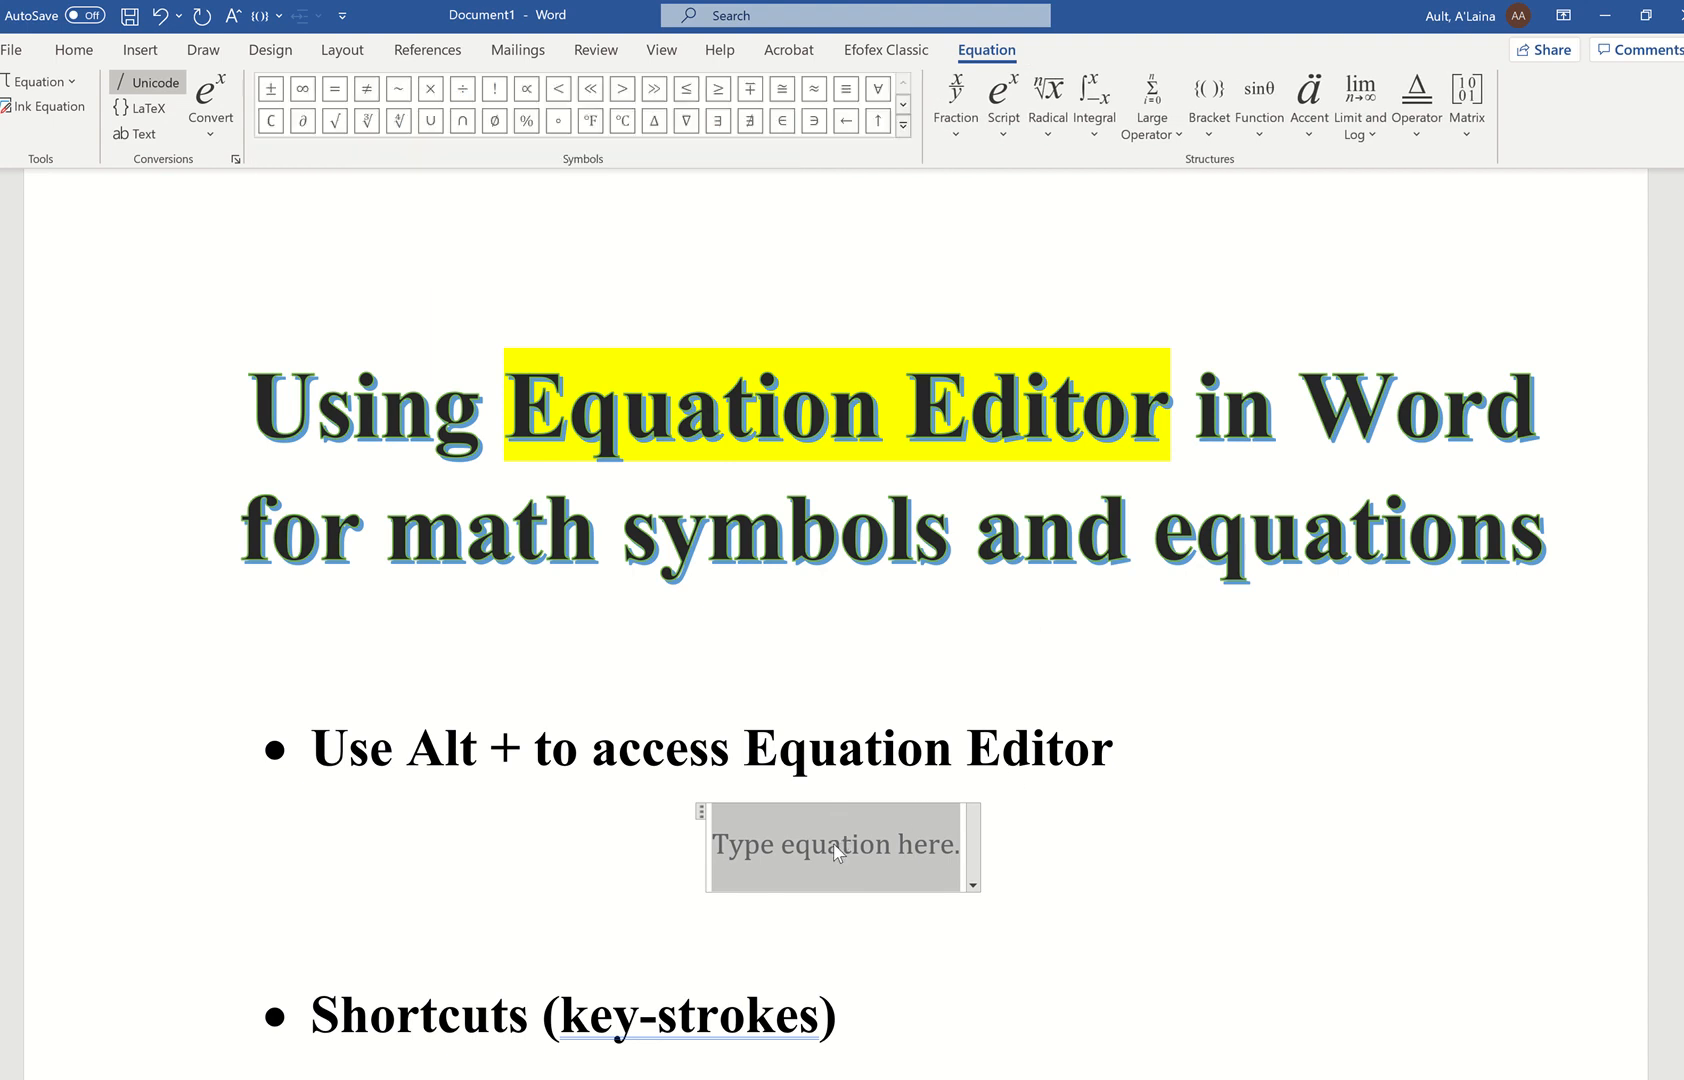
{"action": "type", "text": "y="}
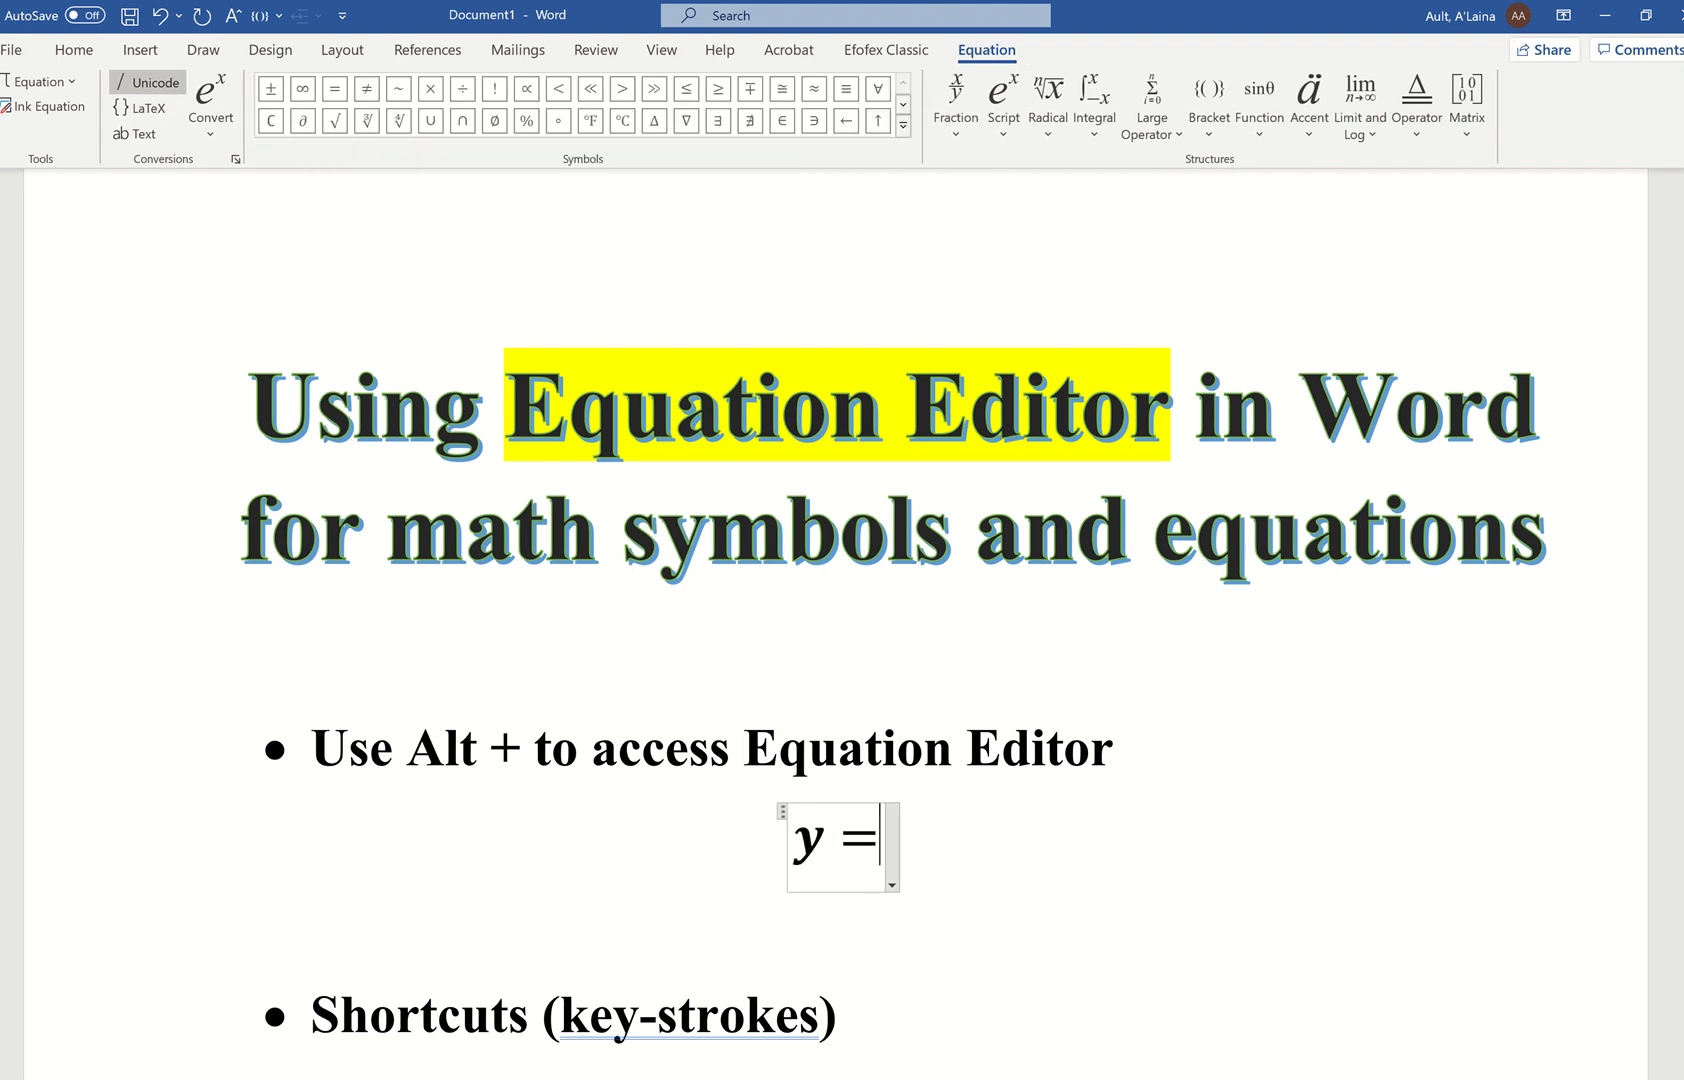
{"action": "key", "text": "BackSpace"}
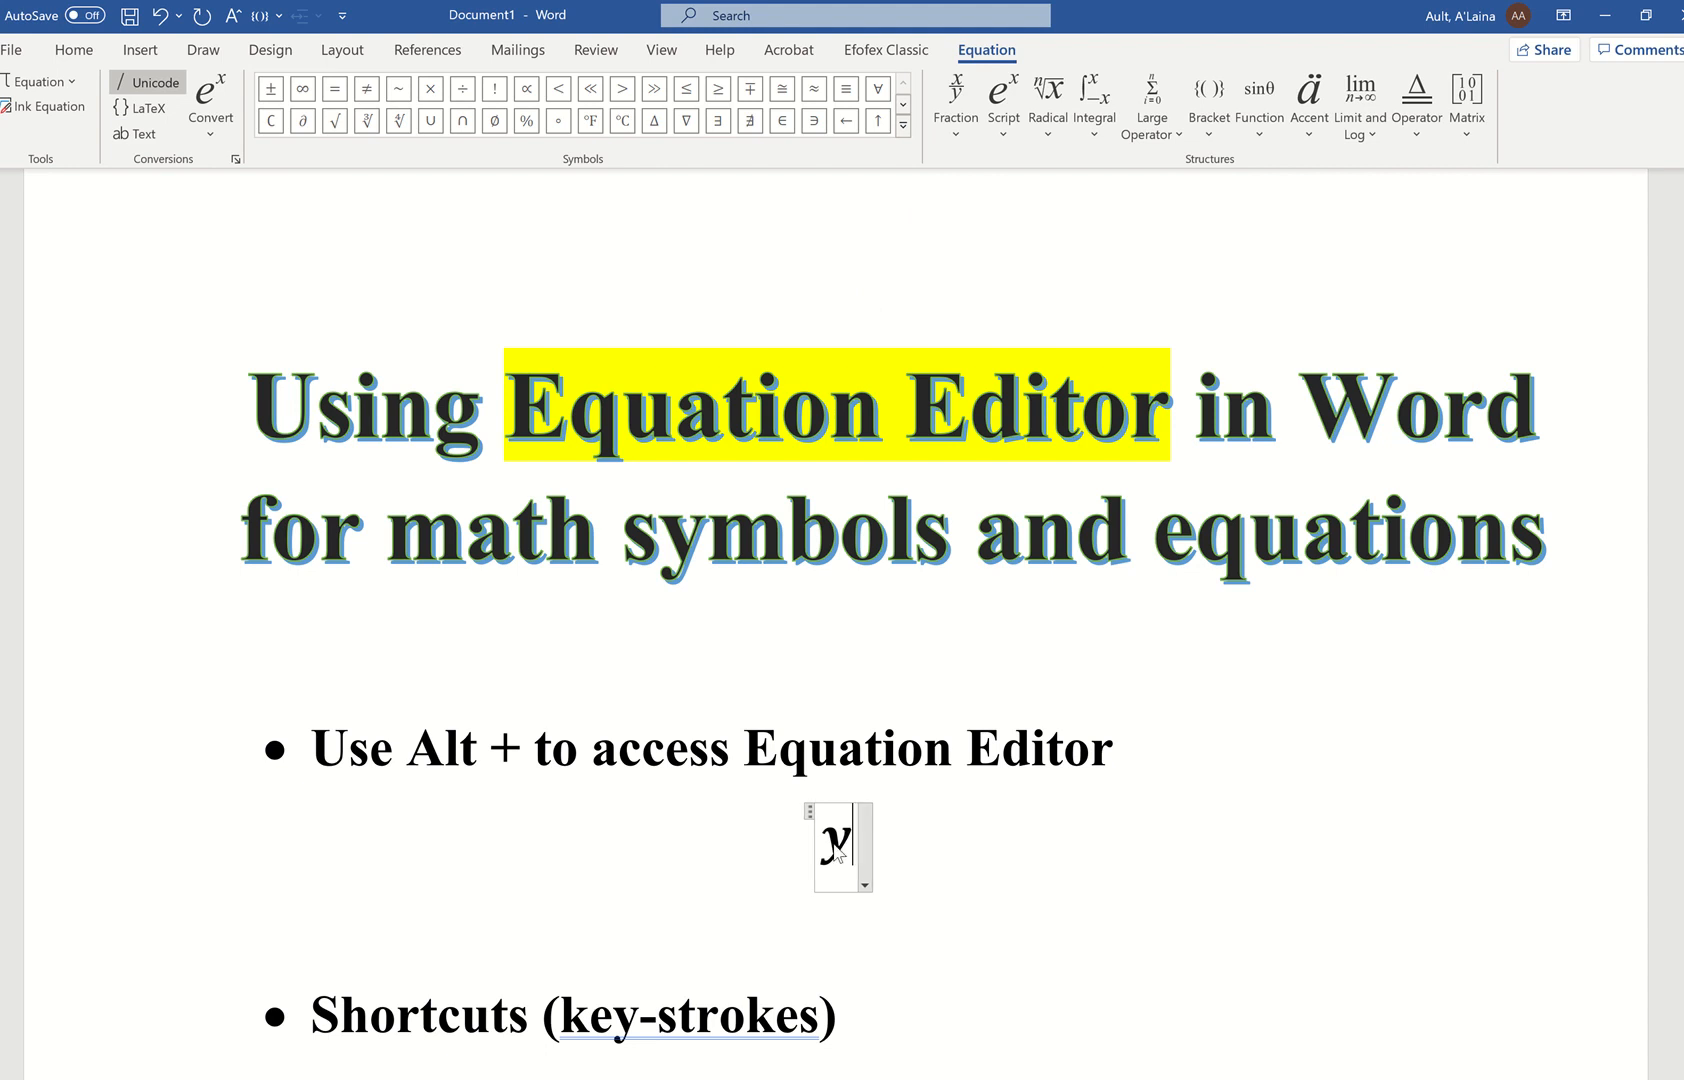
{"action": "key", "text": "BackSpace"}
{"action": "type", "text": "y ="}
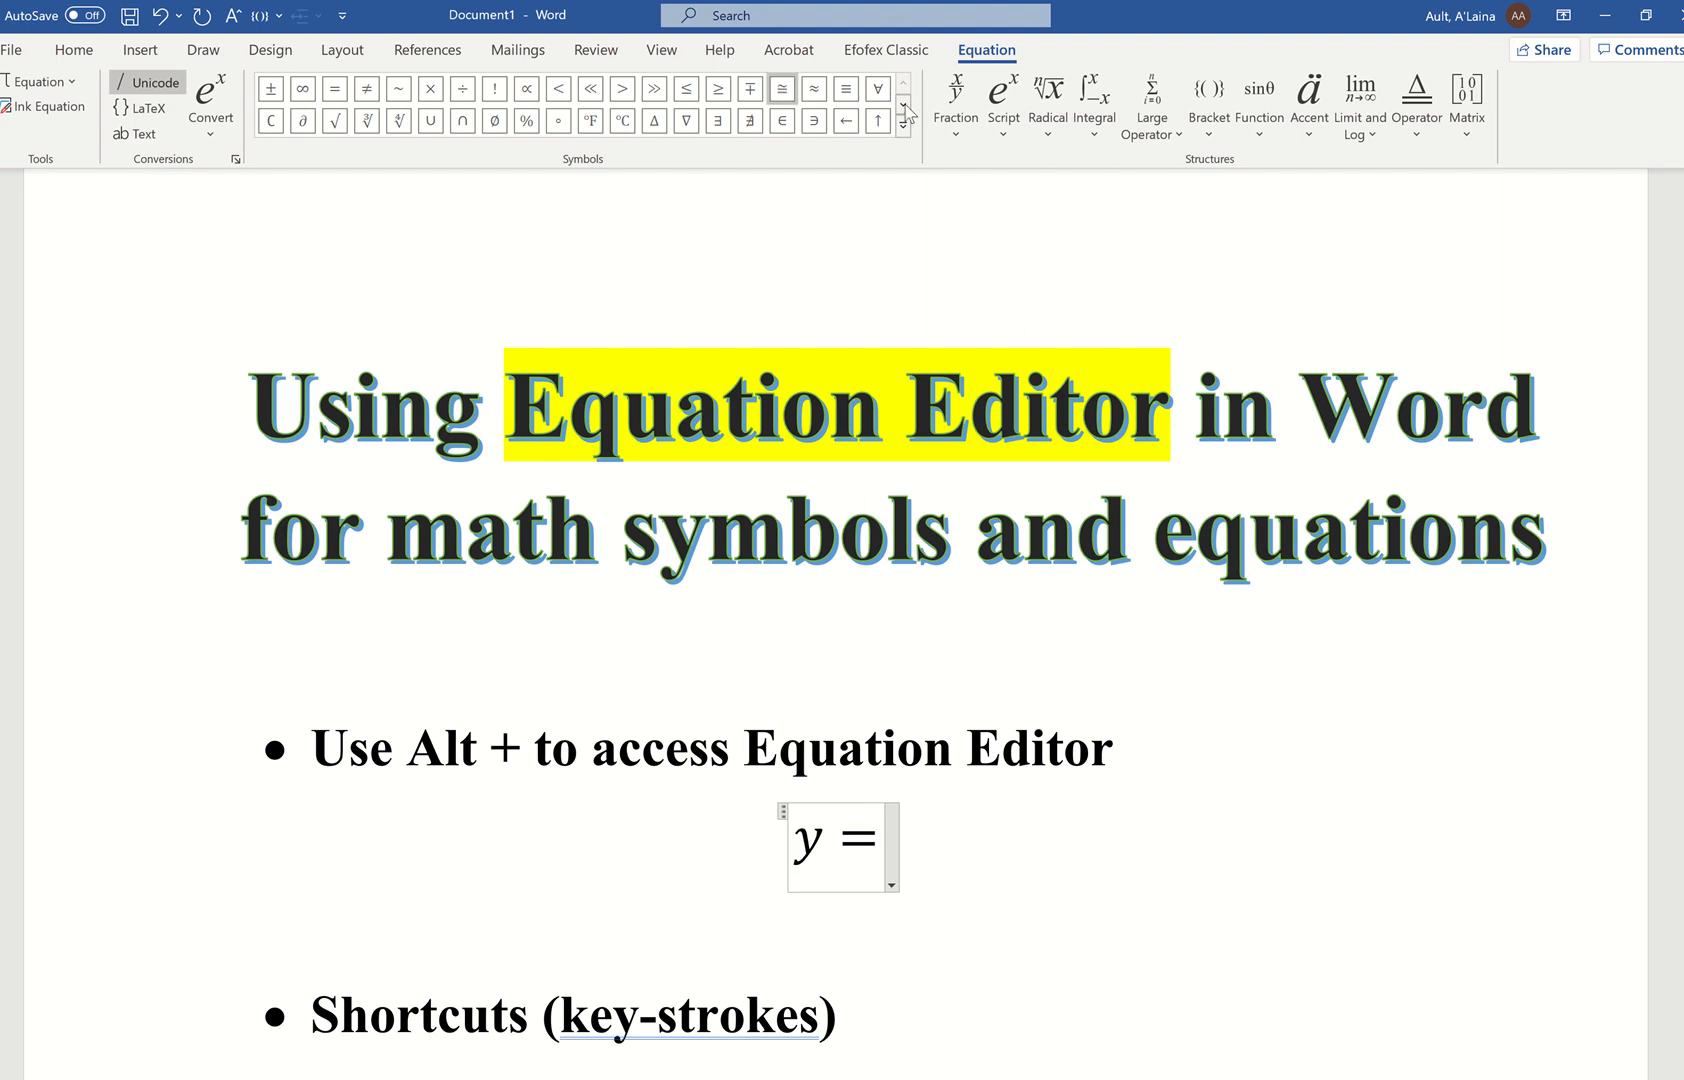
Step: Insert a stacked fraction after the equals sign with numerator 1 and denominator 3
{"action": "left_click", "coordinate": [962, 100]}
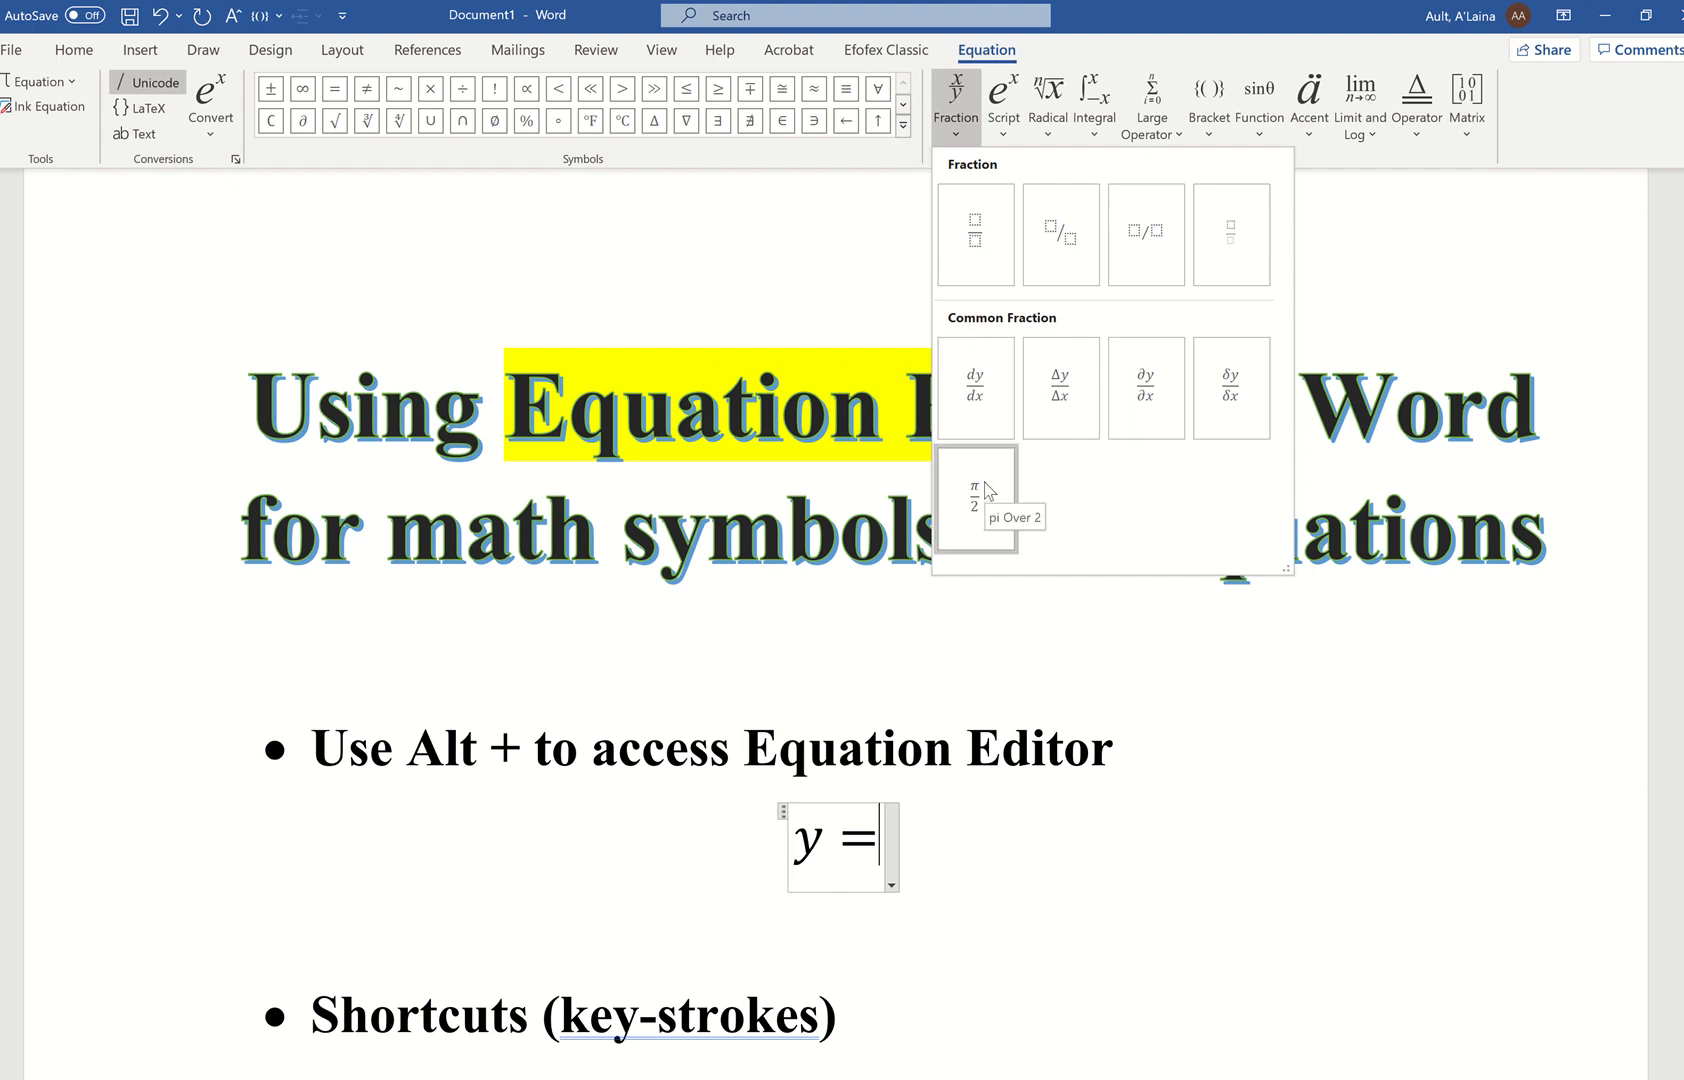
{"action": "left_click", "coordinate": [978, 235]}
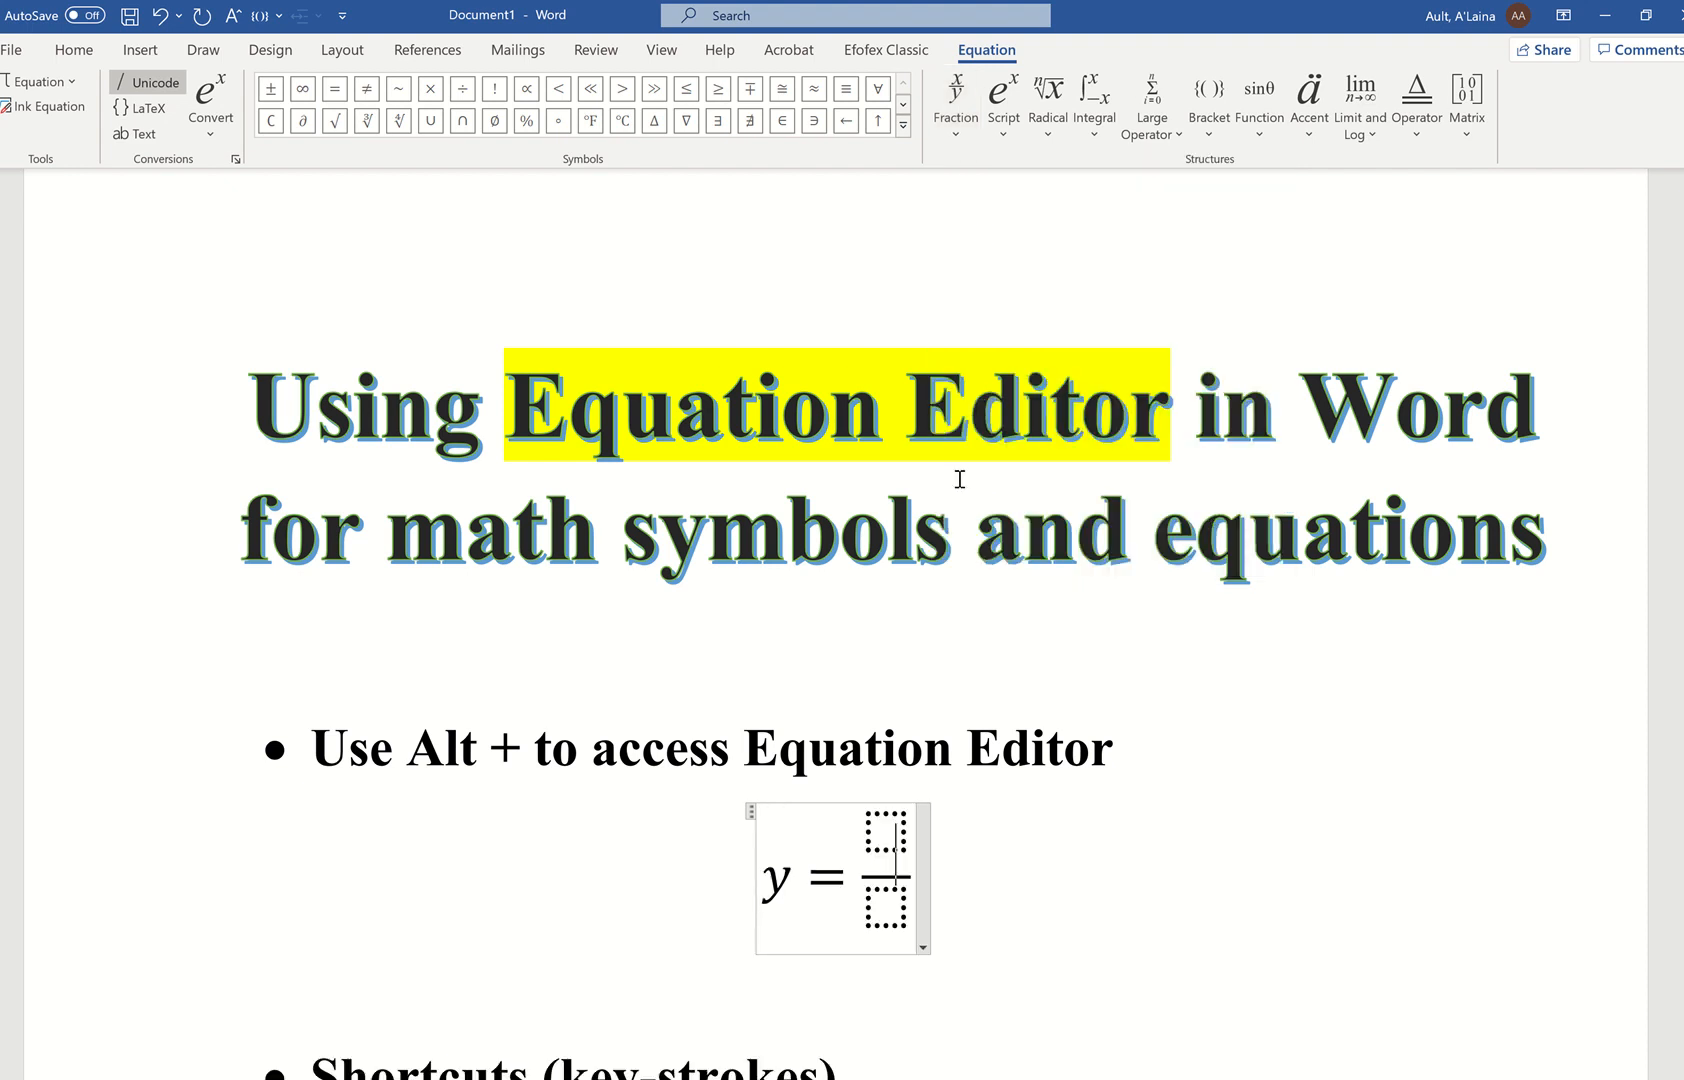
{"action": "left_click", "coordinate": [884, 828]}
{"action": "type", "text": "1"}
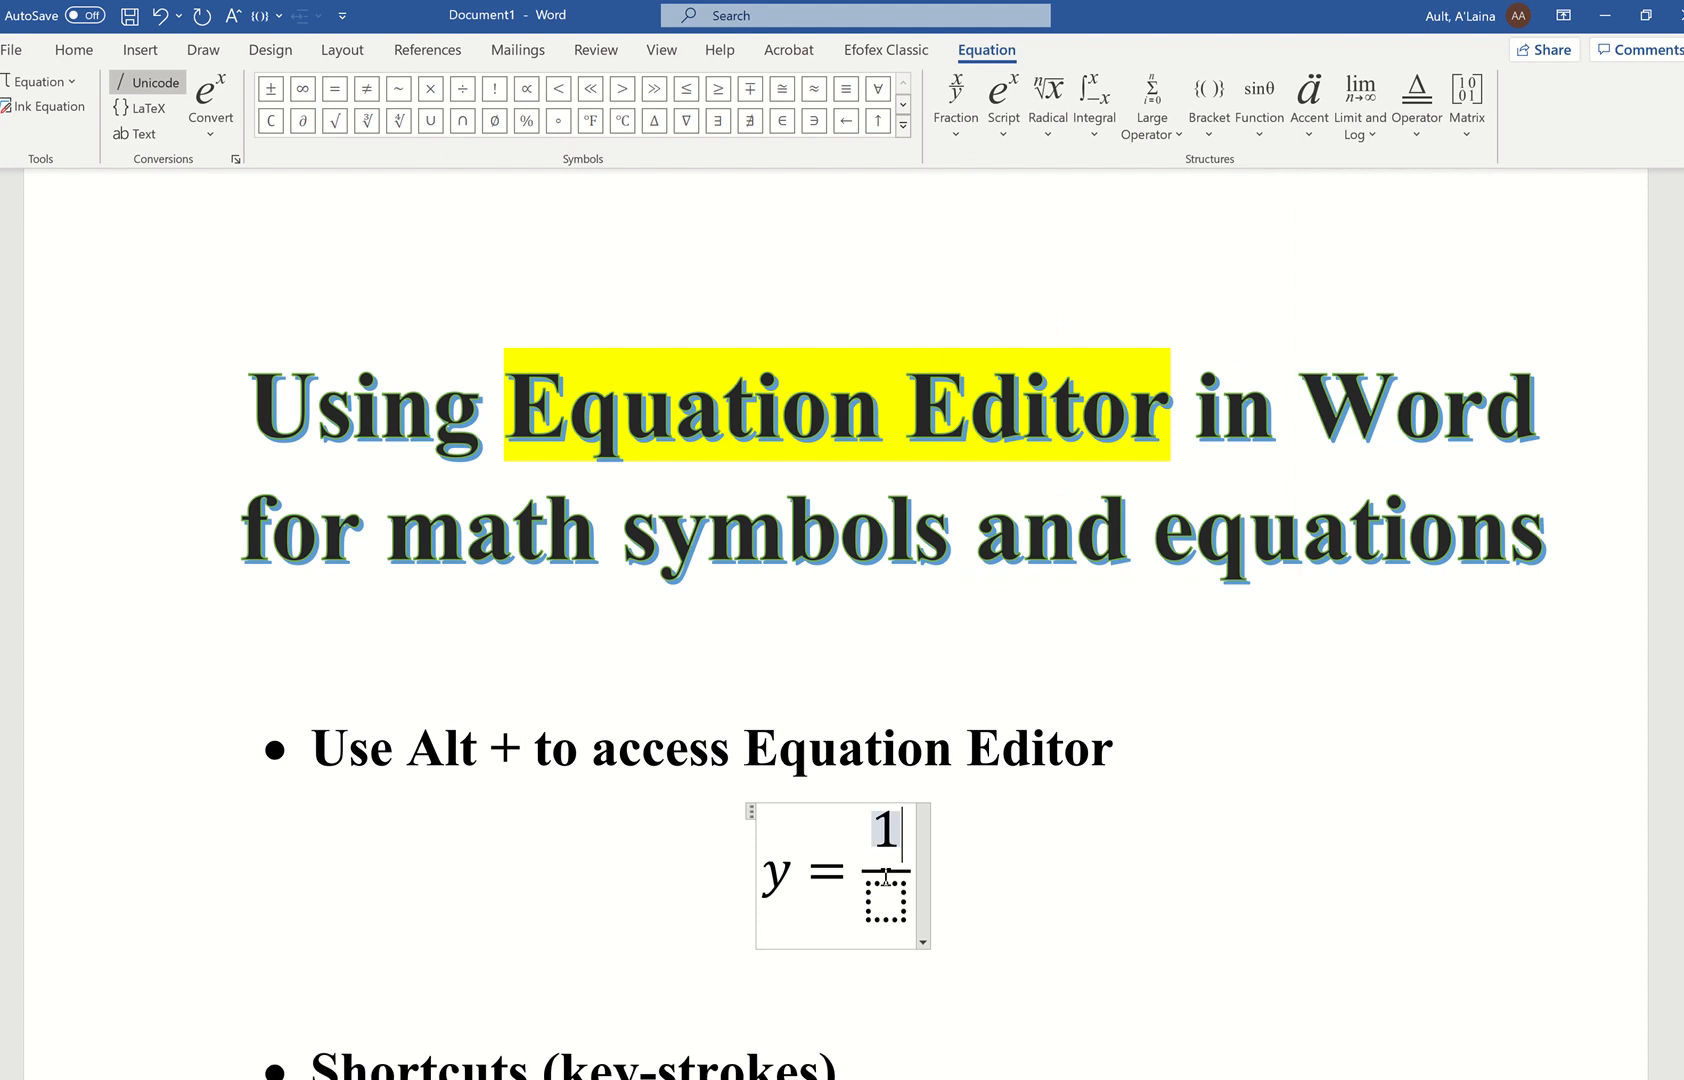
{"action": "left_click", "coordinate": [899, 887]}
{"action": "type", "text": "3"}
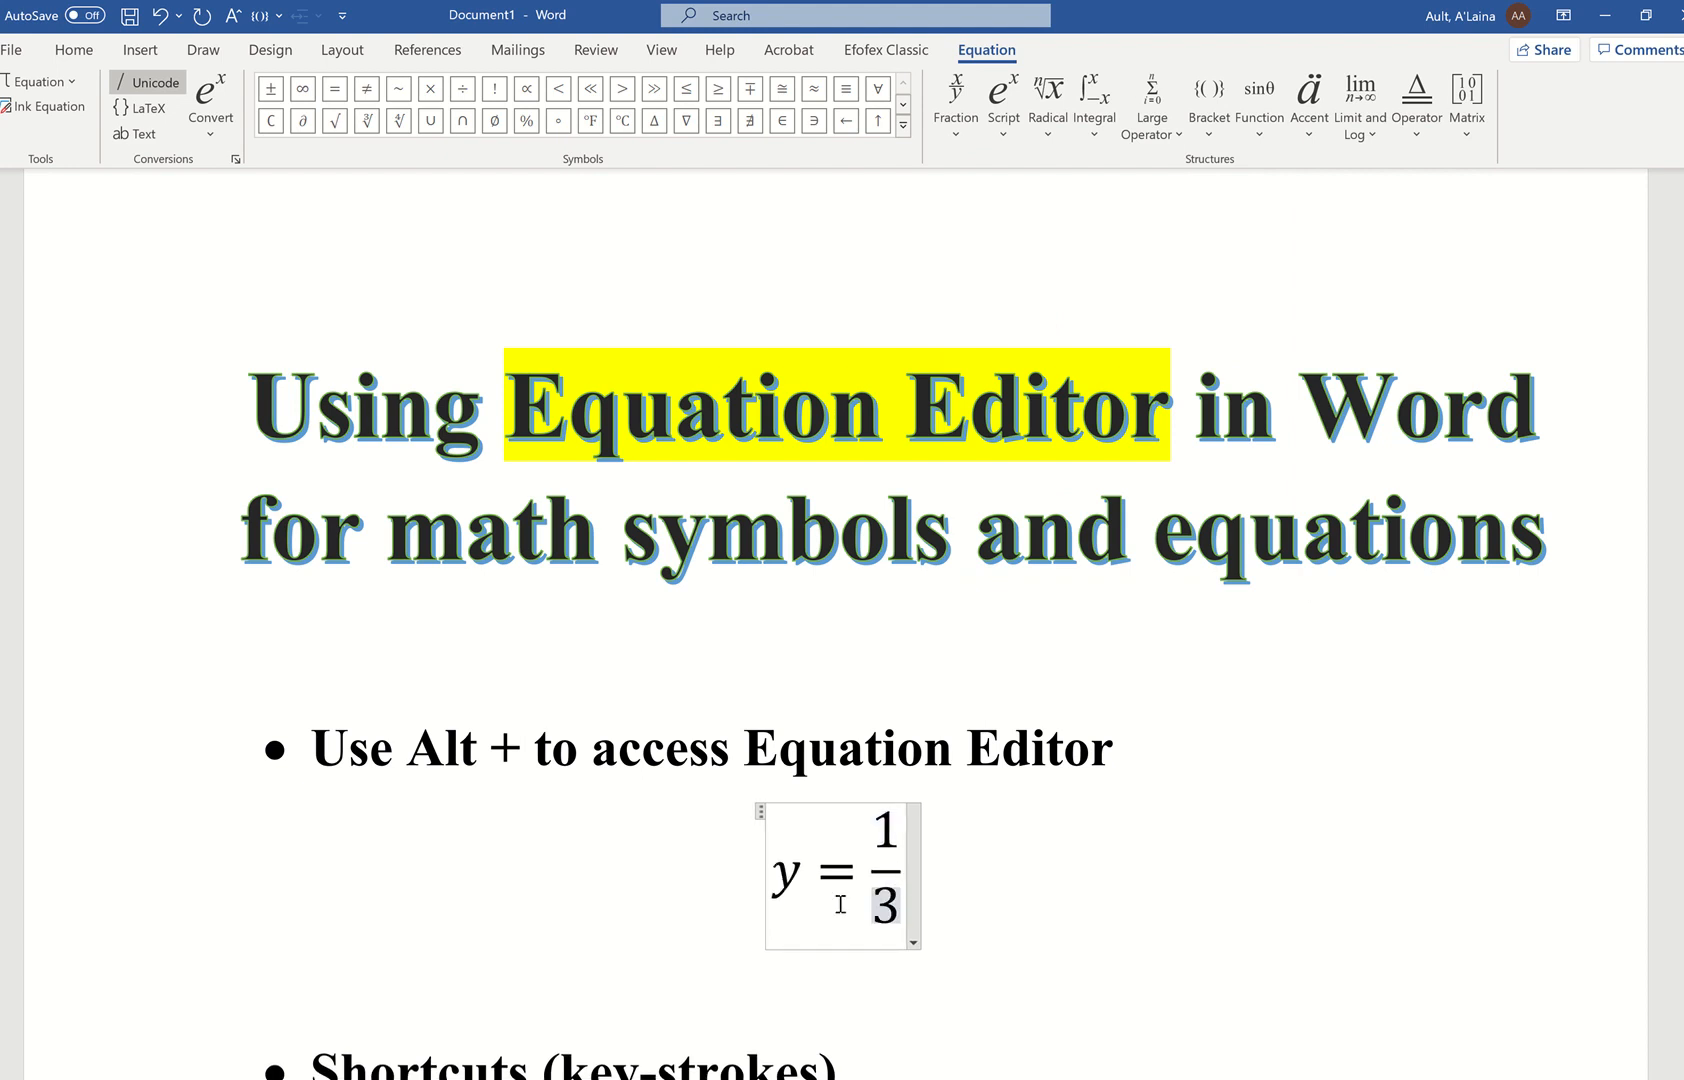
Step: Delete the stacked fraction from the equation, leaving only "y ="
{"action": "key", "text": "Right"}
{"action": "key", "text": "alt"}
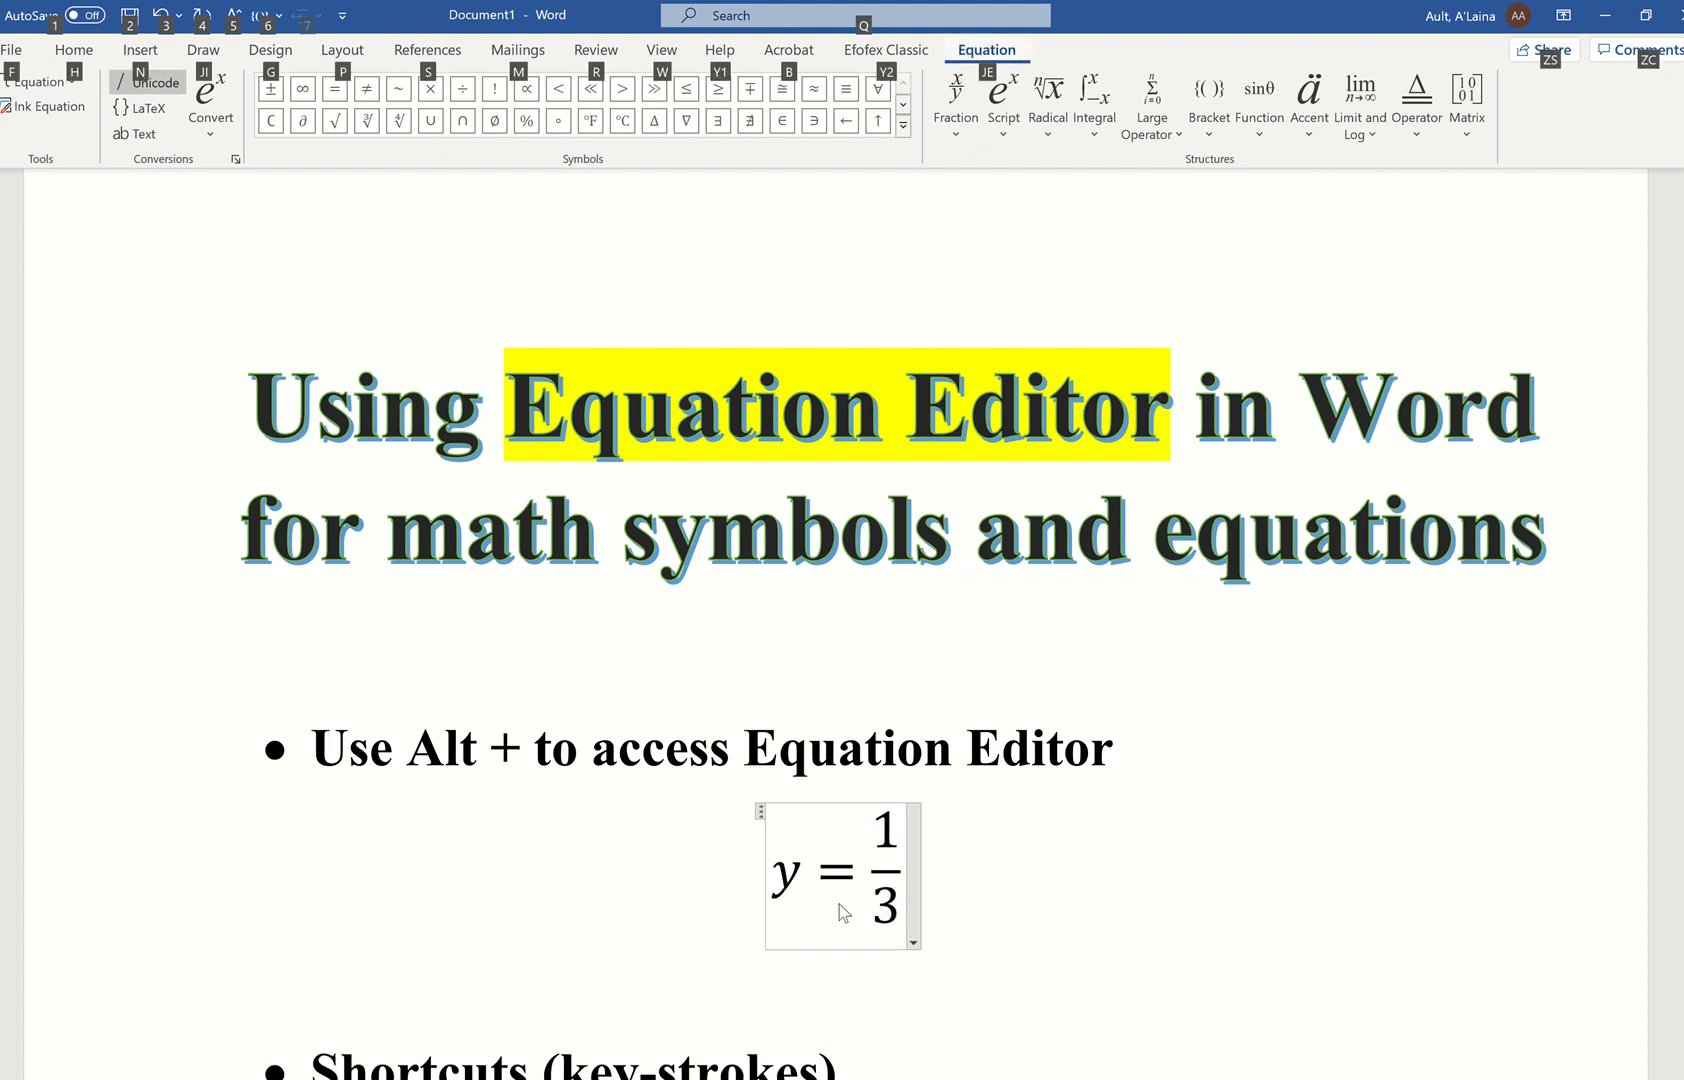
{"action": "left_click", "coordinate": [914, 885]}
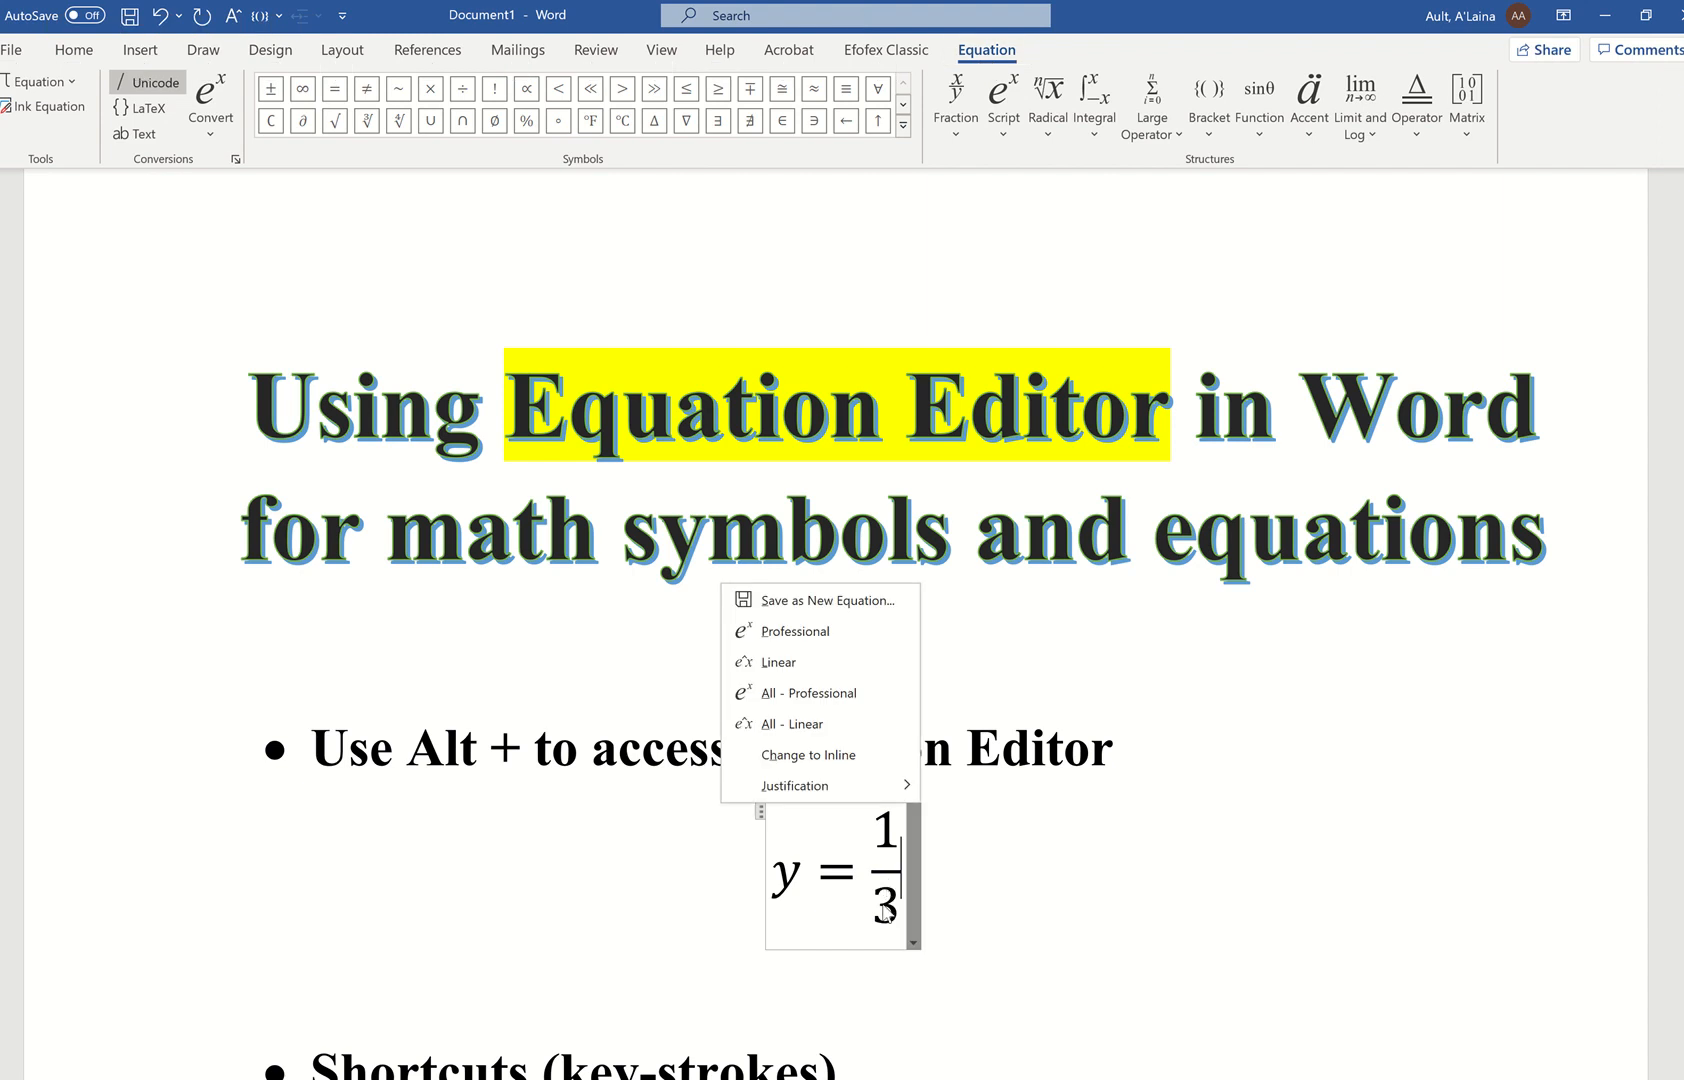
{"action": "left_click", "coordinate": [888, 911]}
{"action": "left_click", "coordinate": [888, 905]}
{"action": "key", "text": "BackSpace"}
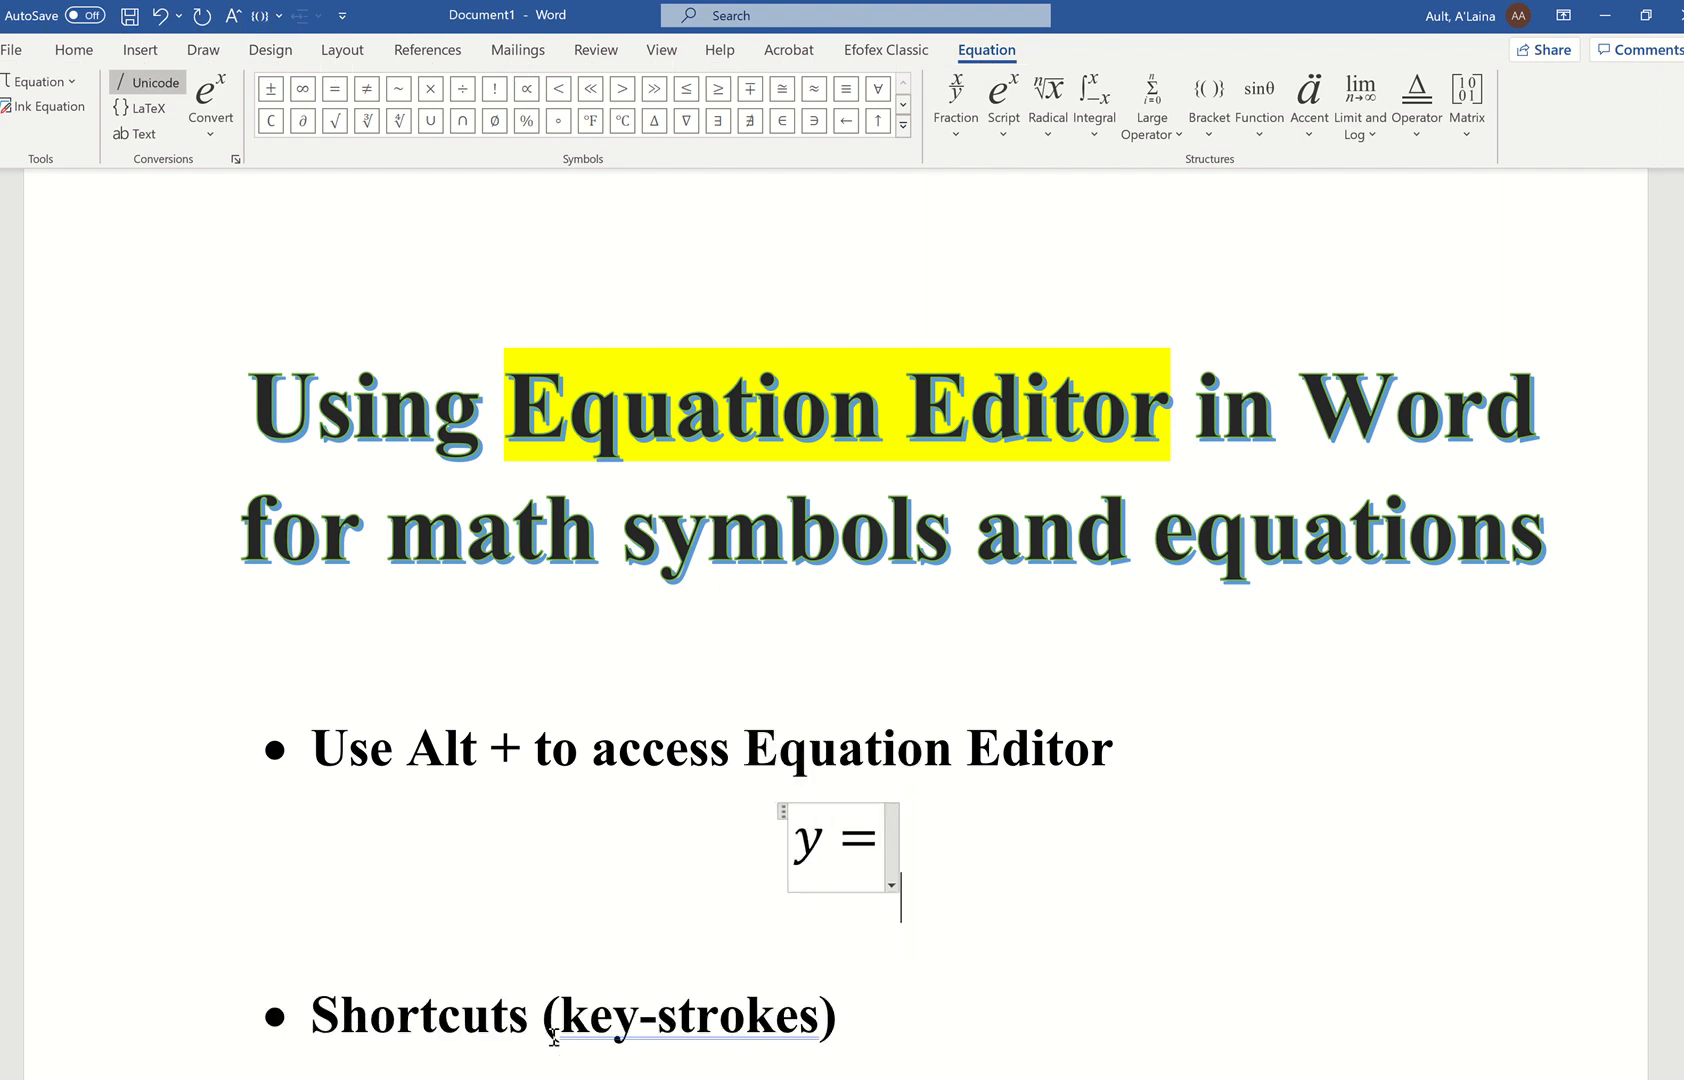
{"action": "key", "text": "BackSpace"}
{"action": "left_click", "coordinate": [553, 1035]}
{"action": "type", "text": "1"}
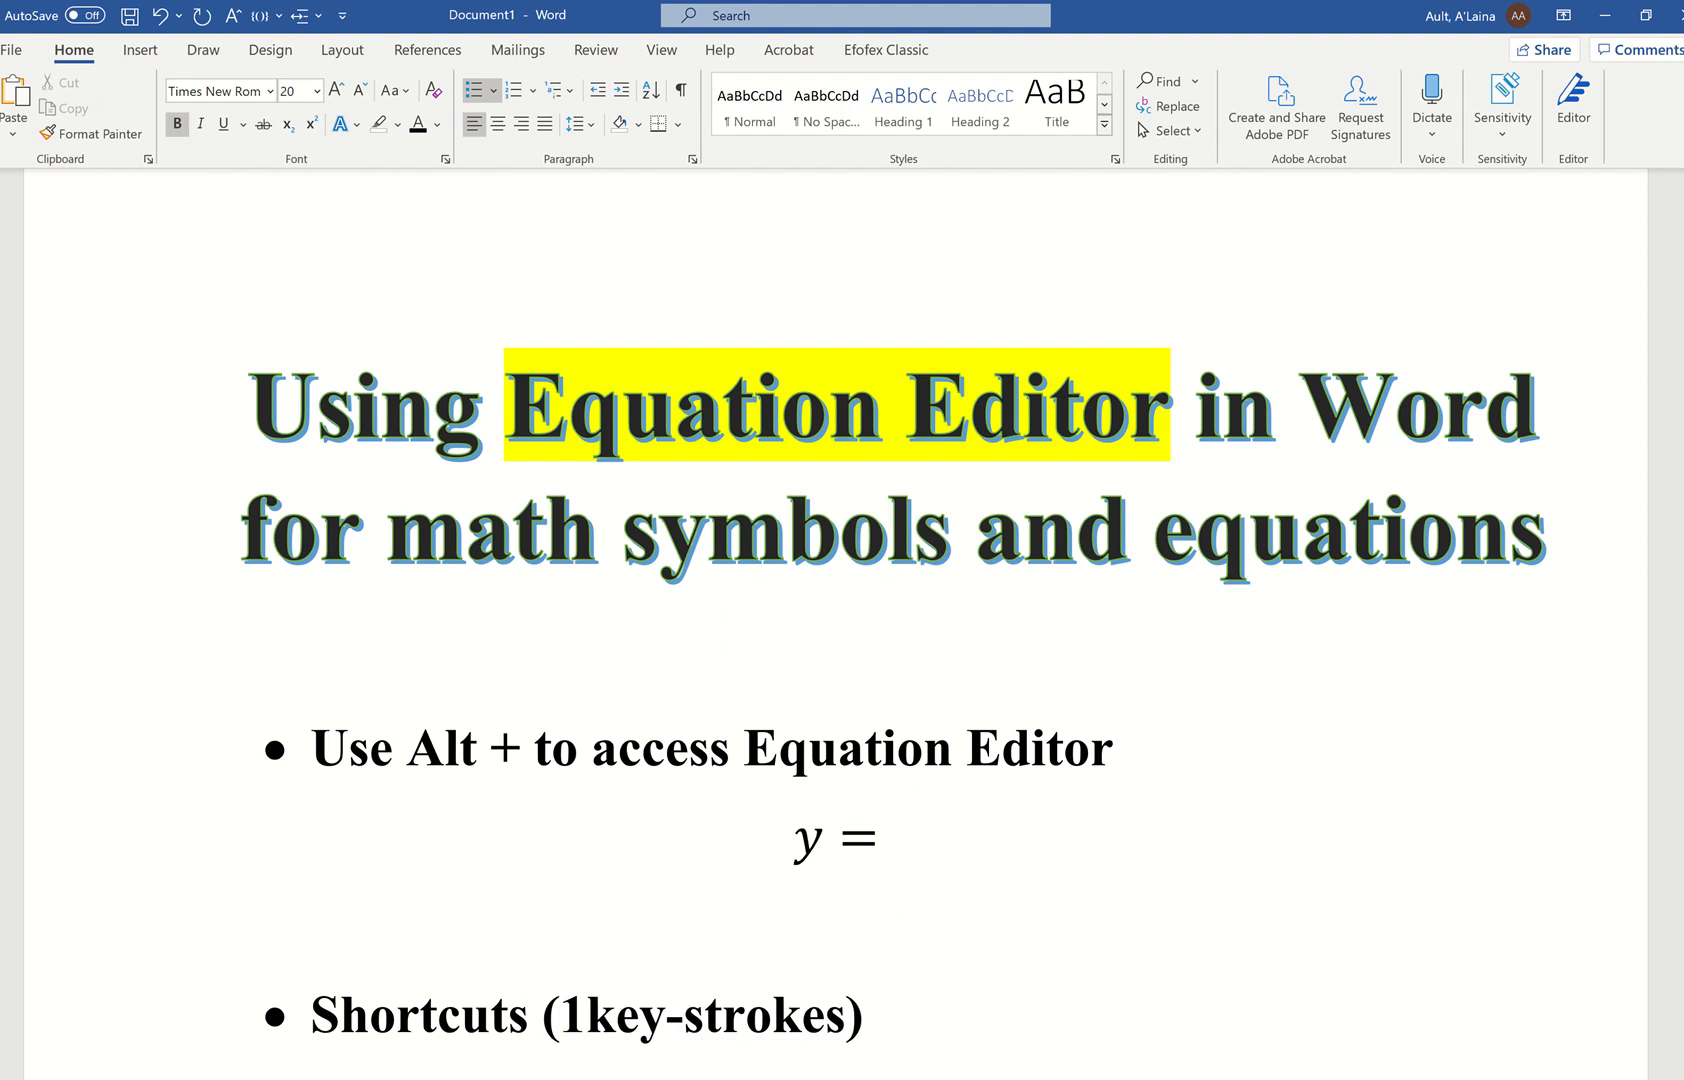
{"action": "key", "text": "BackSpace"}
{"action": "right_click", "coordinate": [553, 1037]}
{"action": "left_click", "coordinate": [903, 831]}
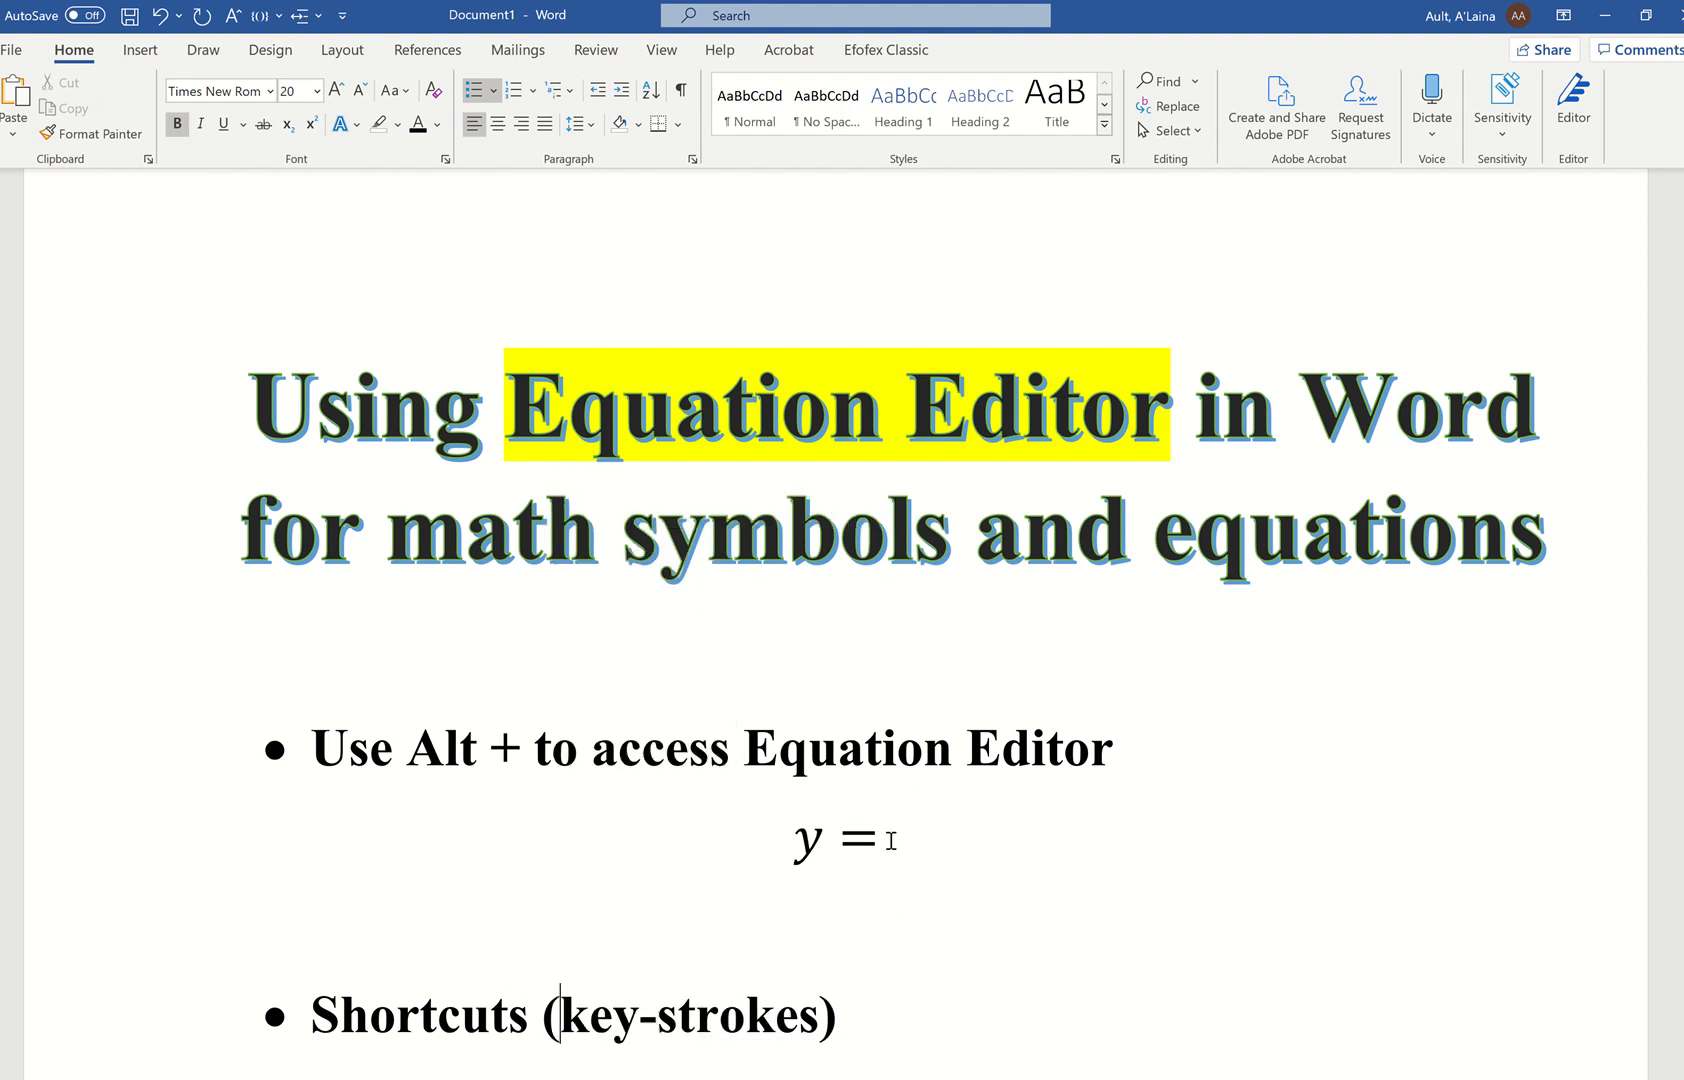
Step: Enter 1/3 after the equals sign as linear text and build it up into a stacked fraction
{"action": "left_click", "coordinate": [890, 840]}
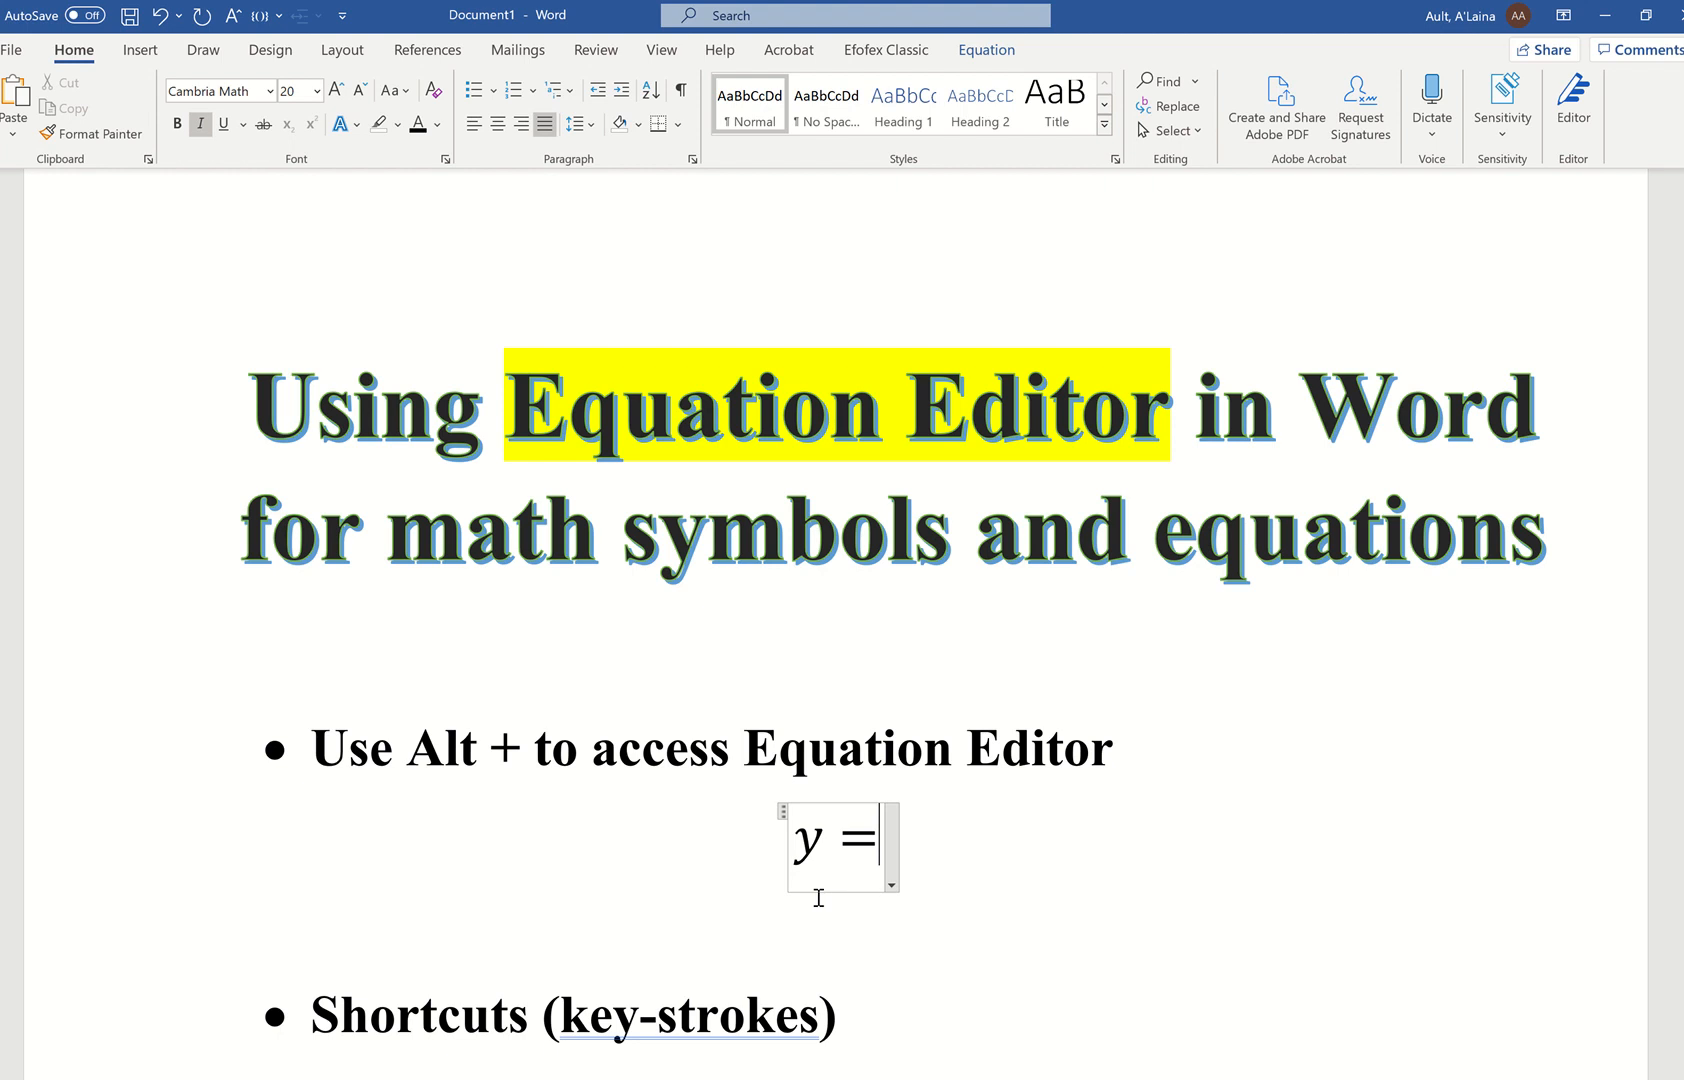
{"action": "type", "text": "1/"}
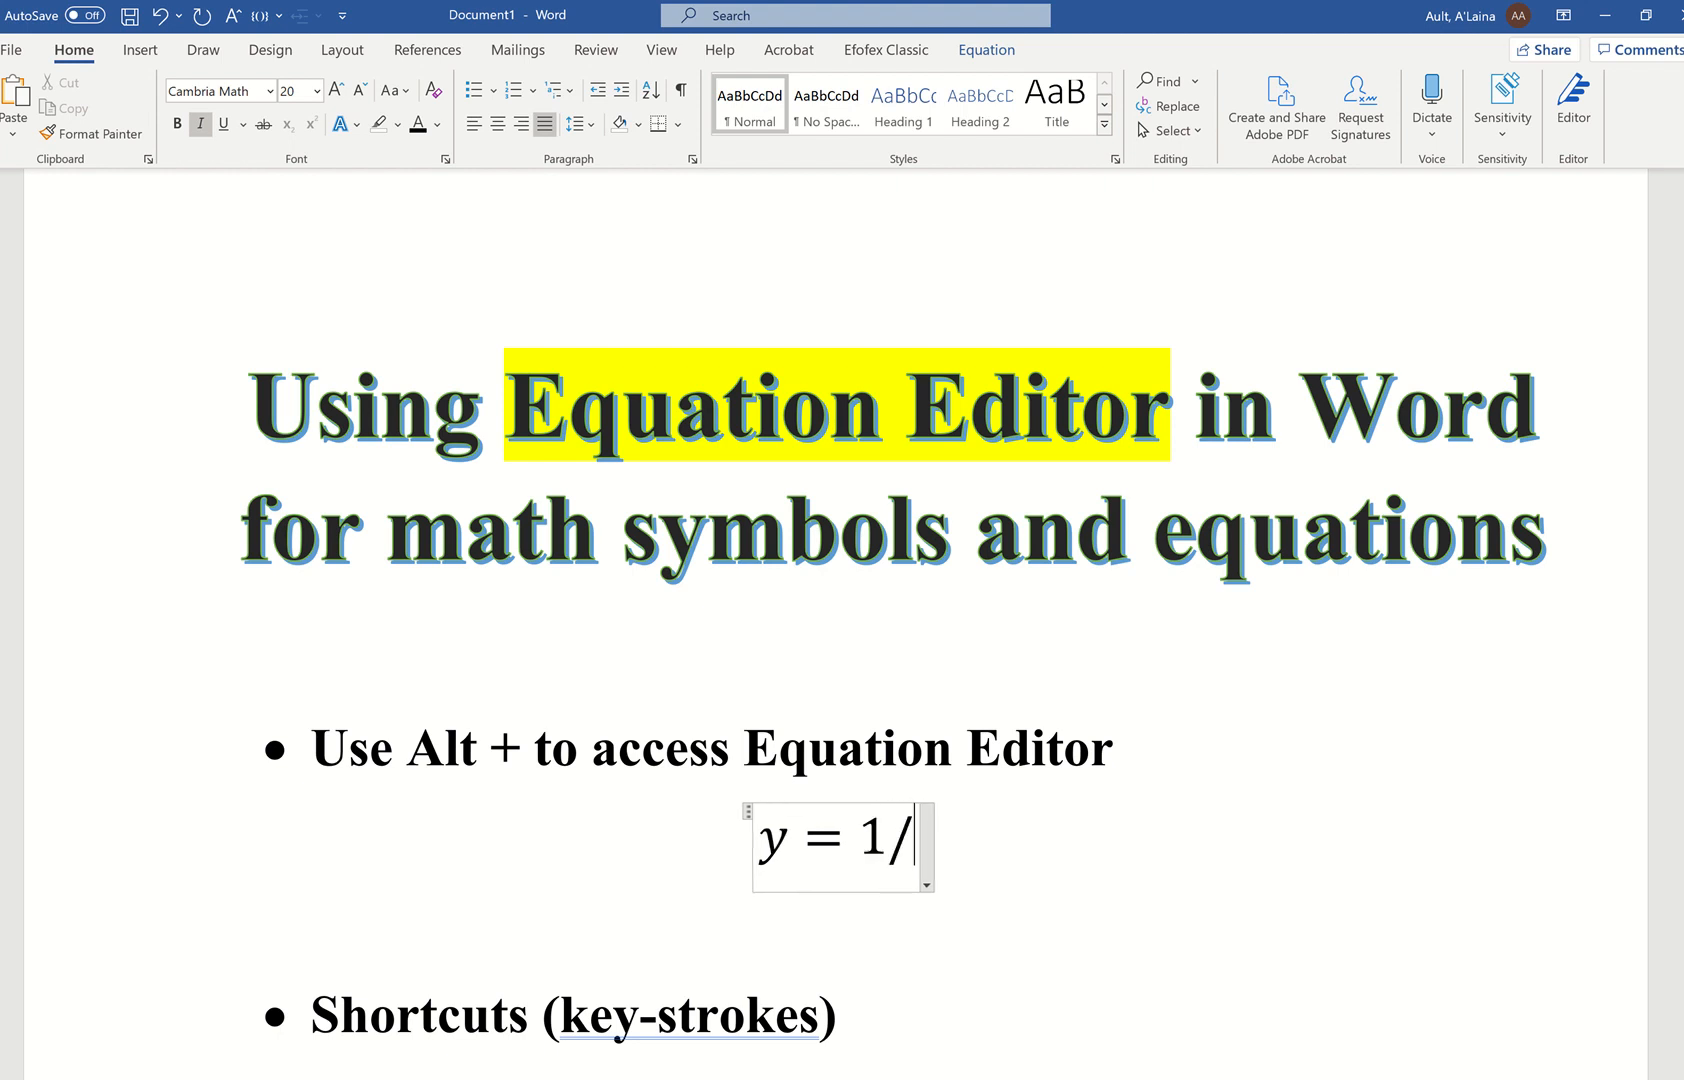
{"action": "type", "text": "3"}
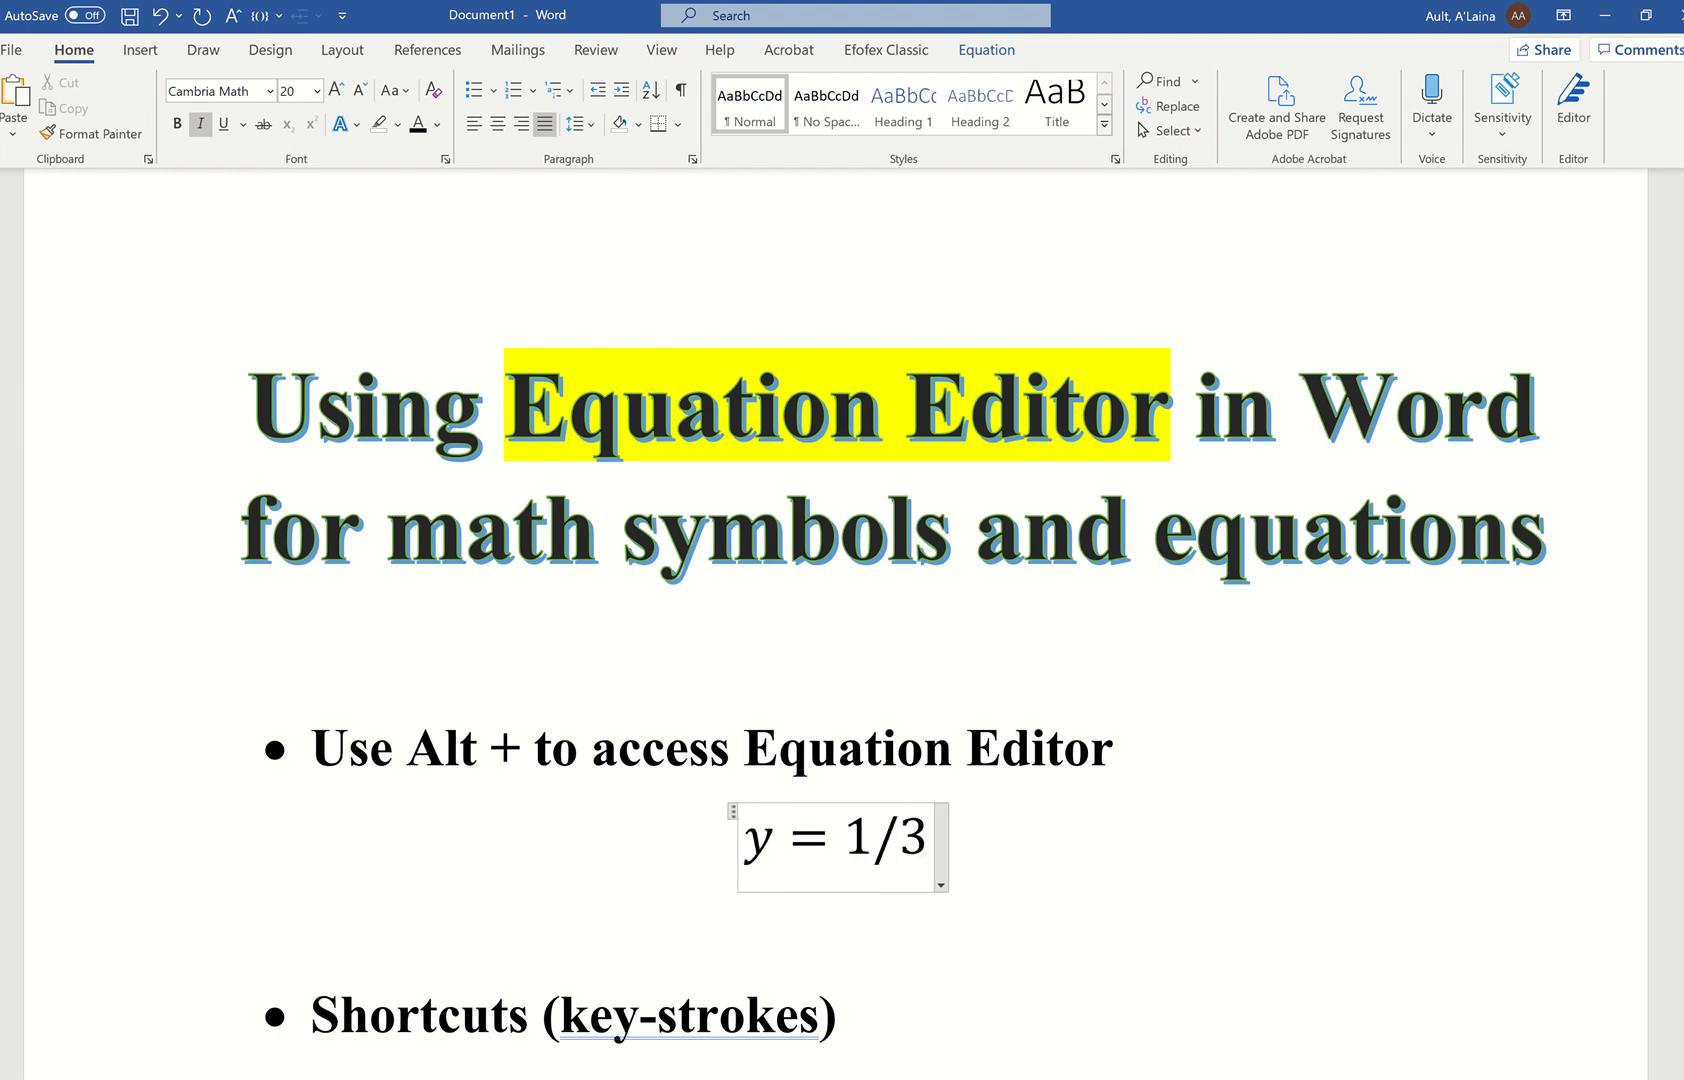
{"action": "key", "text": "space"}
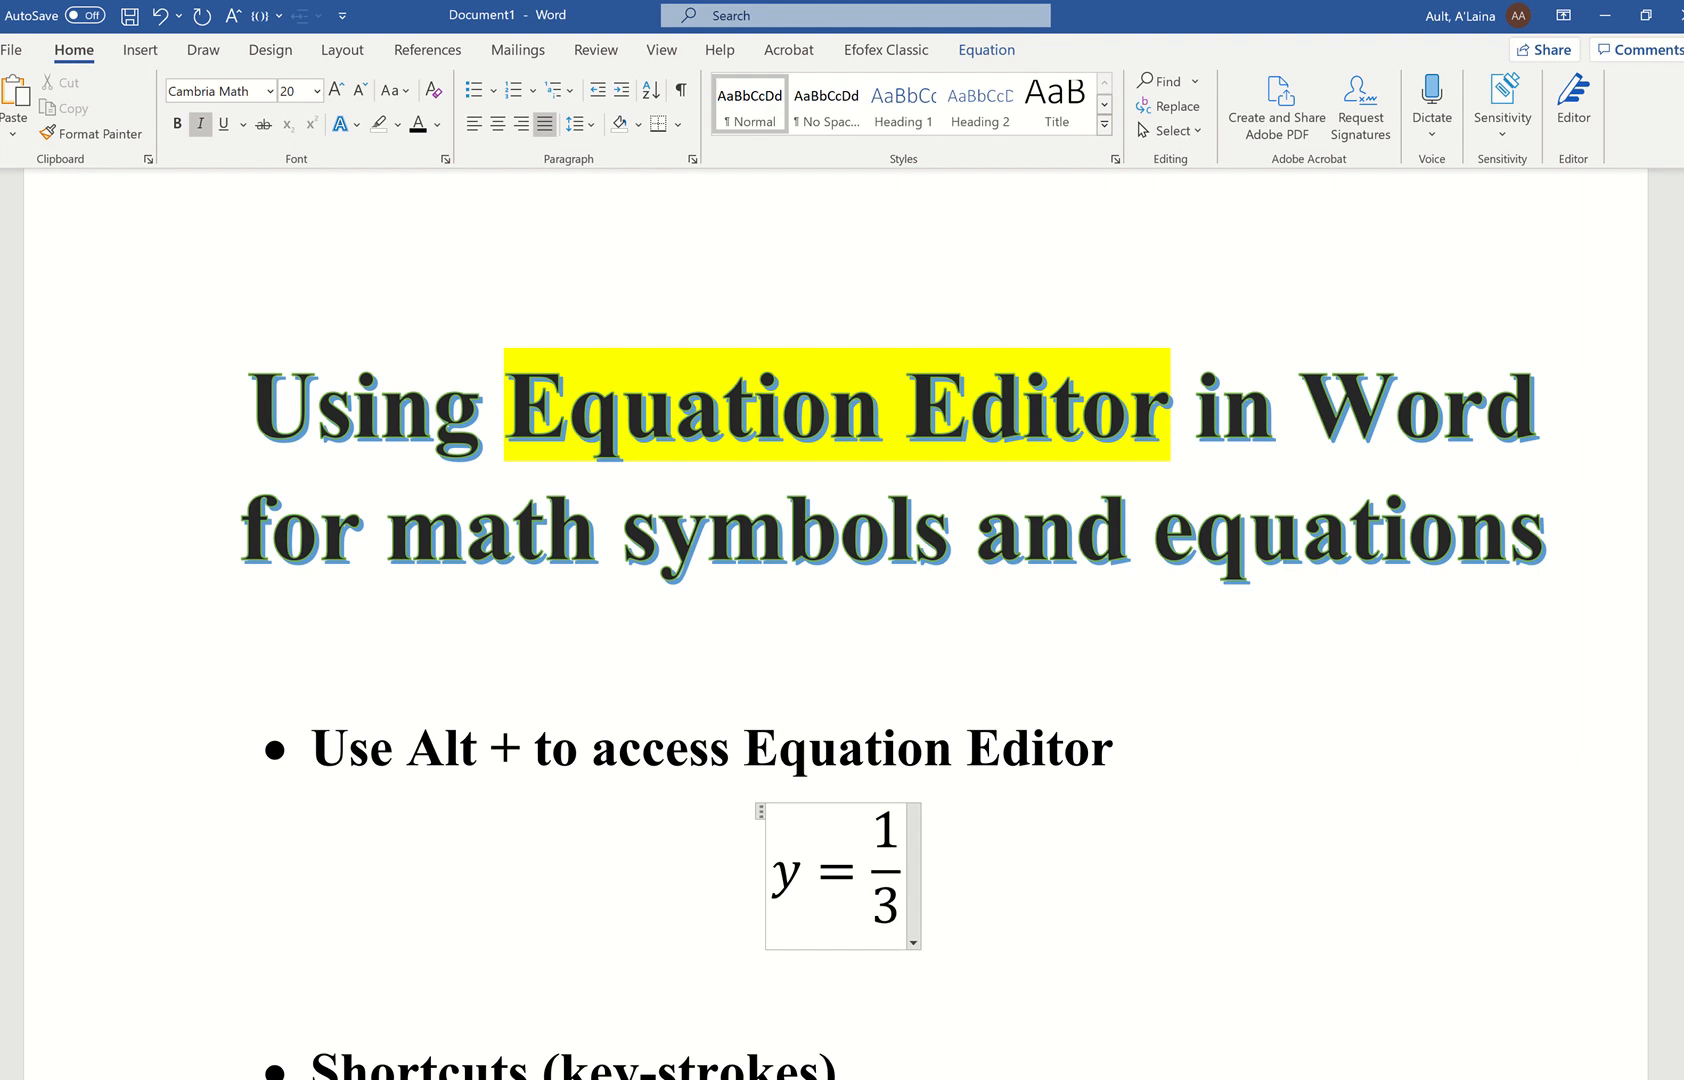
Step: Continue the equation after the fraction with x squared + 5x, building the exponent from caret notation
{"action": "type", "text": "x"}
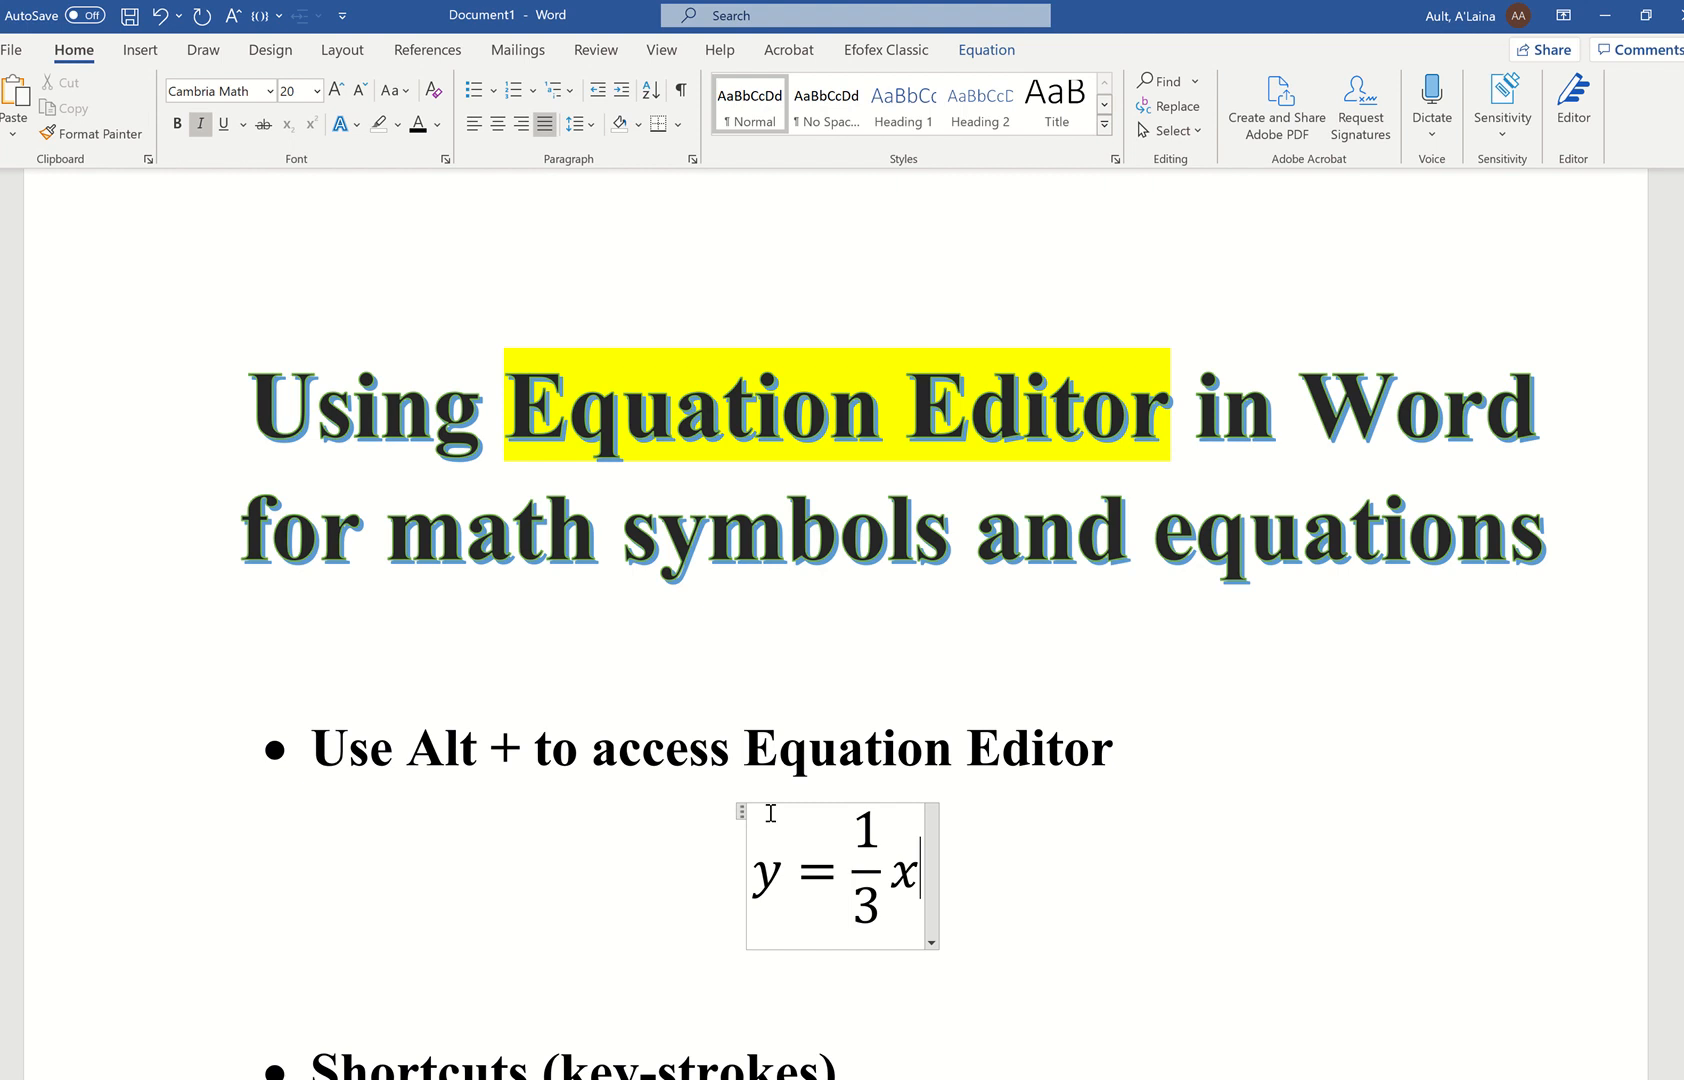
{"action": "type", "text": "^"}
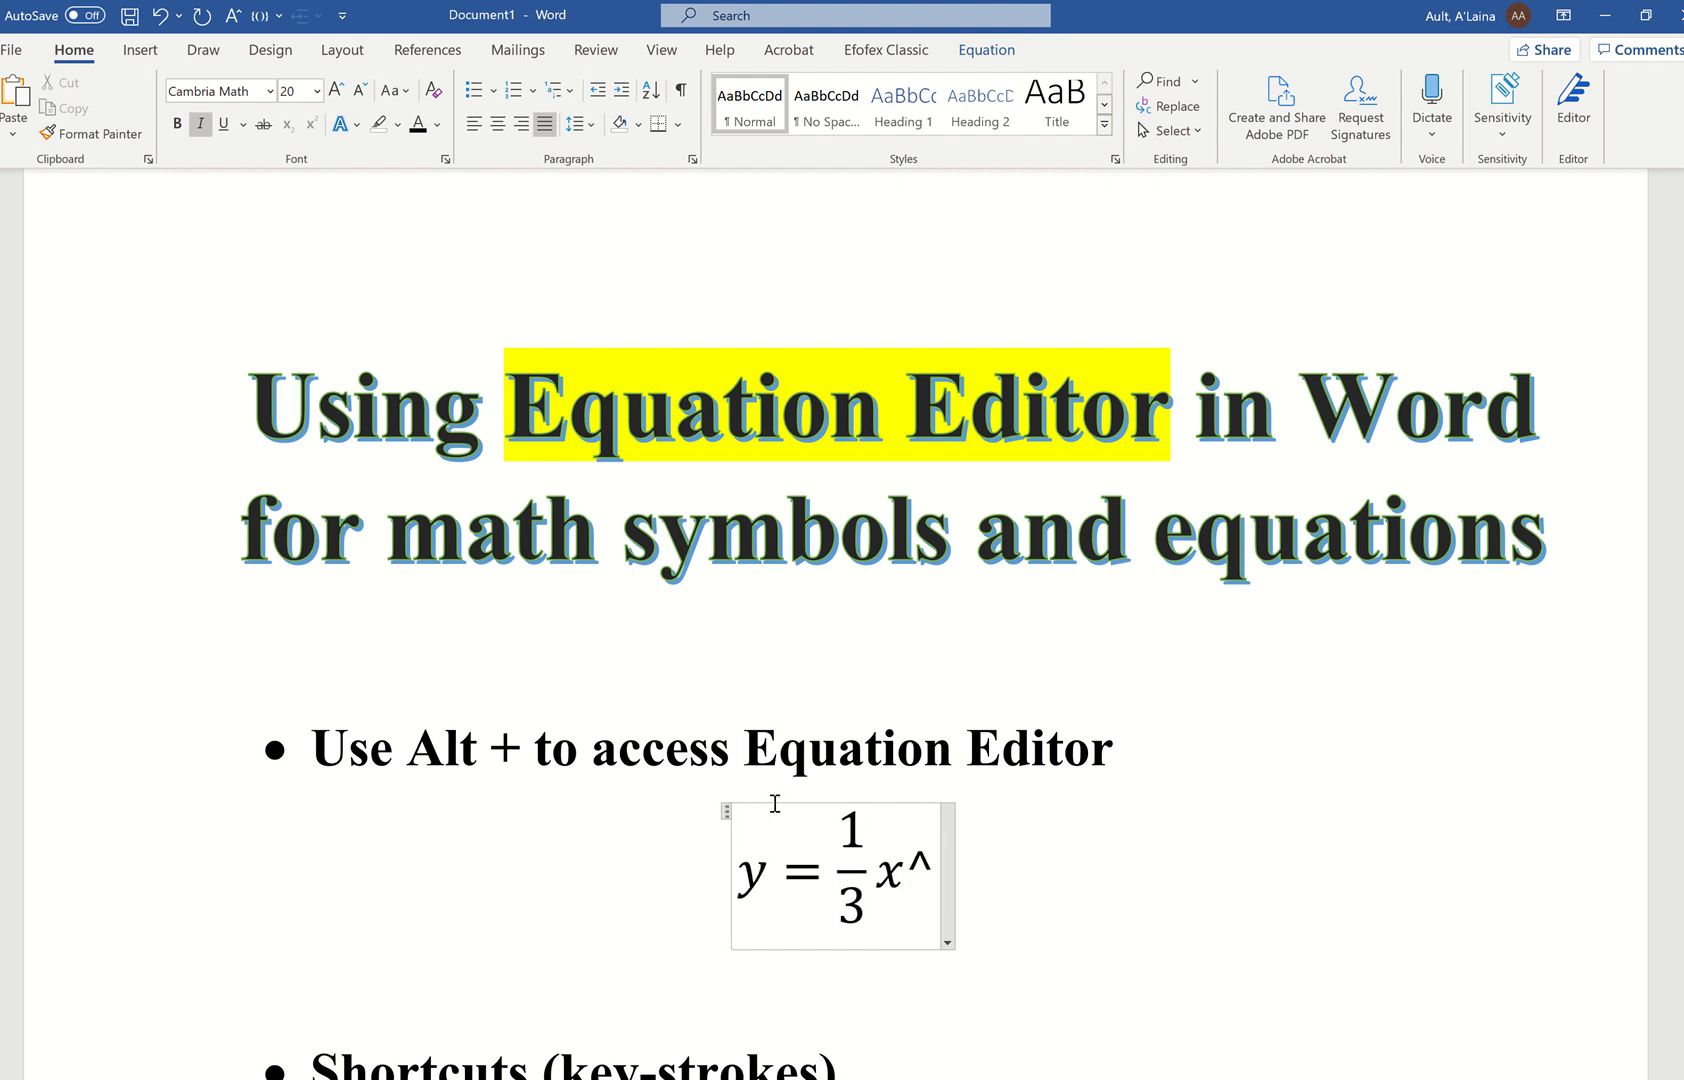
{"action": "type", "text": "2"}
{"action": "key", "text": "space"}
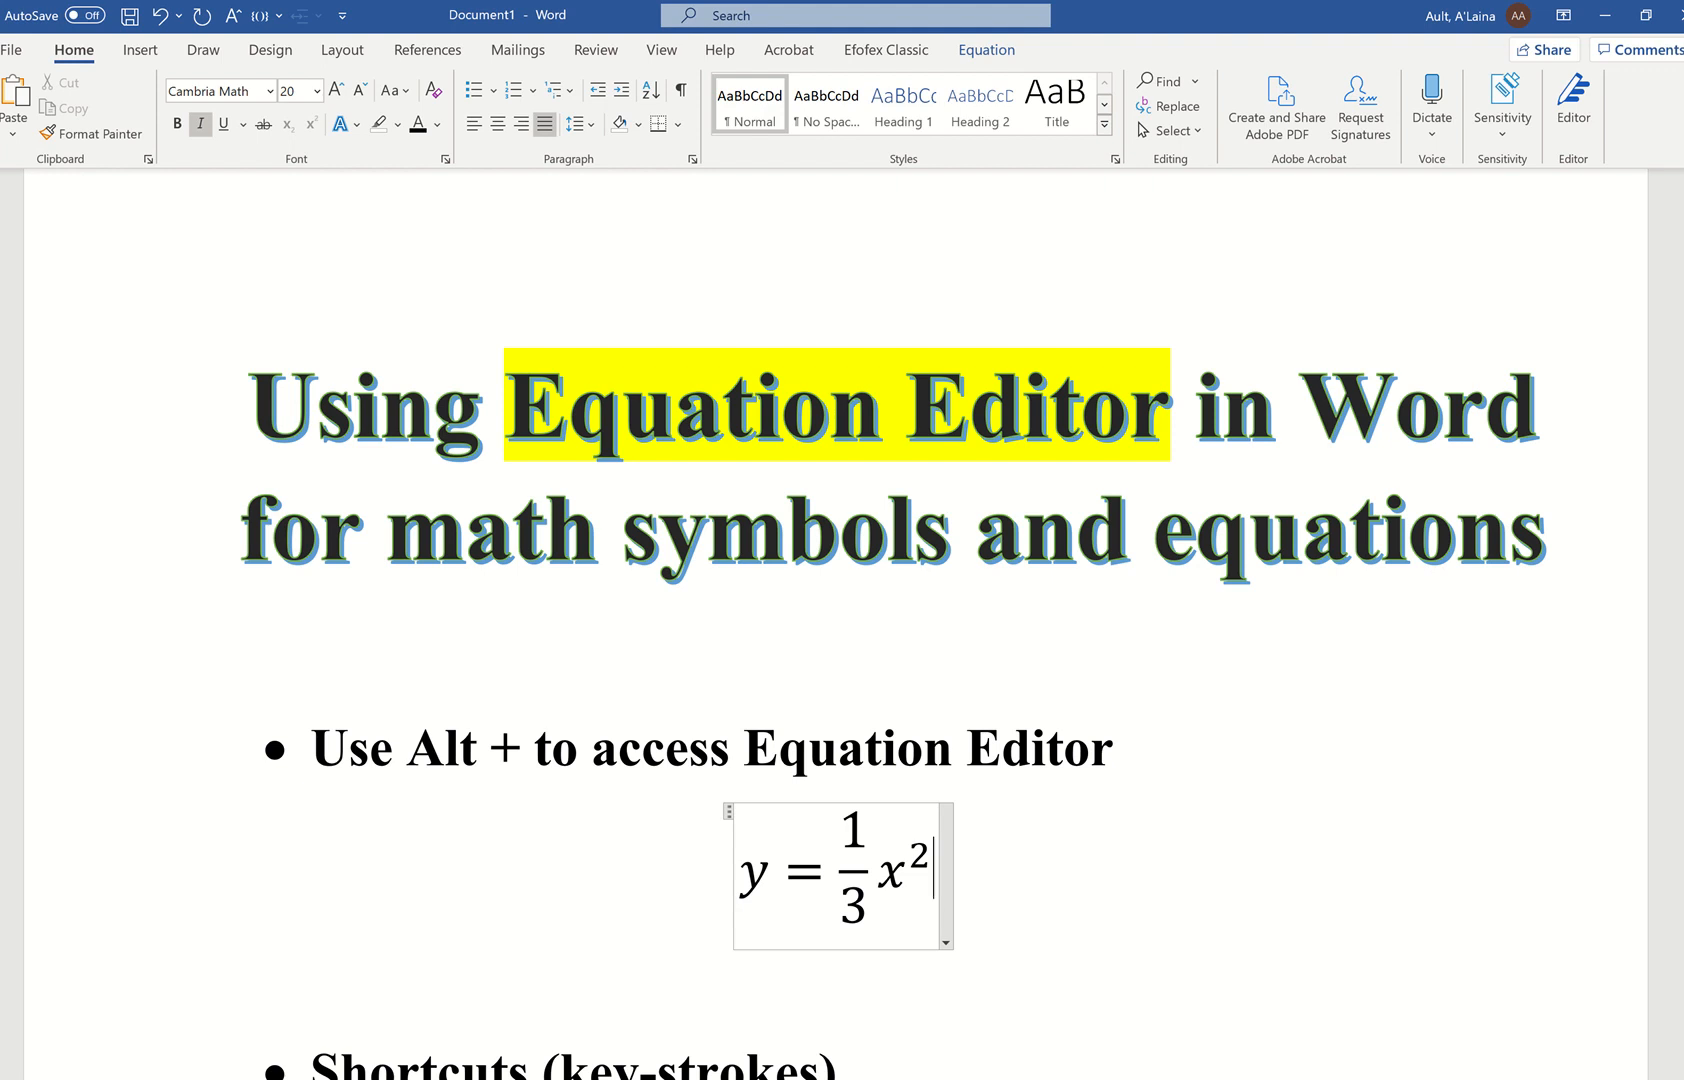
{"action": "type", "text": "+ 6"}
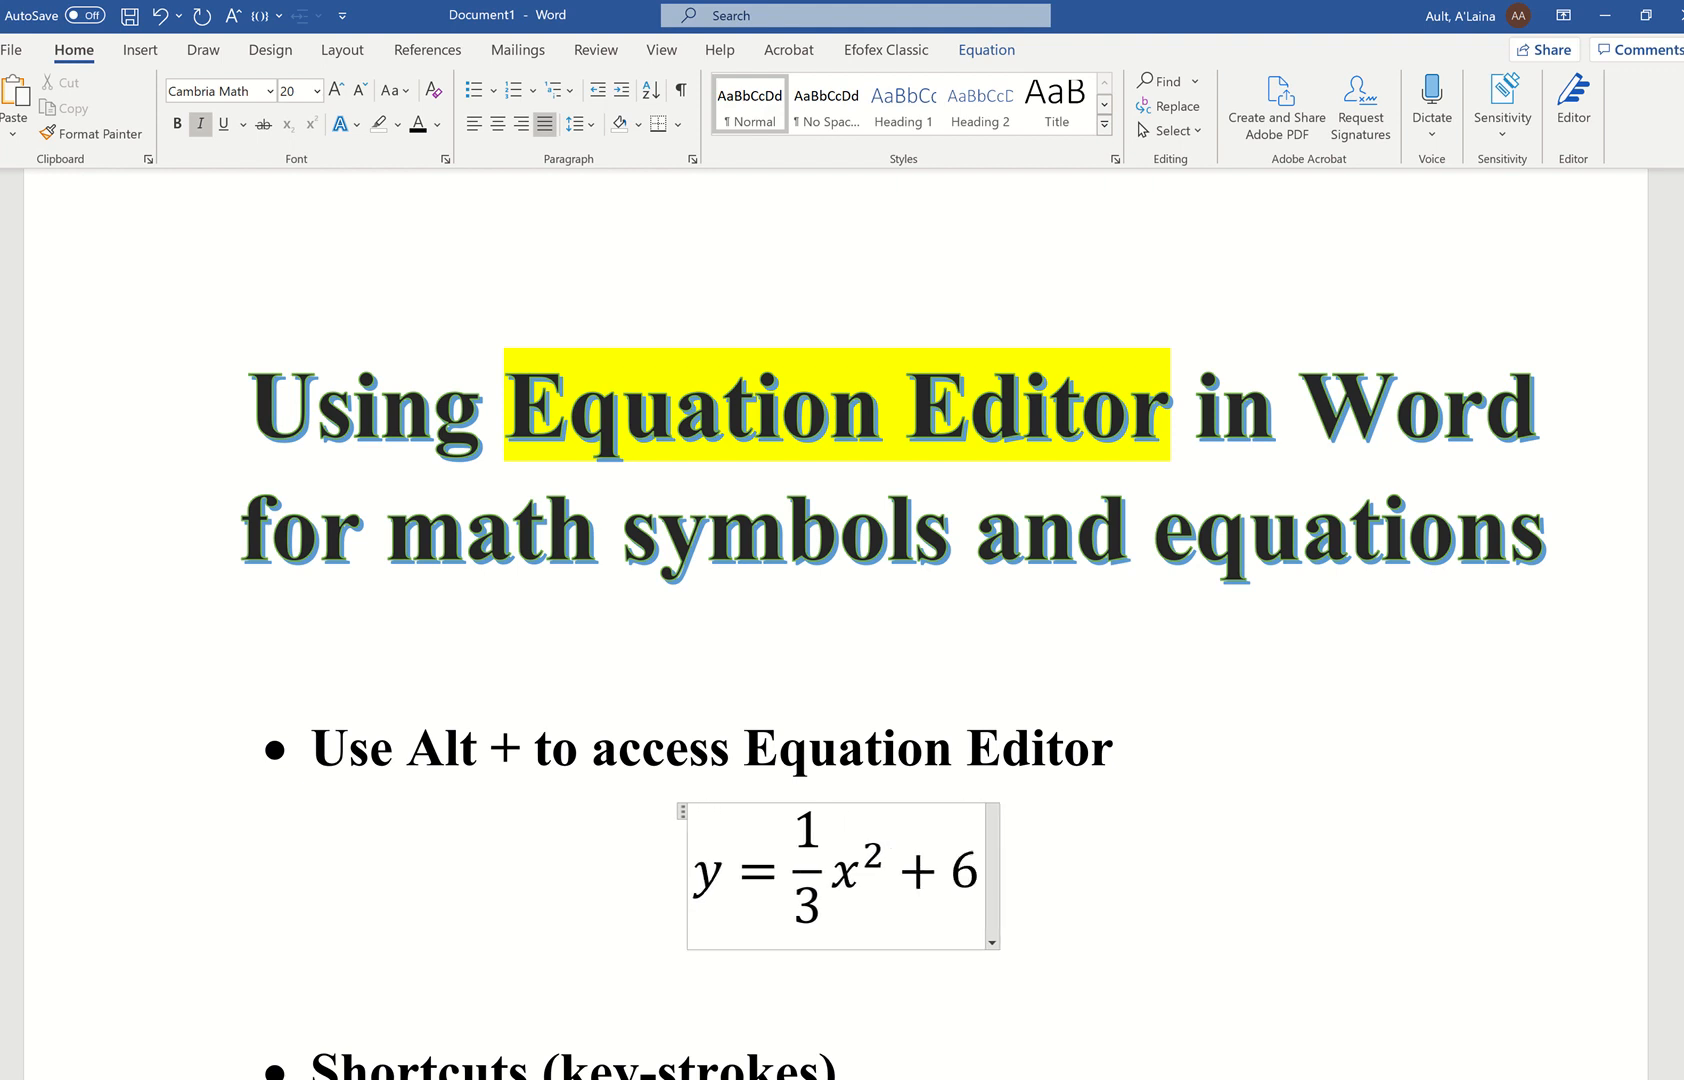
{"action": "key", "text": "BackSpace"}
{"action": "type", "text": "5x"}
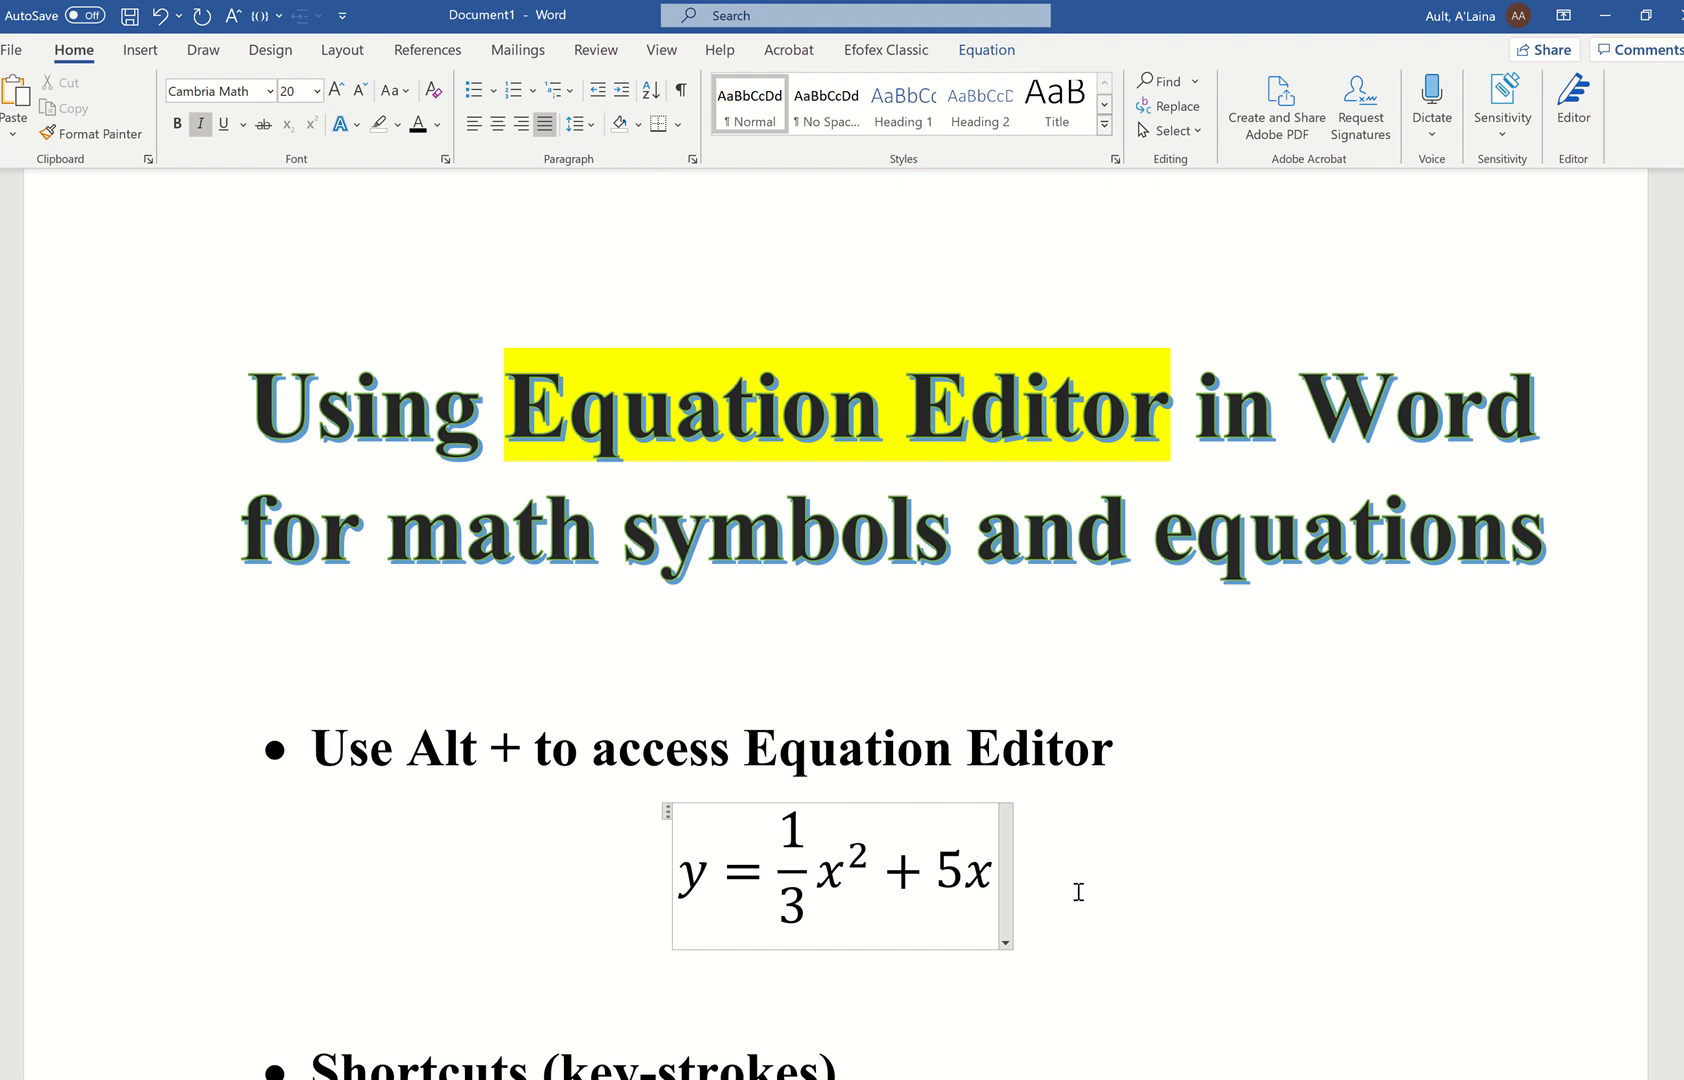
Step: Add a sub-bullet "/ fraction" under the Shortcuts bullet, with the word "fraction" not bold
{"action": "scroll", "coordinate": [1070, 890], "scroll_direction": "down", "scroll_amount": 3}
{"action": "left_click", "coordinate": [808, 877]}
{"action": "left_click", "coordinate": [783, 831]}
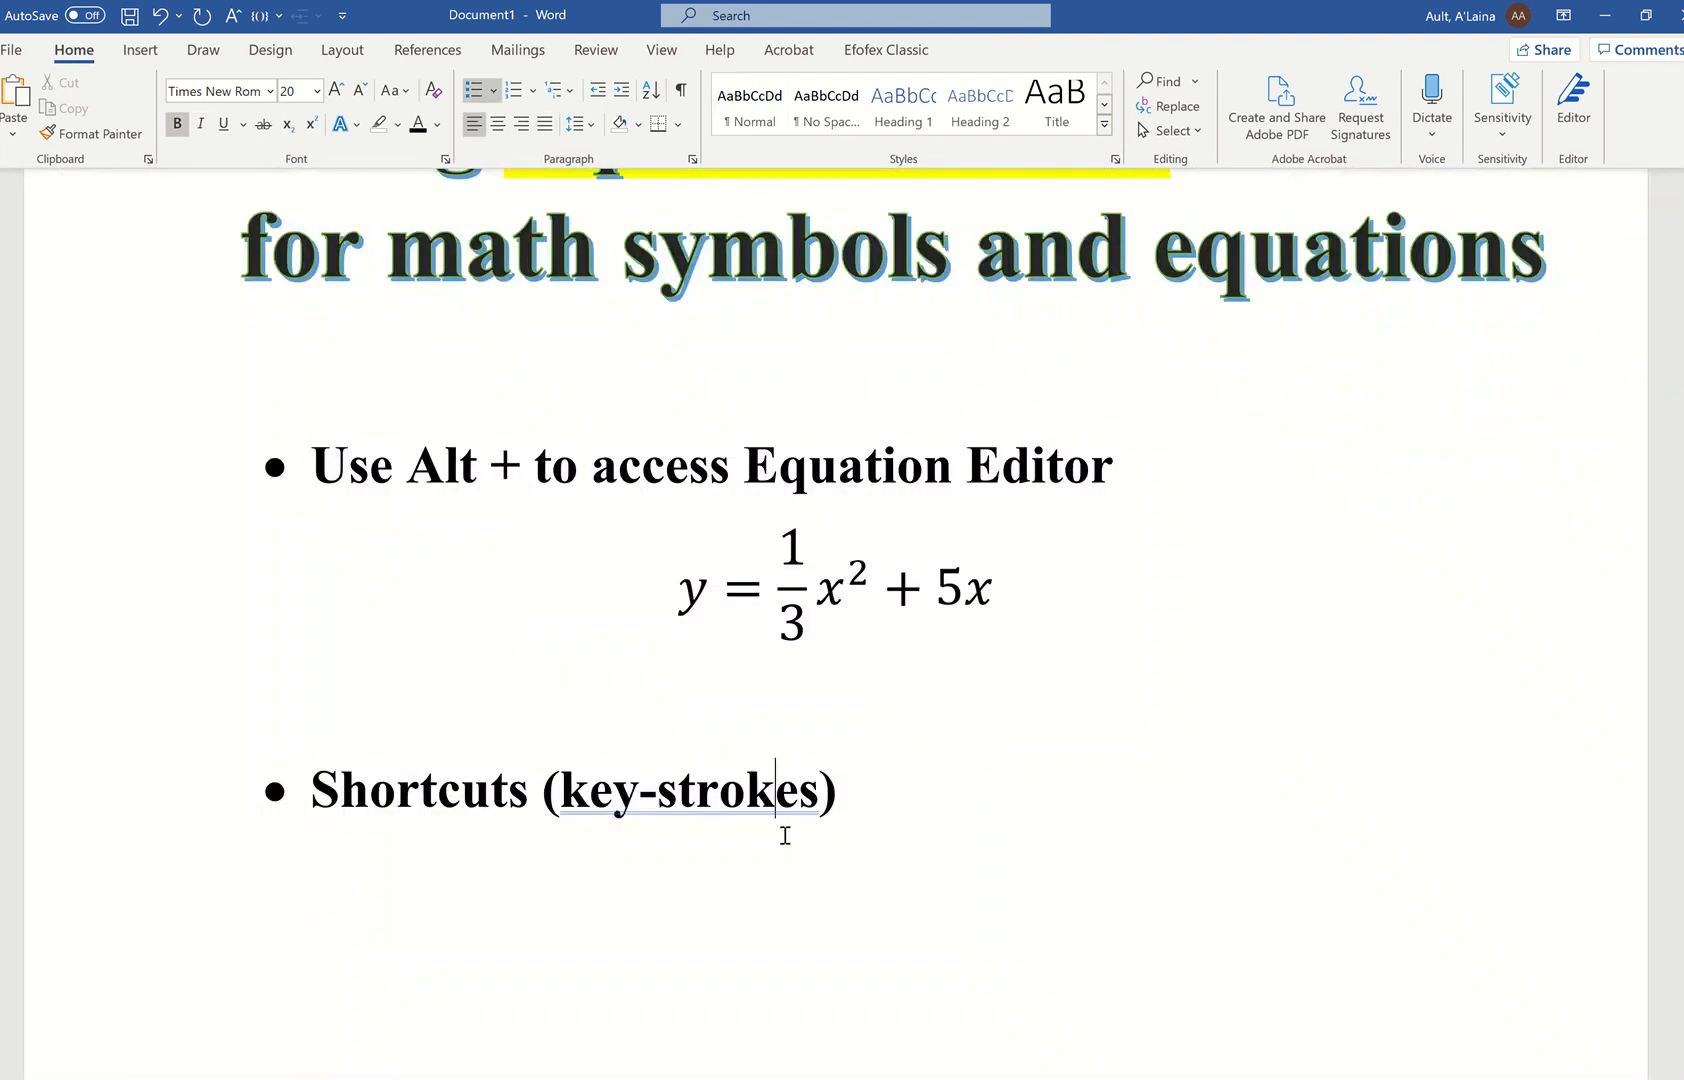
{"action": "left_click", "coordinate": [842, 801]}
{"action": "key", "text": "Return"}
{"action": "key", "text": "Tab"}
{"action": "type", "text": "/ f"}
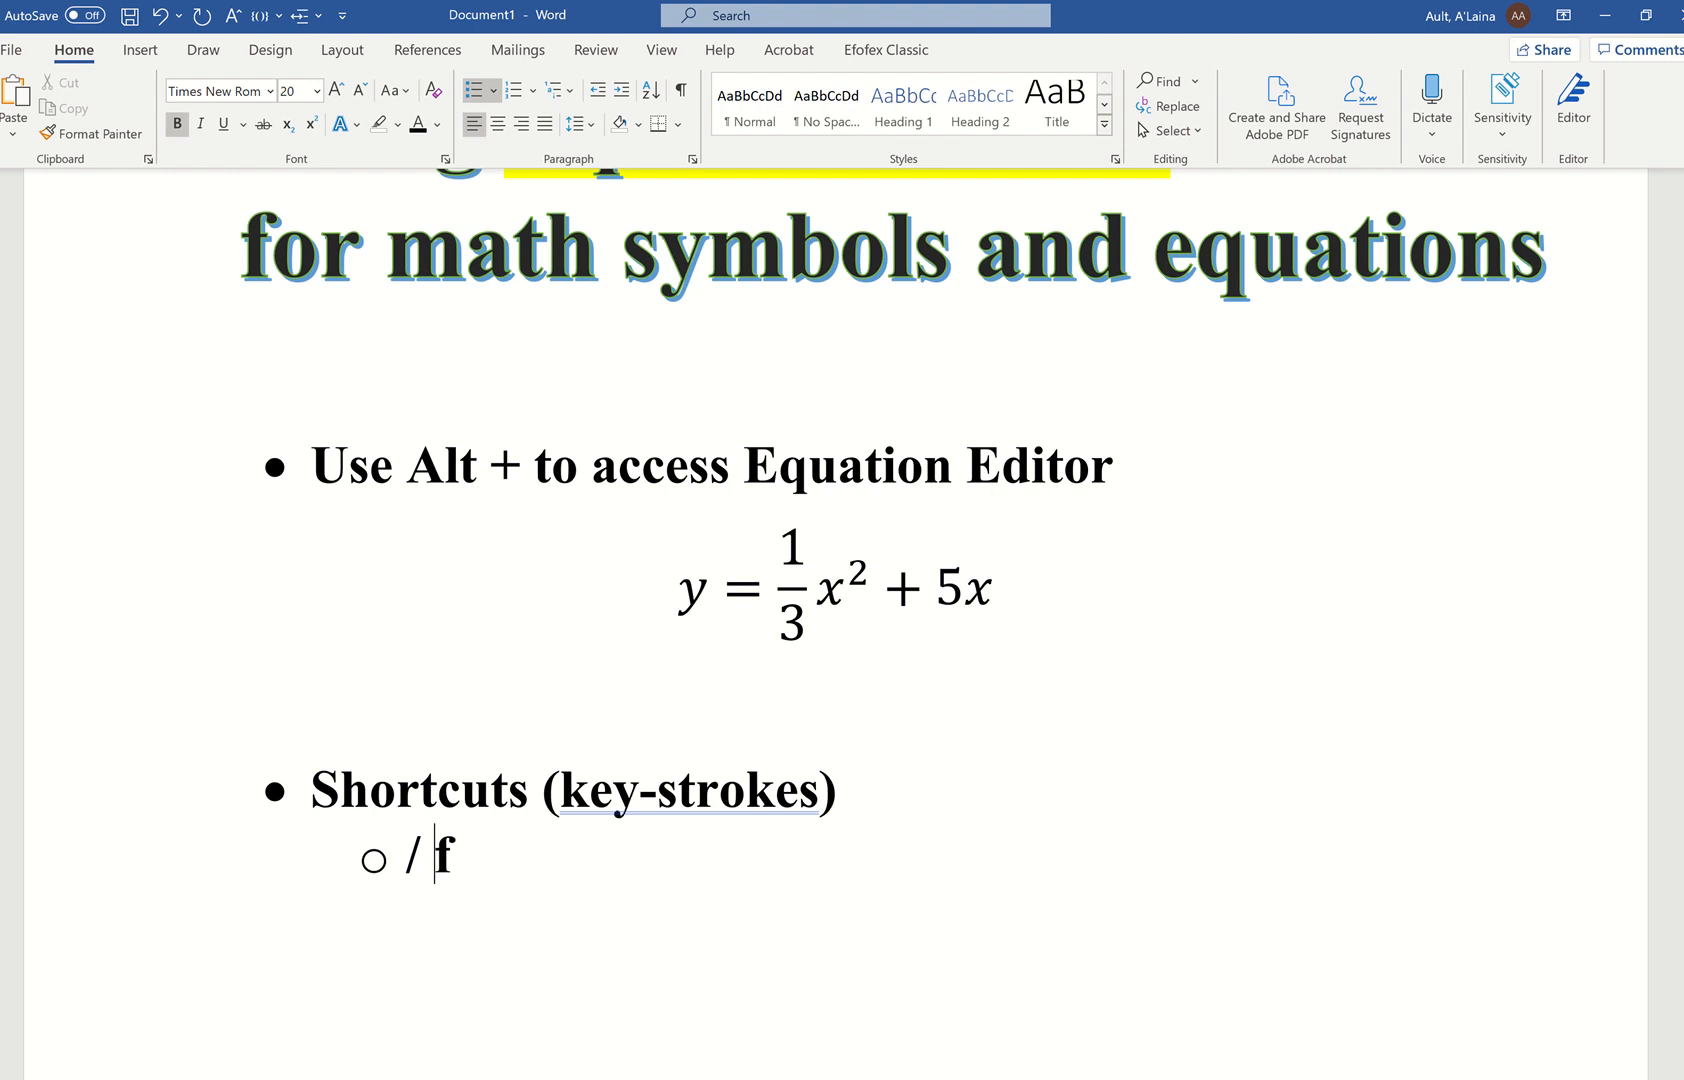
{"action": "type", "text": "raction"}
{"action": "key", "text": "BackSpace"}
{"action": "key", "text": "BackSpace"}
{"action": "key", "text": "BackSpace"}
{"action": "key", "text": "BackSpace"}
{"action": "key", "text": "BackSpace"}
{"action": "key", "text": "BackSpace"}
{"action": "key", "text": "BackSpace"}
{"action": "key", "text": "BackSpace"}
{"action": "type", "text": "fraction"}
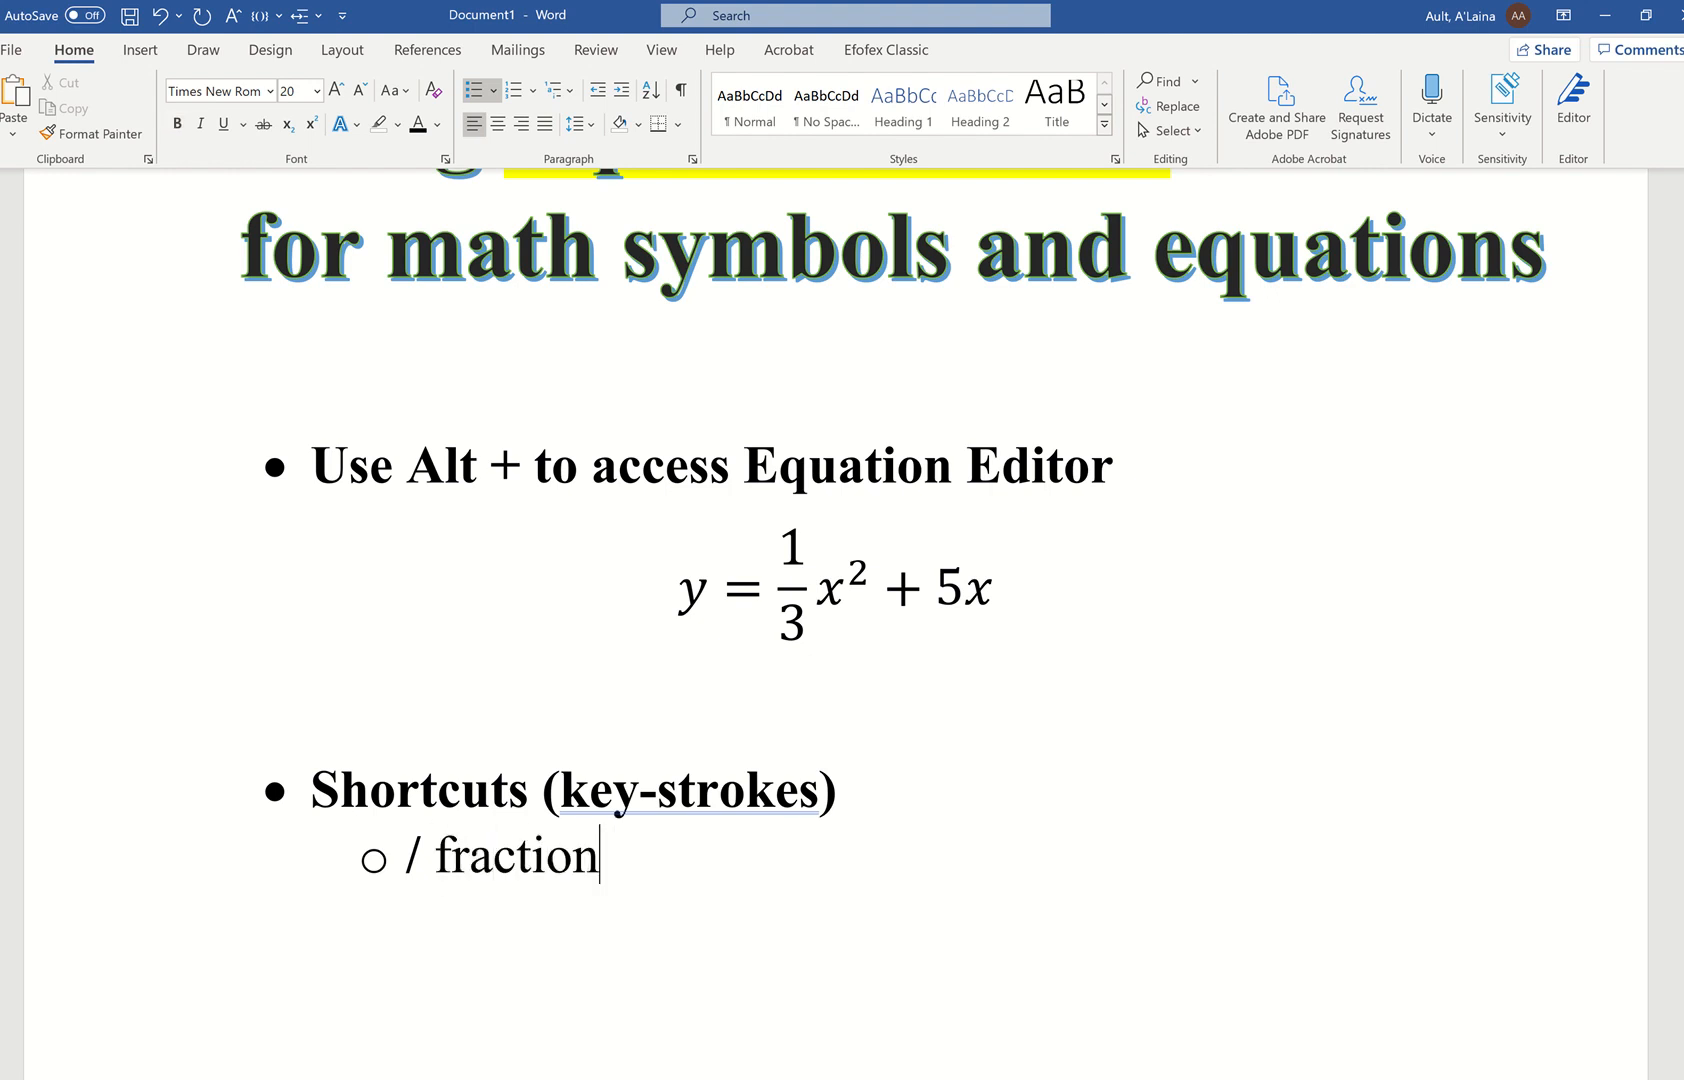
Step: Add a second sub-bullet "^ power" with a bold caret and the word "power" not bold
{"action": "key", "text": "Return"}
{"action": "key", "text": "ctrl+b"}
{"action": "type", "text": "^"}
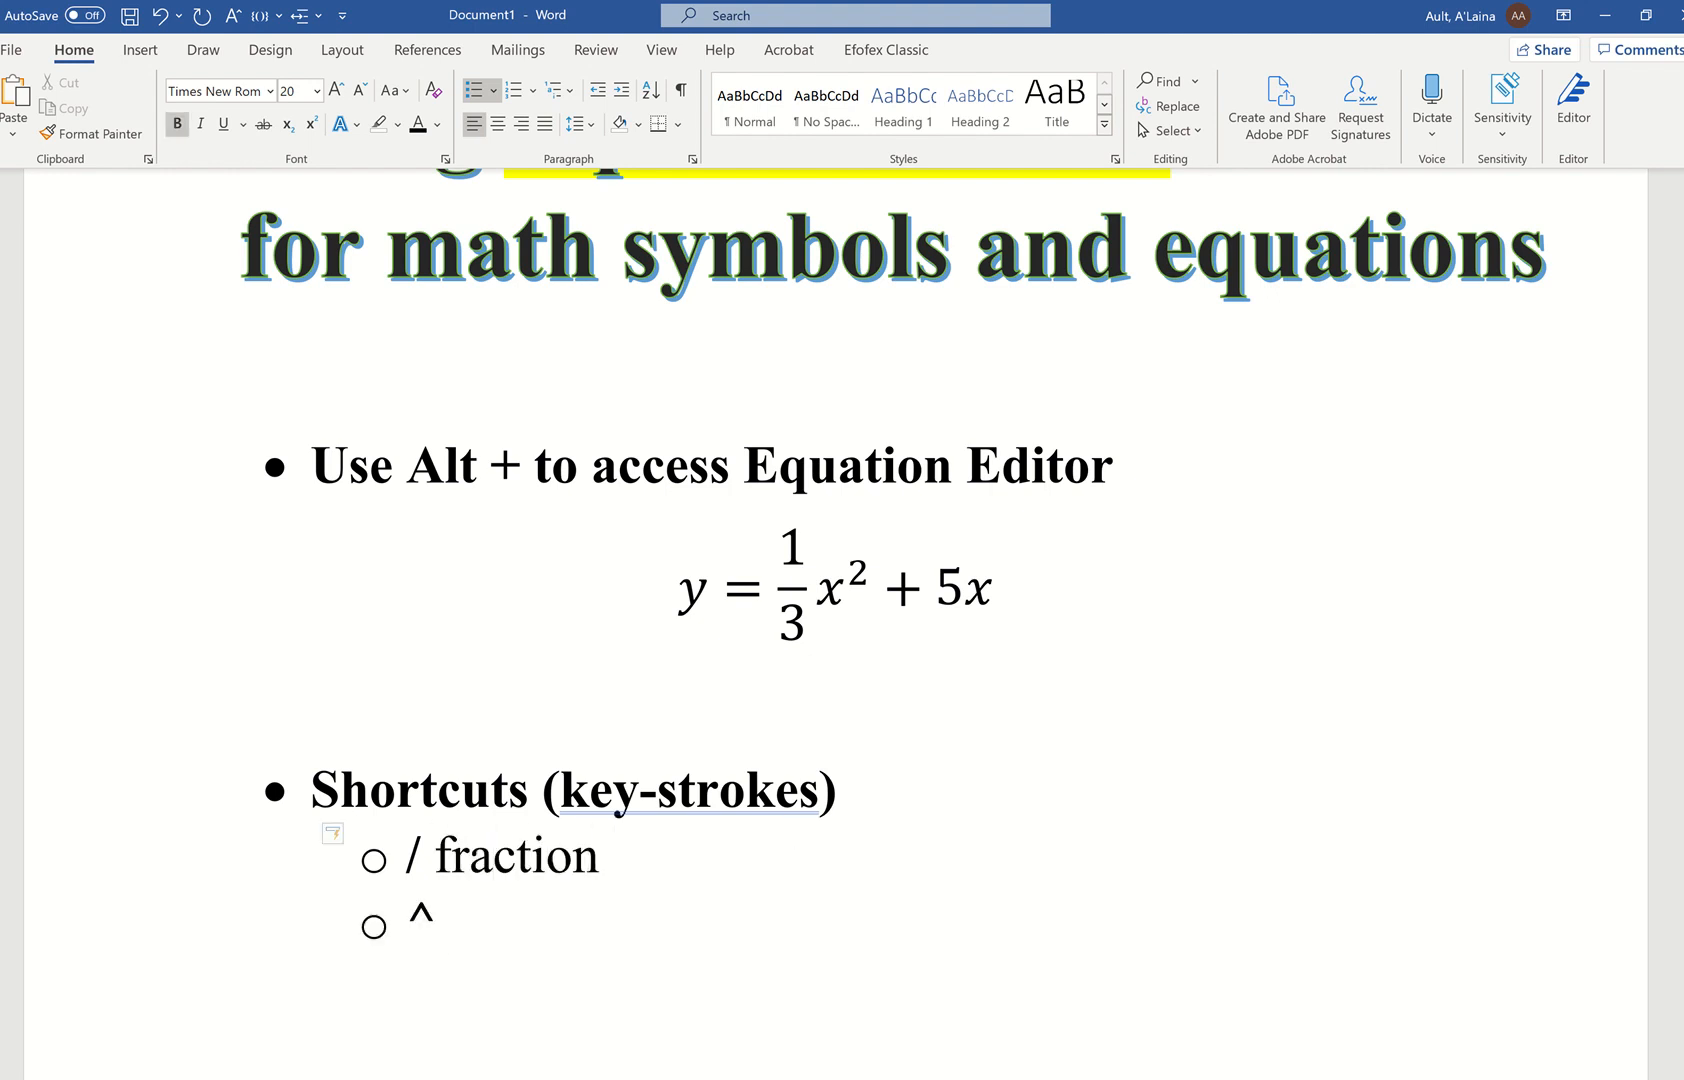
{"action": "type", "text": " power"}
{"action": "key", "text": "BackSpace"}
{"action": "key", "text": "BackSpace"}
{"action": "key", "text": "BackSpace"}
{"action": "key", "text": "BackSpace"}
{"action": "key", "text": "BackSpace"}
{"action": "key", "text": "ctrl+b"}
{"action": "type", "text": "power"}
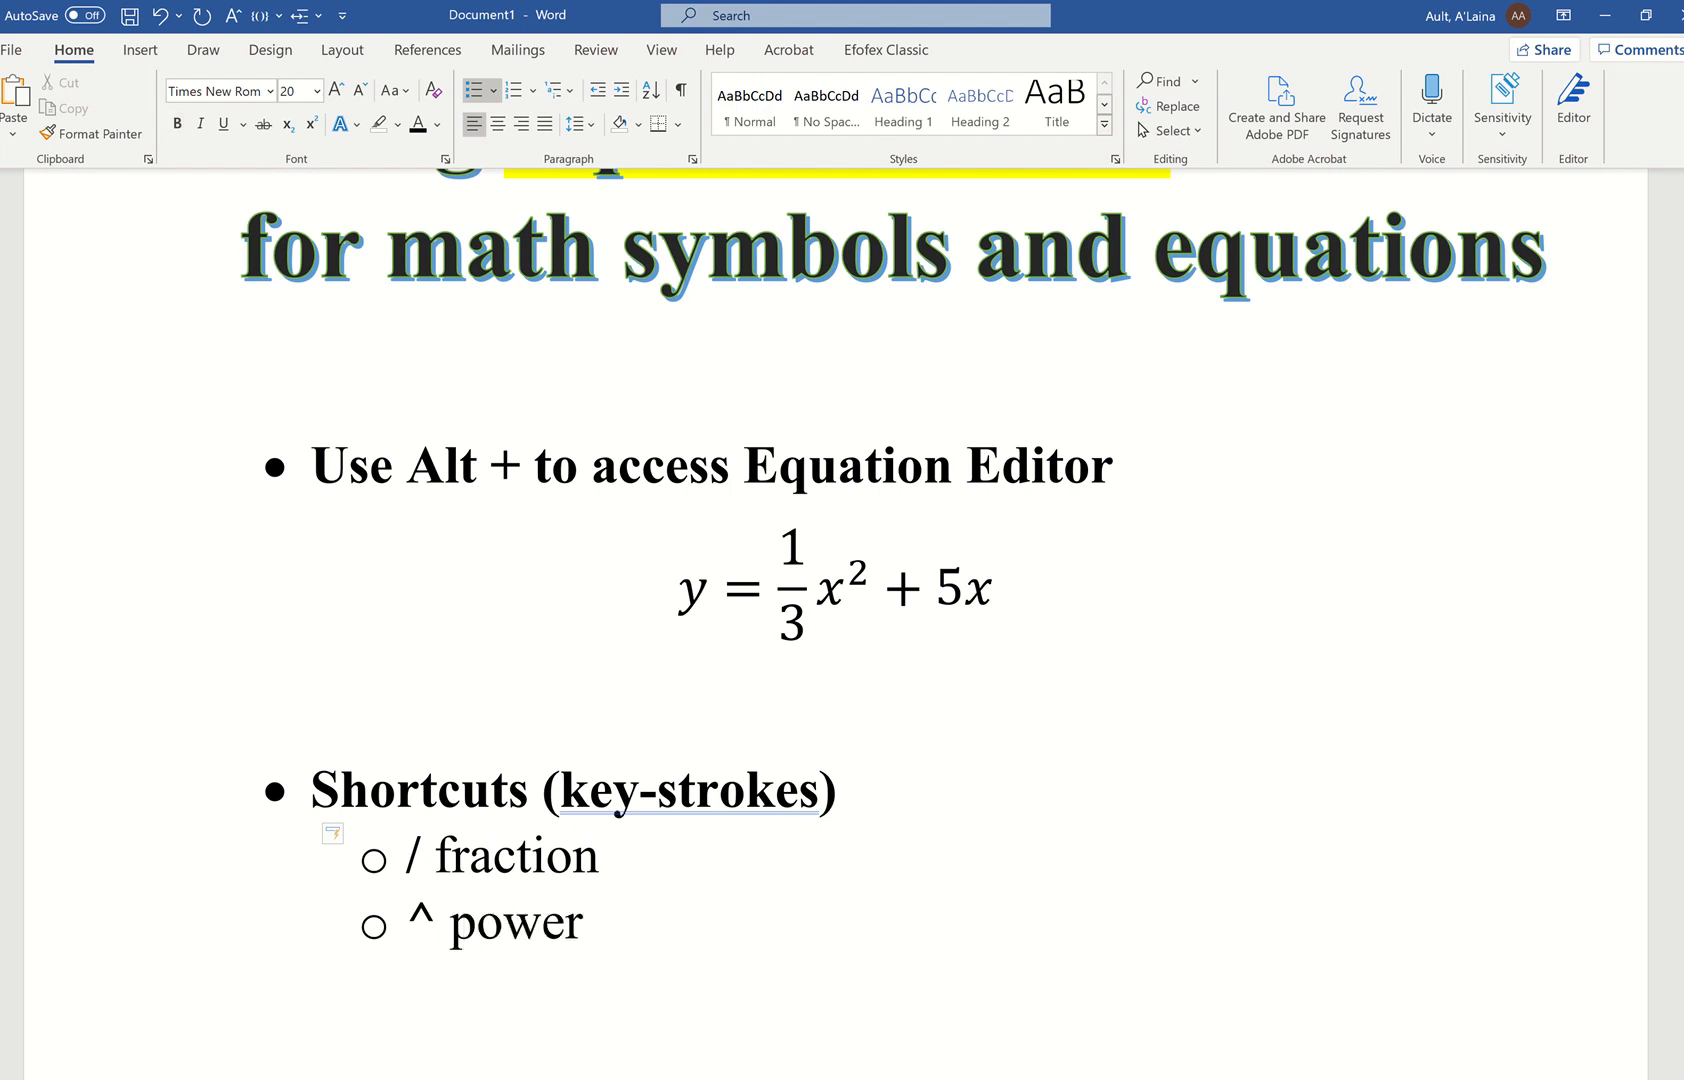
Step: Insert a new inline equation after the "Alg 1" bullet text and begin it with "y =" in non-bold characters
{"action": "scroll", "coordinate": [680, 850], "scroll_direction": "down", "scroll_amount": 5}
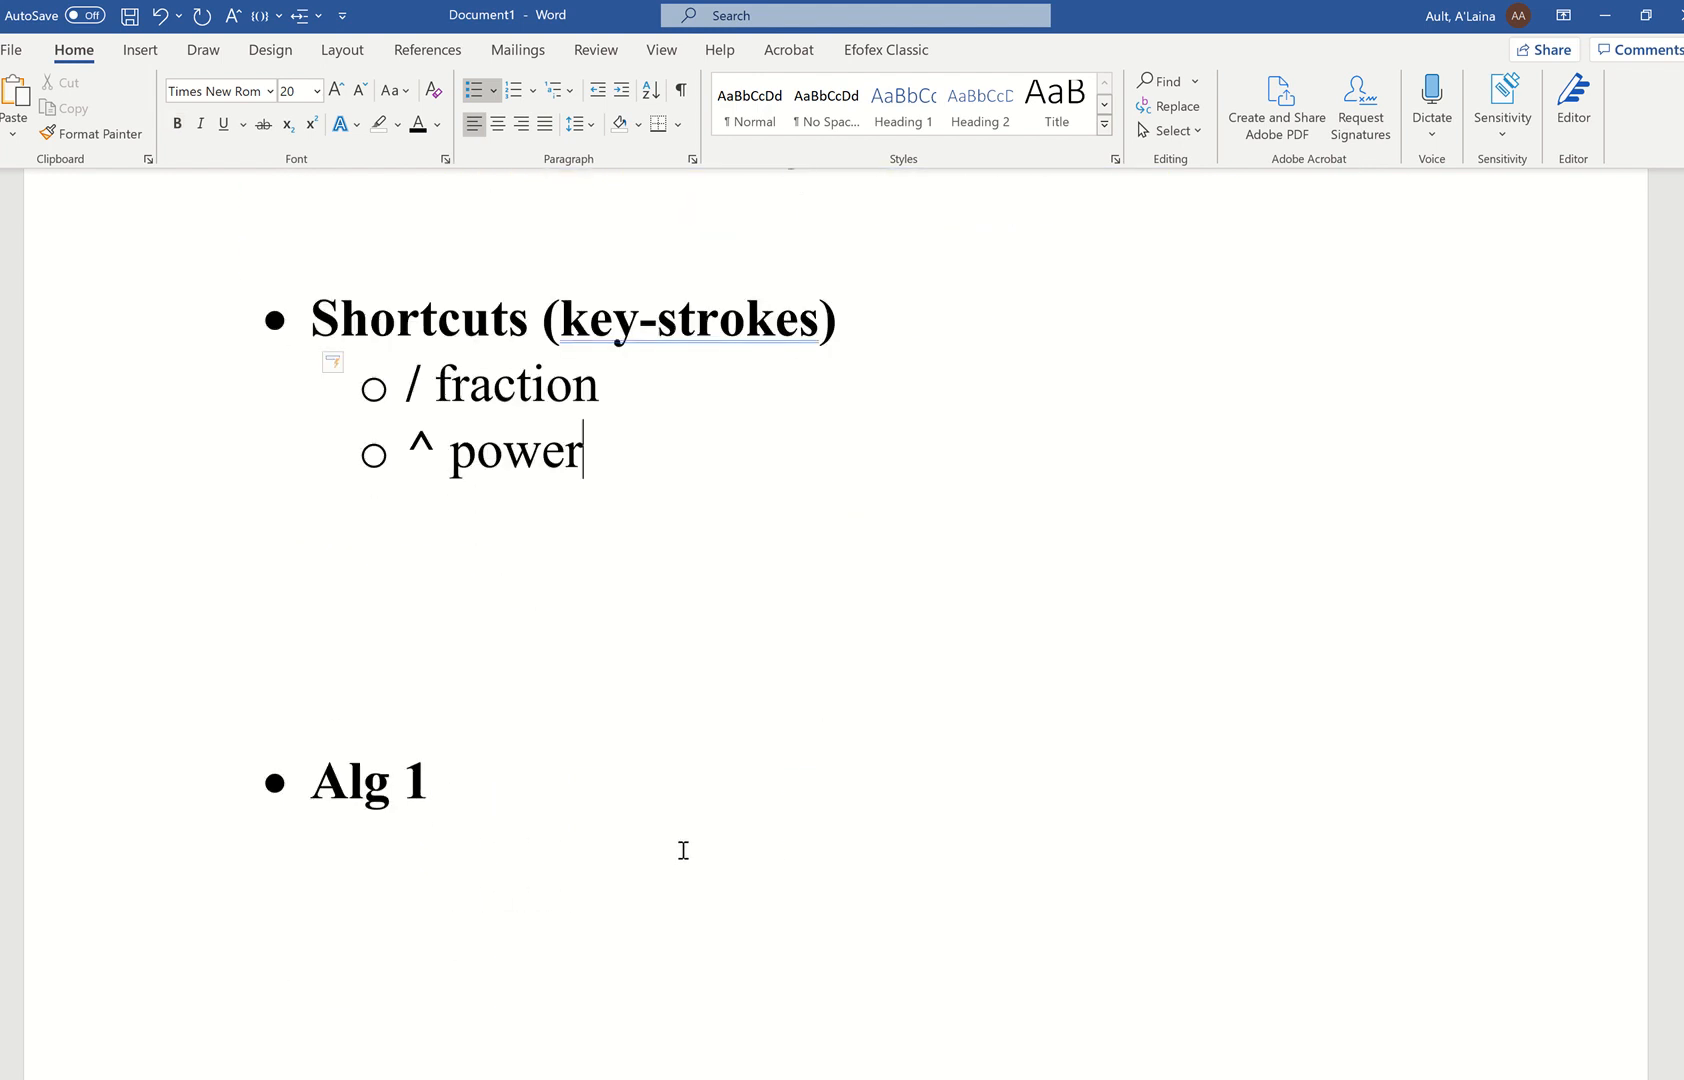
{"action": "left_click", "coordinate": [494, 775]}
{"action": "key", "text": "ctrl+b"}
{"action": "key", "text": "alt+equal"}
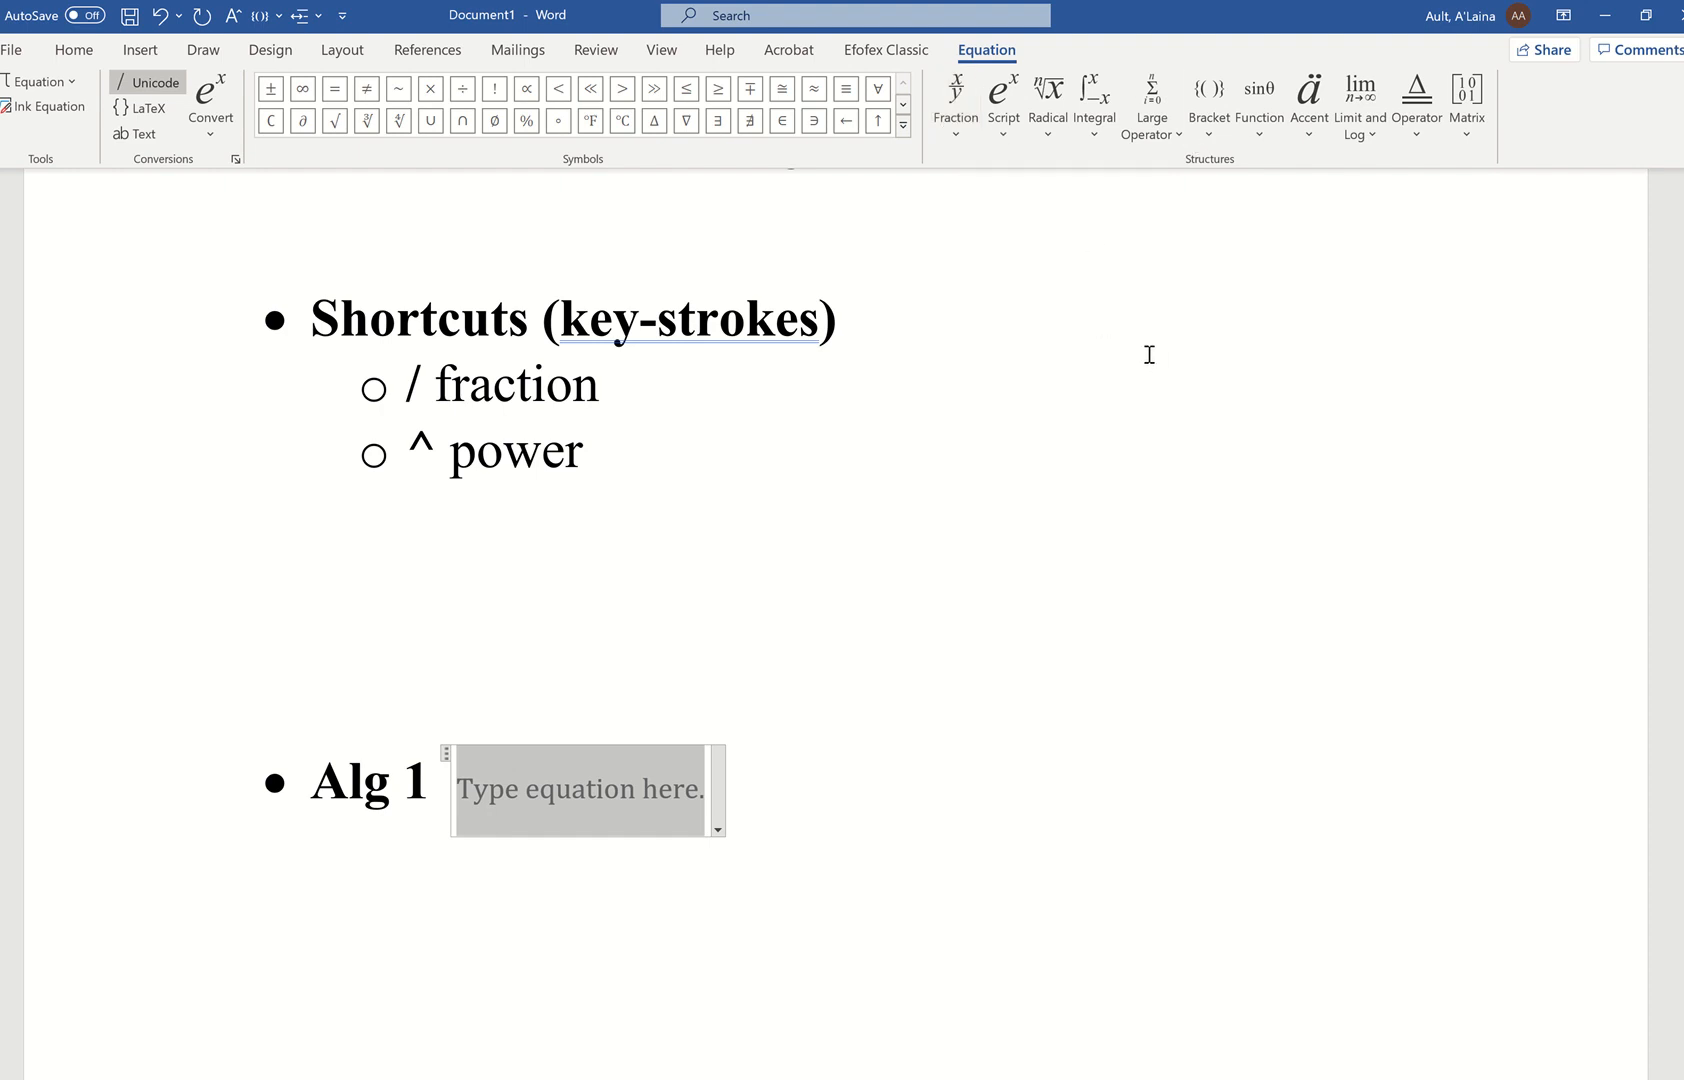
{"action": "type", "text": "y="}
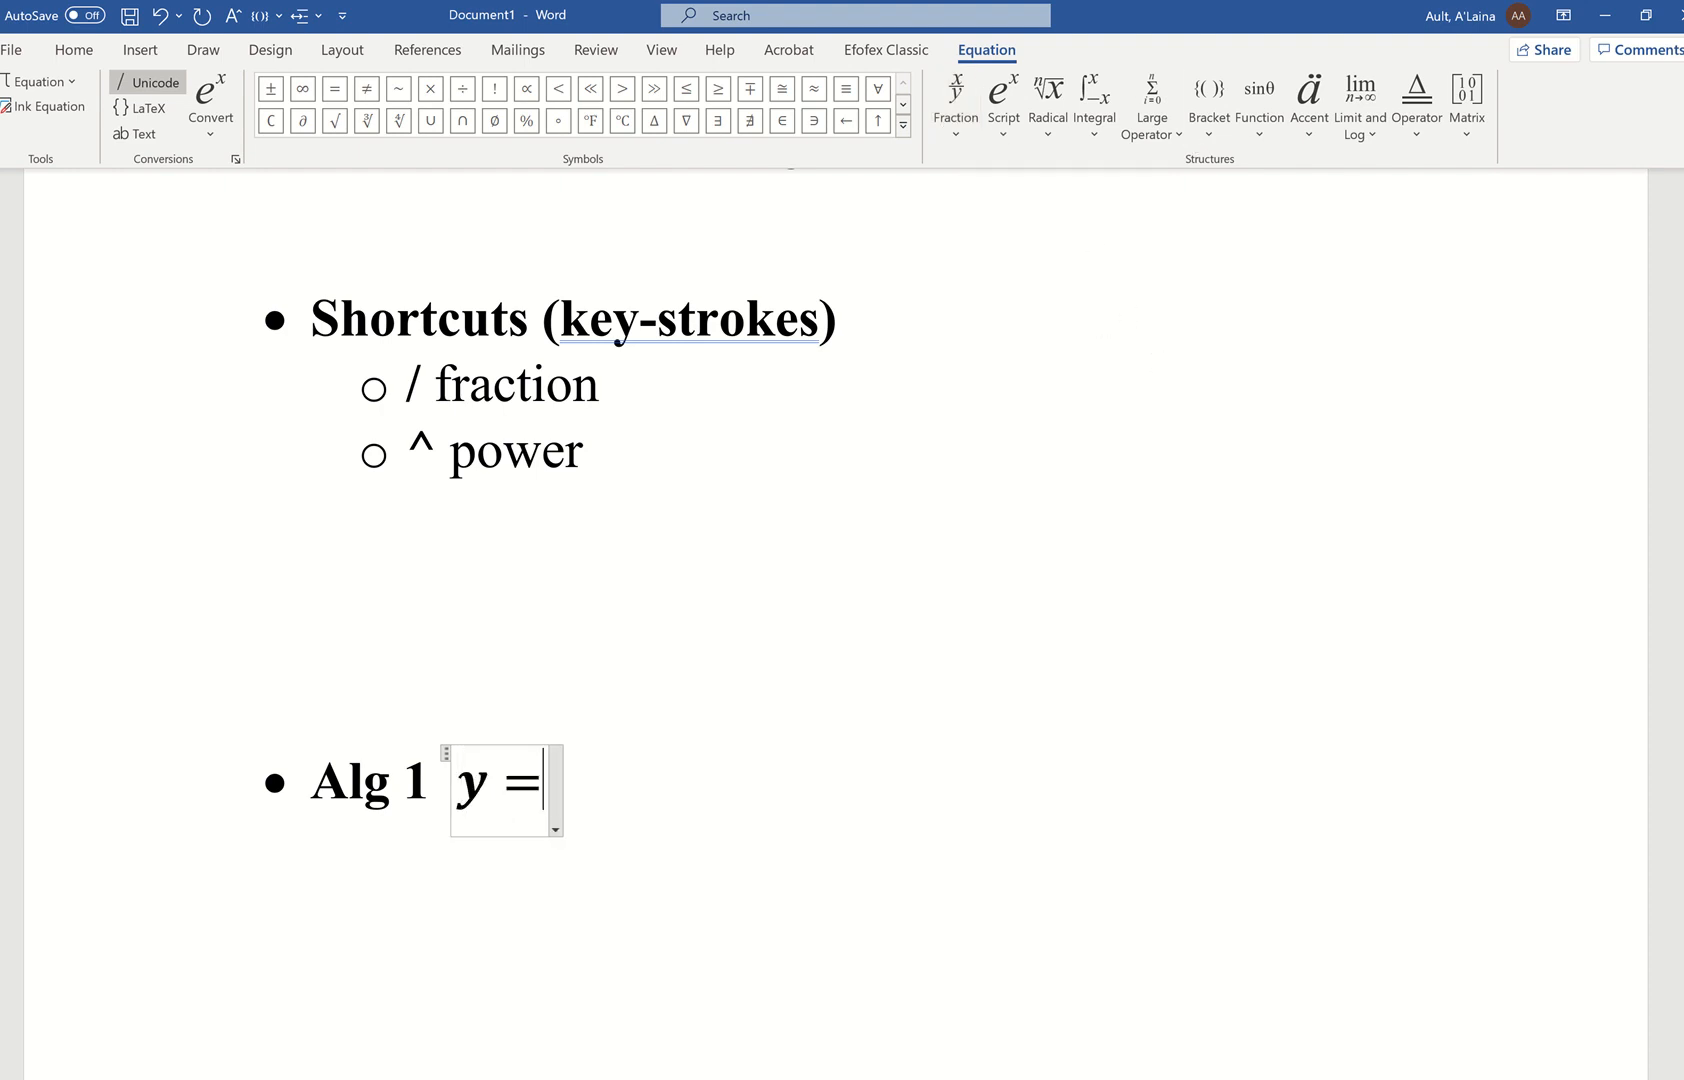
{"action": "key", "text": "BackSpace"}
{"action": "key", "text": "BackSpace"}
{"action": "type", "text": "y "}
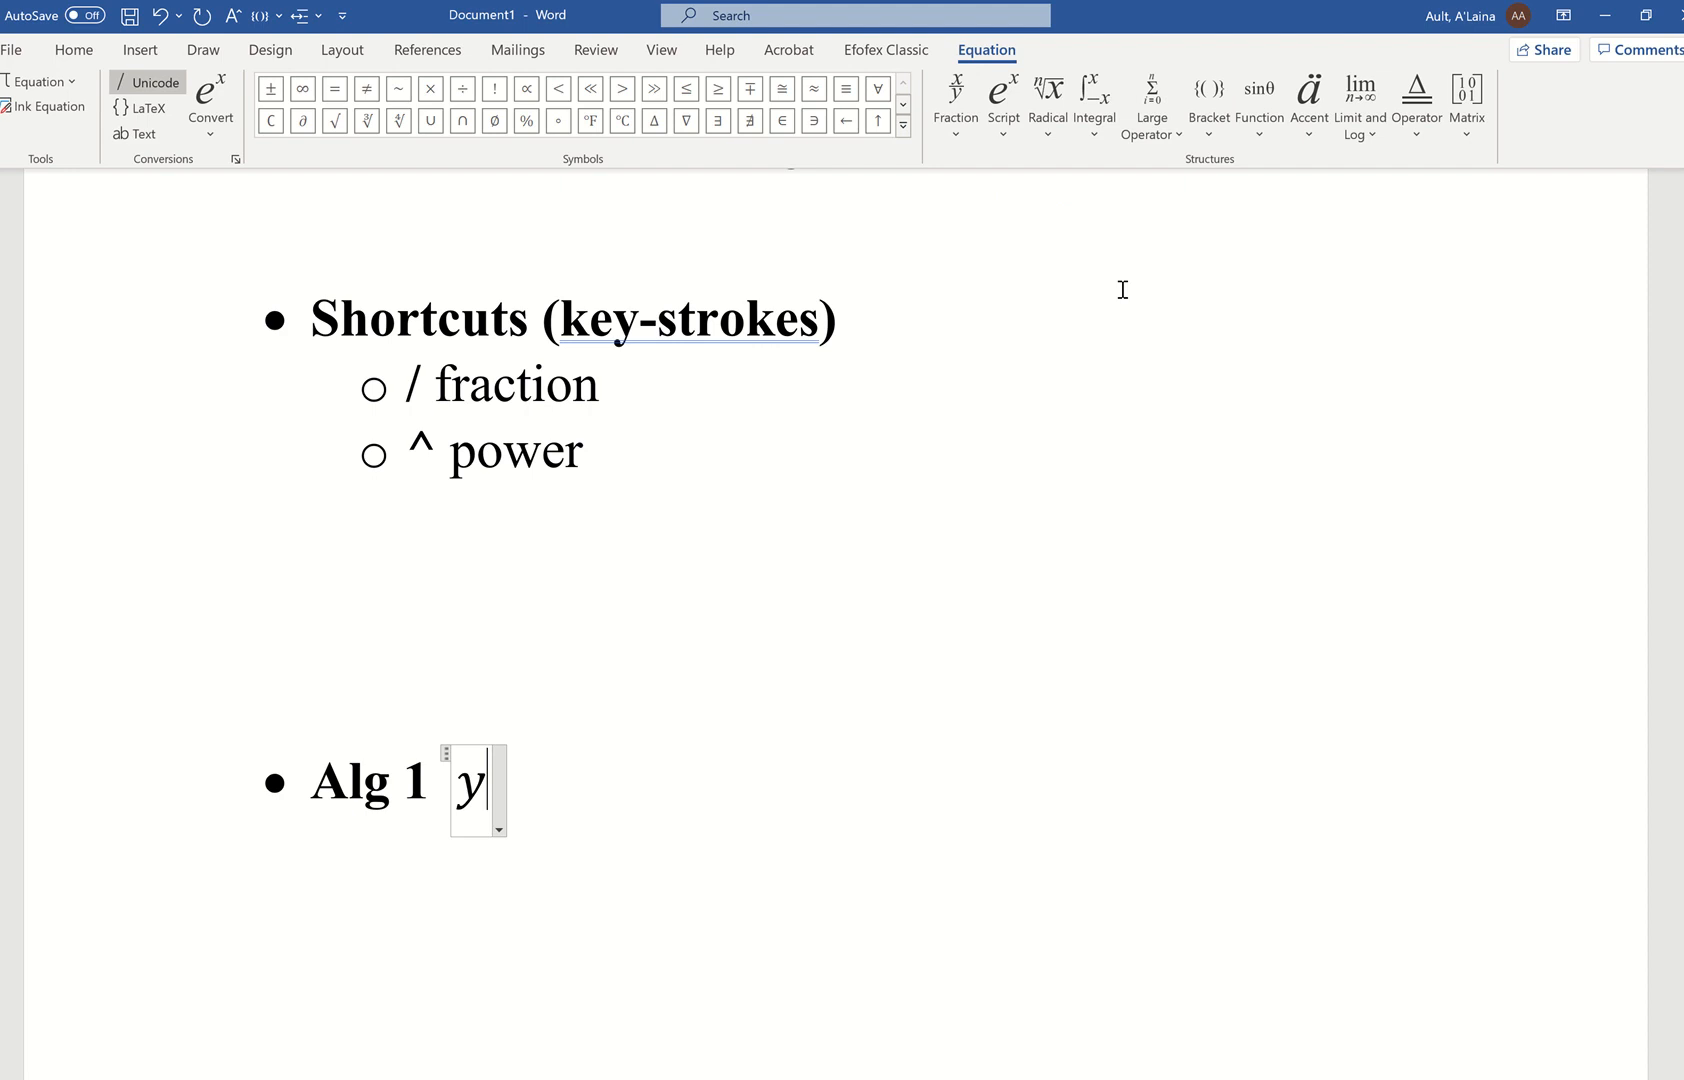
{"action": "type", "text": "= "}
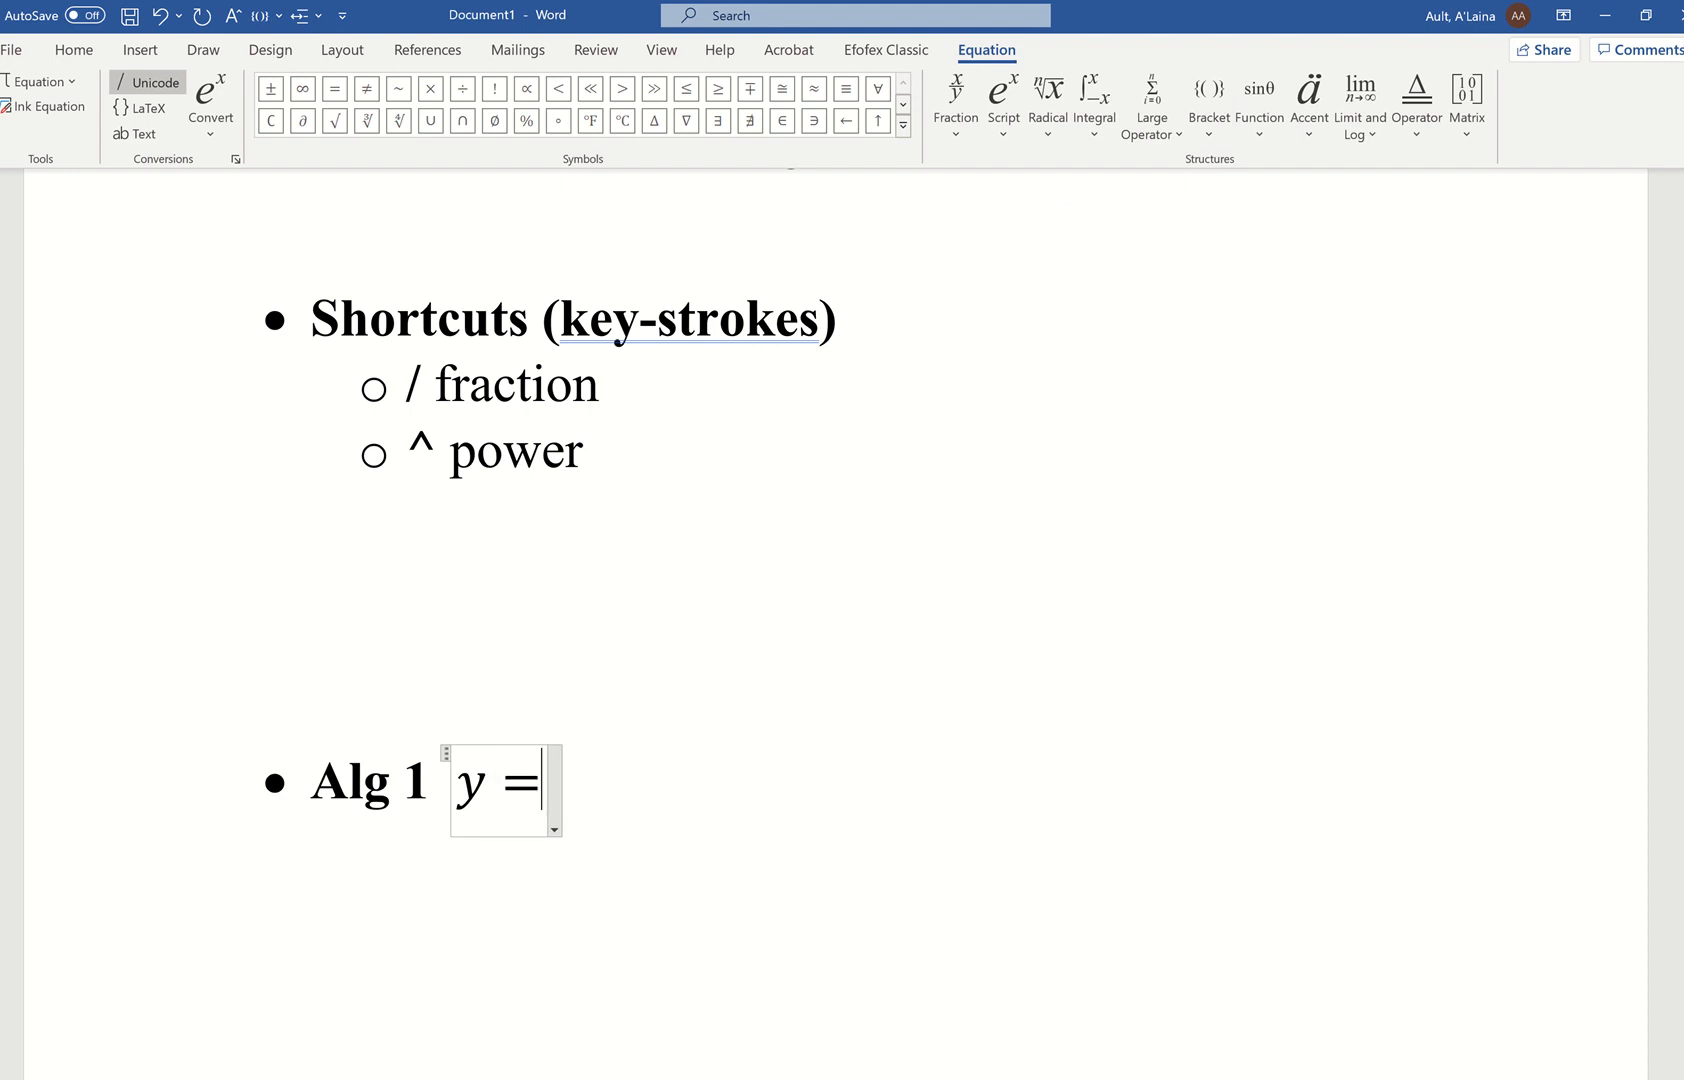
Step: Complete the Alg 1 equation with 5 to the power x minus 3, building the exponent from caret notation, and leave the equation
{"action": "type", "text": "5^x"}
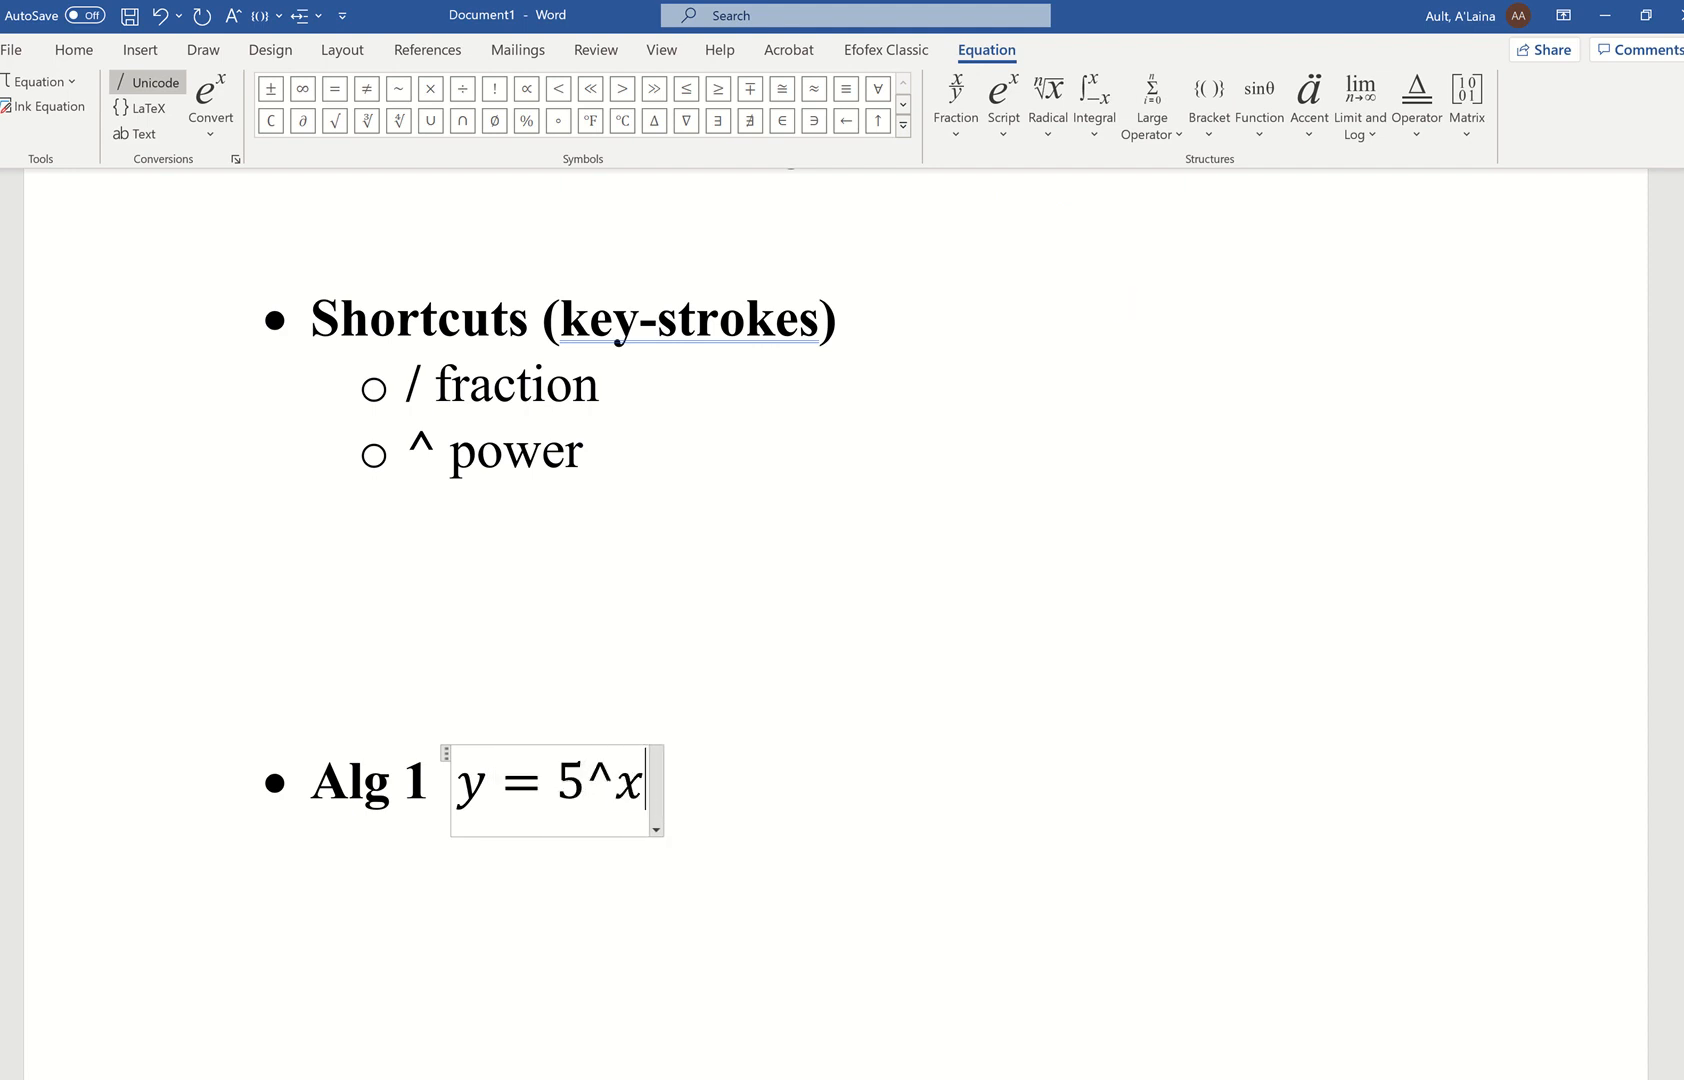
{"action": "key", "text": "space"}
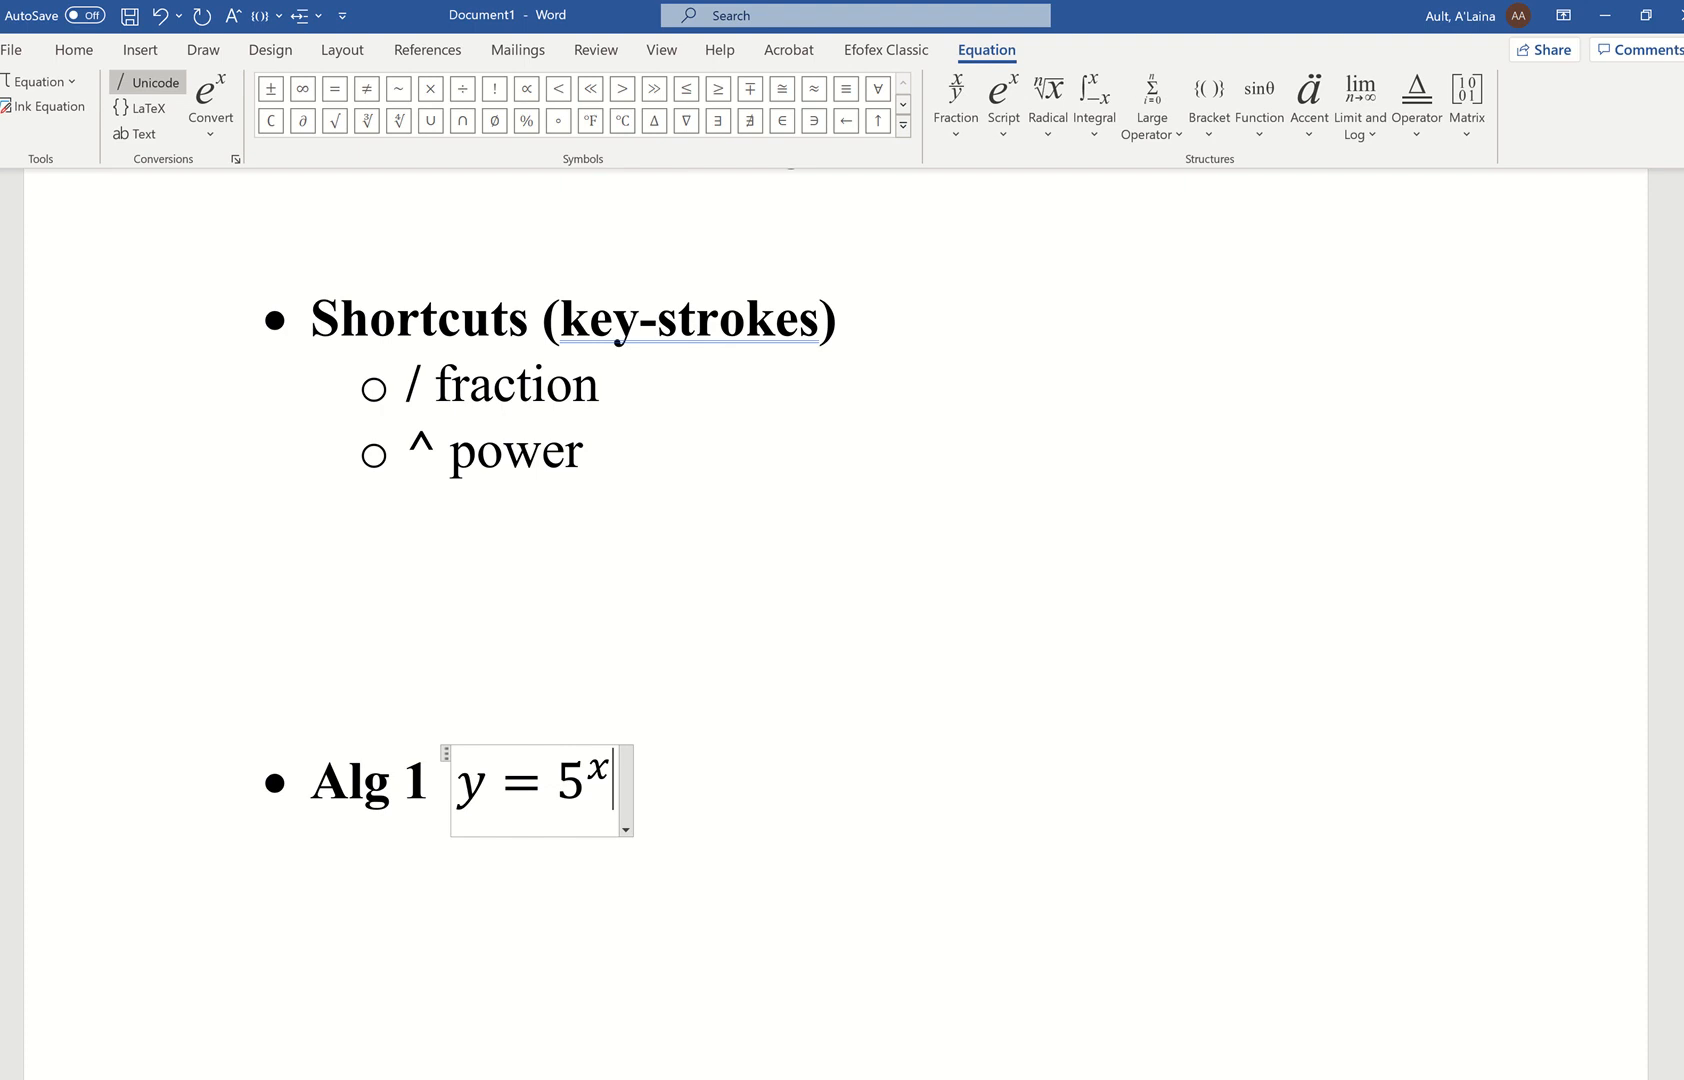
{"action": "type", "text": "-3"}
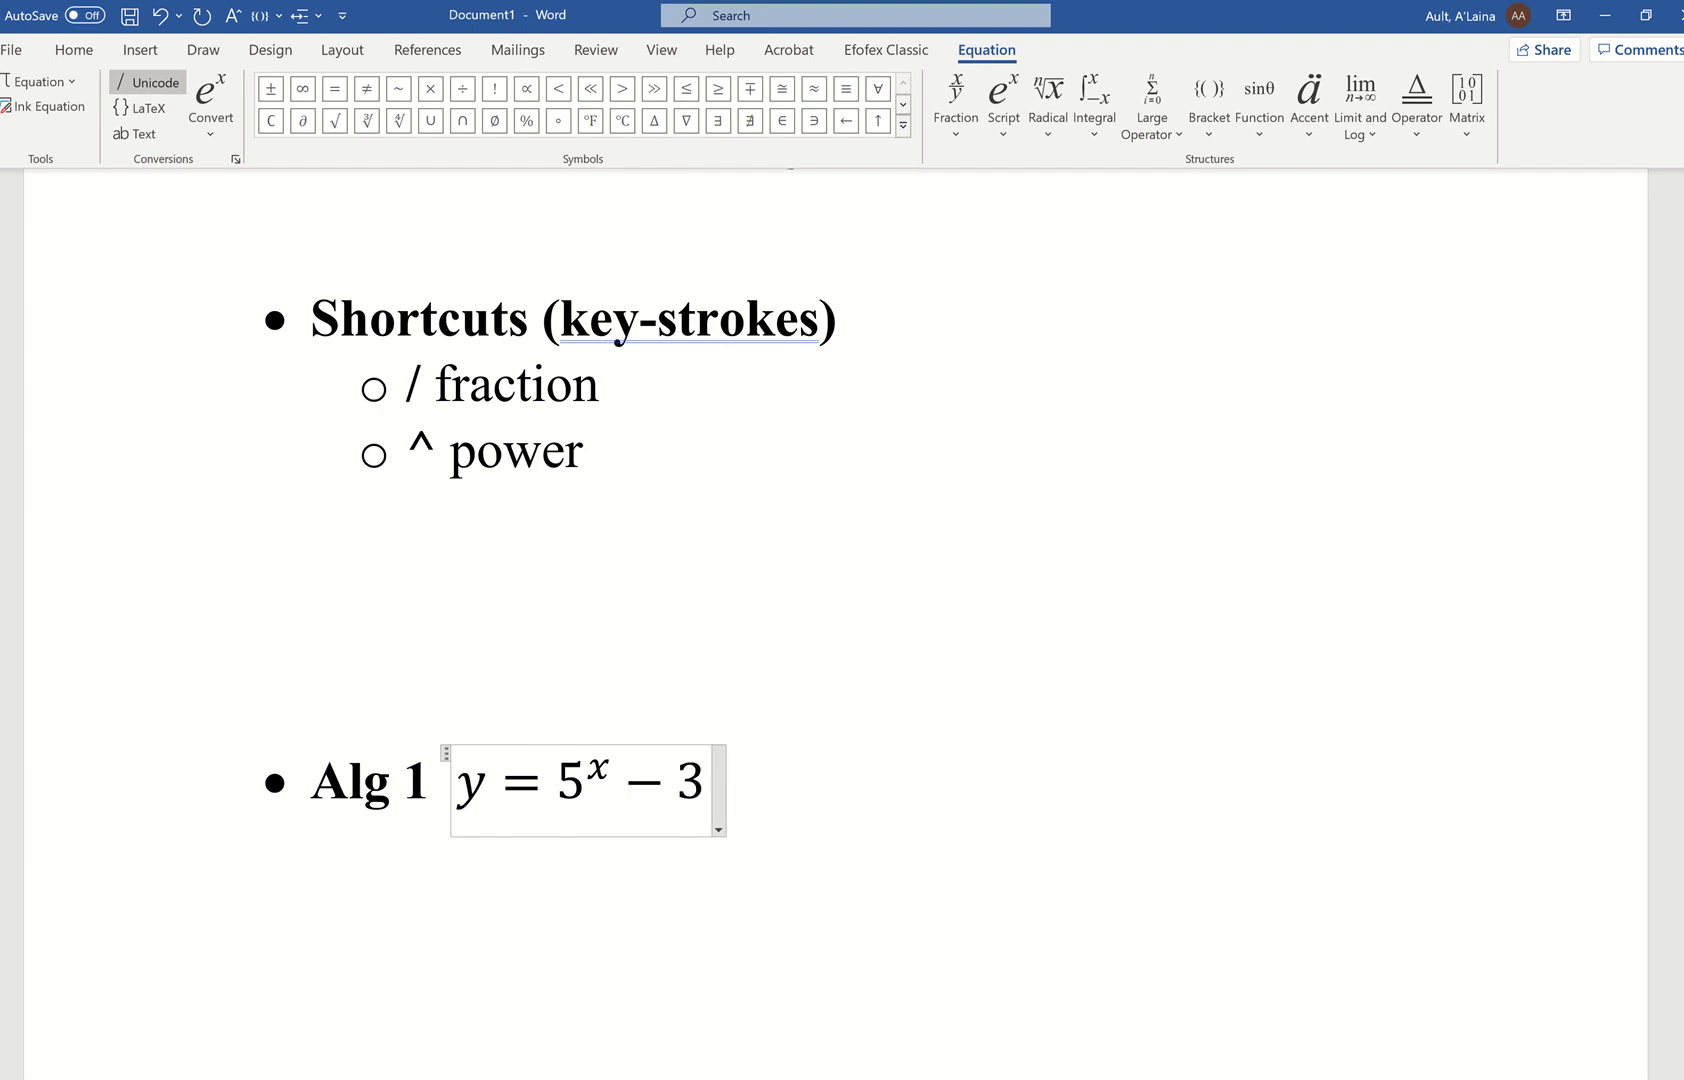
{"action": "left_click", "coordinate": [898, 760]}
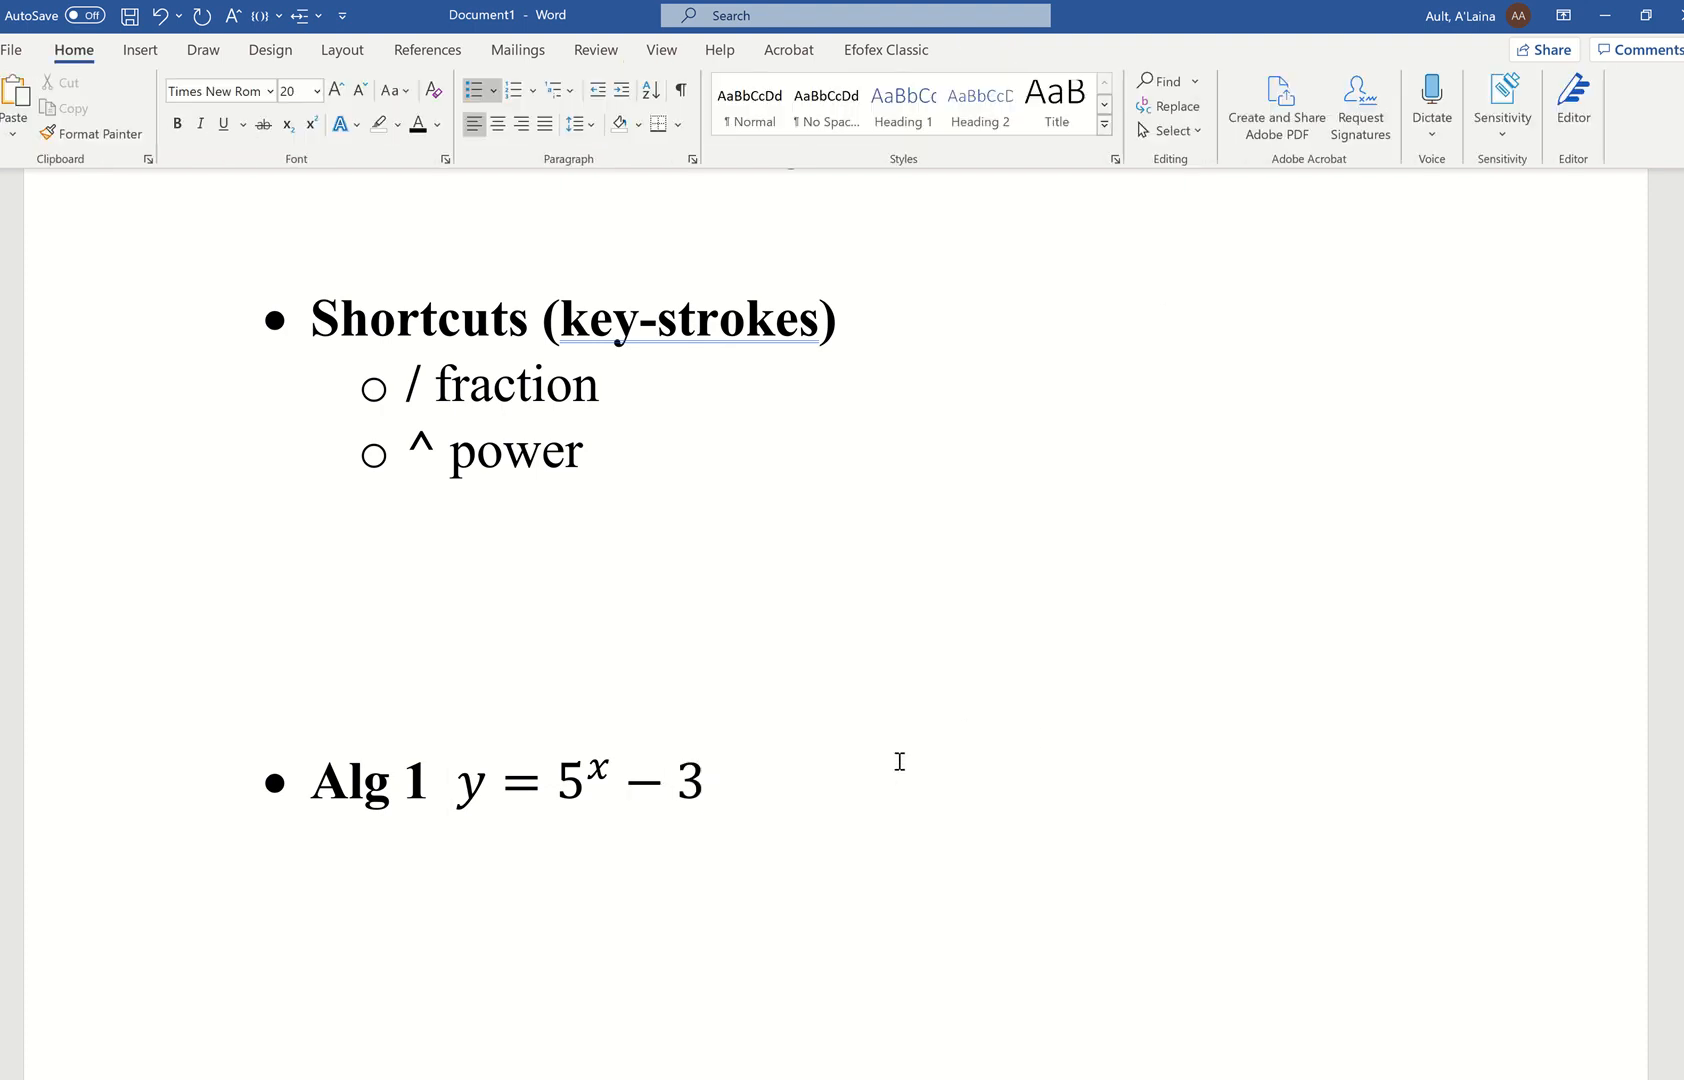
Step: Insert a second equation one tab after y = 5^x − 3, containing square brackets around an empty 2x2 matrix
{"action": "key", "text": "Tab"}
{"action": "key", "text": "alt+equal"}
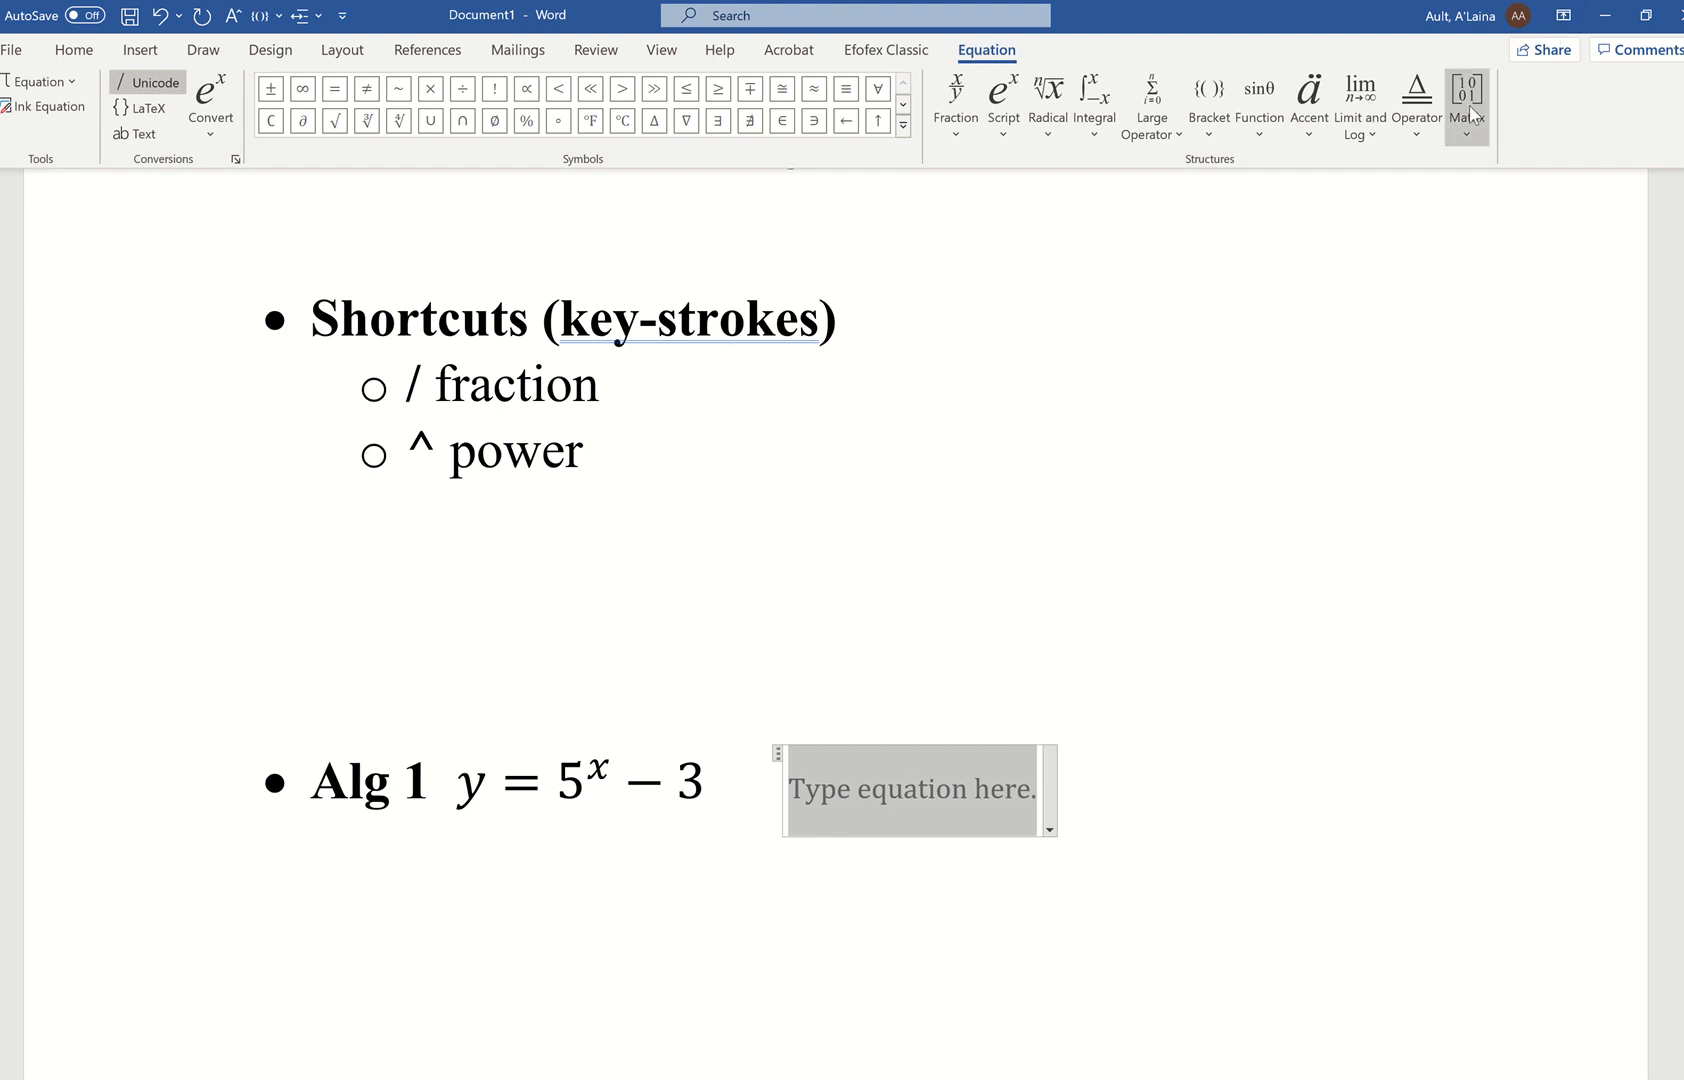
{"action": "left_click", "coordinate": [1477, 136]}
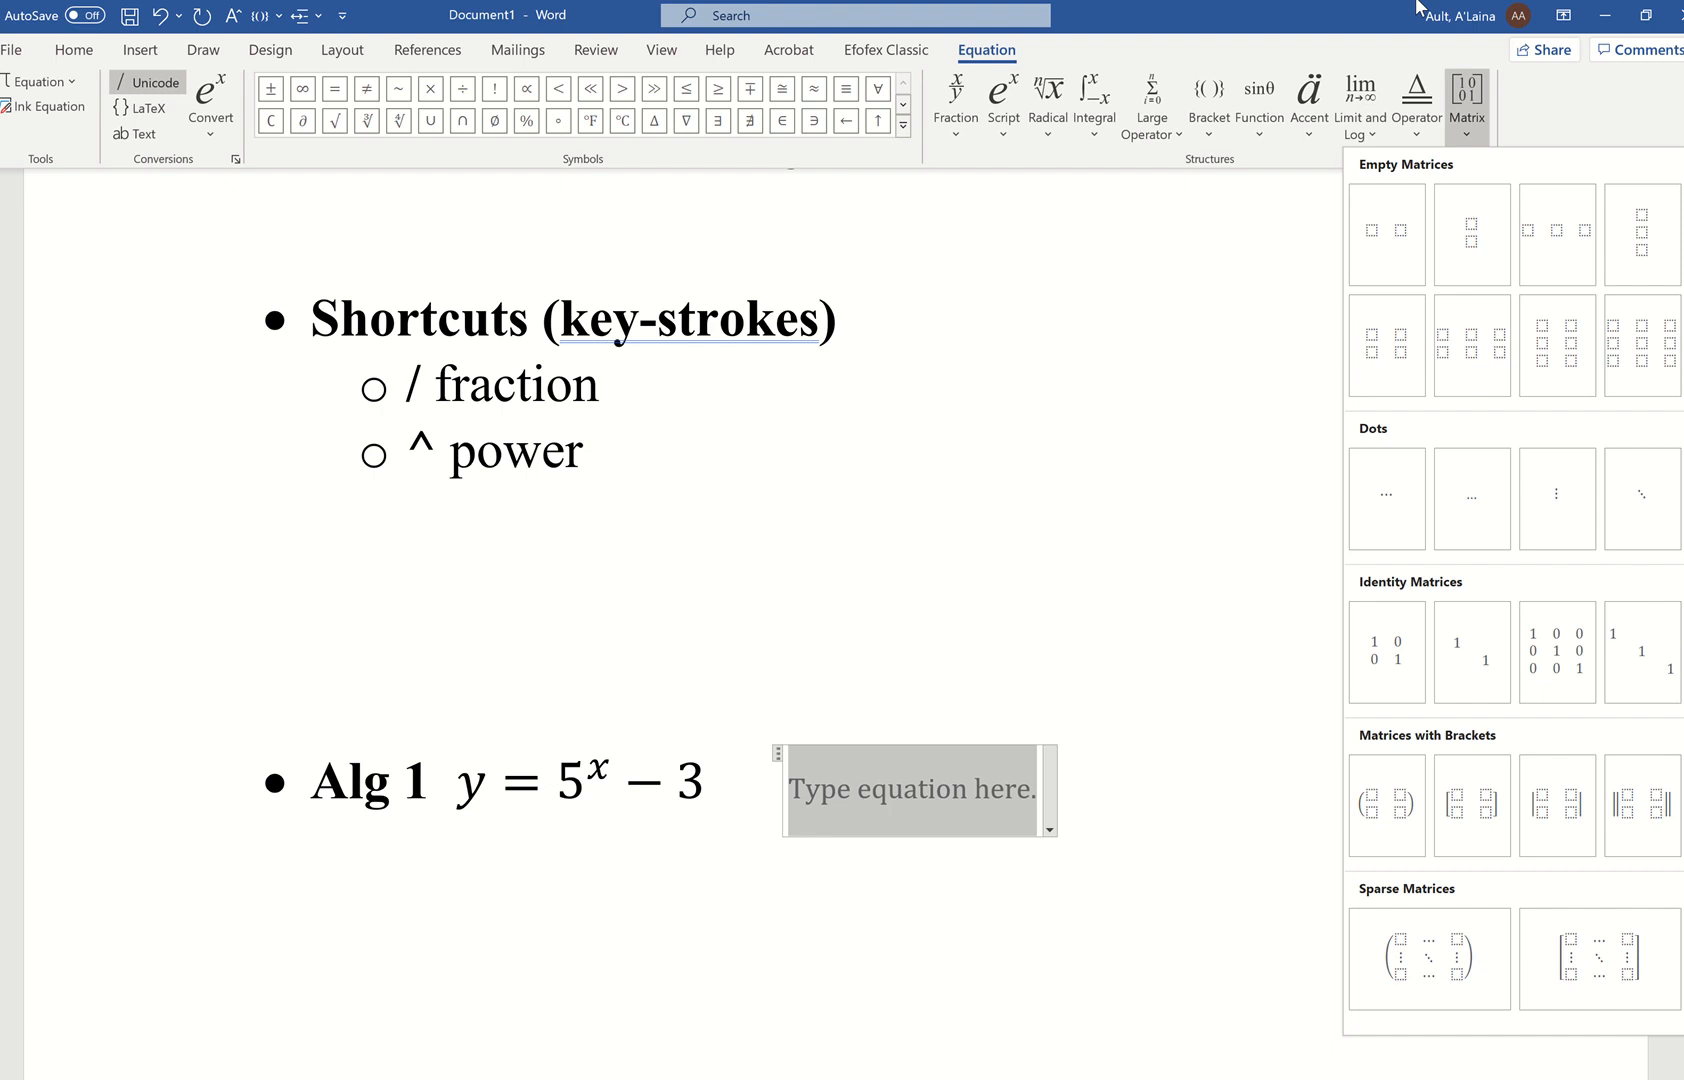
{"action": "left_click", "coordinate": [1212, 128]}
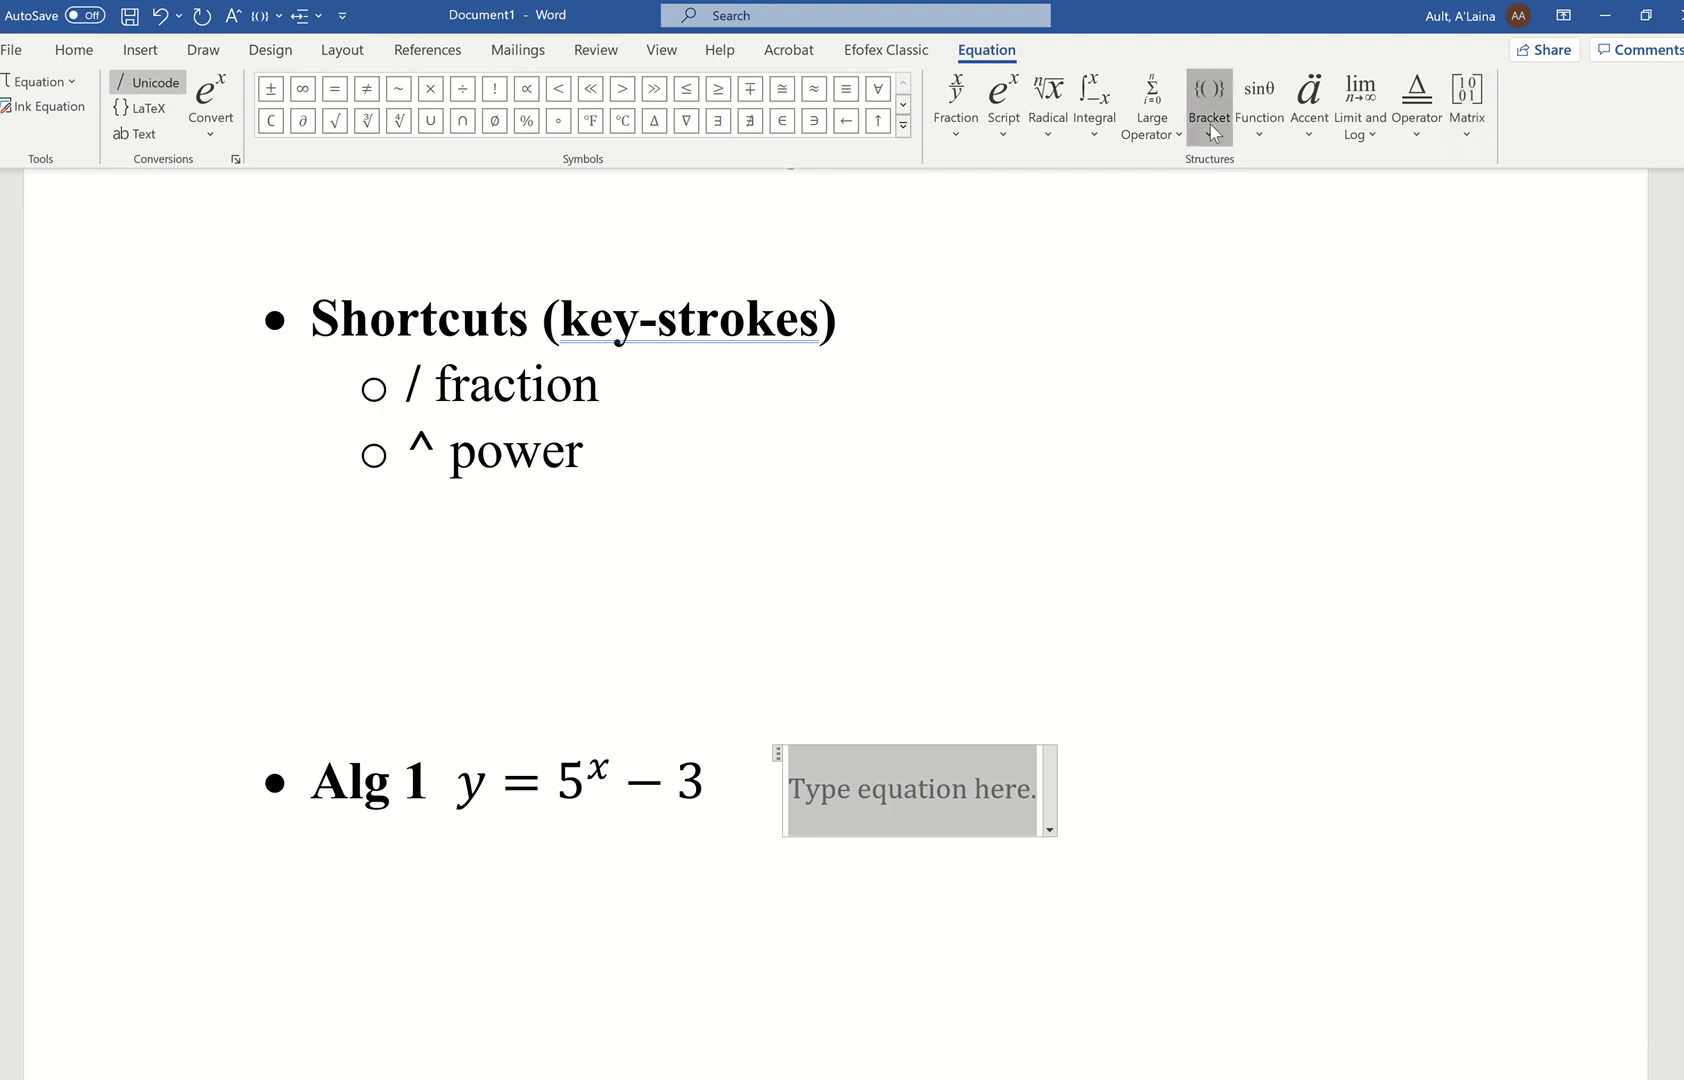
{"action": "left_click", "coordinate": [1210, 118]}
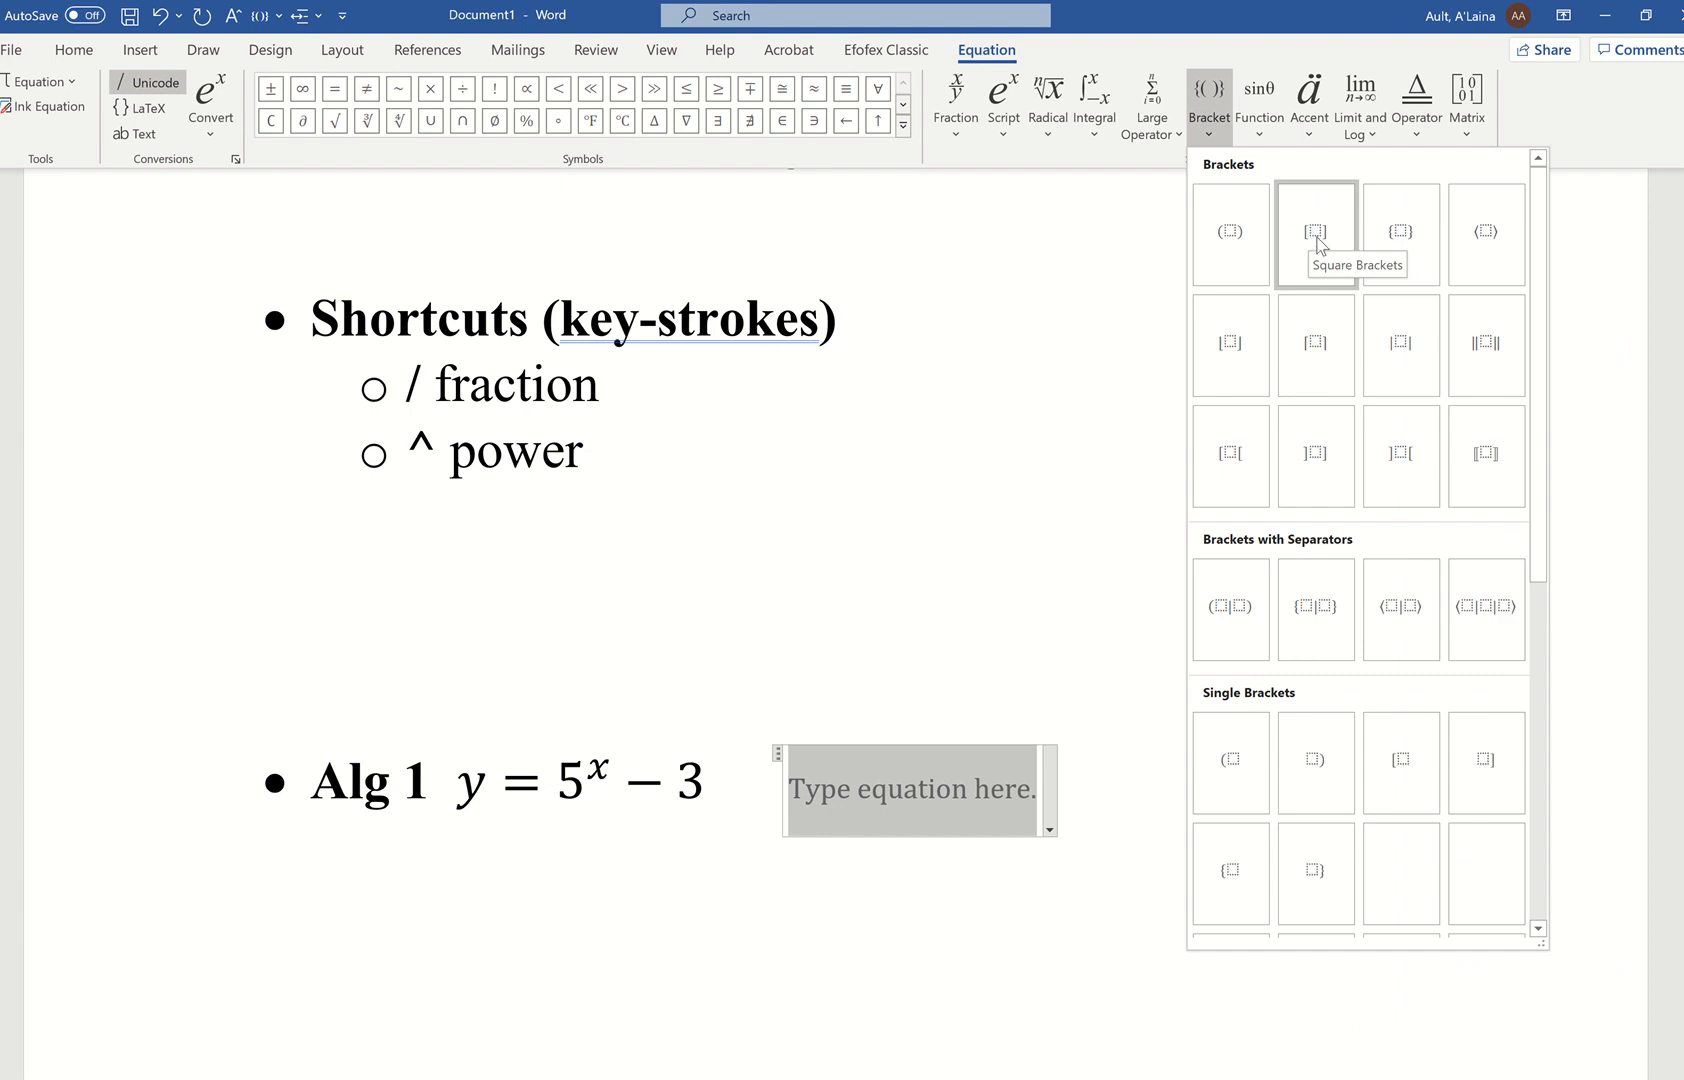
{"action": "left_click", "coordinate": [1316, 236]}
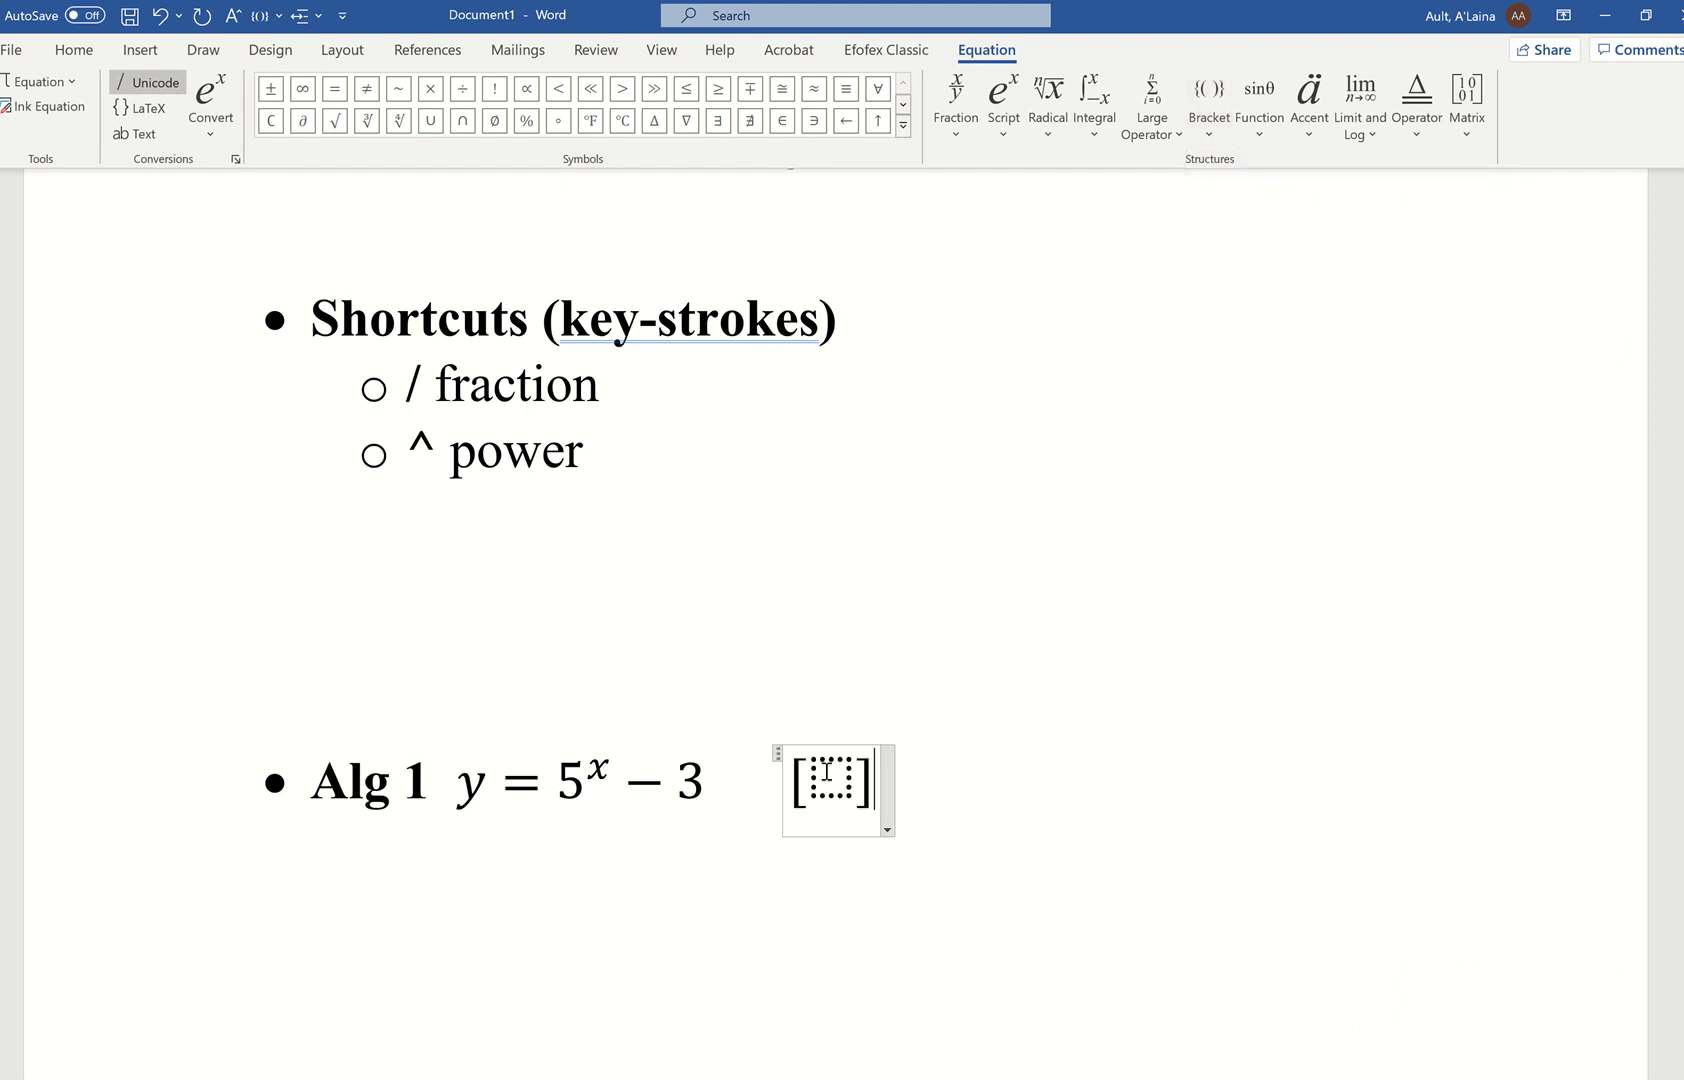
{"action": "left_click", "coordinate": [1467, 115]}
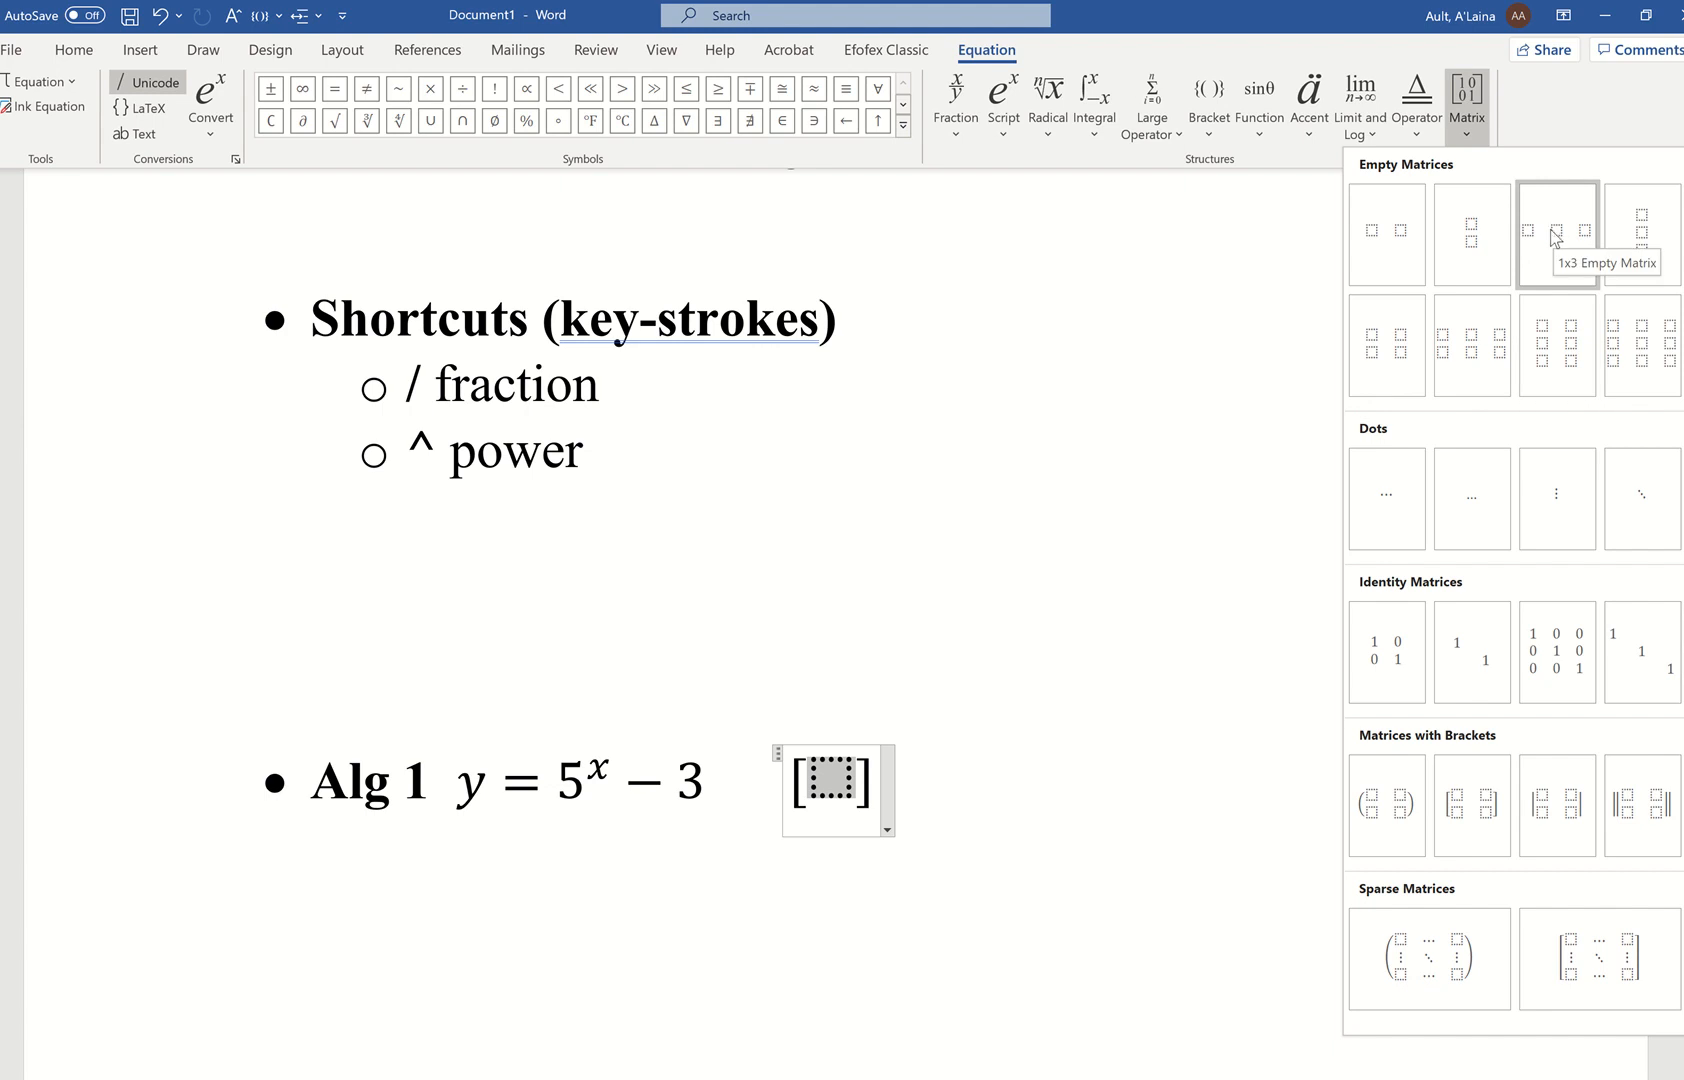
{"action": "left_click", "coordinate": [1385, 348]}
Step: Fill the 2x2 matrix with 2 and 3 in the first row and −1 and x in the second row
{"action": "left_click", "coordinate": [834, 768]}
{"action": "type", "text": "2"}
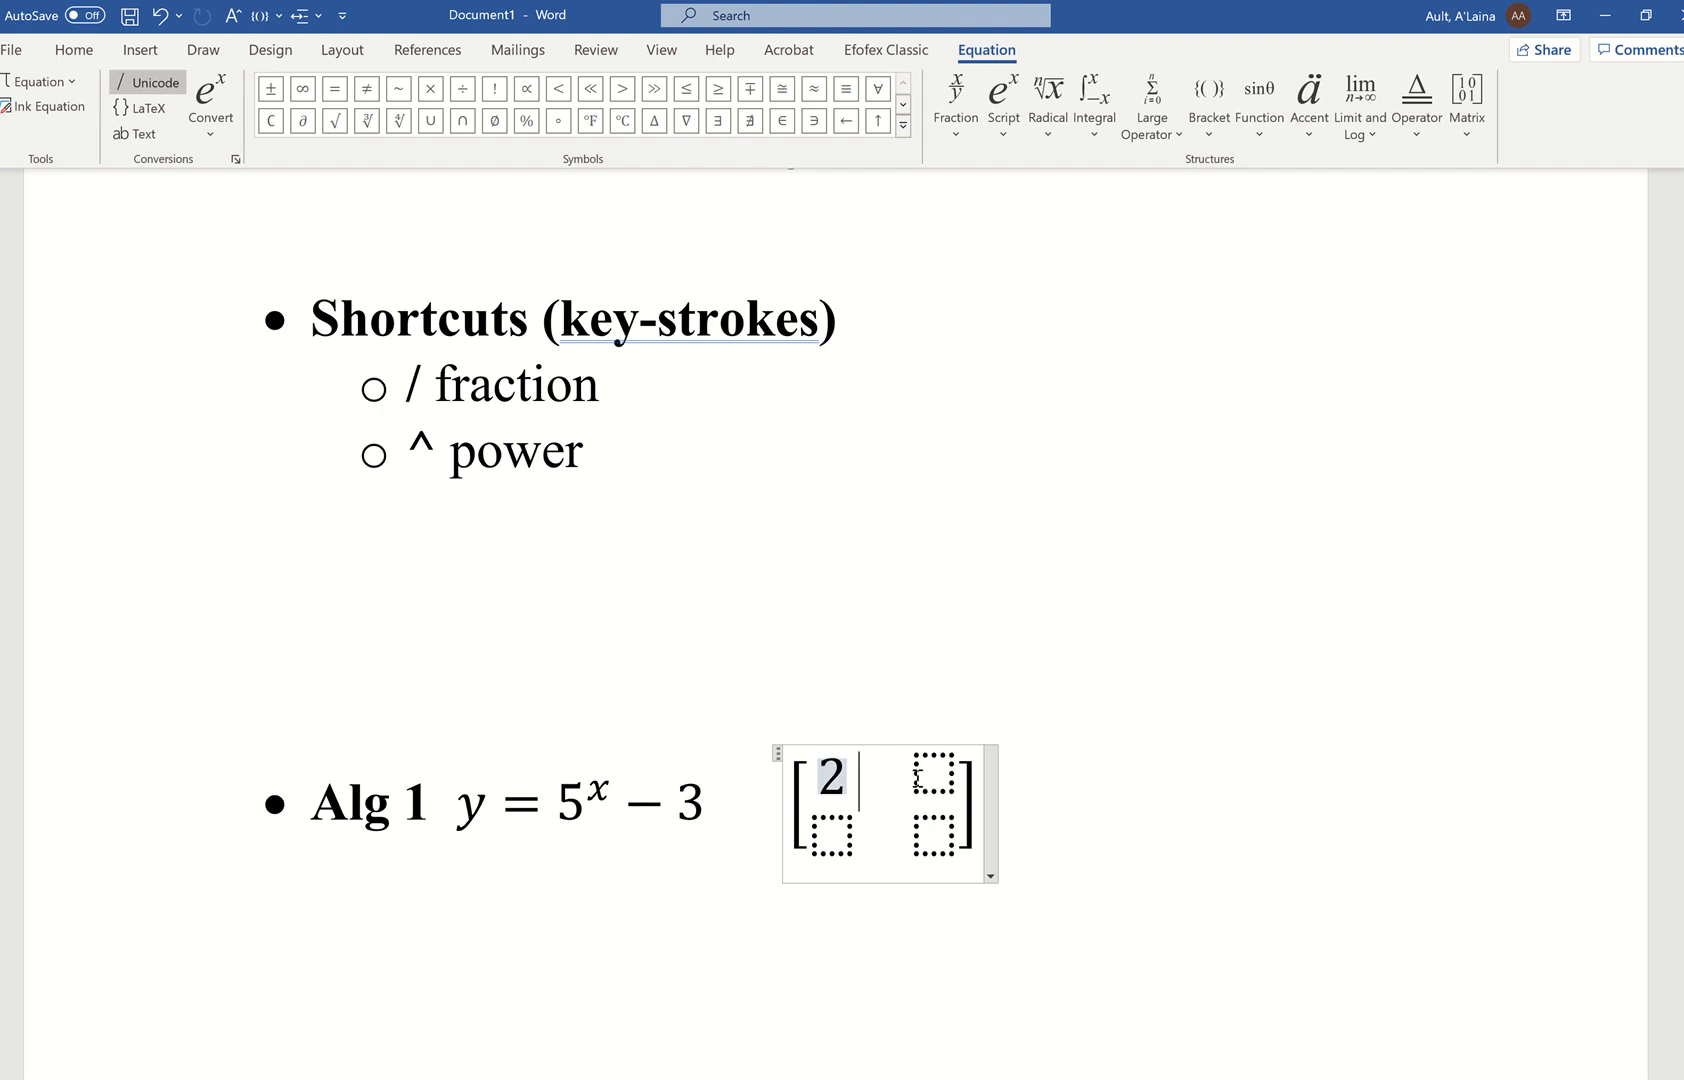
{"action": "left_click", "coordinate": [917, 778]}
{"action": "type", "text": "3"}
{"action": "key", "text": "Tab"}
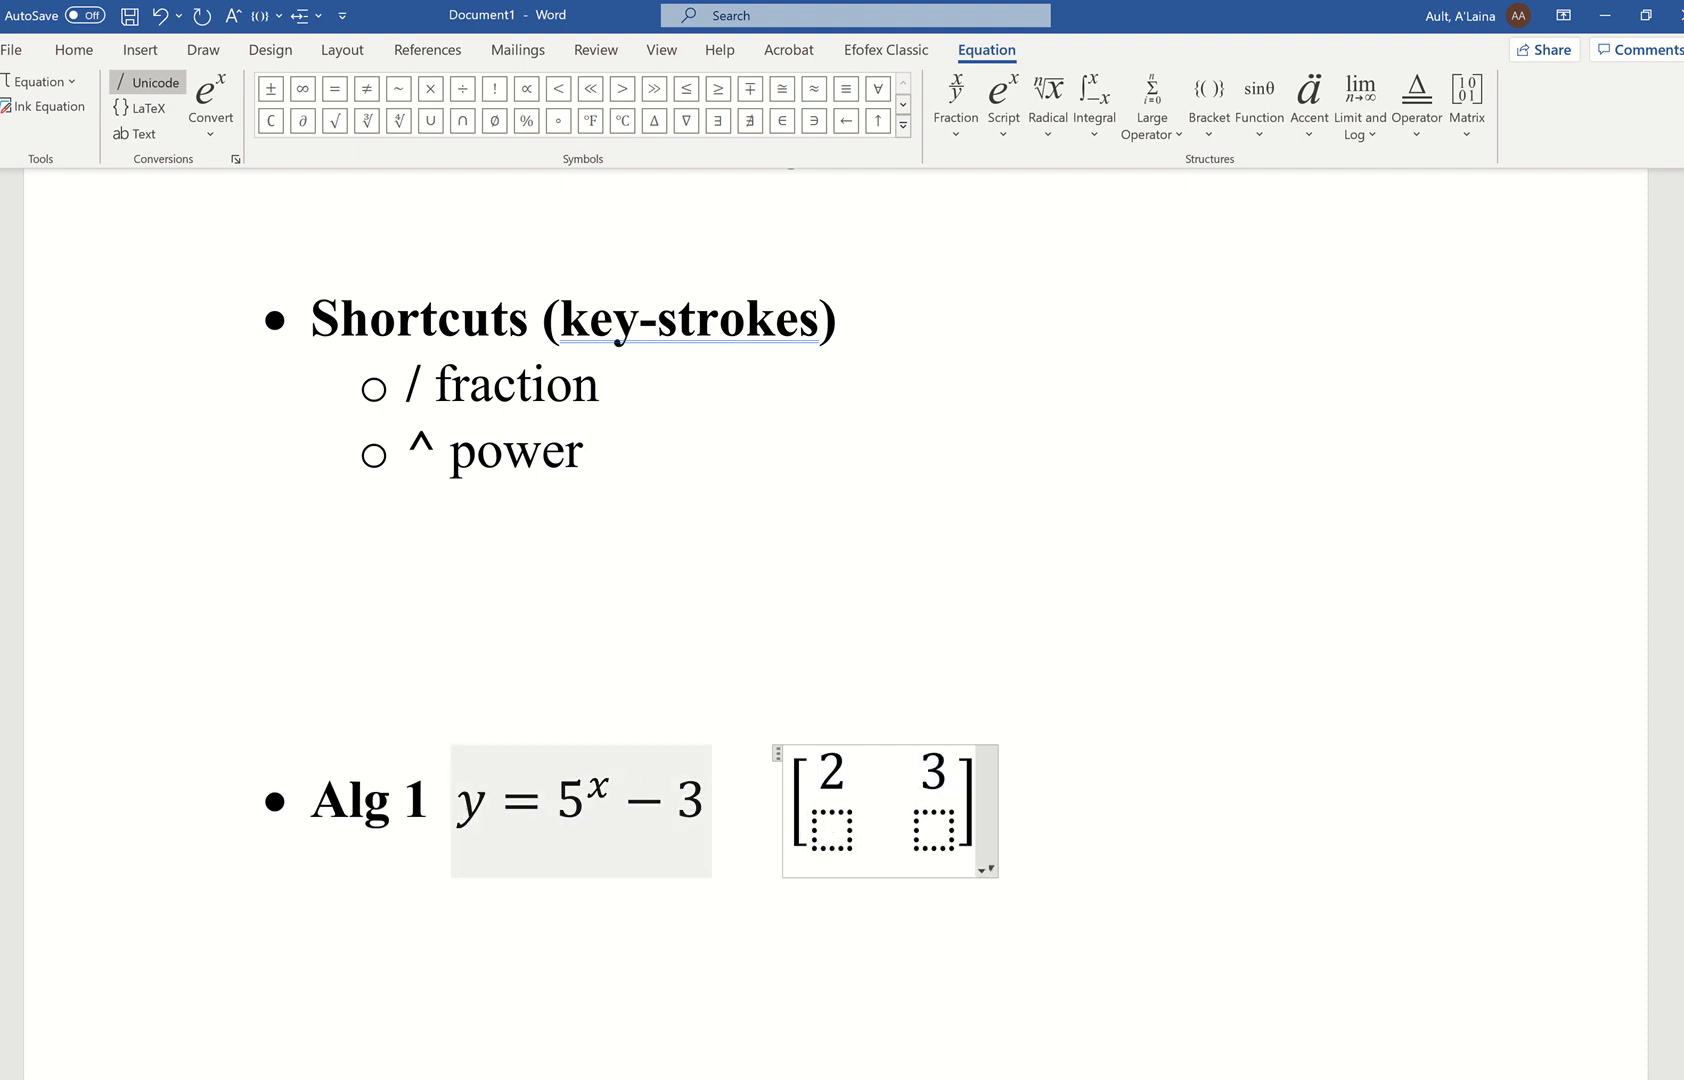
{"action": "type", "text": "-01"}
{"action": "key", "text": "BackSpace"}
{"action": "key", "text": "BackSpace"}
{"action": "type", "text": "1"}
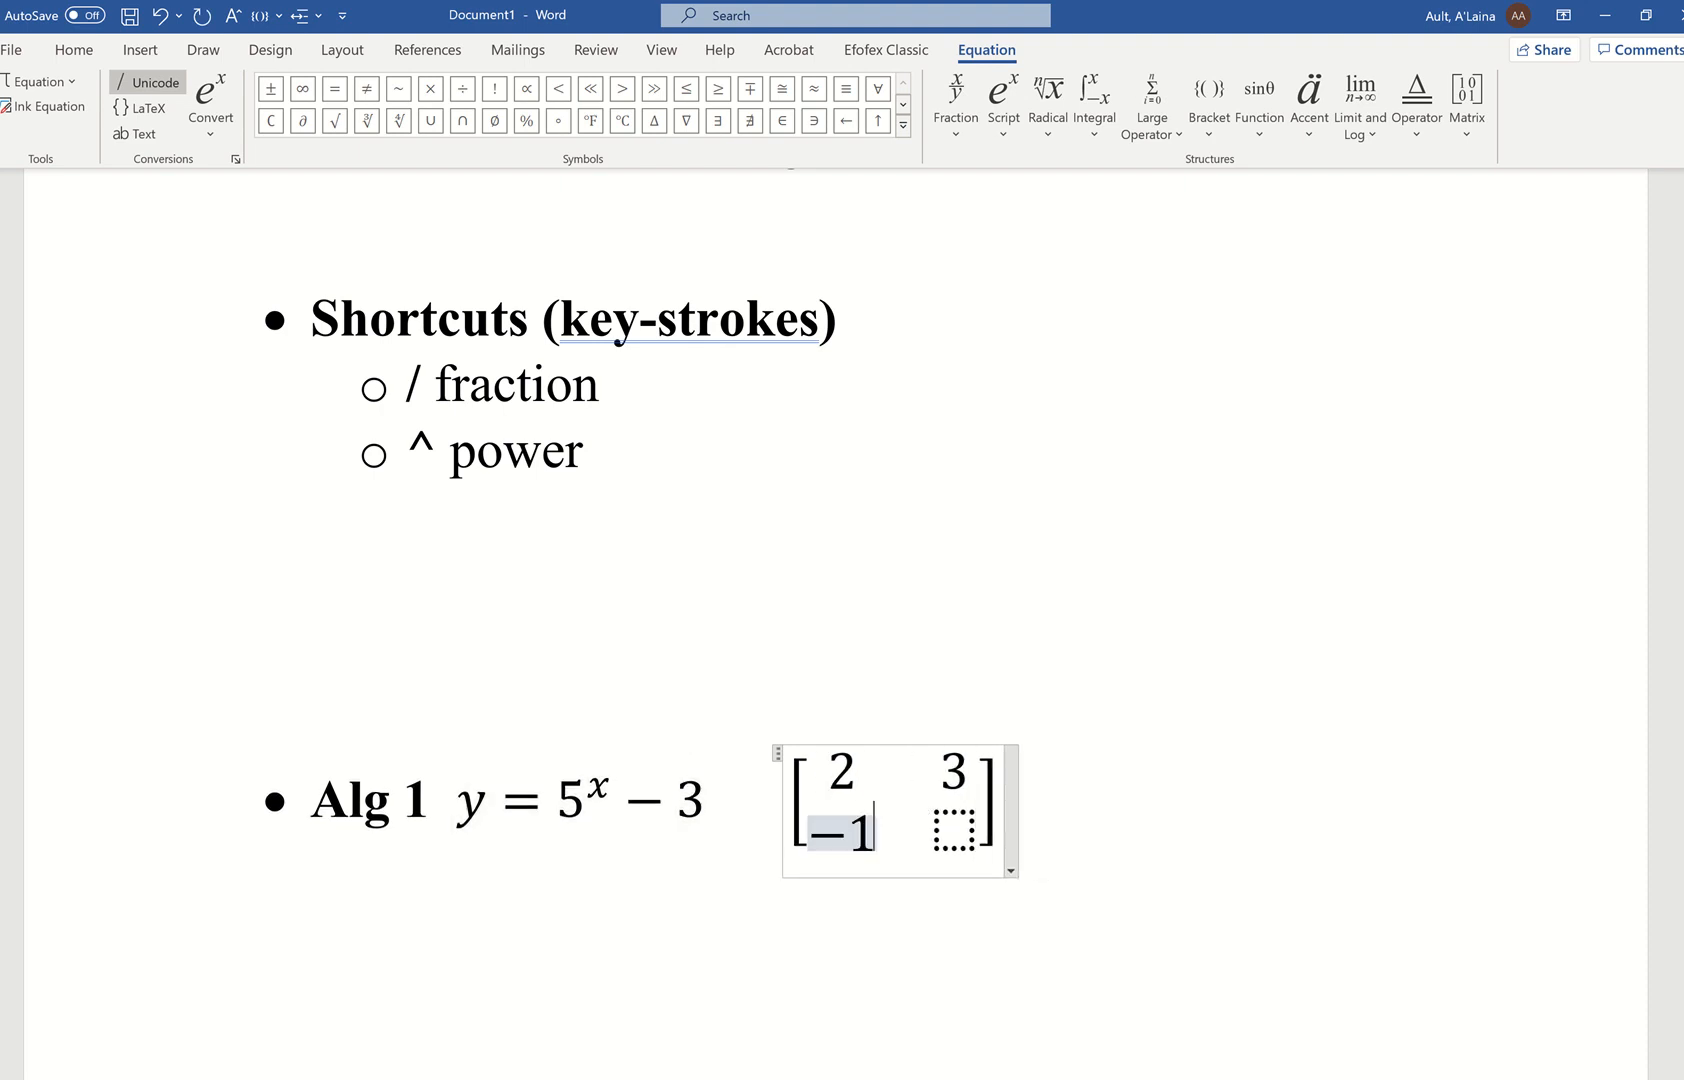
{"action": "left_click", "coordinate": [953, 836]}
{"action": "type", "text": "x"}
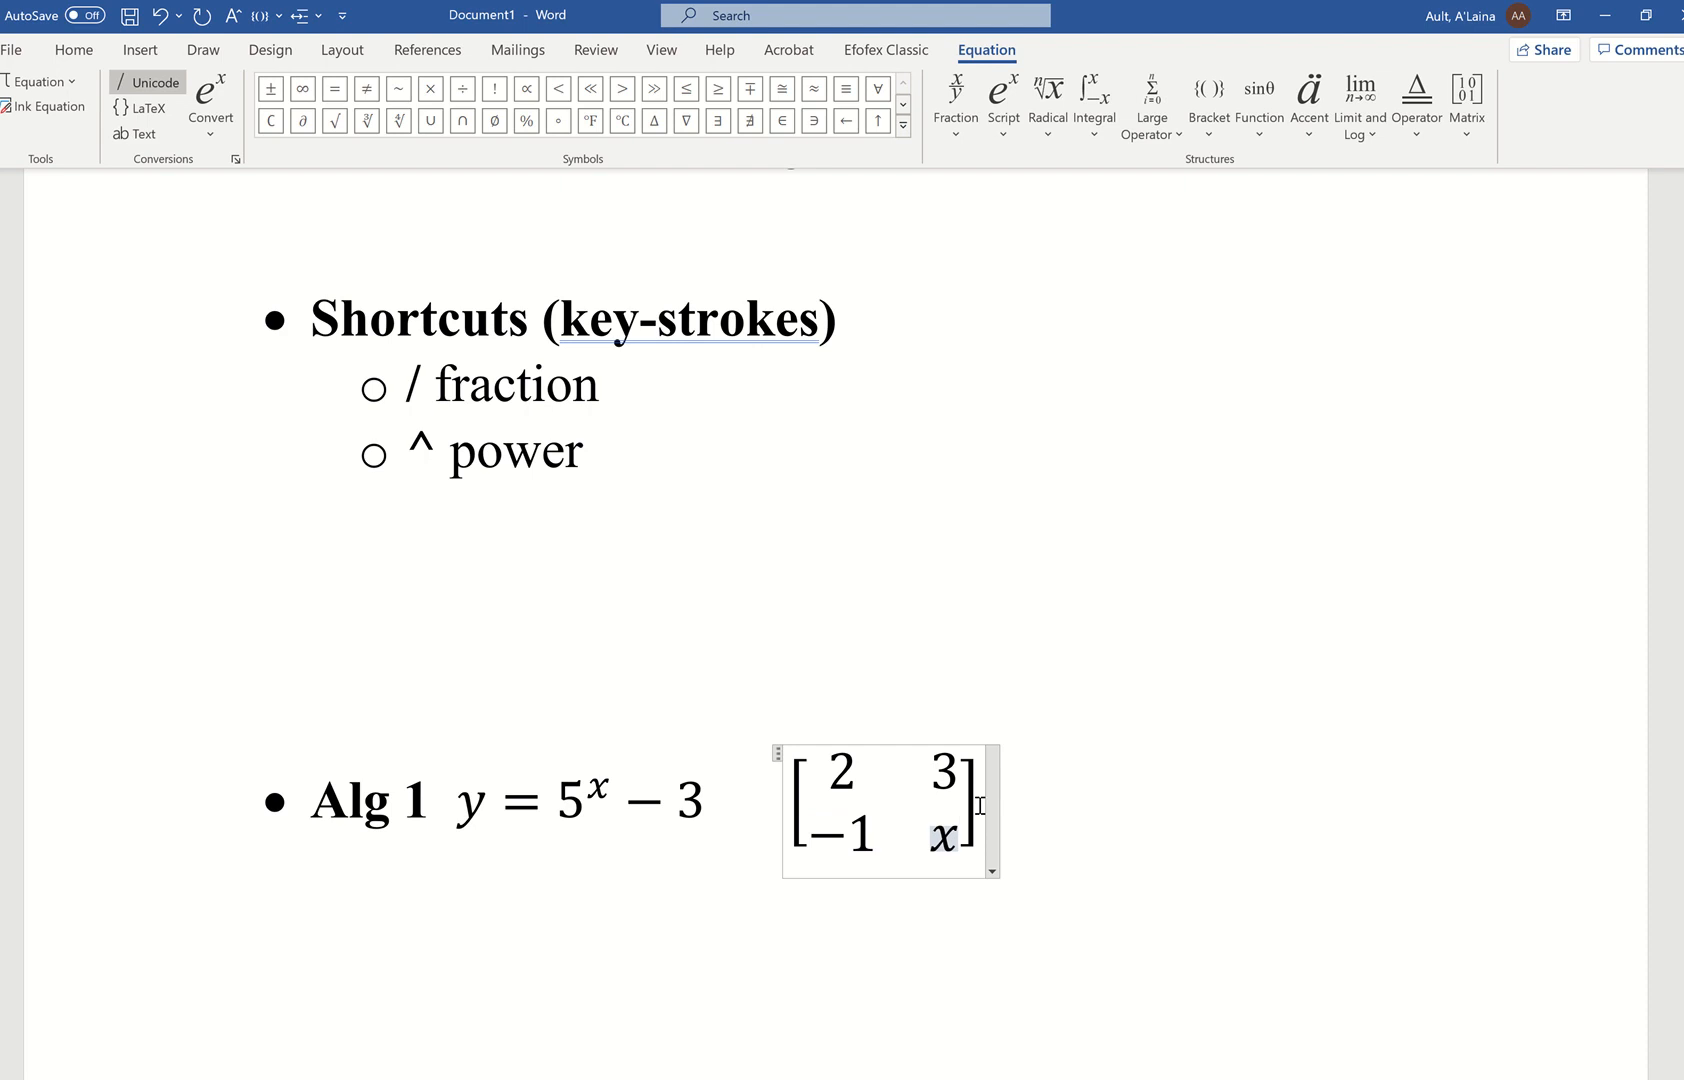
Step: Add a multiplication dot after the 2x2 matrix, followed by an empty pair of square brackets
{"action": "left_click", "coordinate": [981, 805]}
{"action": "type", "text": "="}
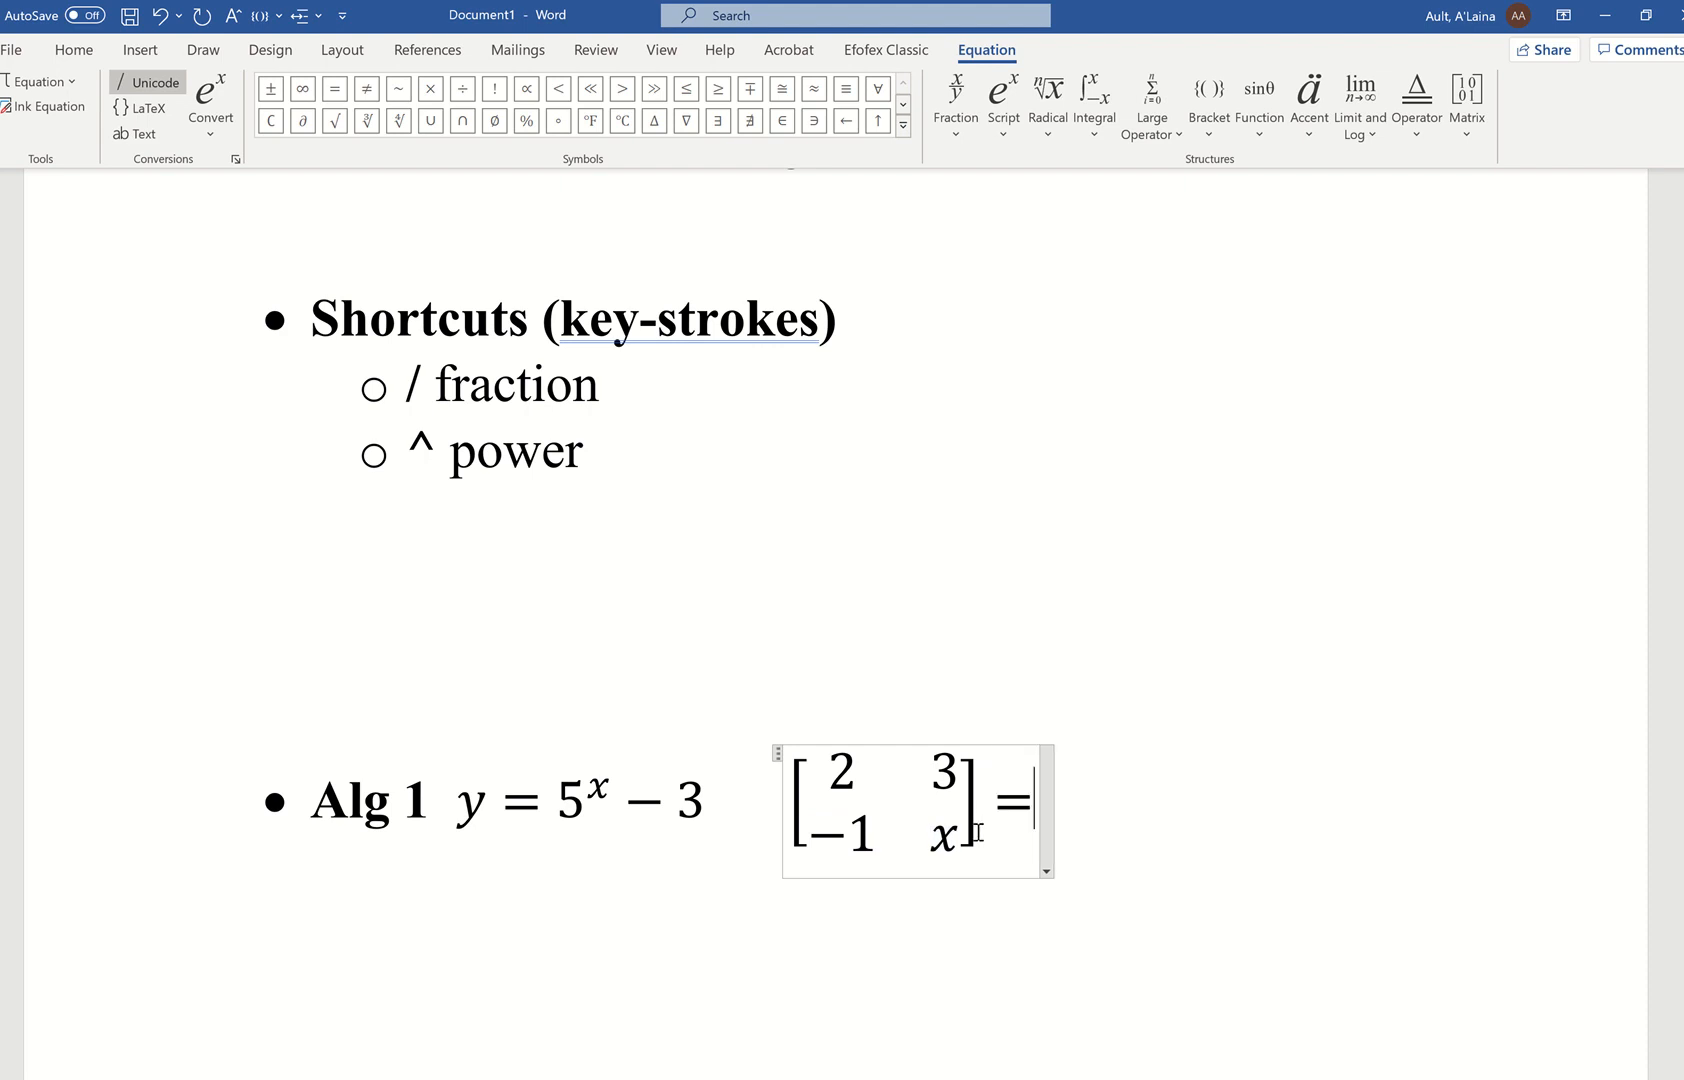
{"action": "key", "text": "BackSpace"}
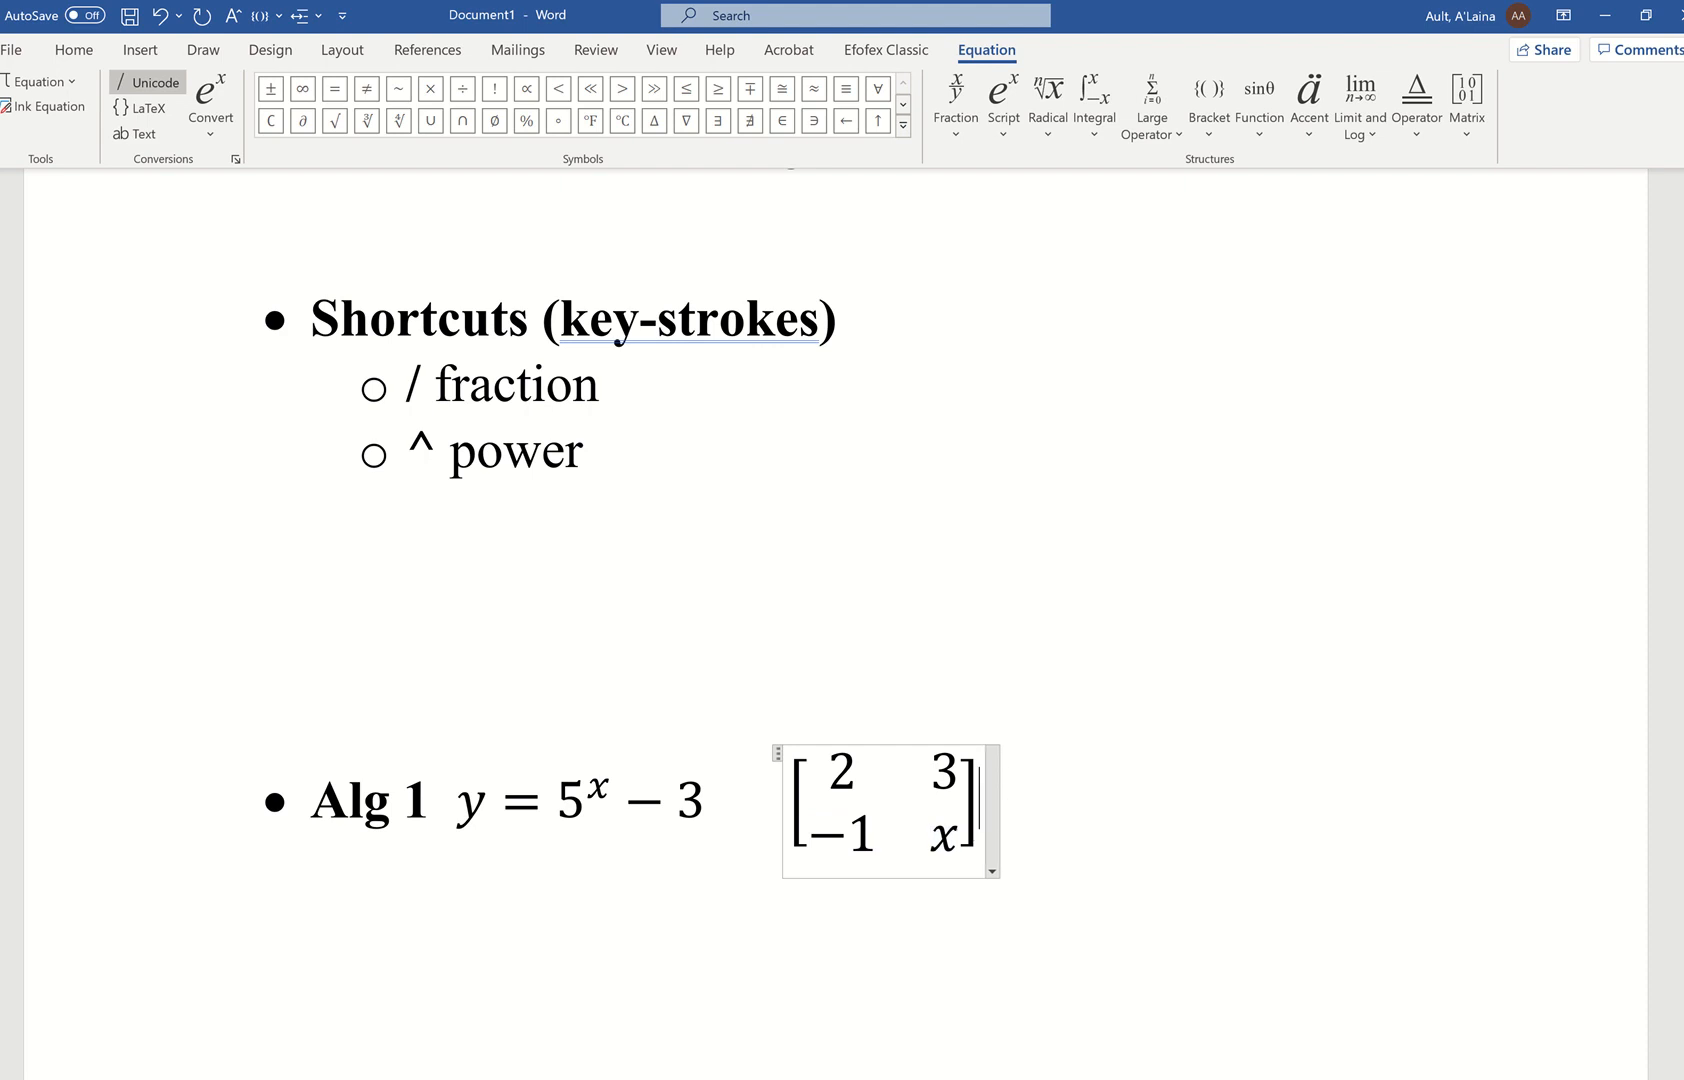
{"action": "left_click", "coordinate": [904, 126]}
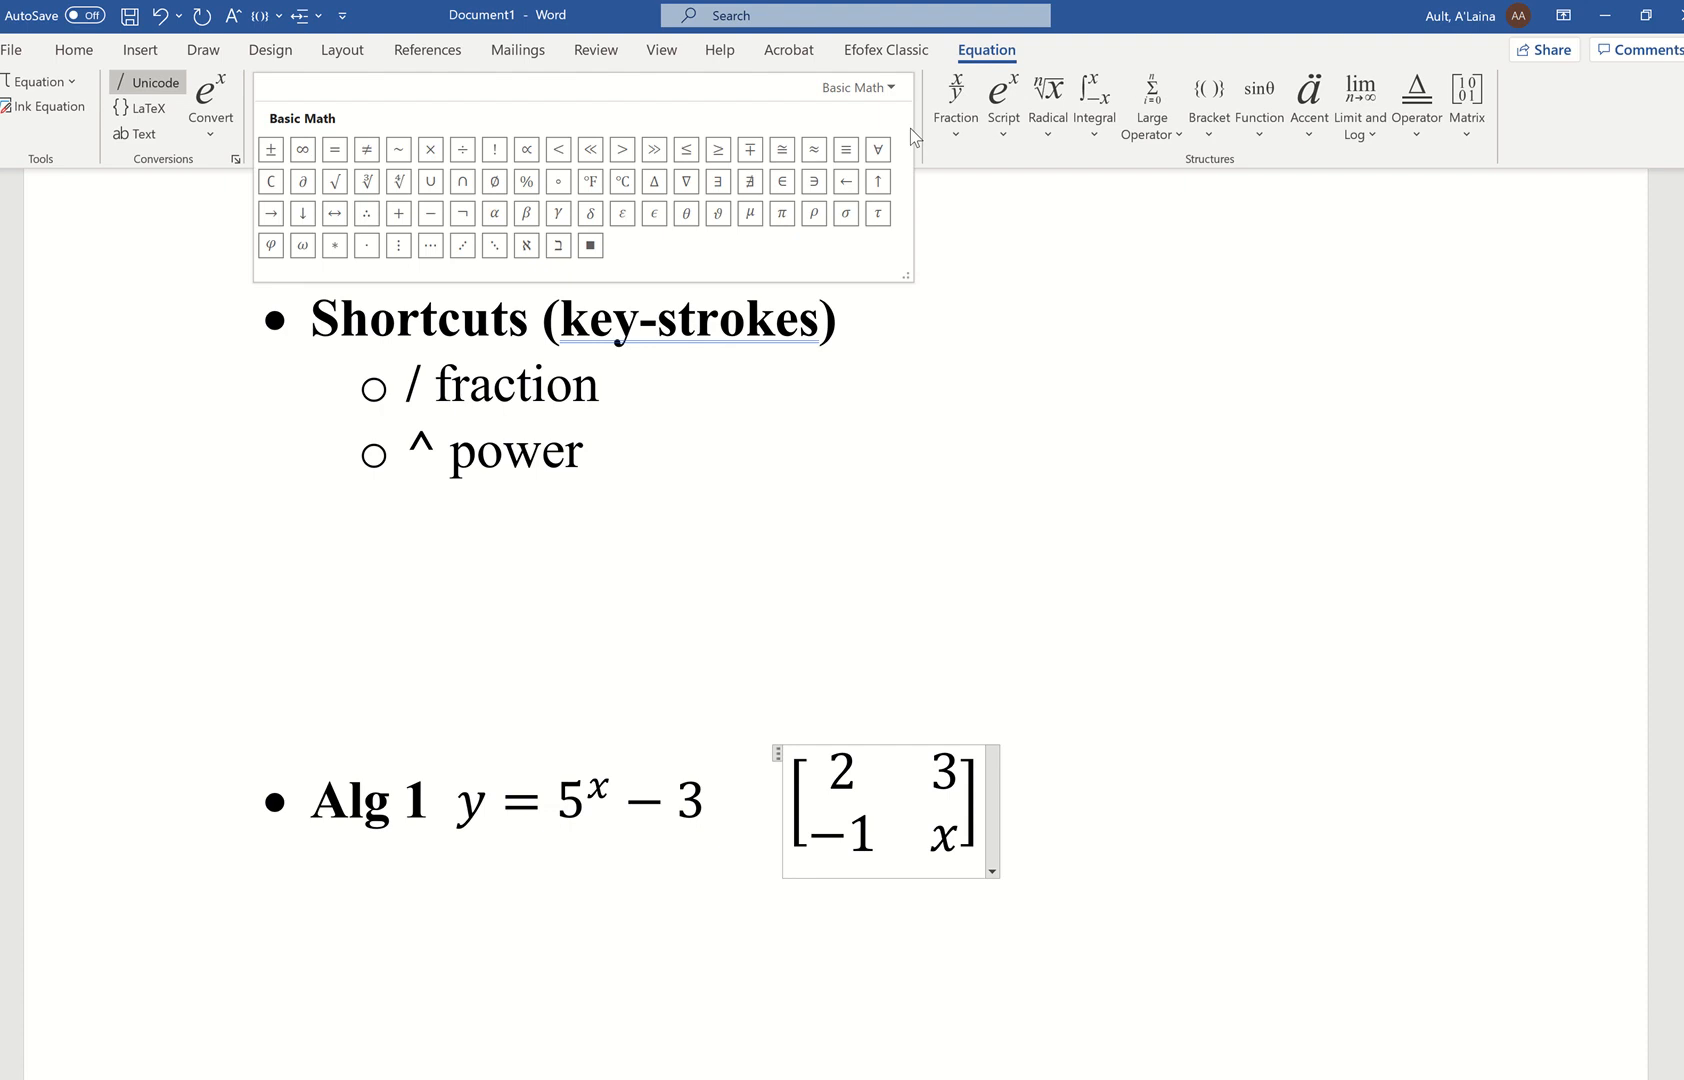
{"action": "left_click", "coordinate": [364, 244]}
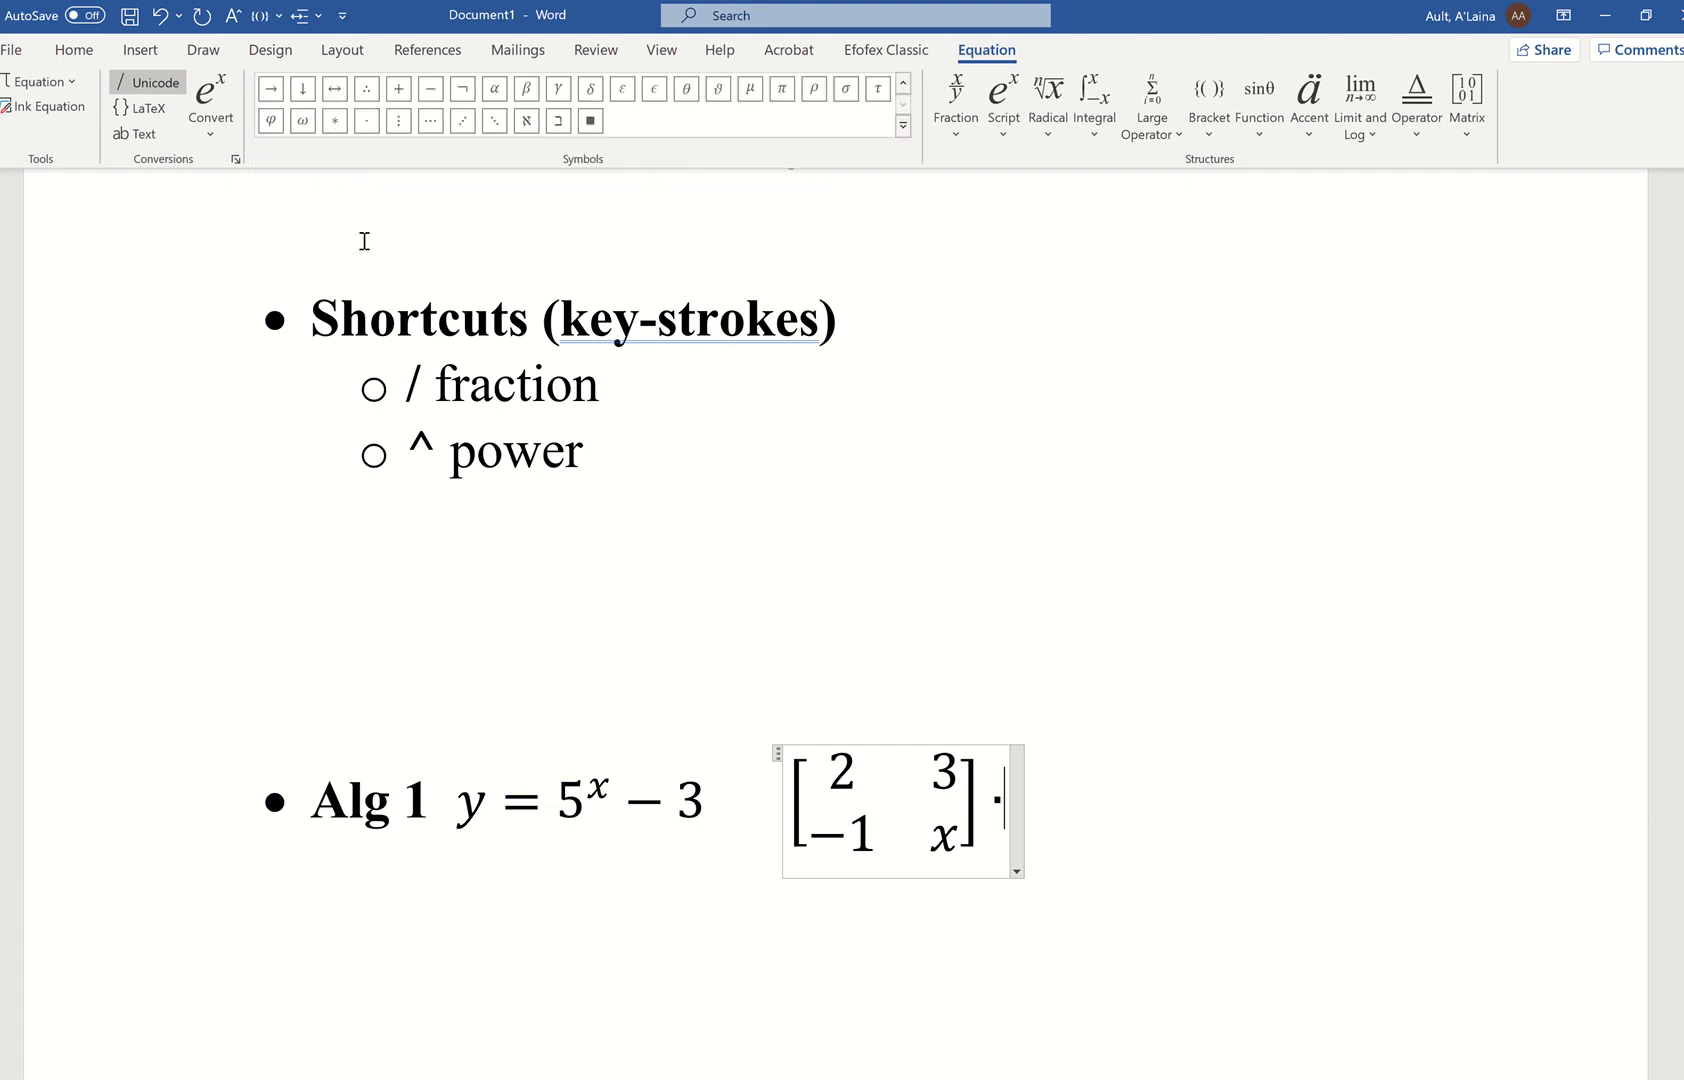
{"action": "left_click", "coordinate": [1465, 132]}
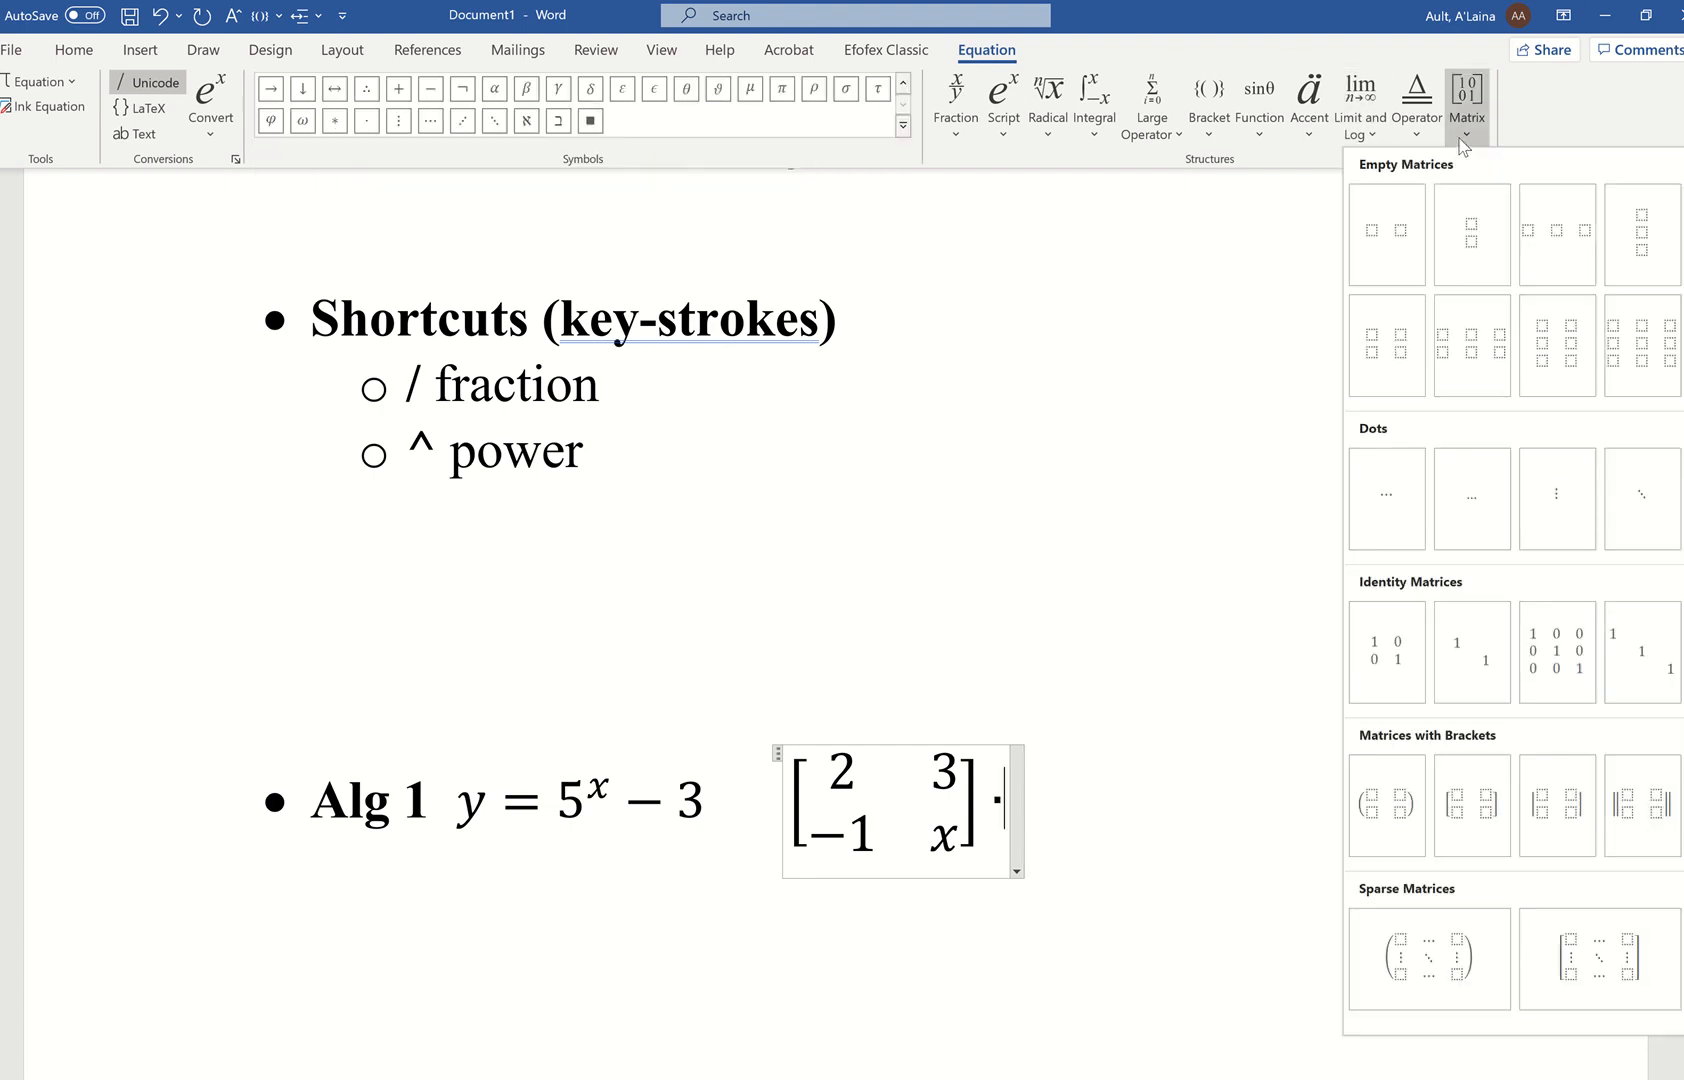
{"action": "left_click", "coordinate": [1211, 116]}
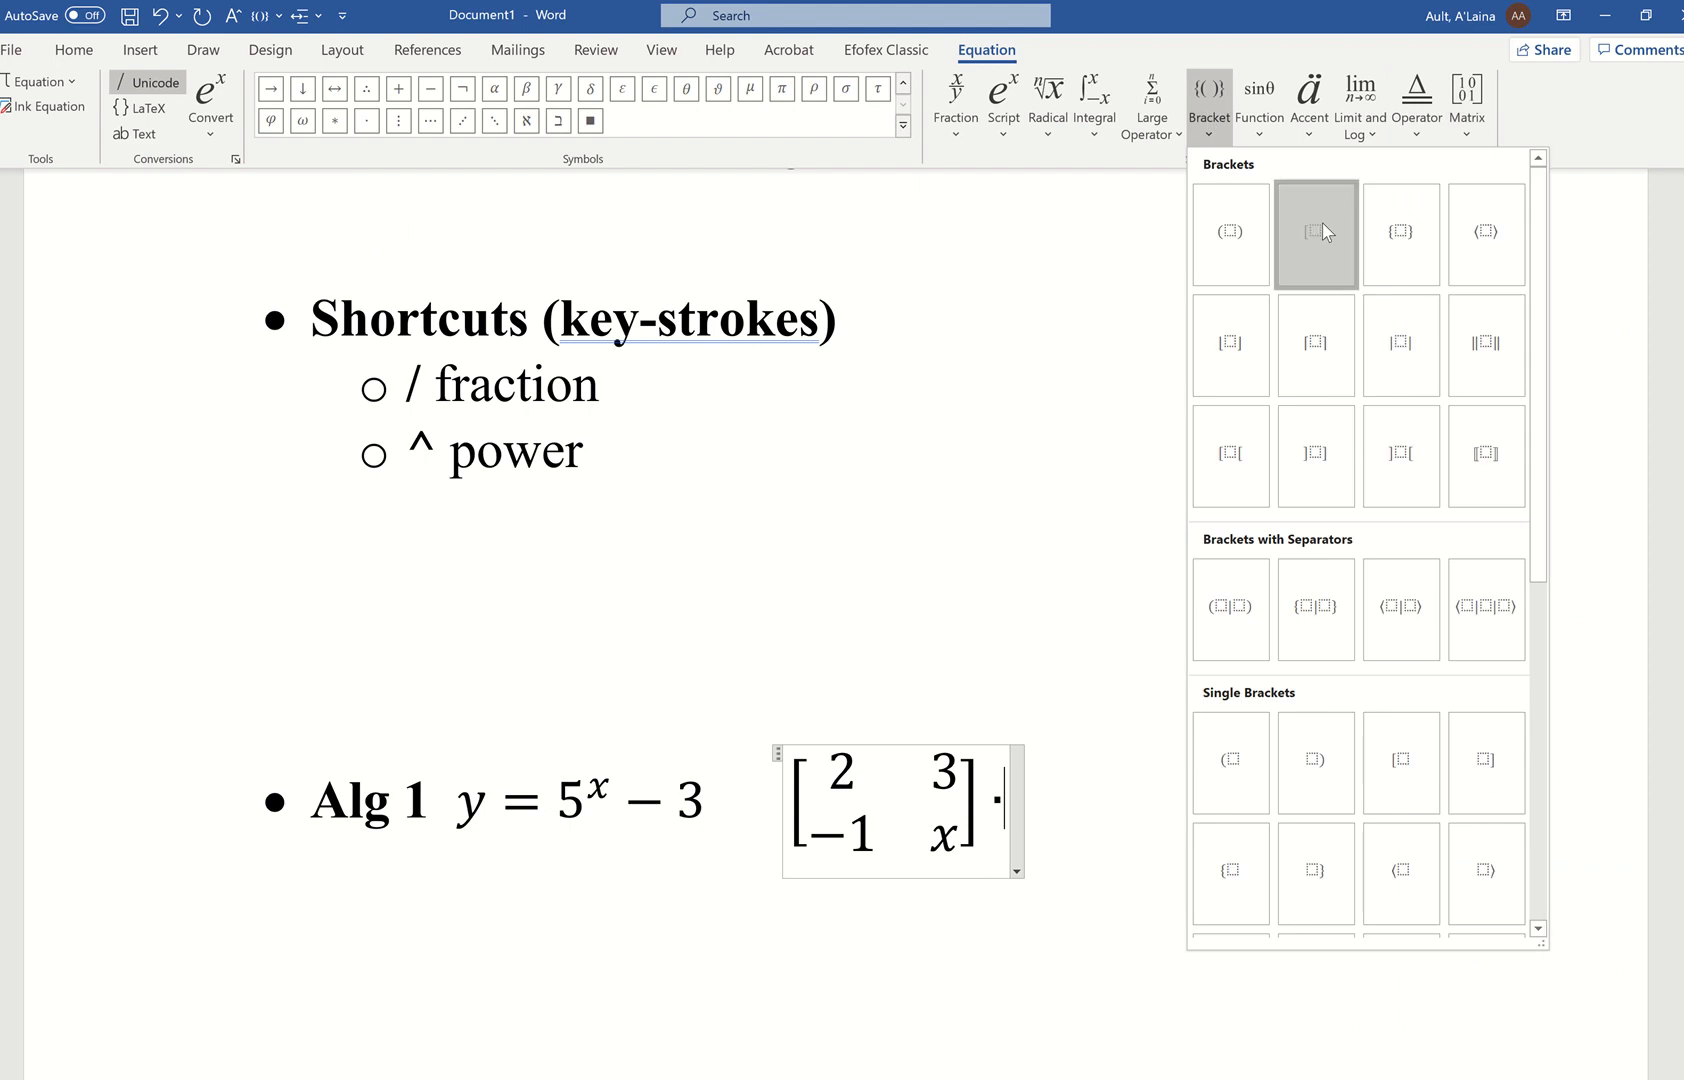
{"action": "left_click", "coordinate": [1316, 232]}
{"action": "left_click", "coordinate": [1467, 130]}
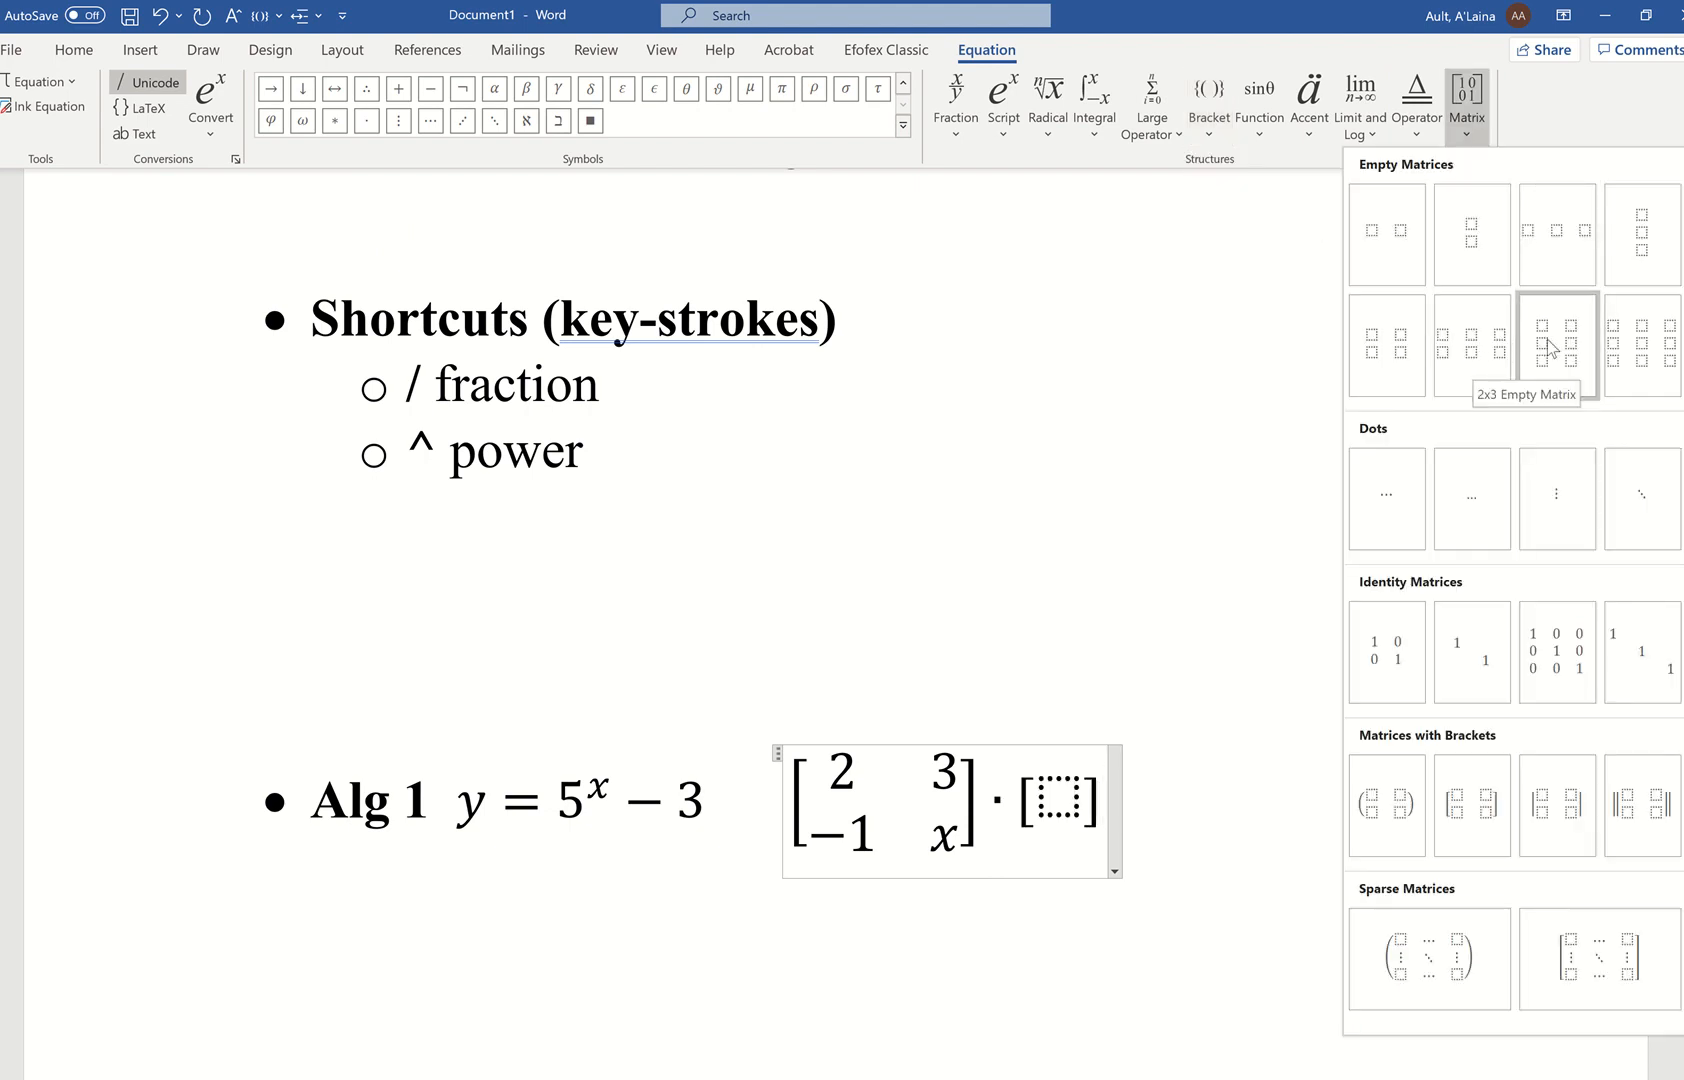
{"action": "left_click", "coordinate": [1475, 367]}
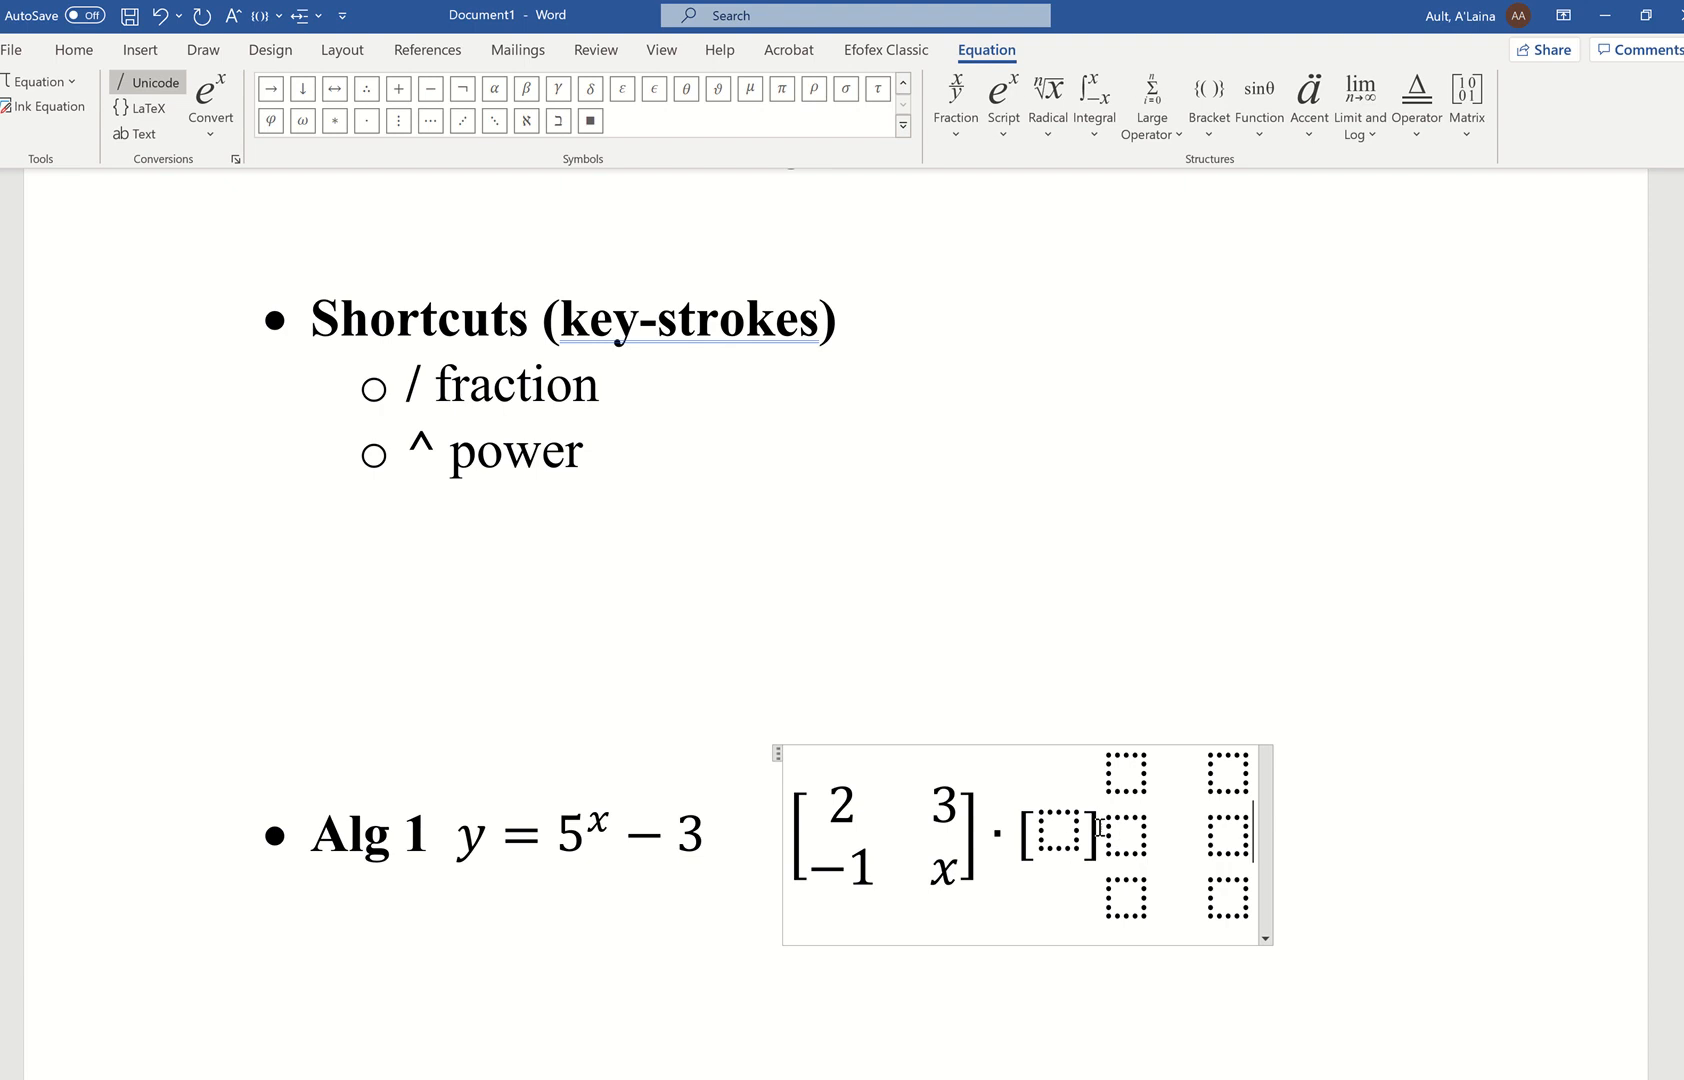
{"action": "left_click", "coordinate": [160, 15]}
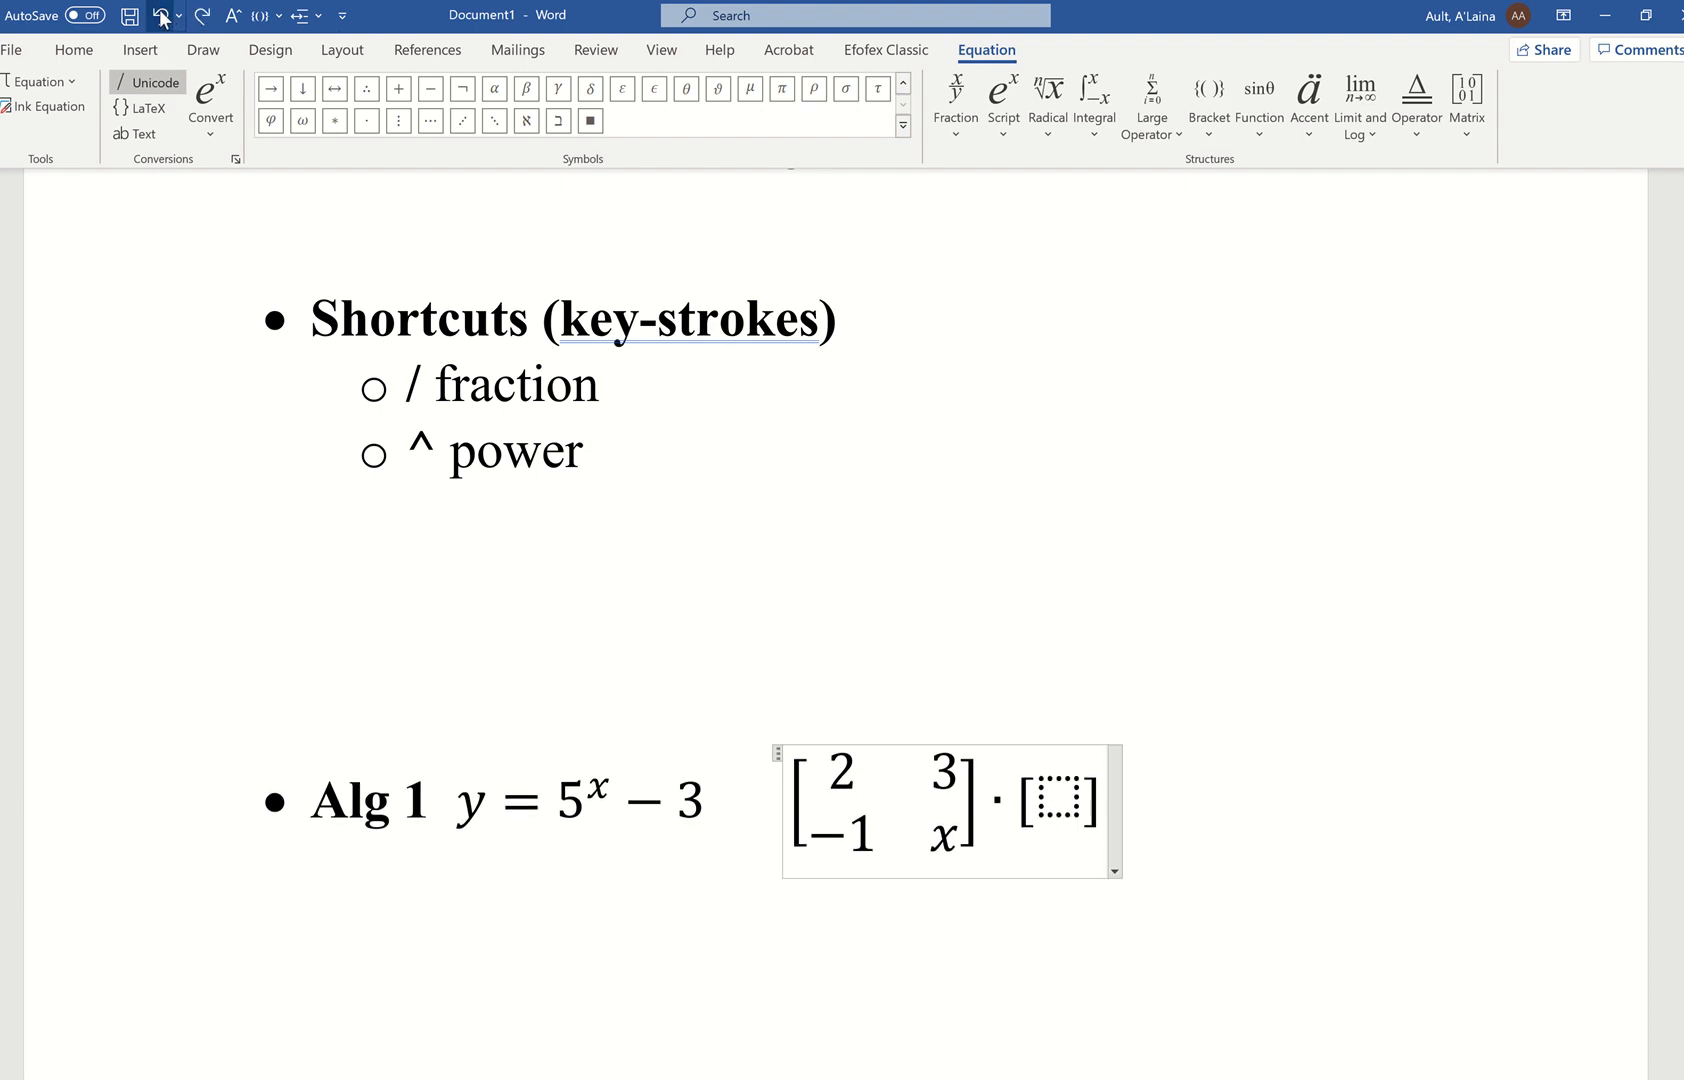
Step: Insert an empty matrix with three rows and two columns inside the second pair of square brackets
{"action": "left_click", "coordinate": [1057, 798]}
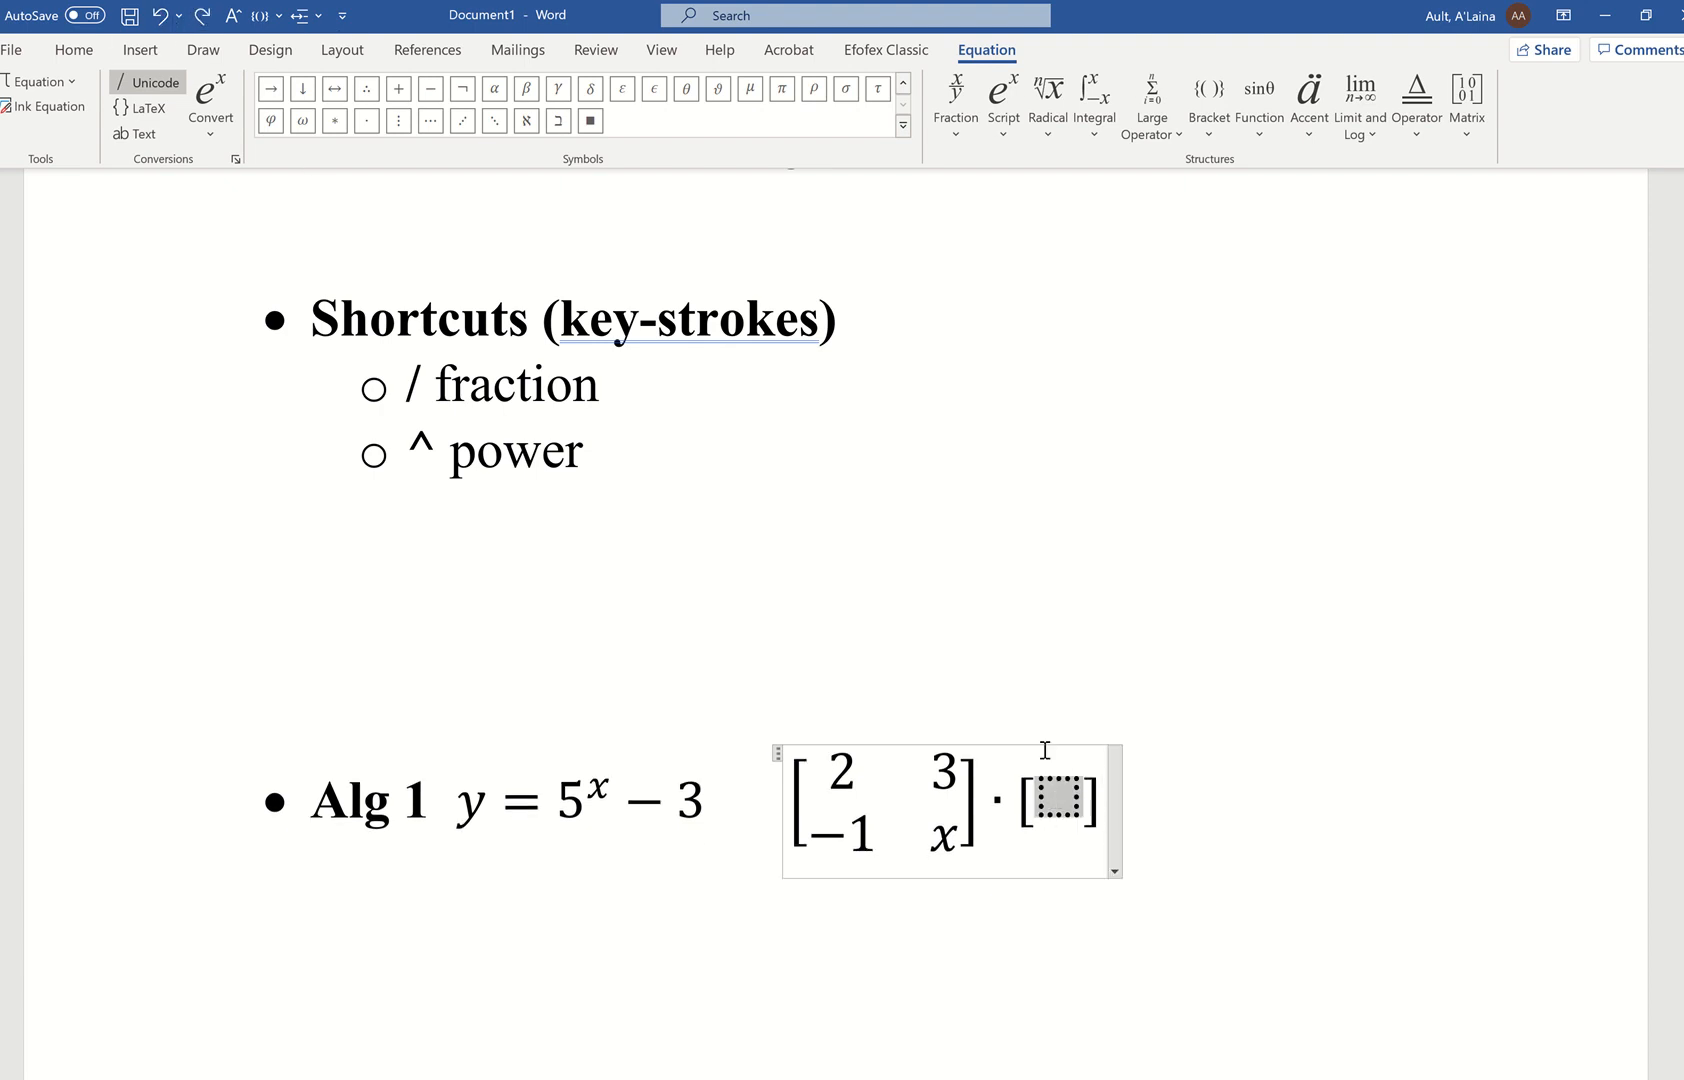
{"action": "left_click", "coordinate": [1474, 120]}
{"action": "left_click", "coordinate": [1571, 347]}
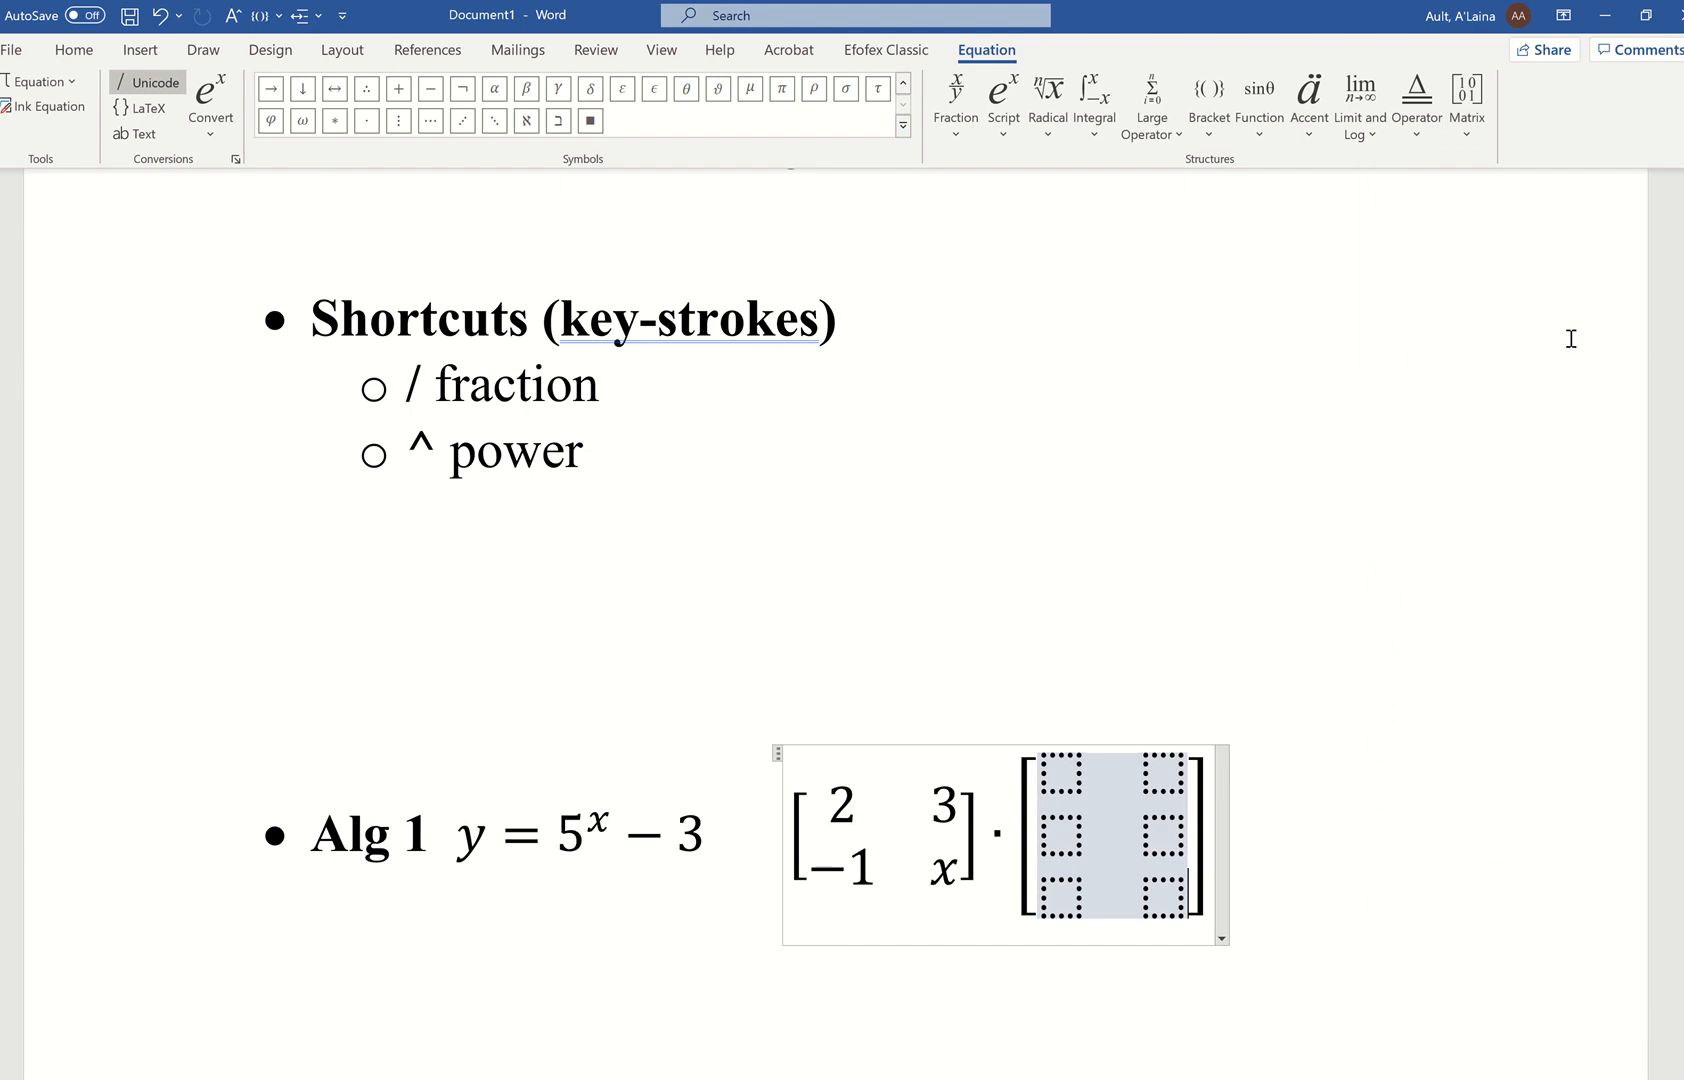
Step: Enter the sample text "adsf" in the first cell of the second matrix and place the cursor below the Alg 1 line
{"action": "left_click", "coordinate": [1061, 771]}
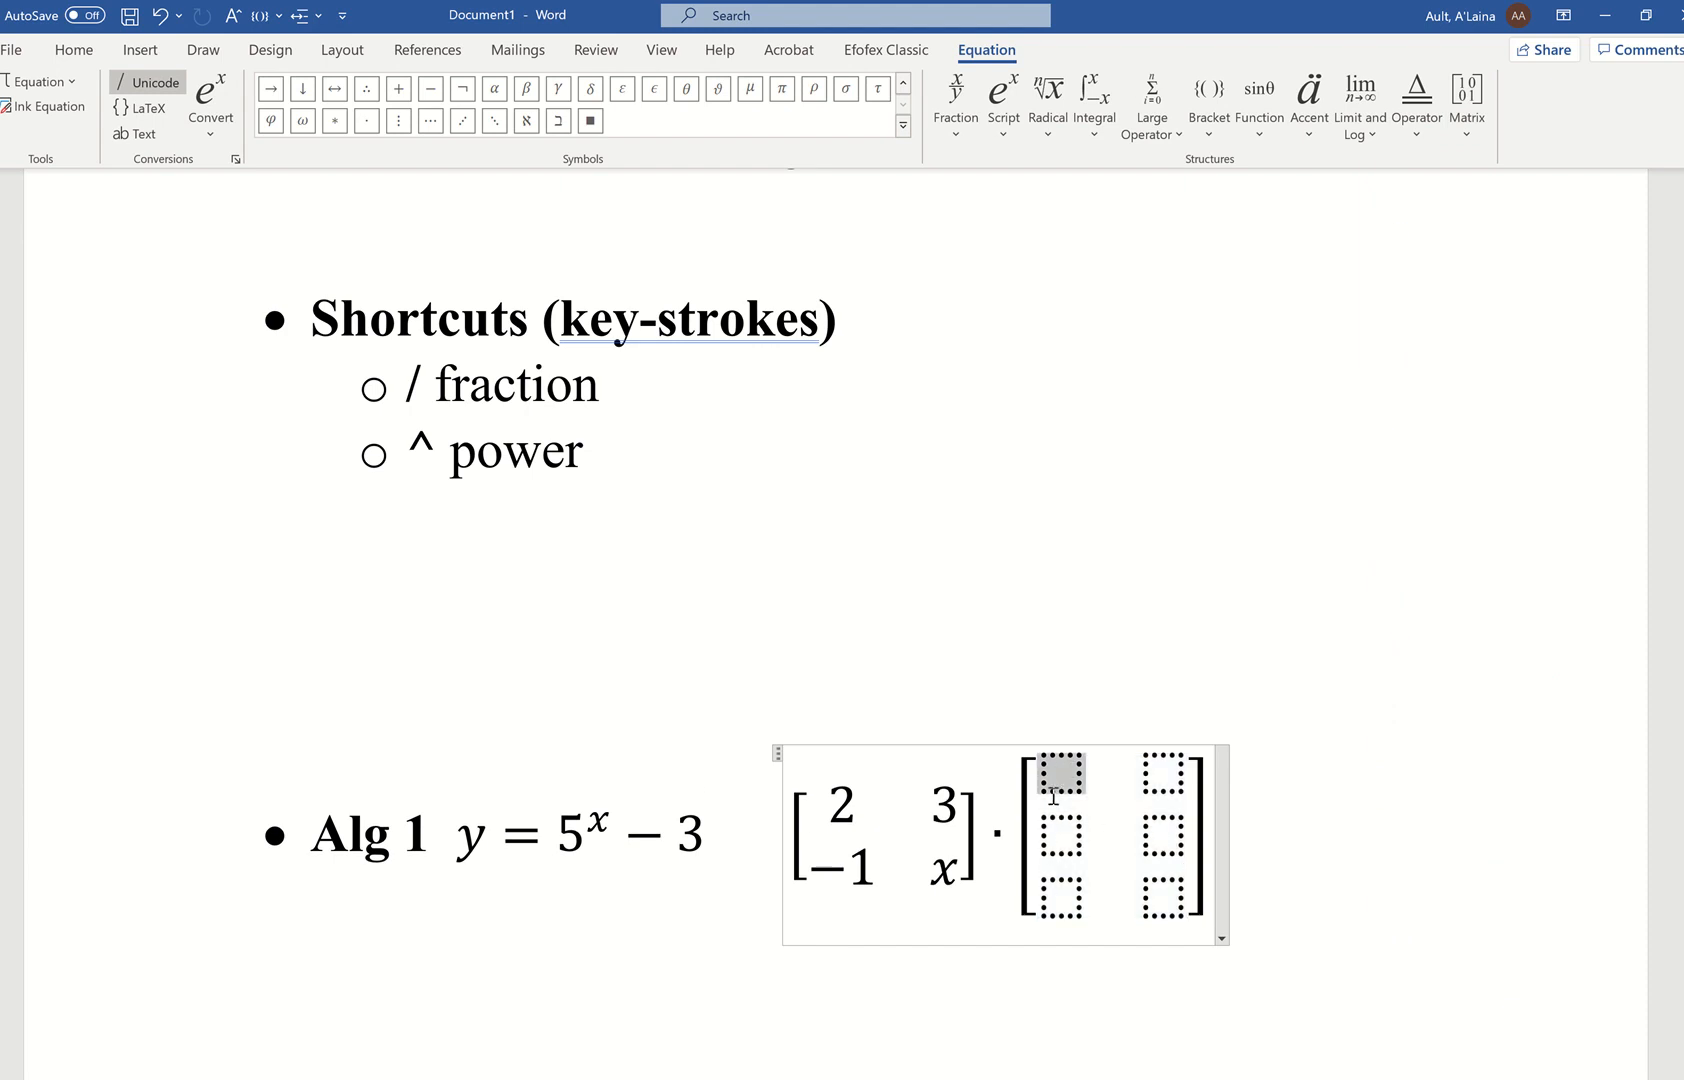
{"action": "type", "text": "adsf"}
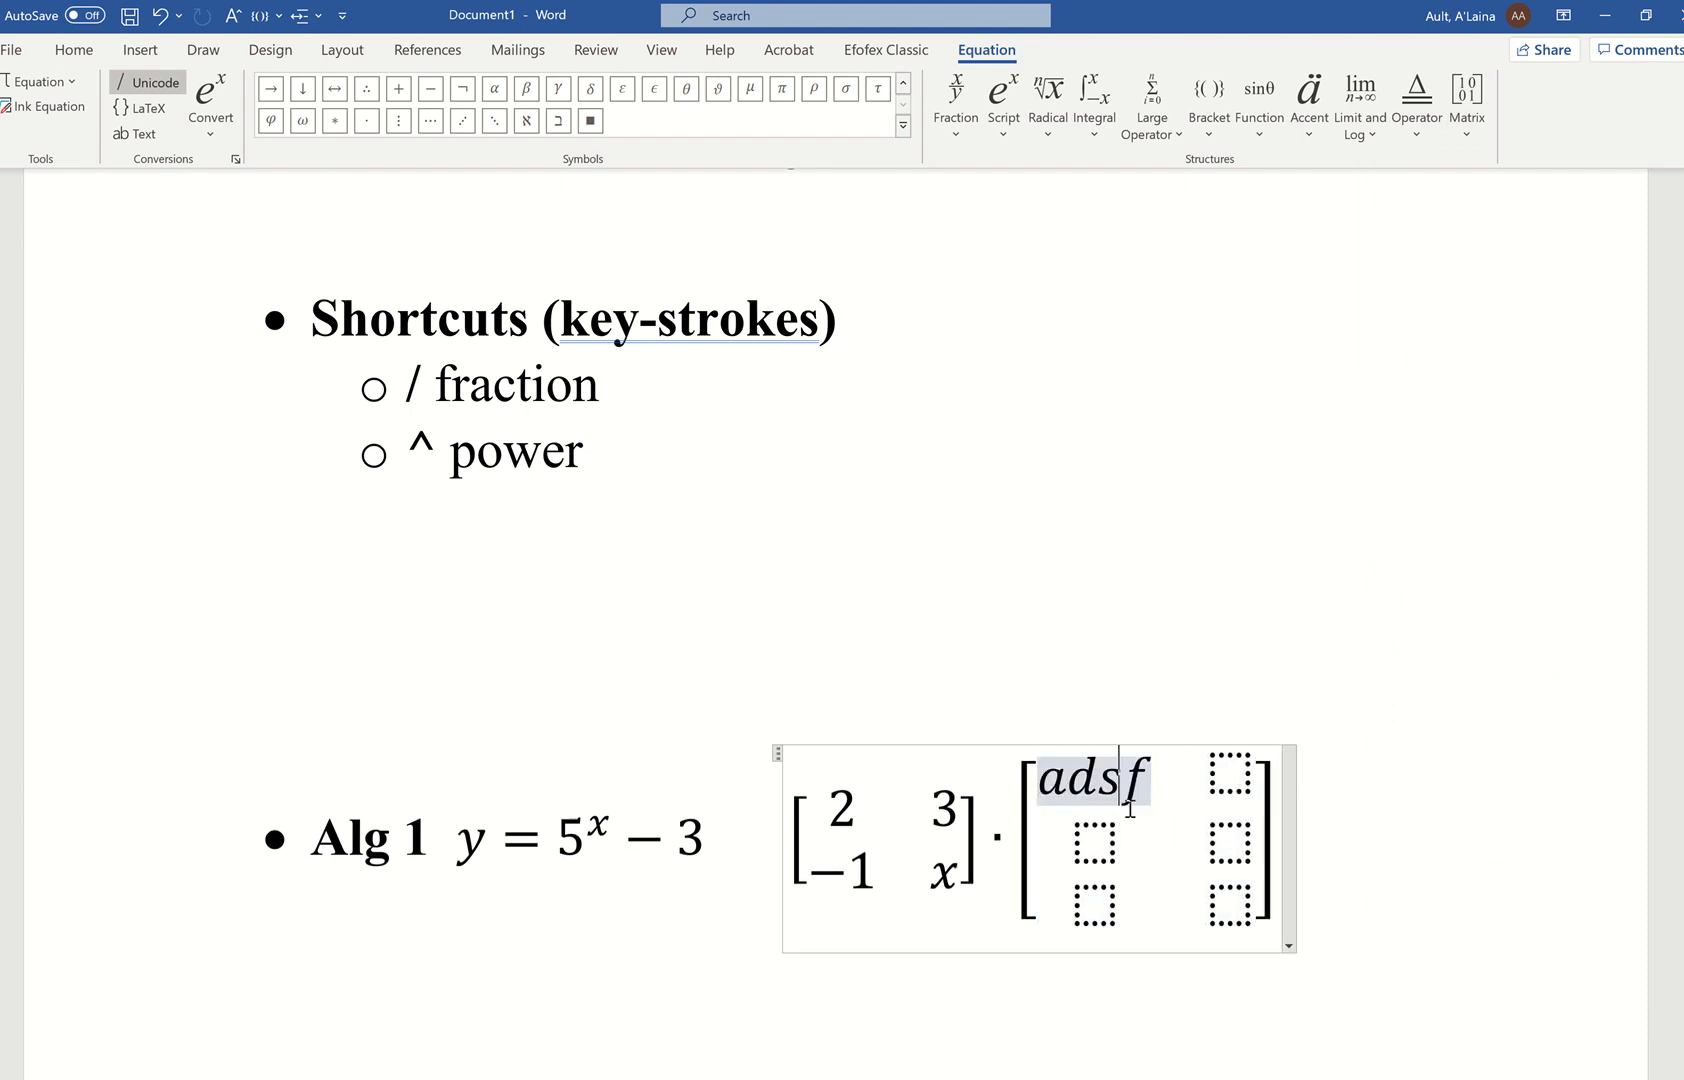
{"action": "left_click", "coordinate": [1236, 772]}
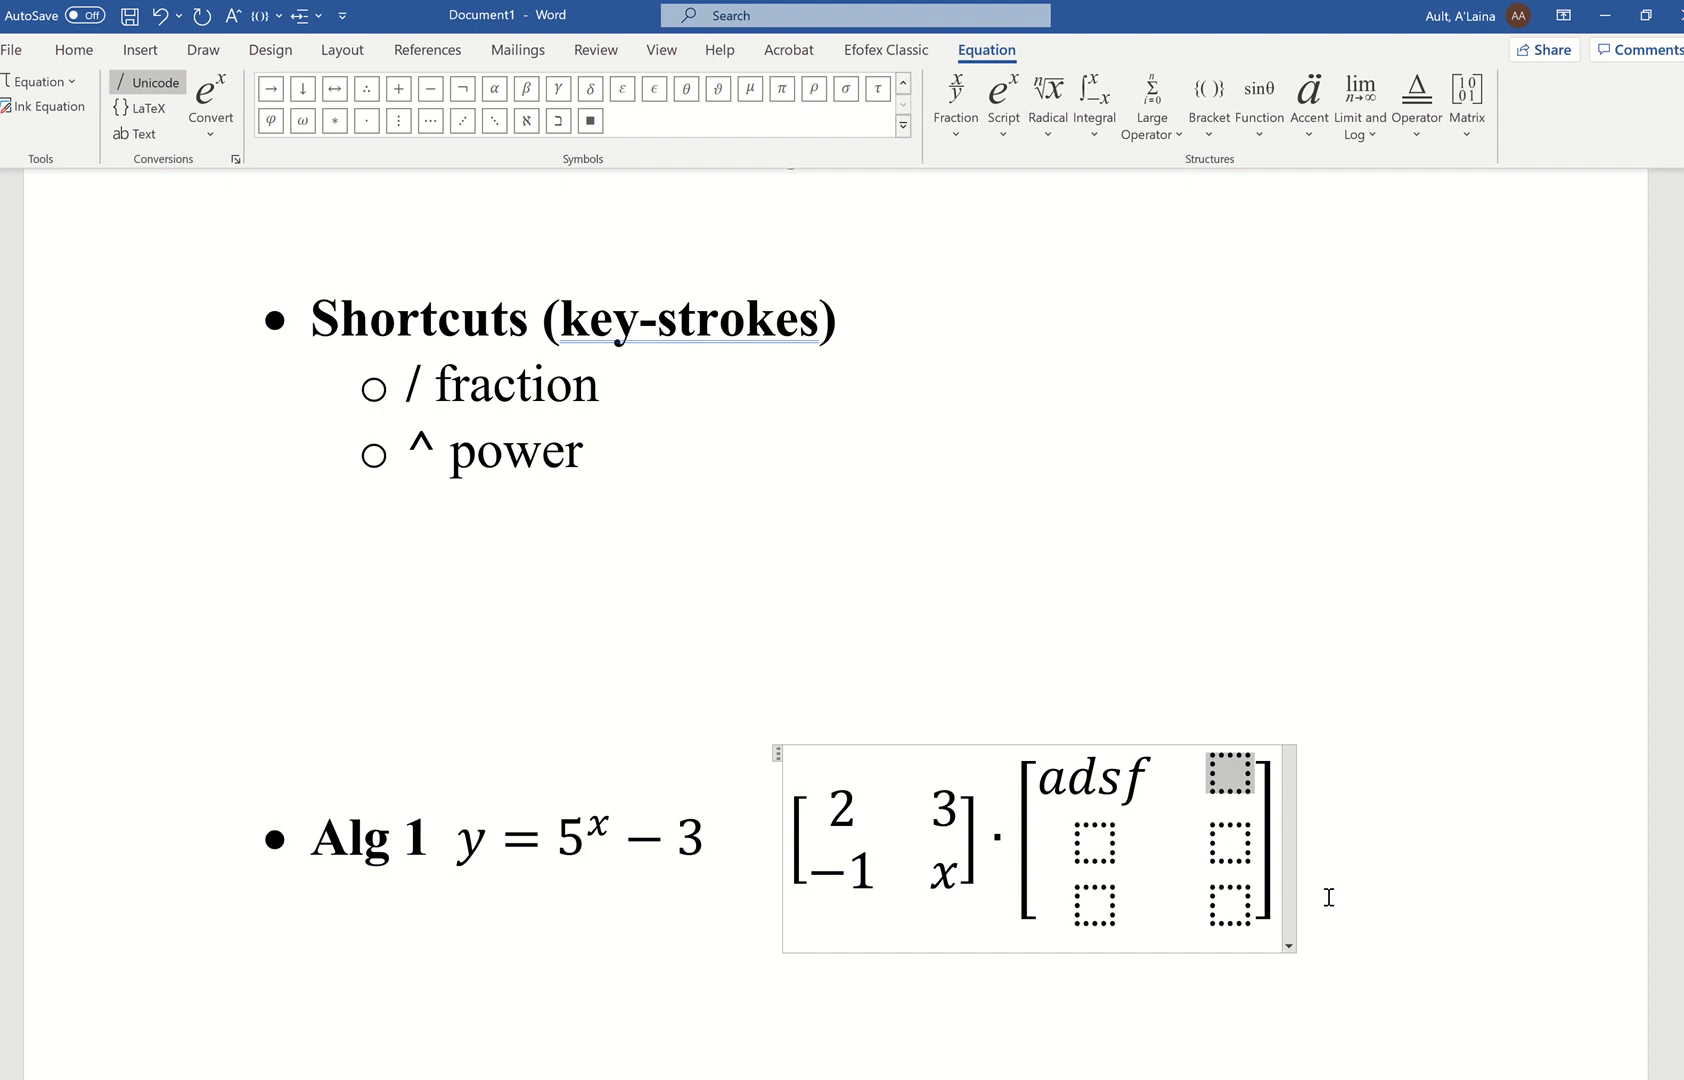
{"action": "left_click", "coordinate": [1331, 890]}
{"action": "scroll", "coordinate": [1332, 886], "scroll_direction": "down", "scroll_amount": 2}
{"action": "left_click", "coordinate": [899, 762]}
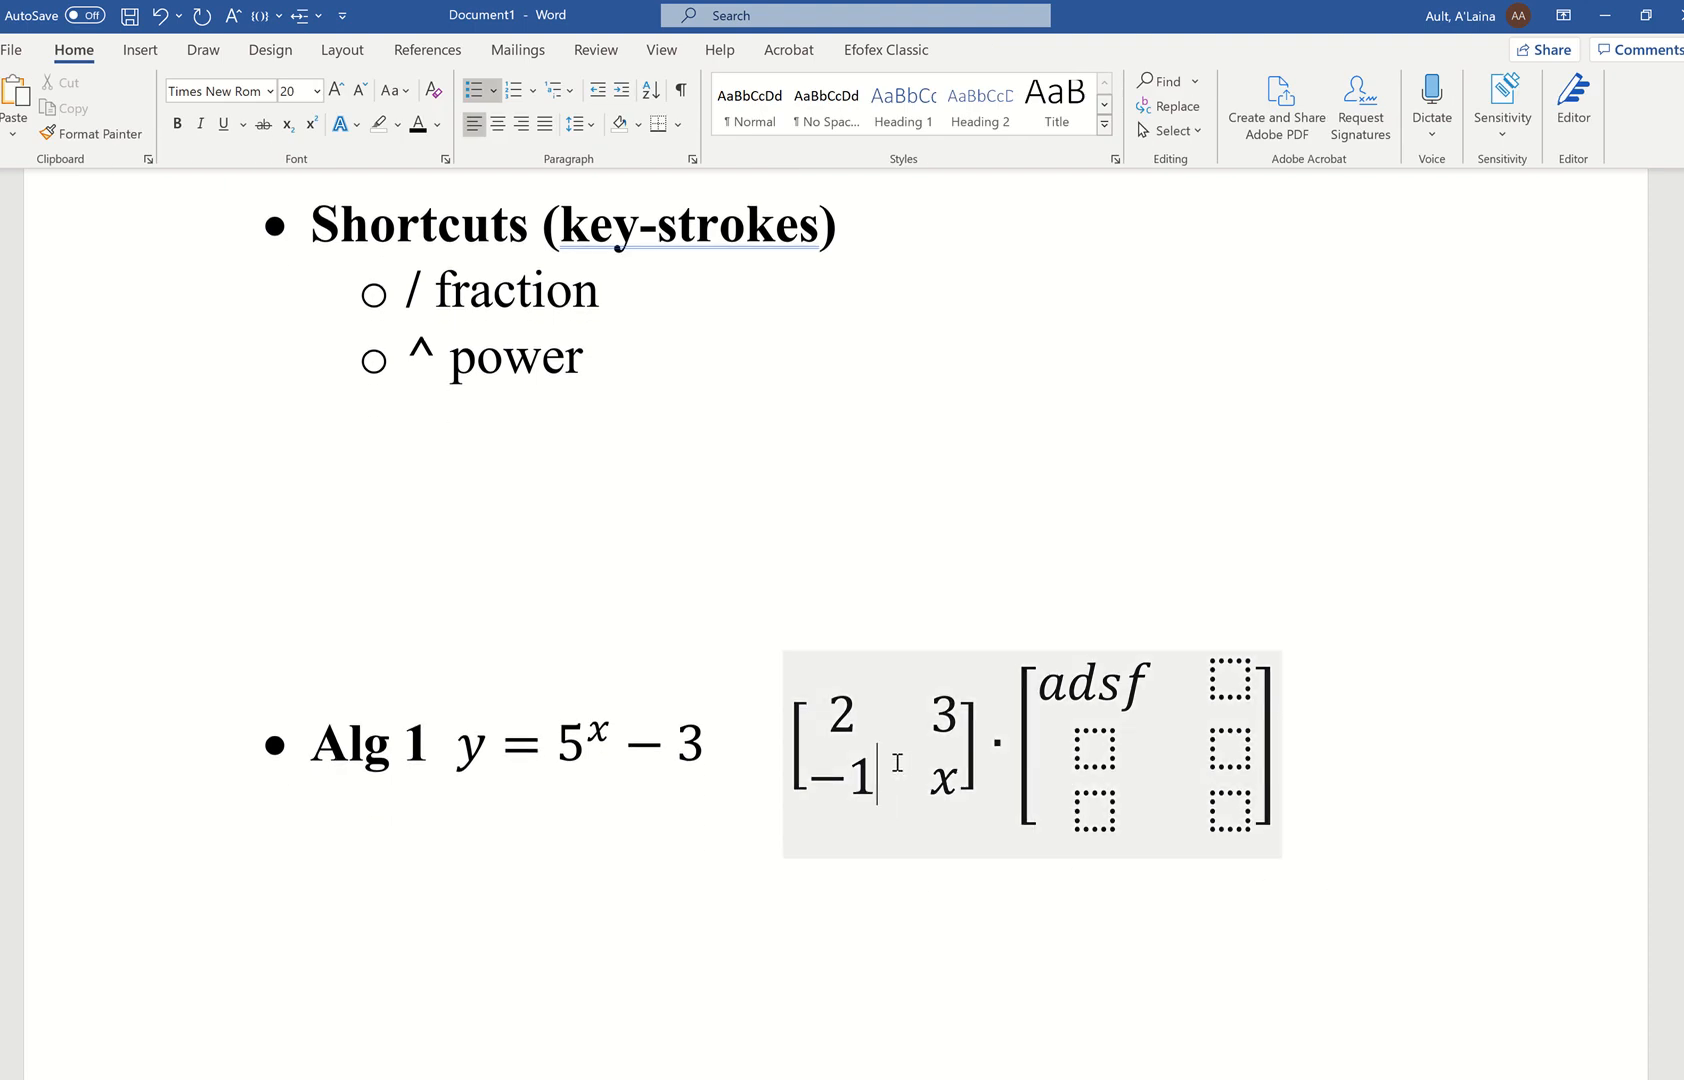
{"action": "left_click", "coordinate": [660, 906]}
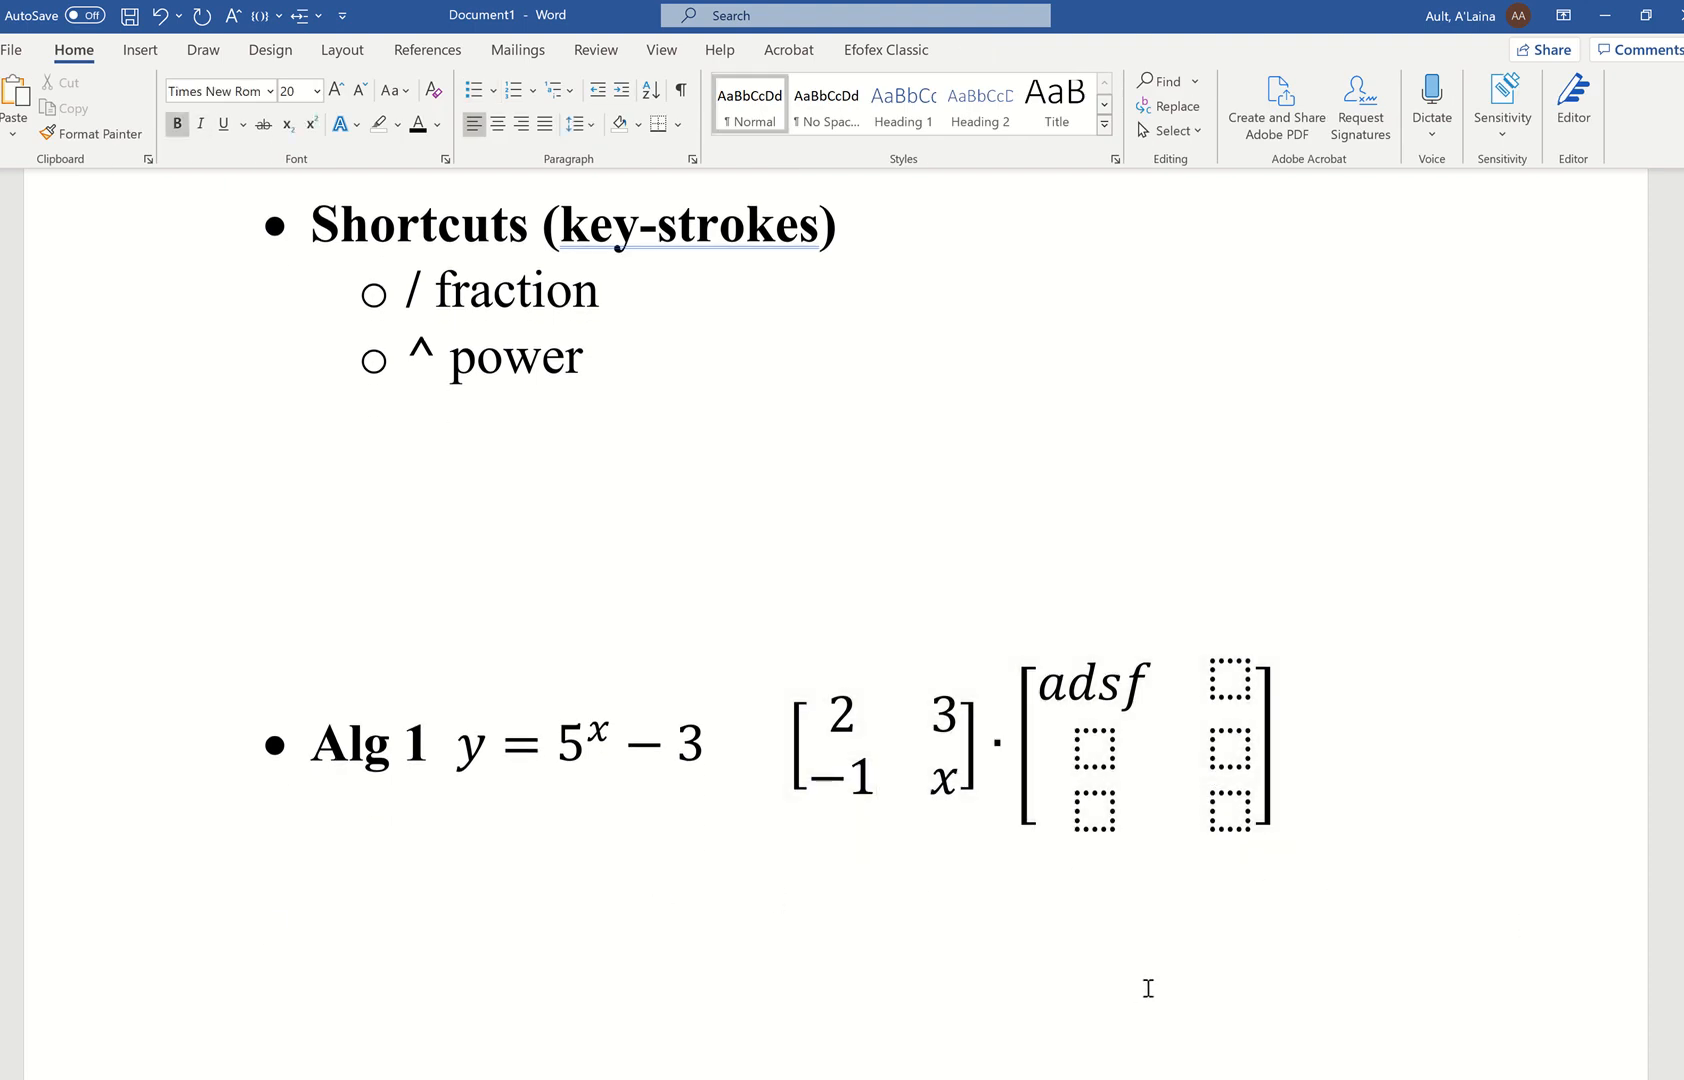
Step: Insert an empty equation on the line below the Alg 1 equations
{"action": "key", "text": "Tab"}
{"action": "type", "text": "f"}
{"action": "key", "text": "BackSpace"}
{"action": "key", "text": "alt+equal"}
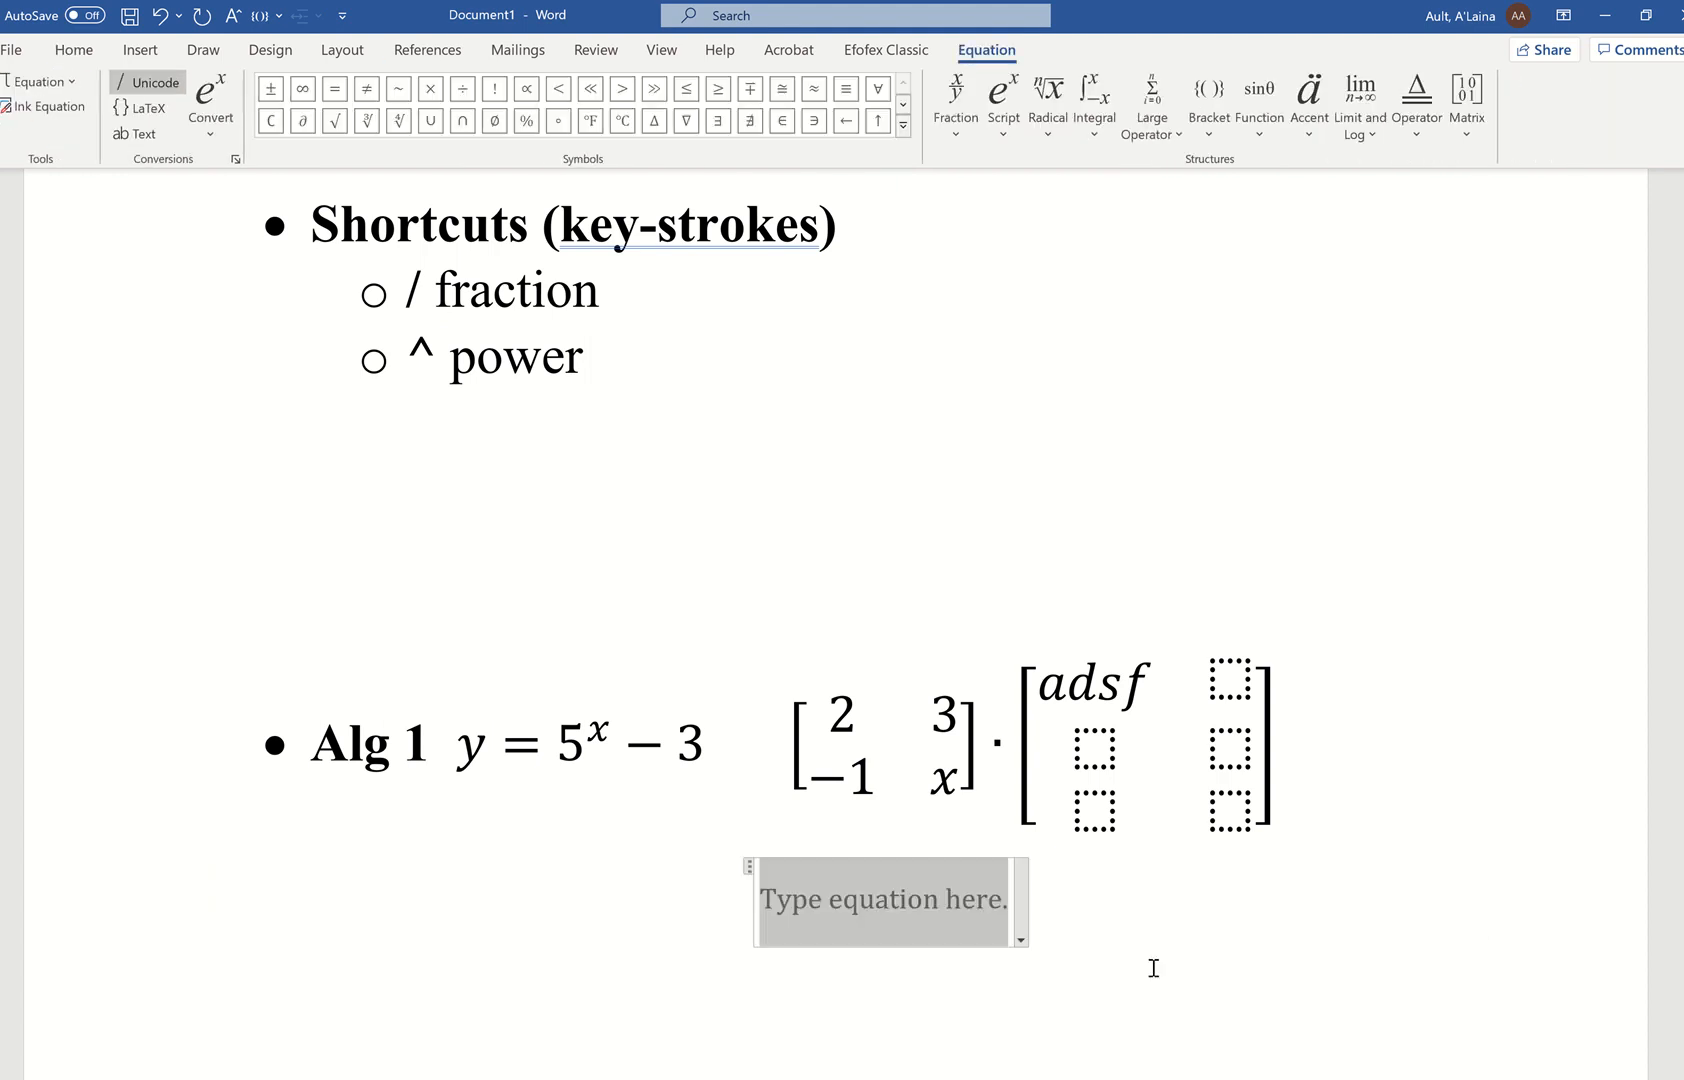
{"action": "double_click", "coordinate": [1154, 968]}
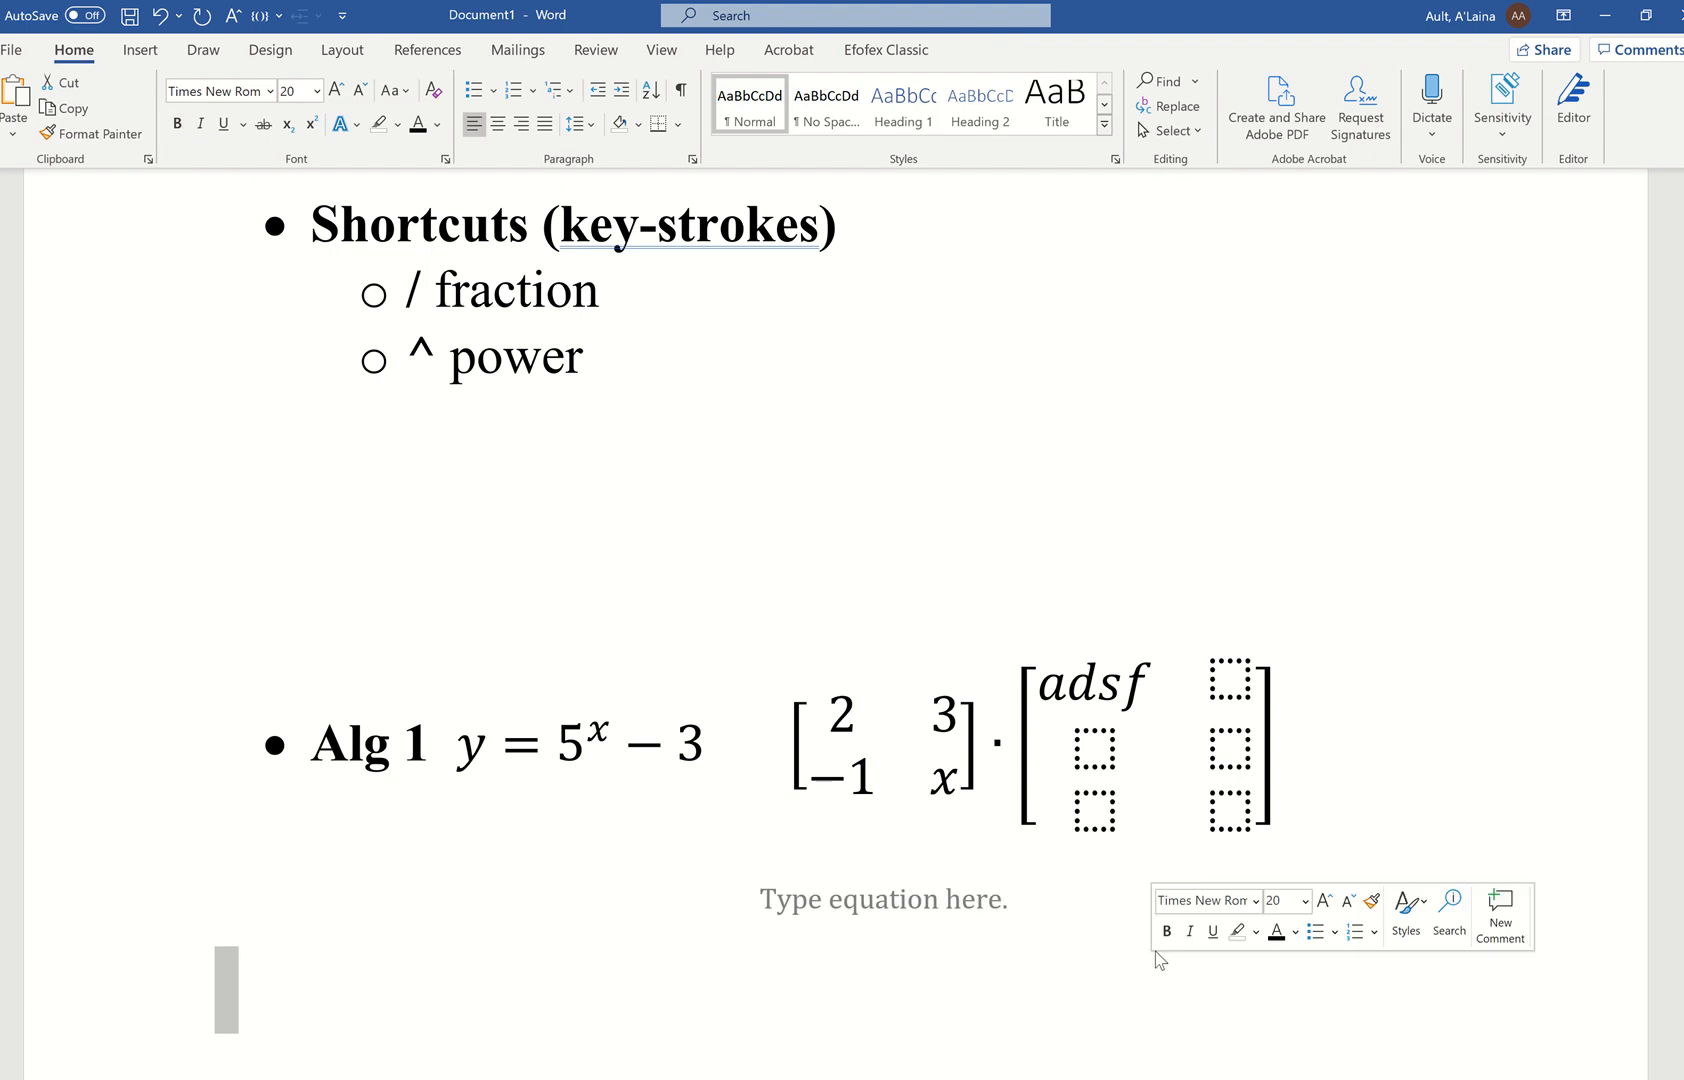
{"action": "left_click", "coordinate": [967, 898]}
{"action": "left_click", "coordinate": [1008, 819]}
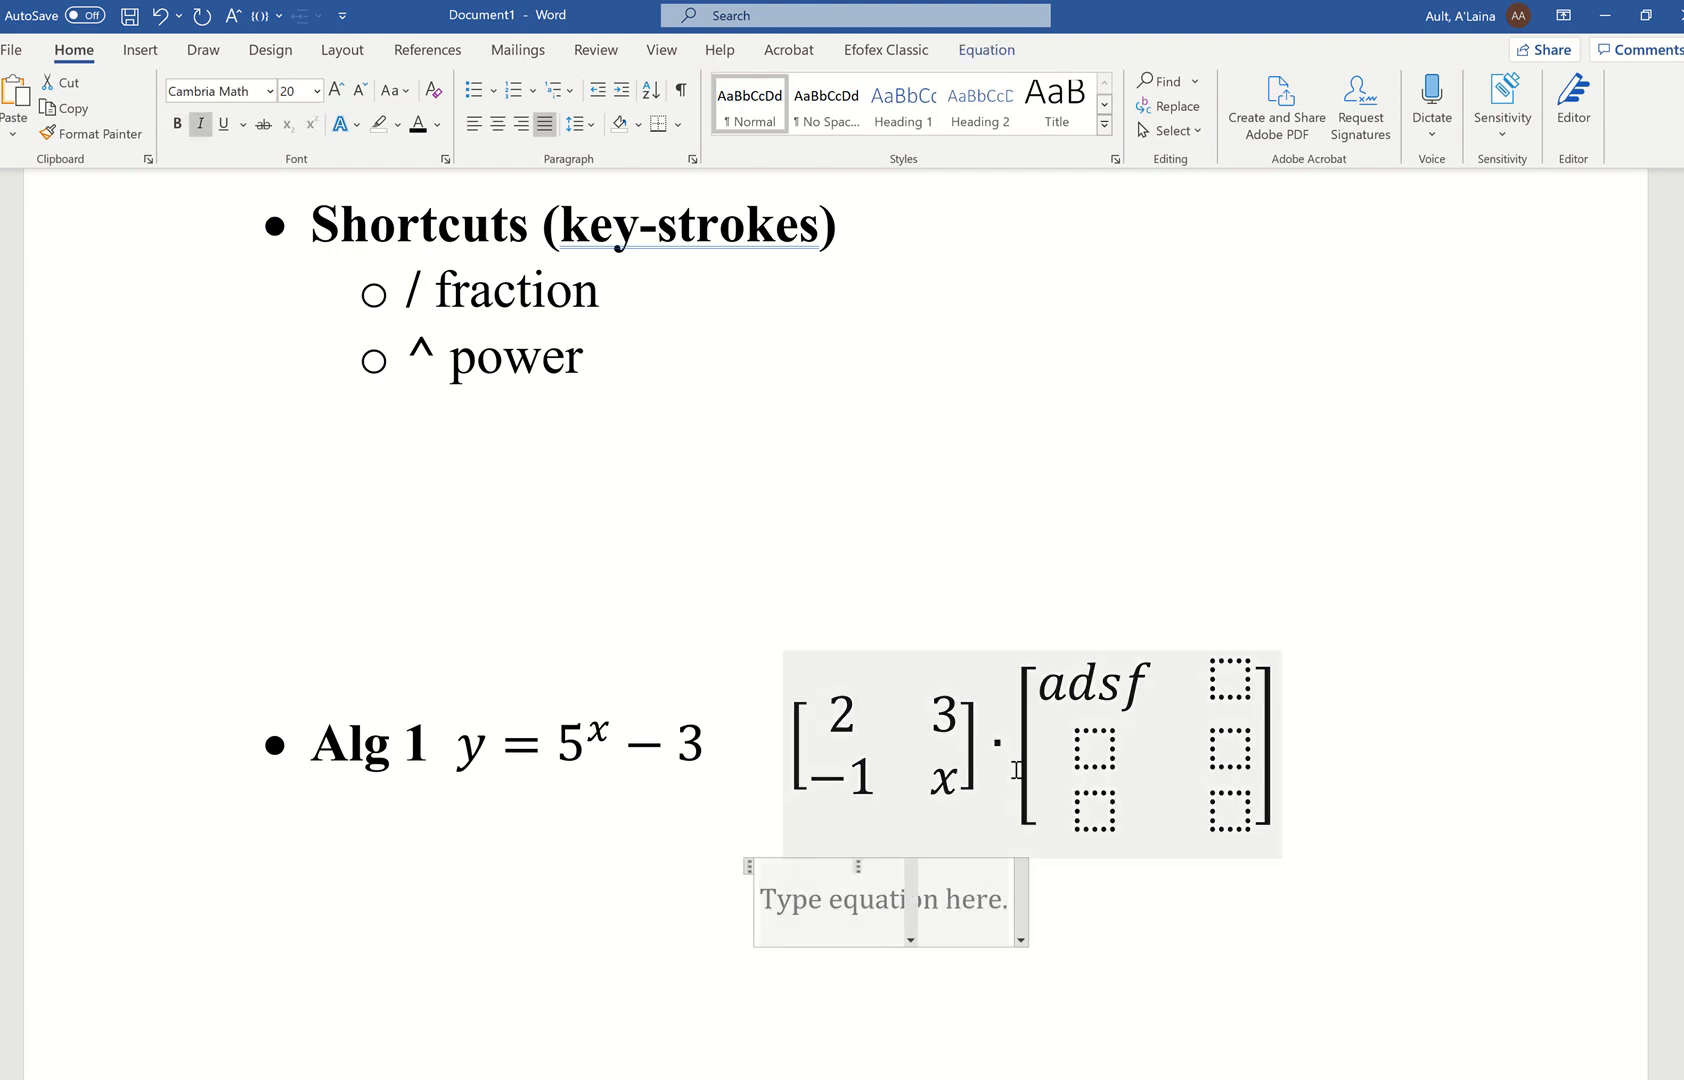
Step: Enter "f(x) =" in the new equation below the Alg 1 line
{"action": "type", "text": "(x"}
{"action": "key", "text": "BackSpace"}
{"action": "key", "text": "BackSpace"}
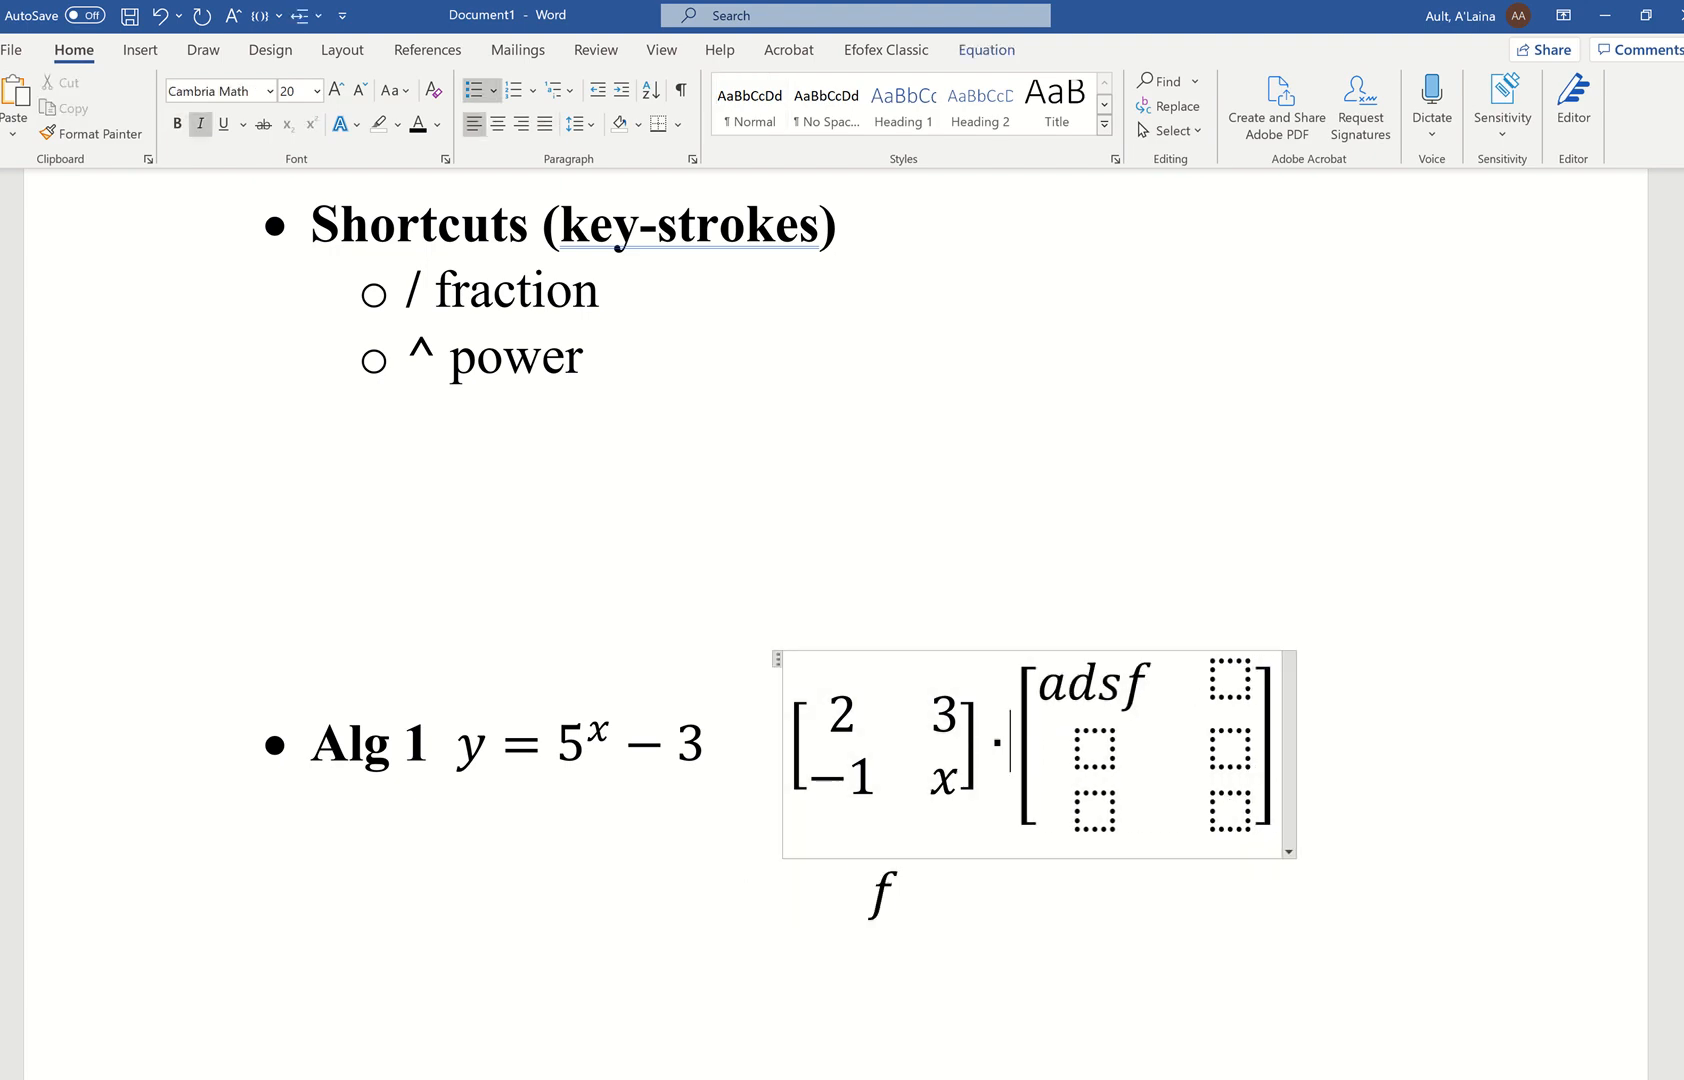
{"action": "left_click", "coordinate": [912, 880]}
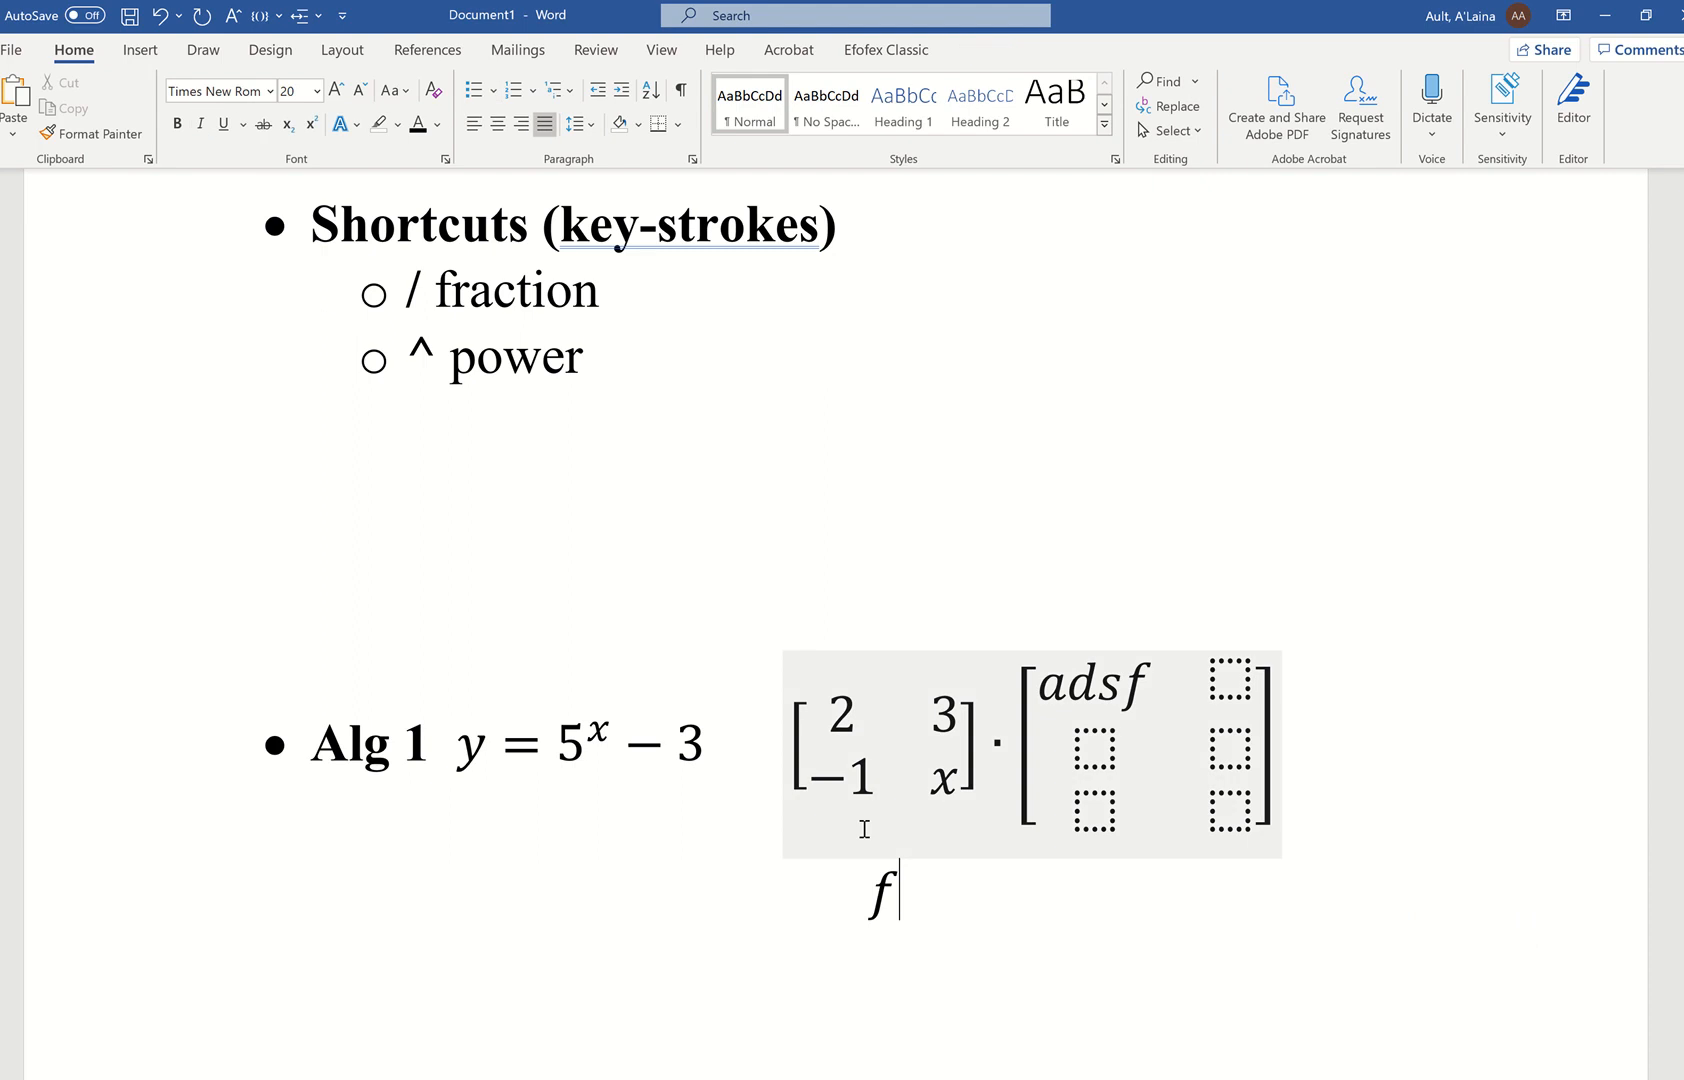
{"action": "left_click", "coordinate": [1010, 854]}
{"action": "type", "text": "(x)"}
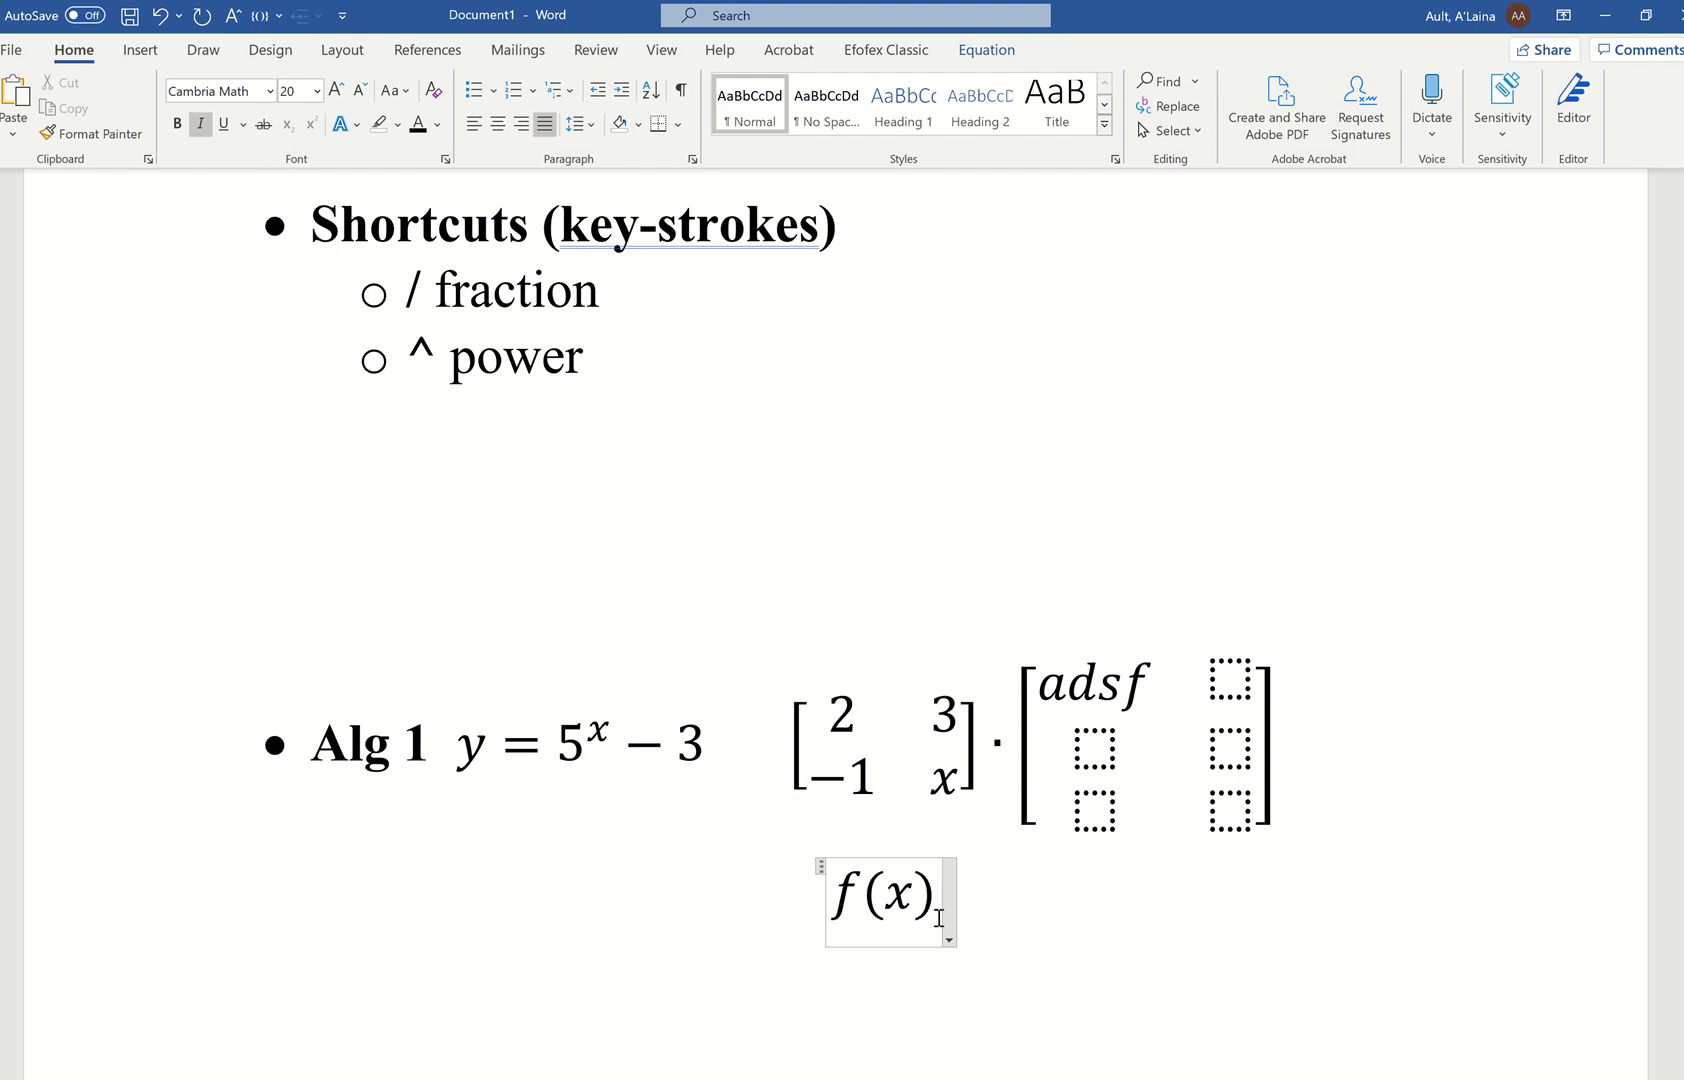
{"action": "type", "text": "="}
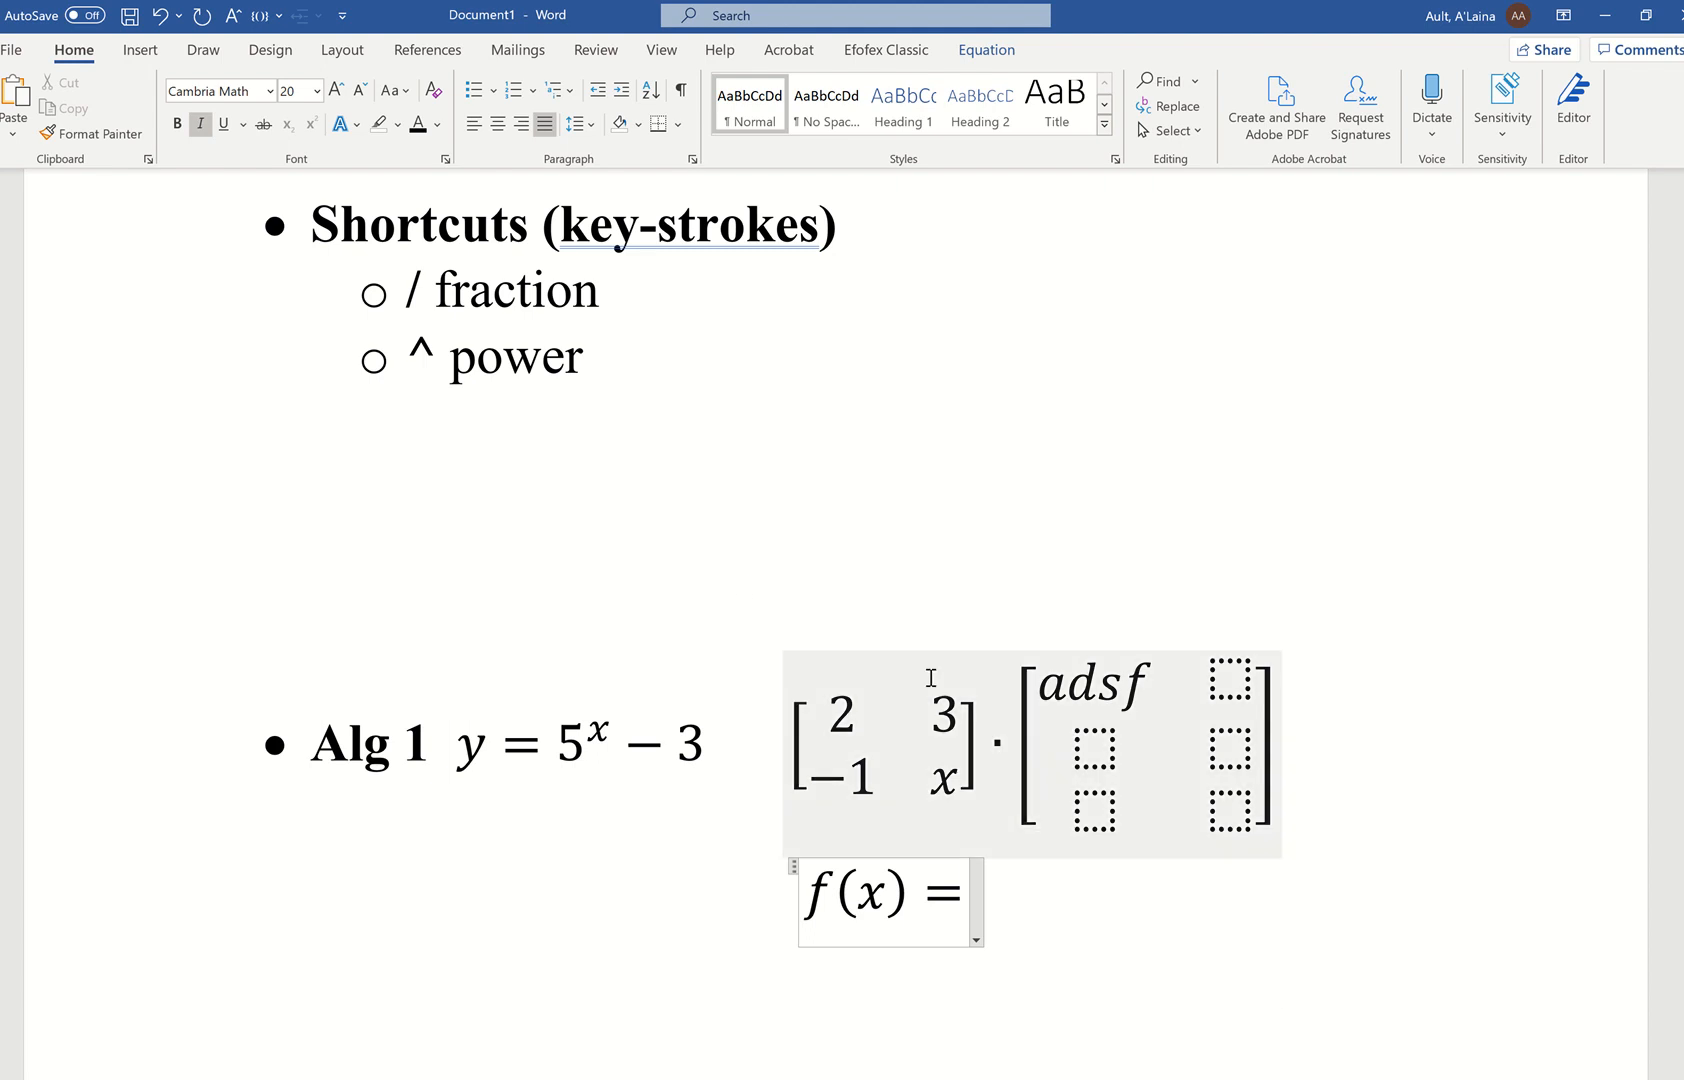
Step: Insert the two-case f(x) template from the common brackets and delete the duplicate "f(x) =" in front of it
{"action": "left_click", "coordinate": [980, 58]}
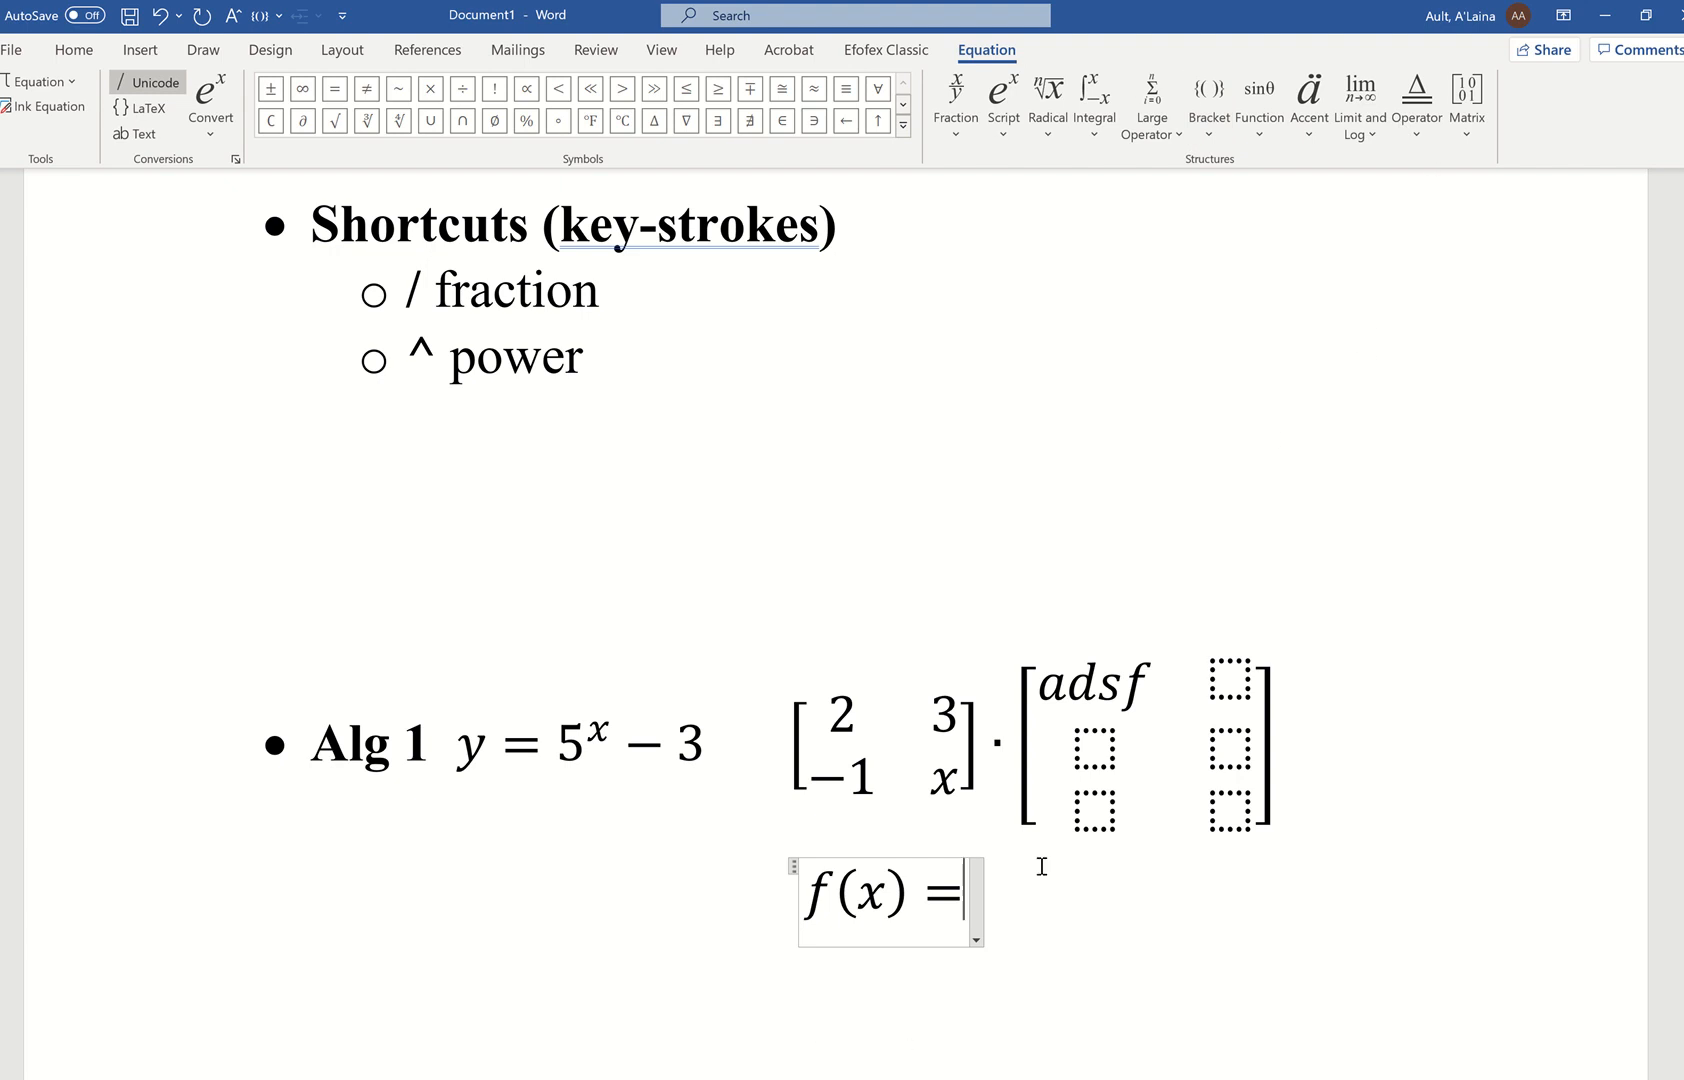
{"action": "left_click", "coordinate": [1209, 128]}
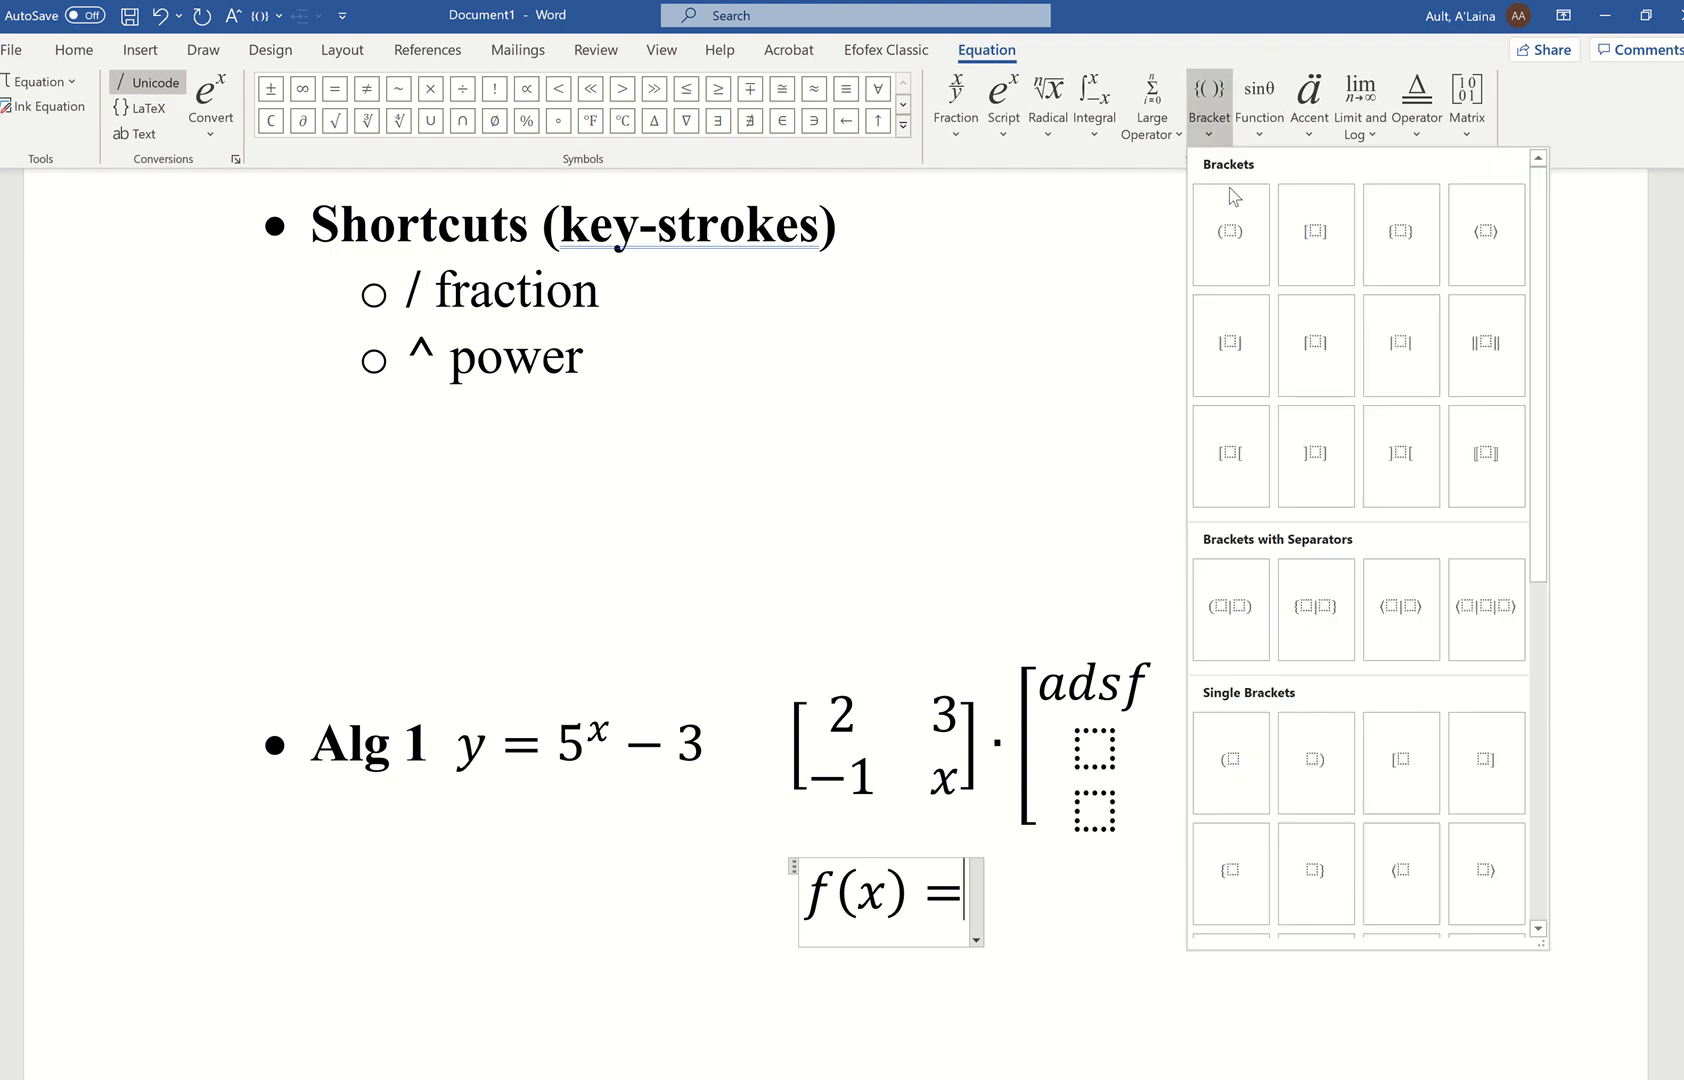
{"action": "scroll", "coordinate": [1391, 477], "scroll_direction": "down", "scroll_amount": 6}
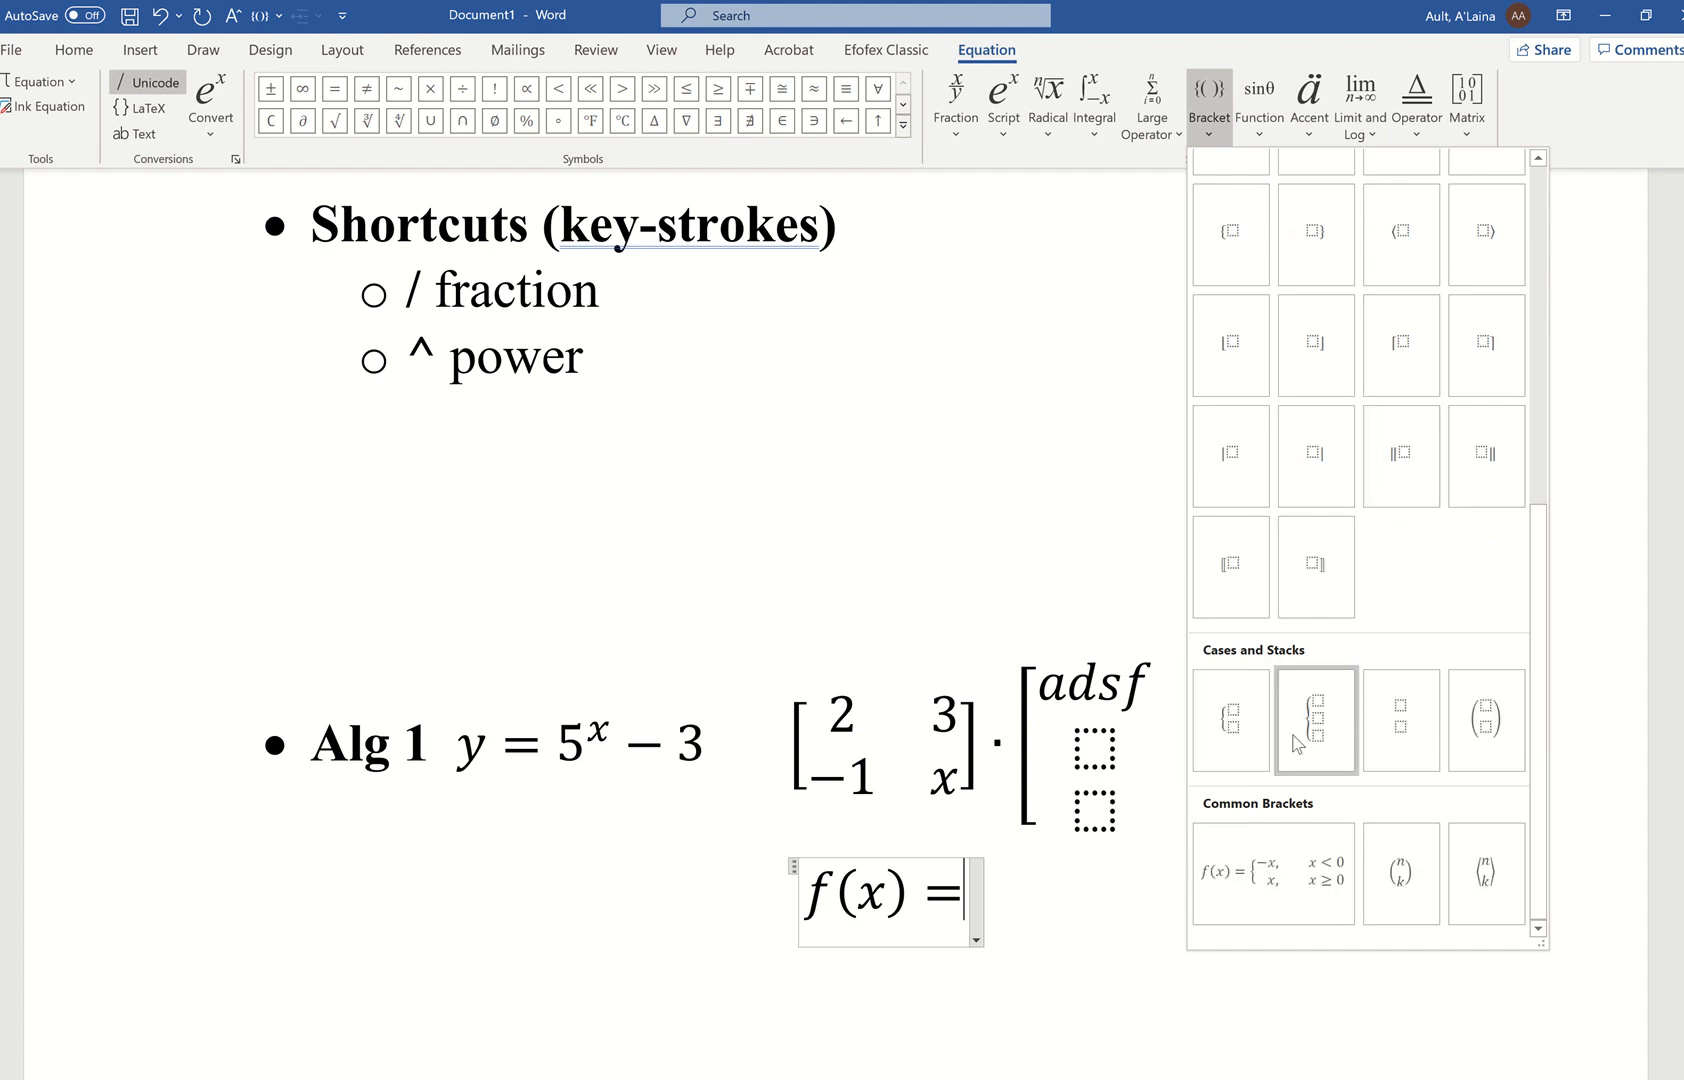
{"action": "left_click", "coordinate": [1270, 880]}
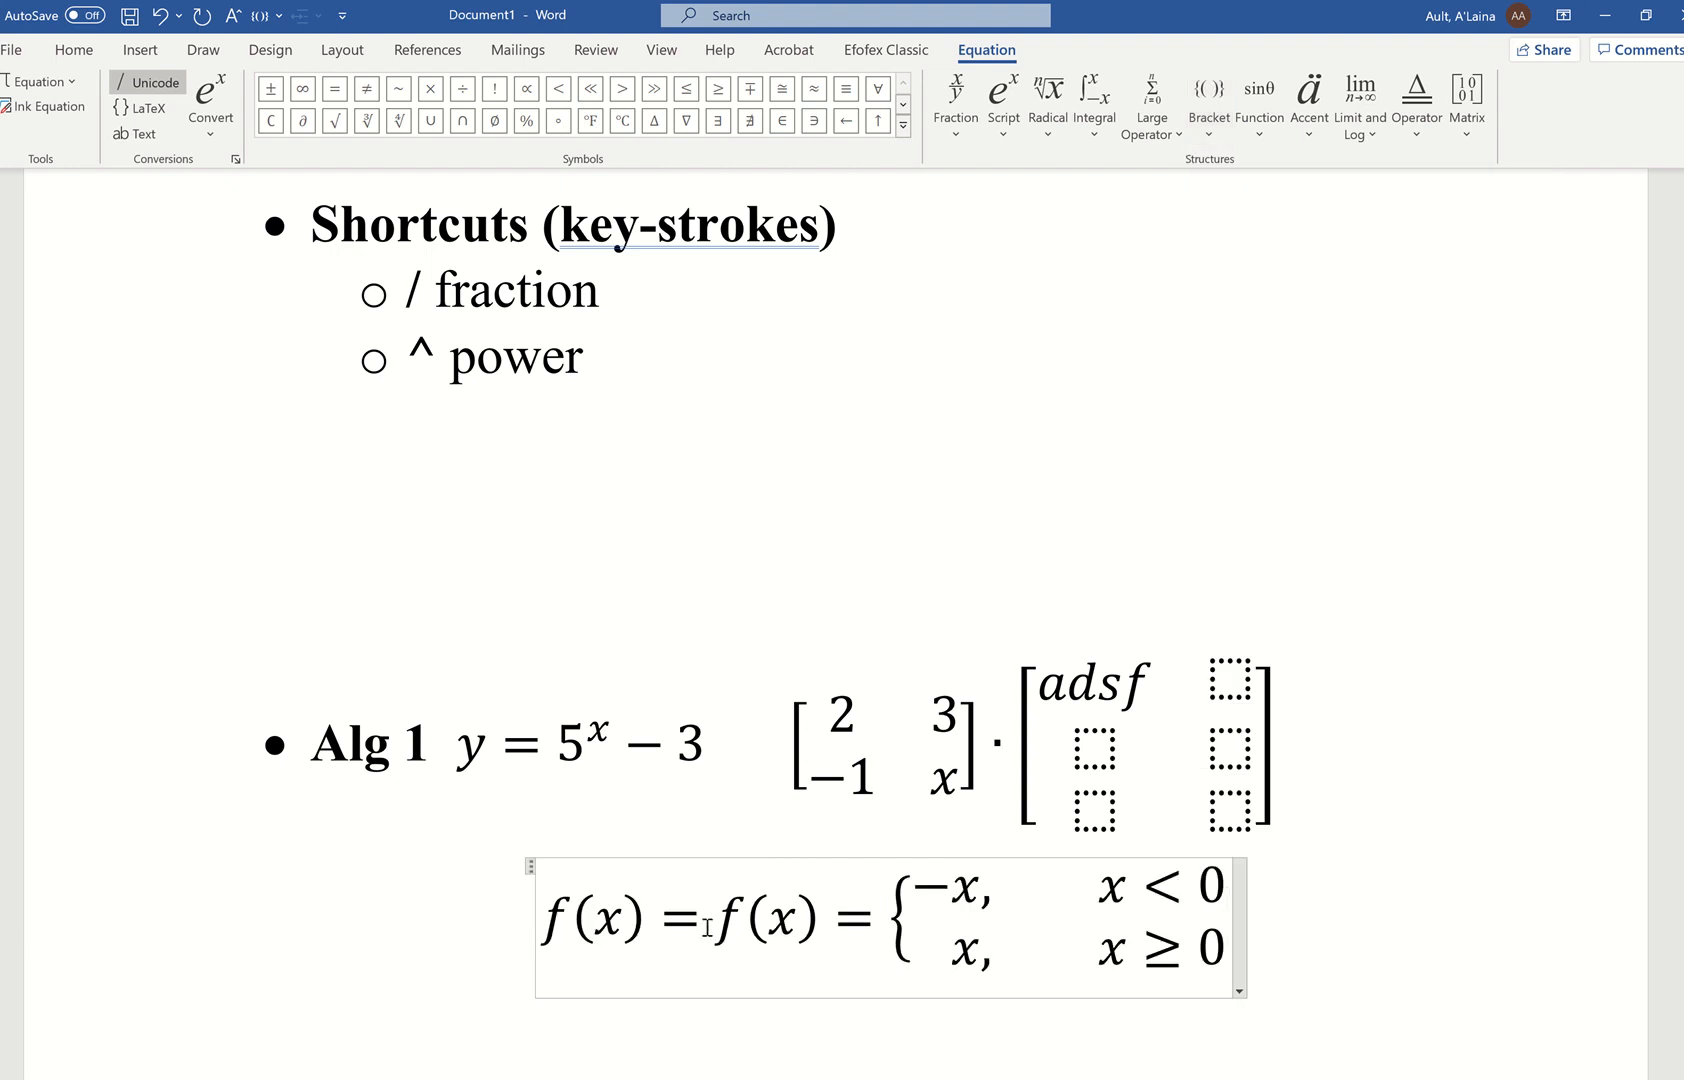
{"action": "left_click_drag", "start_coordinate": [712, 918], "coordinate": [549, 925]}
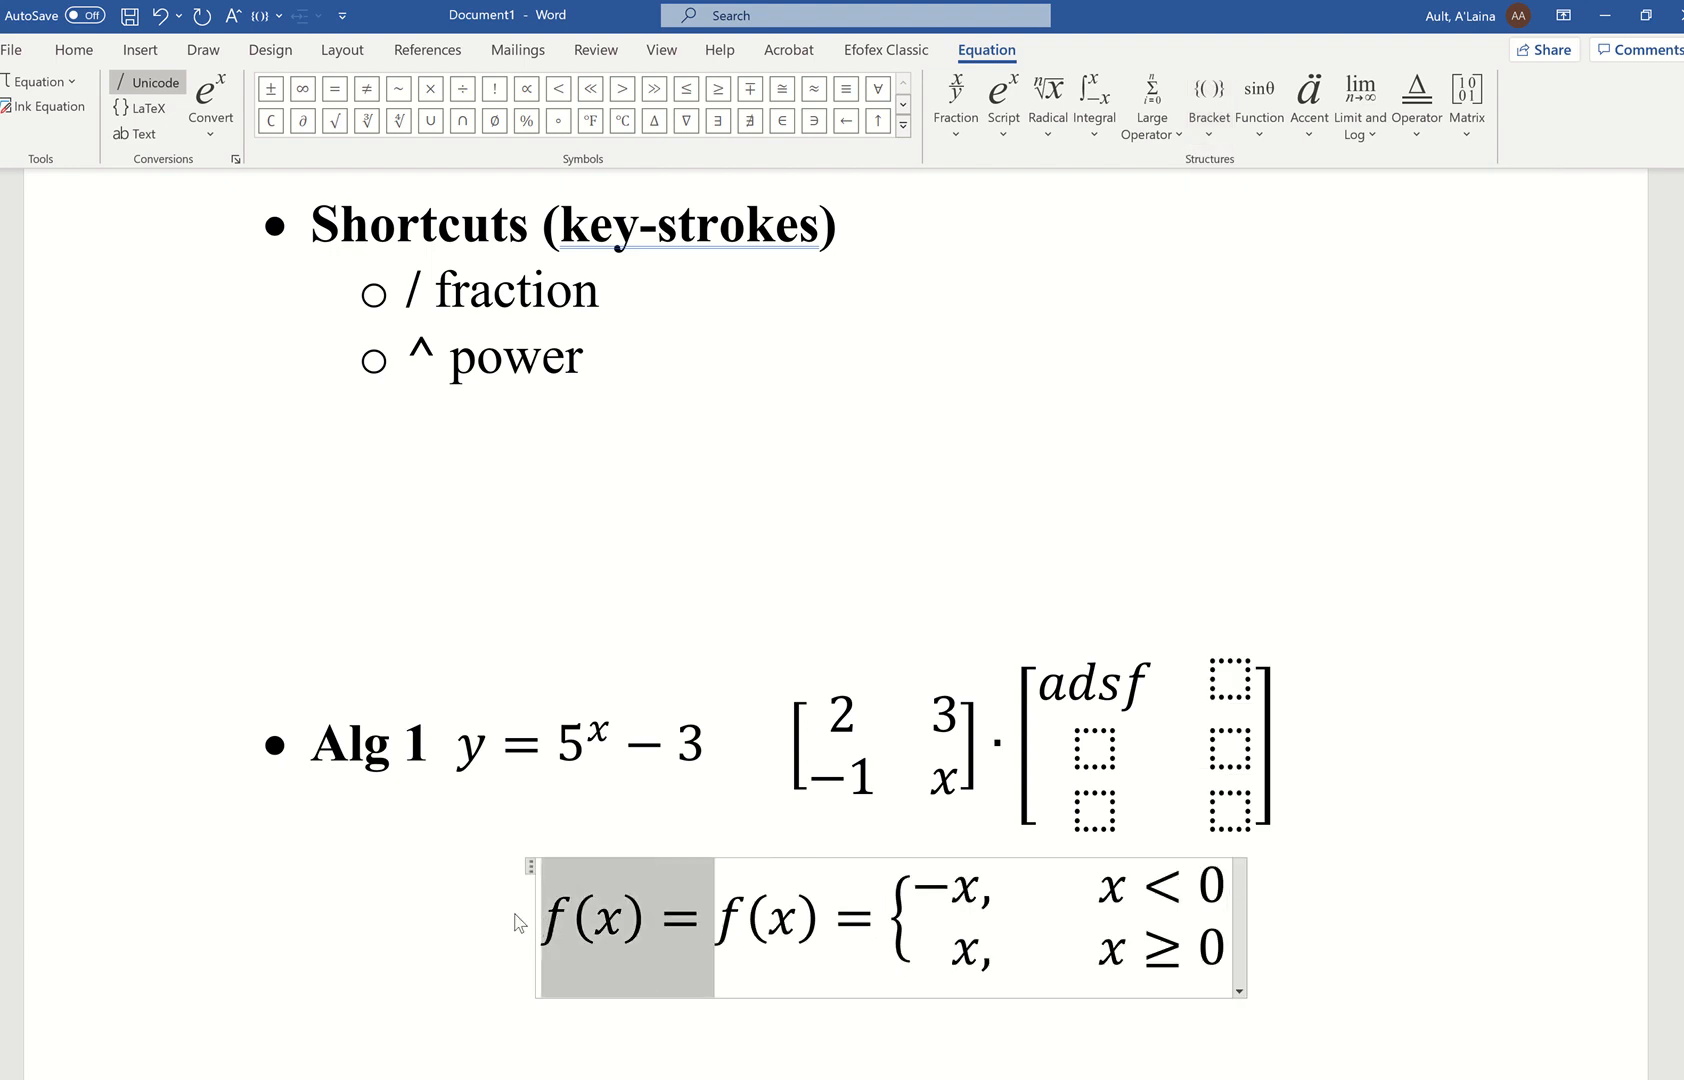
{"action": "key", "text": "BackSpace"}
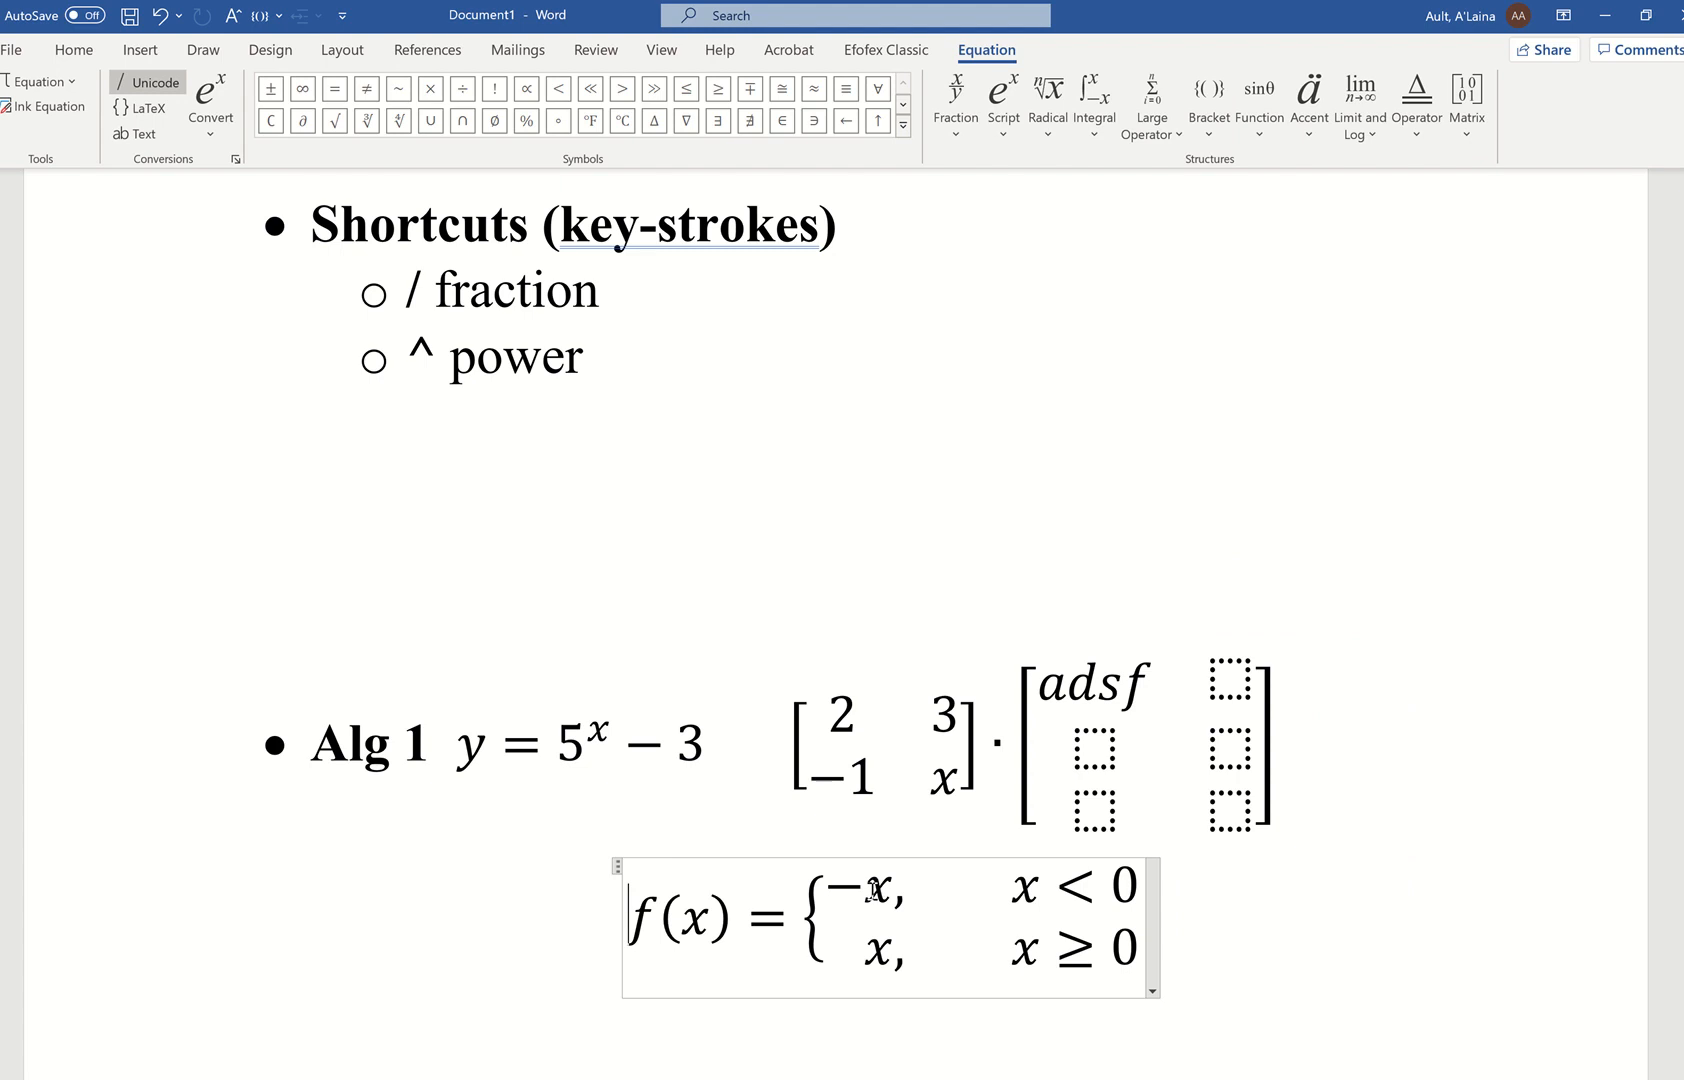
Step: Change the first piece of the piecewise function to −x² and the second piece to |x| + 3
{"action": "left_click", "coordinate": [876, 889]}
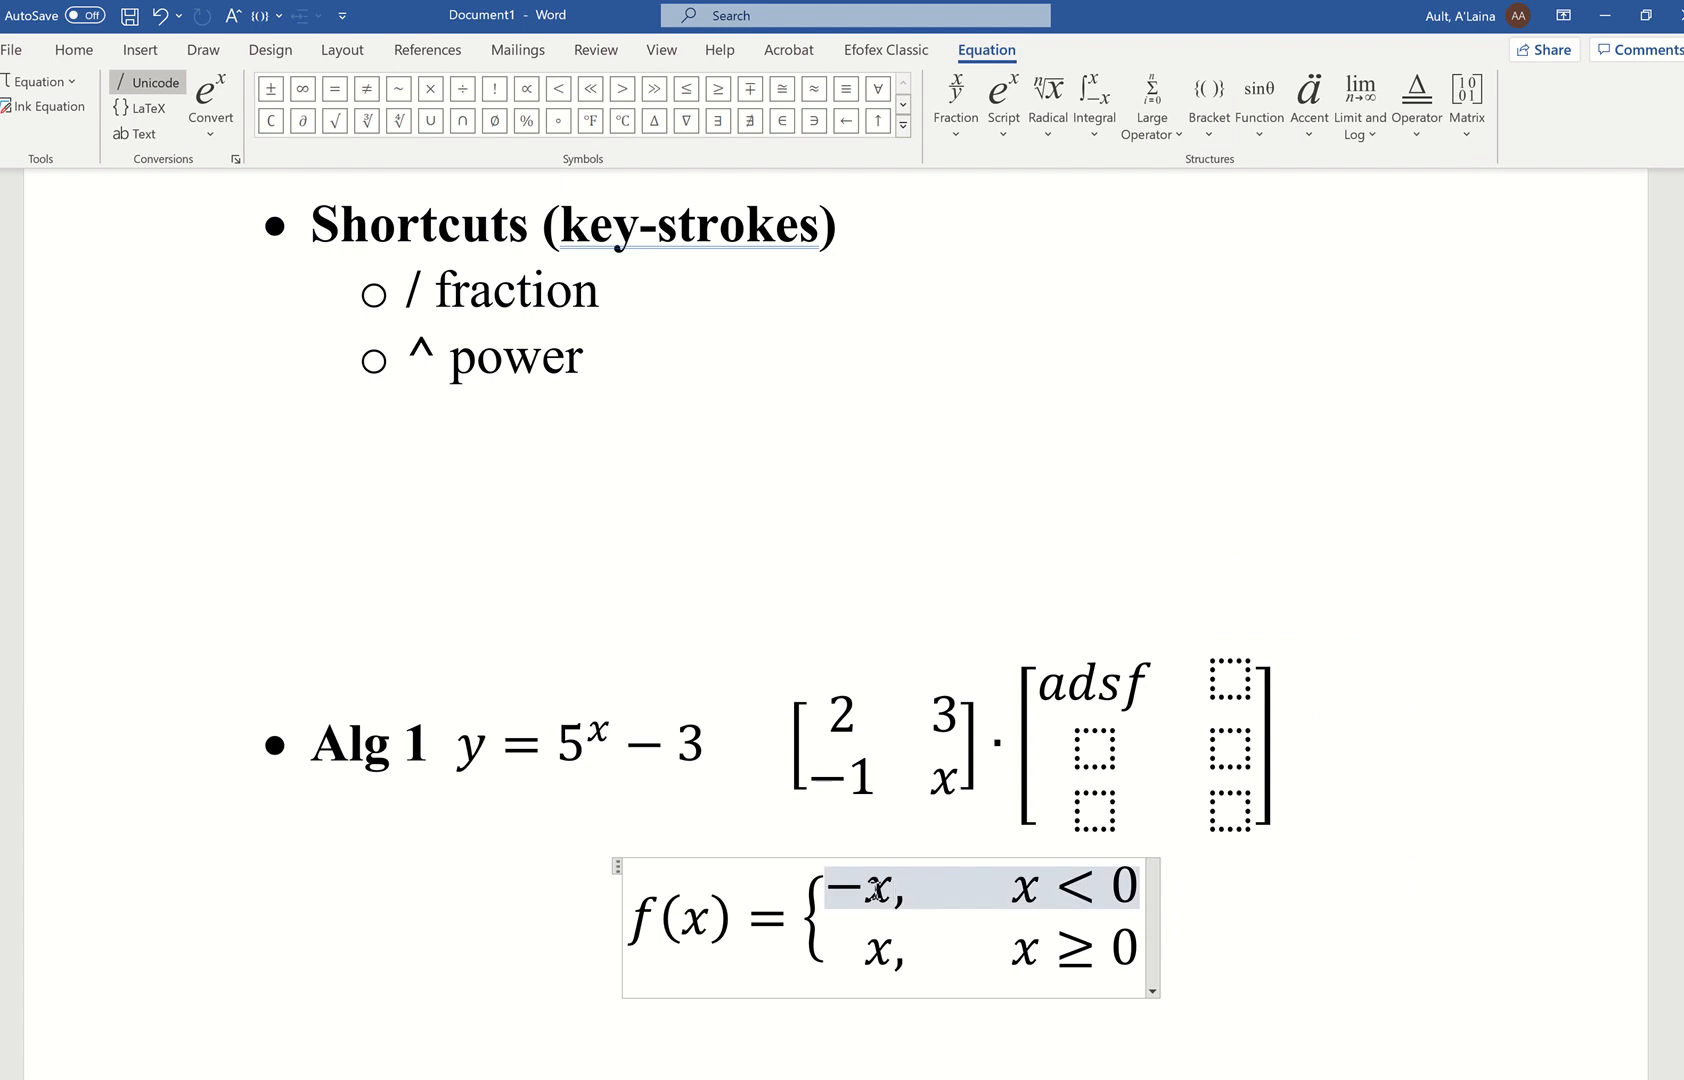
{"action": "type", "text": "^2"}
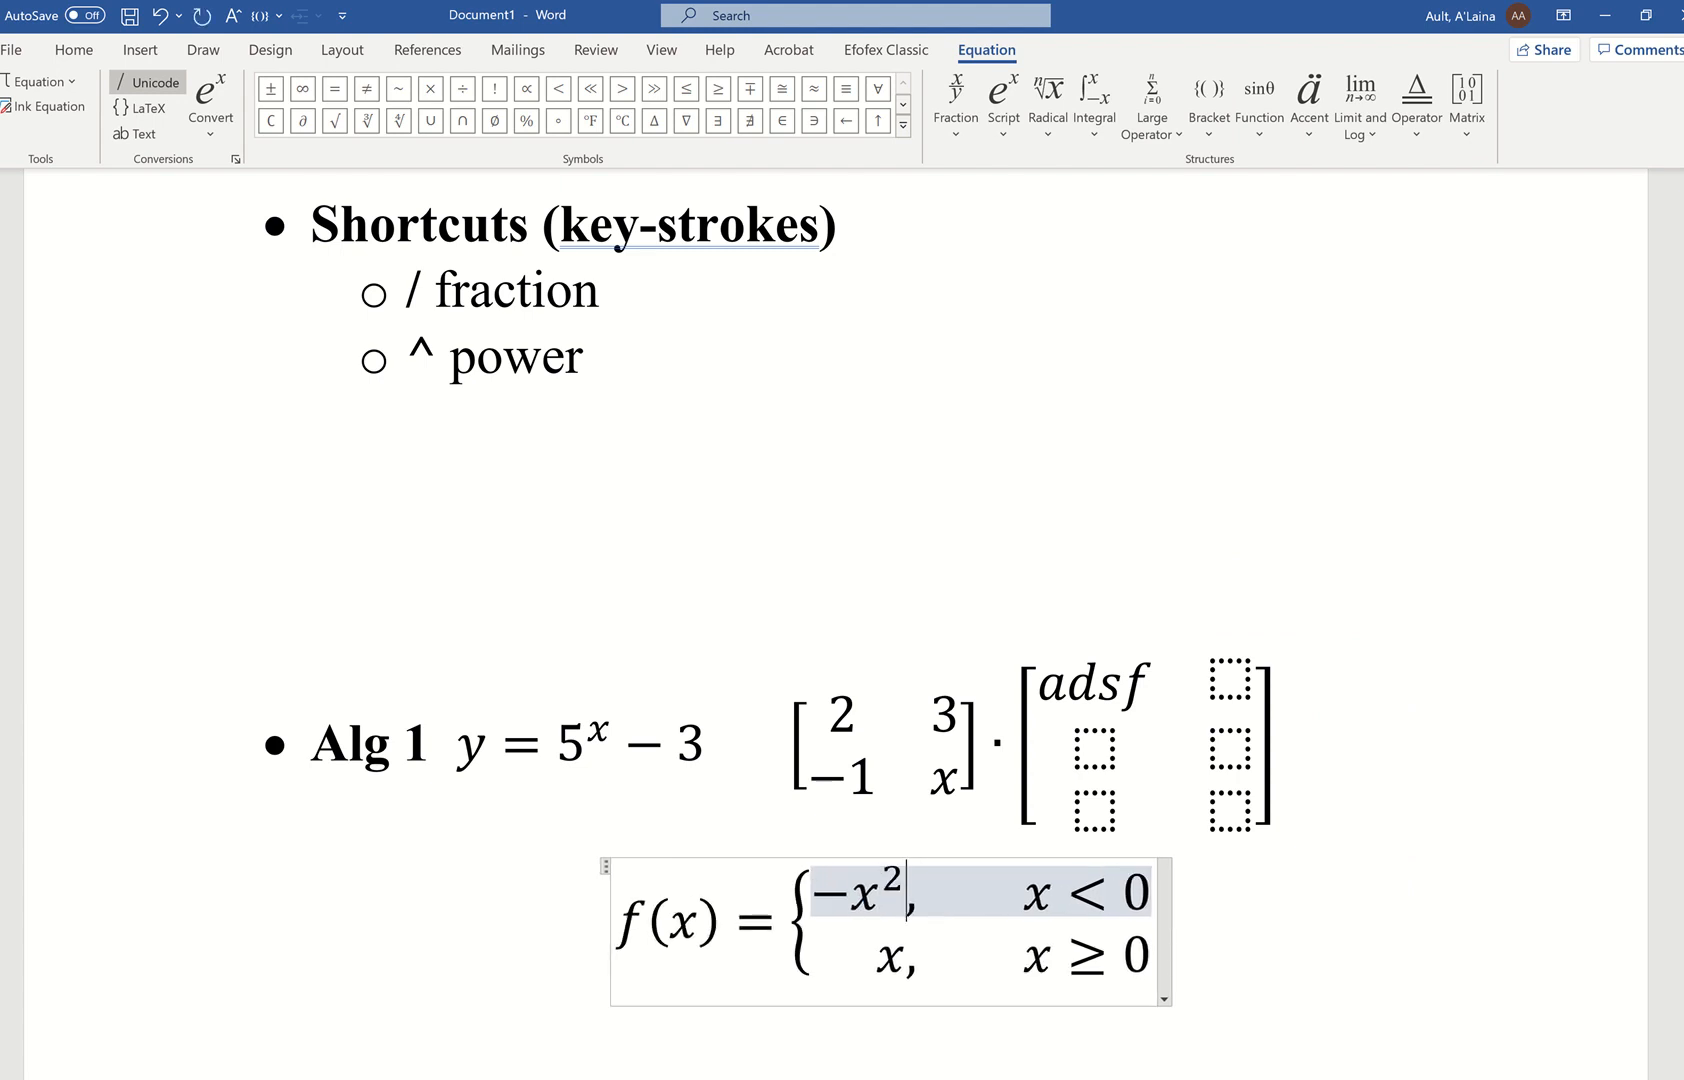
{"action": "left_click_drag", "start_coordinate": [903, 957], "coordinate": [872, 960]}
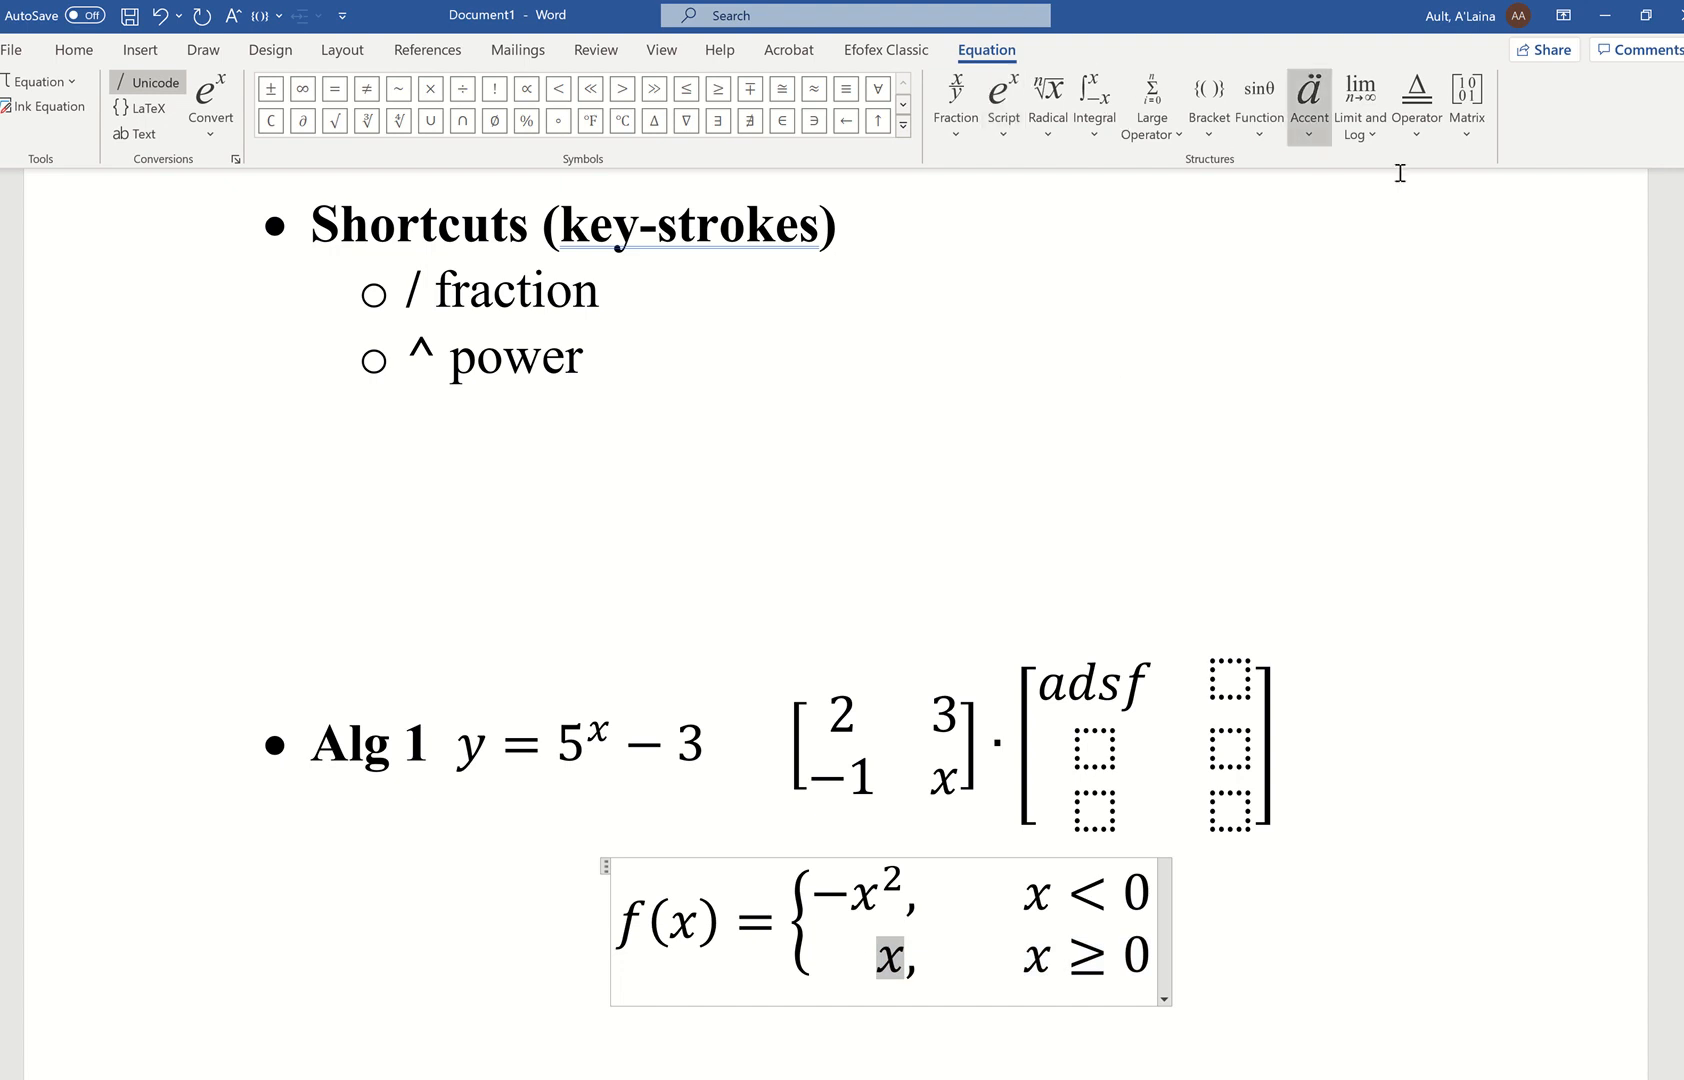
{"action": "left_click", "coordinate": [1214, 137]}
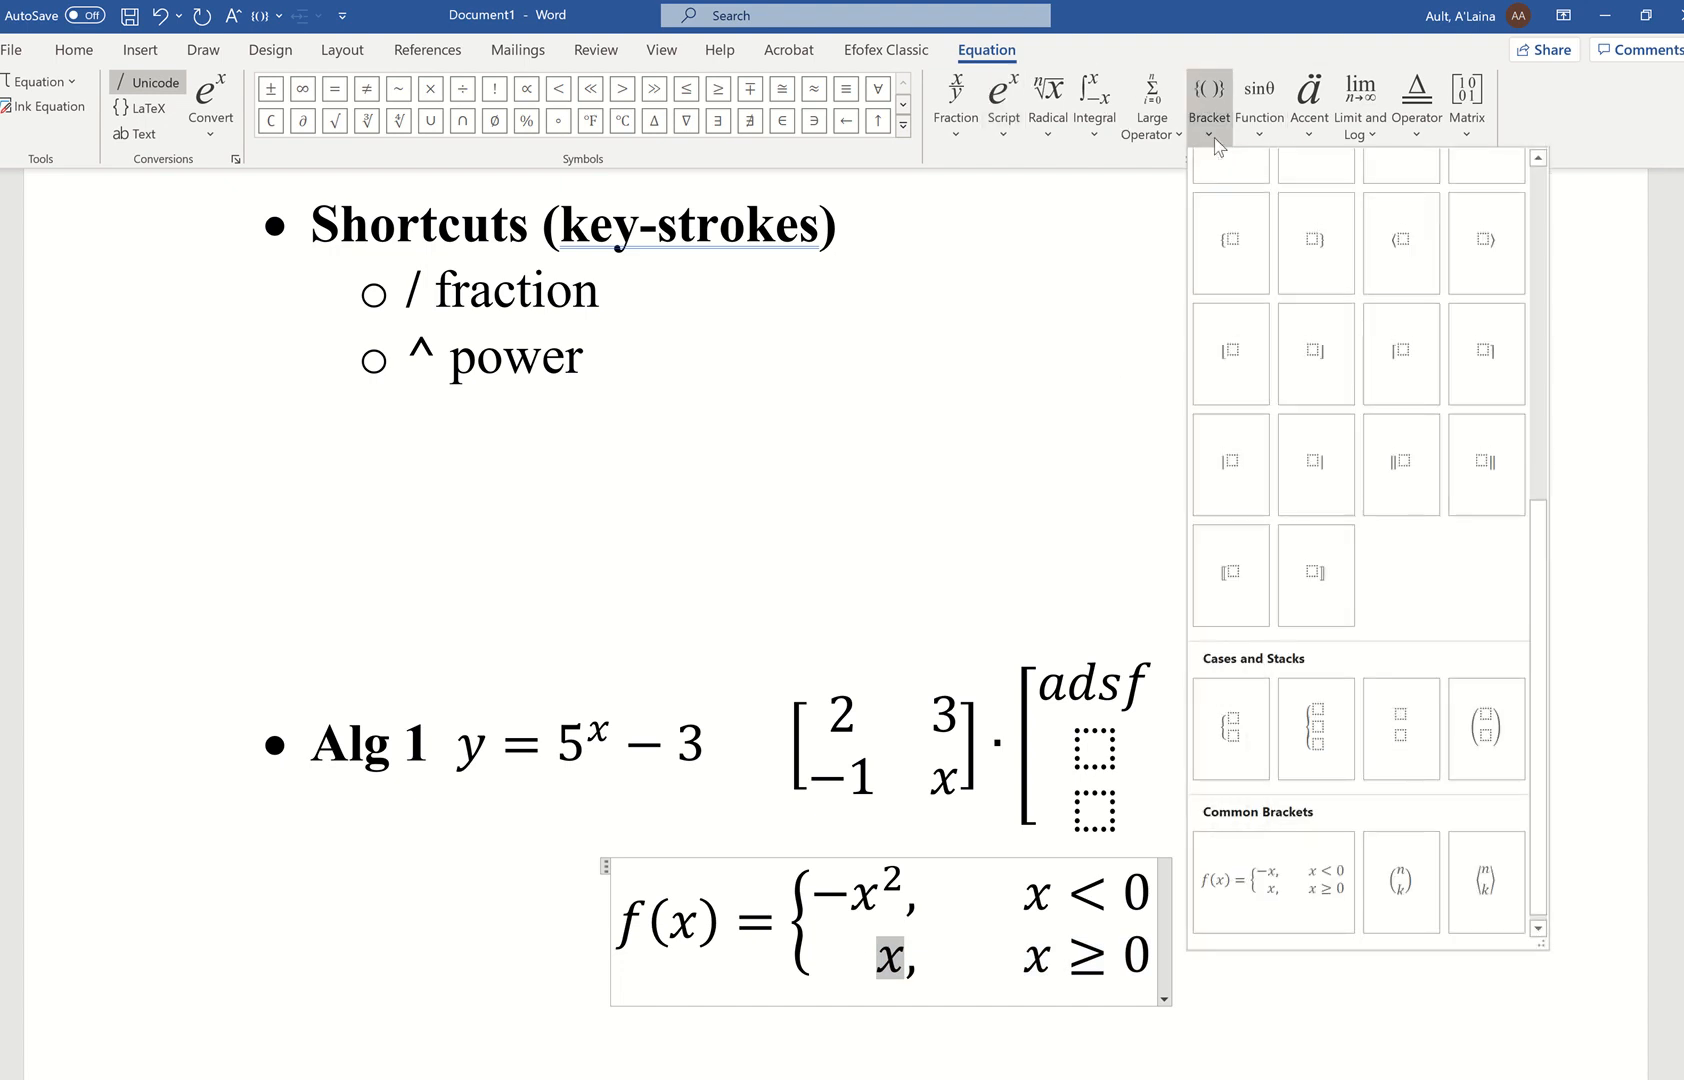
{"action": "scroll", "coordinate": [1360, 345], "scroll_direction": "up", "scroll_amount": 3}
{"action": "scroll", "coordinate": [1360, 345], "scroll_direction": "up", "scroll_amount": 3}
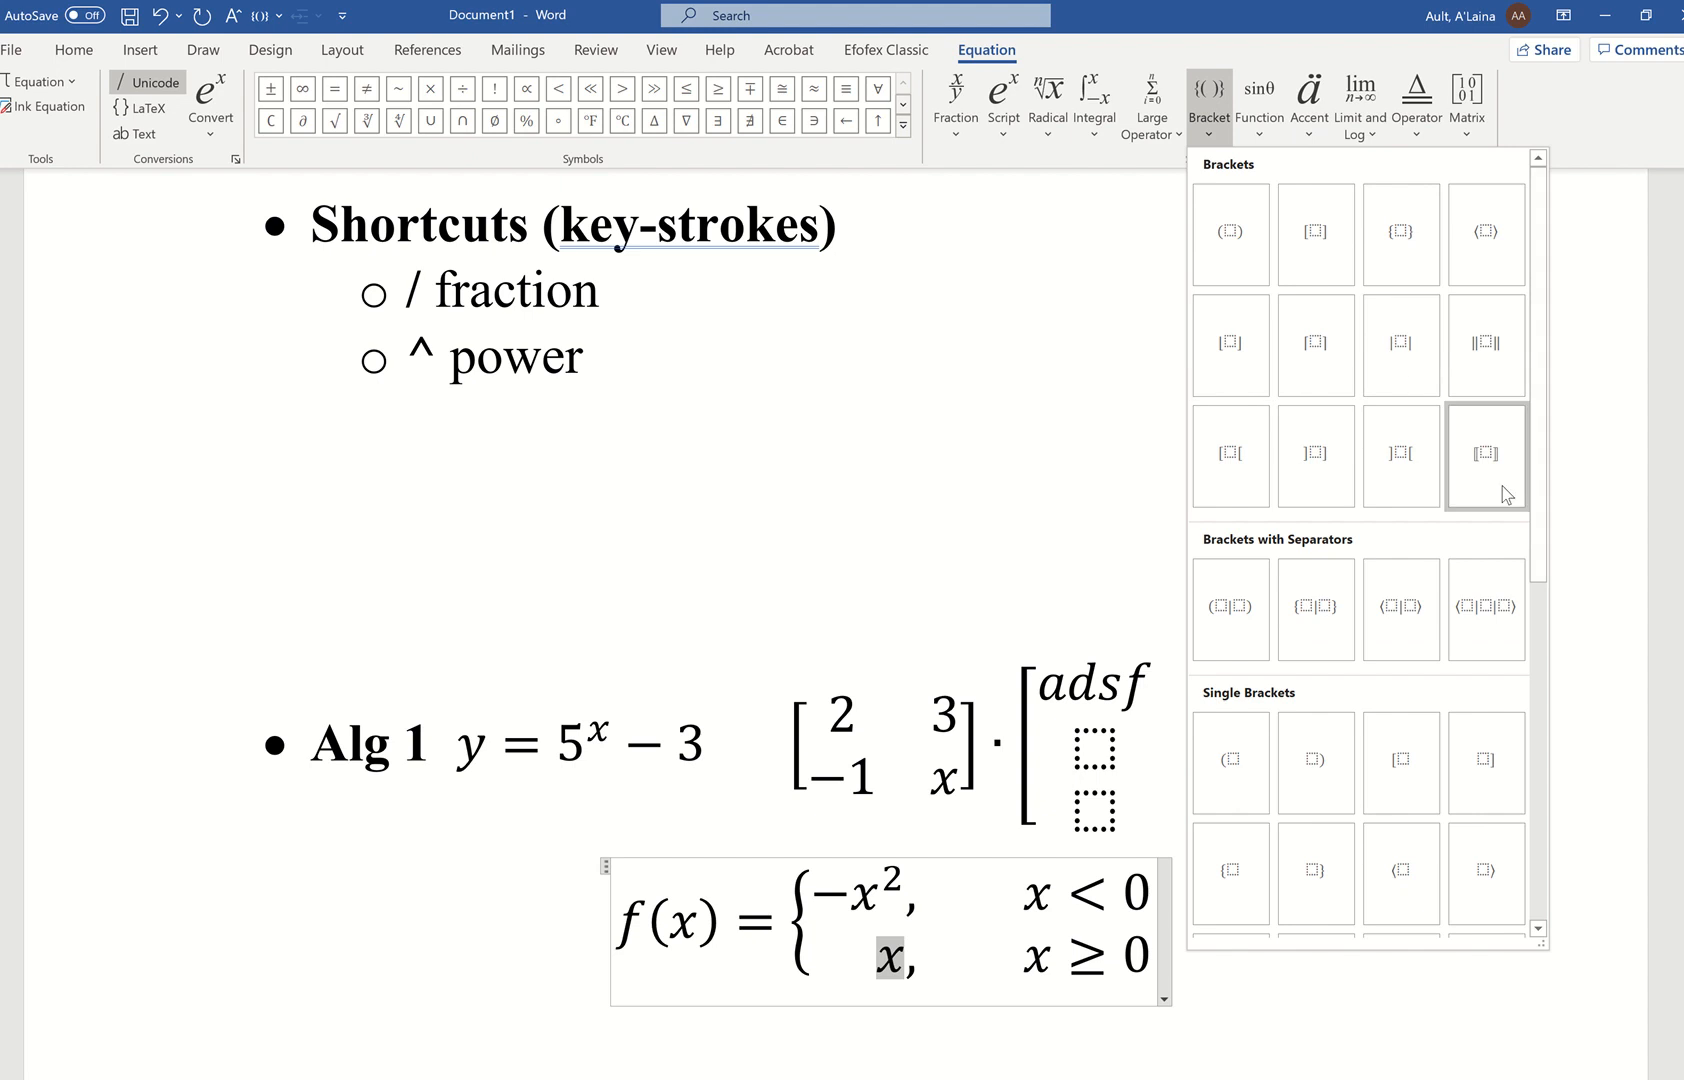
{"action": "left_click", "coordinate": [1401, 342]}
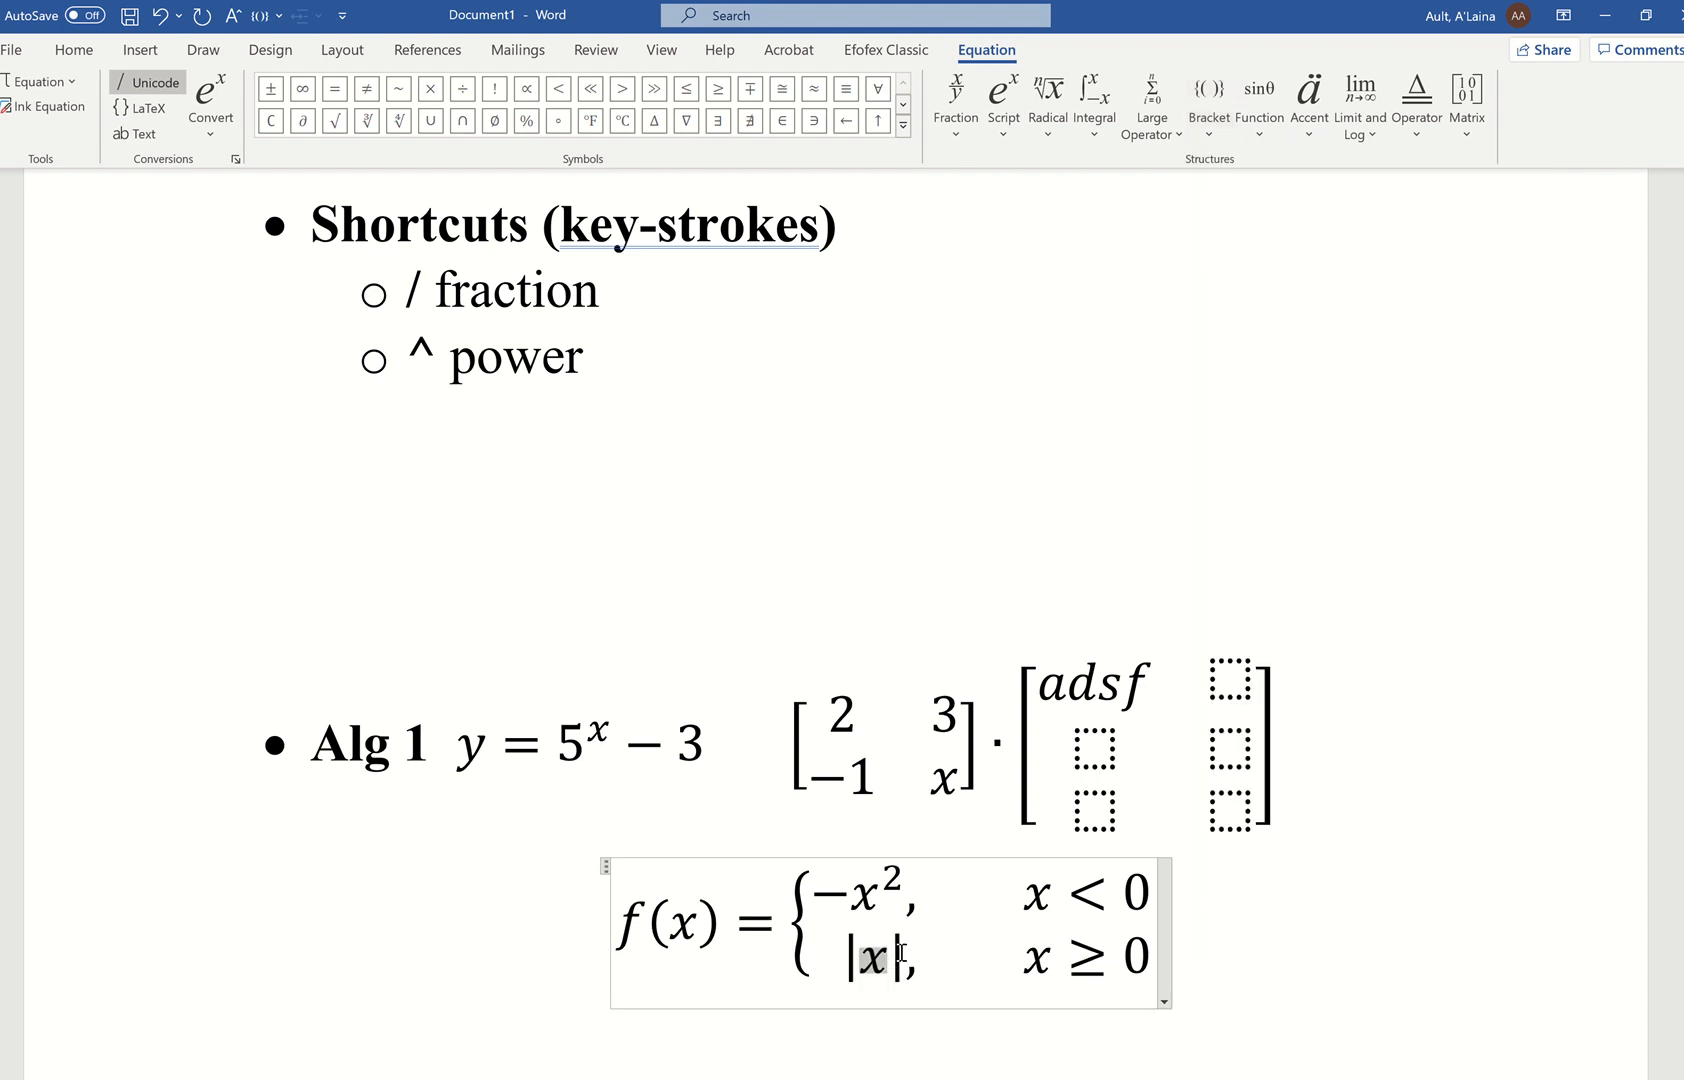
{"action": "triple_click", "coordinate": [906, 952]}
{"action": "type", "text": "+3"}
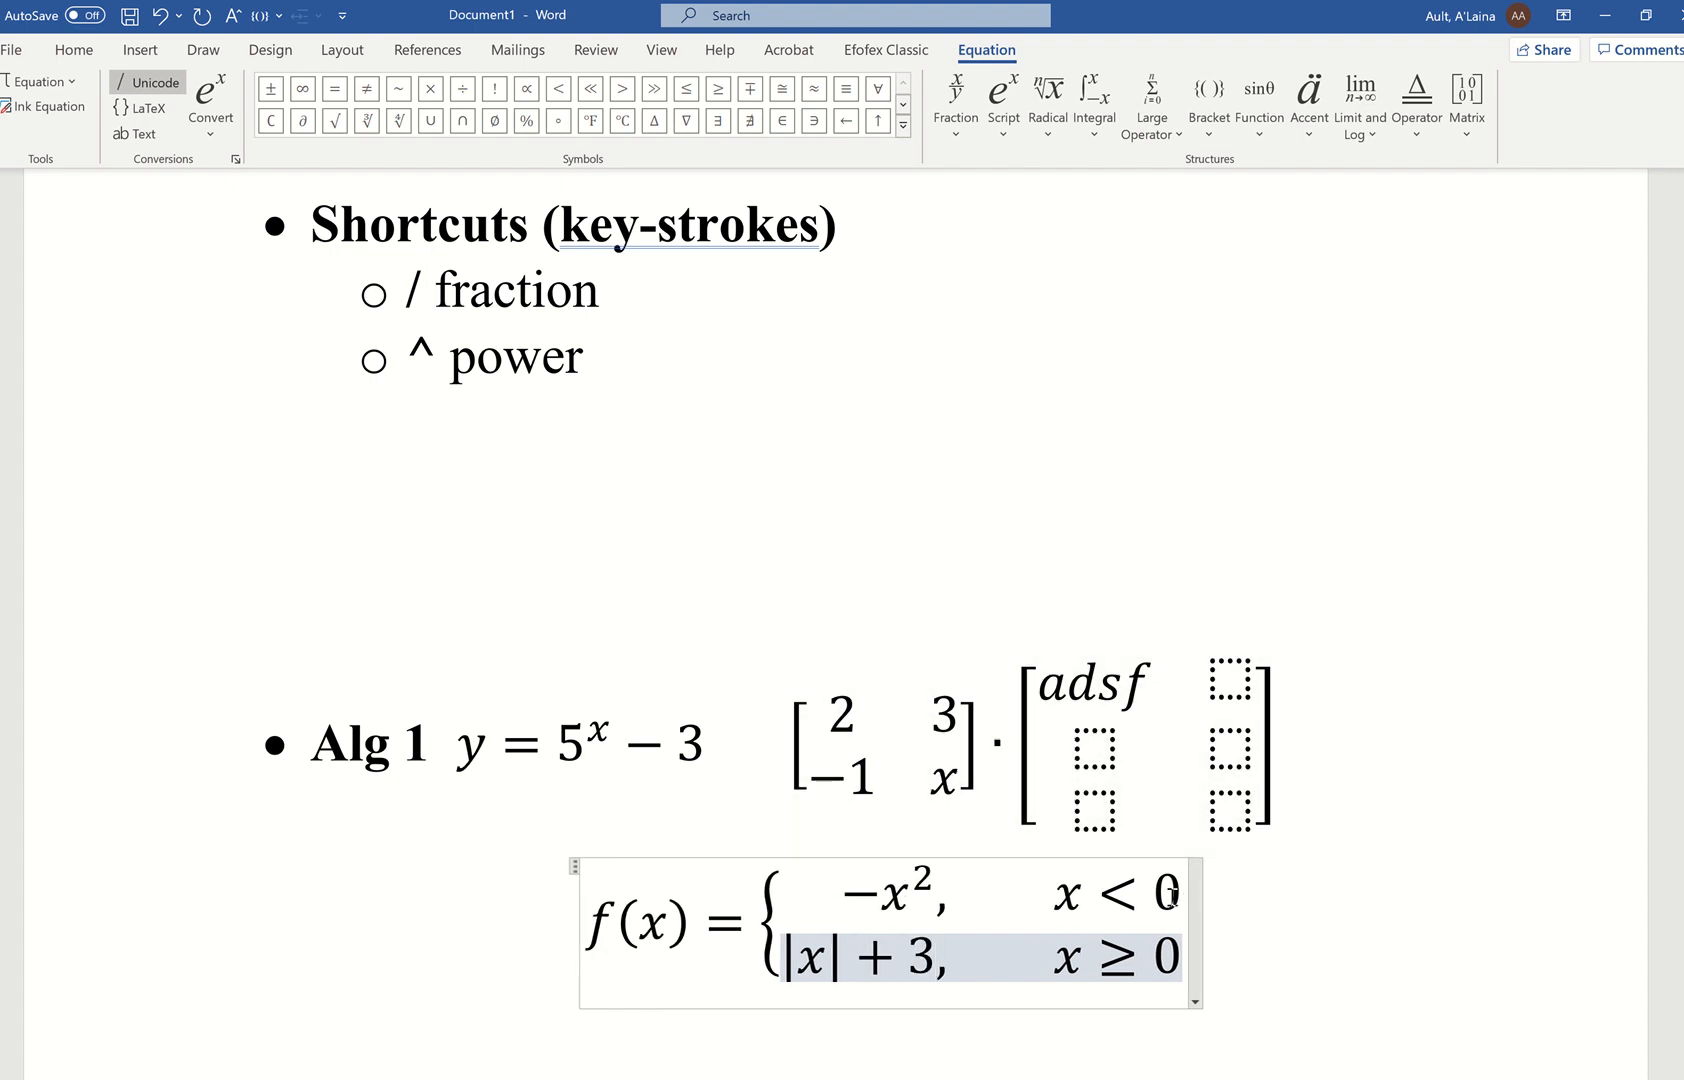
Step: Change the piecewise conditions to x ≤ 2 for the first piece and x > 2 for the second, then leave the equation
{"action": "double_click", "coordinate": [1157, 893]}
{"action": "type", "text": "2"}
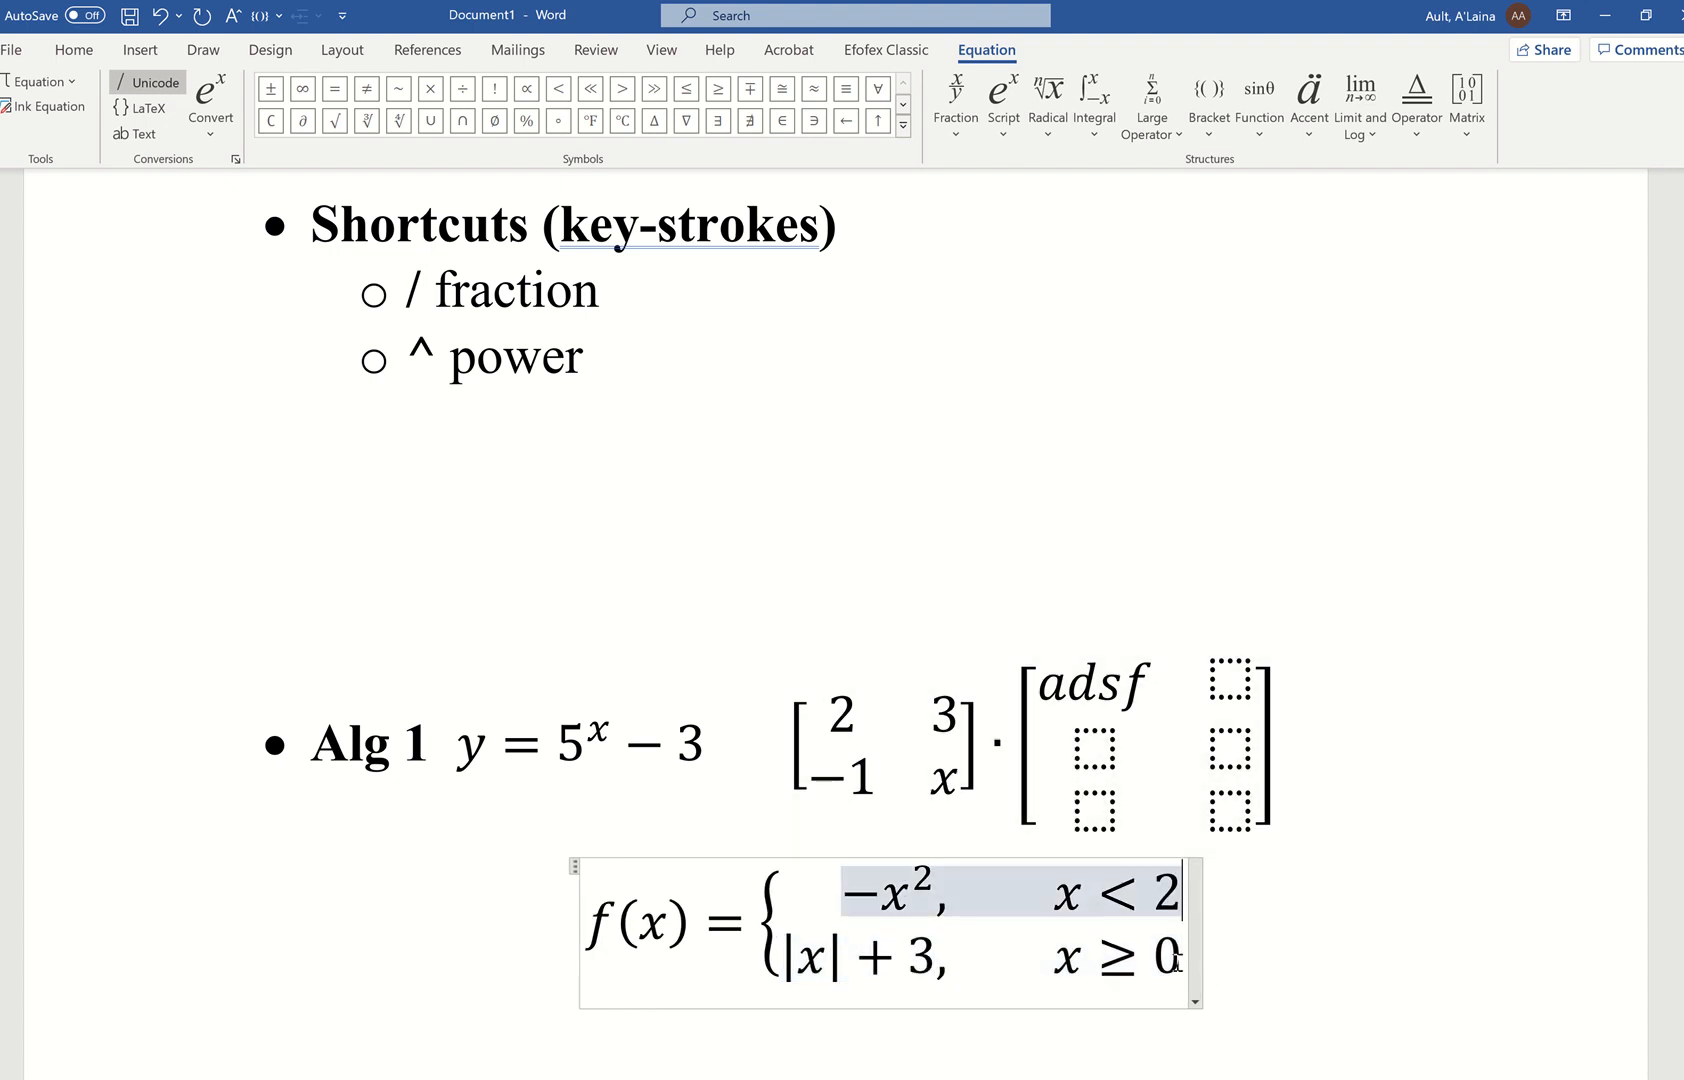
{"action": "double_click", "coordinate": [1167, 957]}
{"action": "type", "text": "2"}
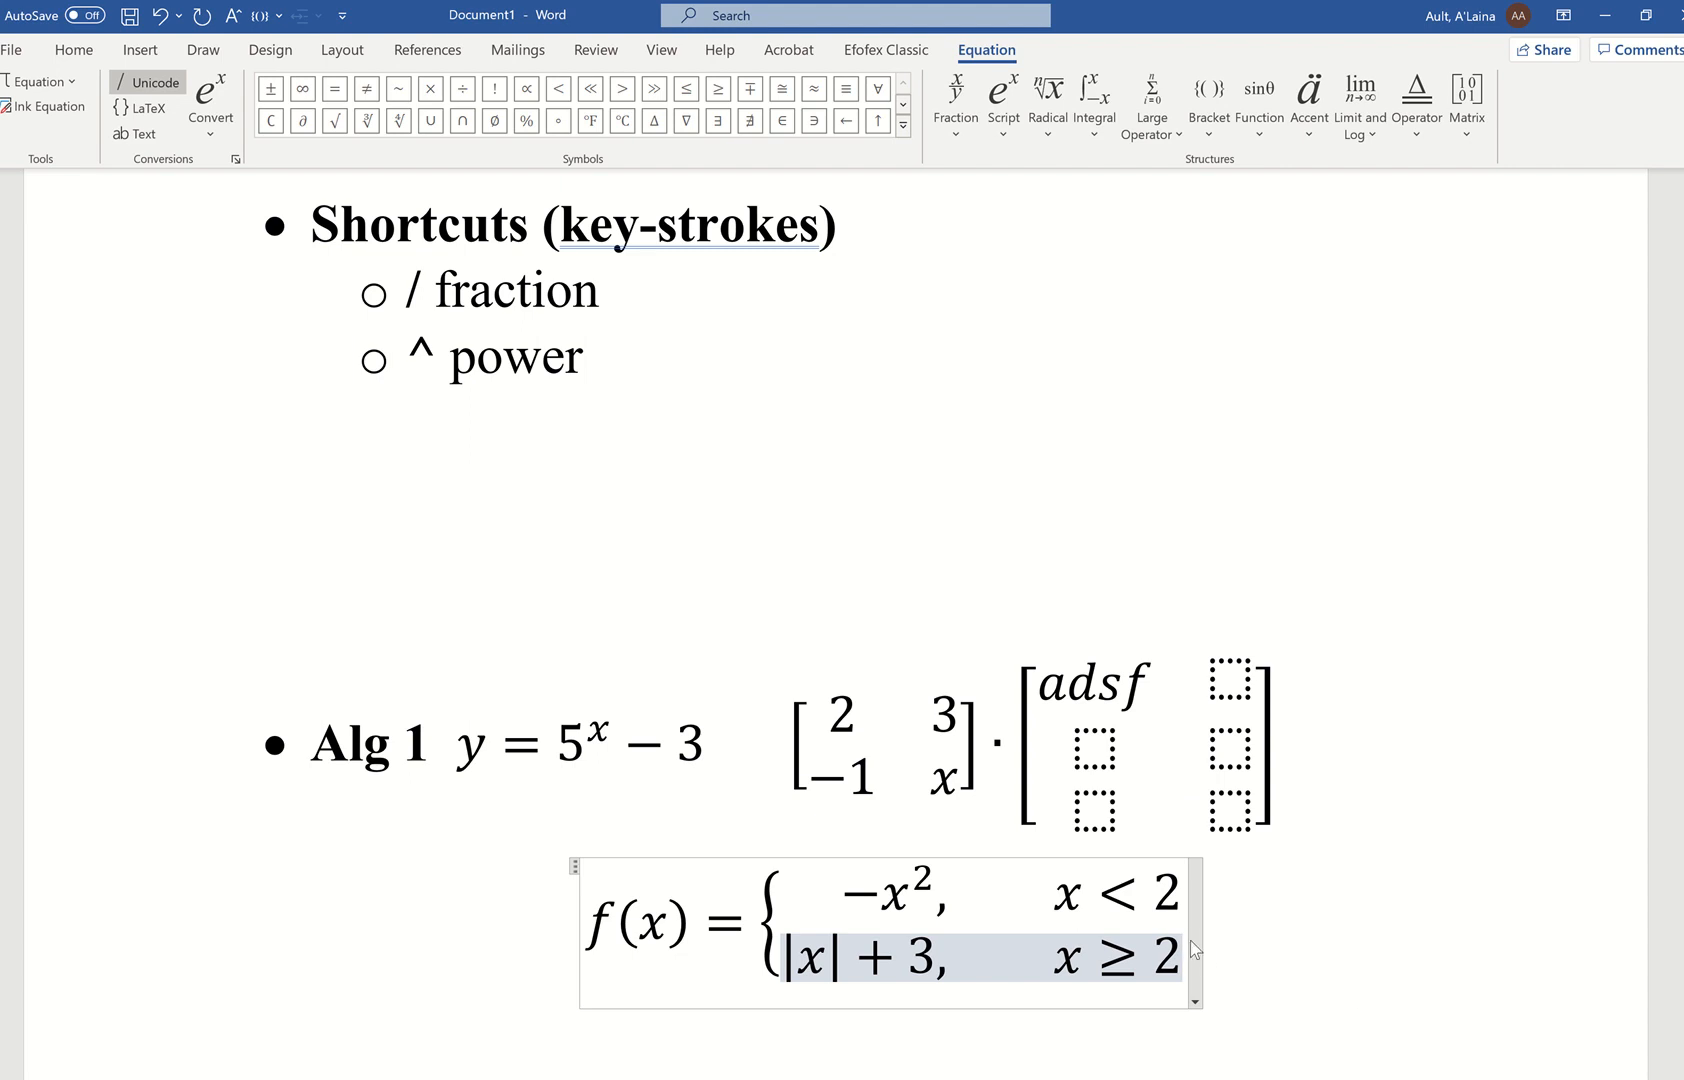
{"action": "double_click", "coordinate": [1115, 887]}
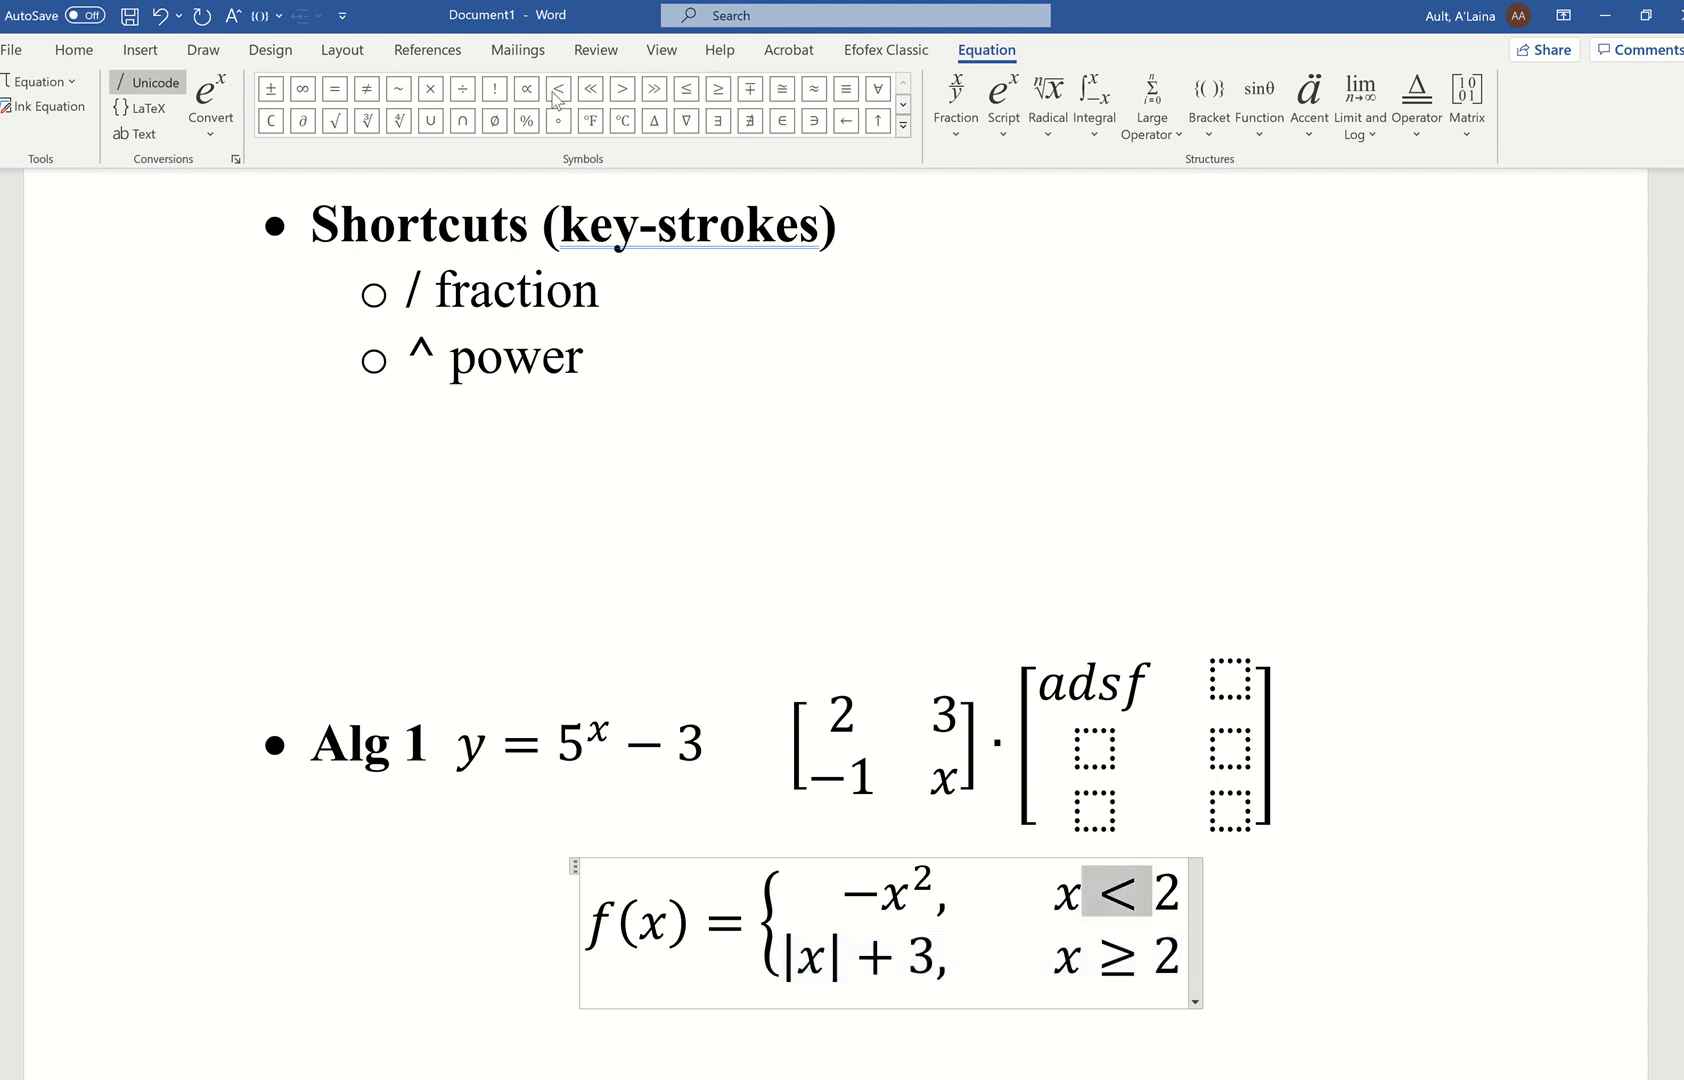
{"action": "left_click", "coordinate": [686, 88]}
{"action": "double_click", "coordinate": [1105, 960]}
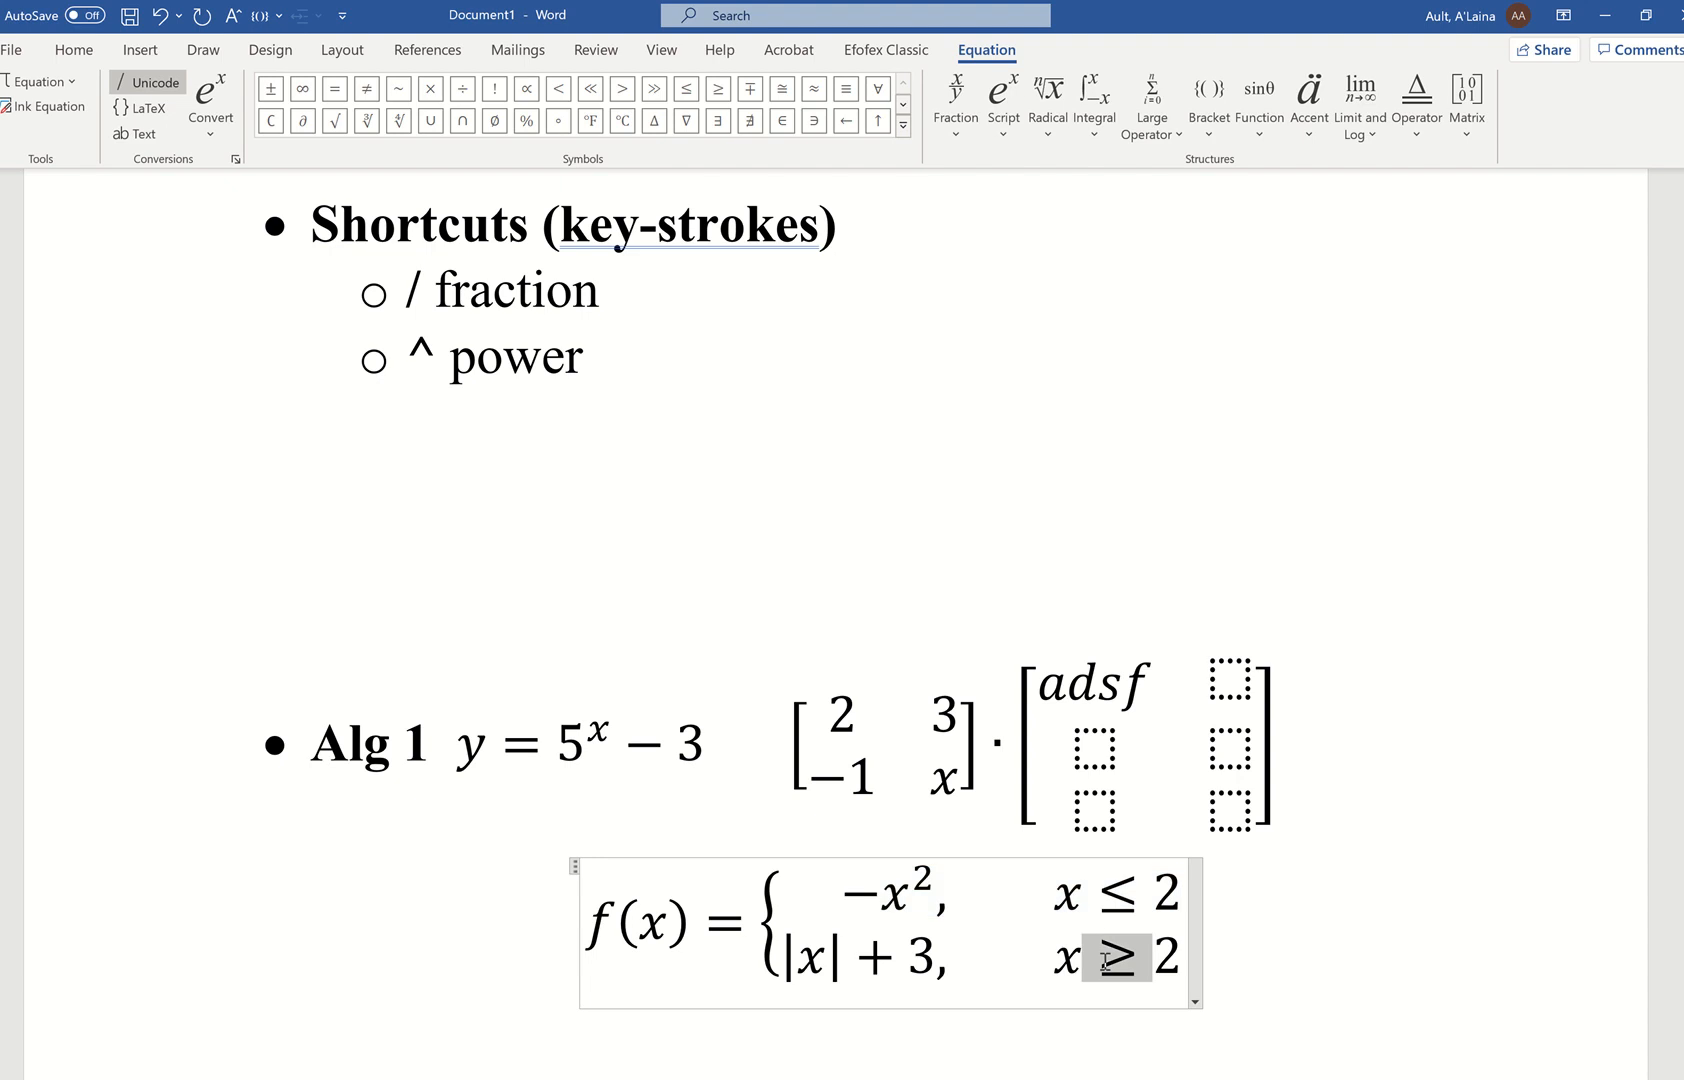
{"action": "left_click", "coordinate": [622, 88]}
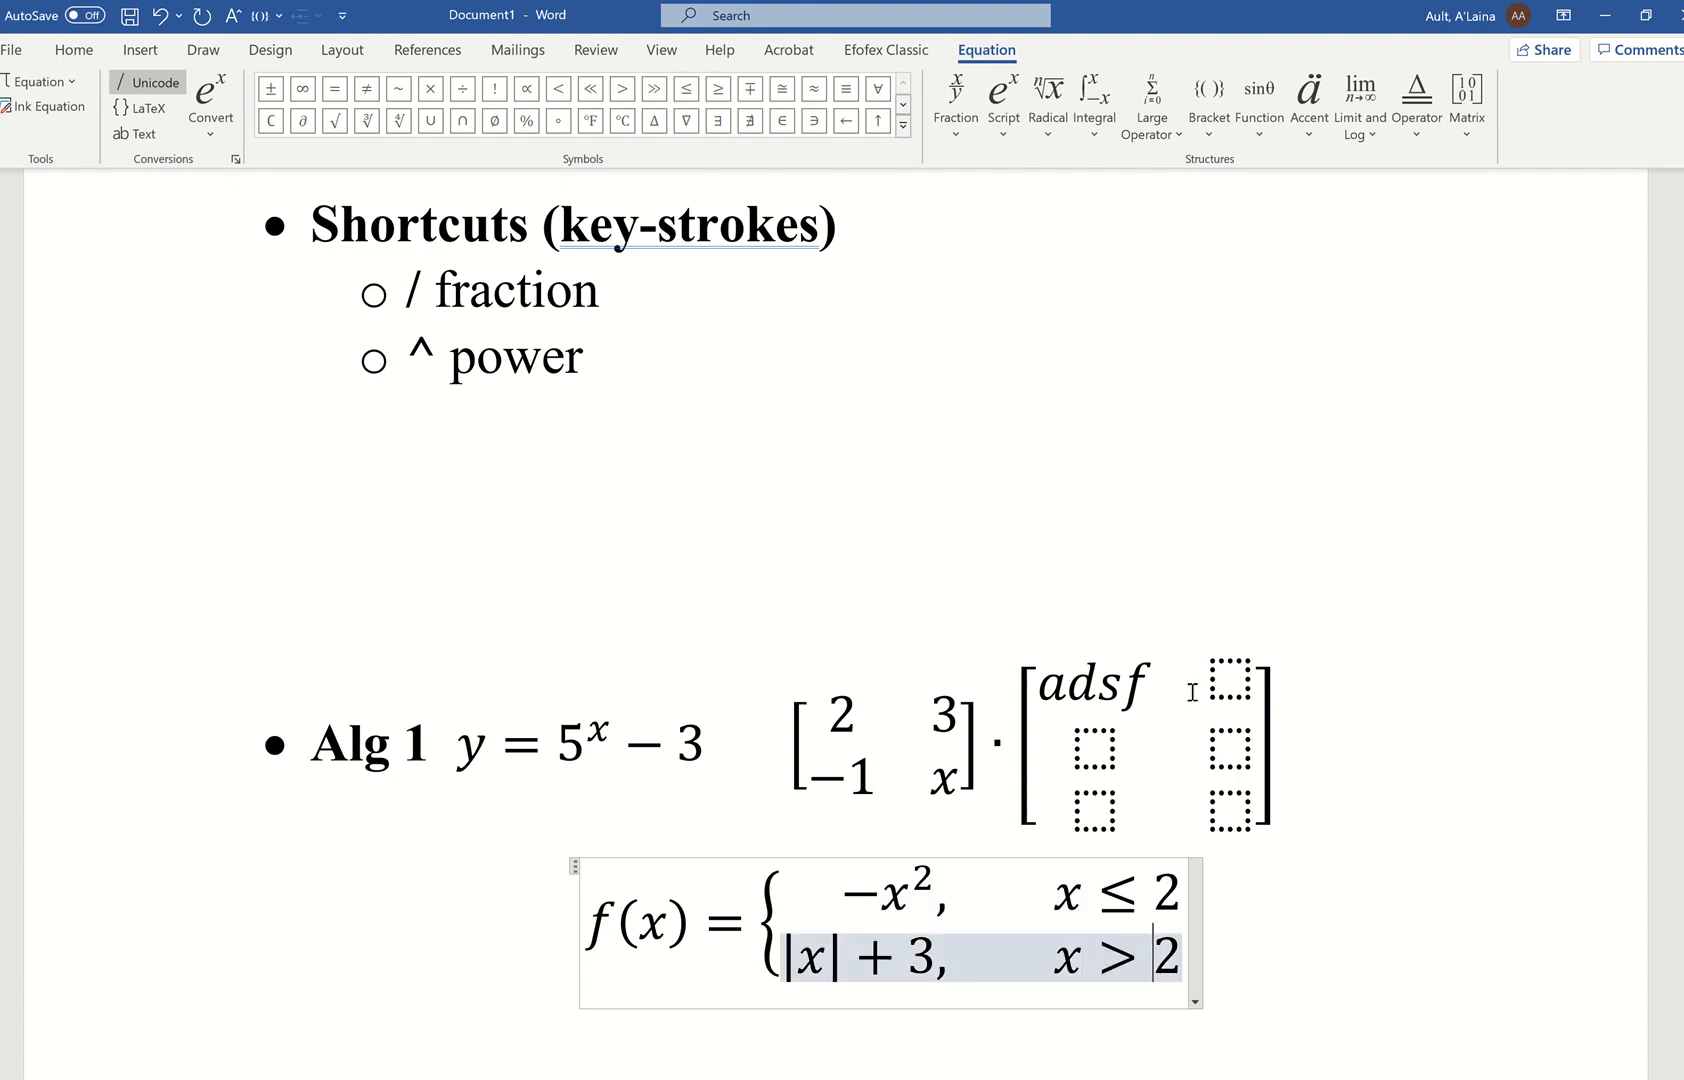
{"action": "left_click", "coordinate": [1282, 955]}
Step: Insert an empty equation on an unbulleted line below the Geometry heading
{"action": "scroll", "coordinate": [1282, 955], "scroll_direction": "down", "scroll_amount": 2}
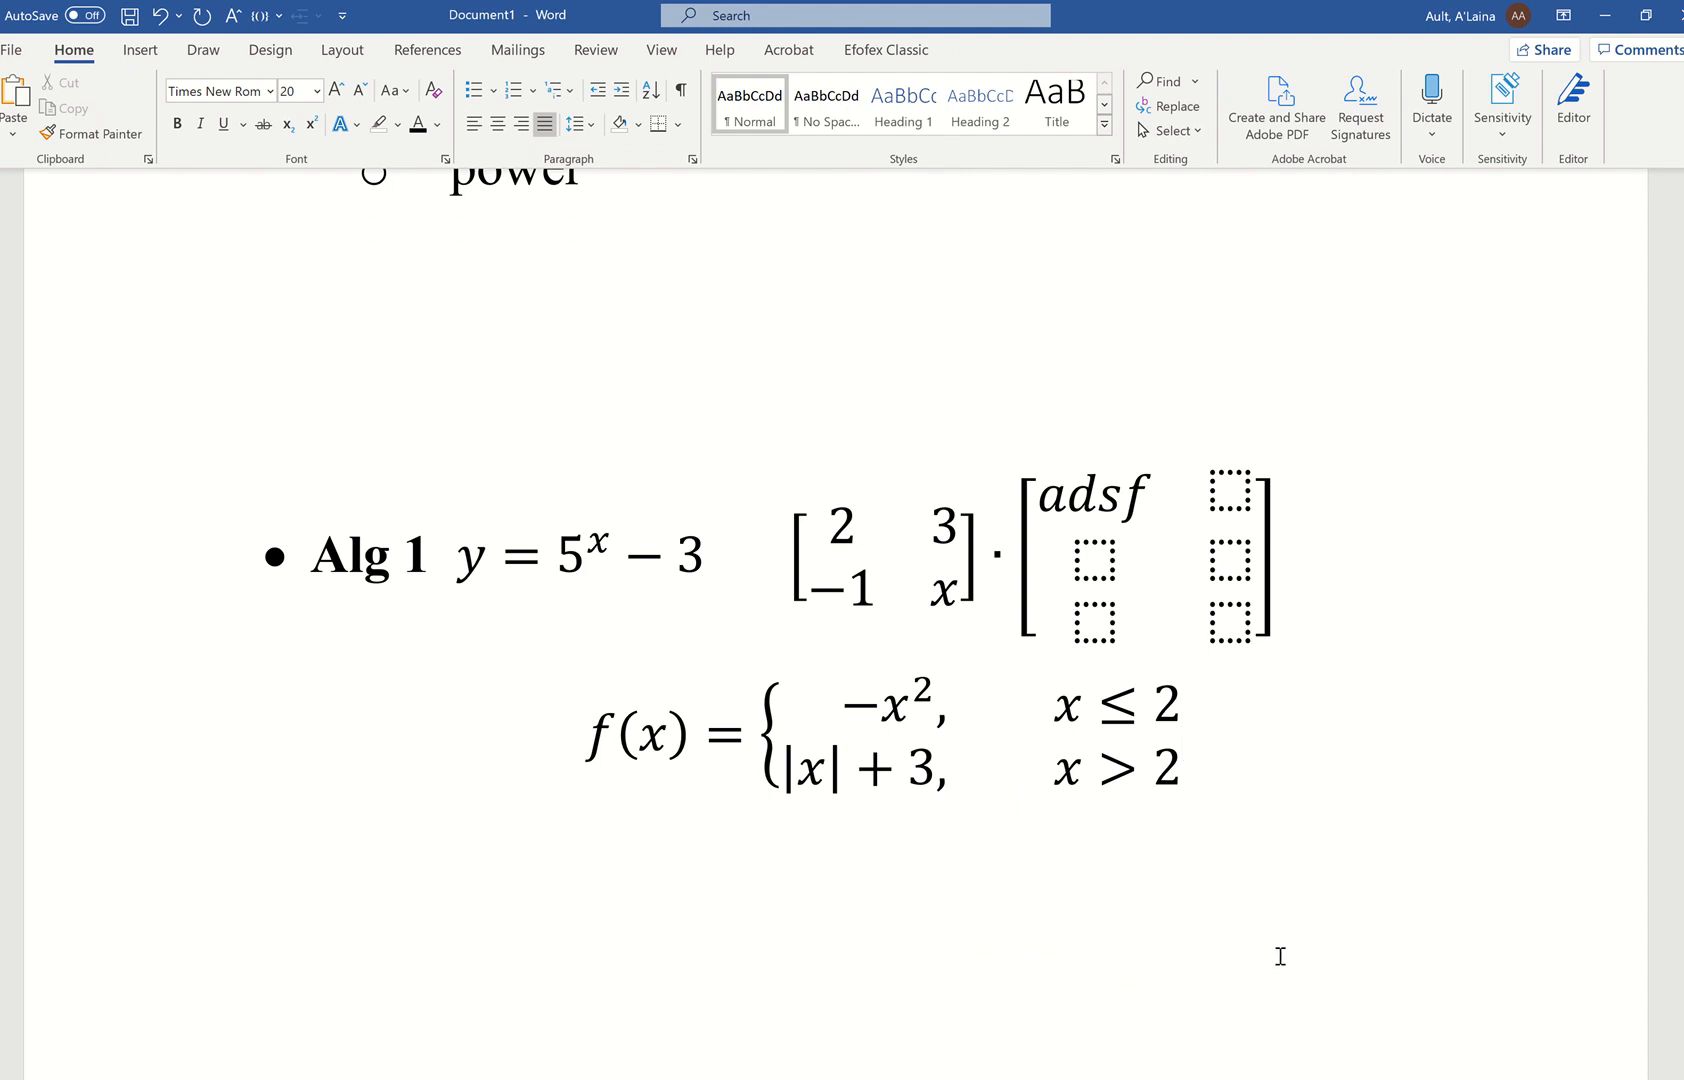
{"action": "scroll", "coordinate": [1210, 865], "scroll_direction": "down", "scroll_amount": 8}
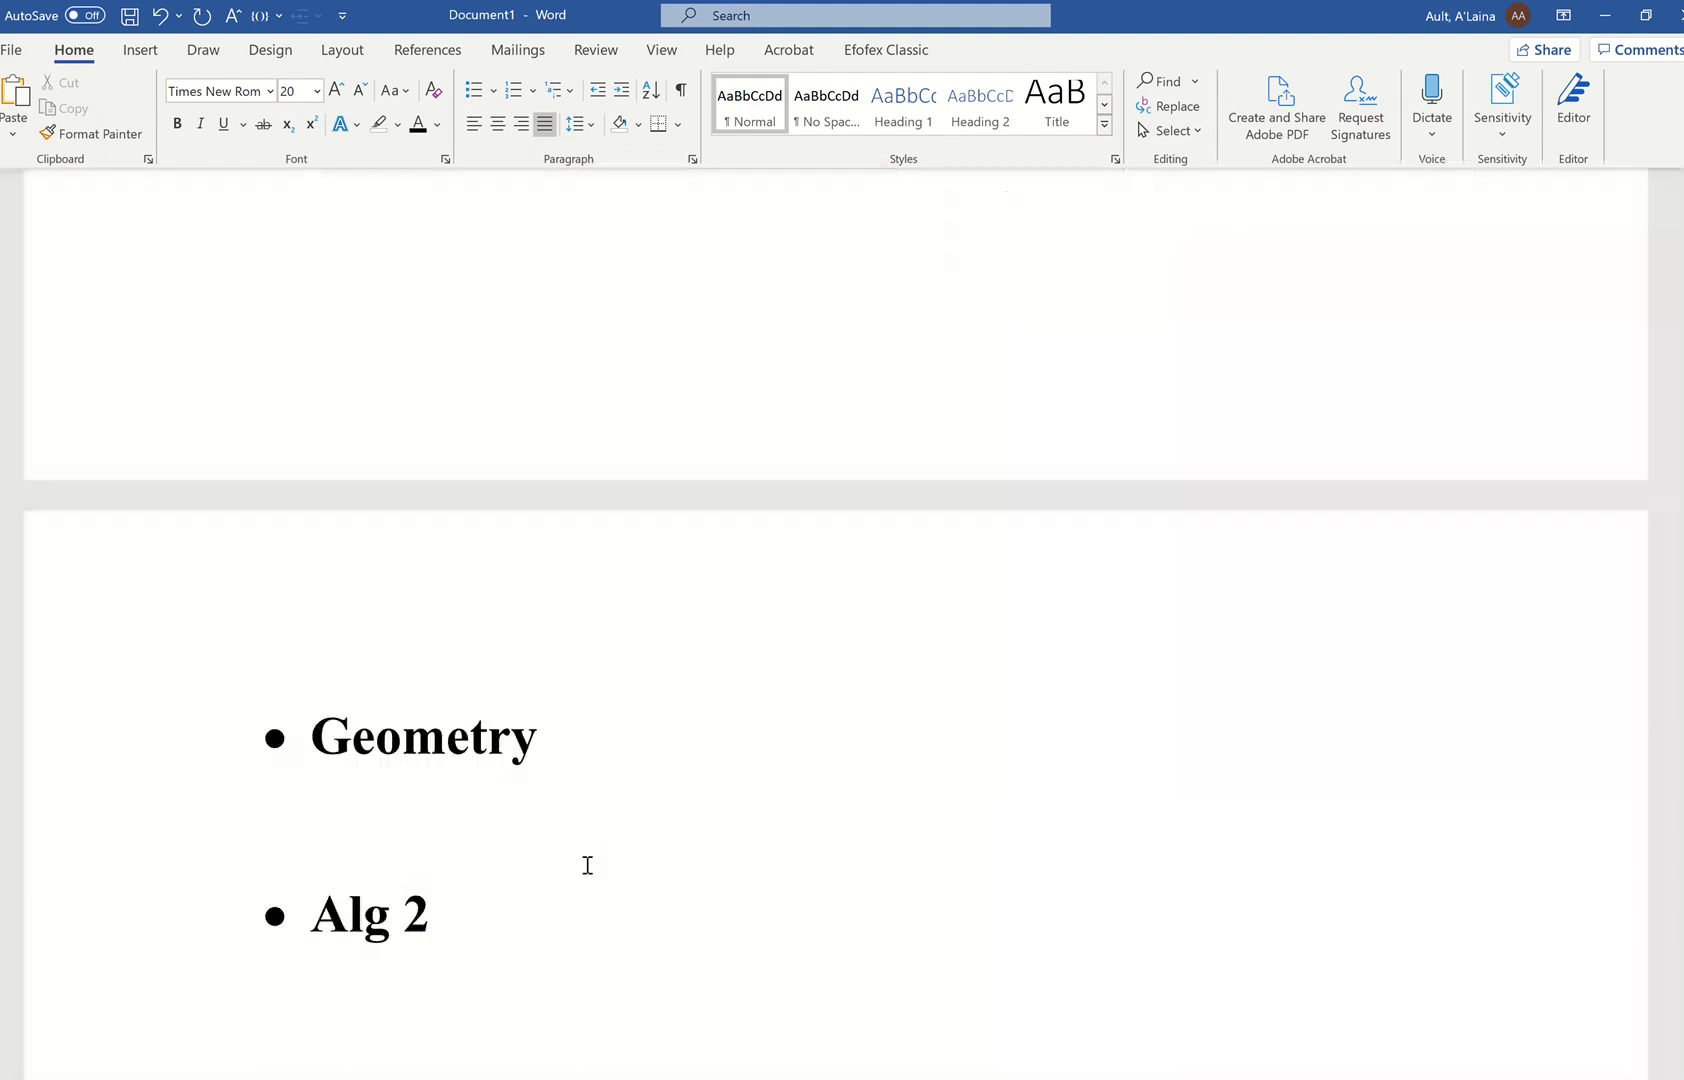
{"action": "left_click", "coordinate": [595, 730]}
{"action": "key", "text": "Return"}
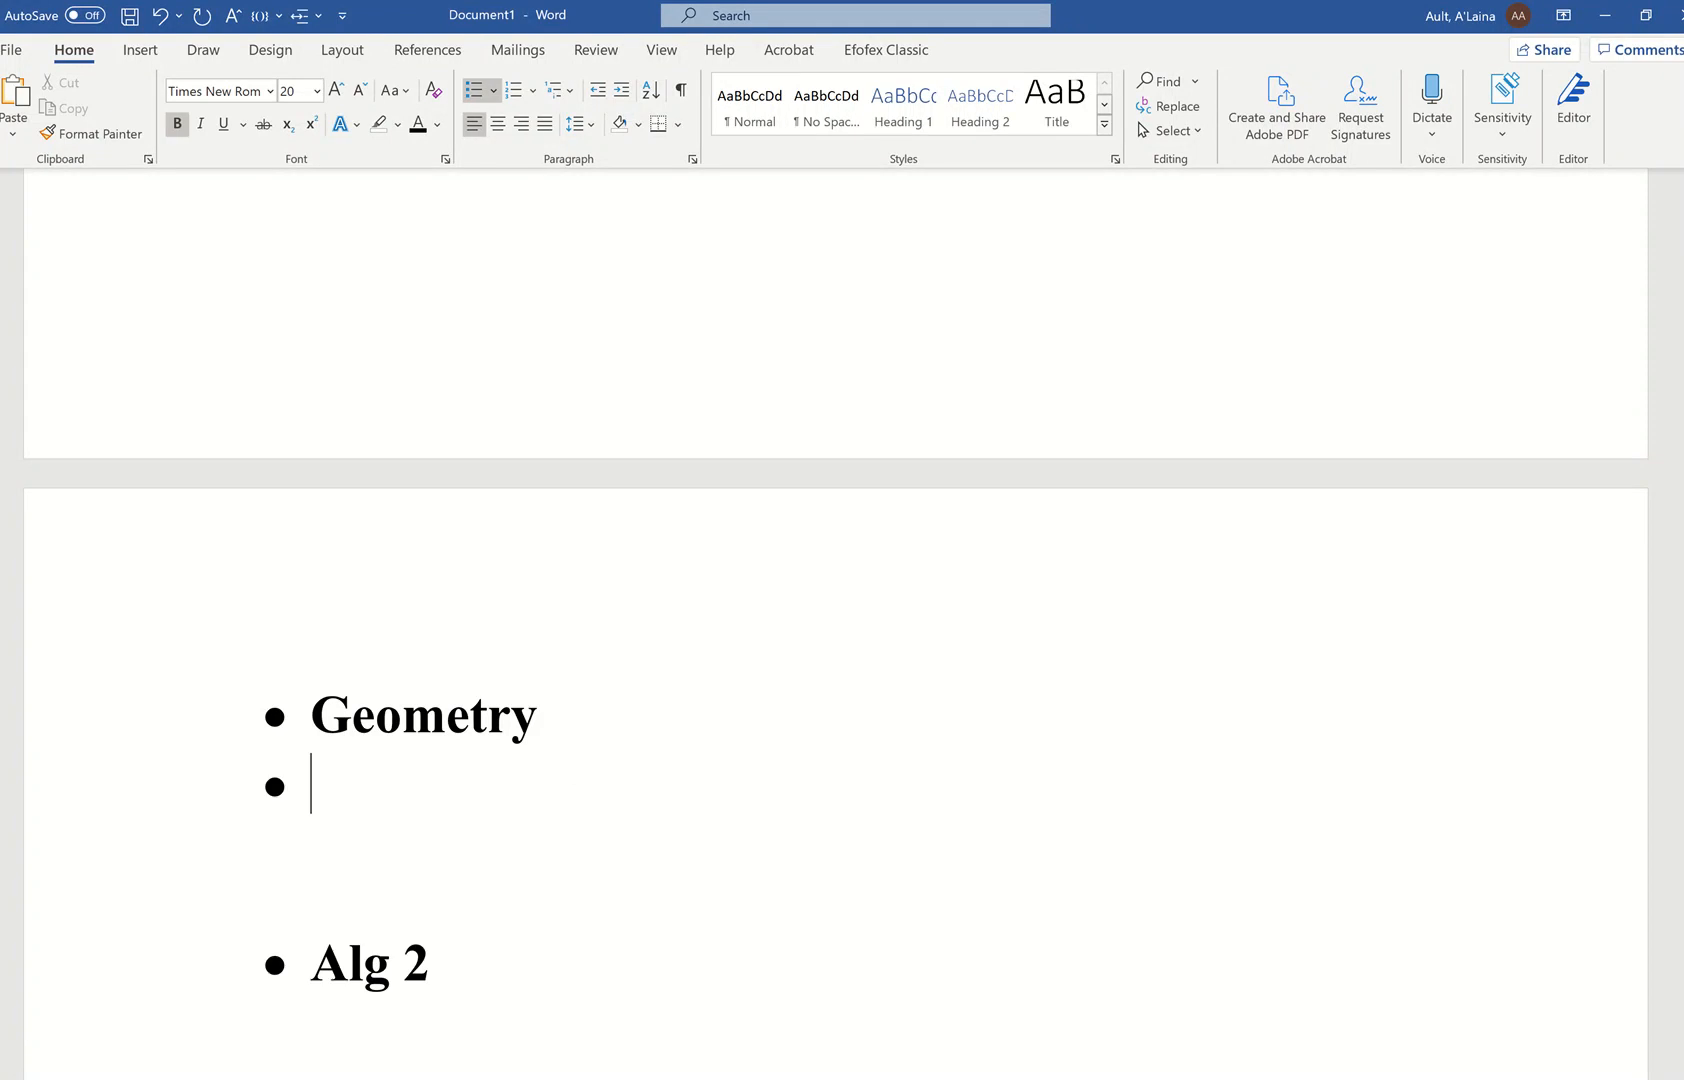
{"action": "key", "text": "BackSpace"}
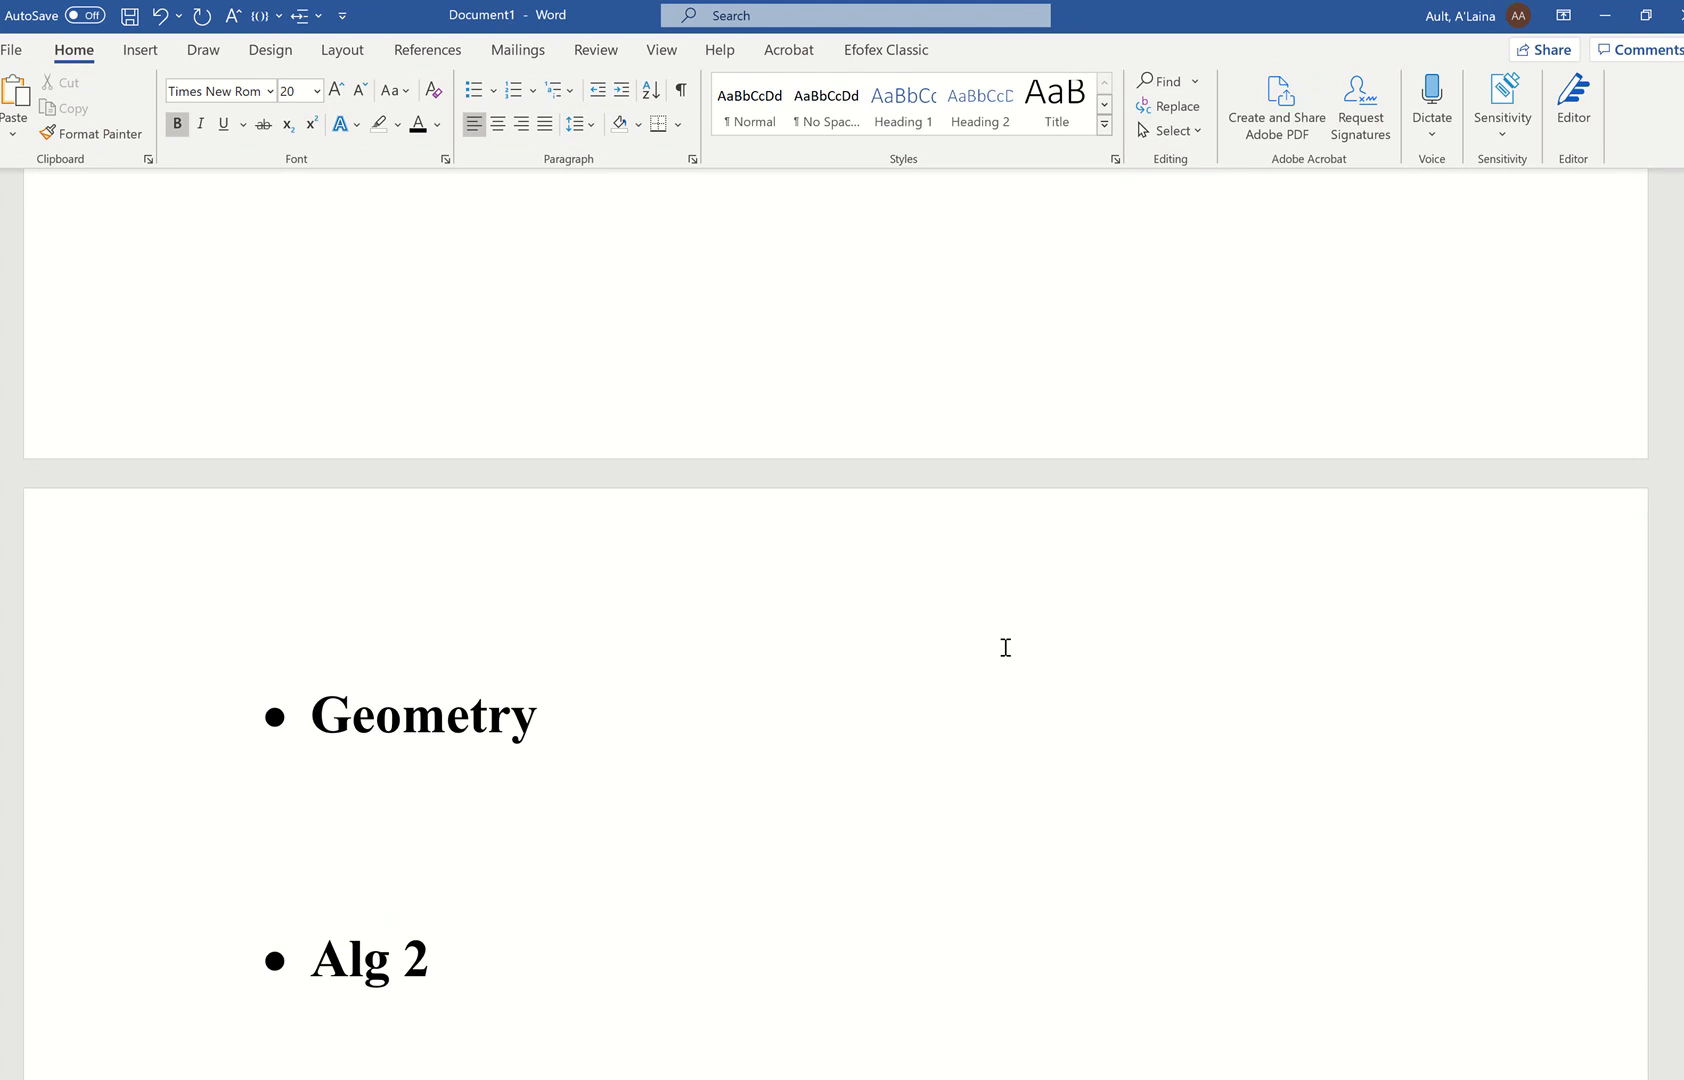
{"action": "key", "text": "alt+equal"}
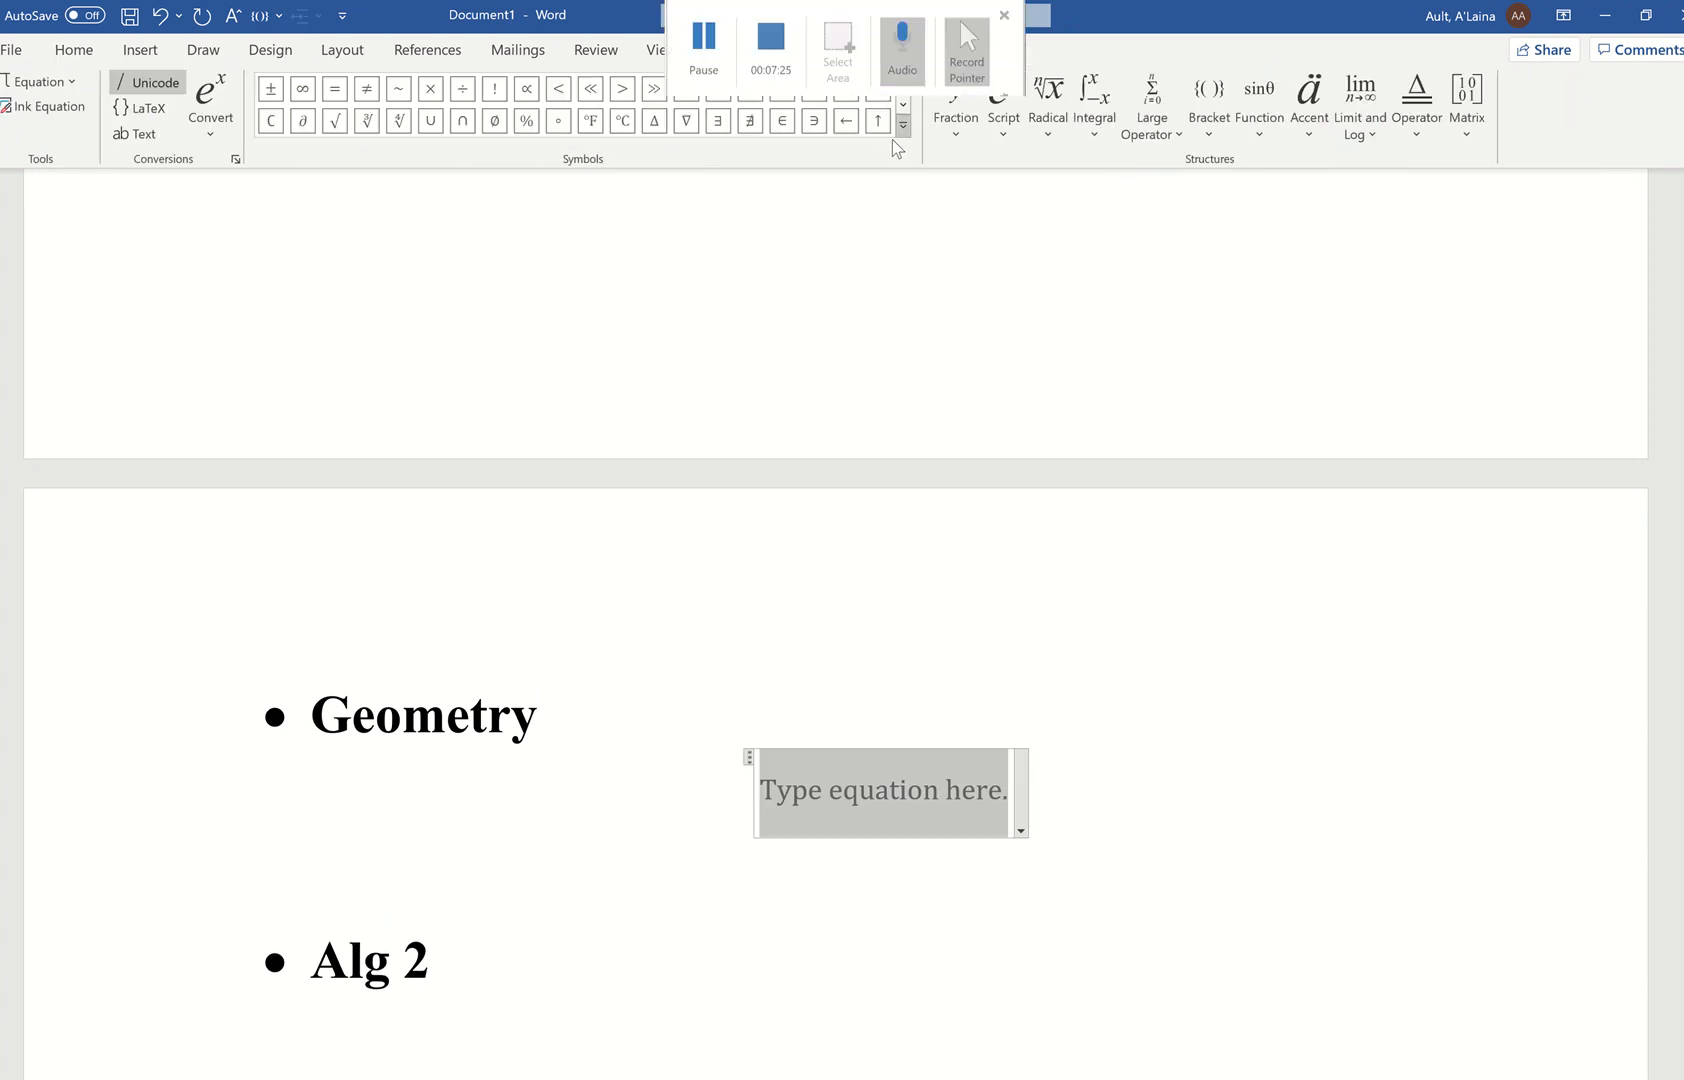
Step: Switch the equation symbol set from Basic Math to Geometry and return to the empty equation below the Geometry heading
{"action": "left_click", "coordinate": [903, 128]}
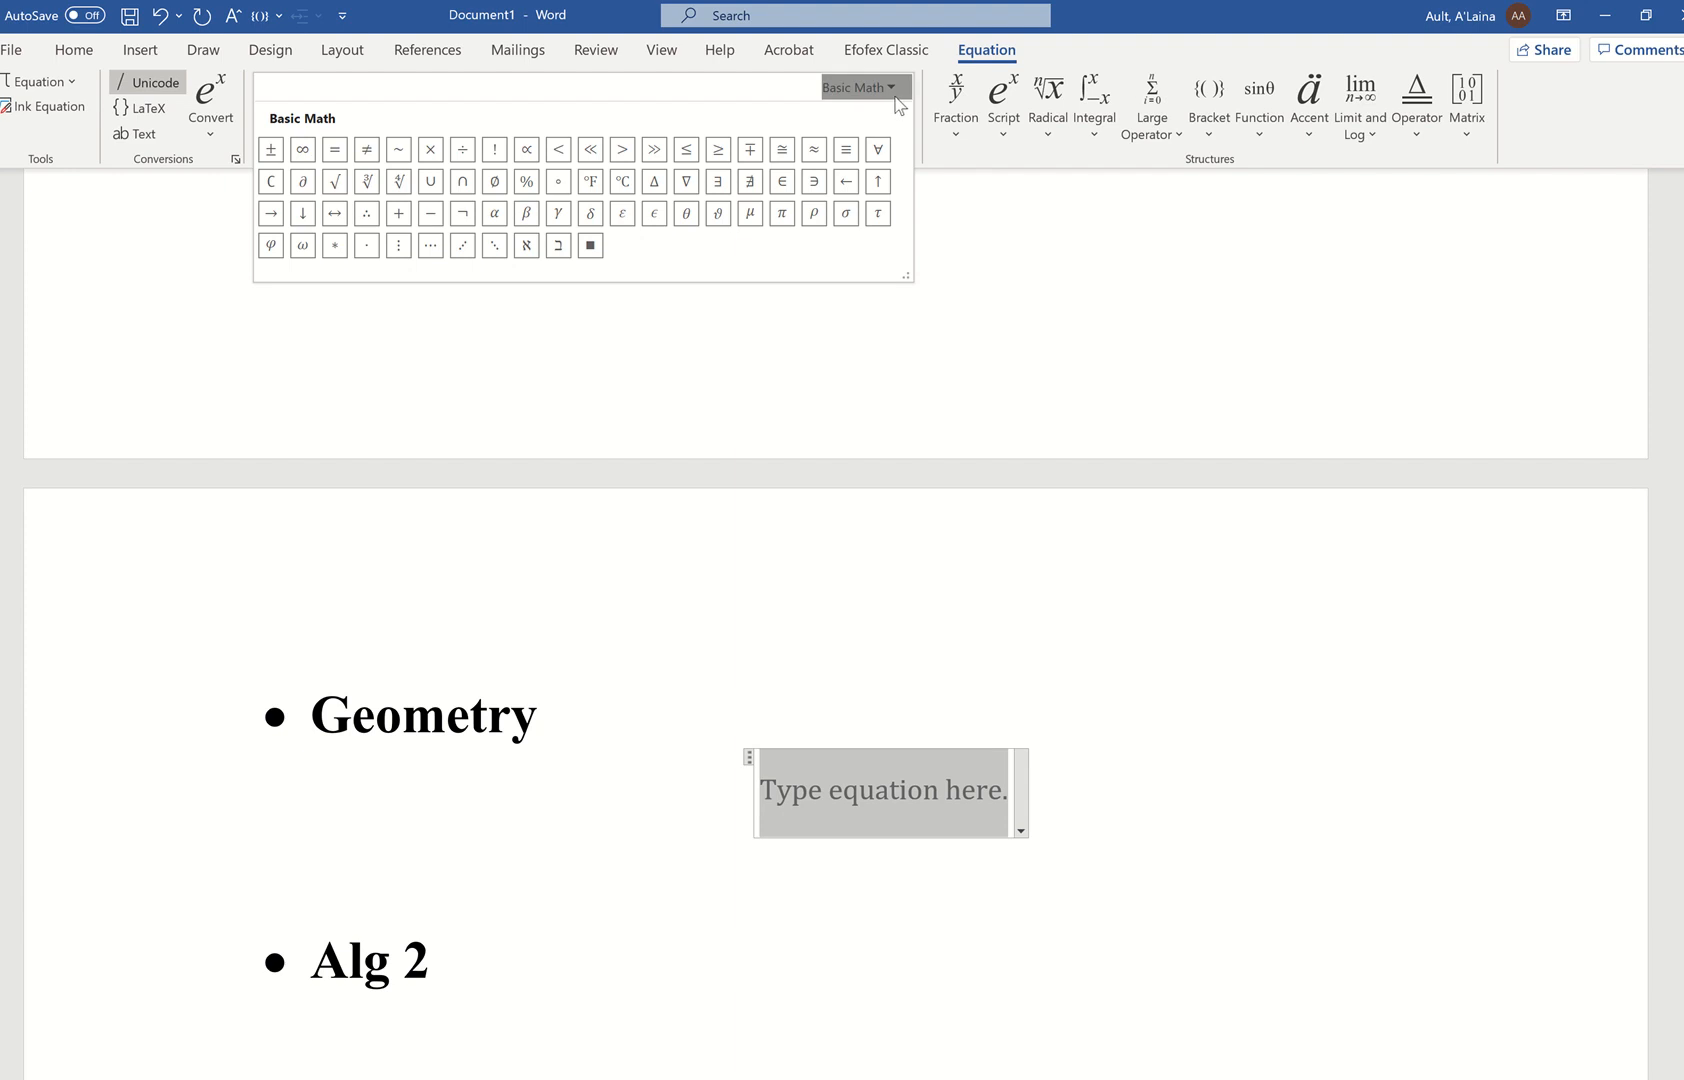
{"action": "left_click", "coordinate": [890, 96]}
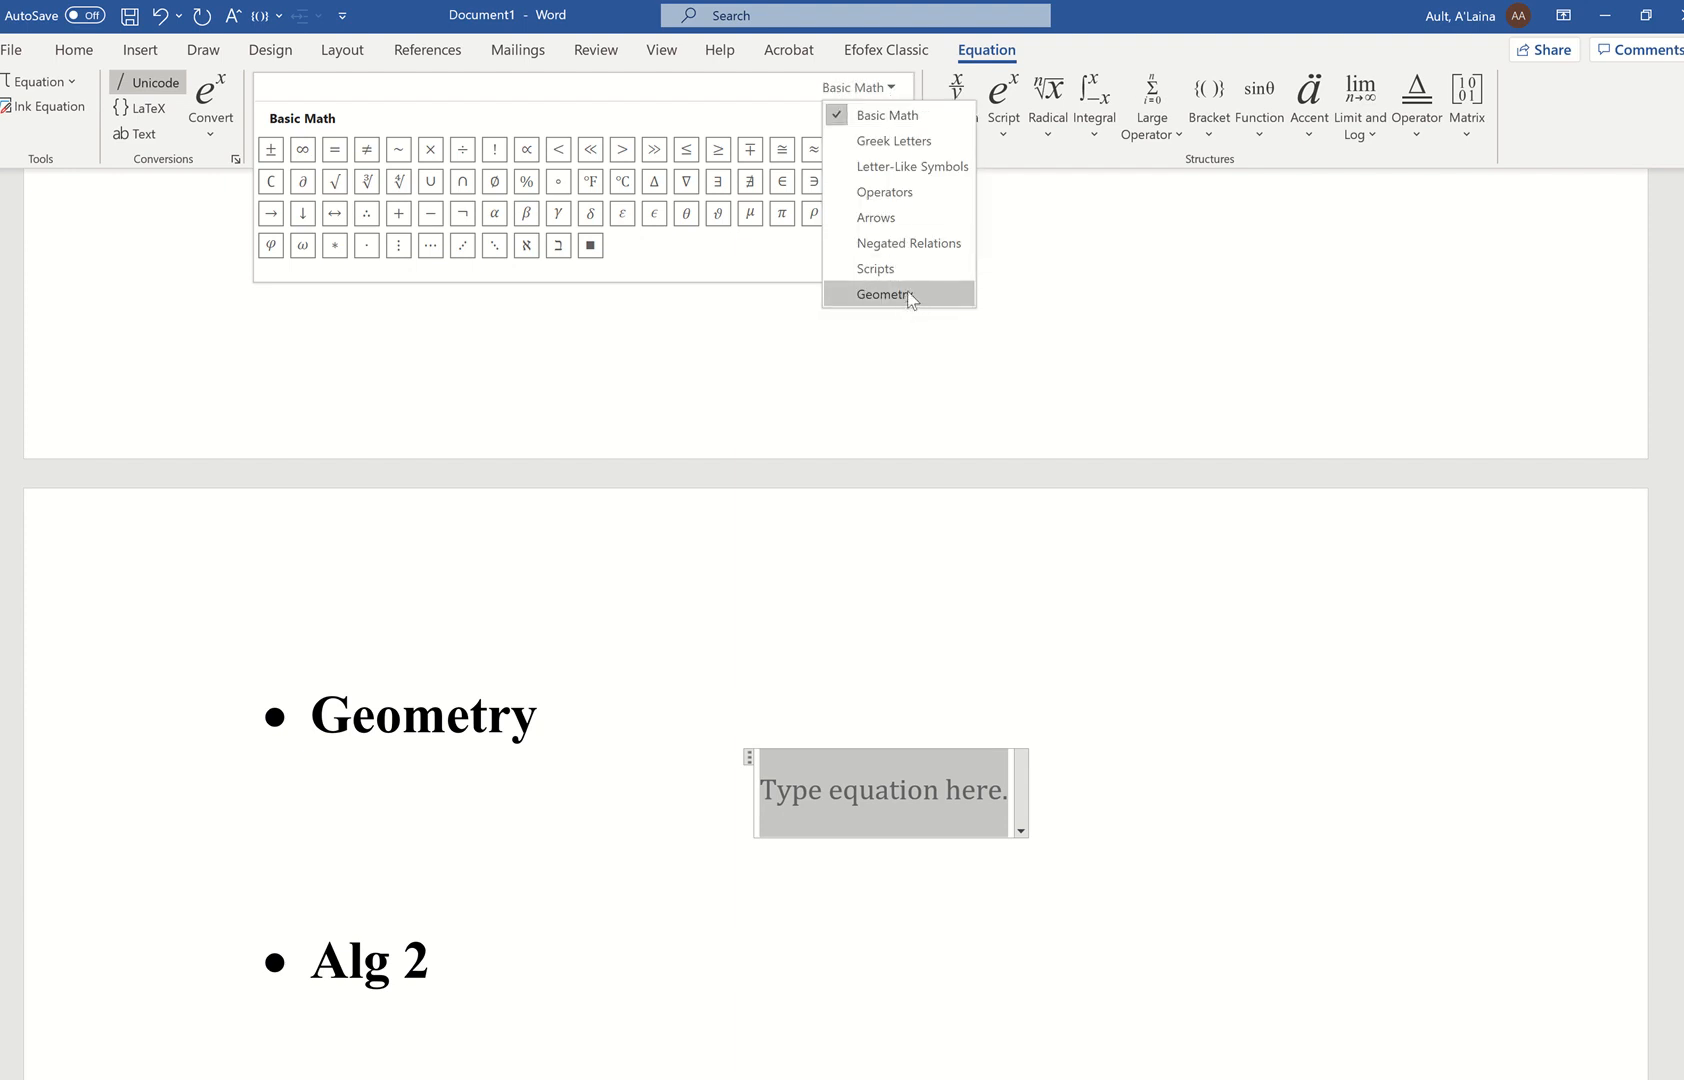
{"action": "left_click", "coordinate": [910, 298]}
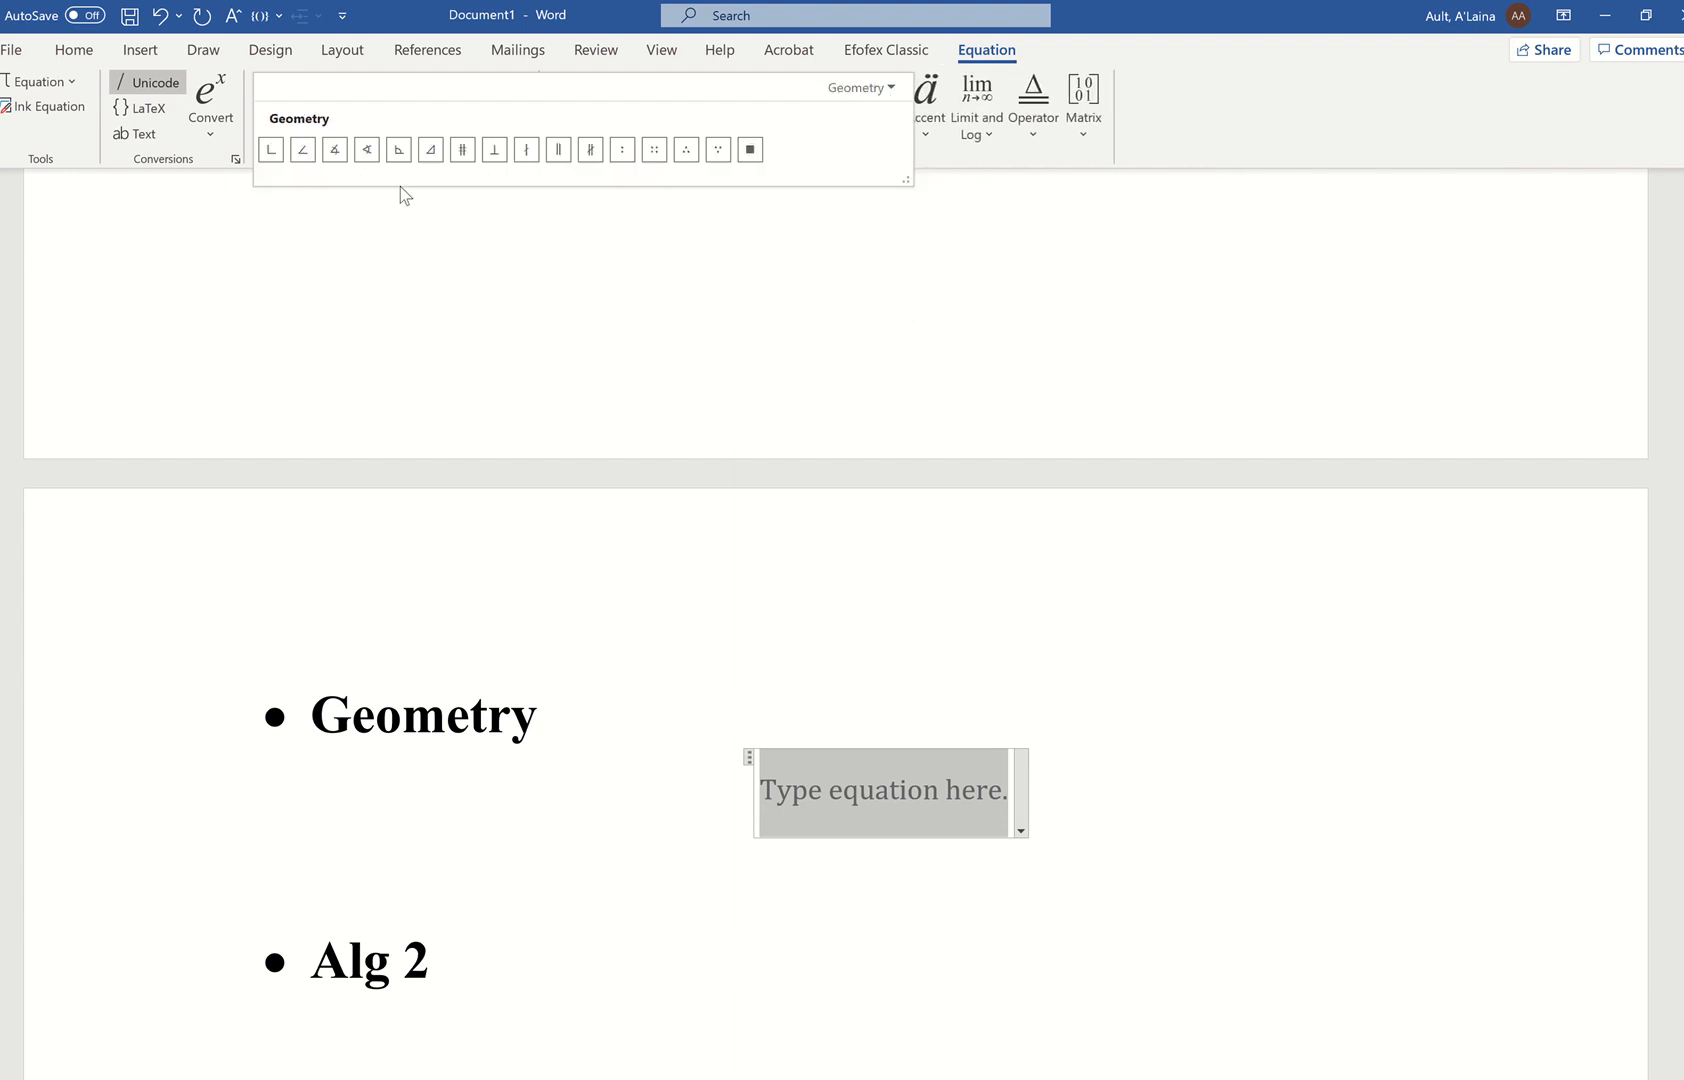
{"action": "left_click", "coordinate": [970, 815]}
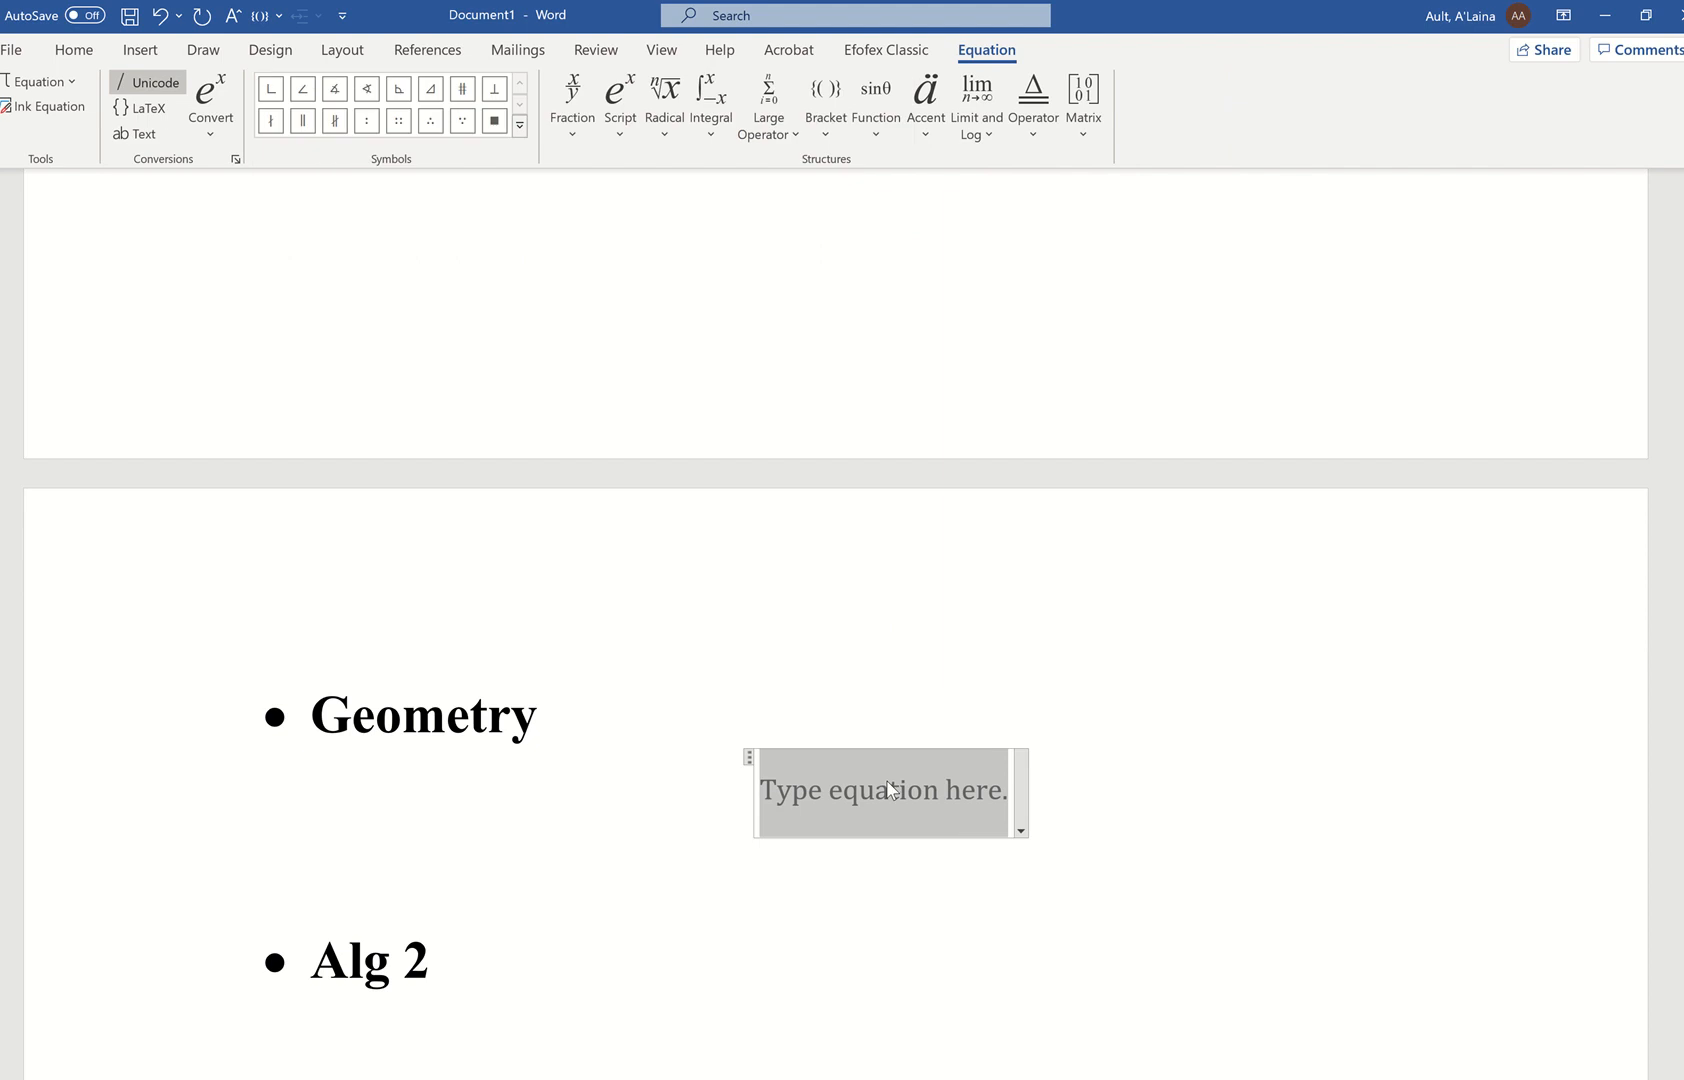
{"action": "type", "text": "m"}
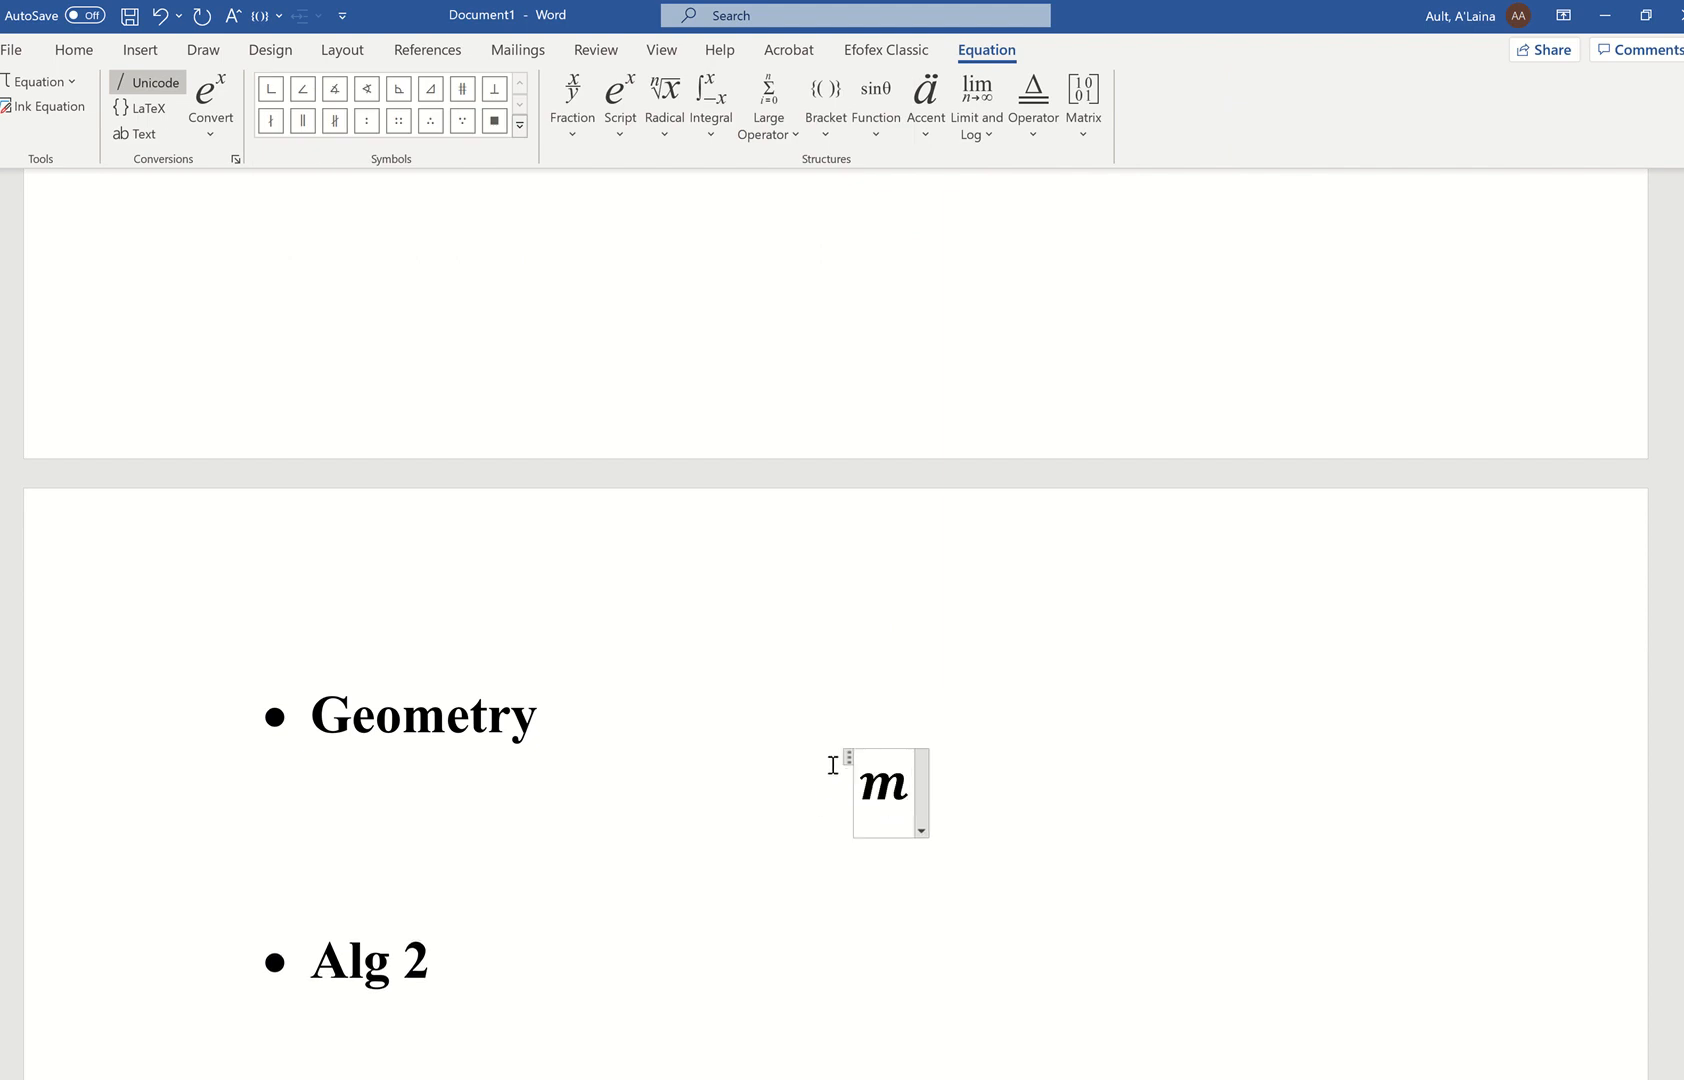
{"action": "key", "text": "BackSpace"}
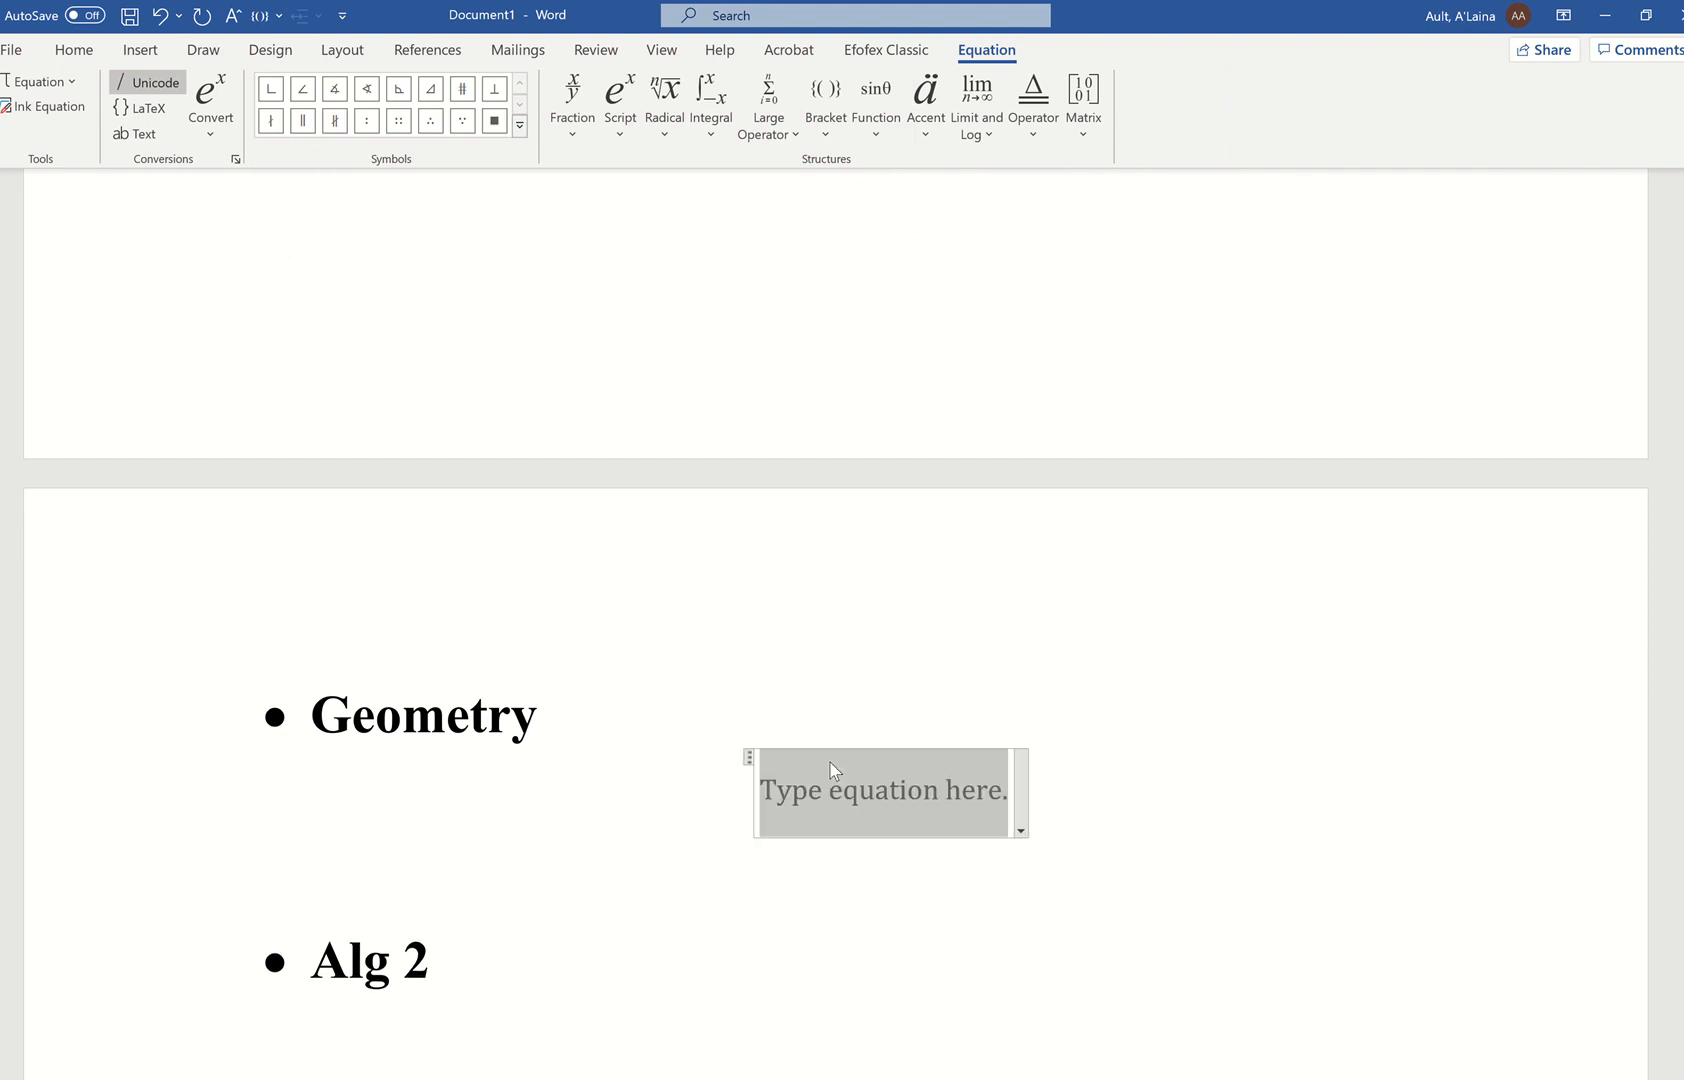
{"action": "type", "text": "b"}
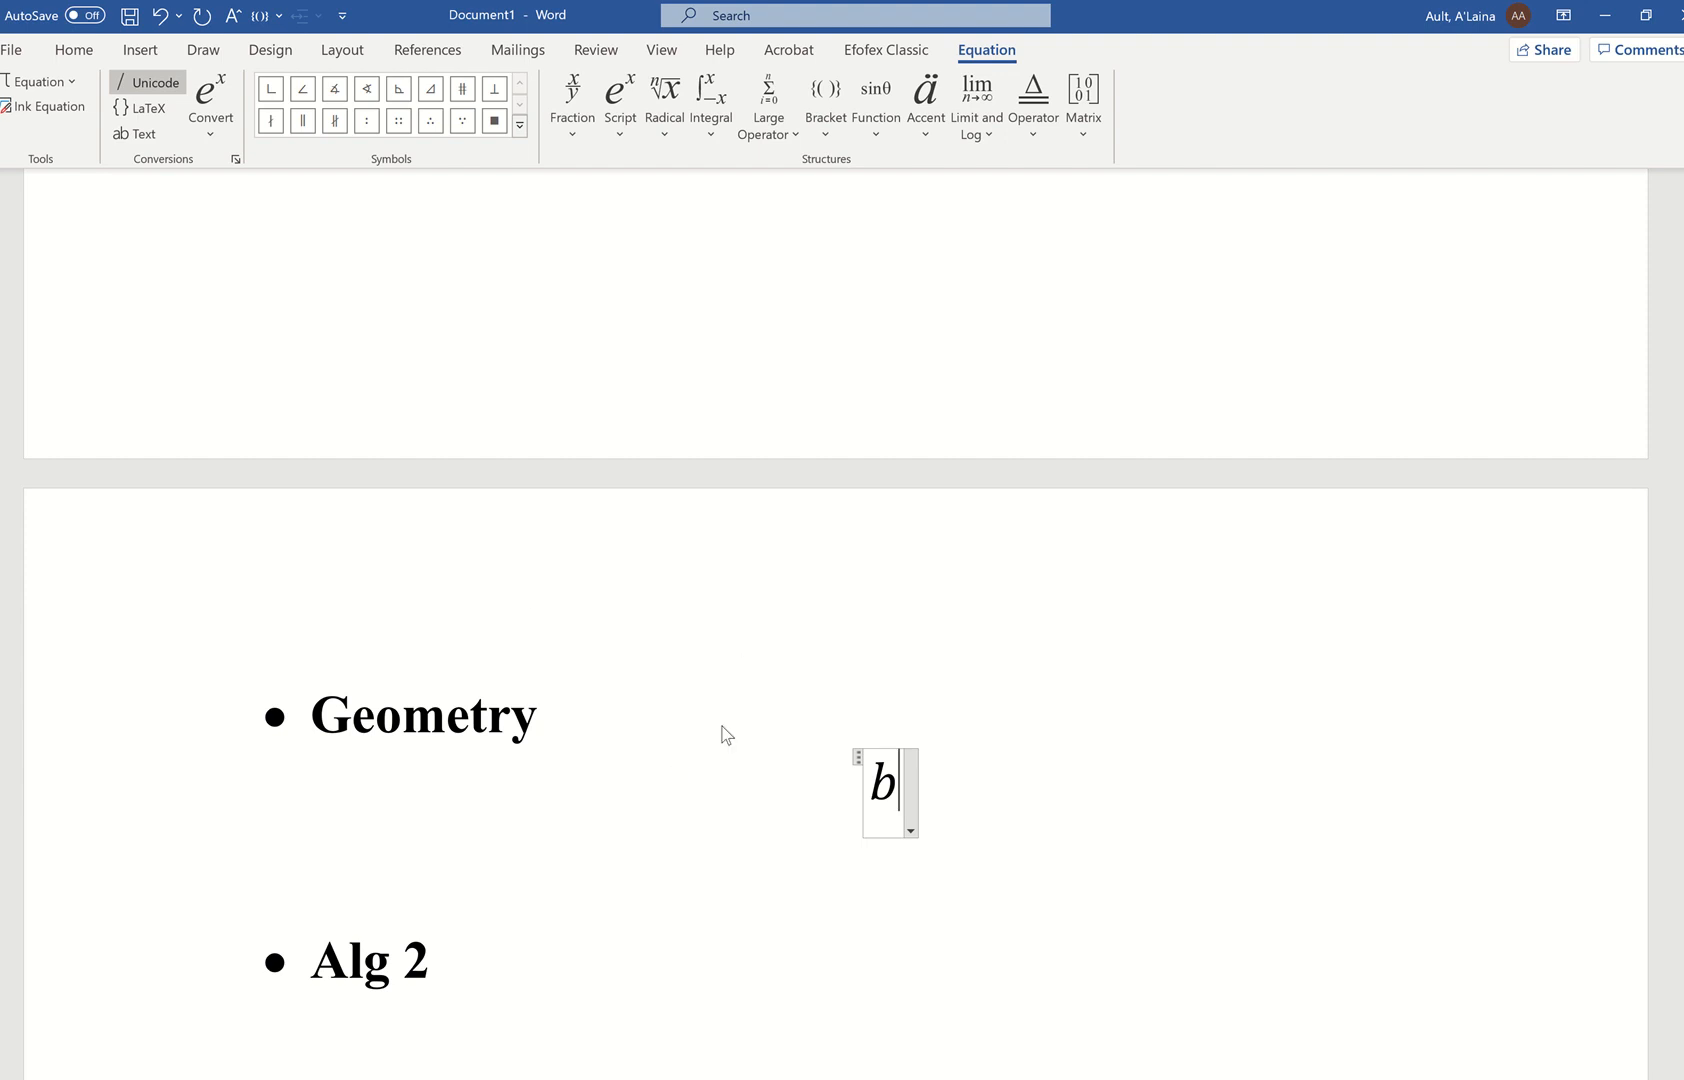
{"action": "key", "text": "BackSpace"}
{"action": "type", "text": "m"}
{"action": "key", "text": "BackSpace"}
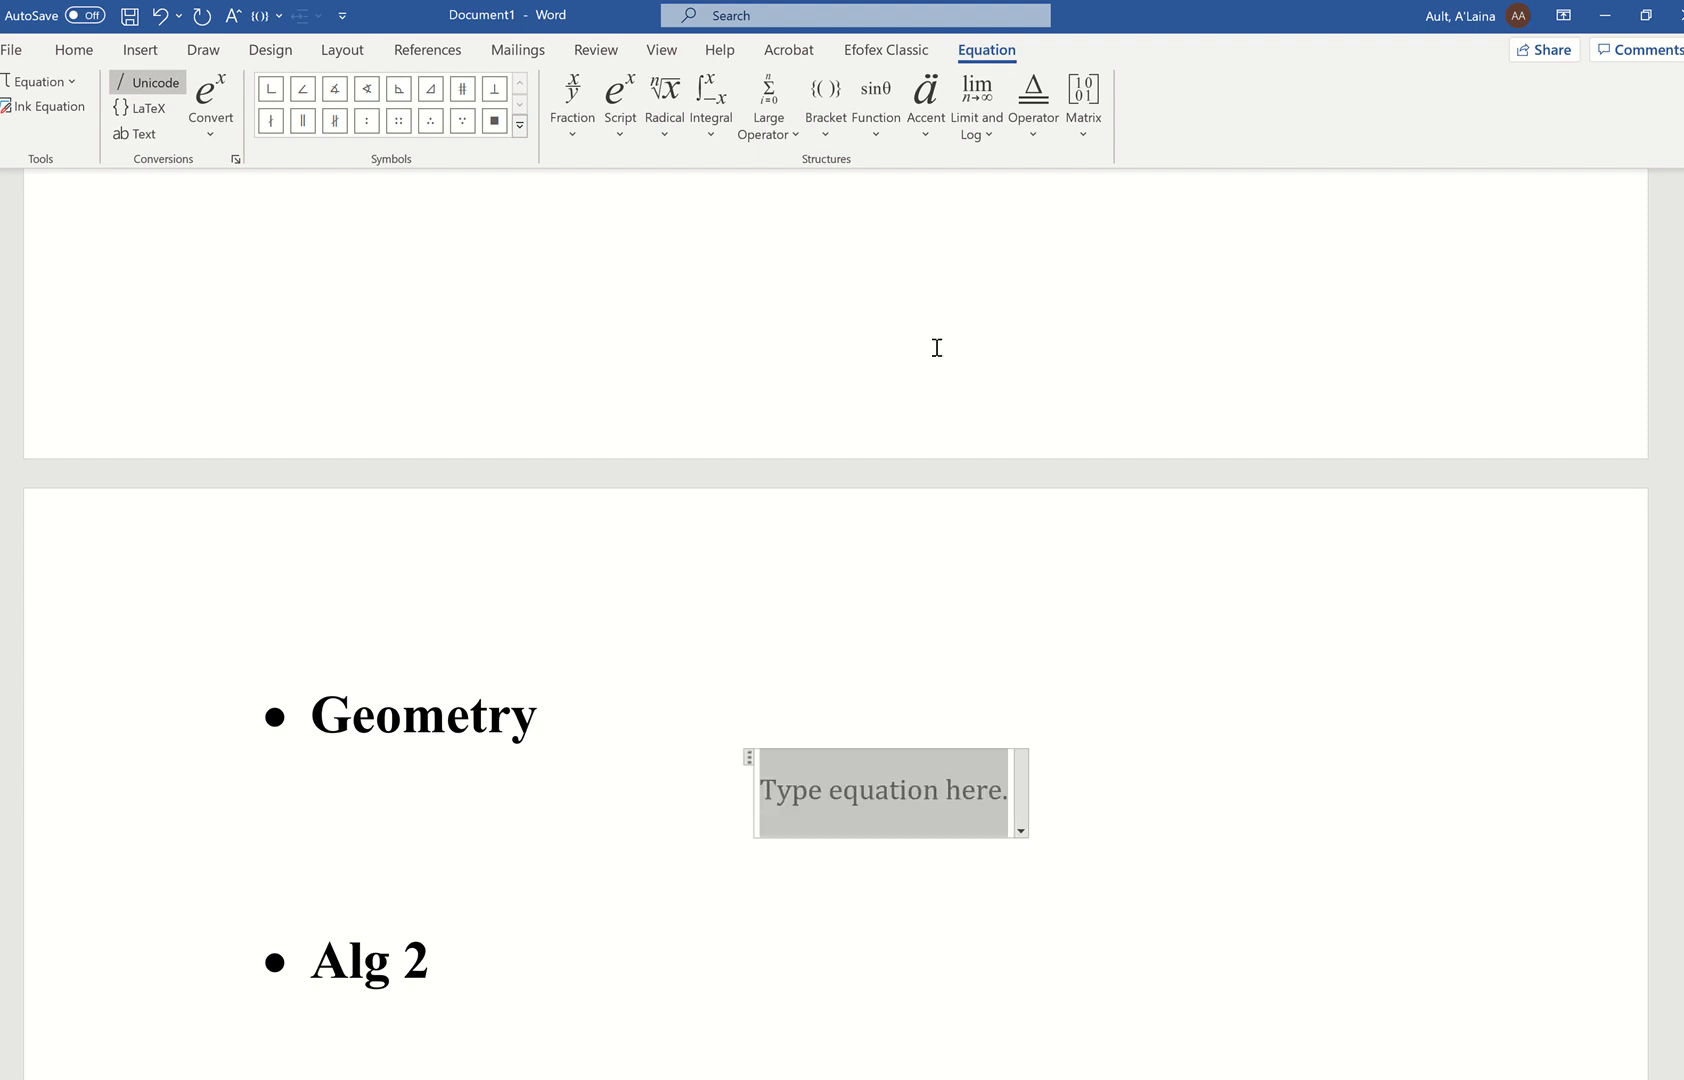
Step: Enter m∠ABC = 30 in the empty equation below the Geometry heading, using the angle symbol
{"action": "type", "text": "m"}
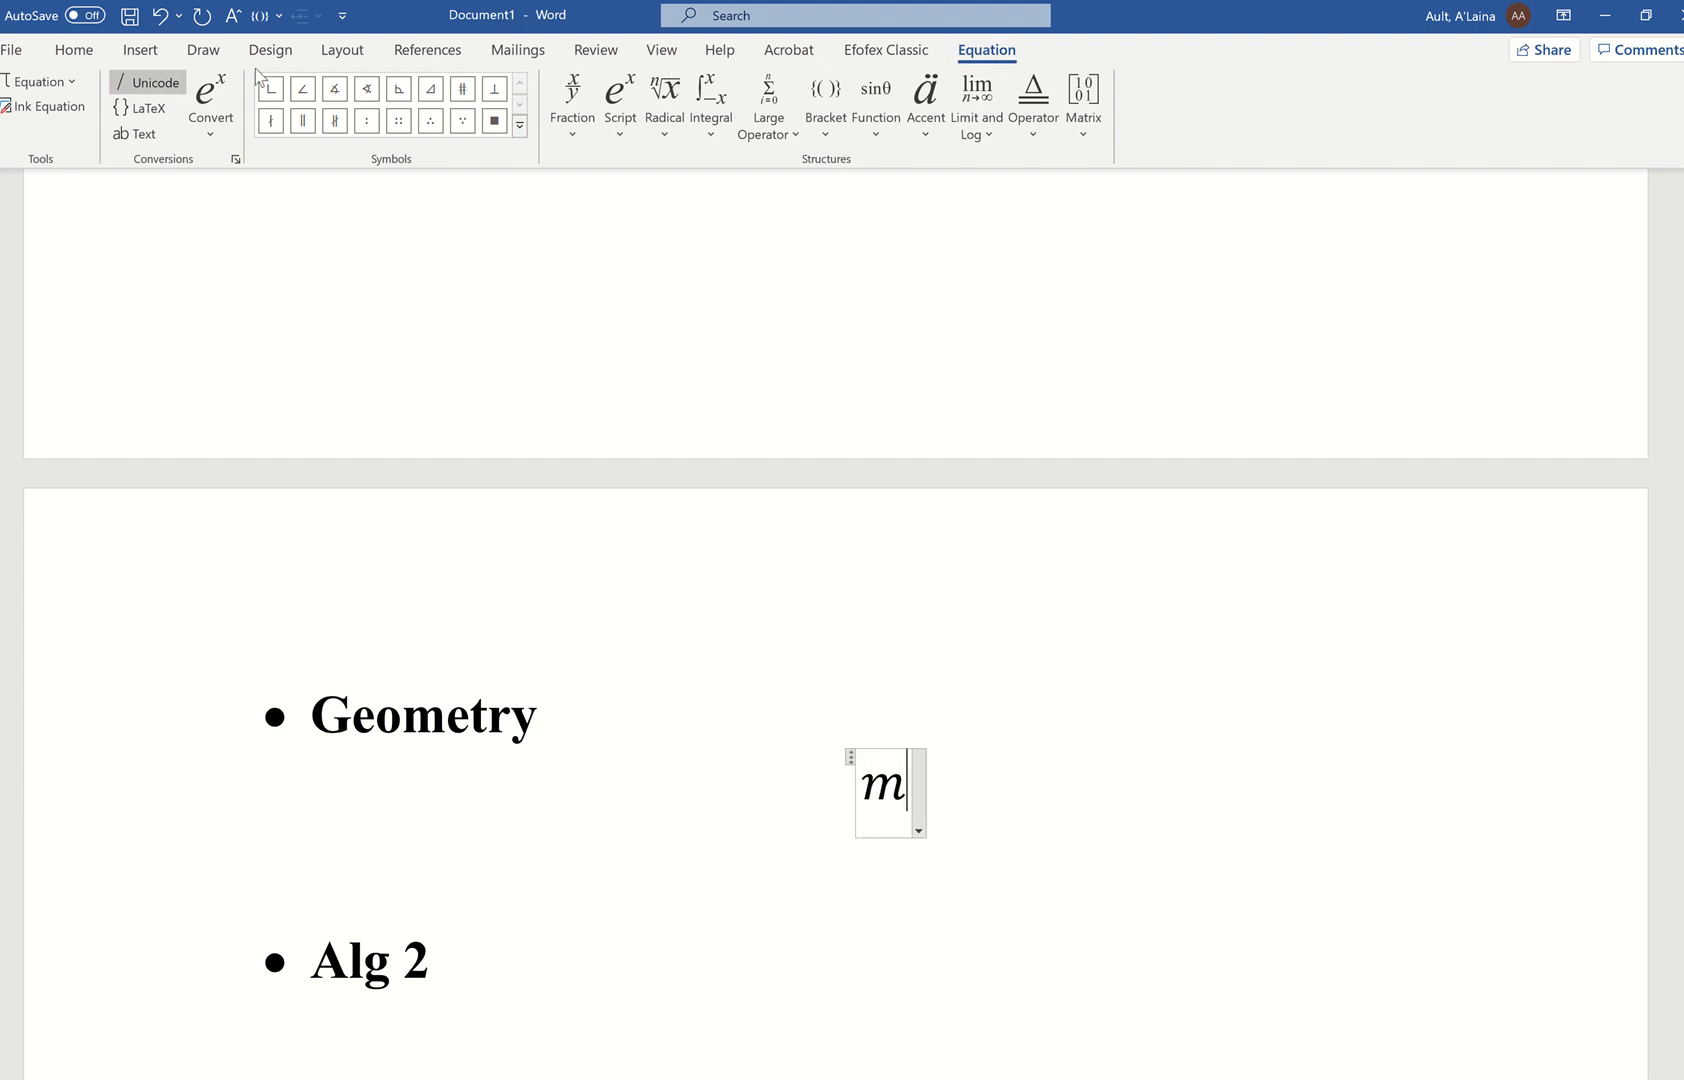
{"action": "left_click", "coordinate": [303, 92]}
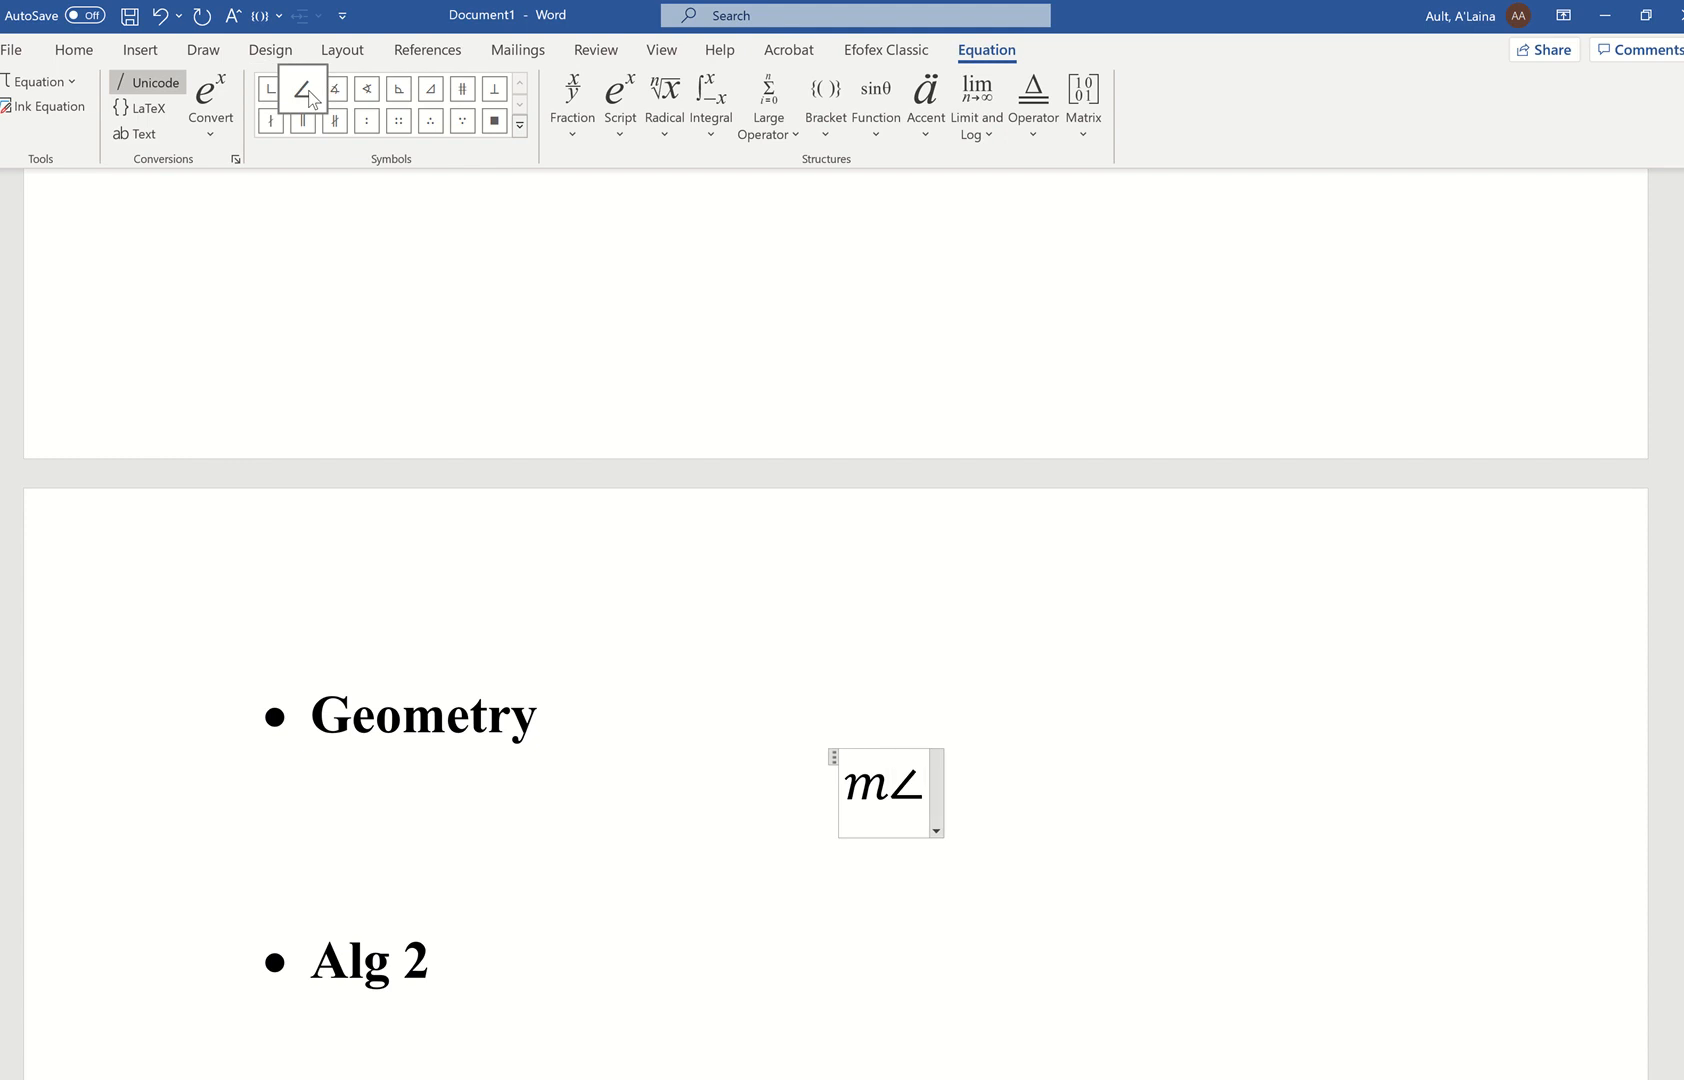
{"action": "type", "text": "ABC "}
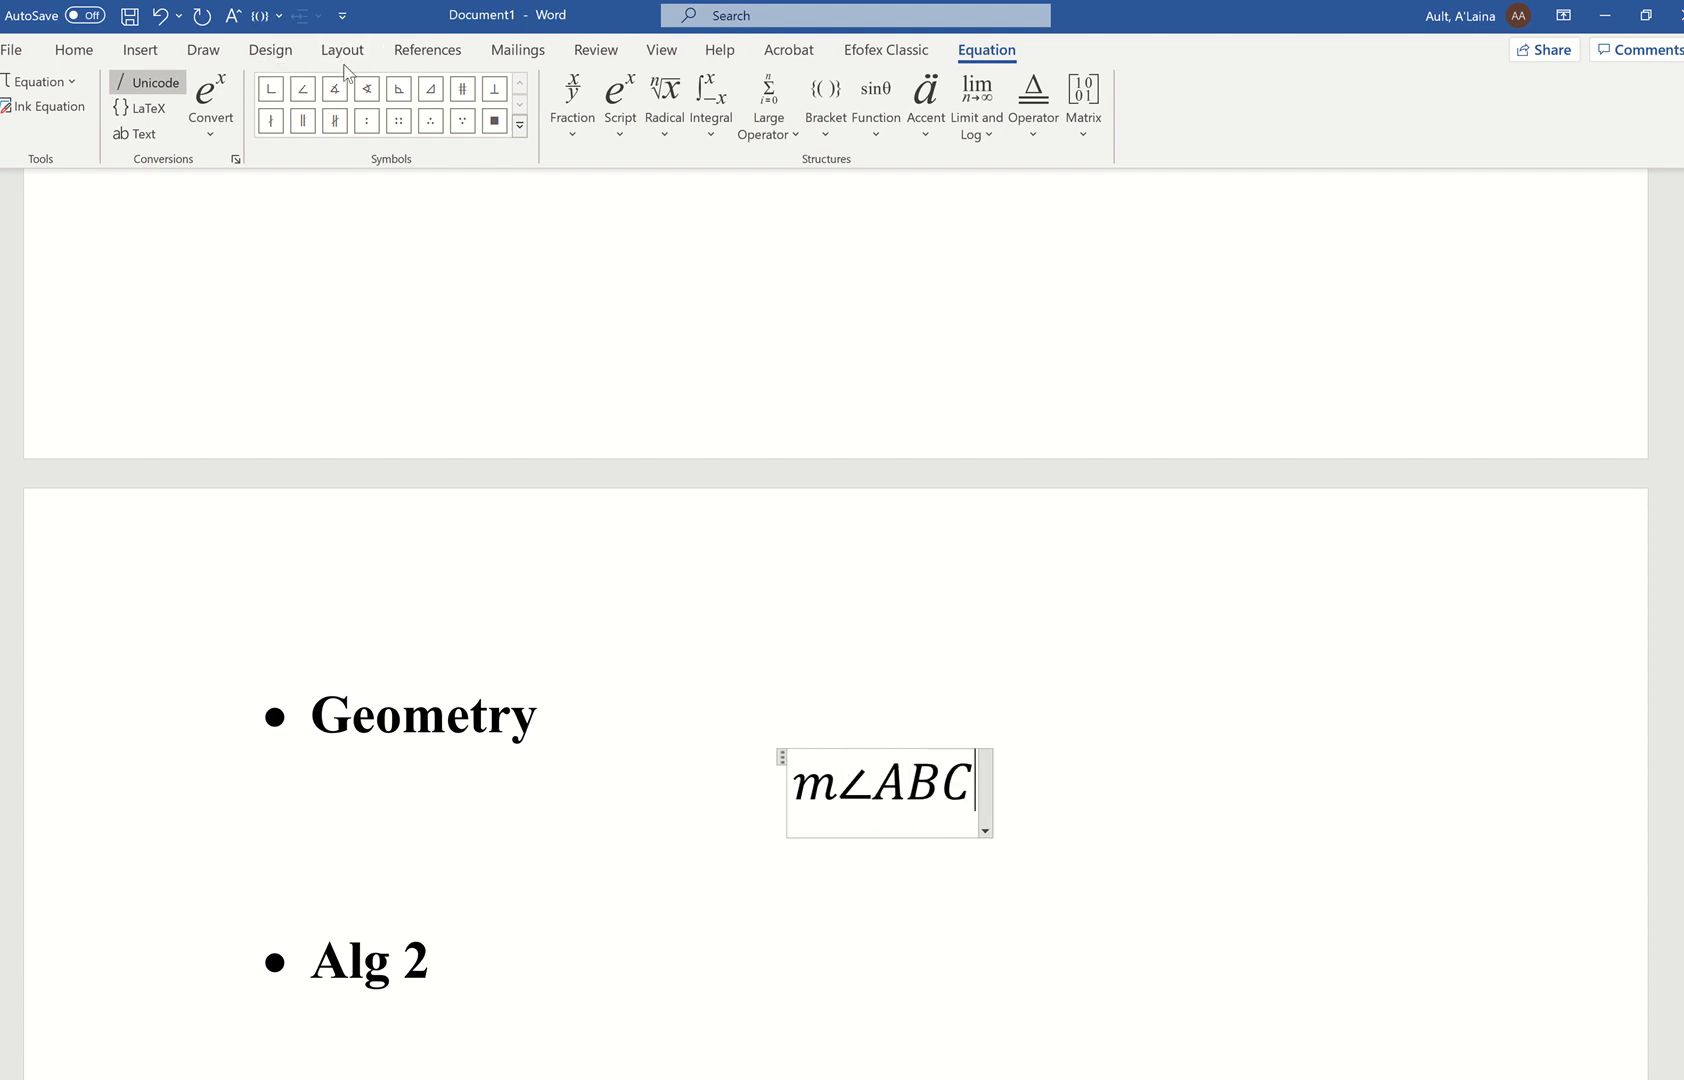
{"action": "type", "text": "= 30"}
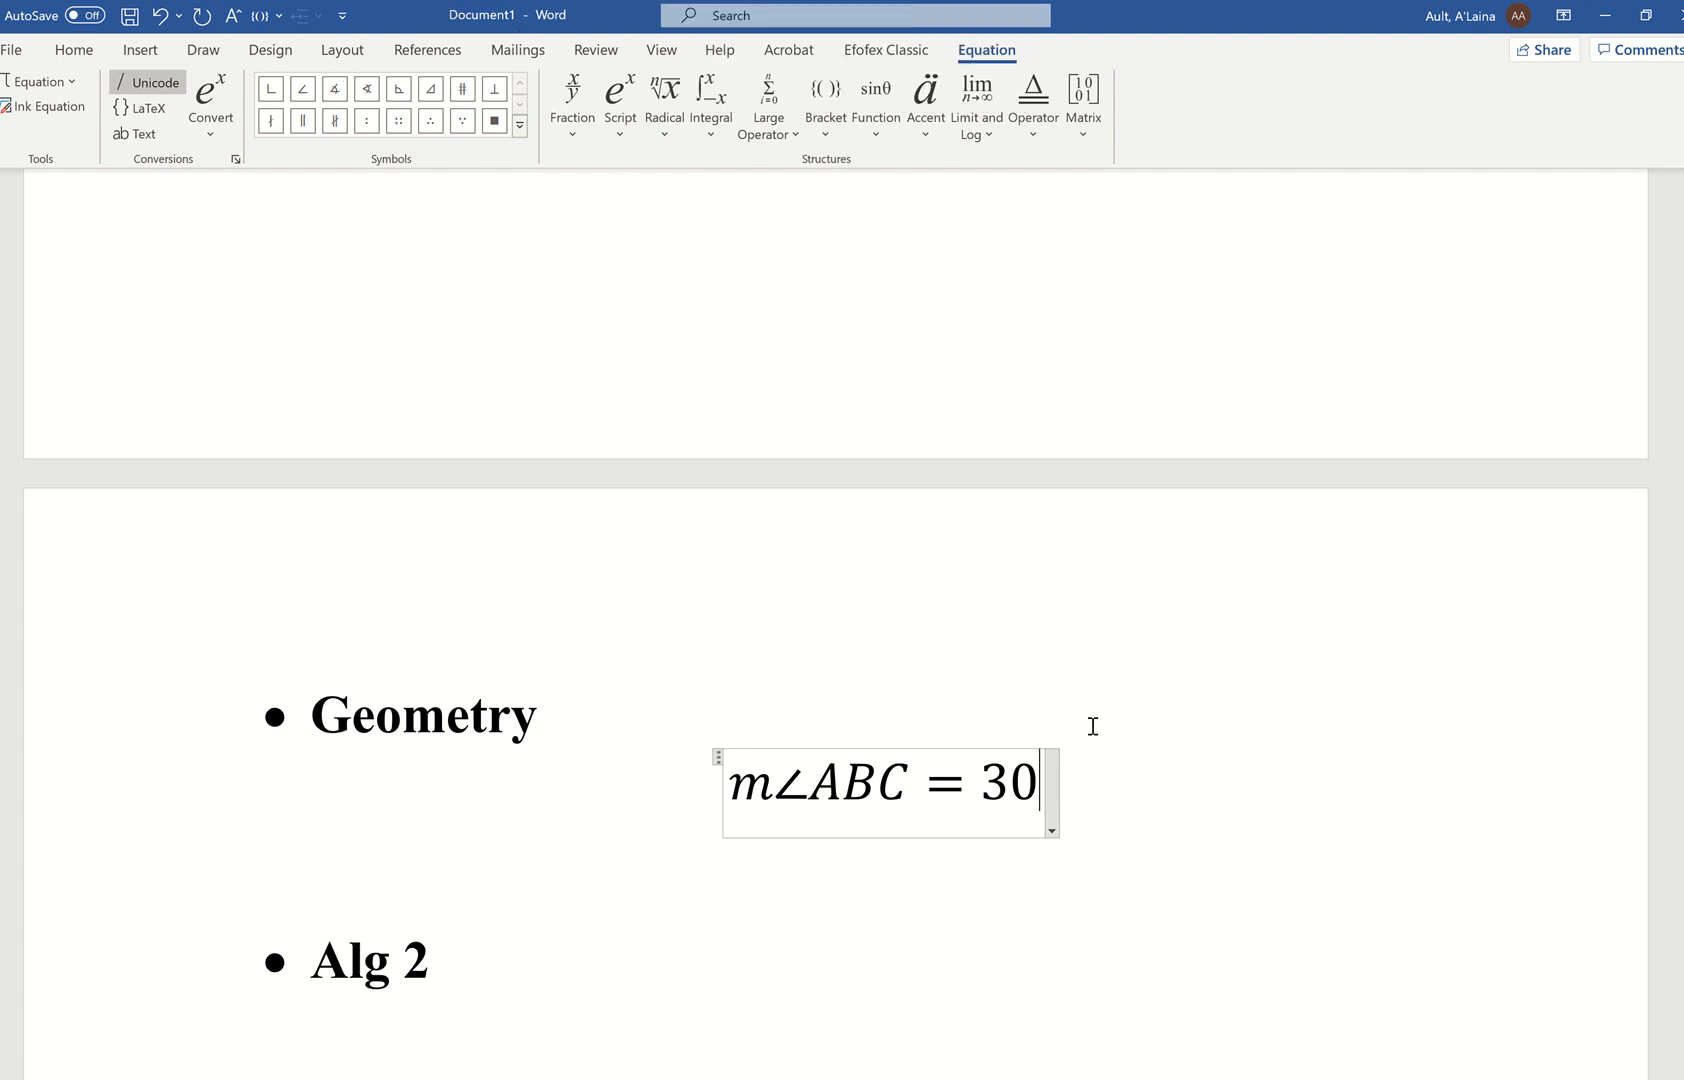
Step: Append ; ∠D = 45° to the Geometry equation, taking the degree symbol from the Basic Math symbol set
{"action": "type", "text": ";"}
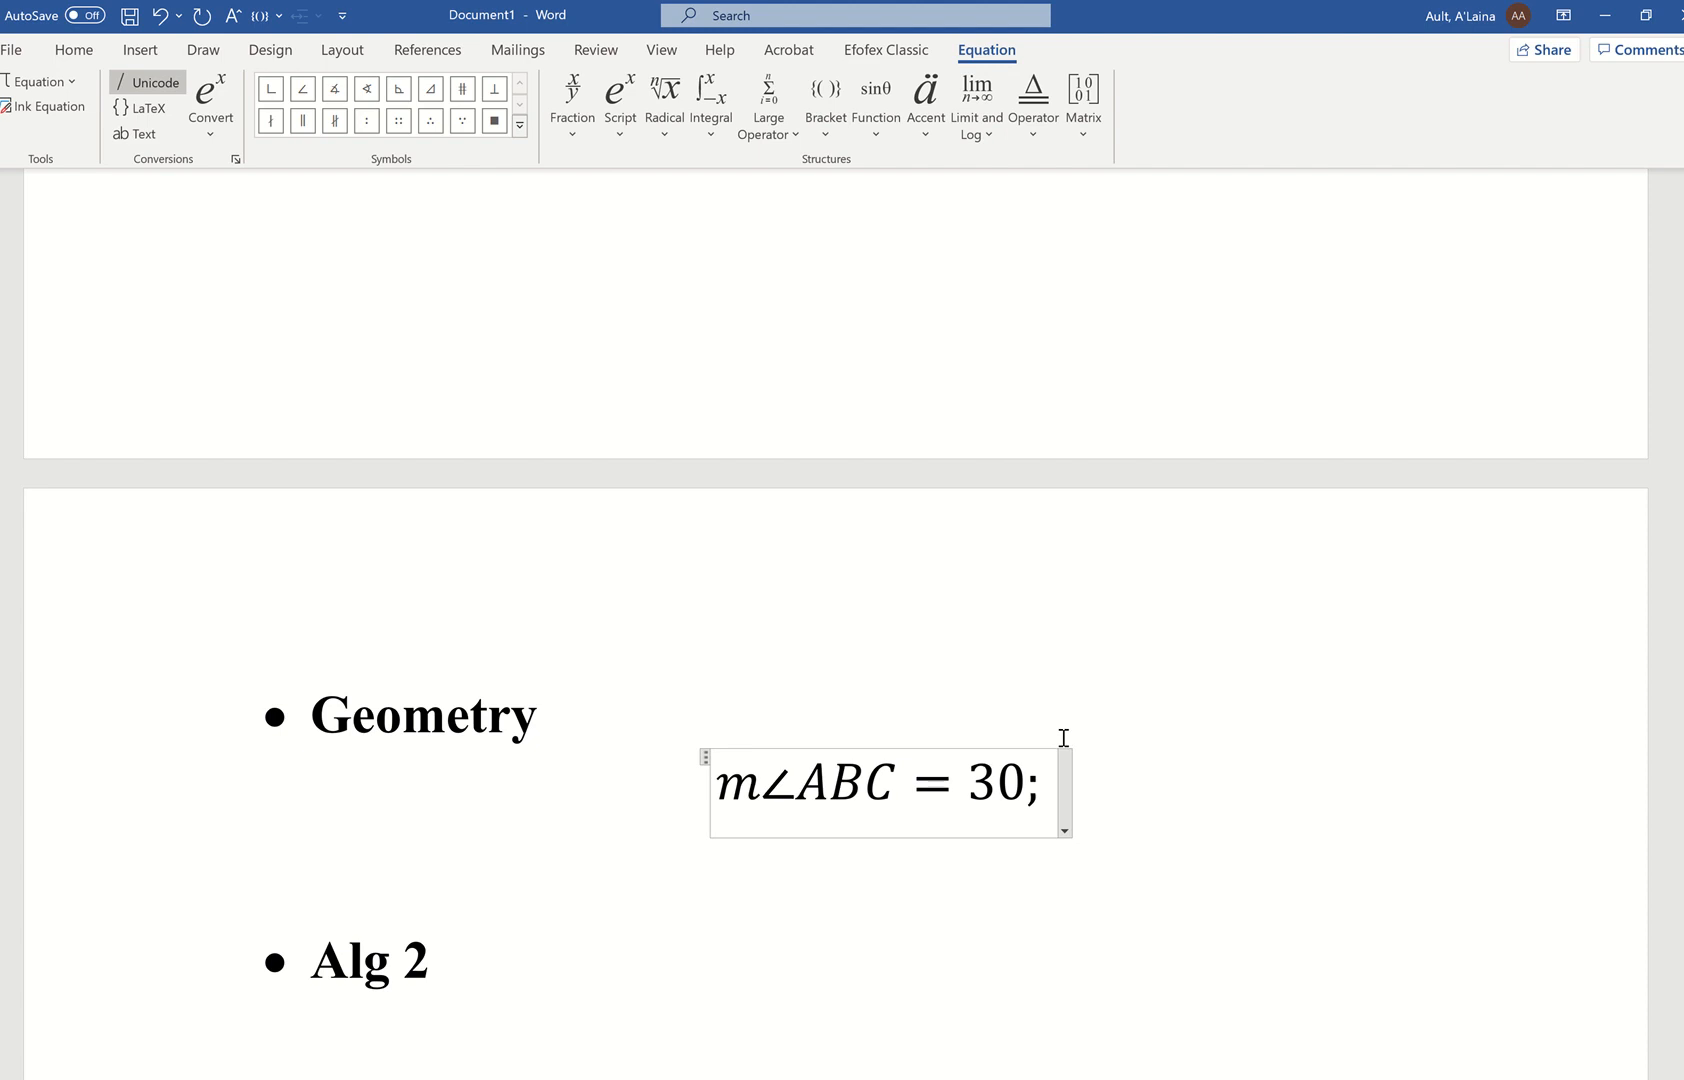
{"action": "left_click", "coordinate": [304, 89]}
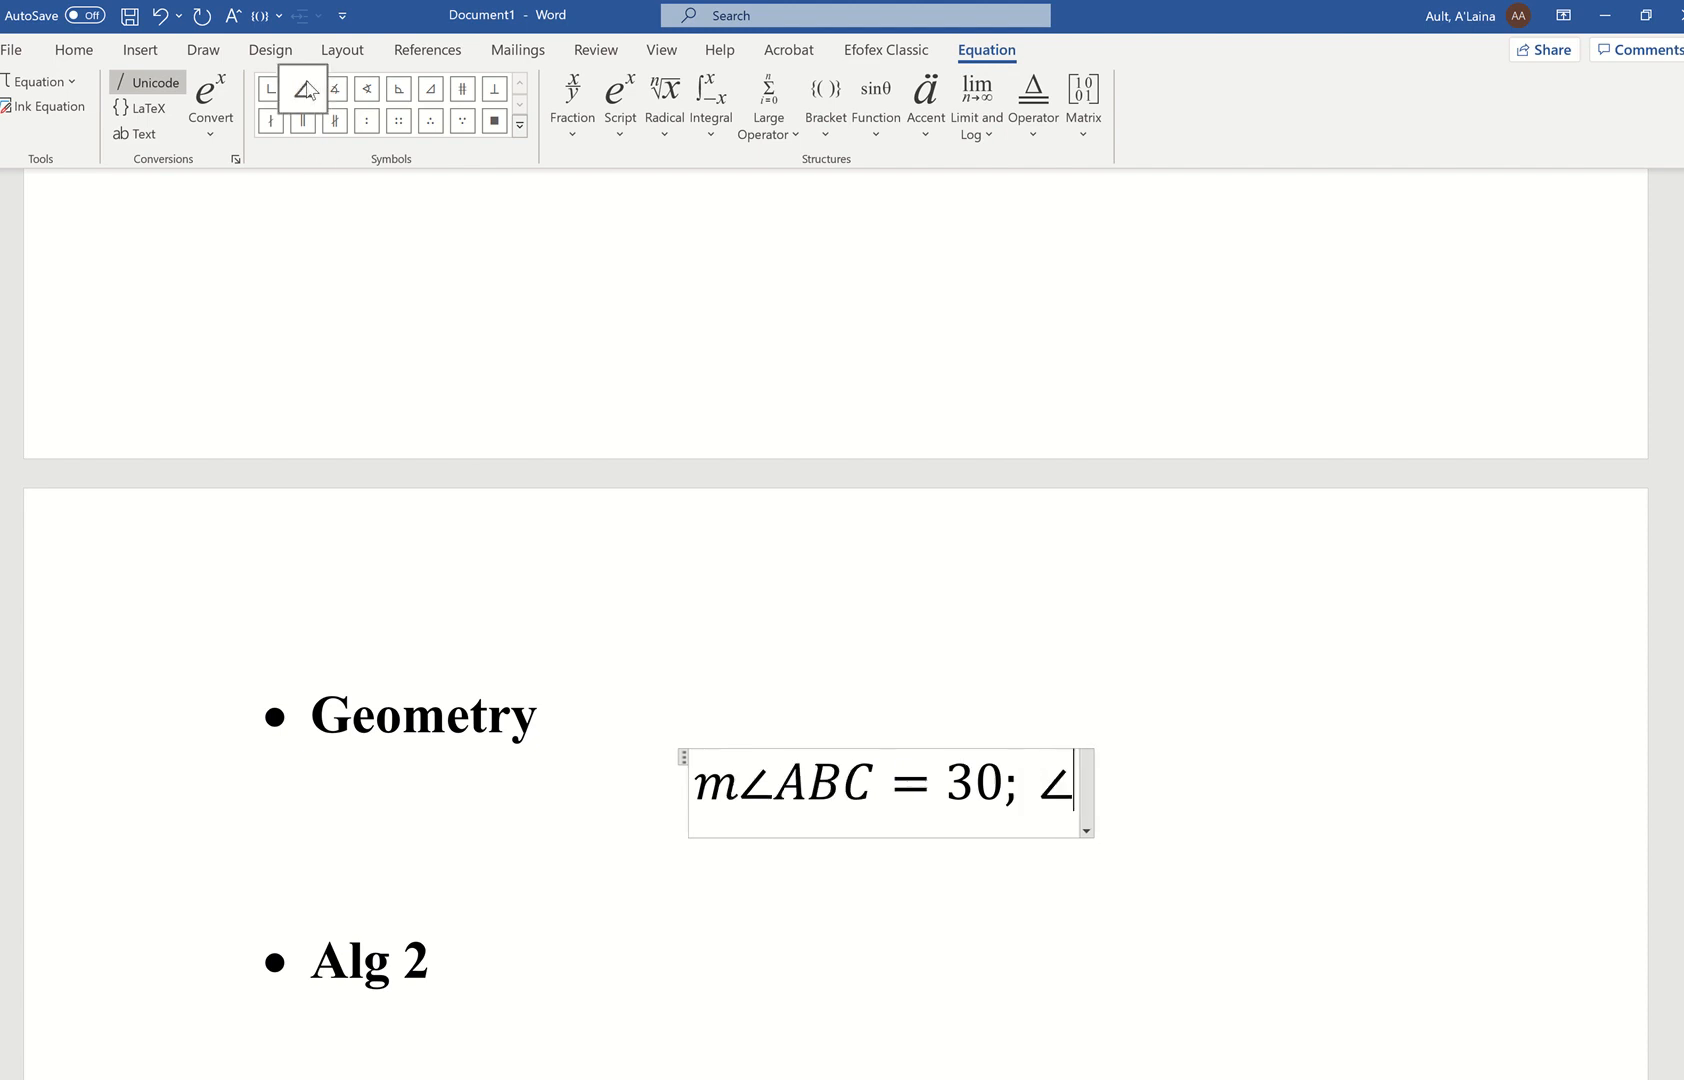
{"action": "type", "text": "D = "}
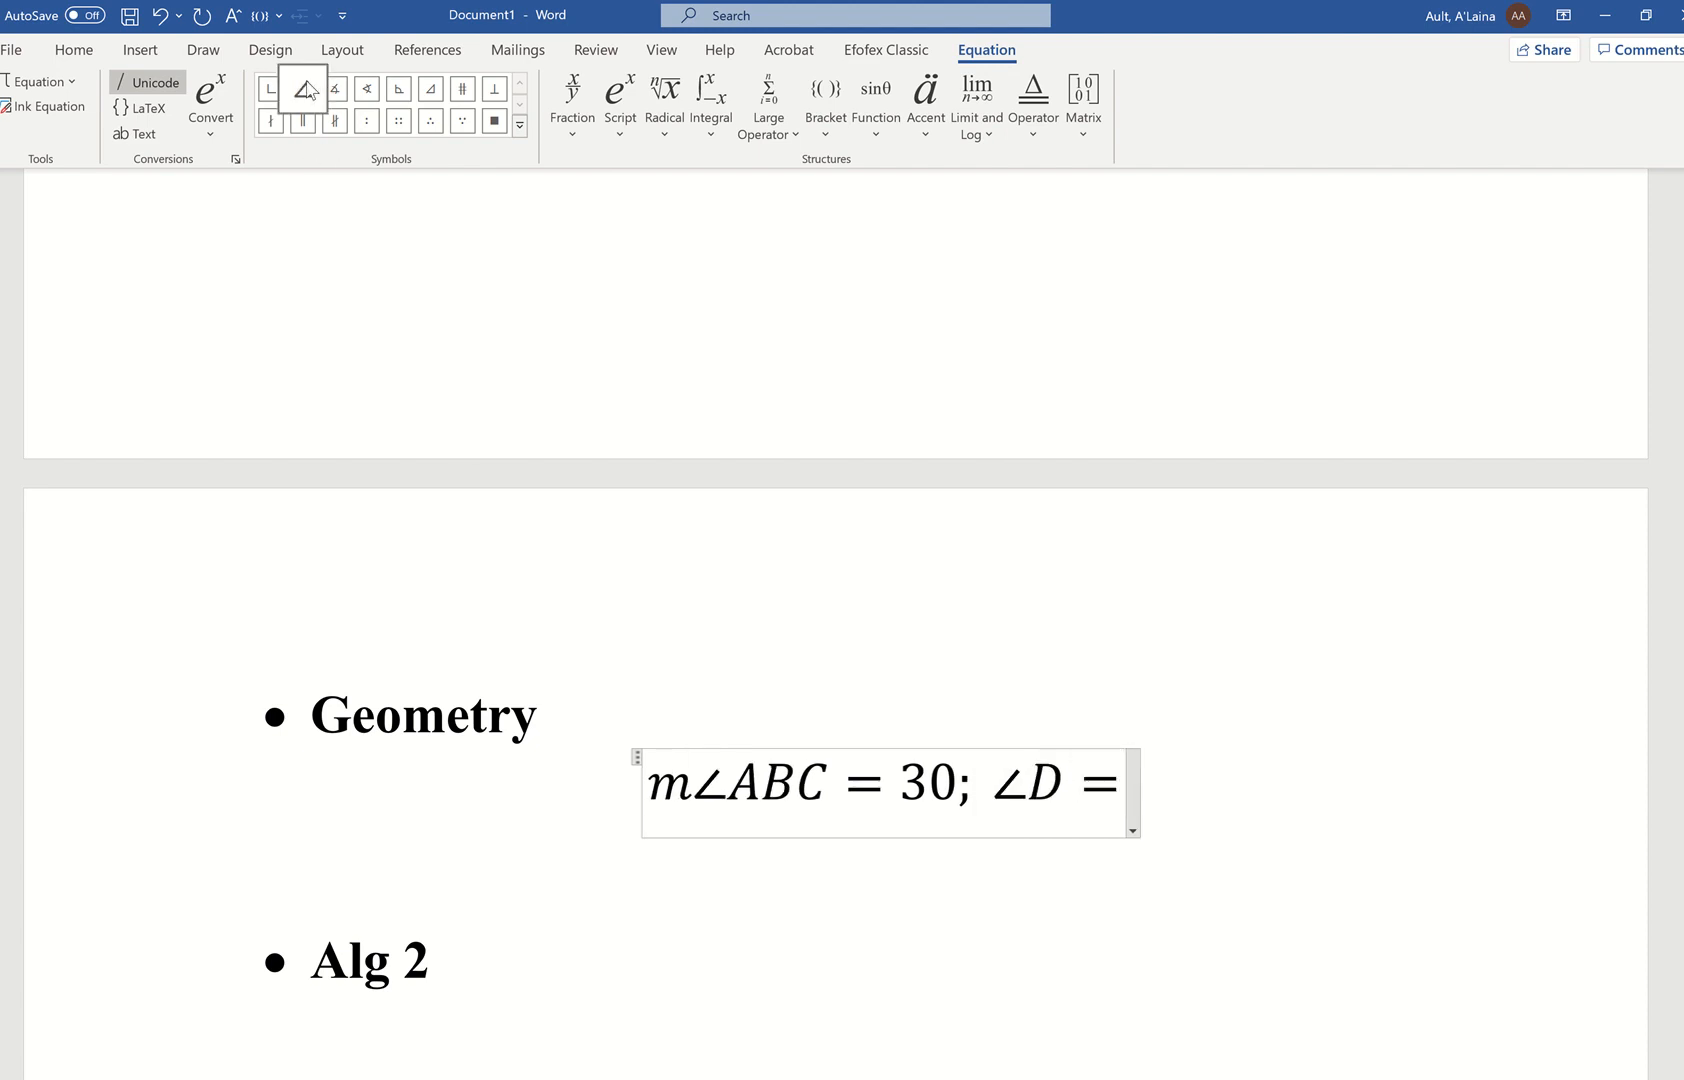
{"action": "type", "text": "45"}
{"action": "left_click", "coordinate": [519, 125]}
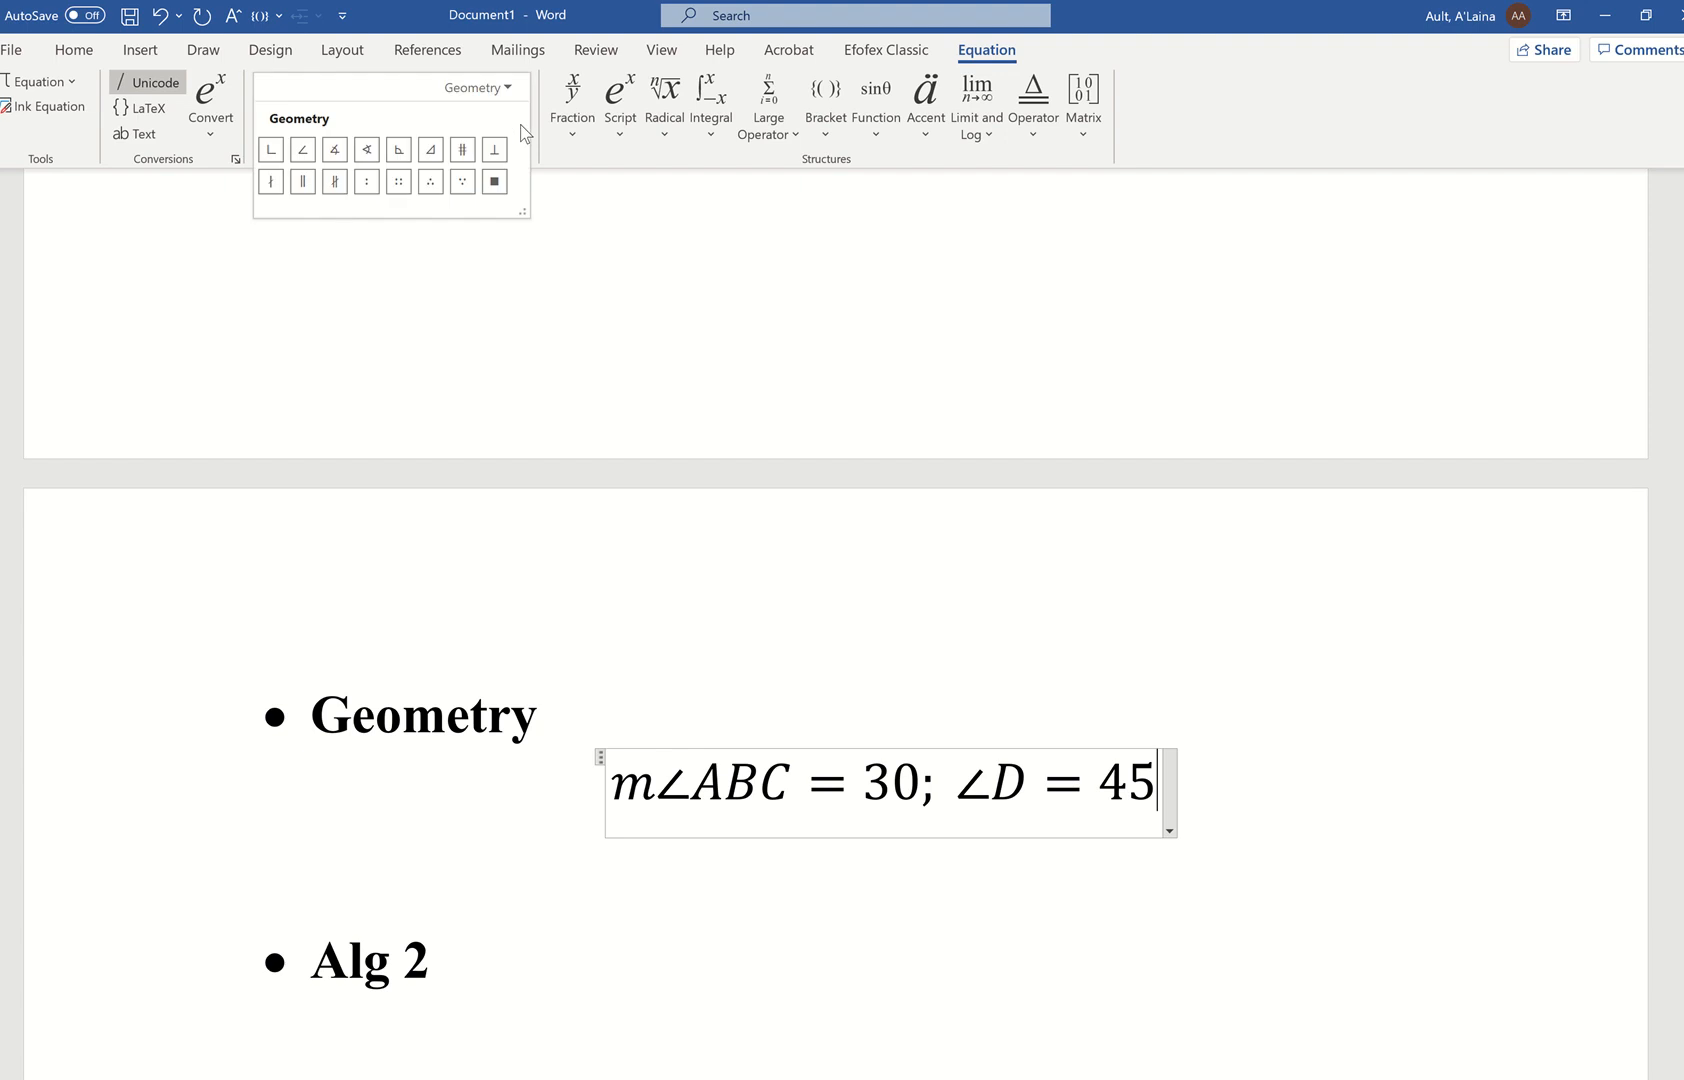
{"action": "left_click", "coordinate": [494, 90]}
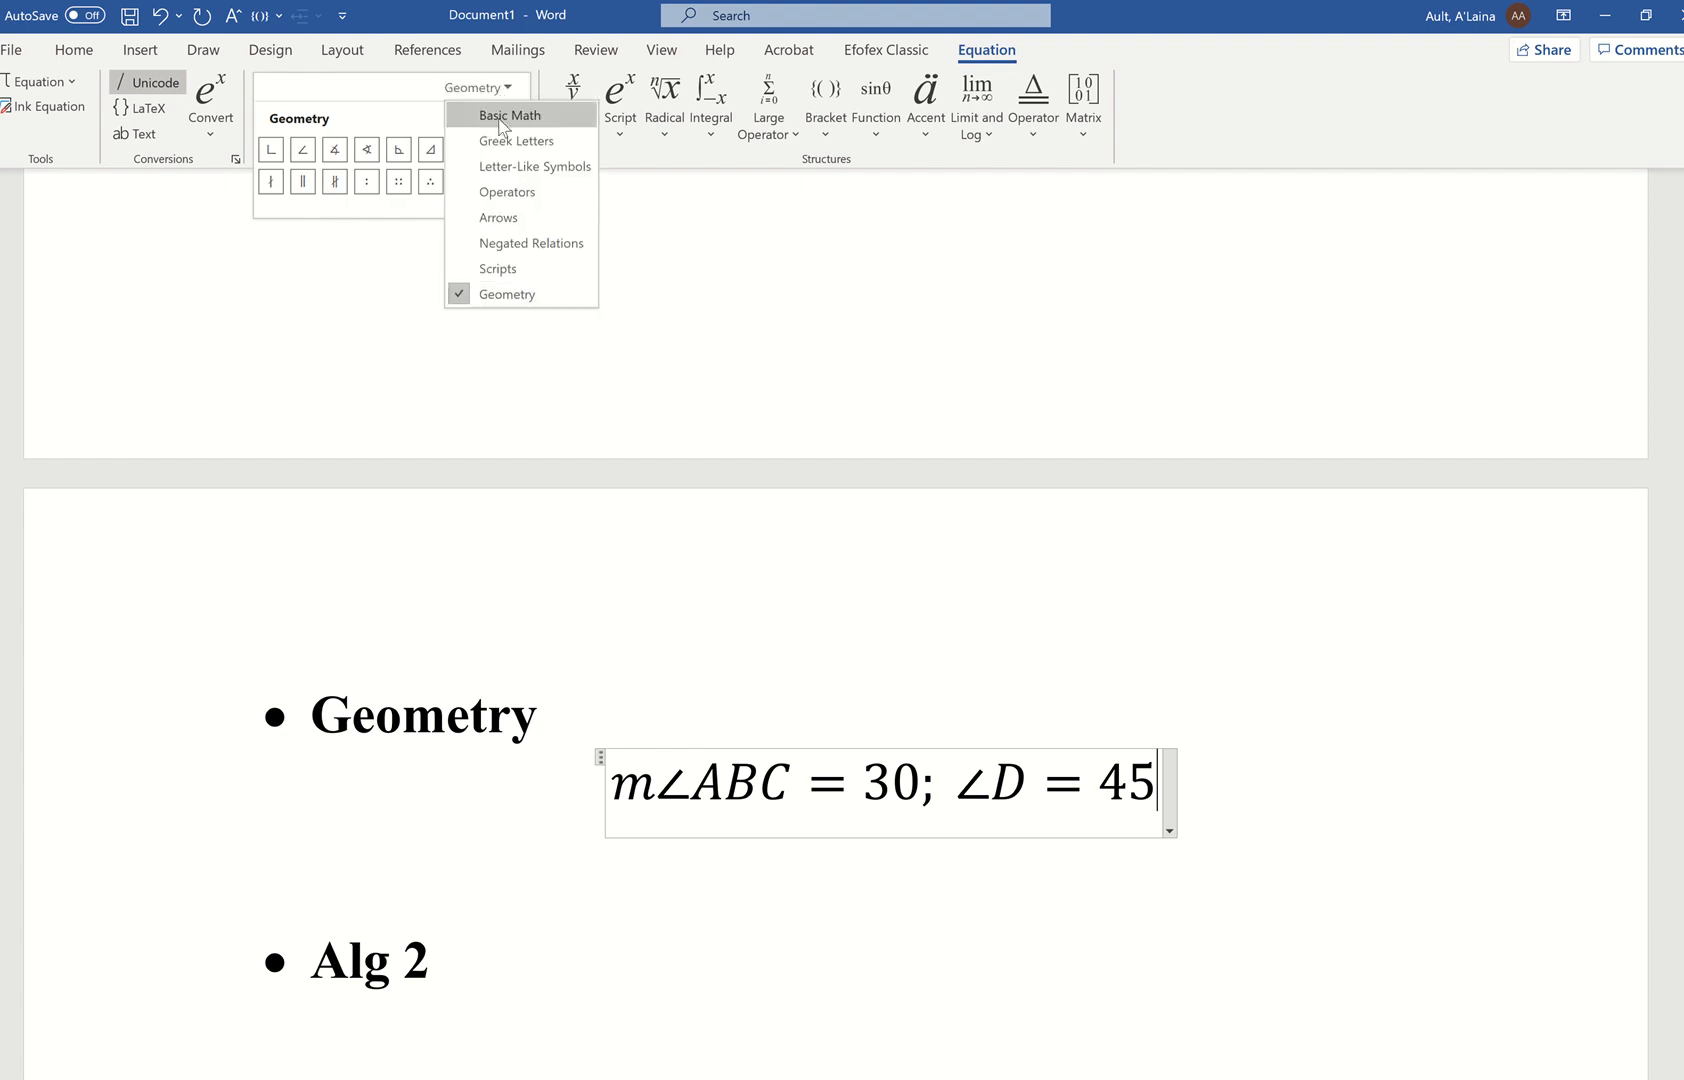
{"action": "left_click", "coordinate": [492, 116]}
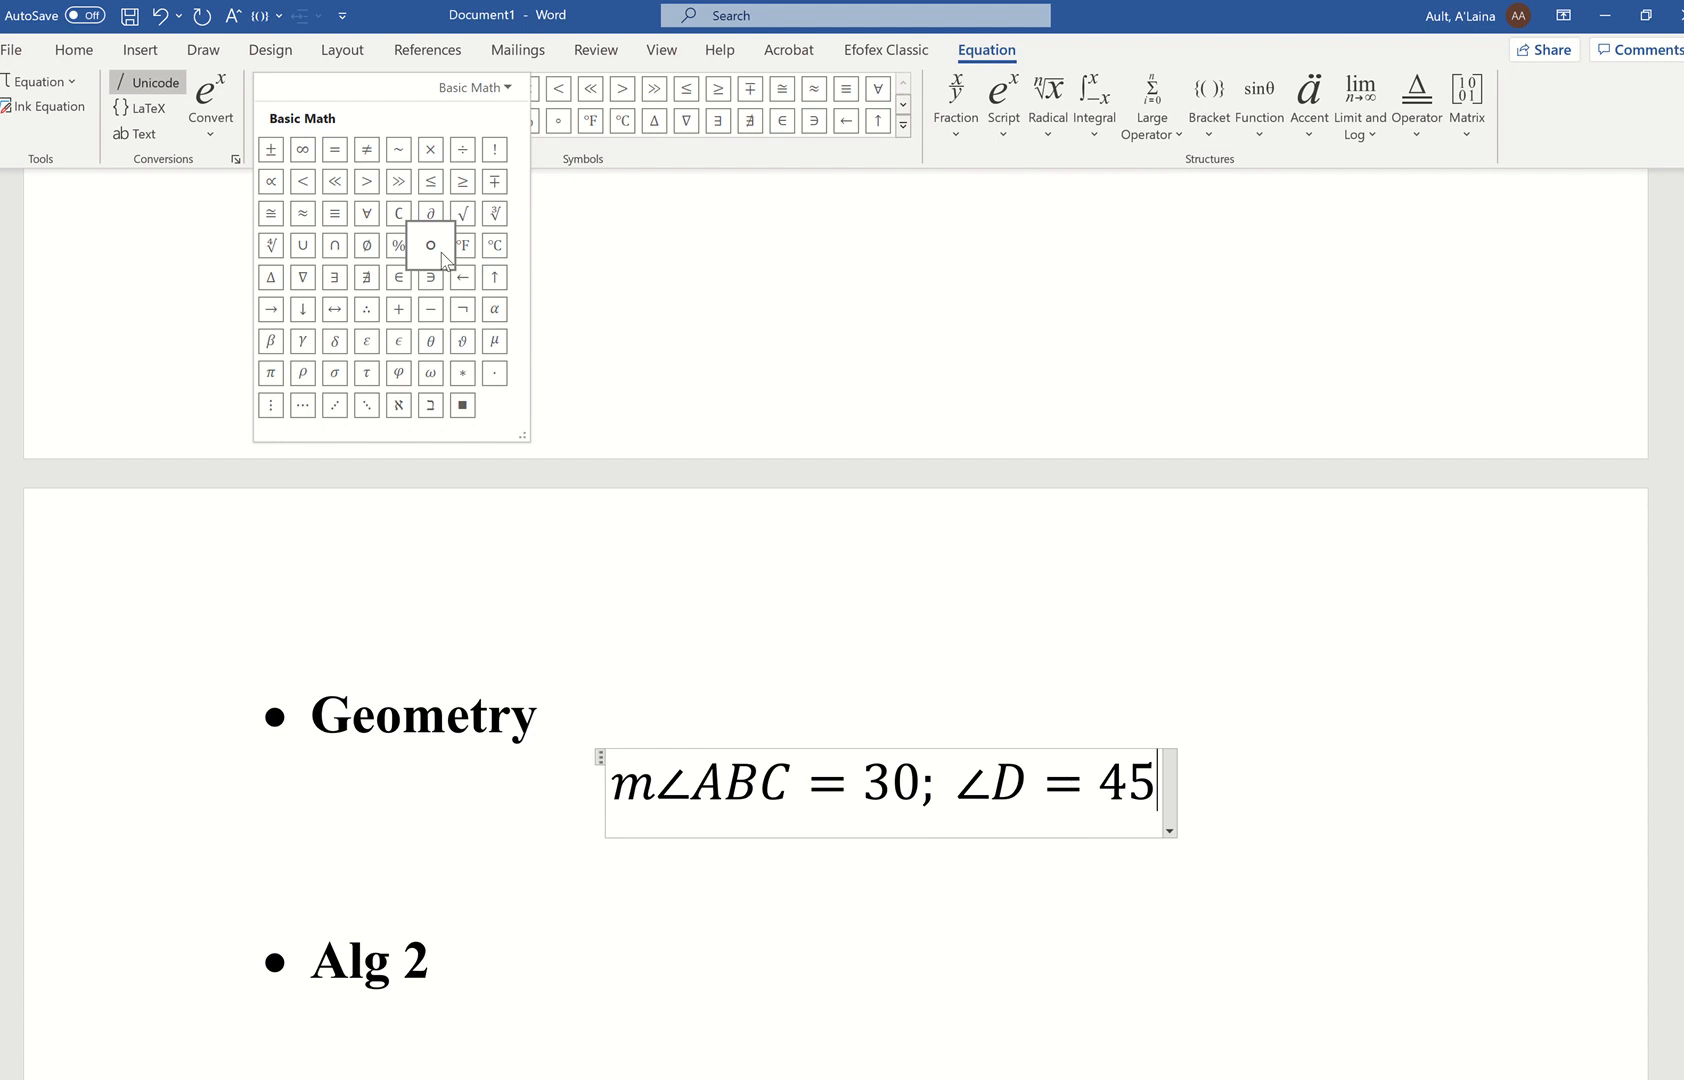
{"action": "left_click", "coordinate": [442, 254]}
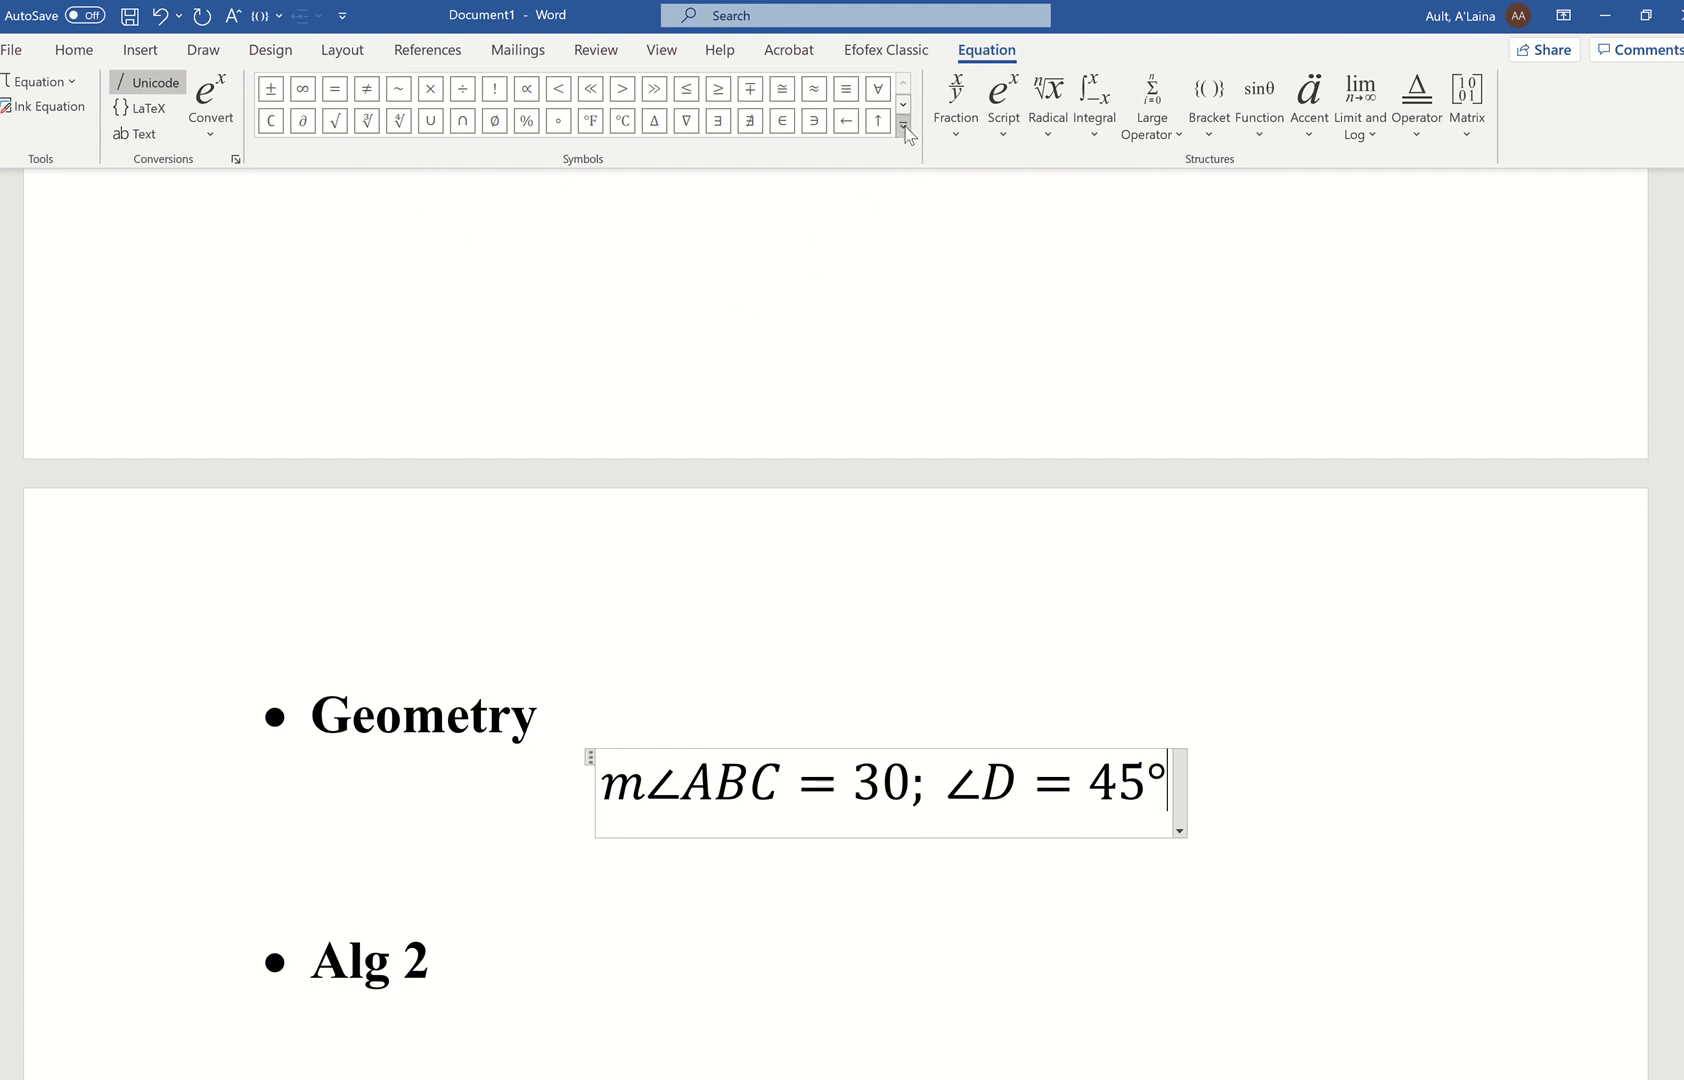
Step: Switch the equation symbol set from Basic Math back to Geometry and return to the equation
{"action": "left_click", "coordinate": [904, 127]}
{"action": "left_click", "coordinate": [874, 89]}
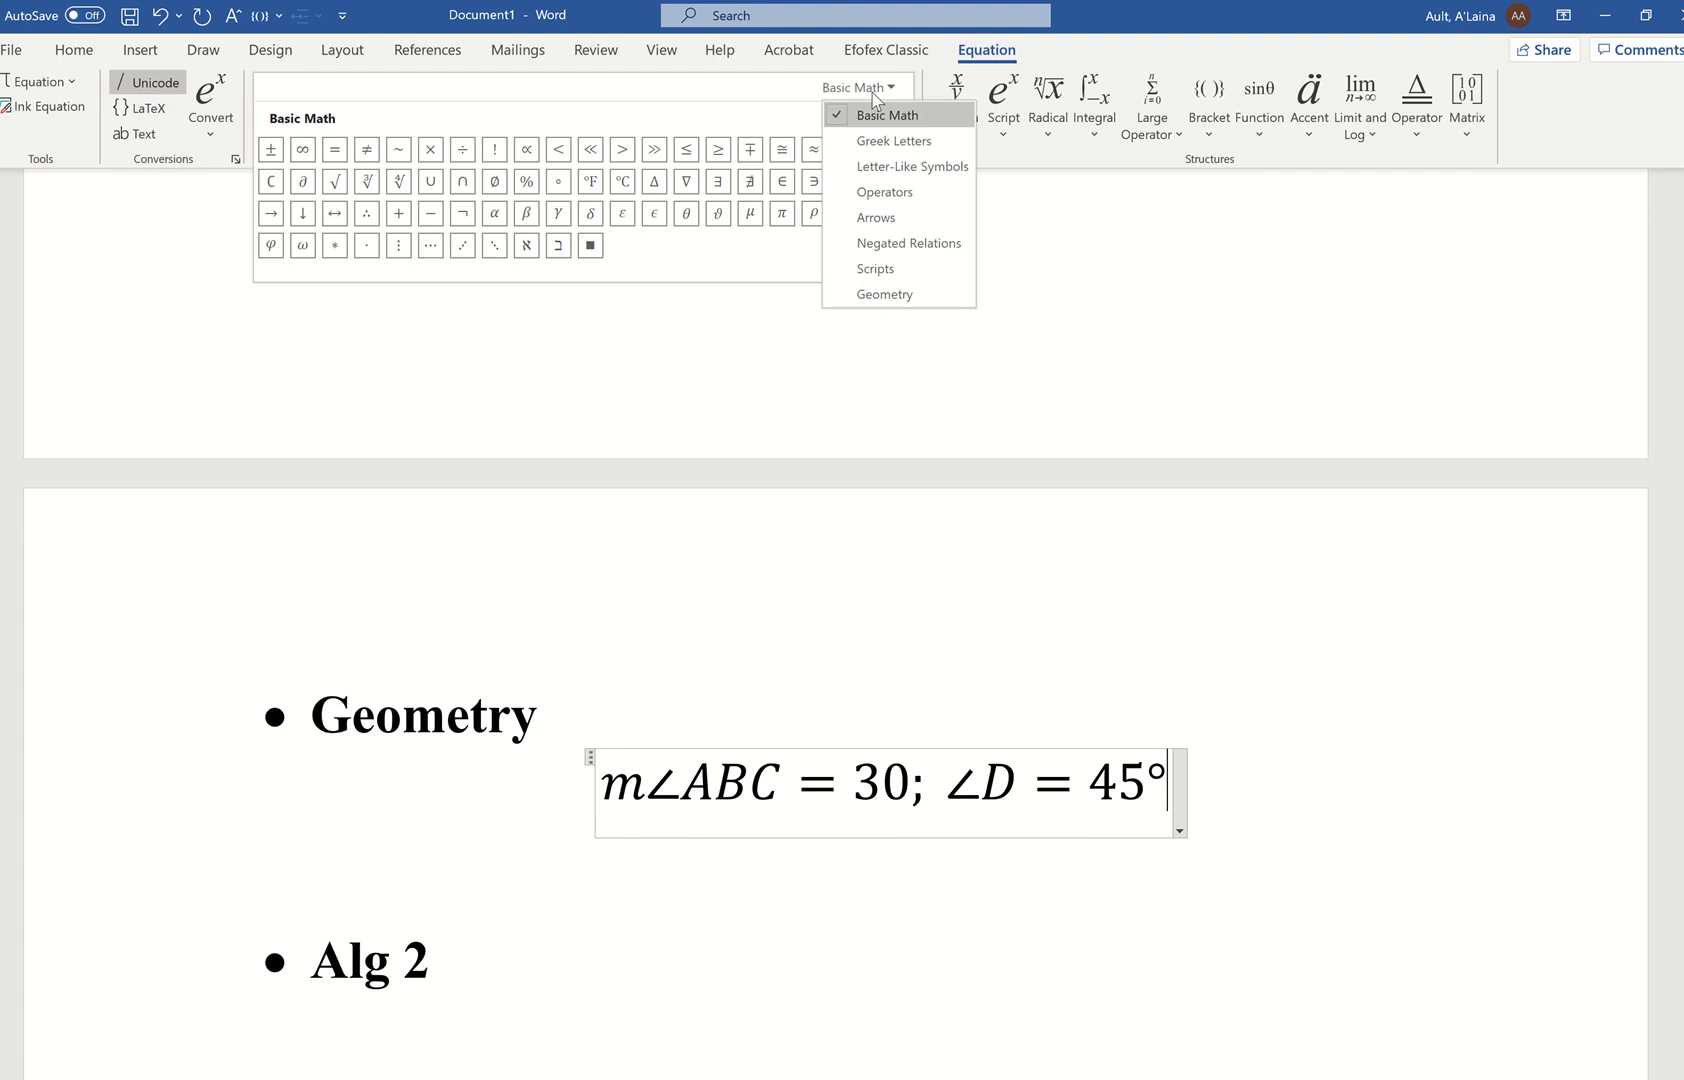
{"action": "left_click", "coordinate": [885, 294]}
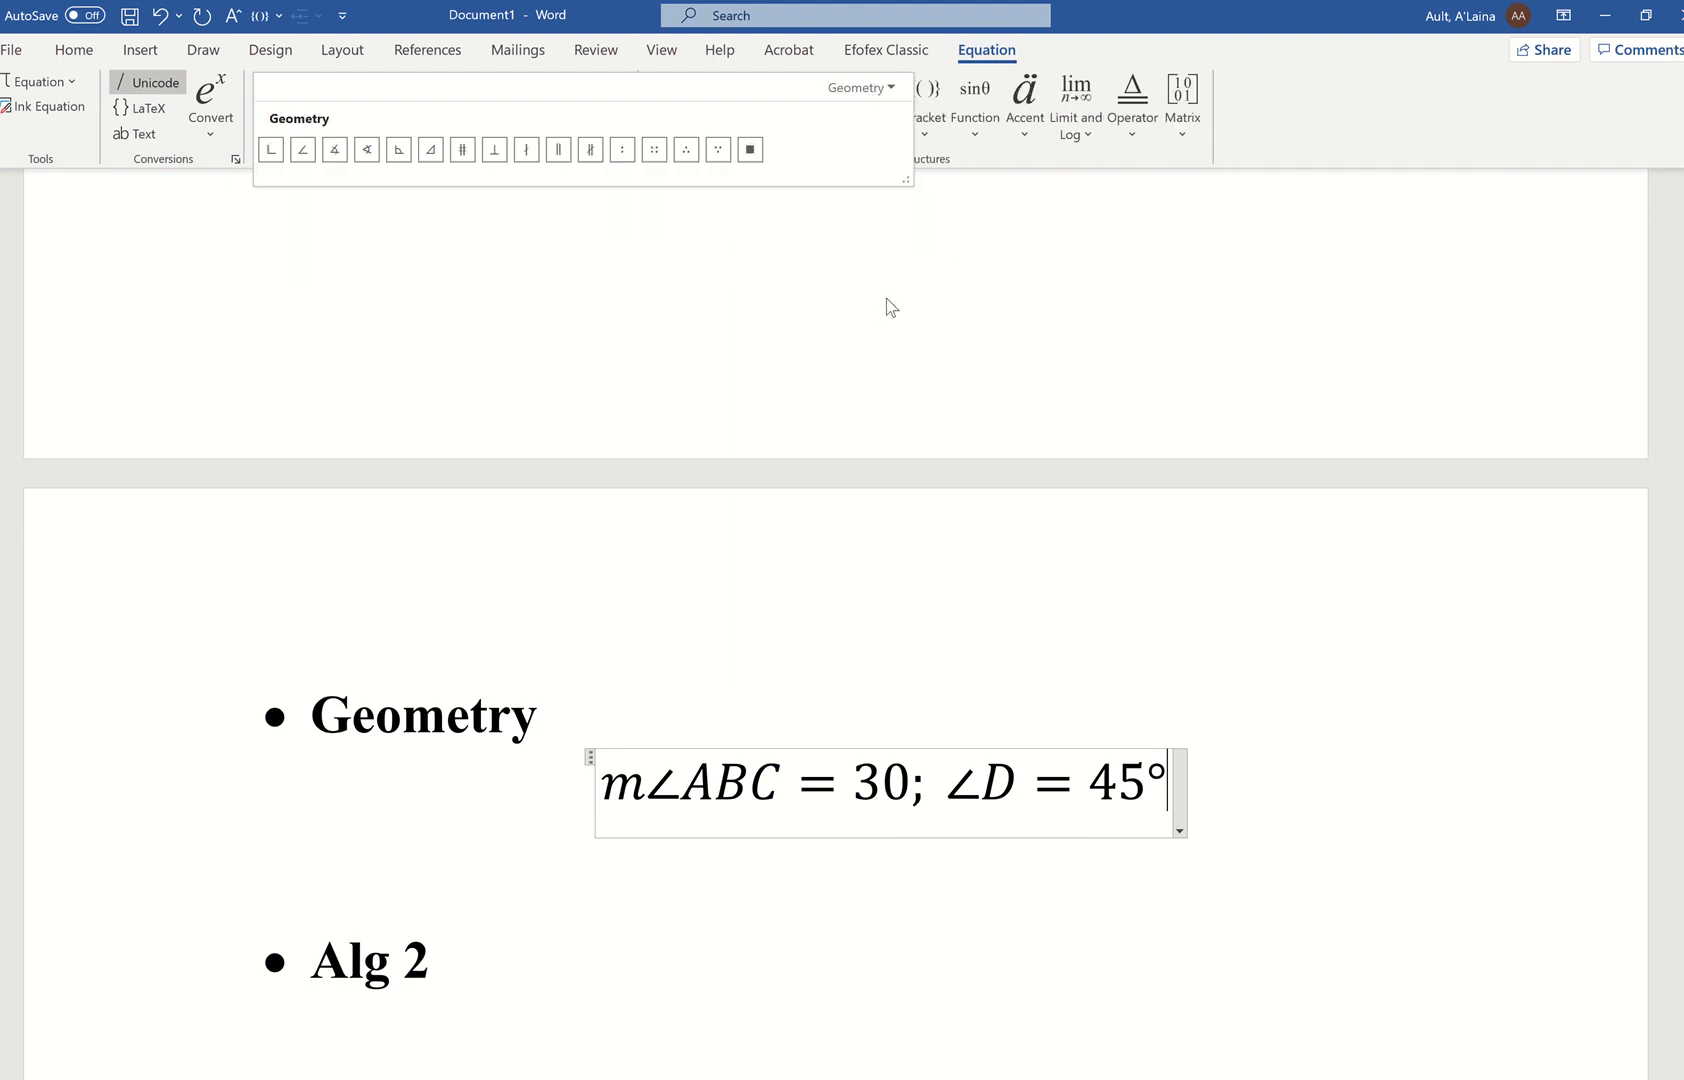
{"action": "left_click", "coordinate": [893, 287]}
{"action": "type", "text": "G"}
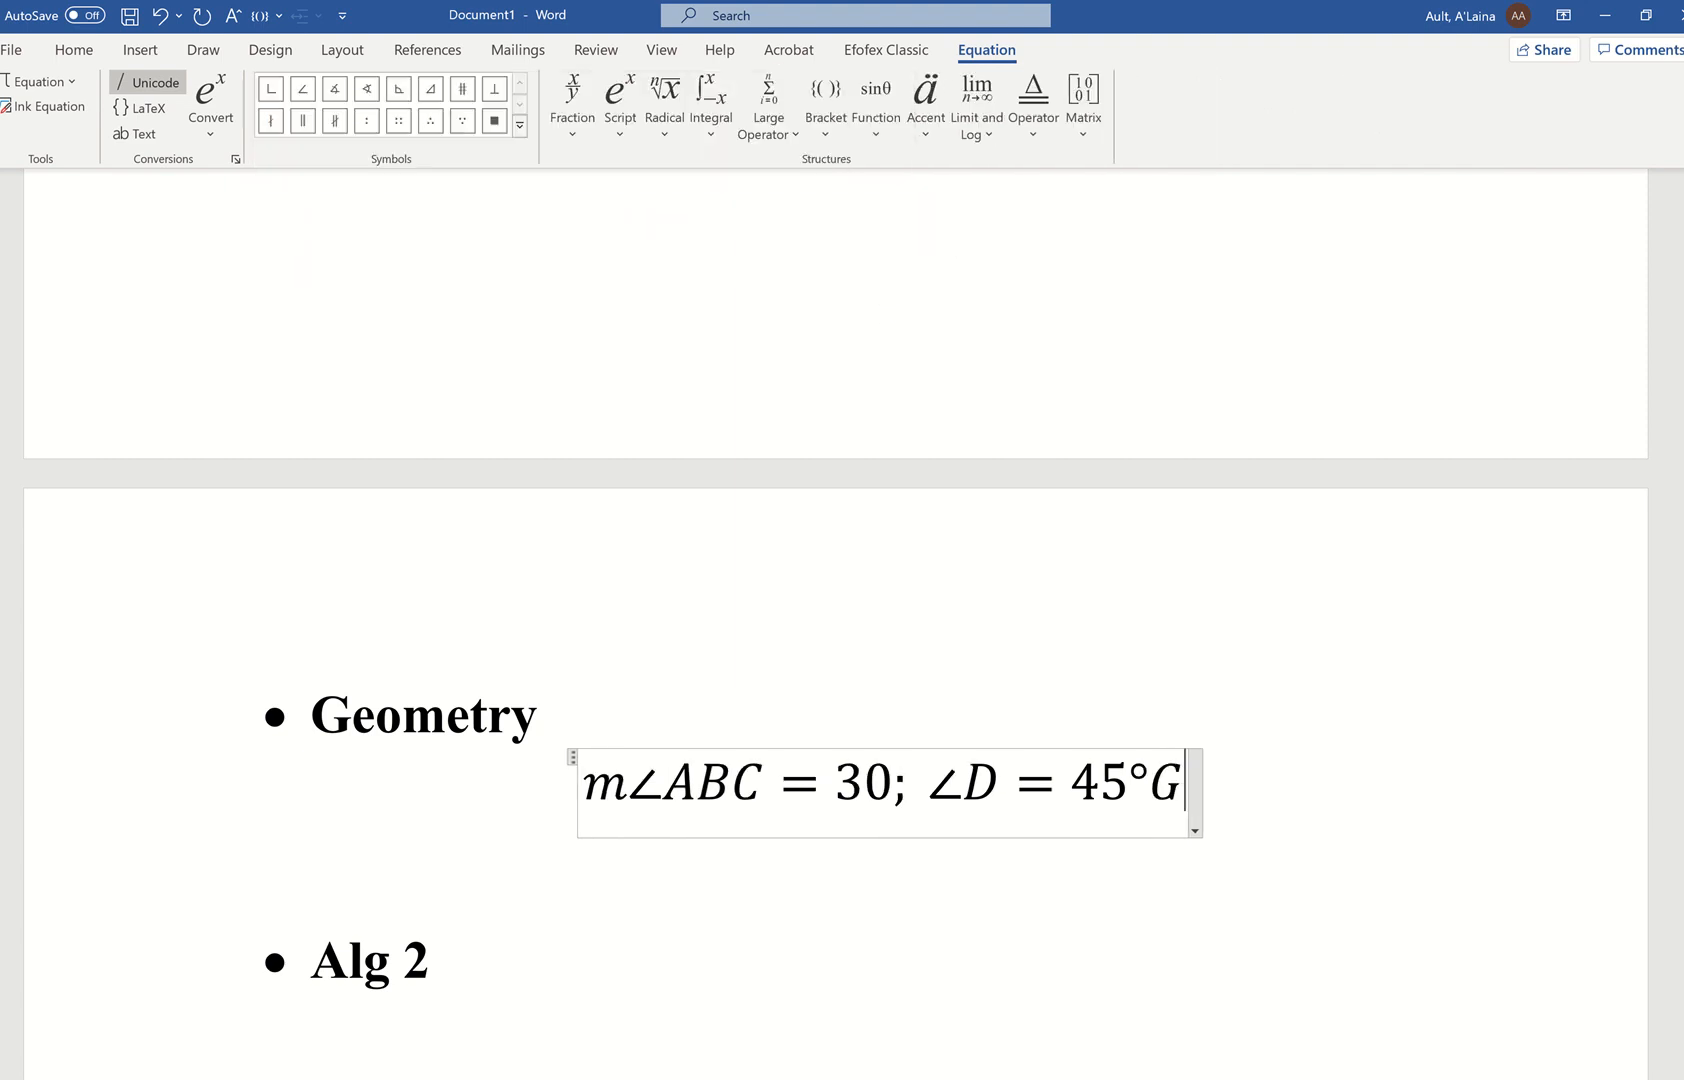
{"action": "key", "text": "BackSpace"}
{"action": "type", "text": "/"}
{"action": "key", "text": "space"}
{"action": "key", "text": "BackSpace"}
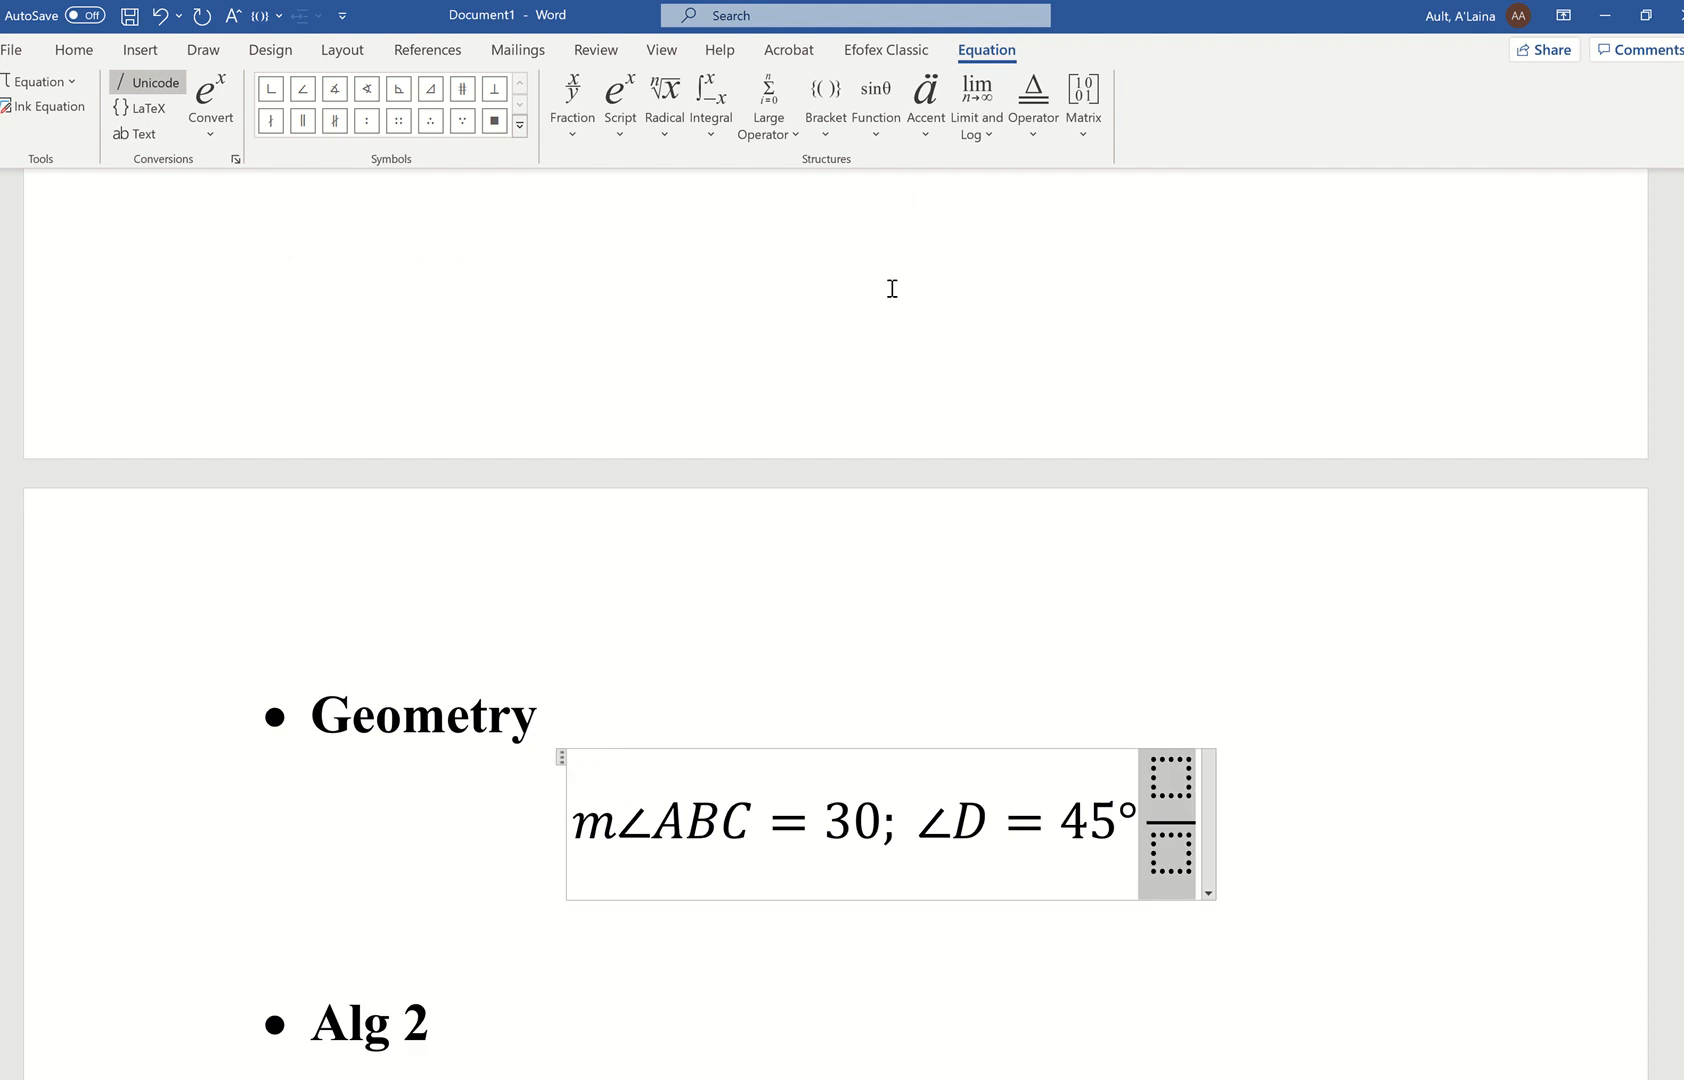
{"action": "key", "text": "BackSpace"}
Step: Append ;GH ⊥ BC to the Geometry equation, using the perpendicular symbol
{"action": "type", "text": ";GH"}
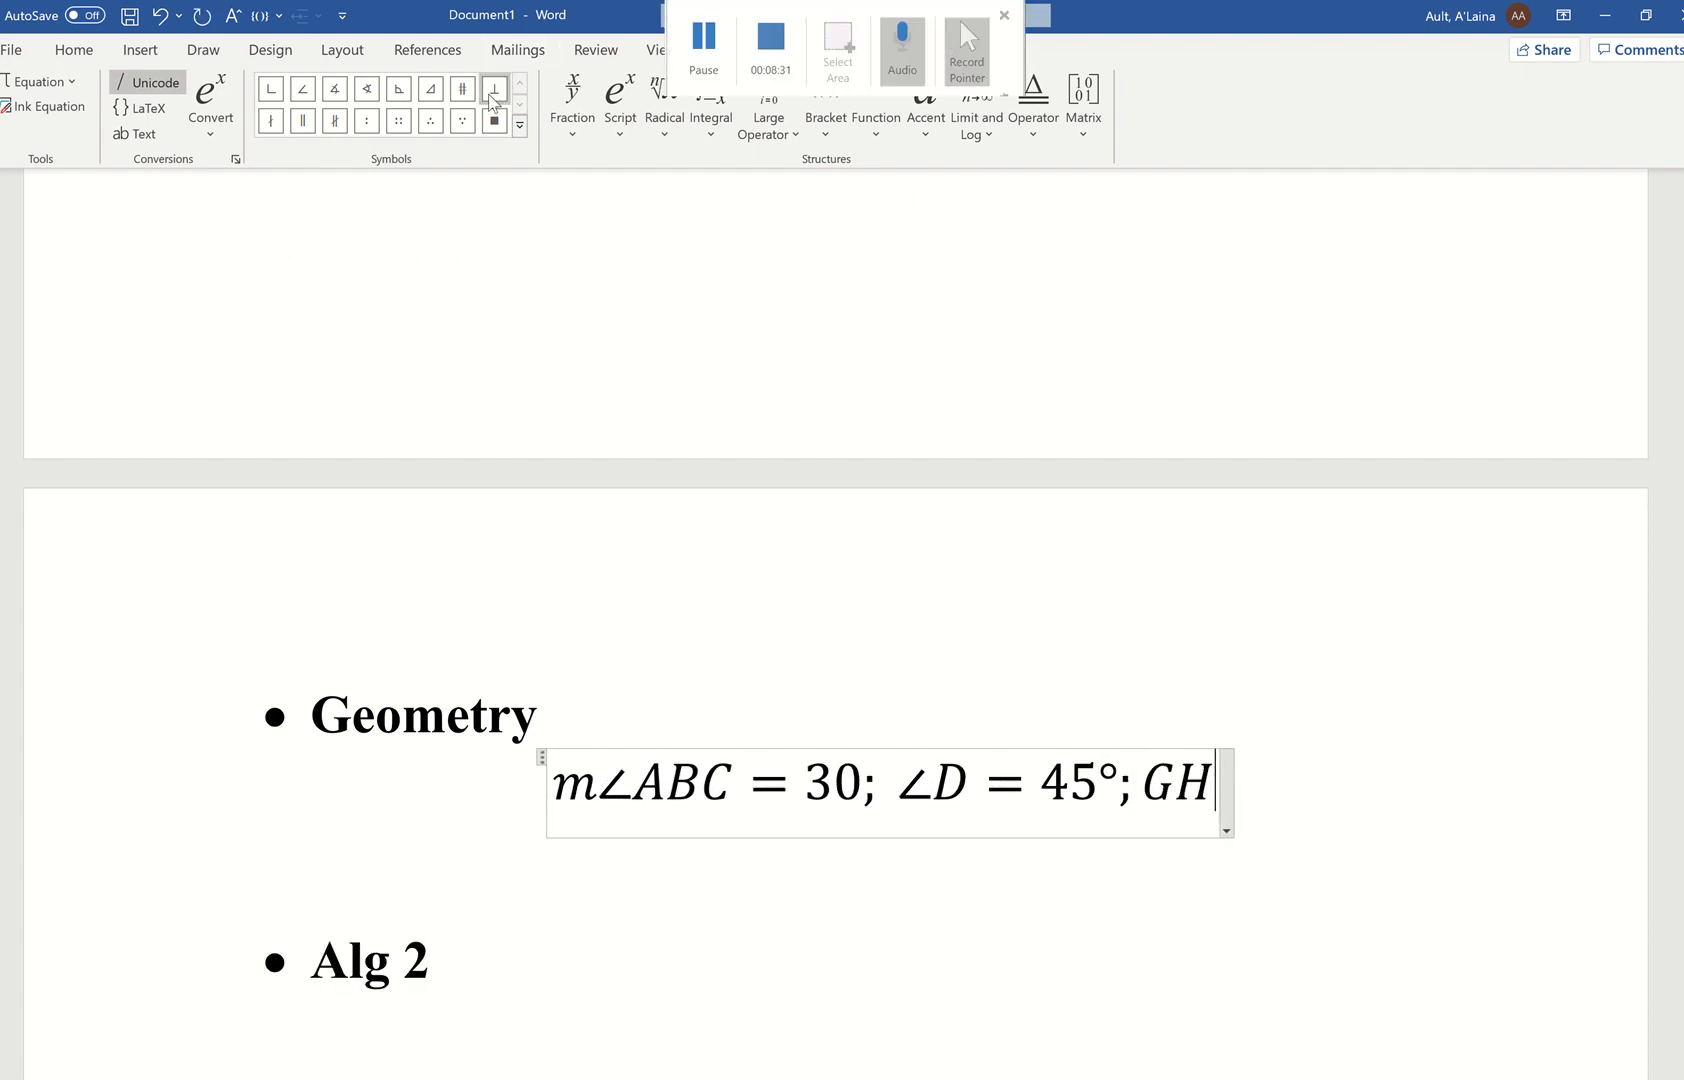
{"action": "left_click", "coordinate": [500, 92]}
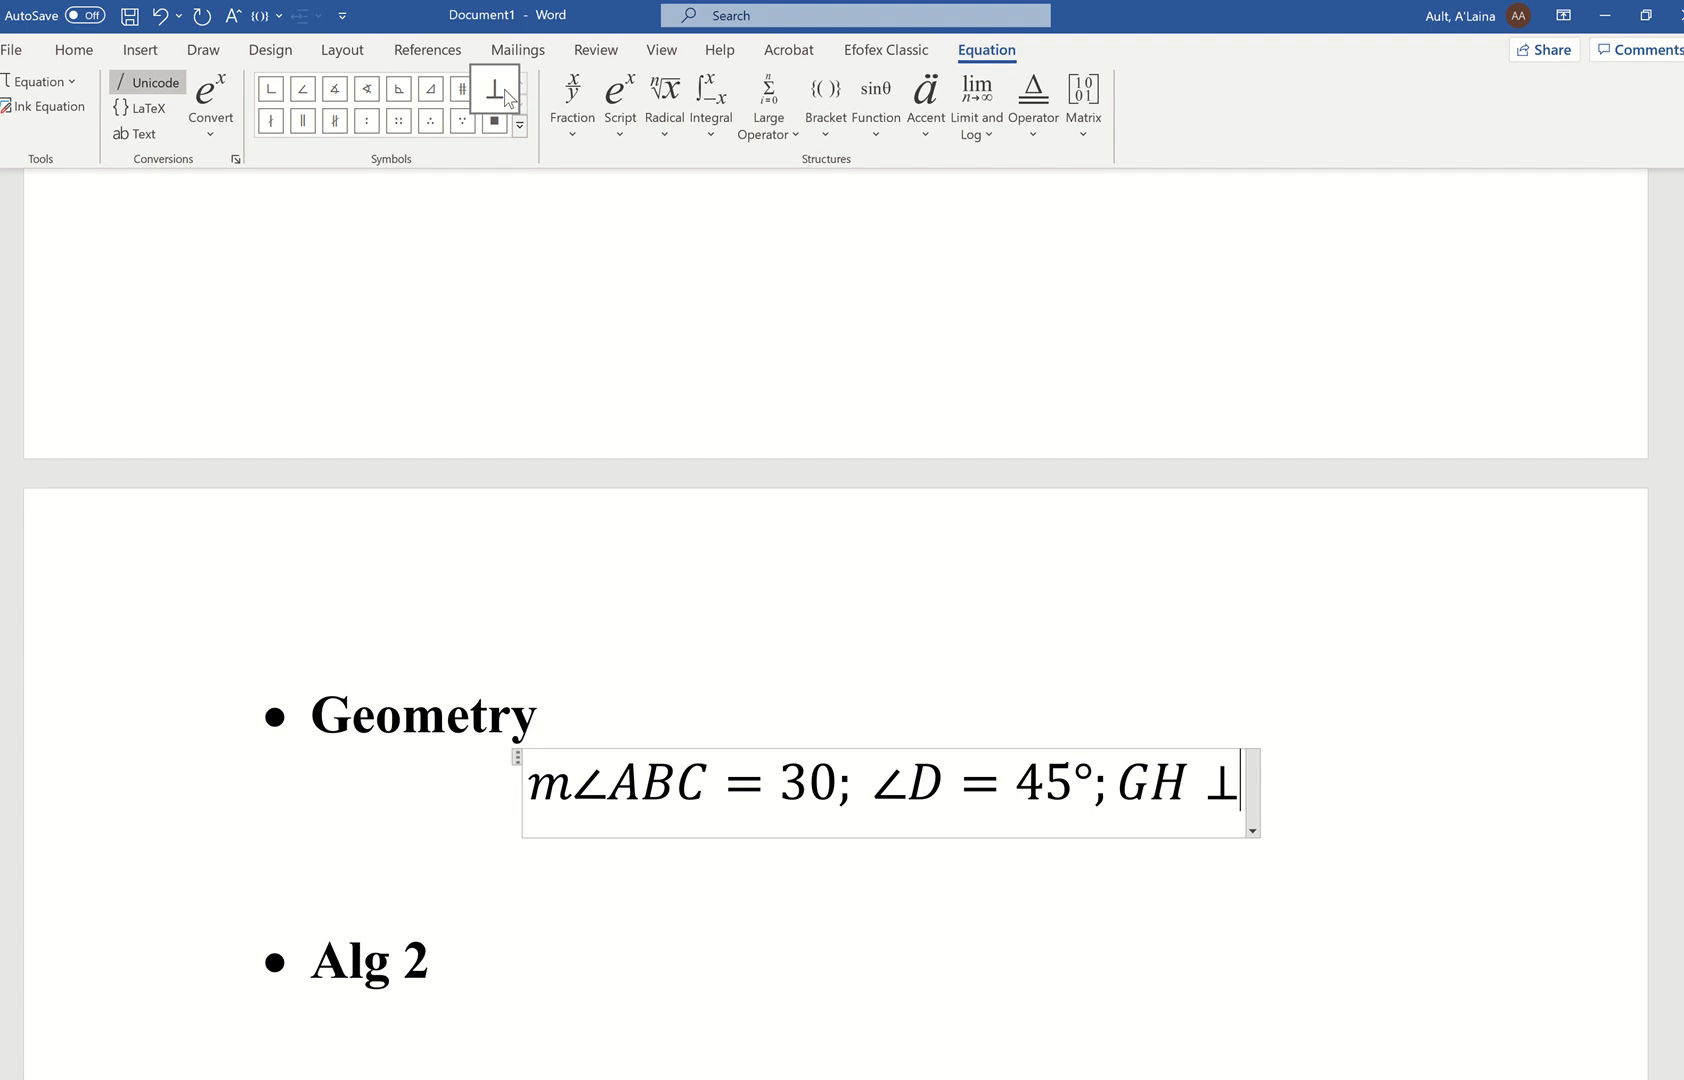
{"action": "type", "text": "BC"}
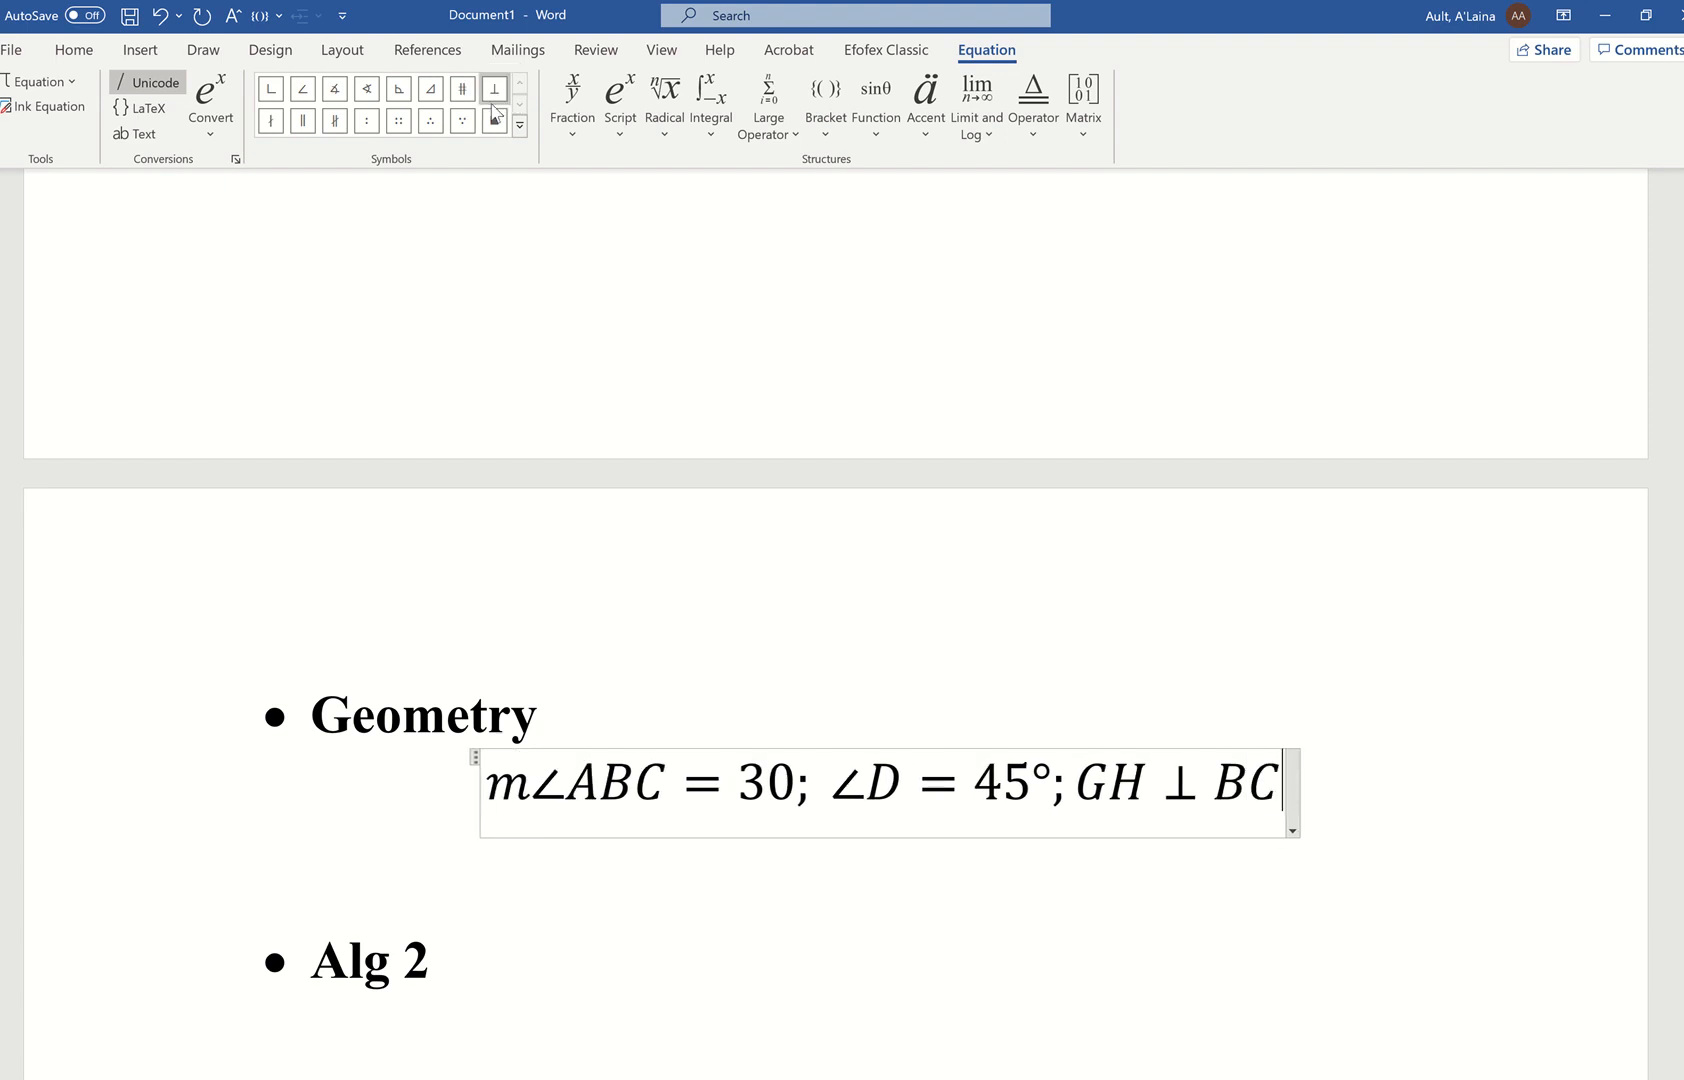
Step: Add a double-headed arrow accent above GH in the Geometry equation
{"action": "left_click_drag", "start_coordinate": [1140, 781], "coordinate": [1080, 784]}
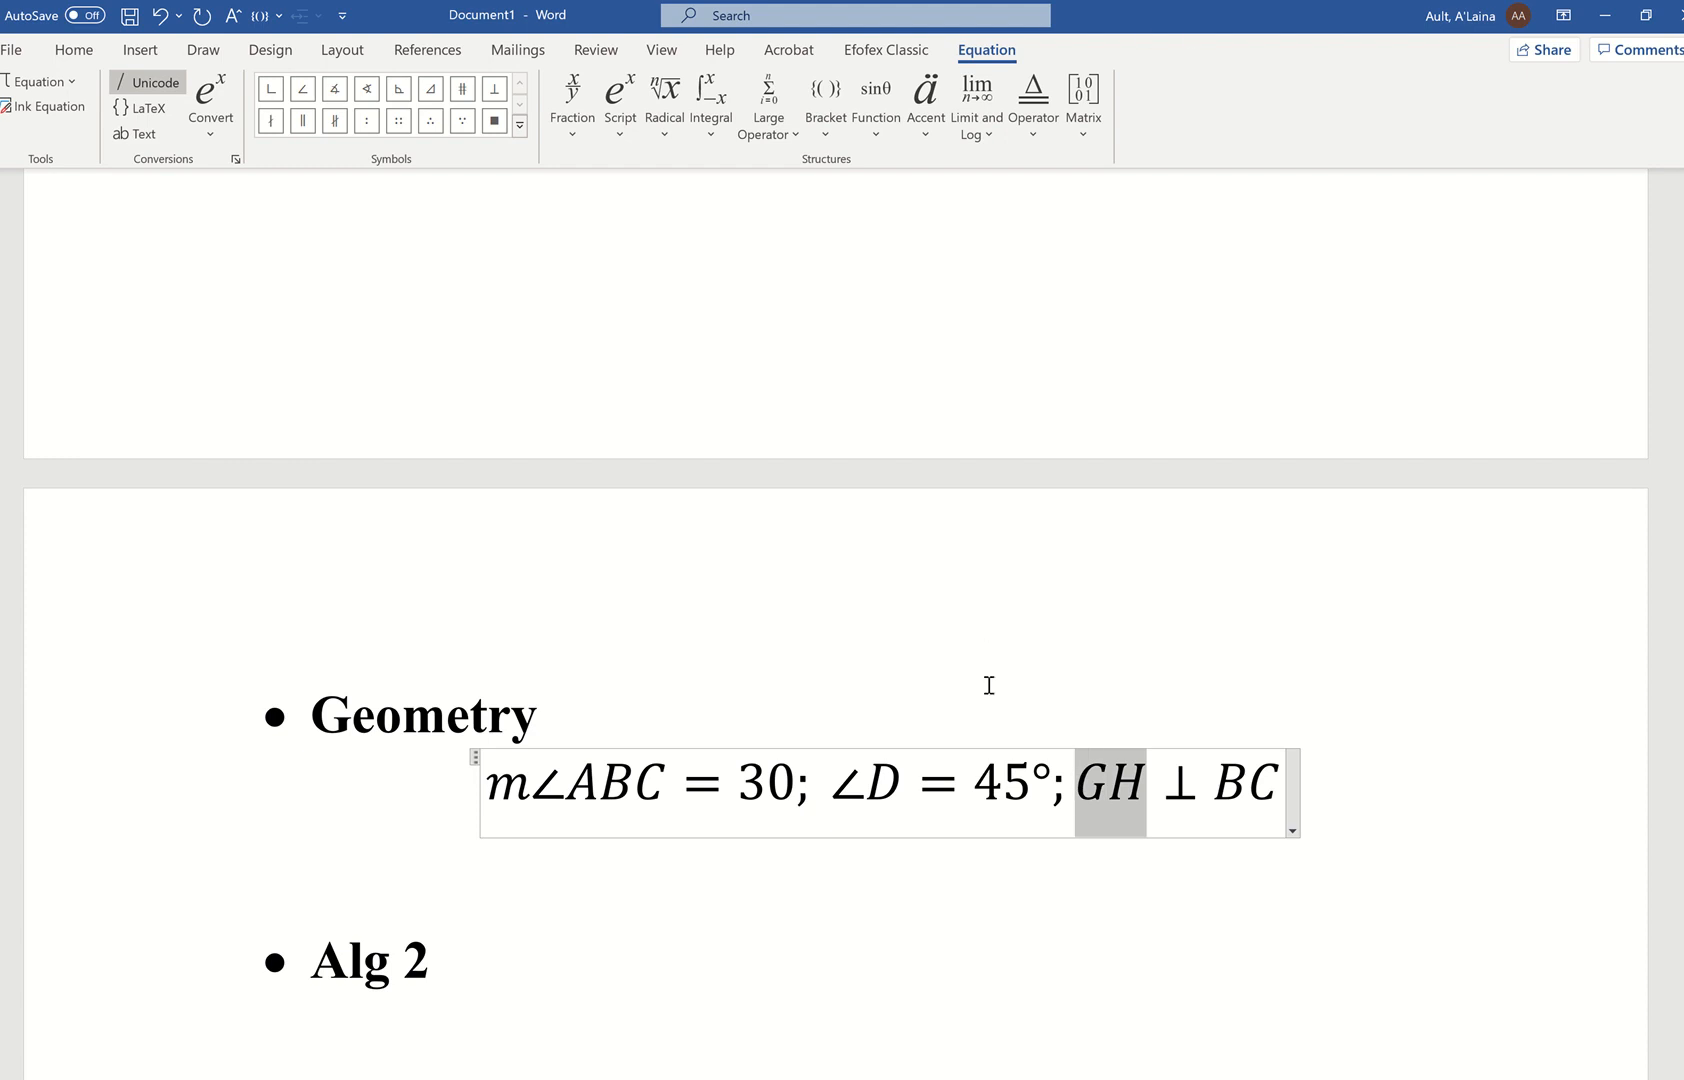
{"action": "left_click", "coordinate": [925, 133]}
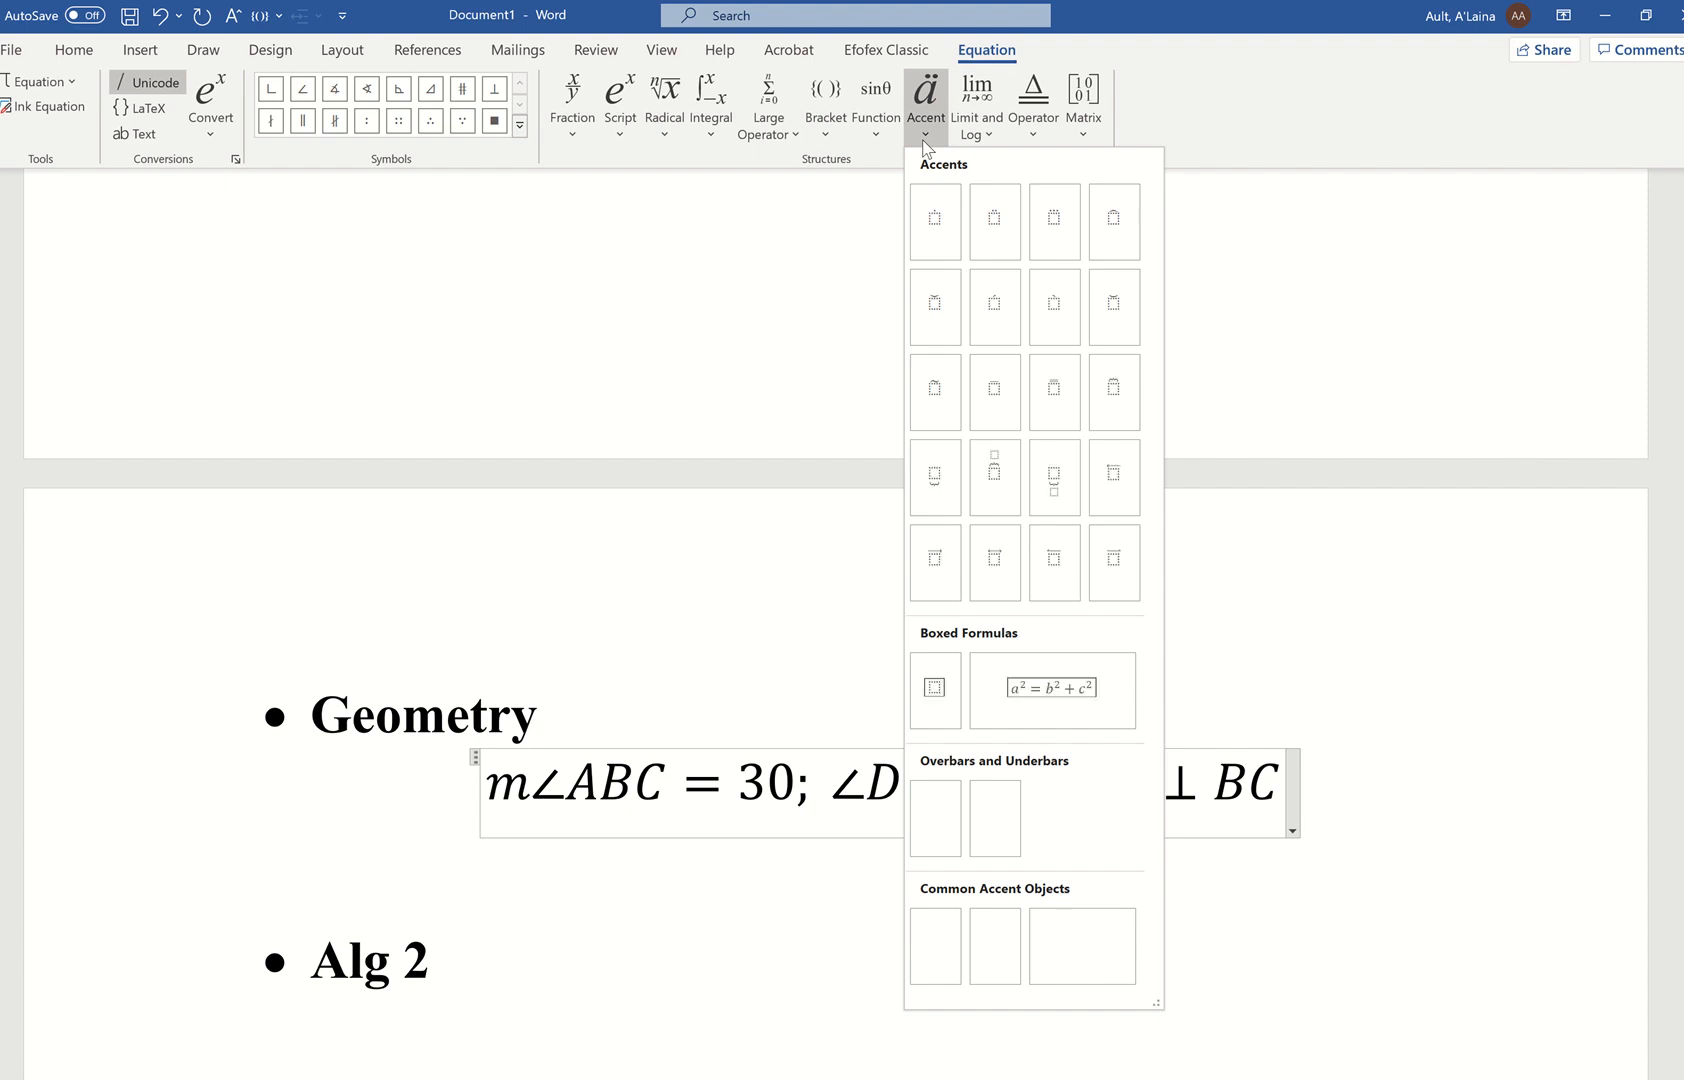
{"action": "left_click", "coordinate": [1011, 568]}
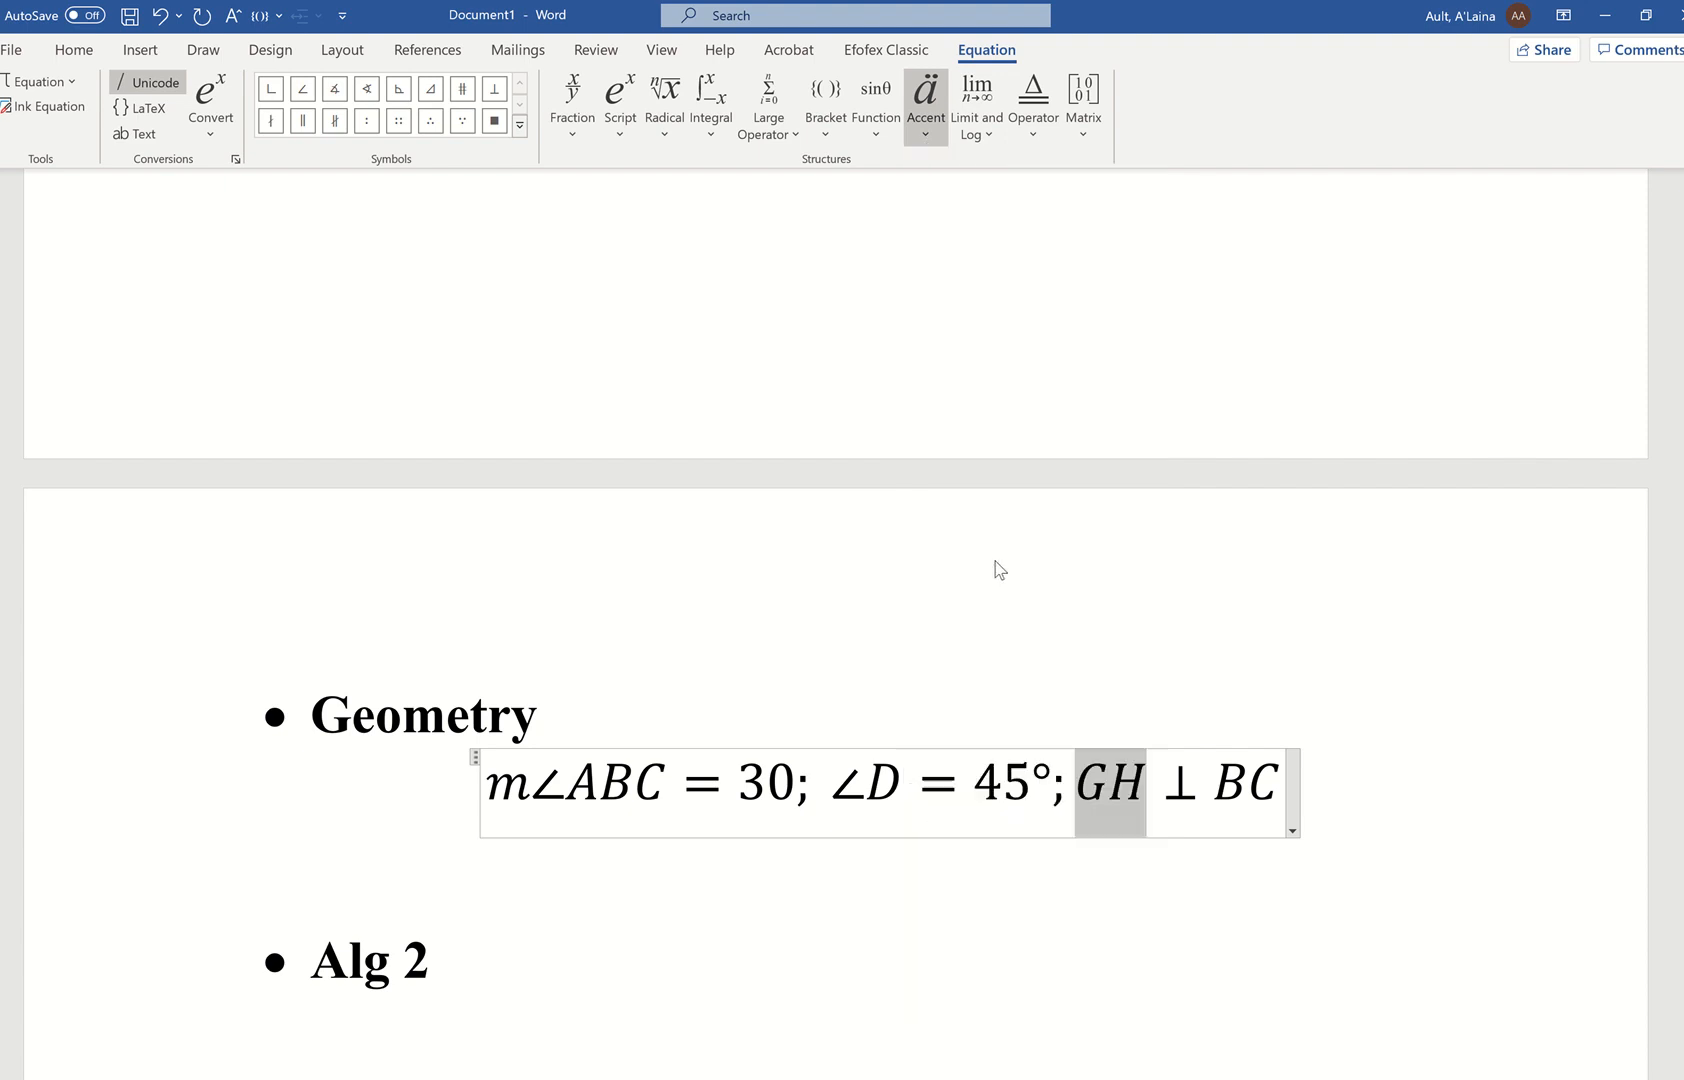
Step: Add a rightward arrow accent above BC and place the insertion point at the end of the Geometry equation
{"action": "left_click_drag", "start_coordinate": [1273, 787], "coordinate": [1216, 800]}
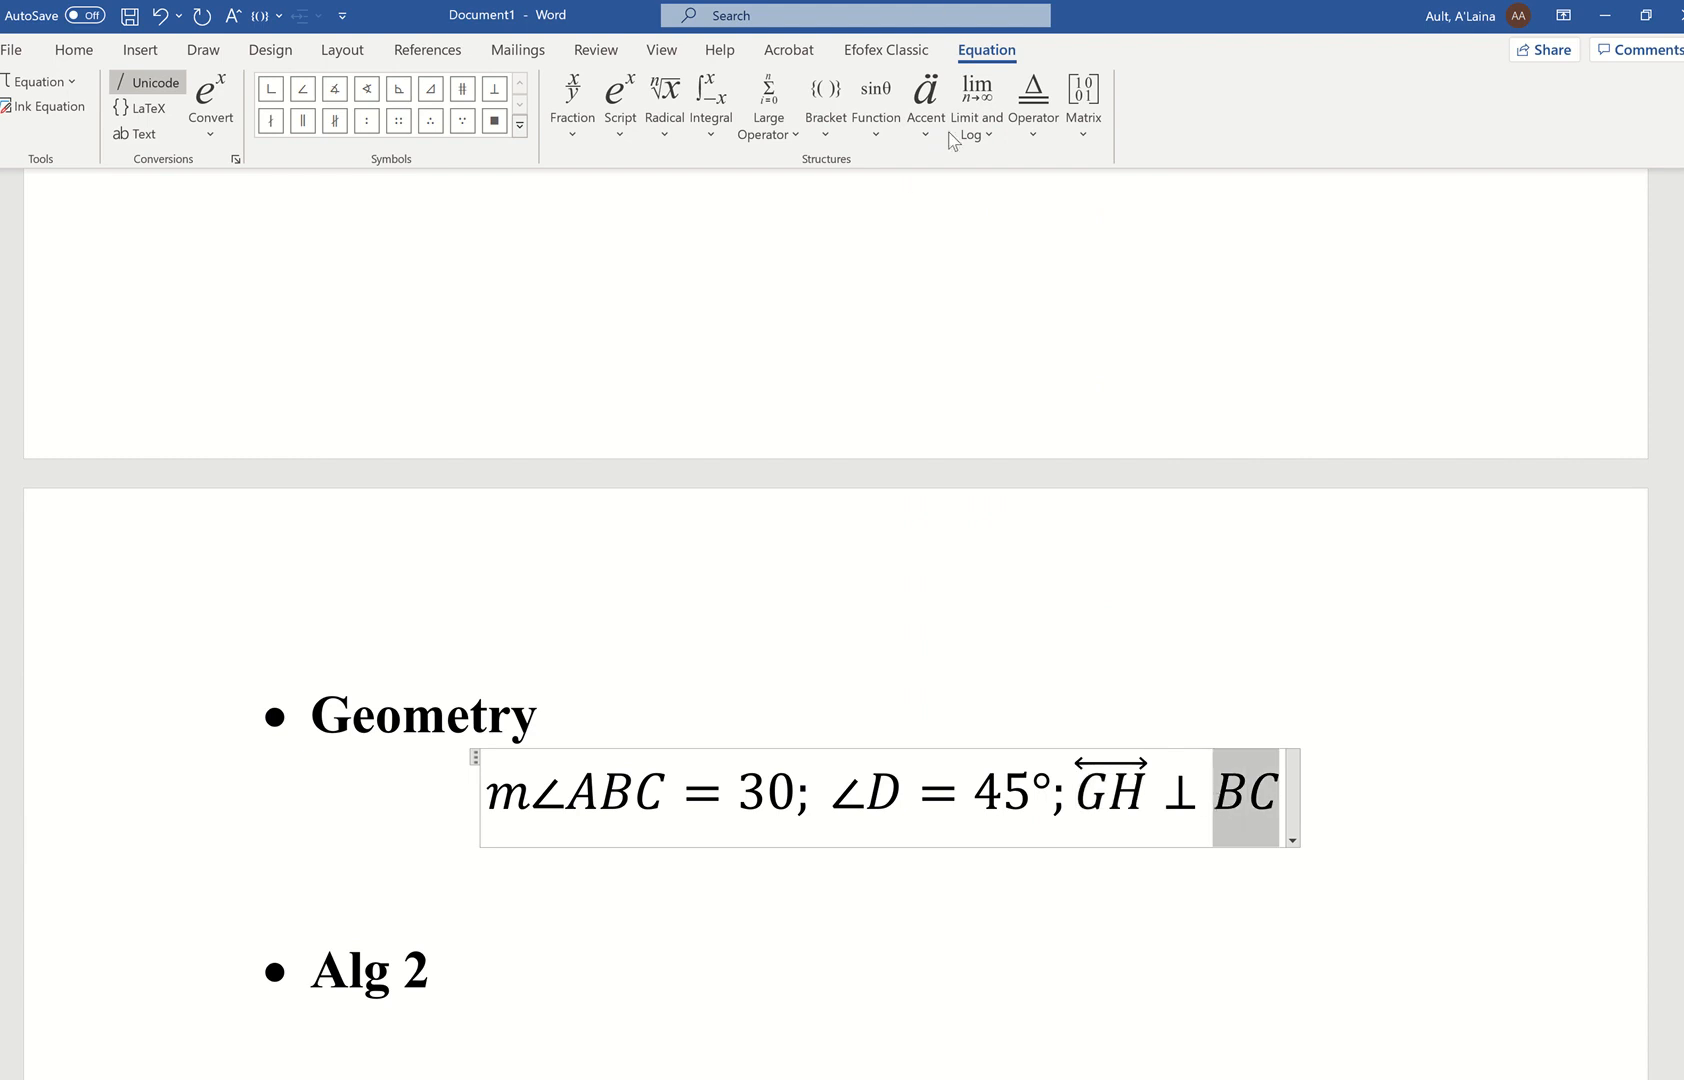
{"action": "left_click", "coordinate": [926, 132]}
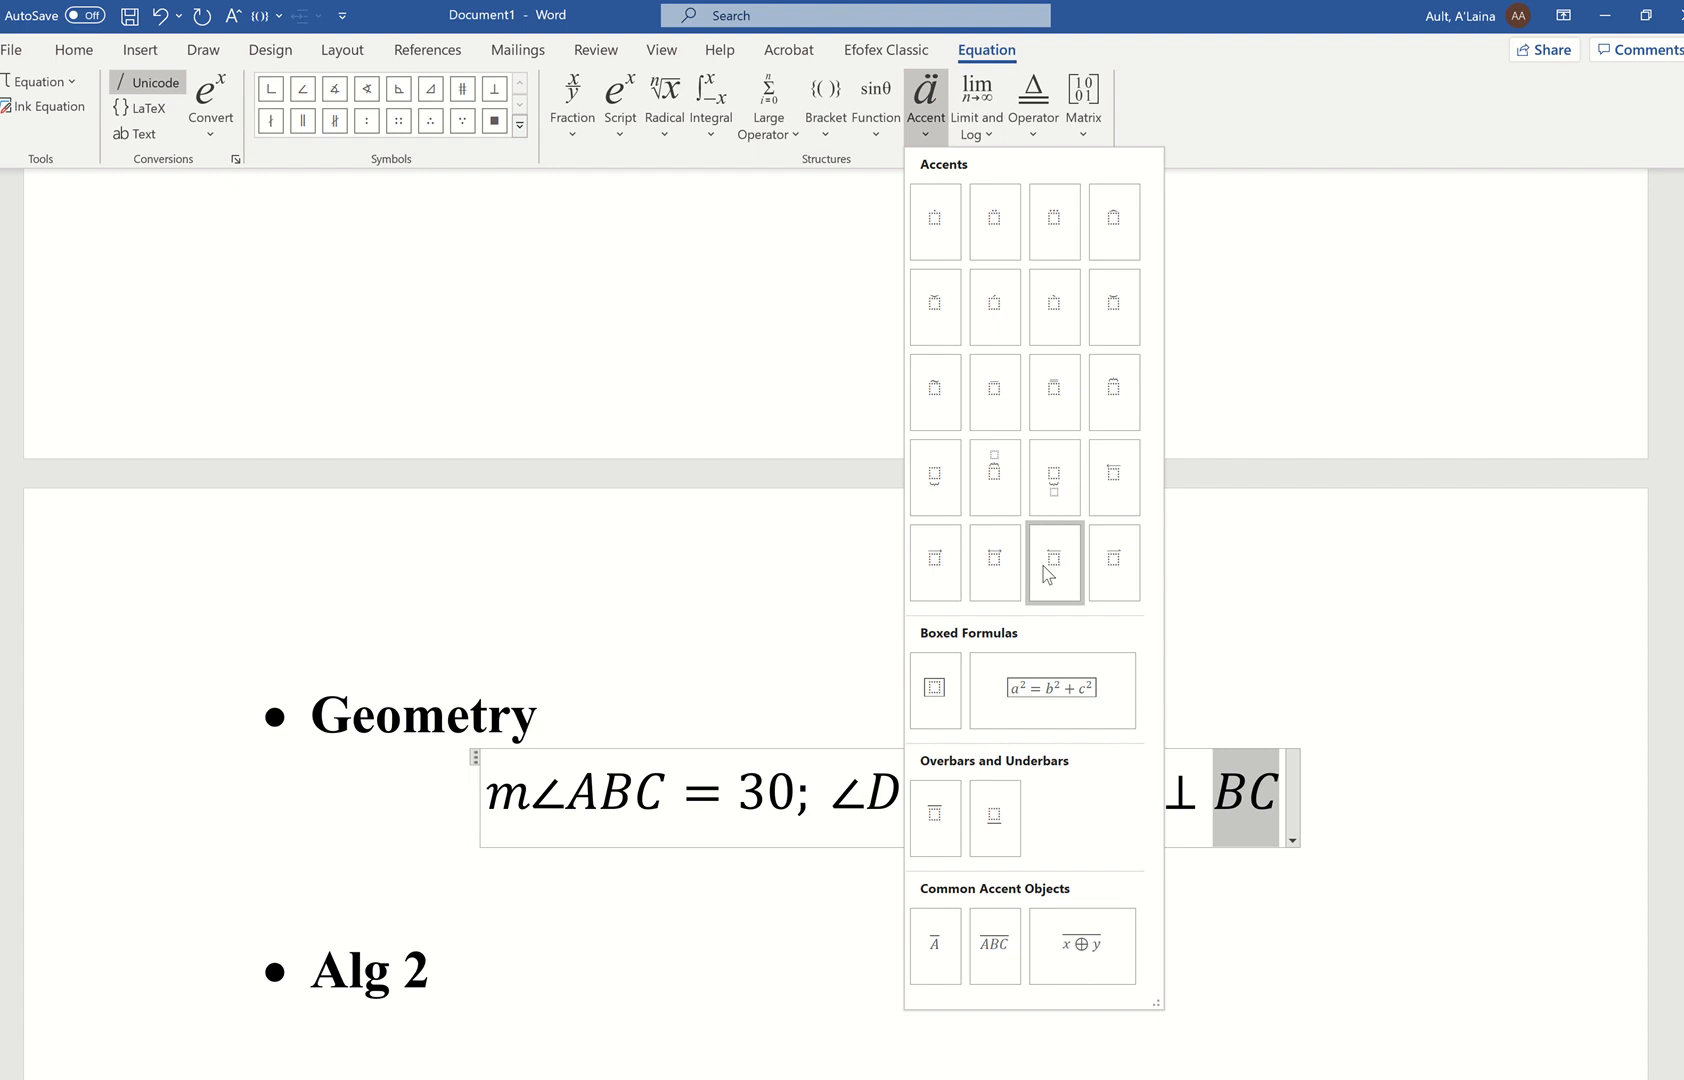
{"action": "left_click", "coordinate": [934, 558]}
{"action": "left_click", "coordinate": [1440, 717]}
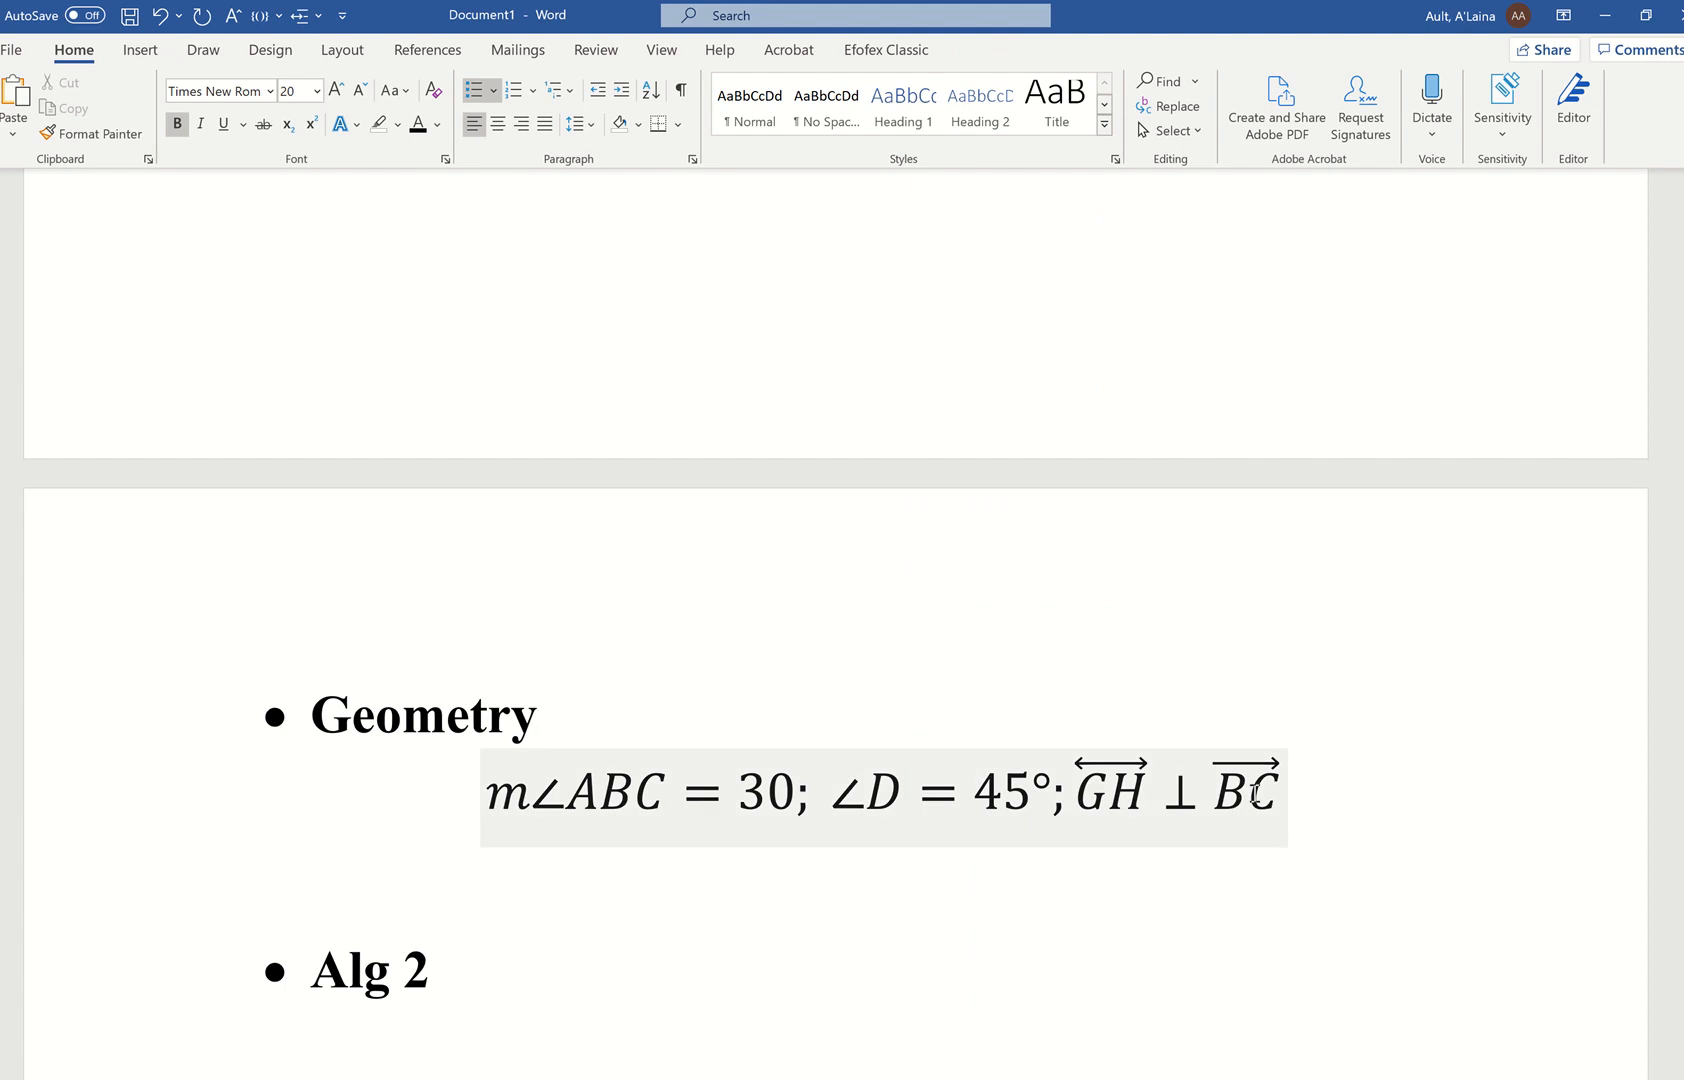
{"action": "left_click", "coordinate": [1280, 793]}
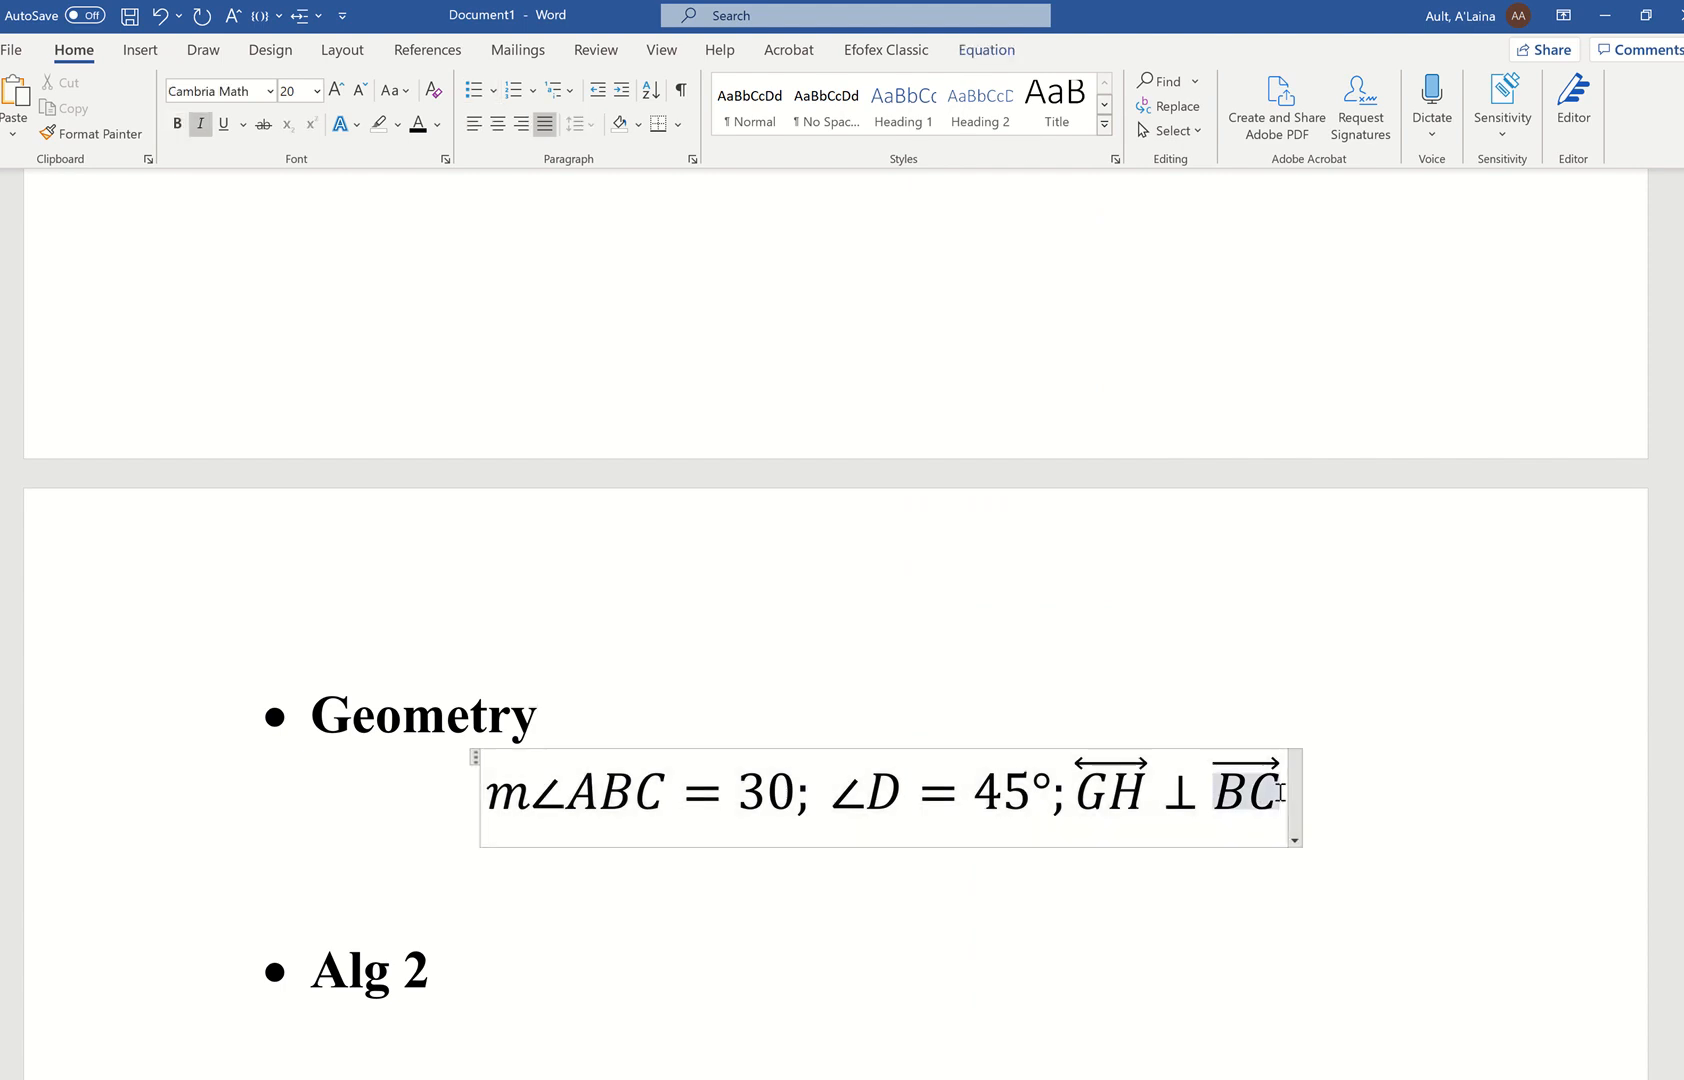
{"action": "key", "text": "Right"}
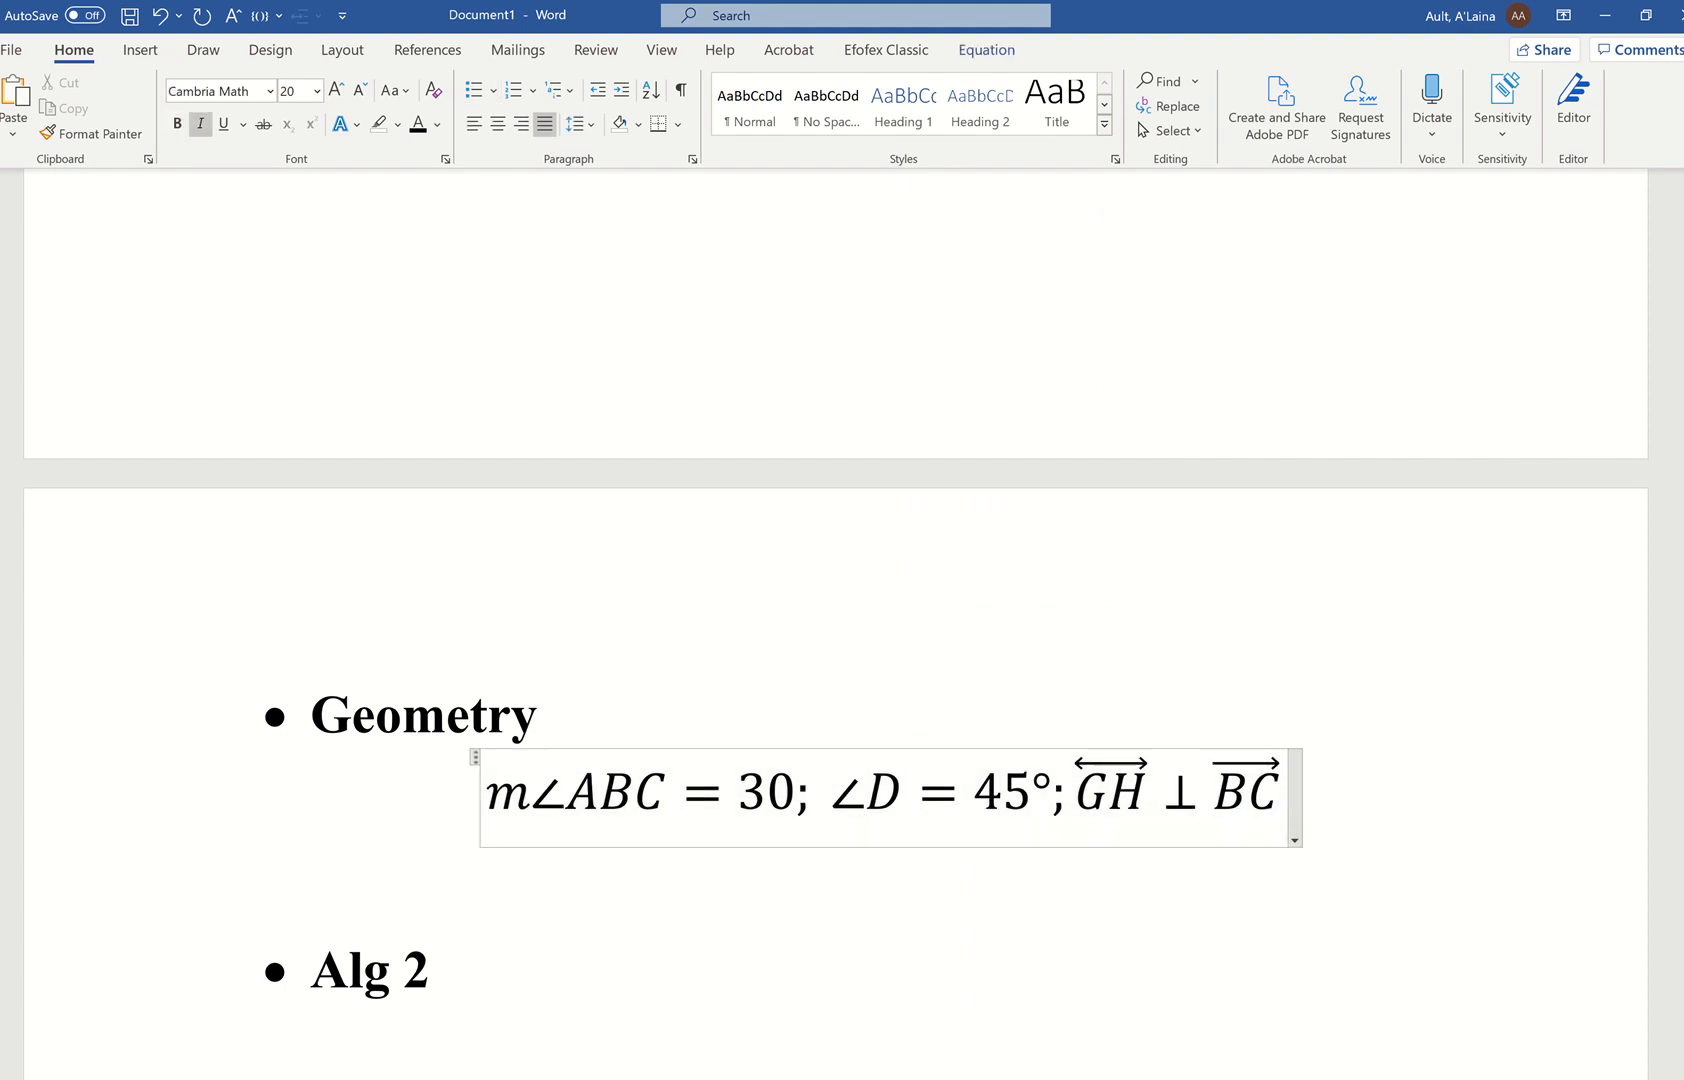
Step: Switch to Chrome and search in a new tab for "how to draw the arc symbol in equation editor"
{"action": "key", "text": "alt+Tab"}
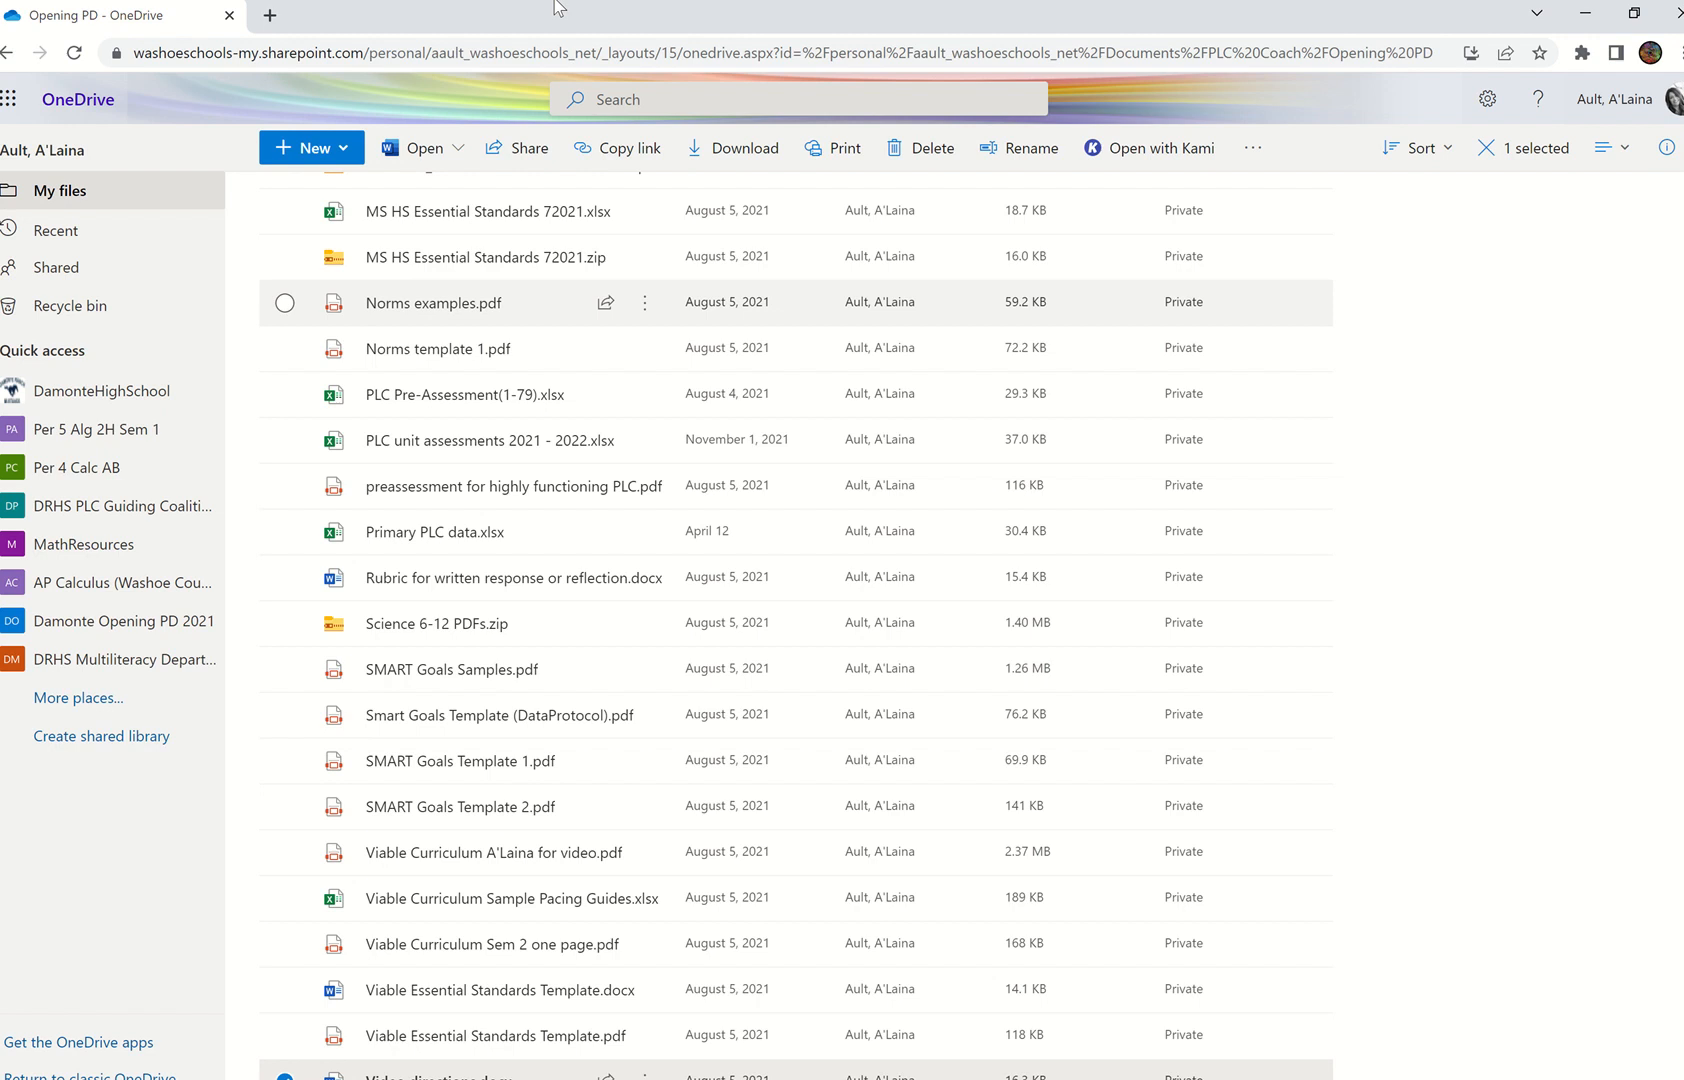
{"action": "left_click", "coordinate": [264, 18]}
{"action": "type", "text": "h"}
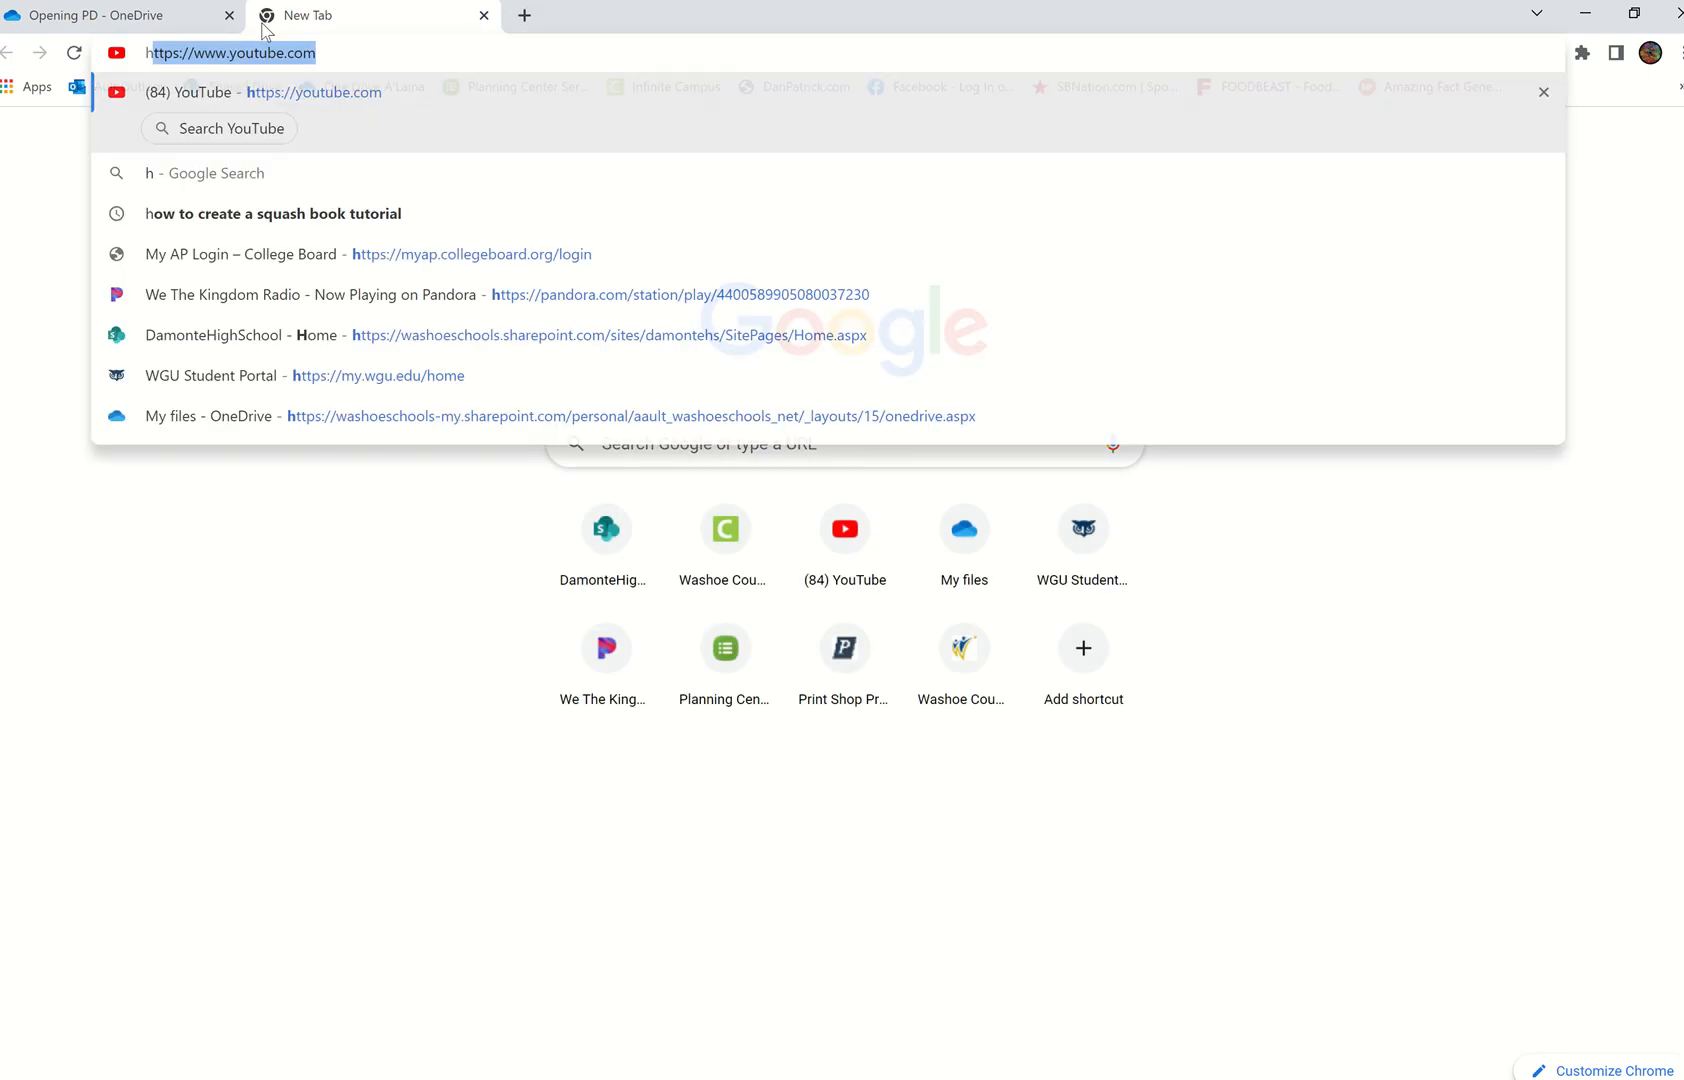
{"action": "type", "text": "ow to draw the a"}
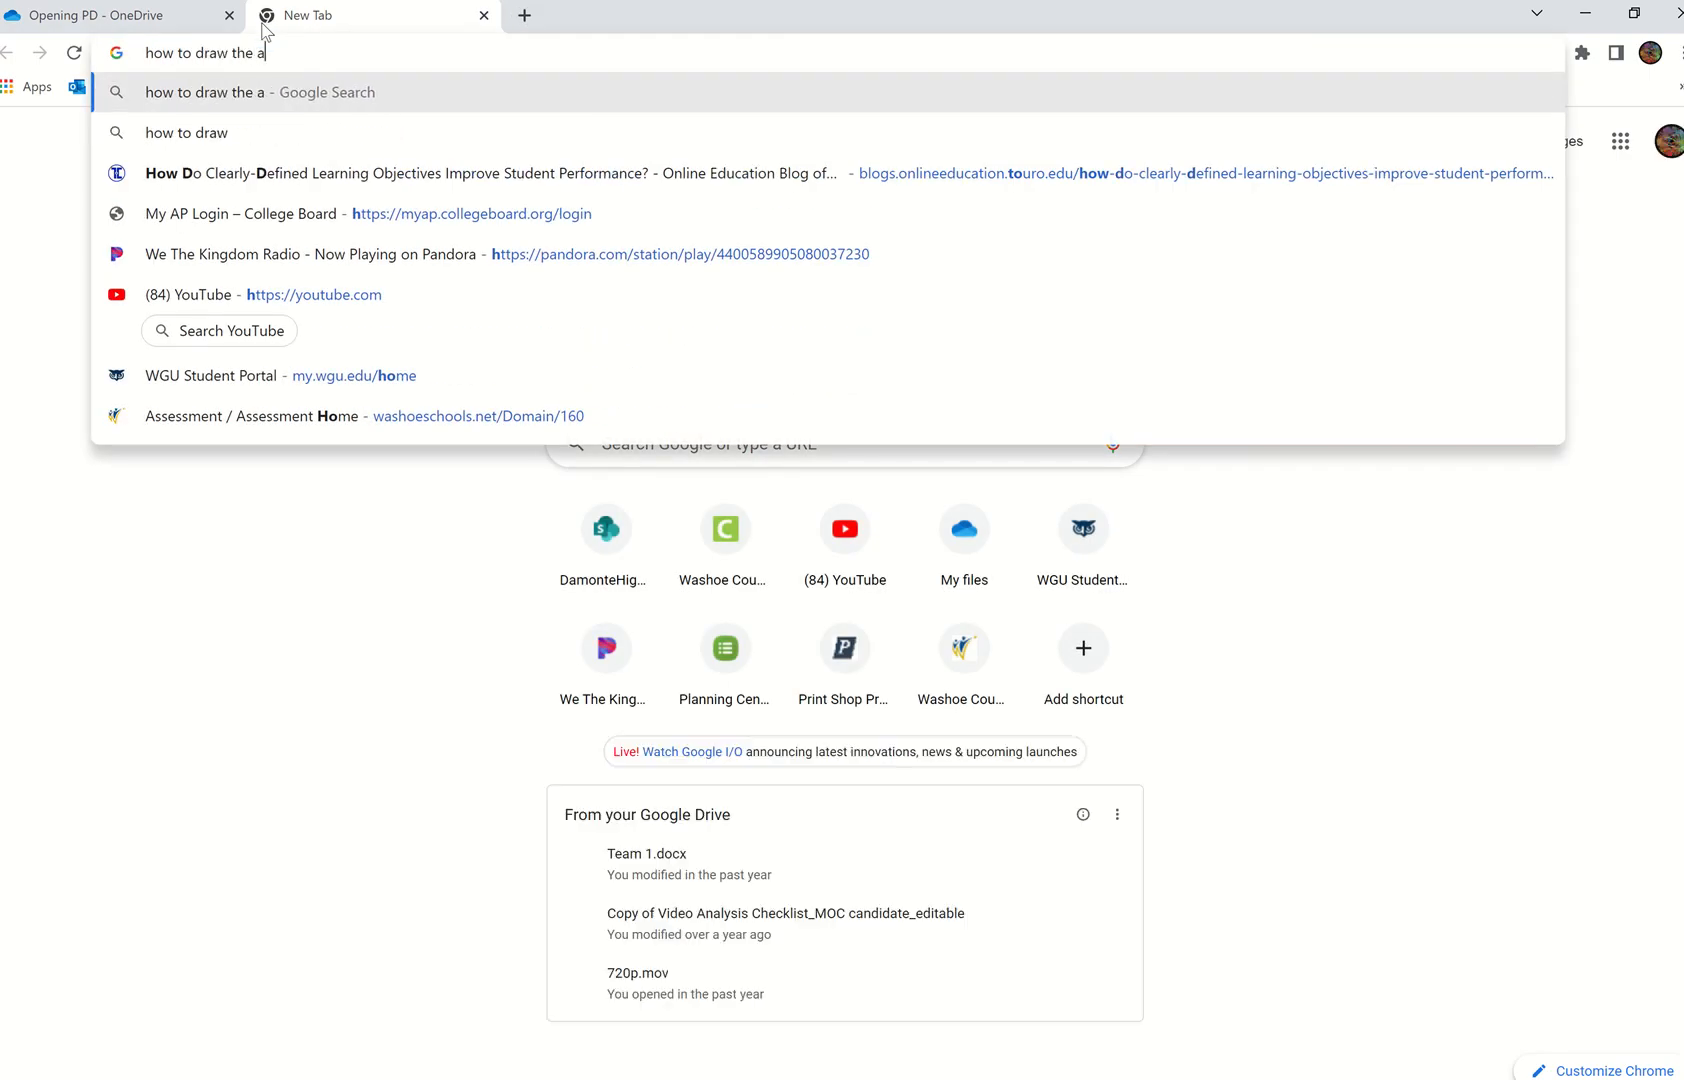
{"action": "type", "text": "rc cym"}
{"action": "key", "text": "BackSpace"}
{"action": "key", "text": "BackSpace"}
{"action": "key", "text": "BackSpace"}
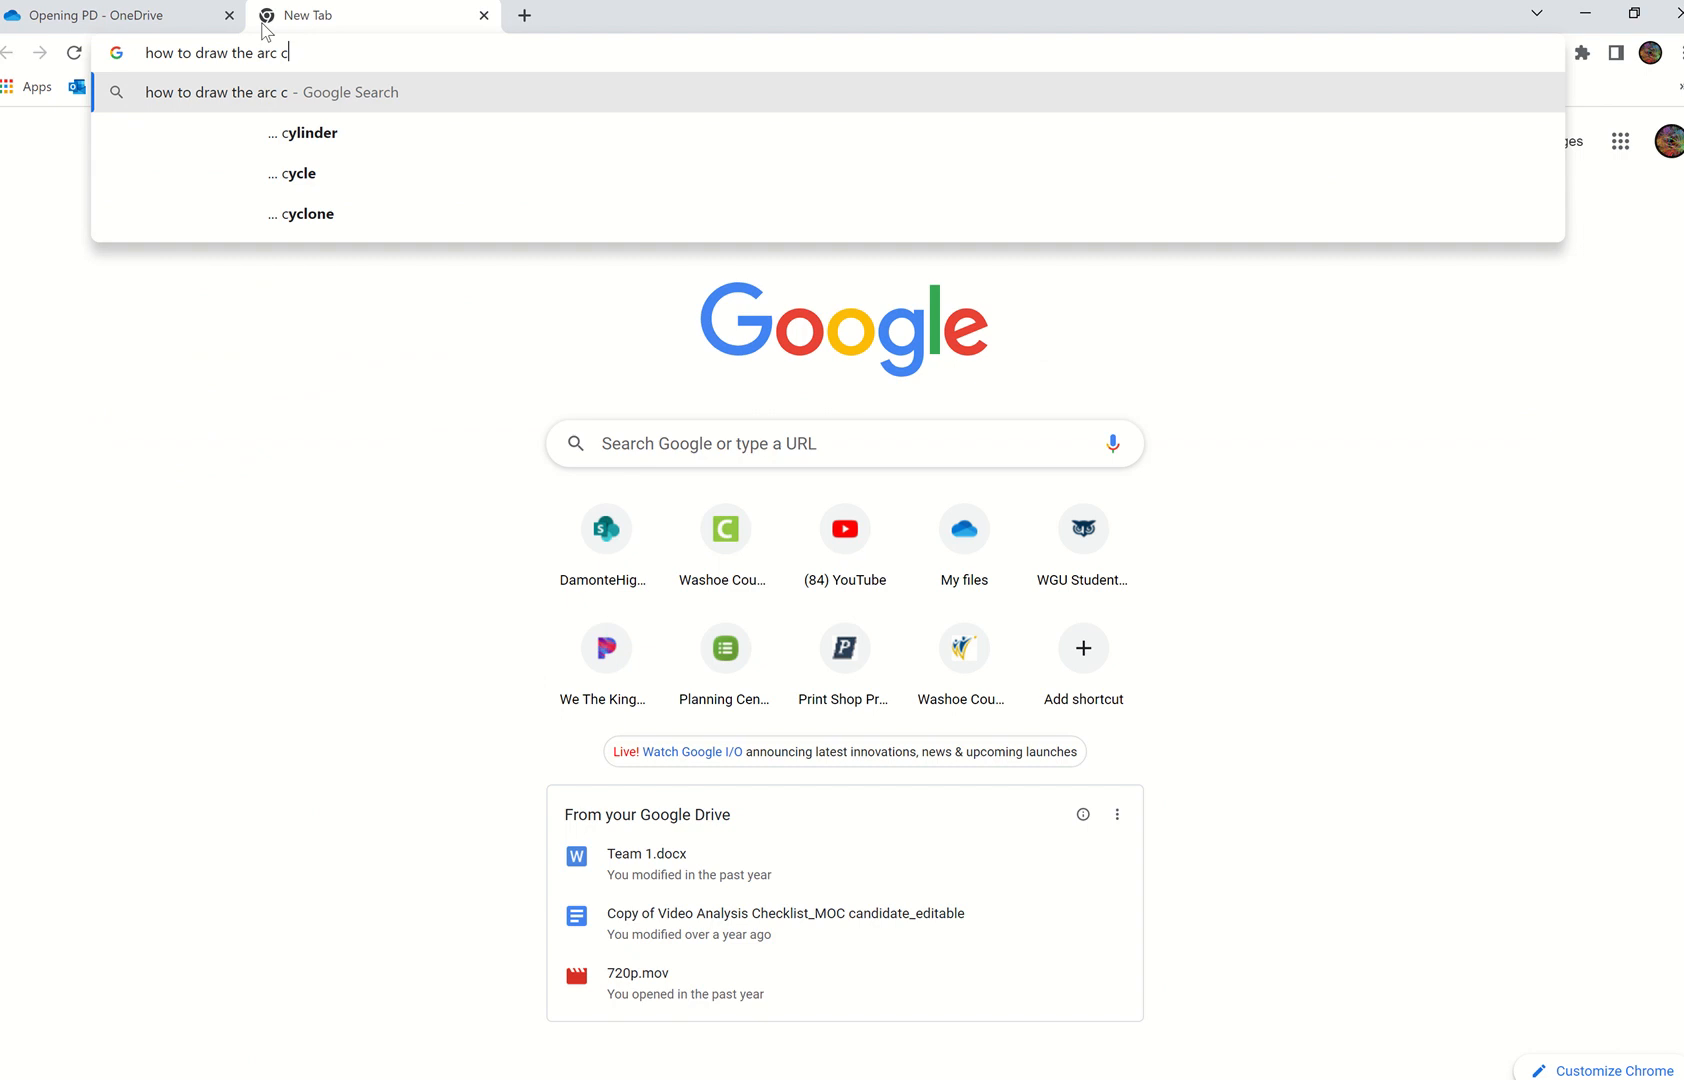
{"action": "type", "text": "symbol in"}
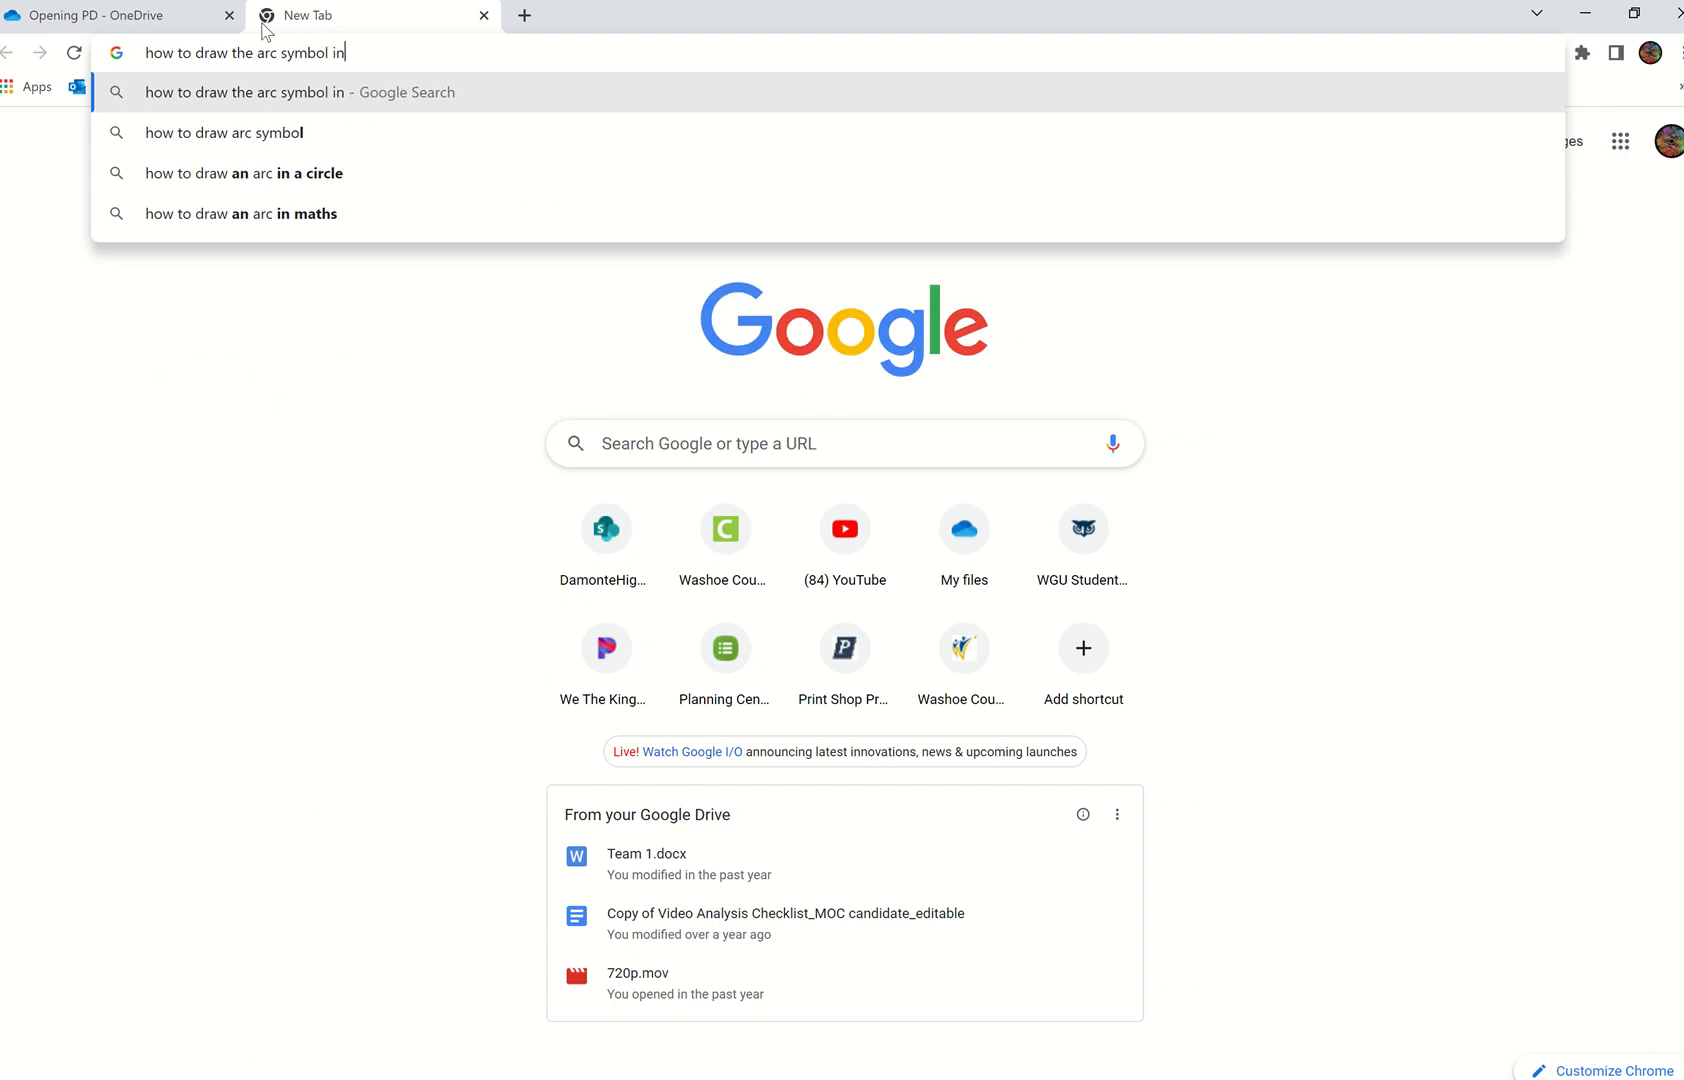
{"action": "type", "text": " equation editor"}
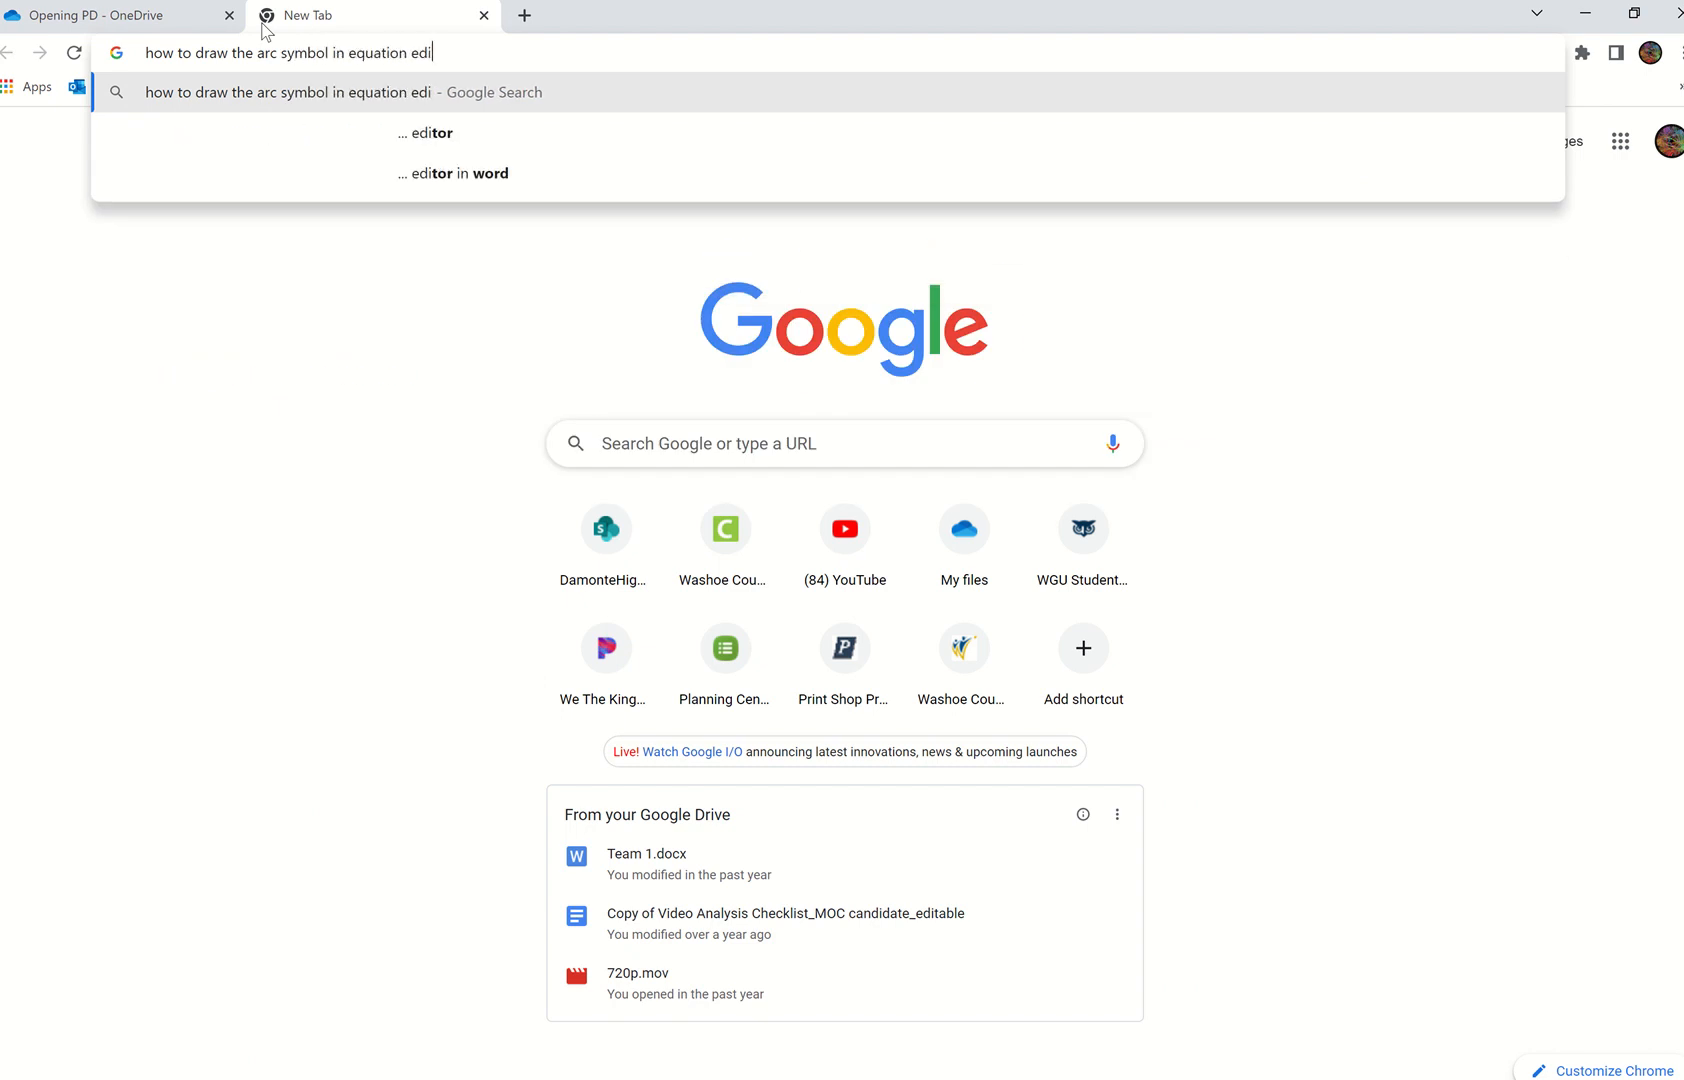
{"action": "key", "text": "Return"}
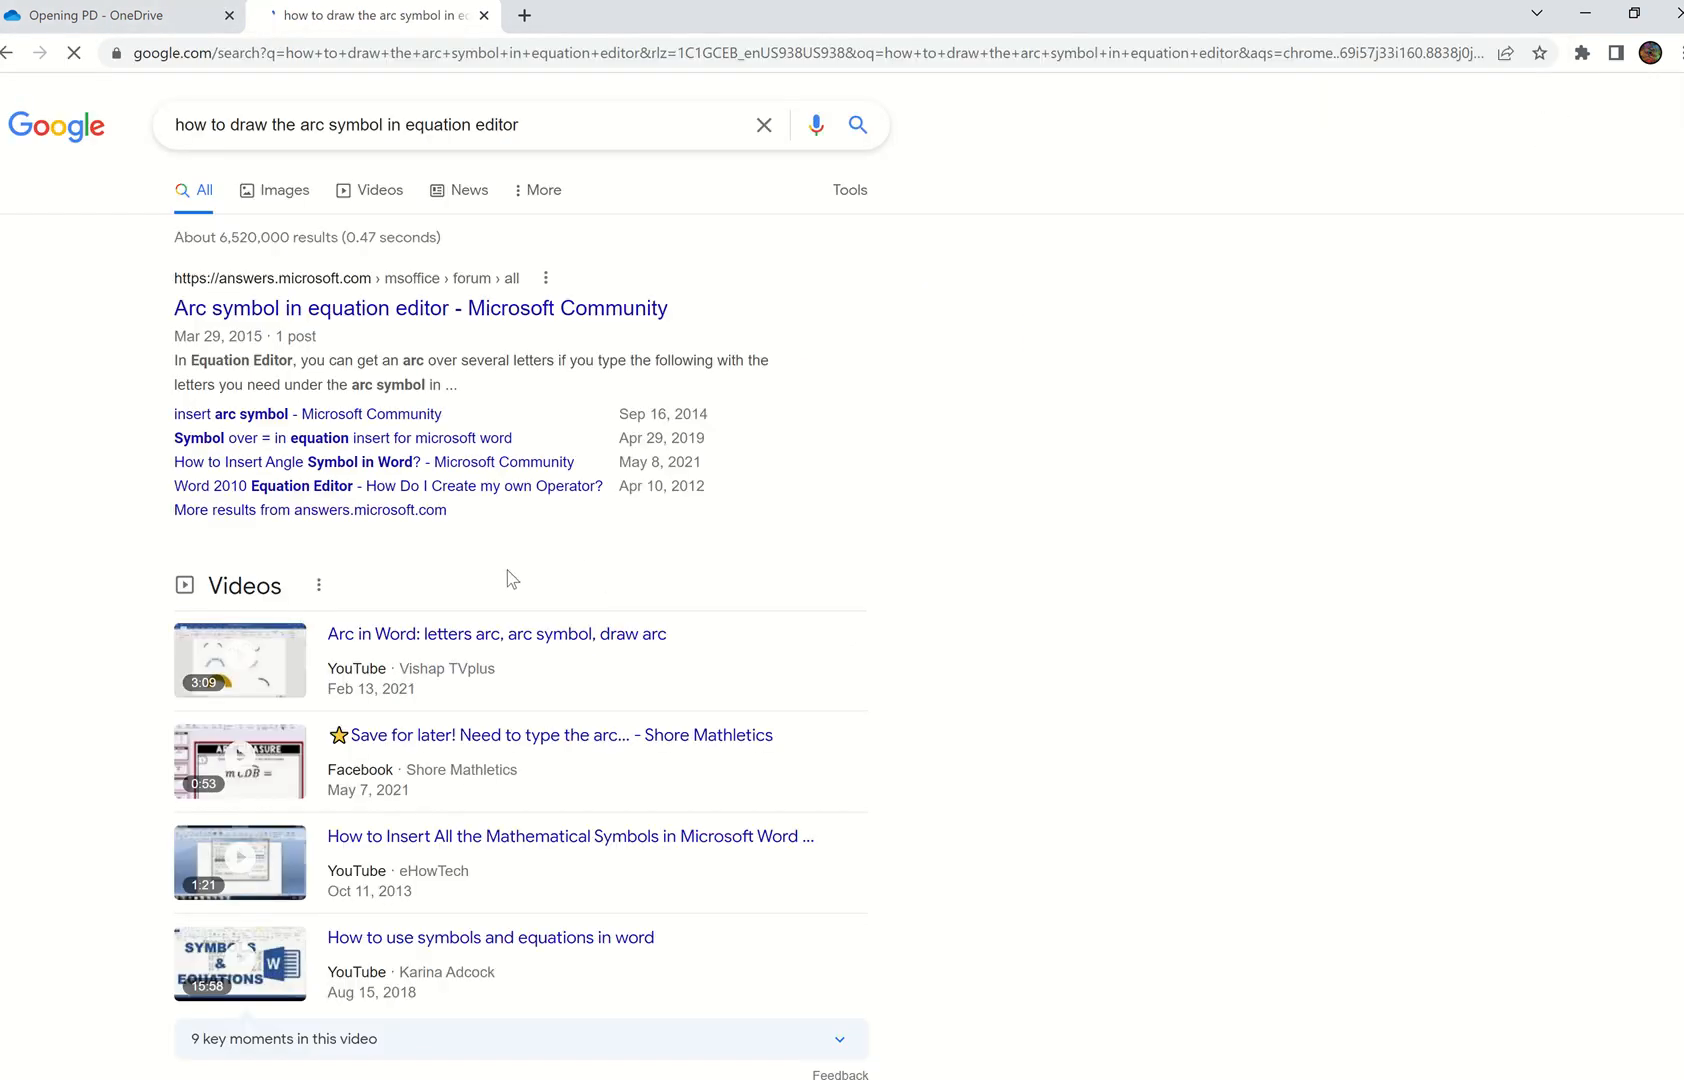
Step: Read the answer in the Microsoft Community thread "Arc symbol in equation editor" and return to Document1 in Word
{"action": "left_click", "coordinate": [457, 310]}
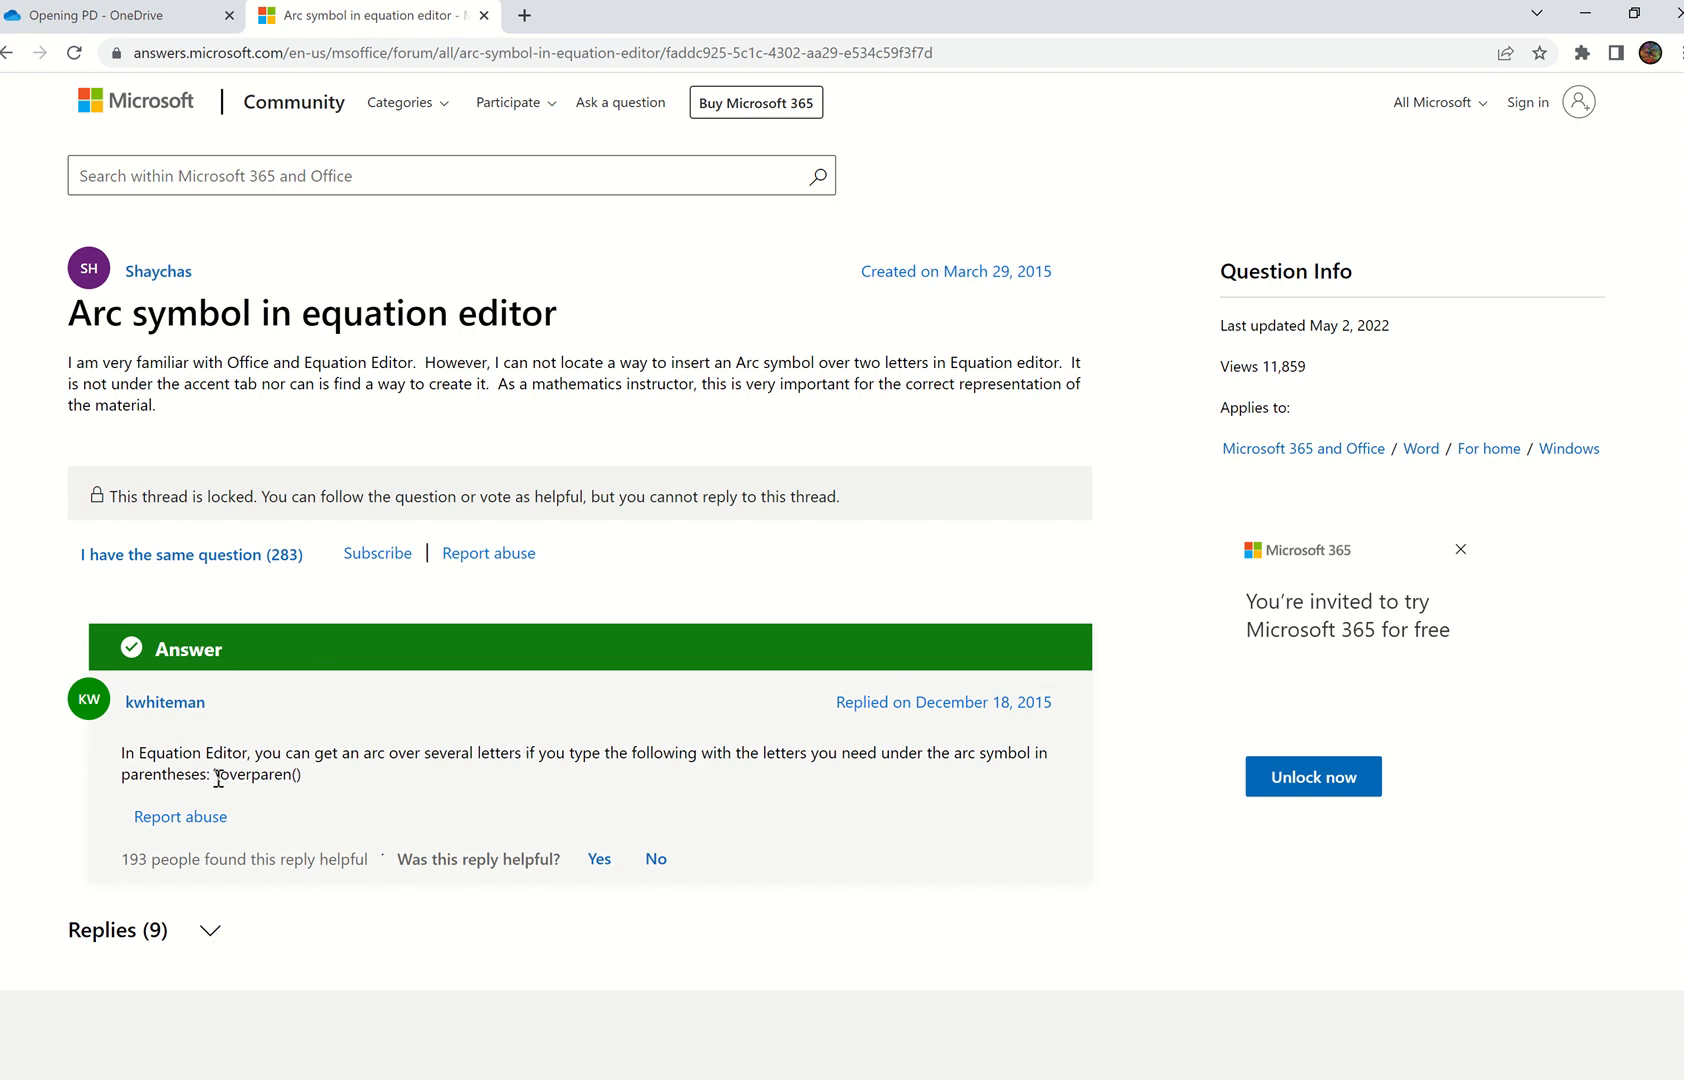
{"action": "scroll", "coordinate": [304, 784], "scroll_direction": "down", "scroll_amount": 2}
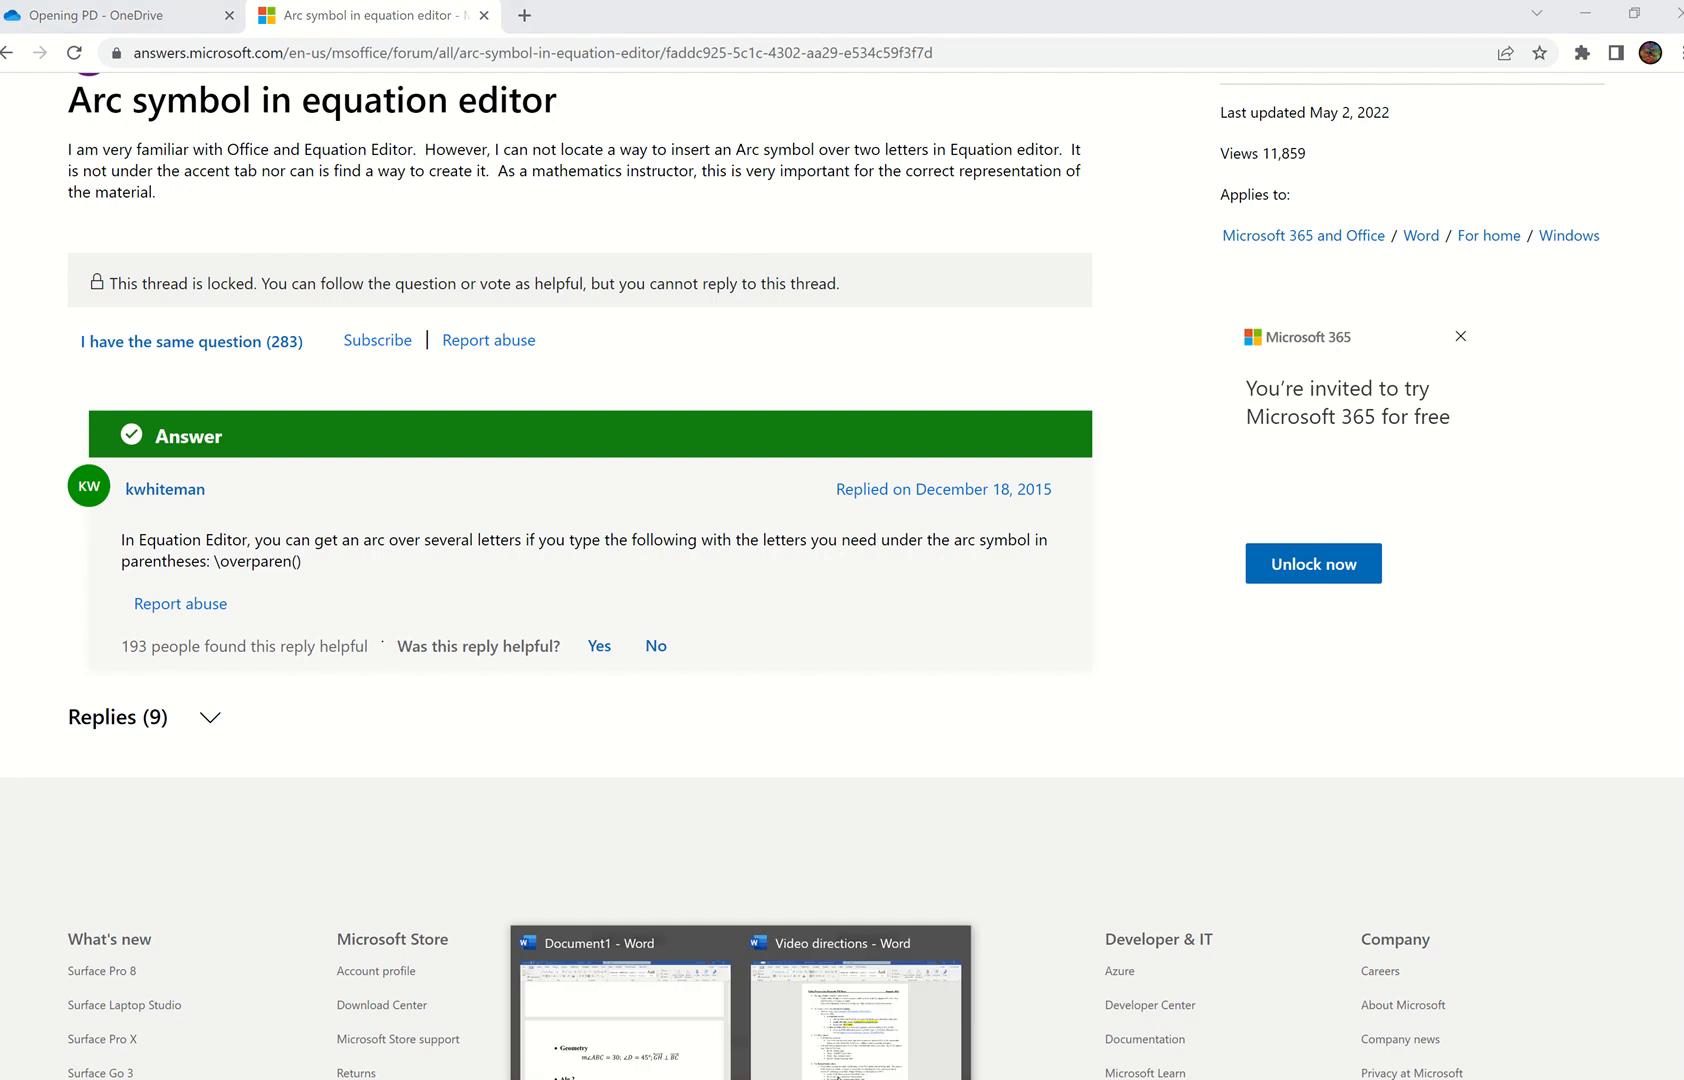
{"action": "left_click", "coordinate": [858, 1062]}
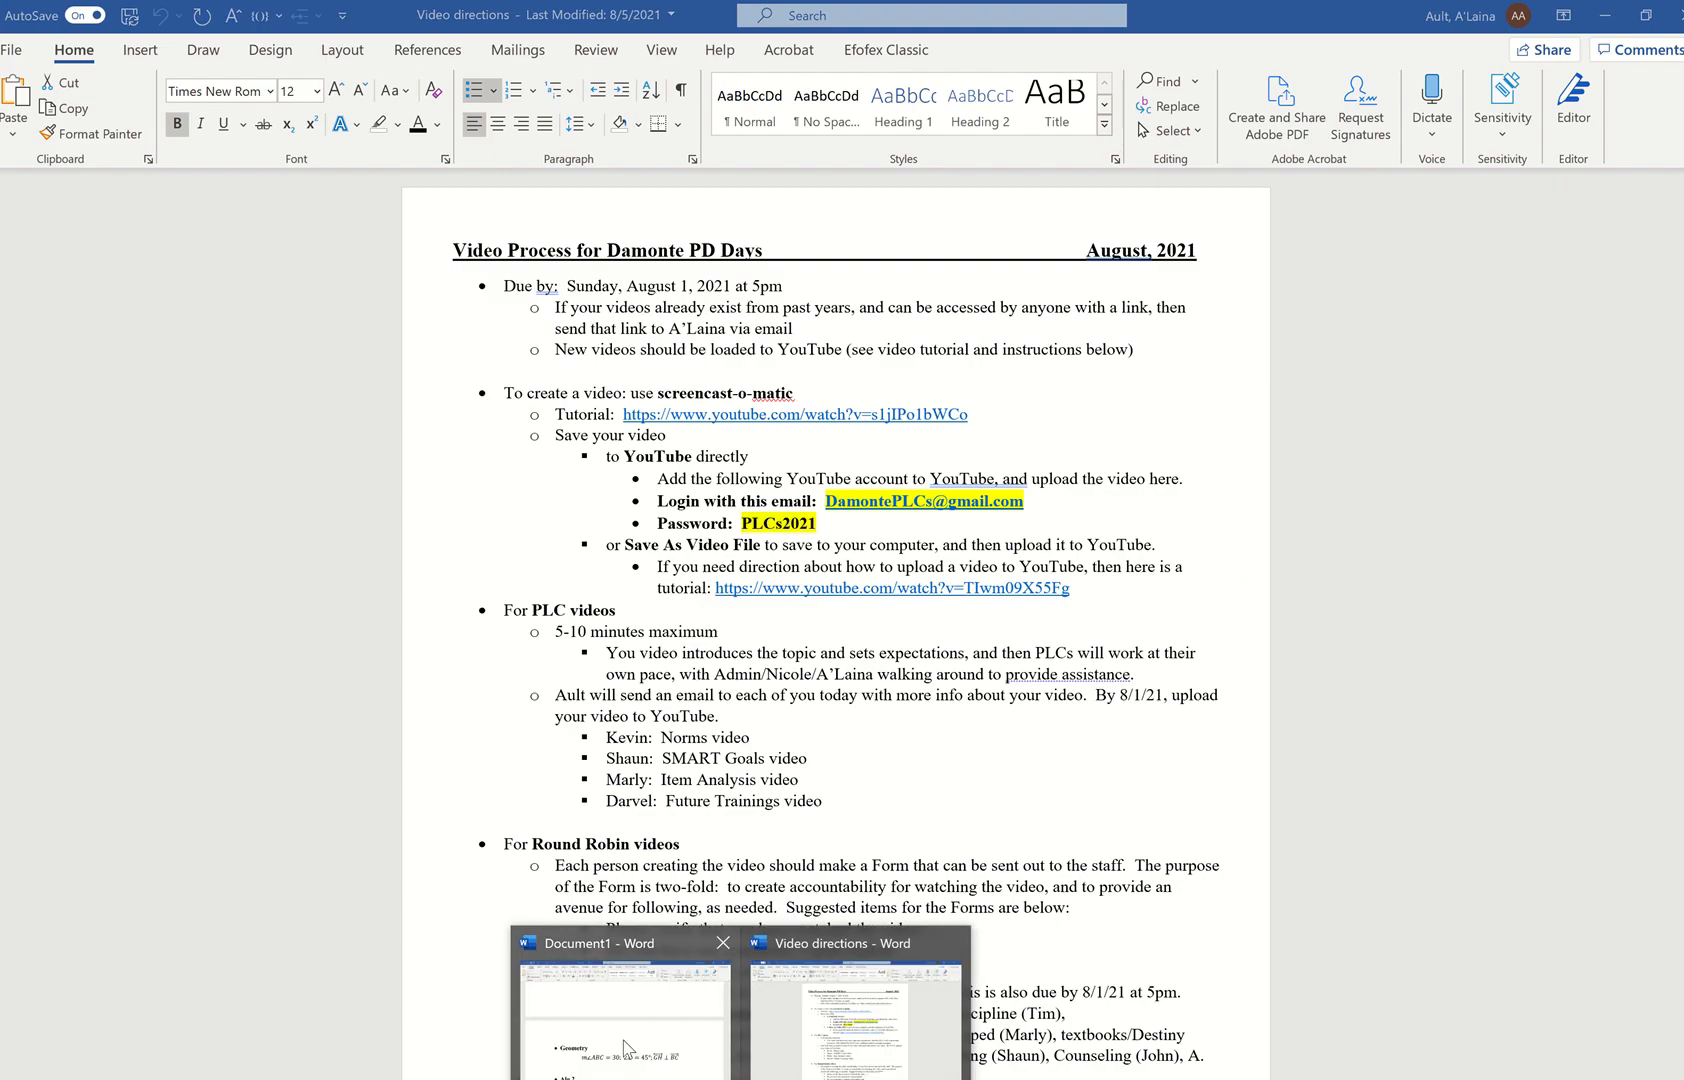
{"action": "left_click", "coordinate": [625, 1040]}
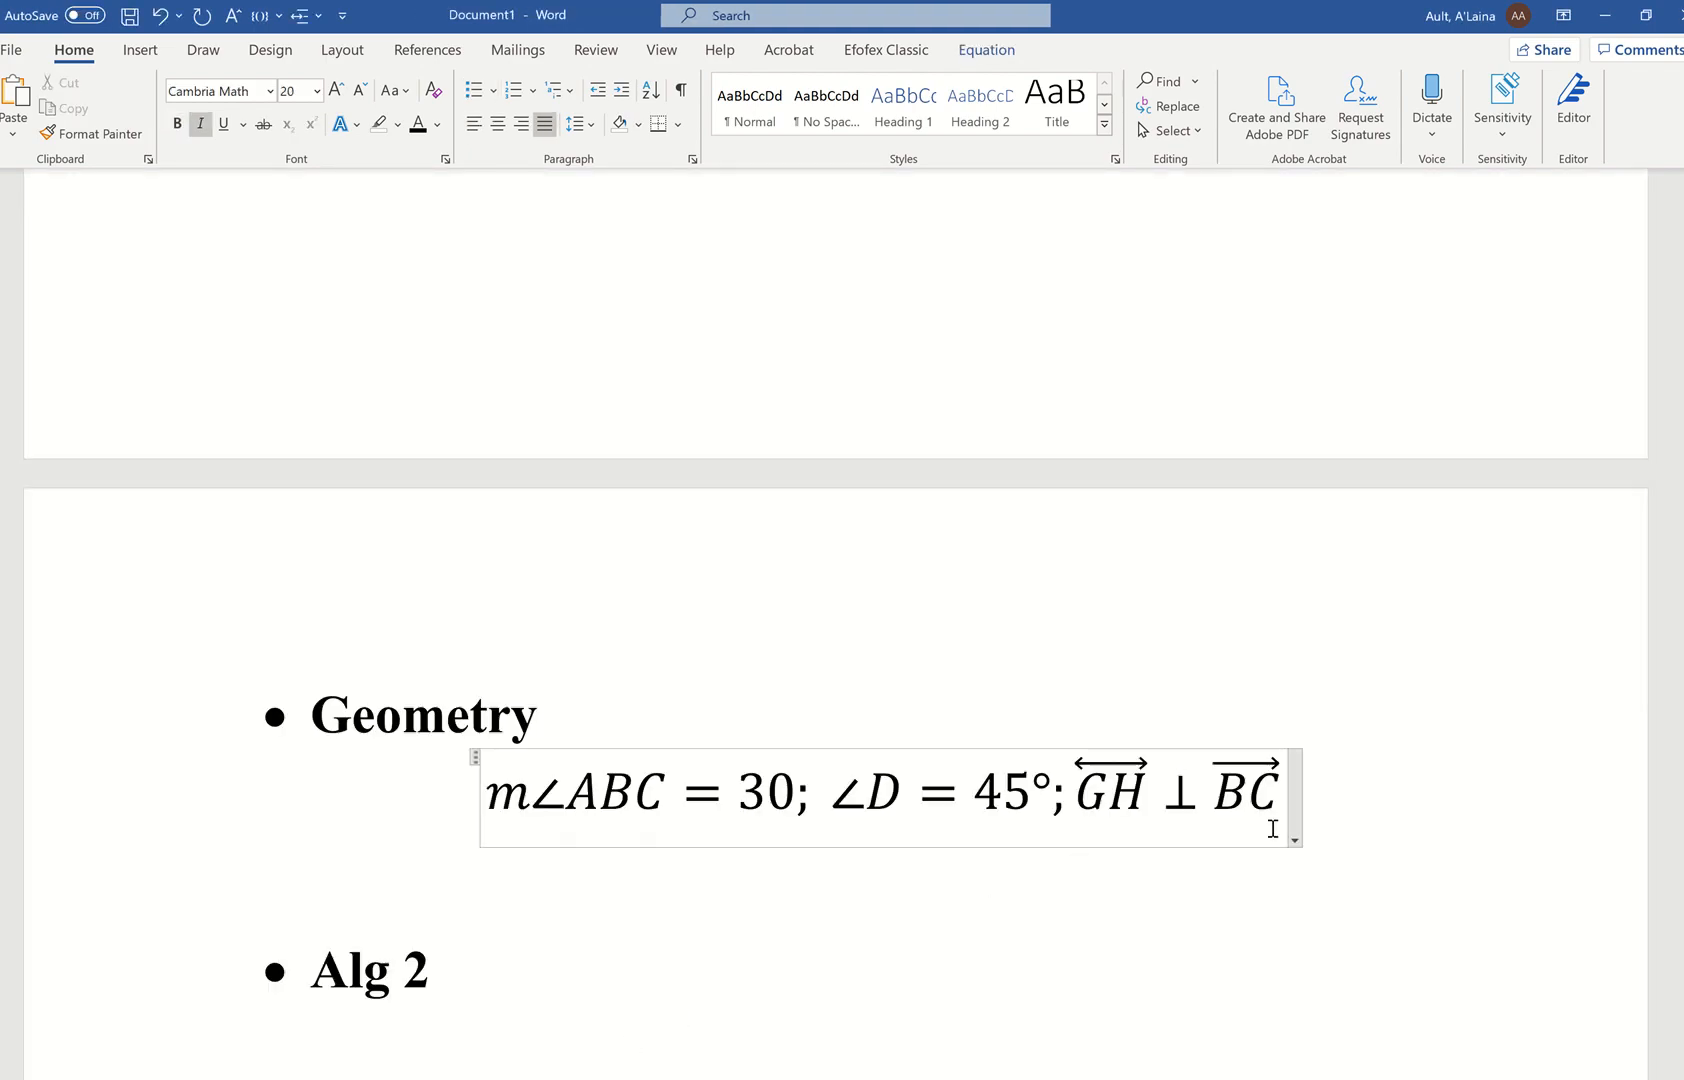
Step: Append ;\overparen(BC) to the Geometry equation to set an arc over BC, checking the command in the Chrome thread
{"action": "type", "text": ";"}
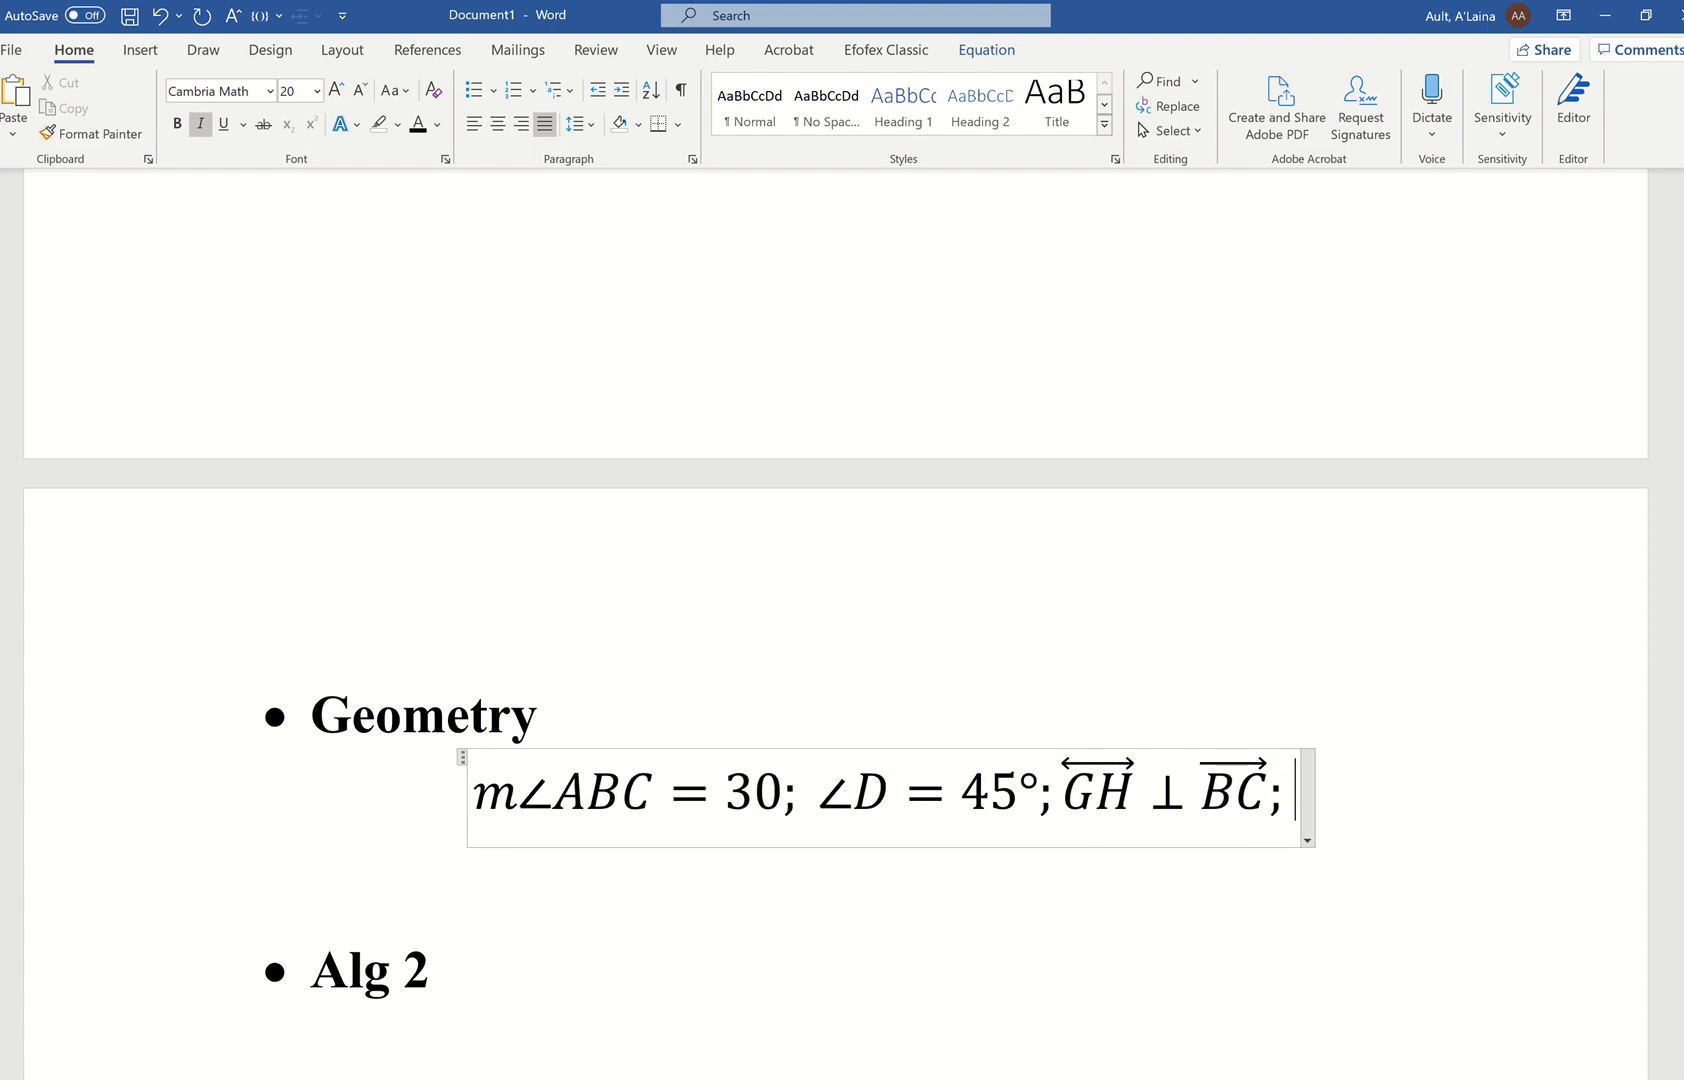
{"action": "type", "text": "o"}
{"action": "key", "text": "BackSpace"}
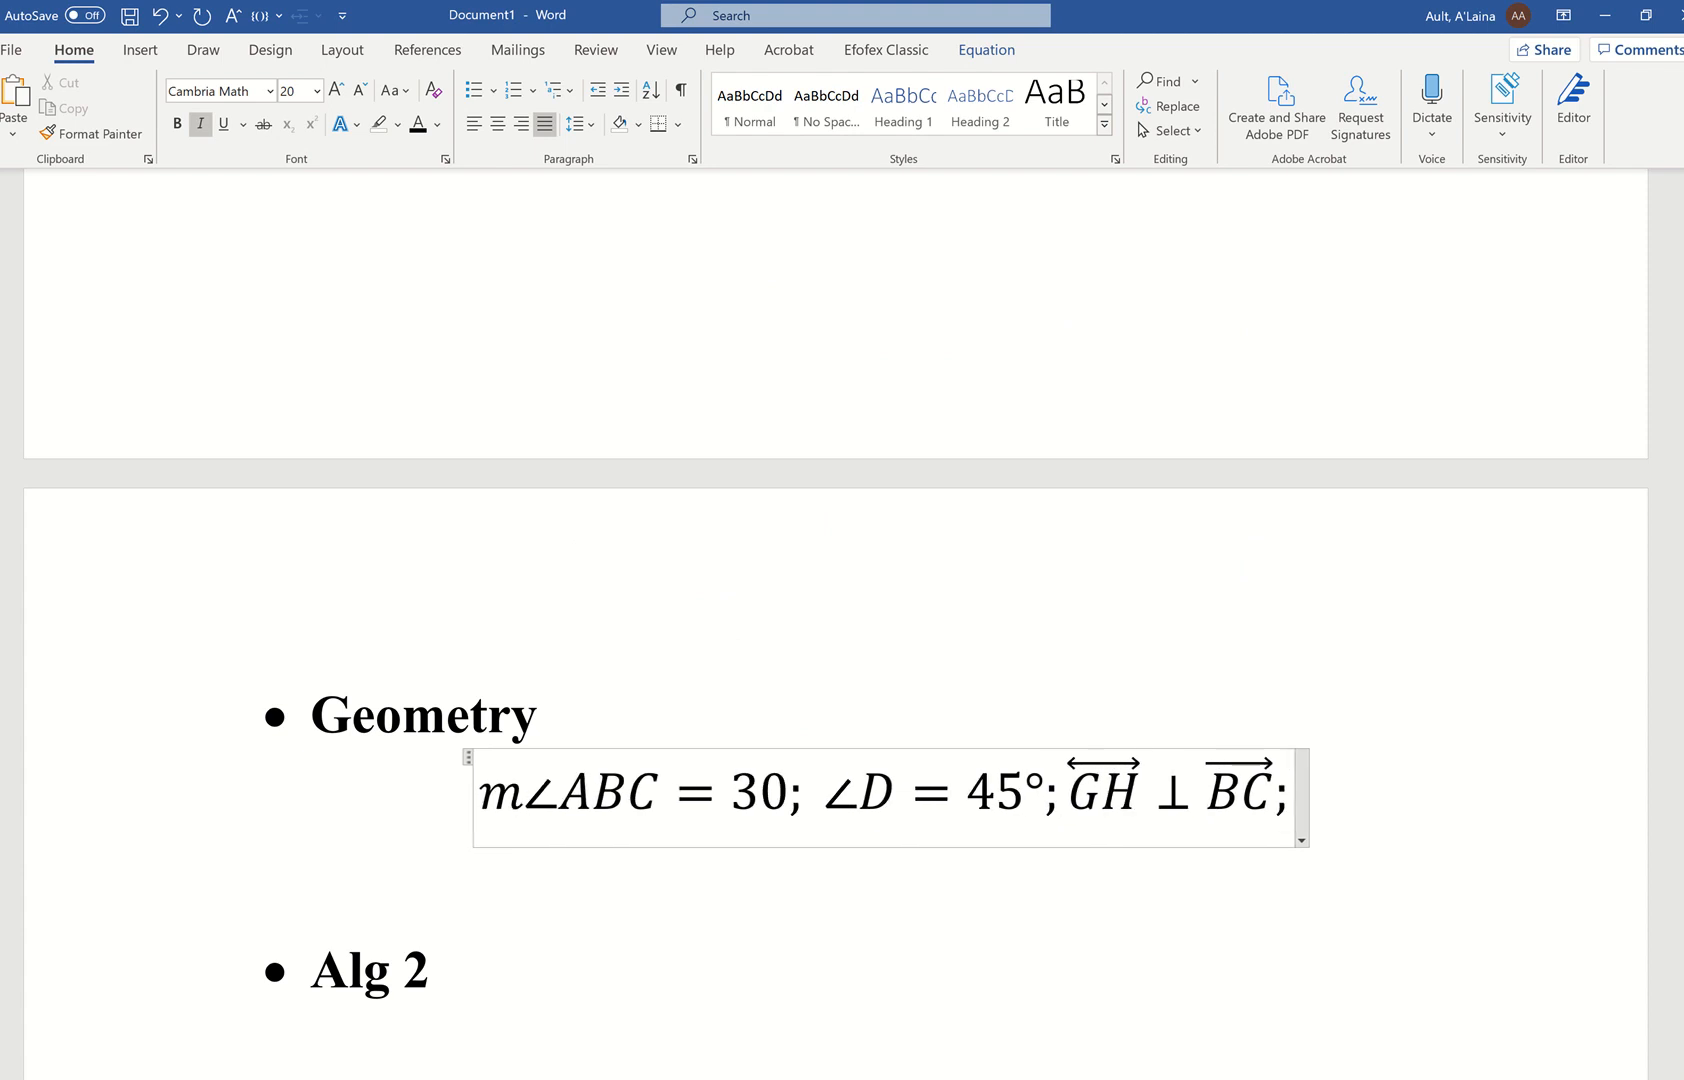
{"action": "key", "text": "alt+Tab"}
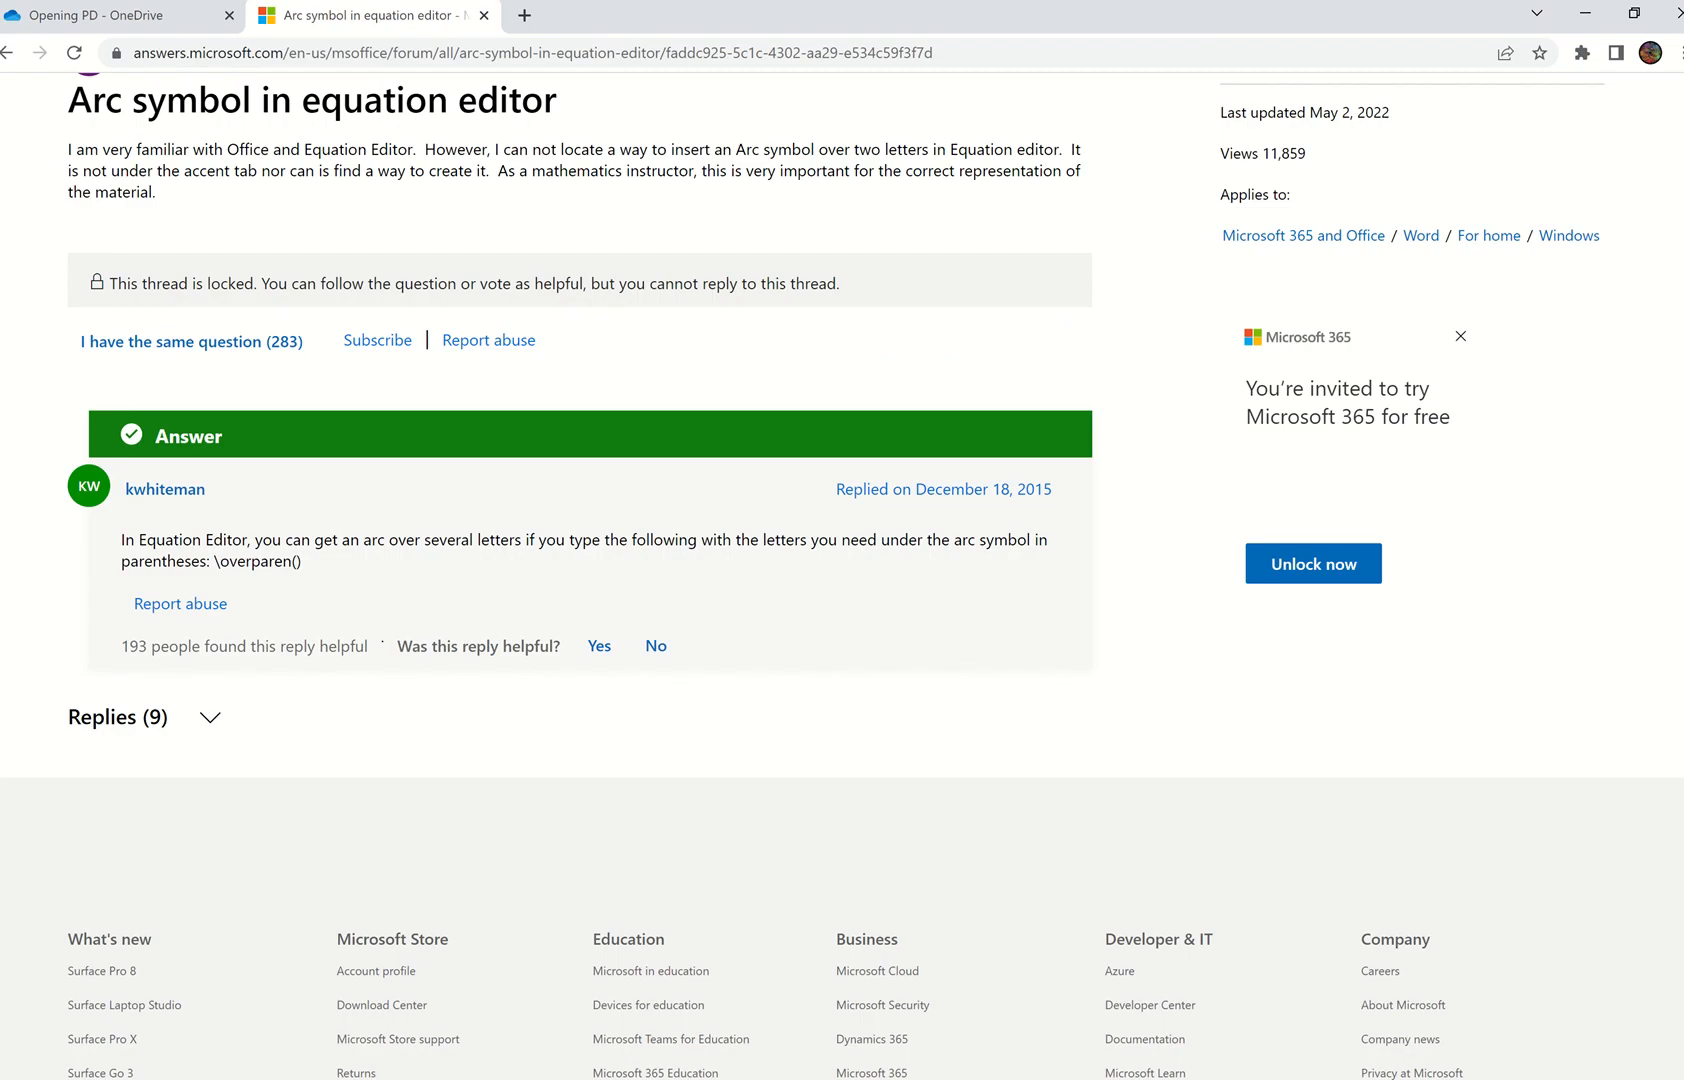
{"action": "key", "text": "alt+Tab"}
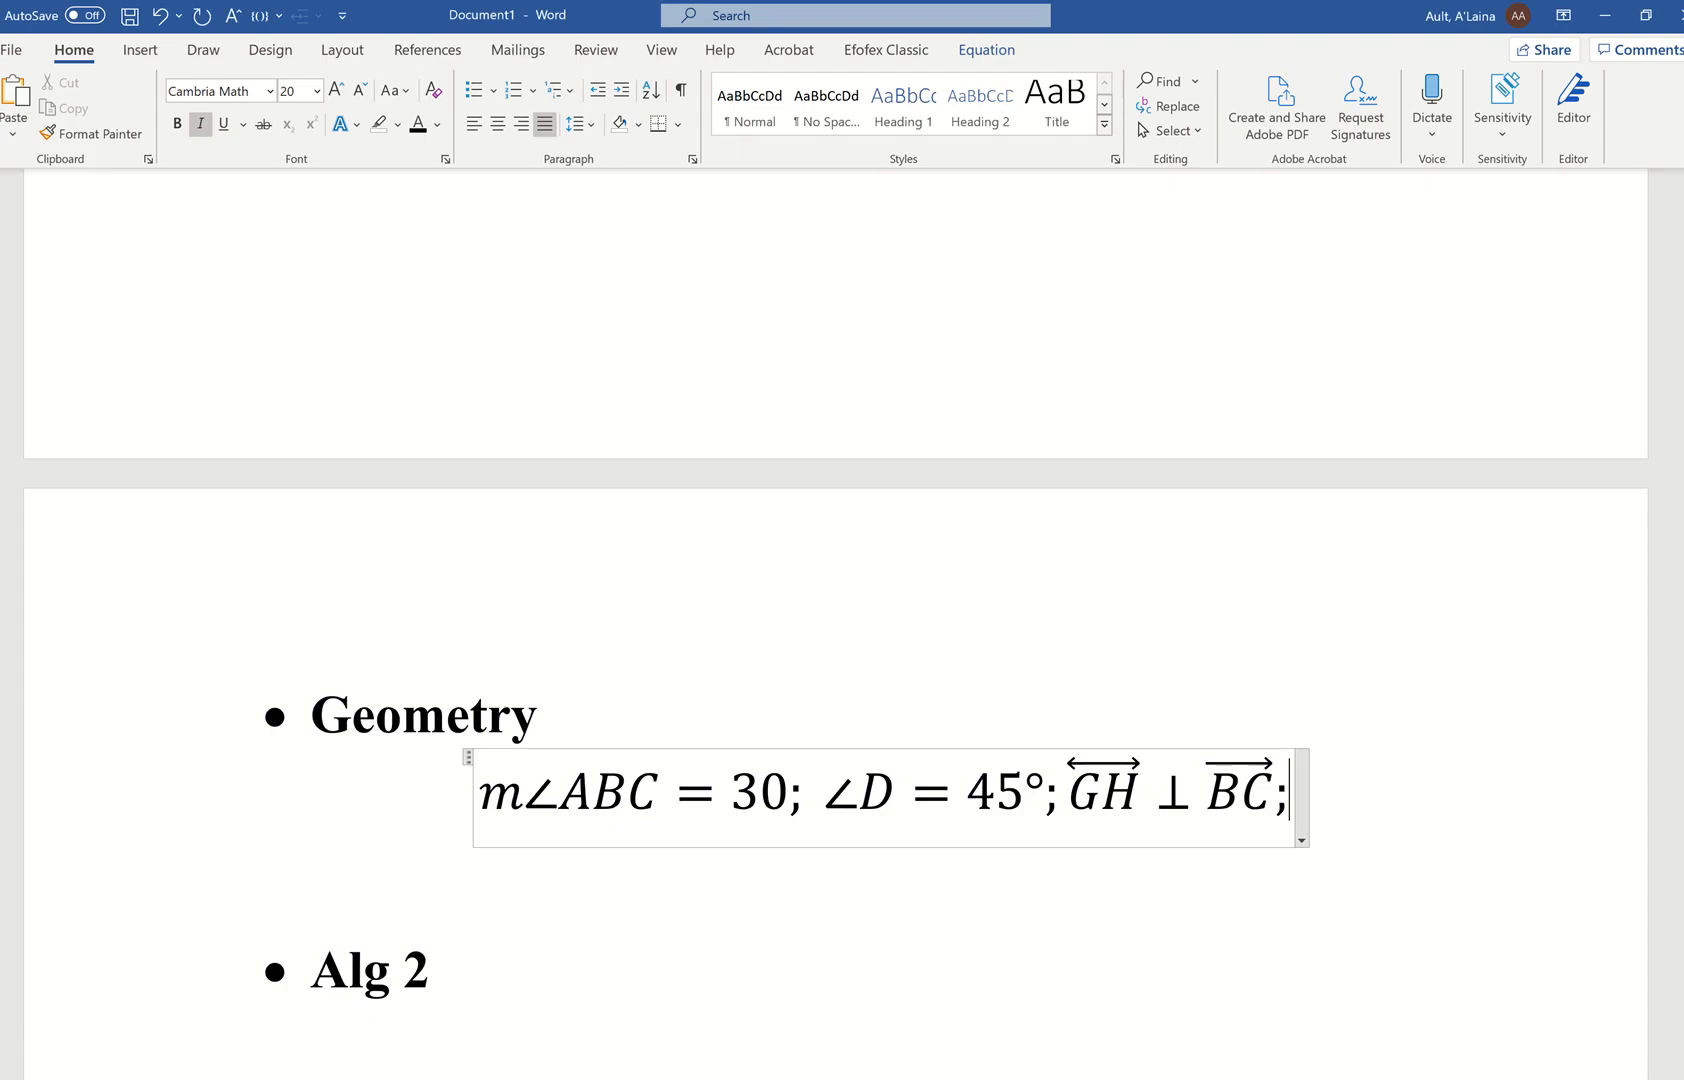
{"action": "type", "text": "\\overpar"}
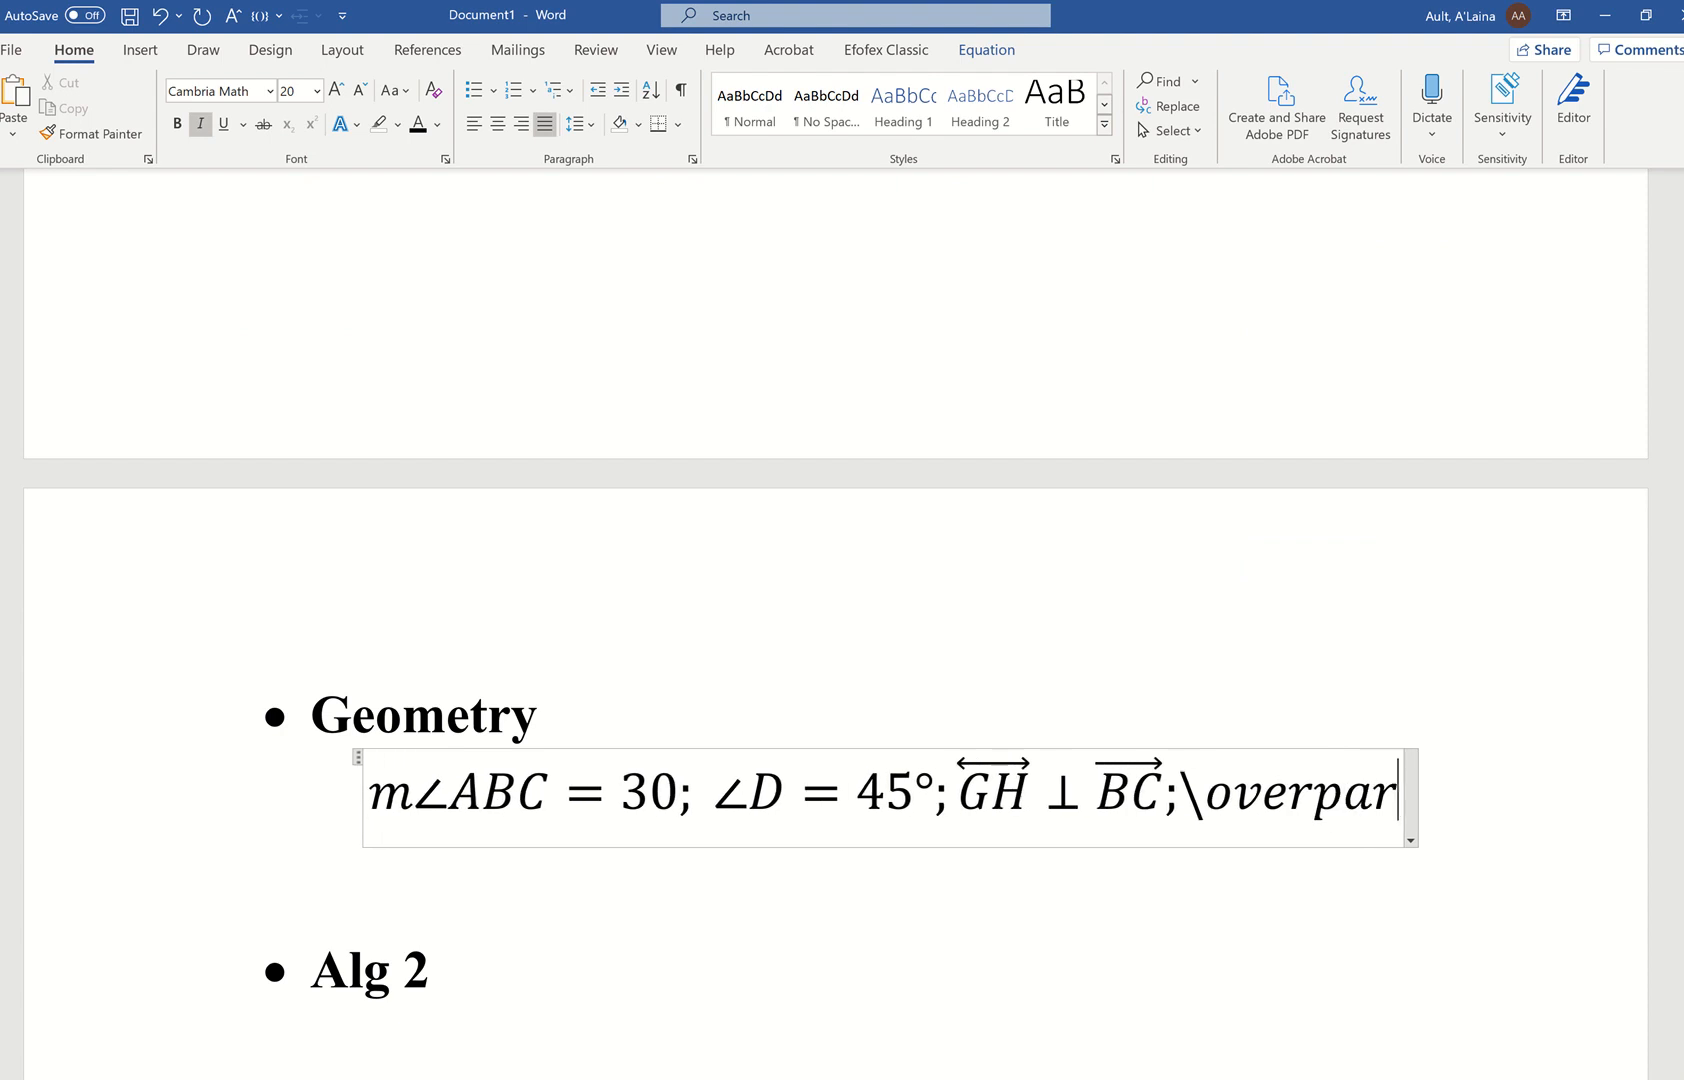
{"action": "key", "text": "alt+Tab"}
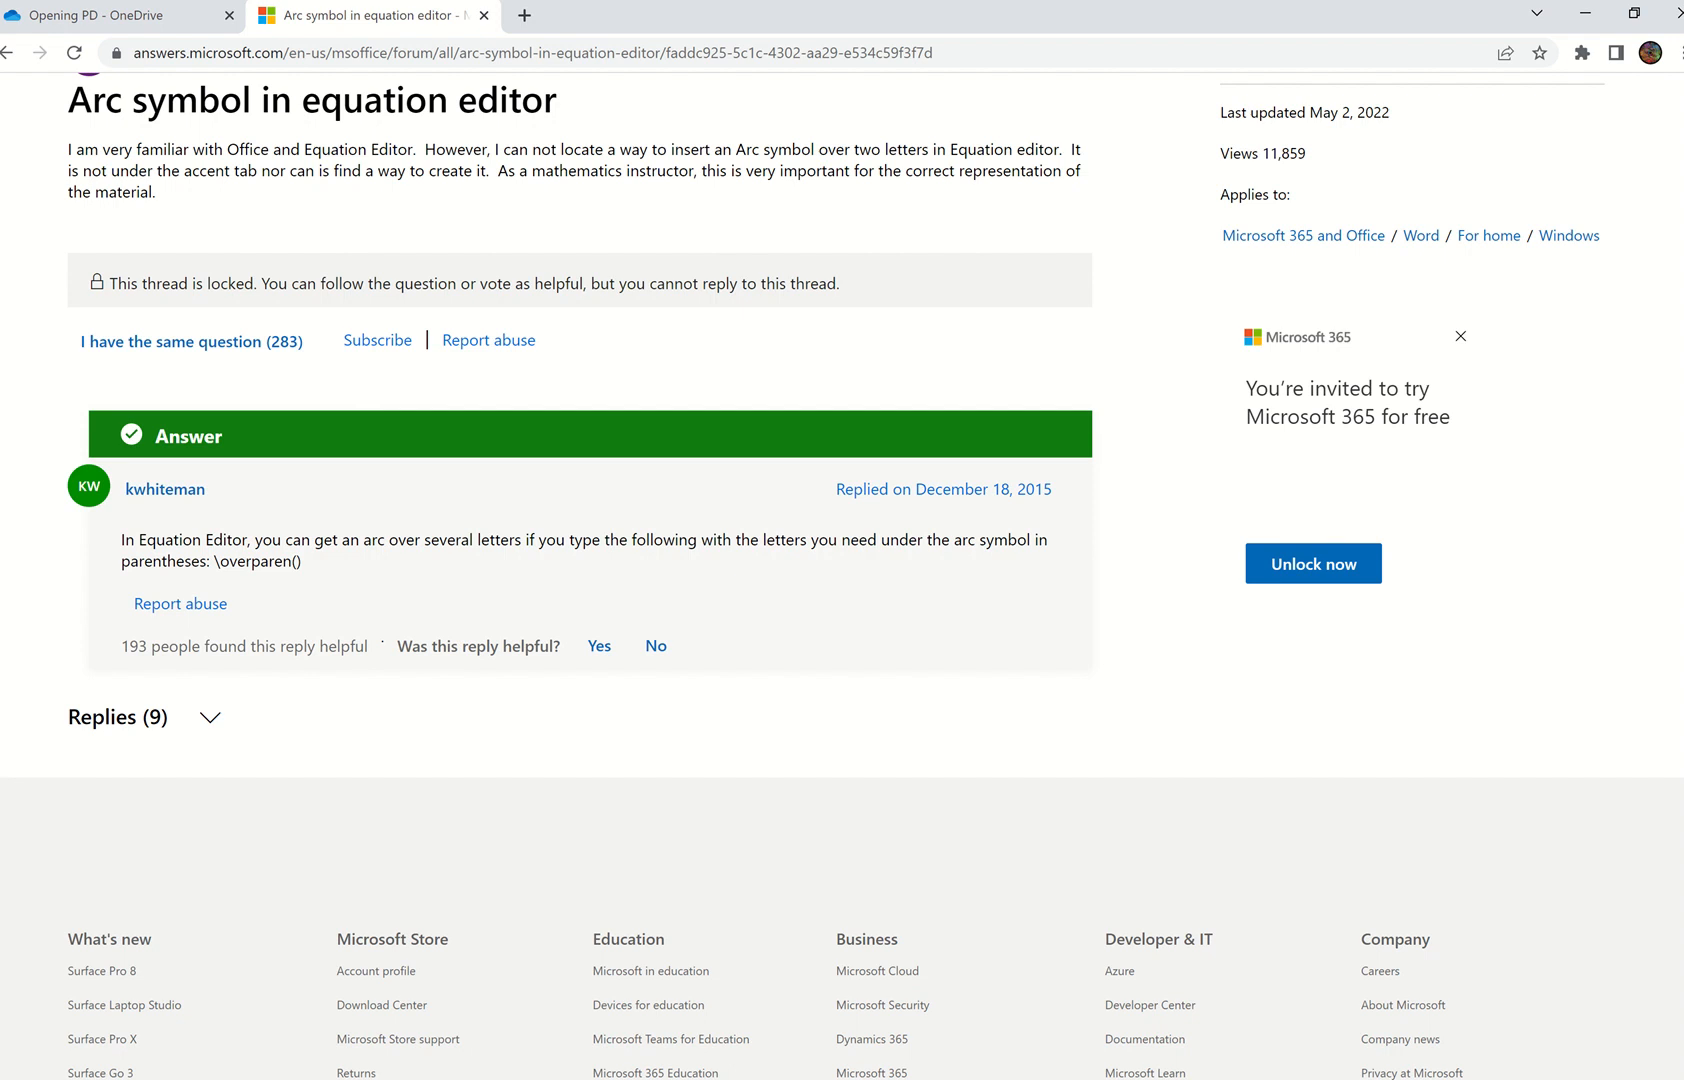
{"action": "key", "text": "alt+Tab"}
{"action": "type", "text": "en"}
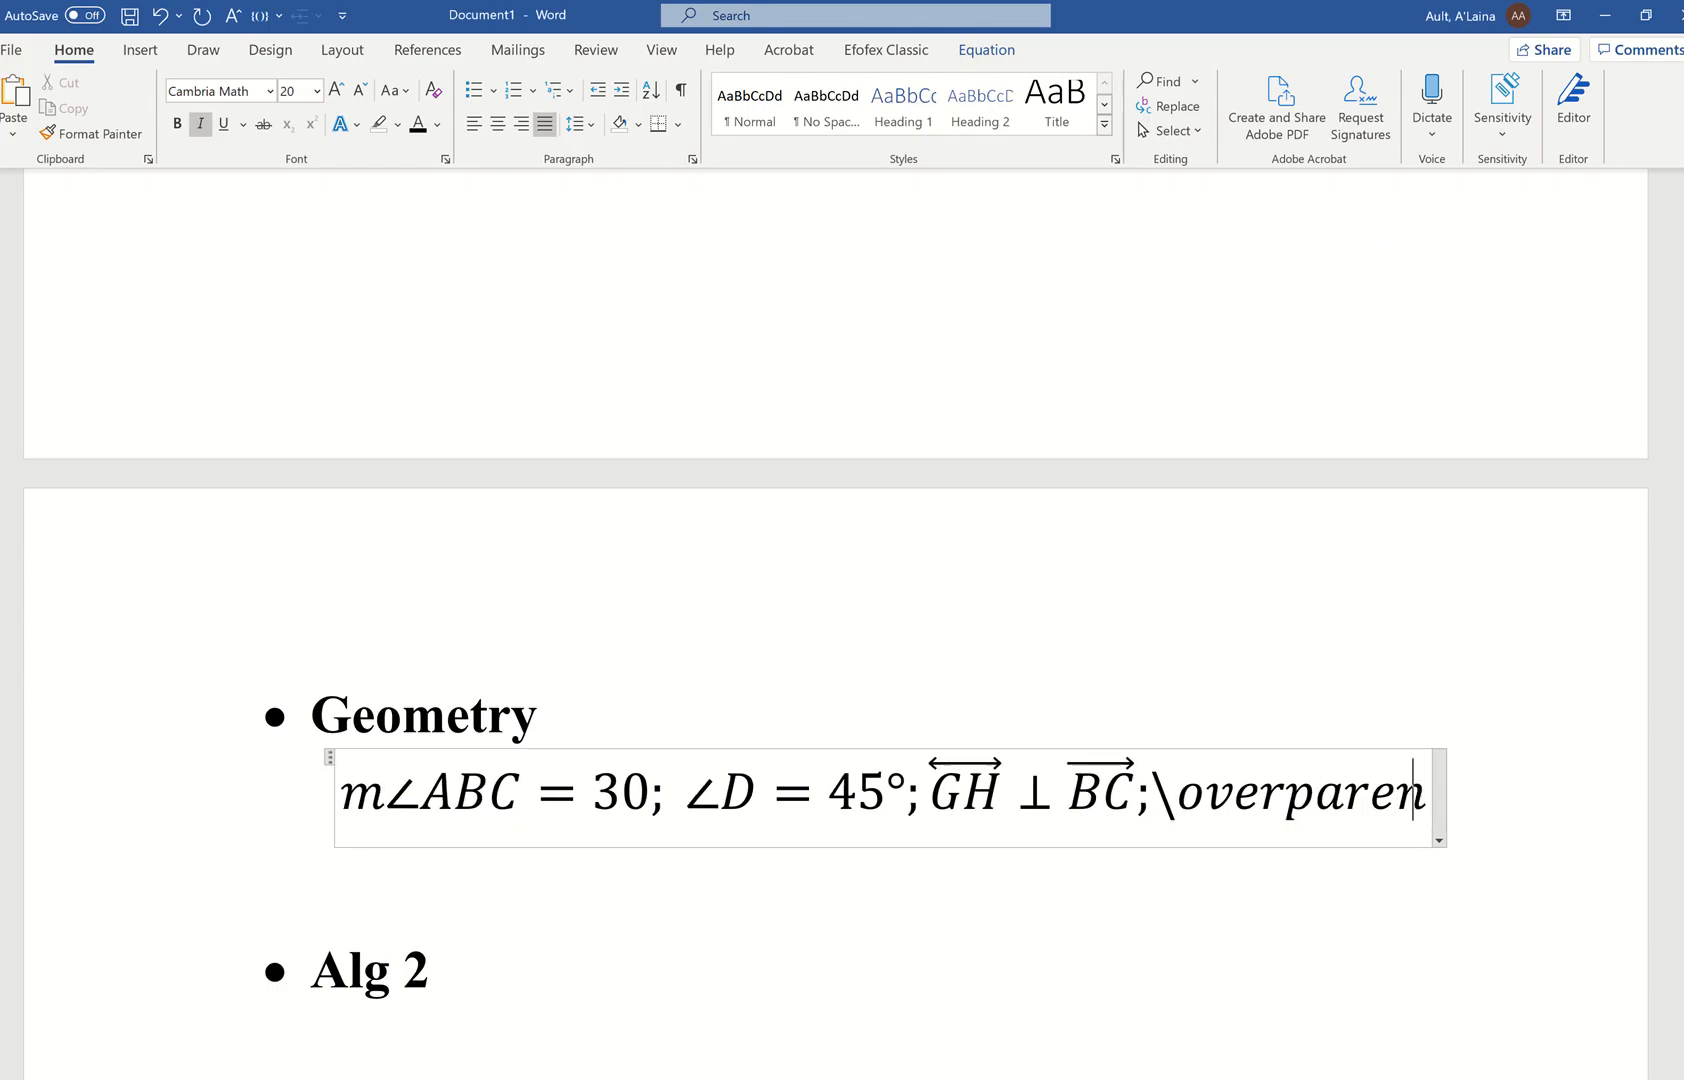
{"action": "type", "text": "("}
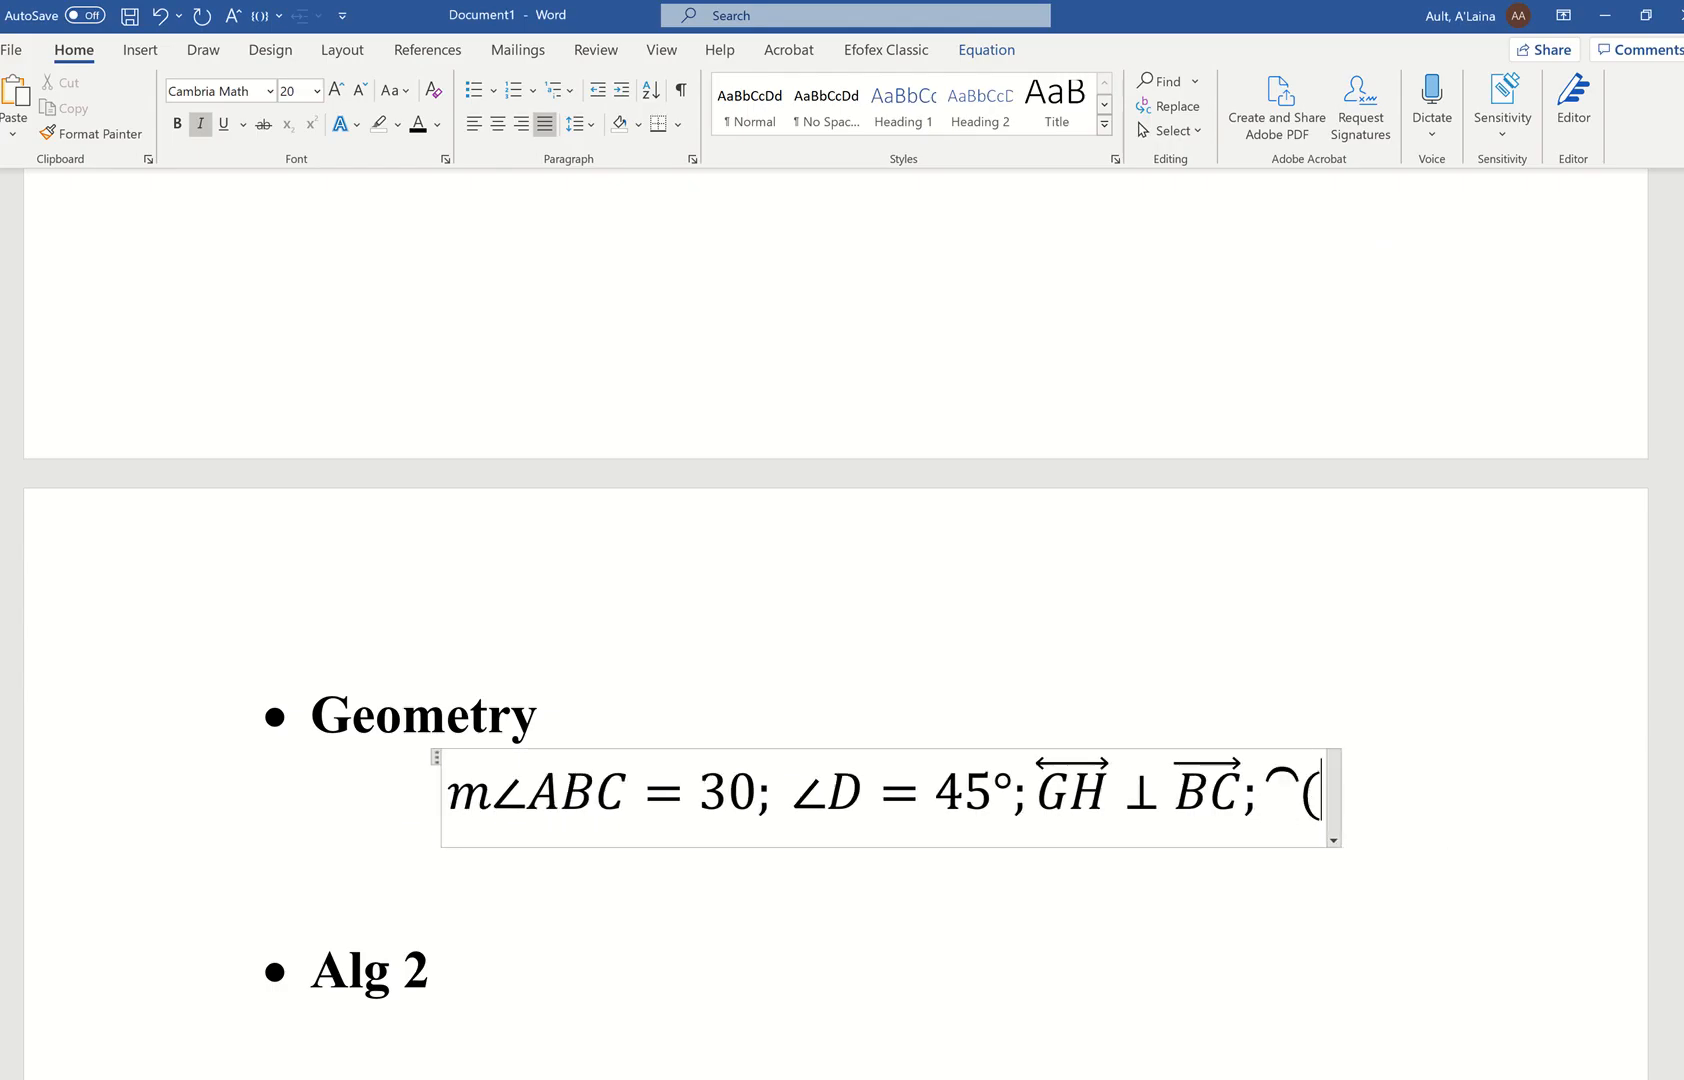
{"action": "type", "text": "BC)"}
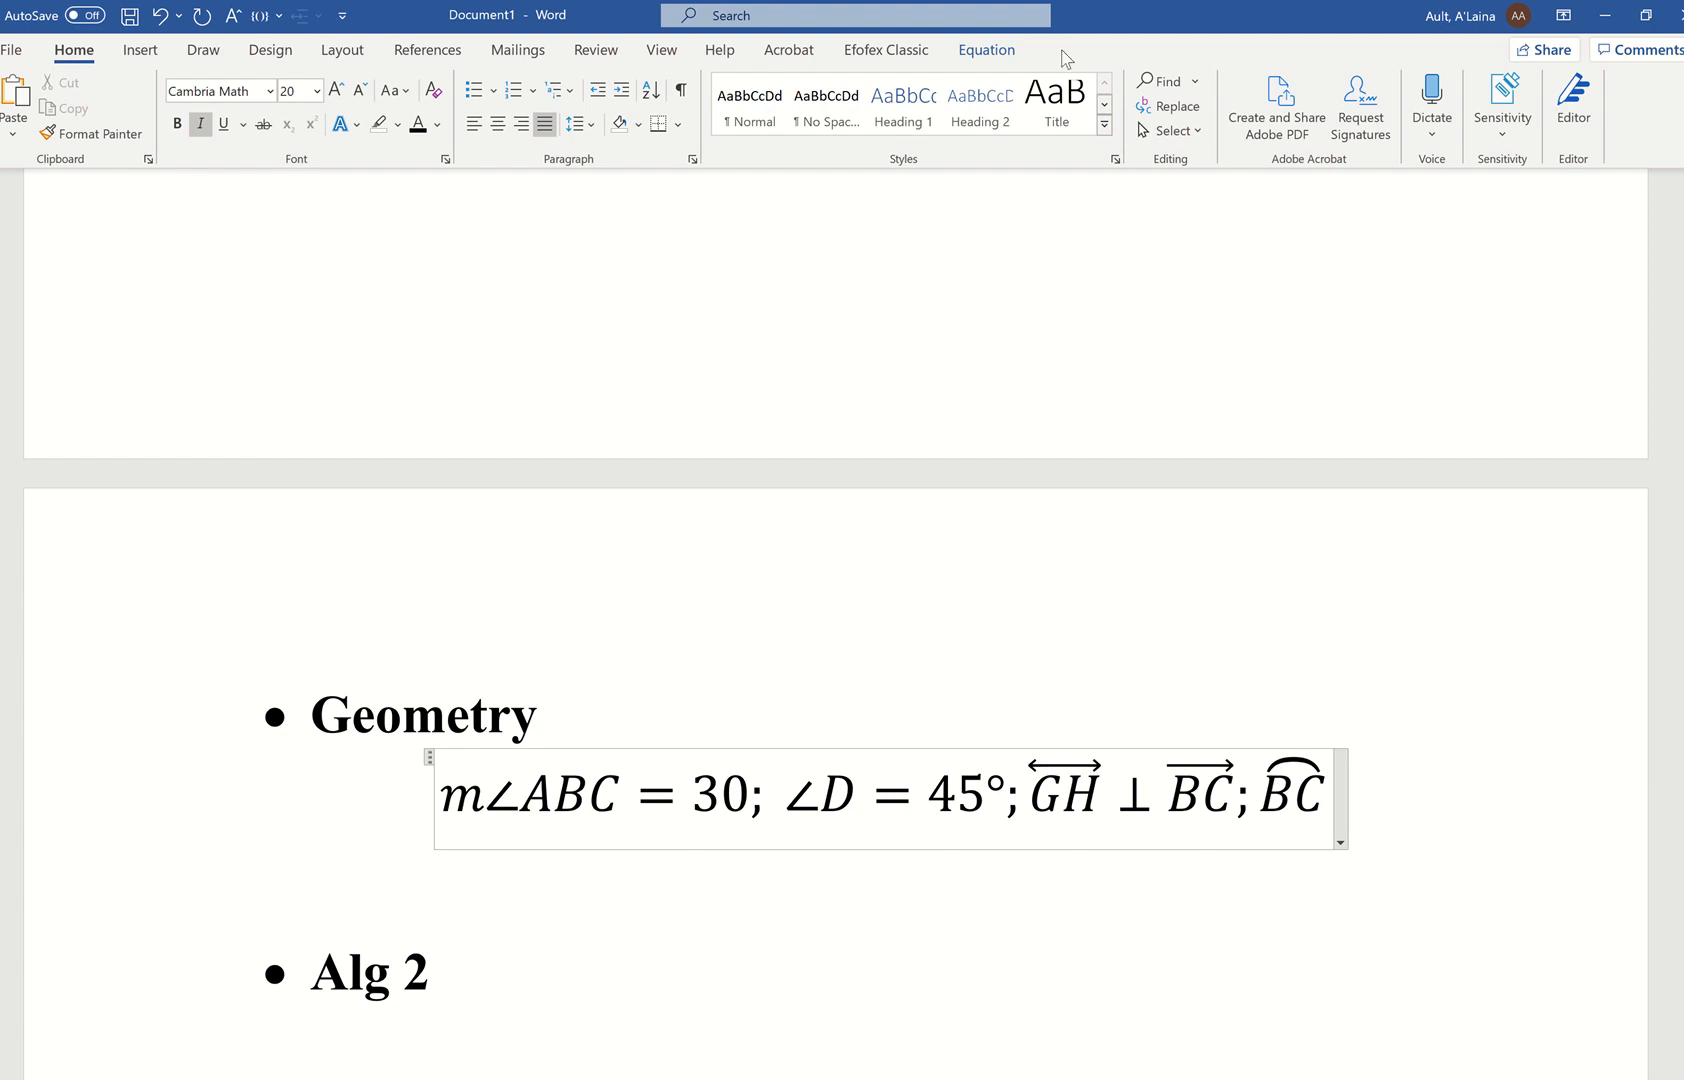
Step: Look through the accents available for the Geometry equation without inserting one
{"action": "left_click", "coordinate": [993, 58]}
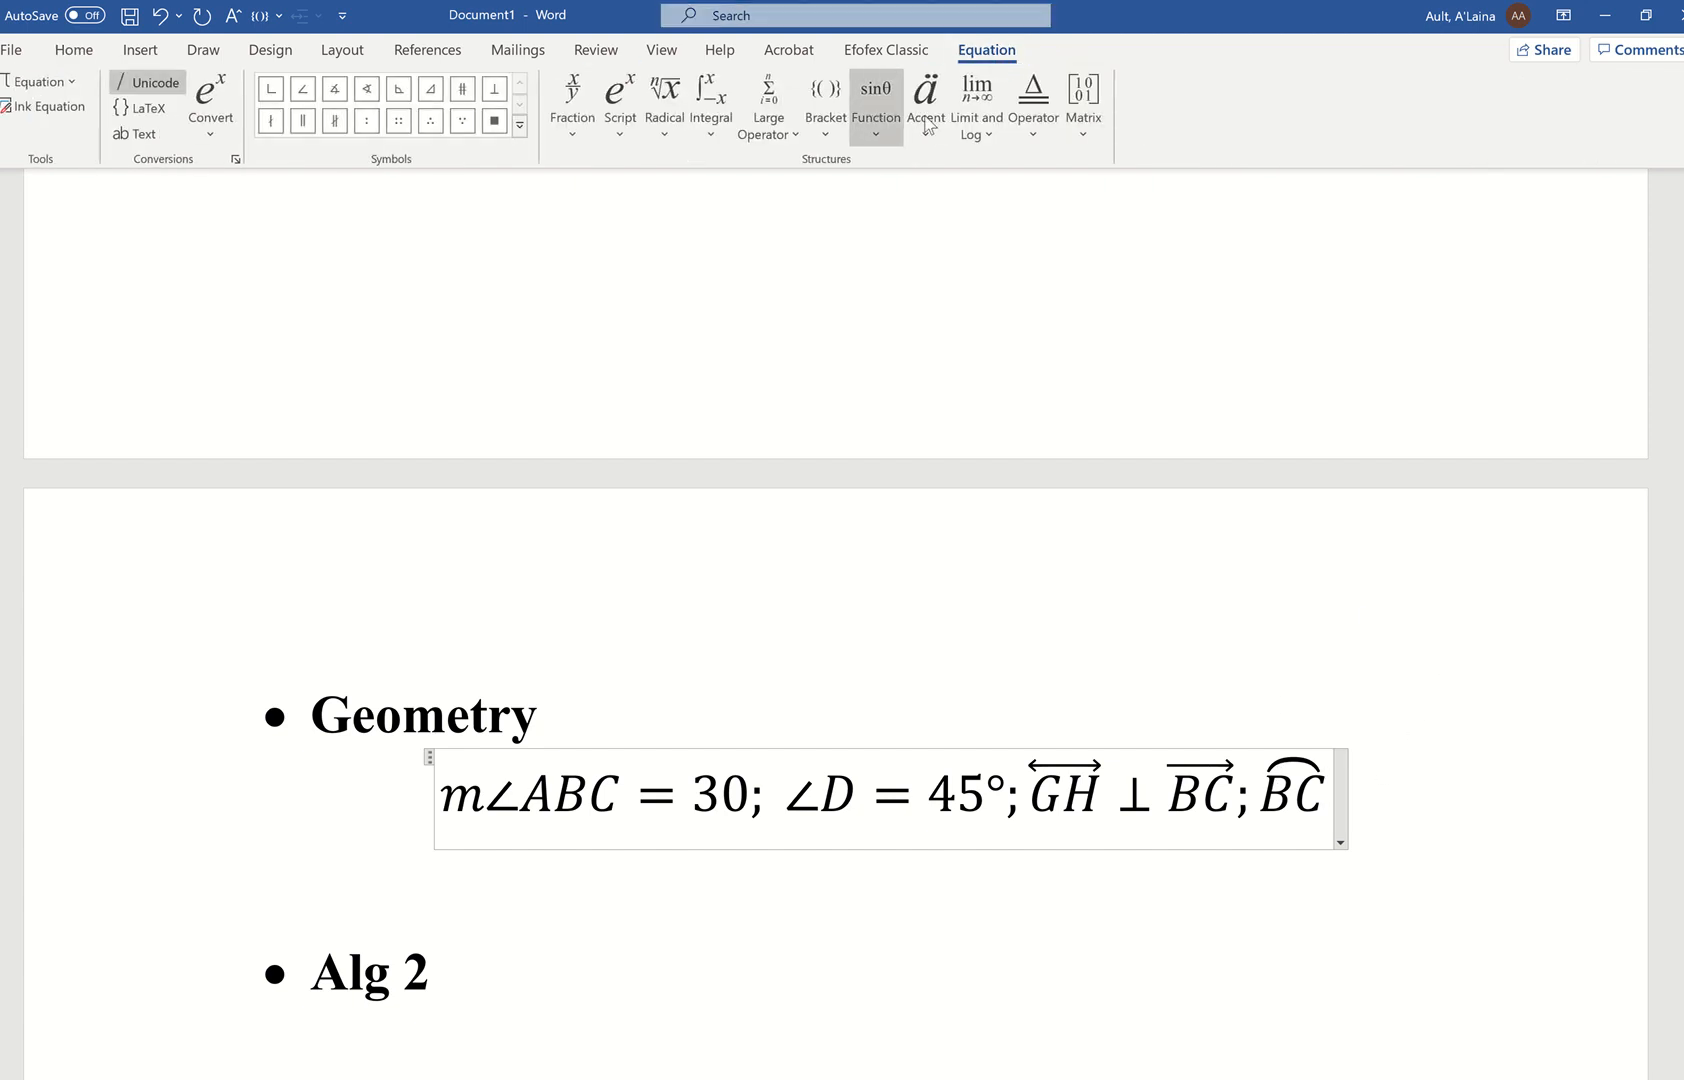
{"action": "left_click", "coordinate": [928, 130]}
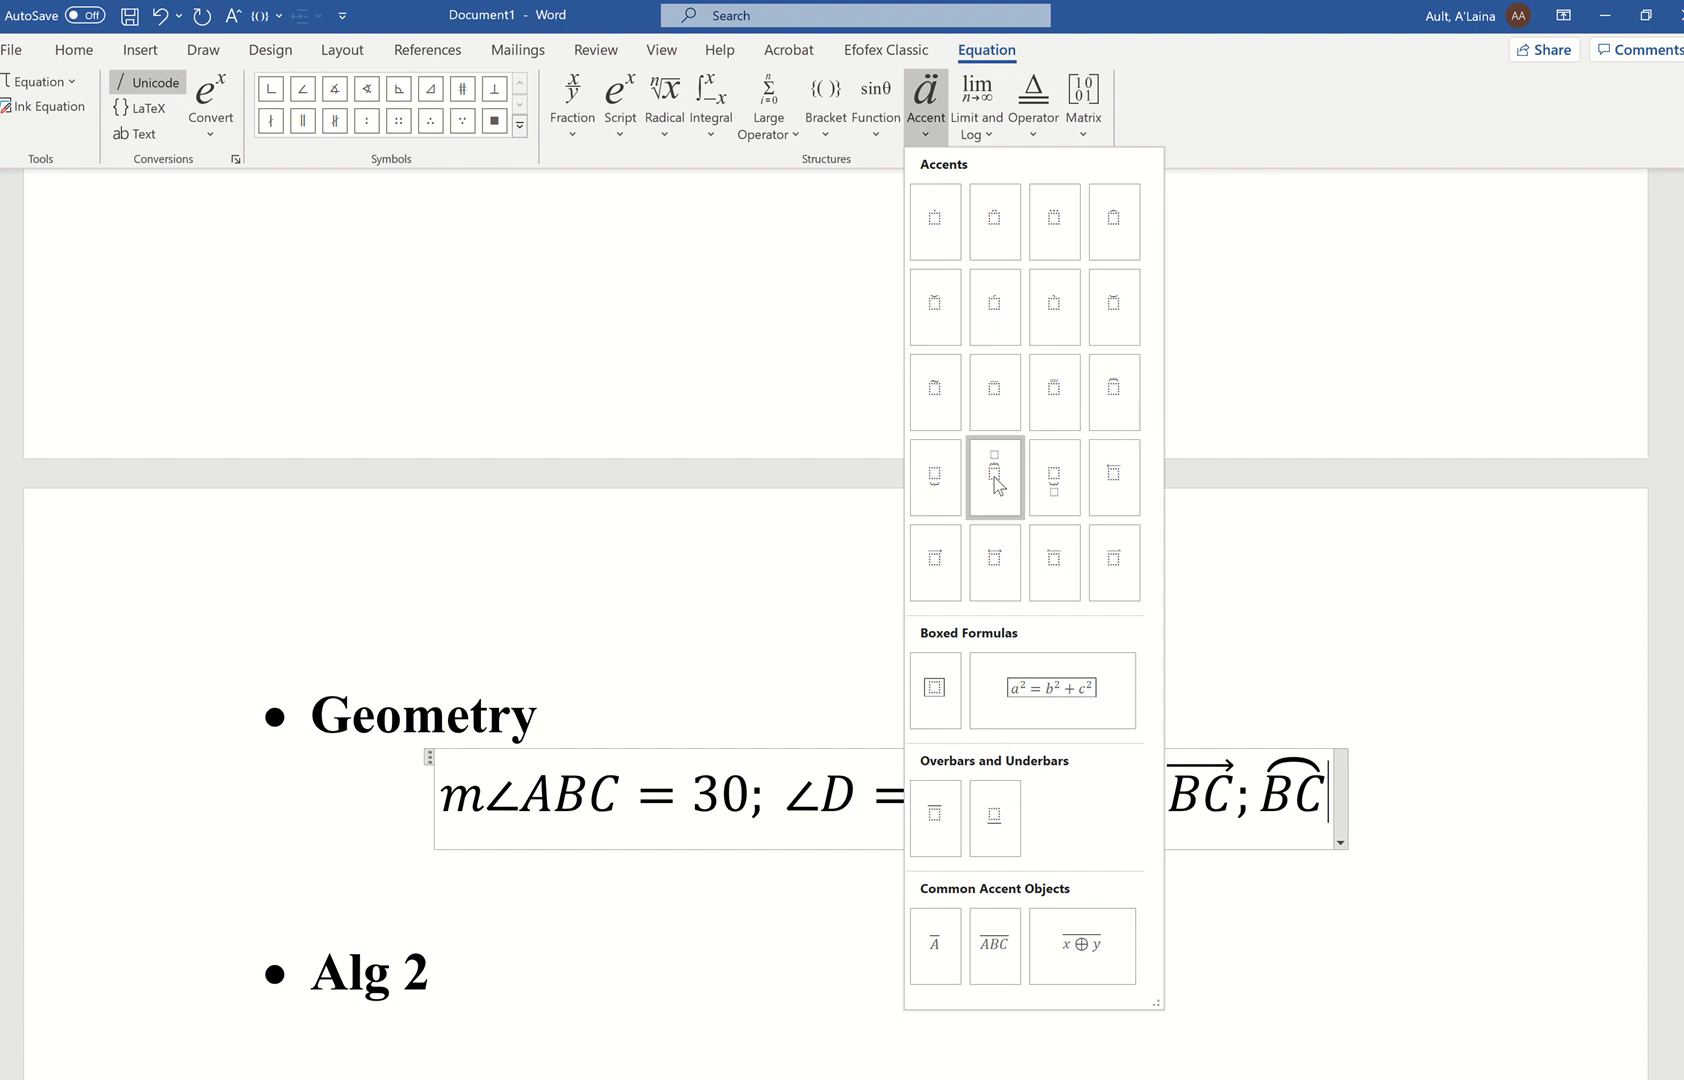
{"action": "left_click", "coordinate": [1447, 812]}
Step: Add a non-bold sub-bullet "Arc notation:" below "^ power" in the Shortcuts list
{"action": "scroll", "coordinate": [643, 780], "scroll_direction": "up", "scroll_amount": 10}
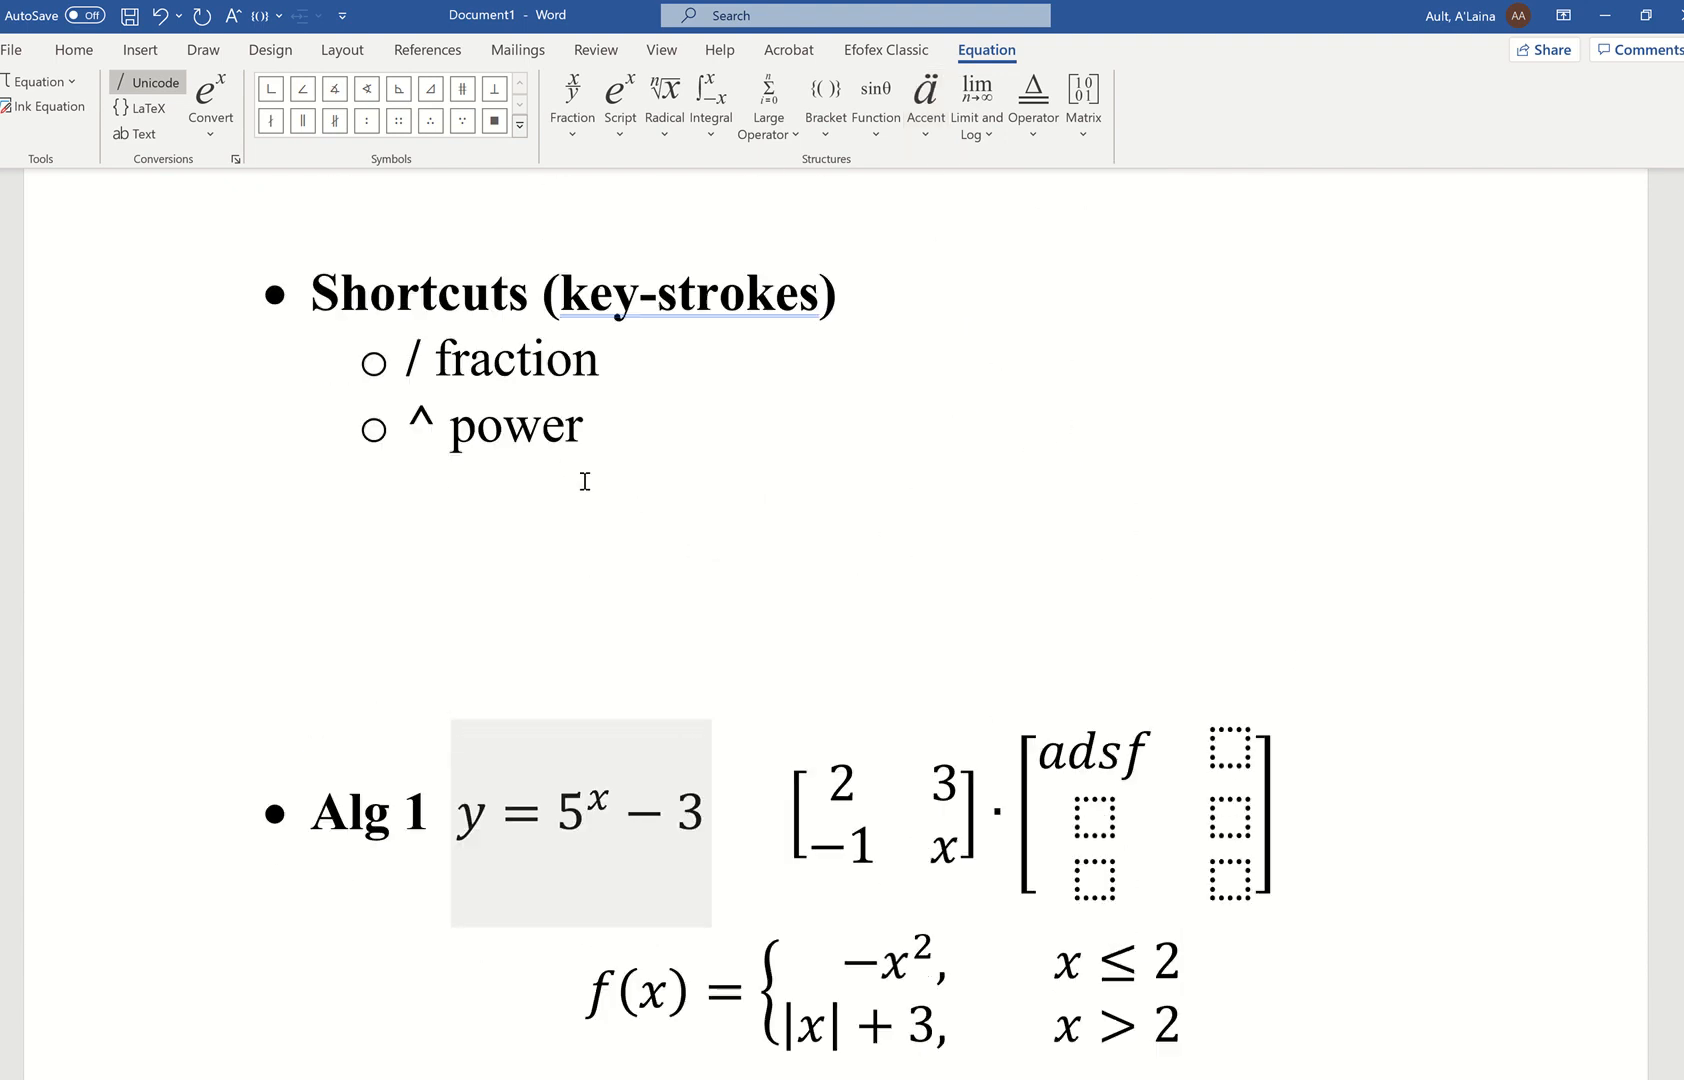
{"action": "left_click", "coordinate": [619, 455]}
{"action": "key", "text": "Return"}
{"action": "key", "text": "ctrl+b"}
{"action": "type", "text": "arc"}
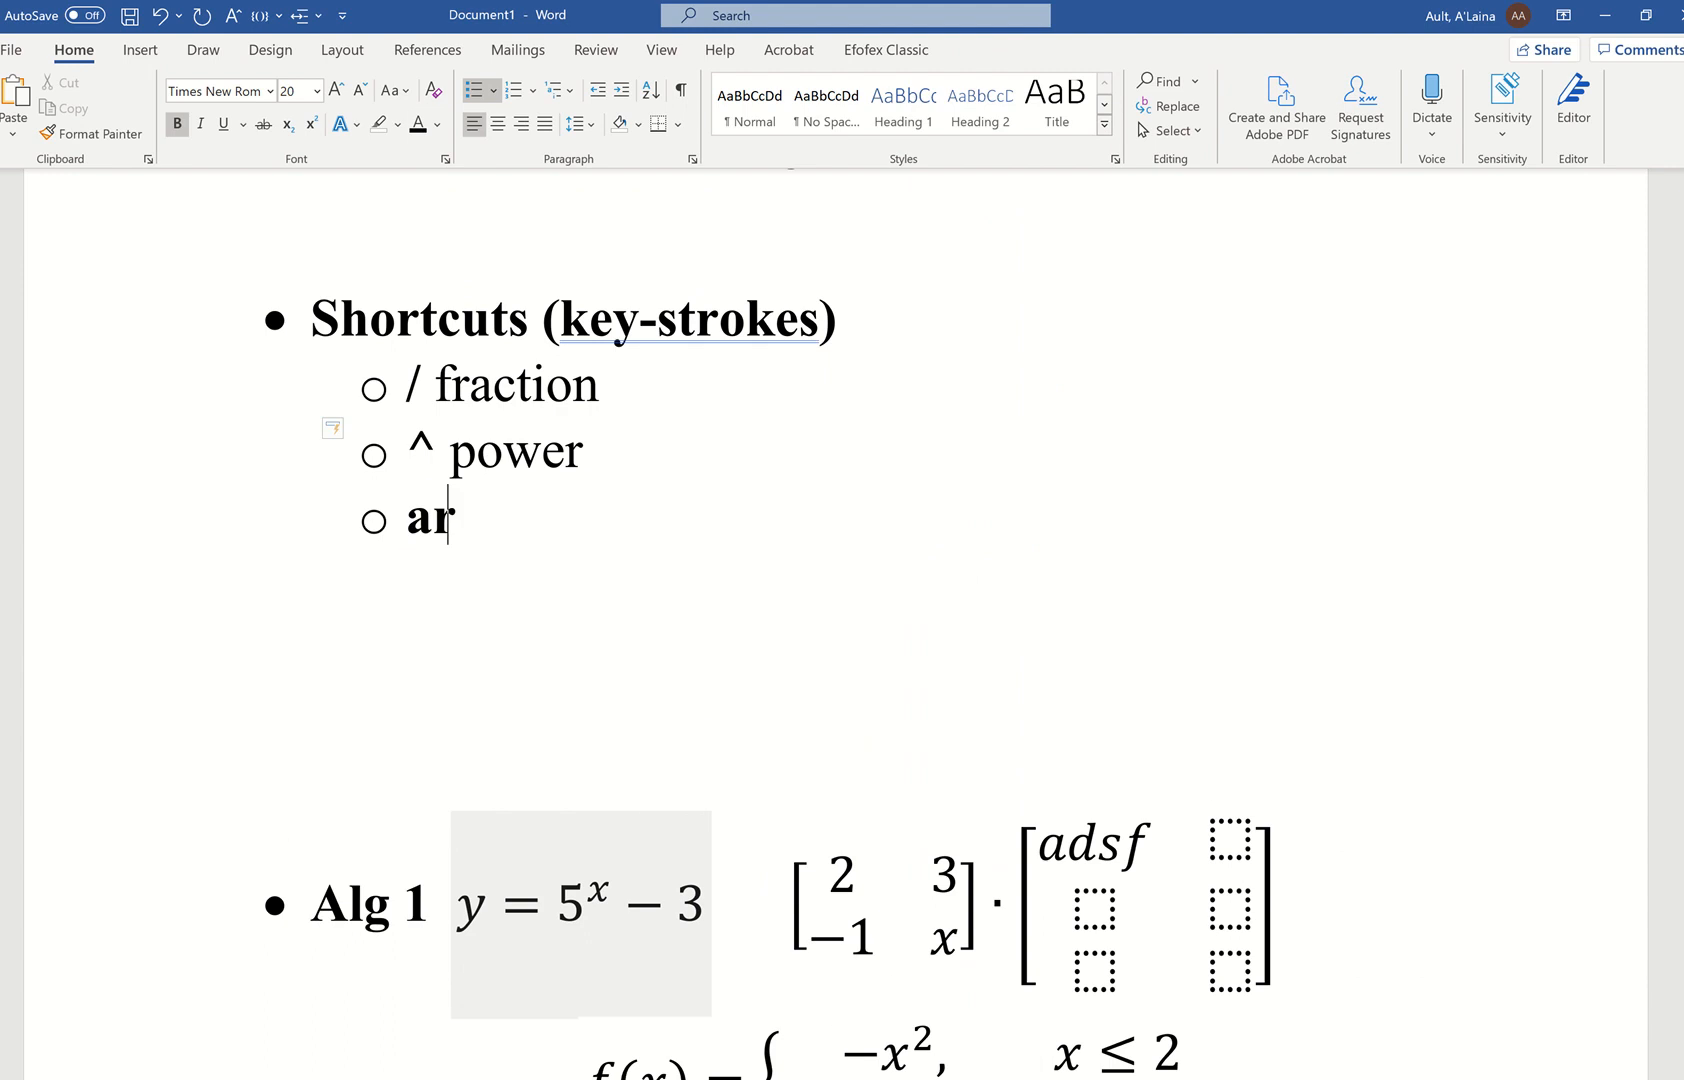
{"action": "key", "text": "BackSpace"}
{"action": "key", "text": "BackSpace"}
{"action": "key", "text": "BackSpace"}
{"action": "key", "text": "ctrl+b"}
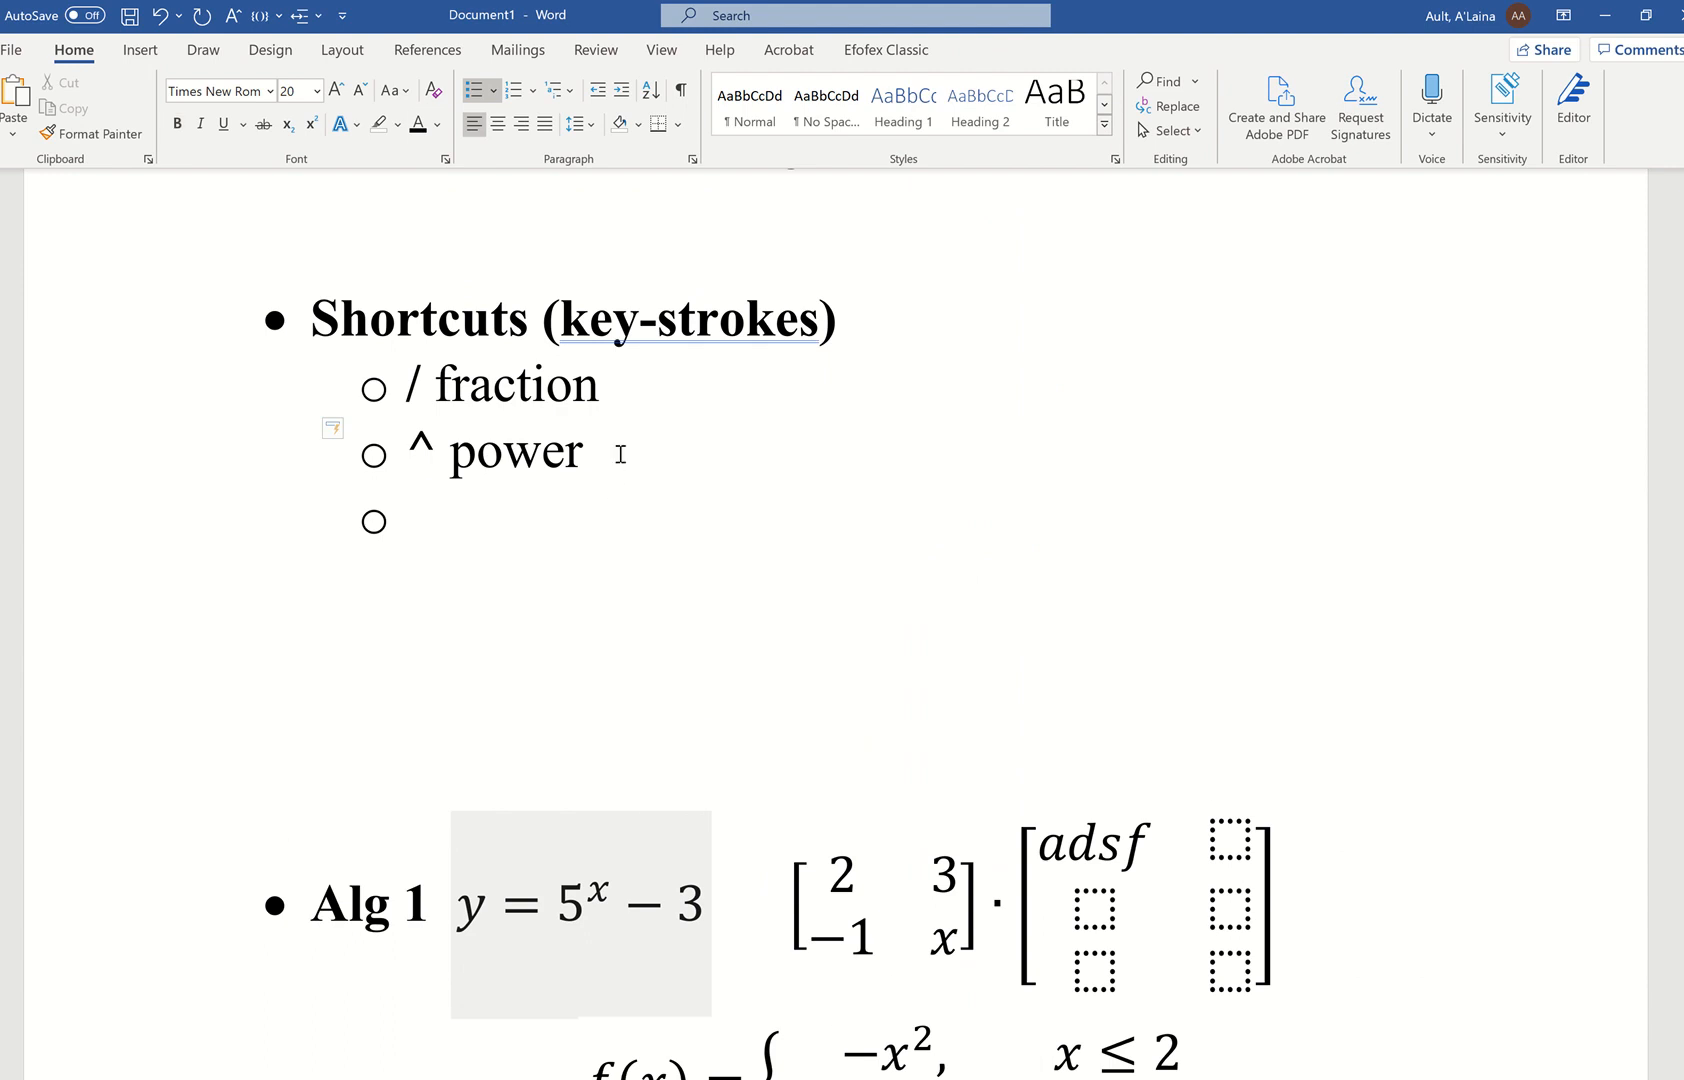
{"action": "type", "text": "arc notation:"}
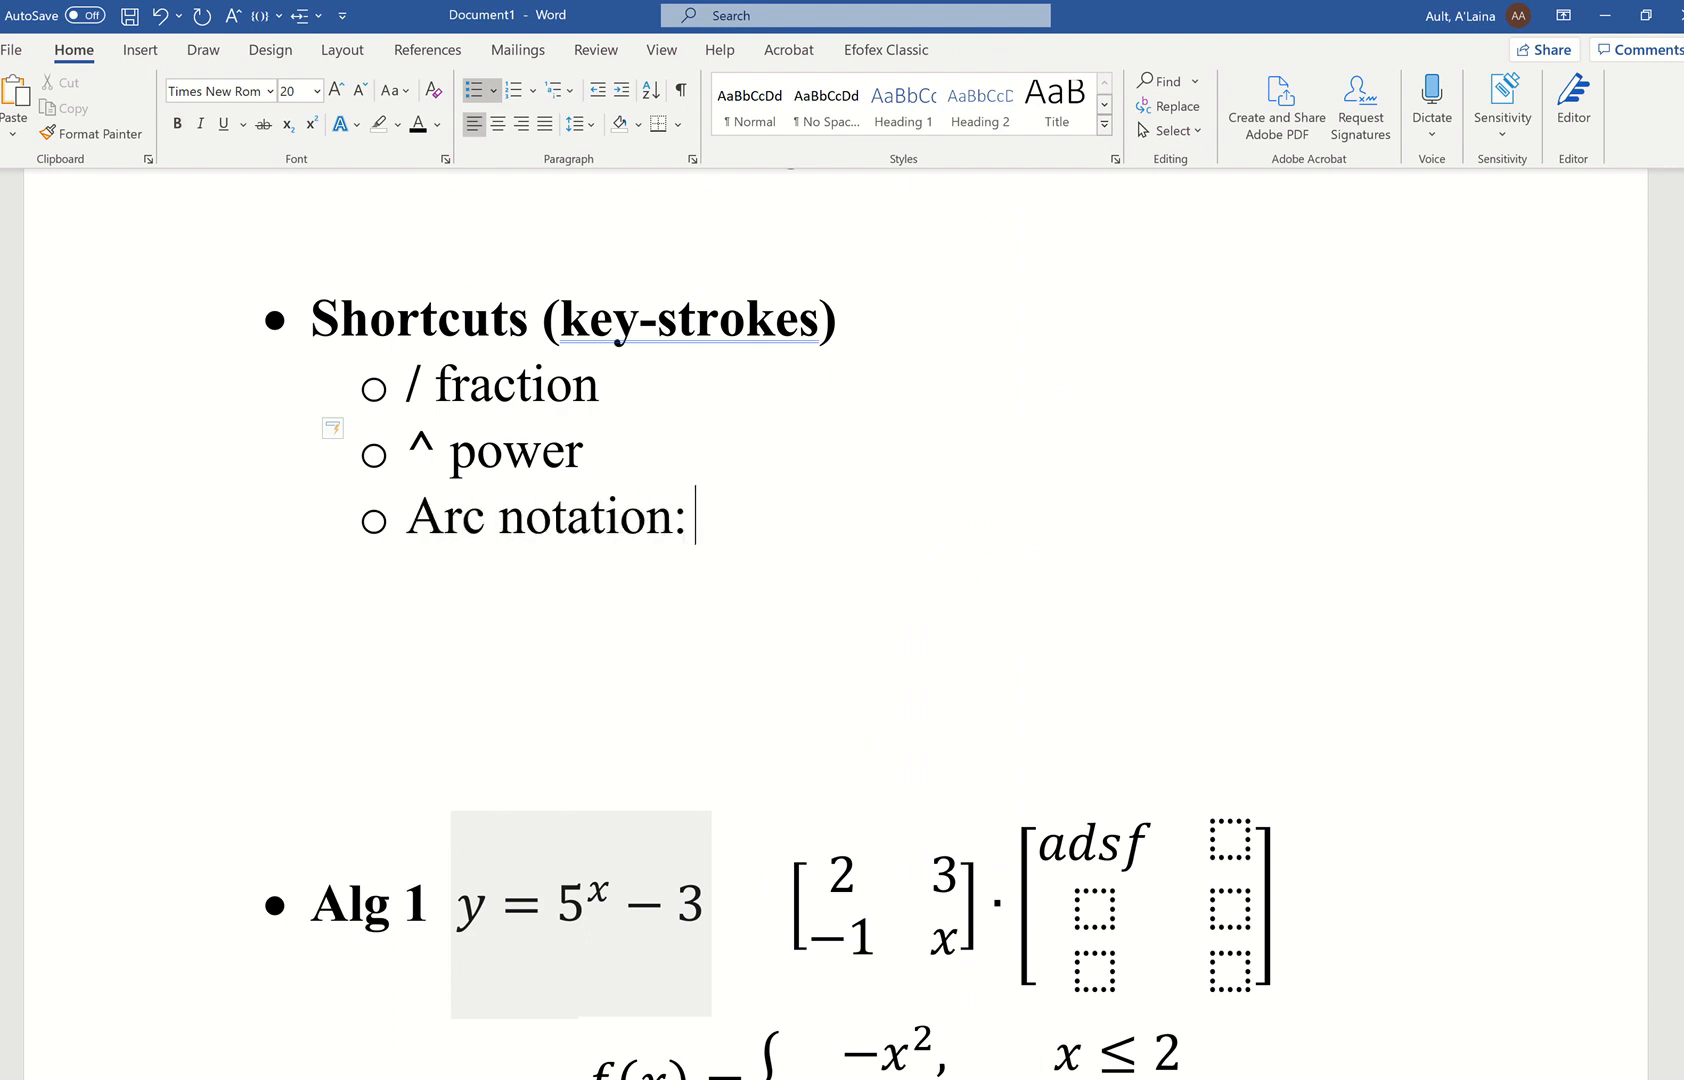
Step: Complete the arc notation bullet with the command \overparen(CD)
{"action": "type", "text": "  overpare"}
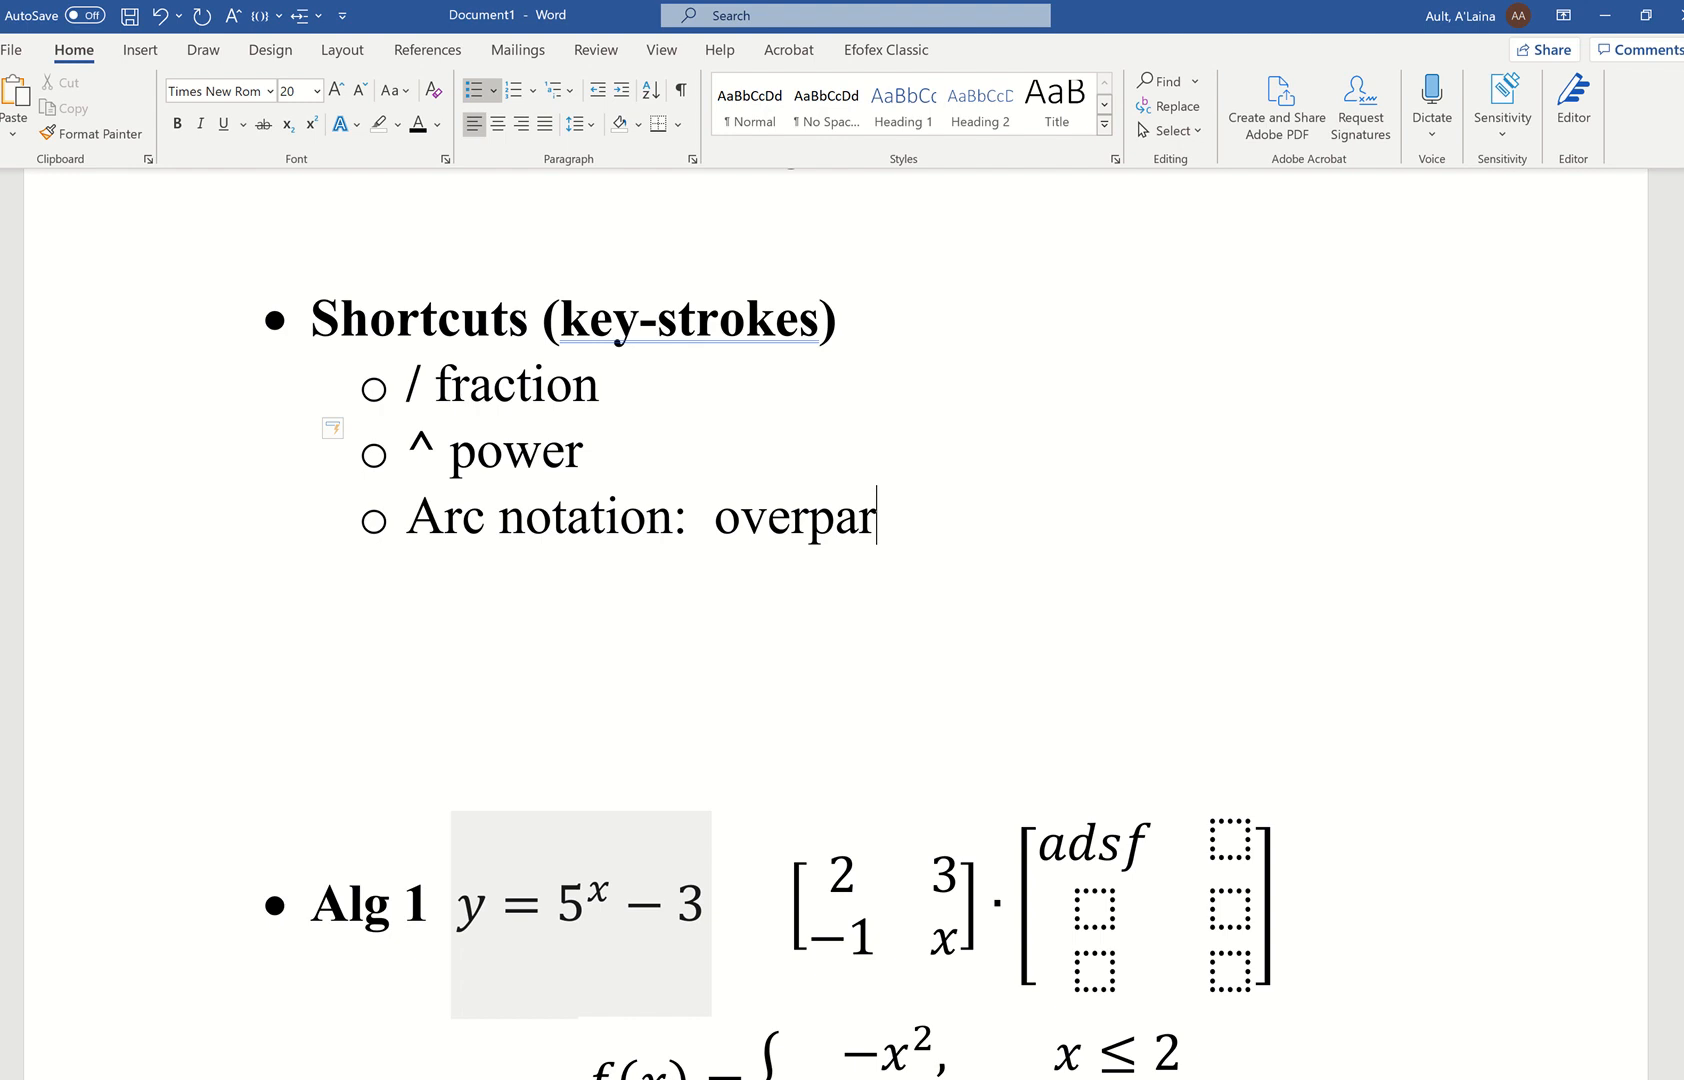
{"action": "key", "text": "BackSpace"}
{"action": "key", "text": "BackSpace"}
{"action": "key", "text": "BackSpace"}
{"action": "key", "text": "BackSpace"}
{"action": "key", "text": "BackSpace"}
{"action": "key", "text": "BackSpace"}
{"action": "key", "text": "BackSpace"}
{"action": "key", "text": "BackSpace"}
{"action": "type", "text": "\\"}
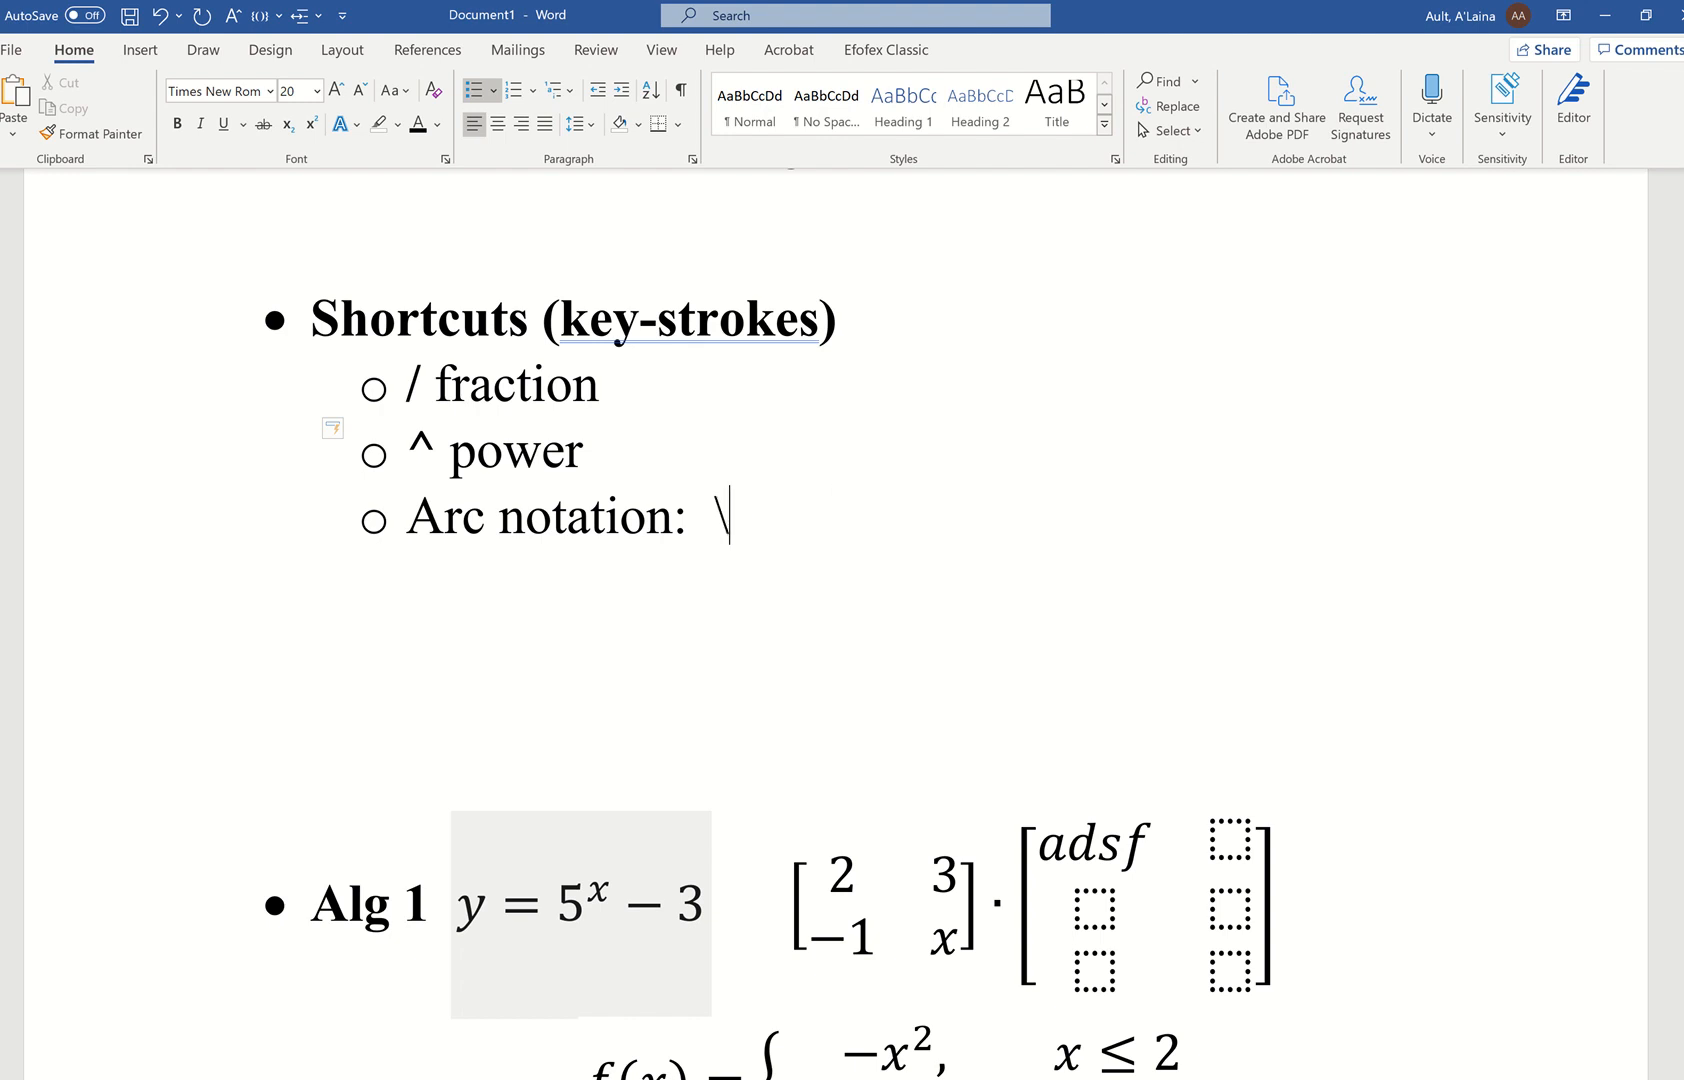
{"action": "type", "text": "overparen"}
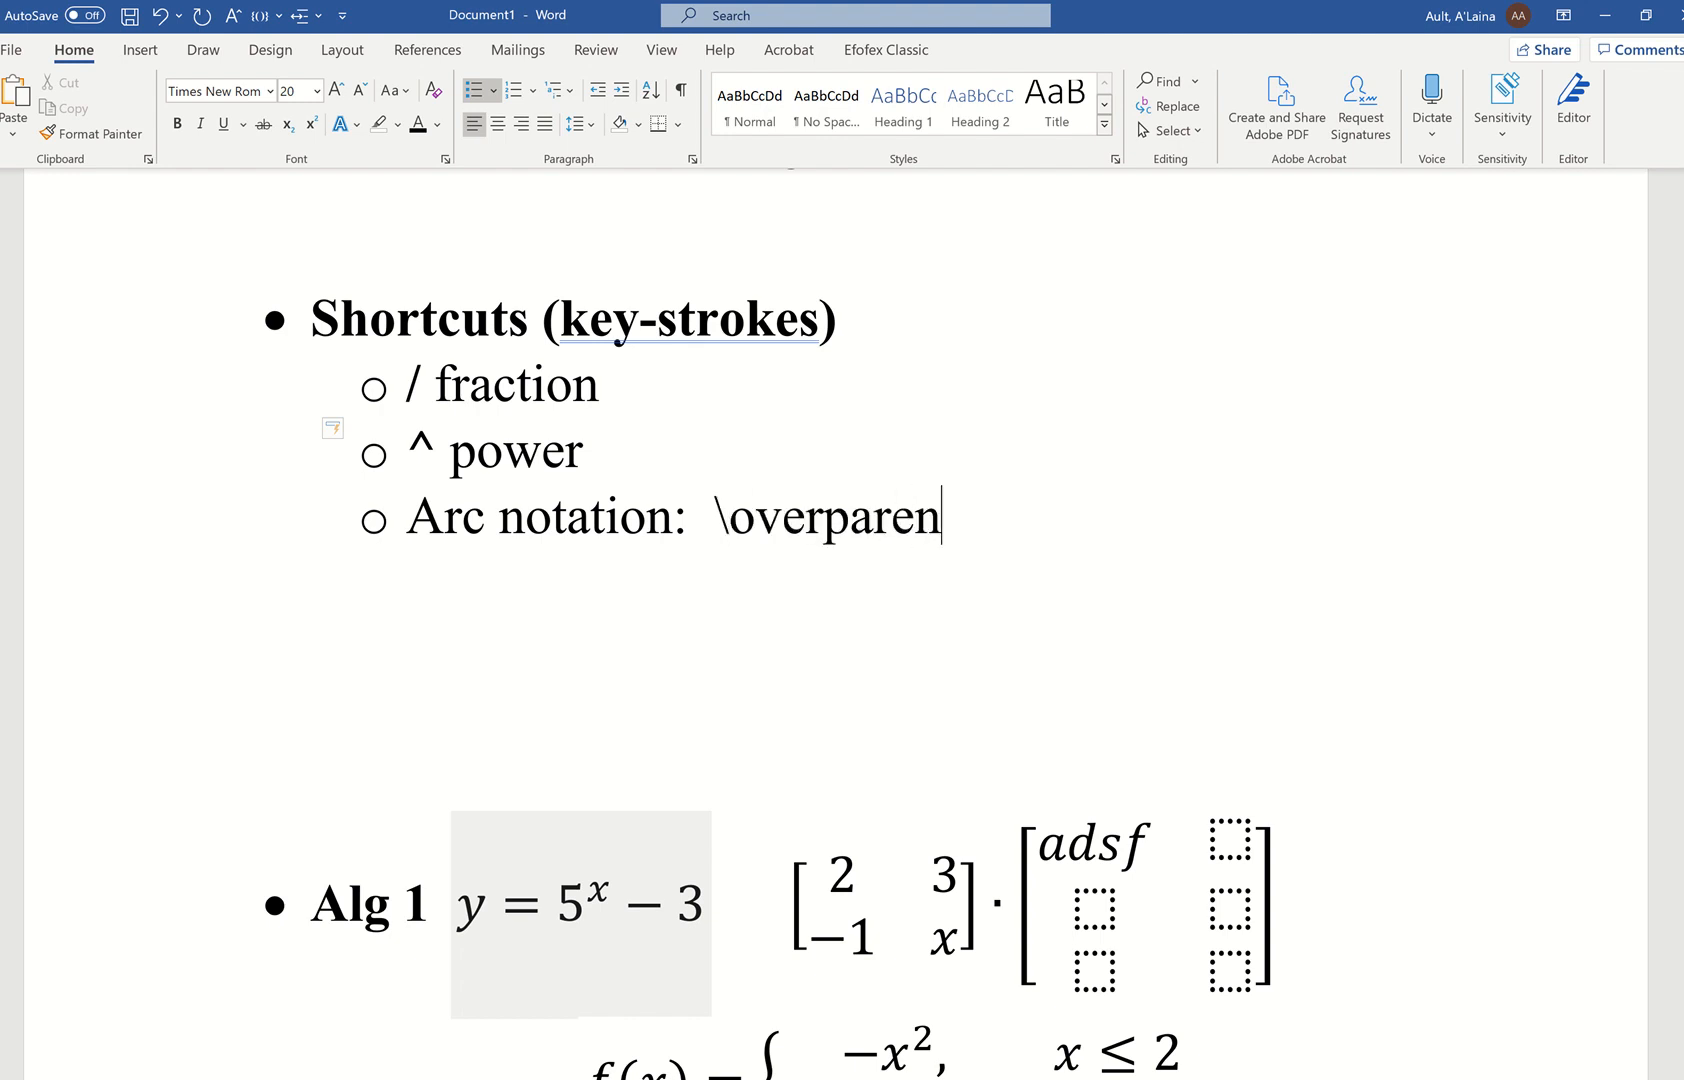
{"action": "type", "text": "(CD)"}
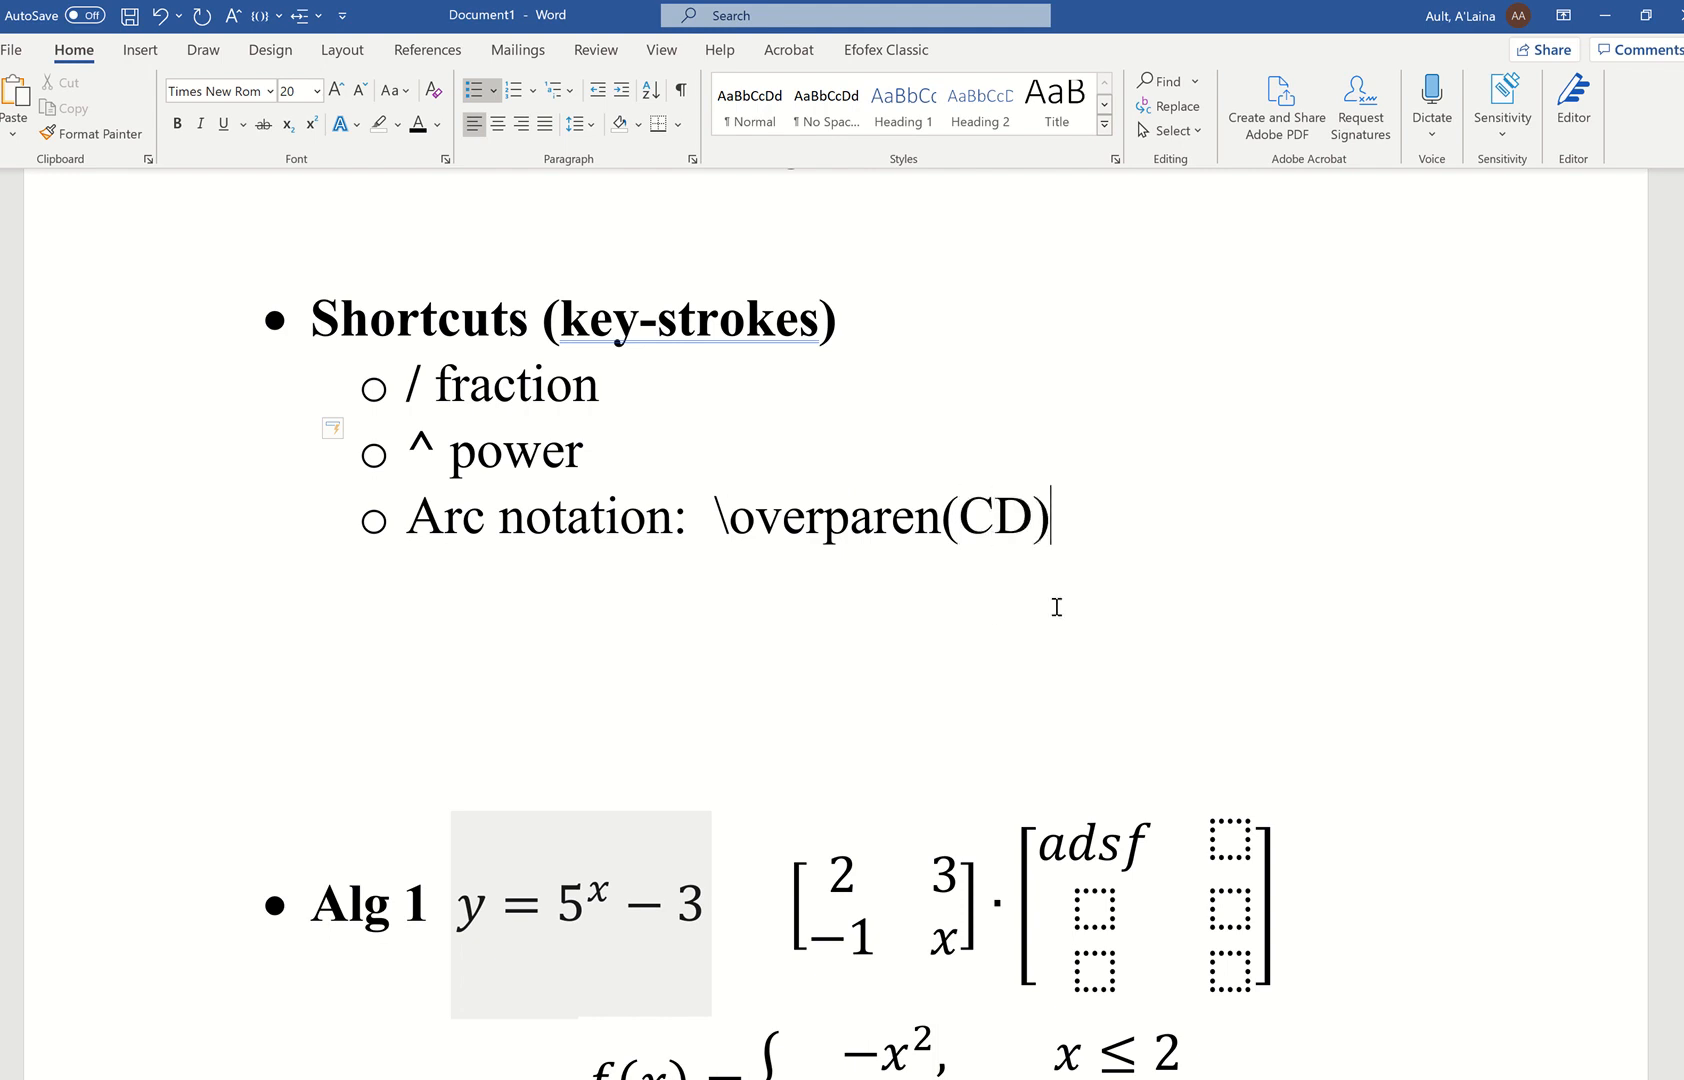
Step: Add a colon after the Pre-Calculus/Trig heading and insert an empty equation beside it
{"action": "scroll", "coordinate": [1056, 605], "scroll_direction": "down", "scroll_amount": 15}
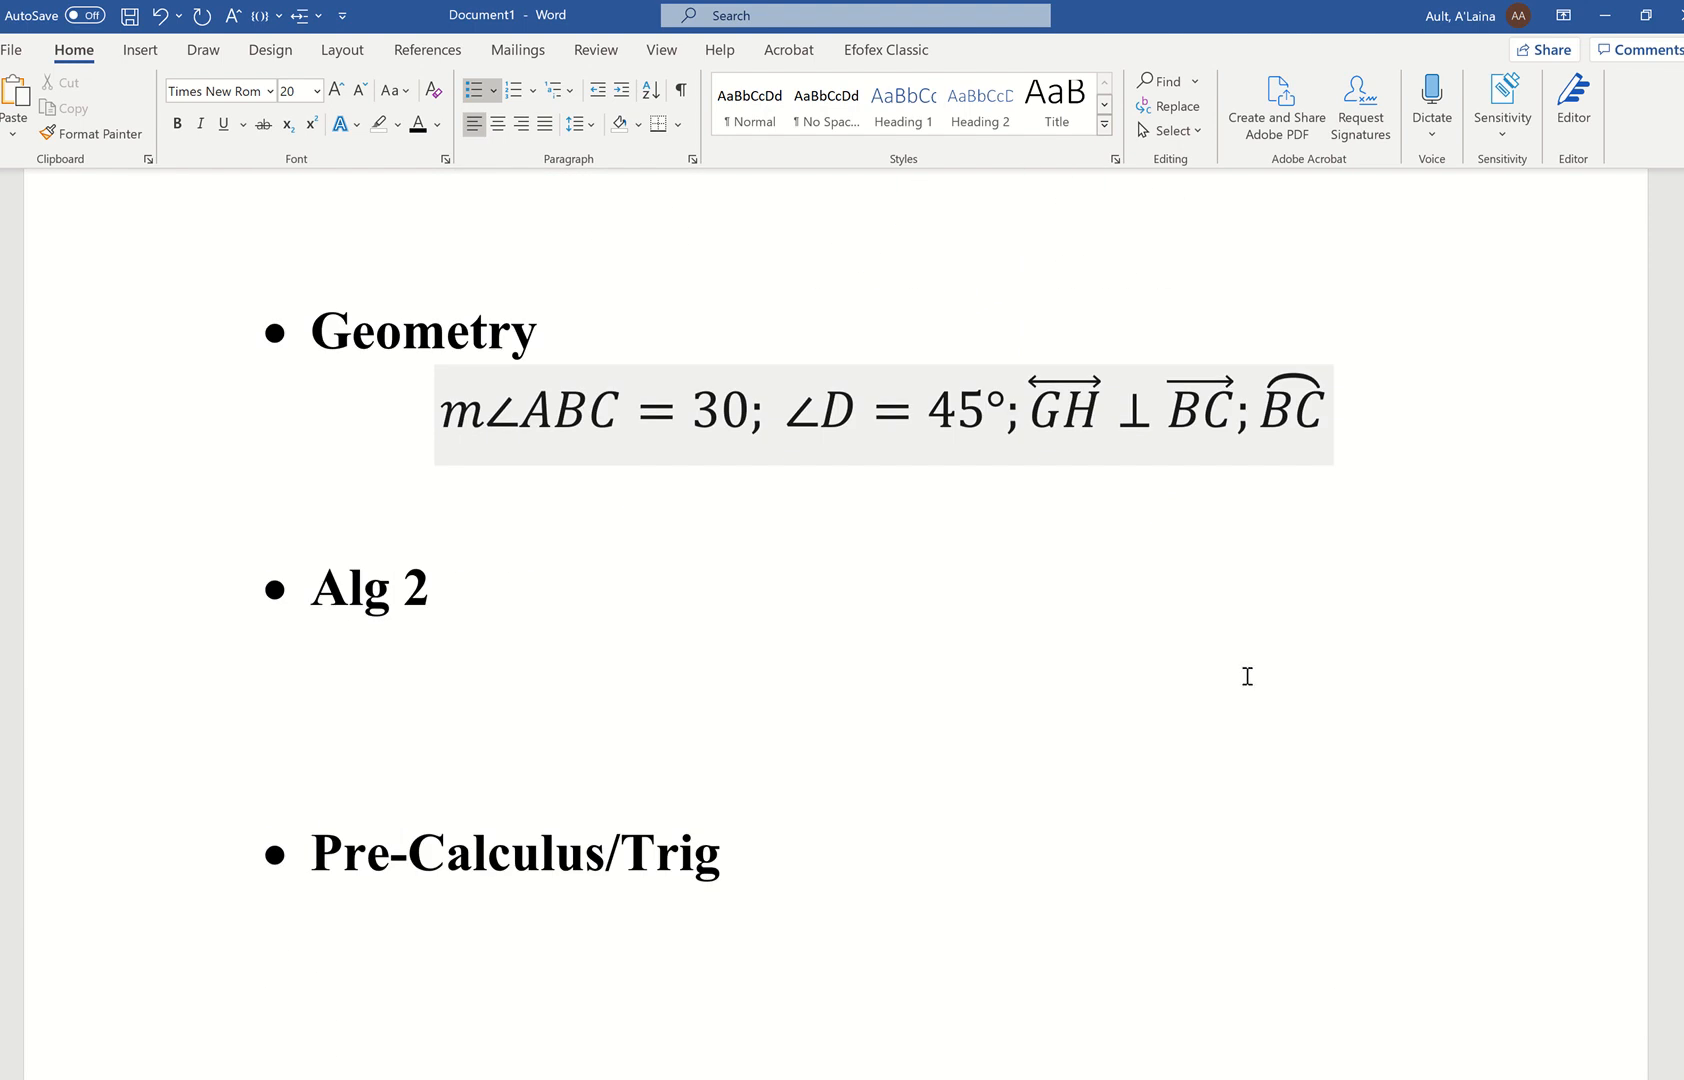
{"action": "left_click", "coordinate": [482, 594]}
{"action": "scroll", "coordinate": [733, 602], "scroll_direction": "up", "scroll_amount": 10}
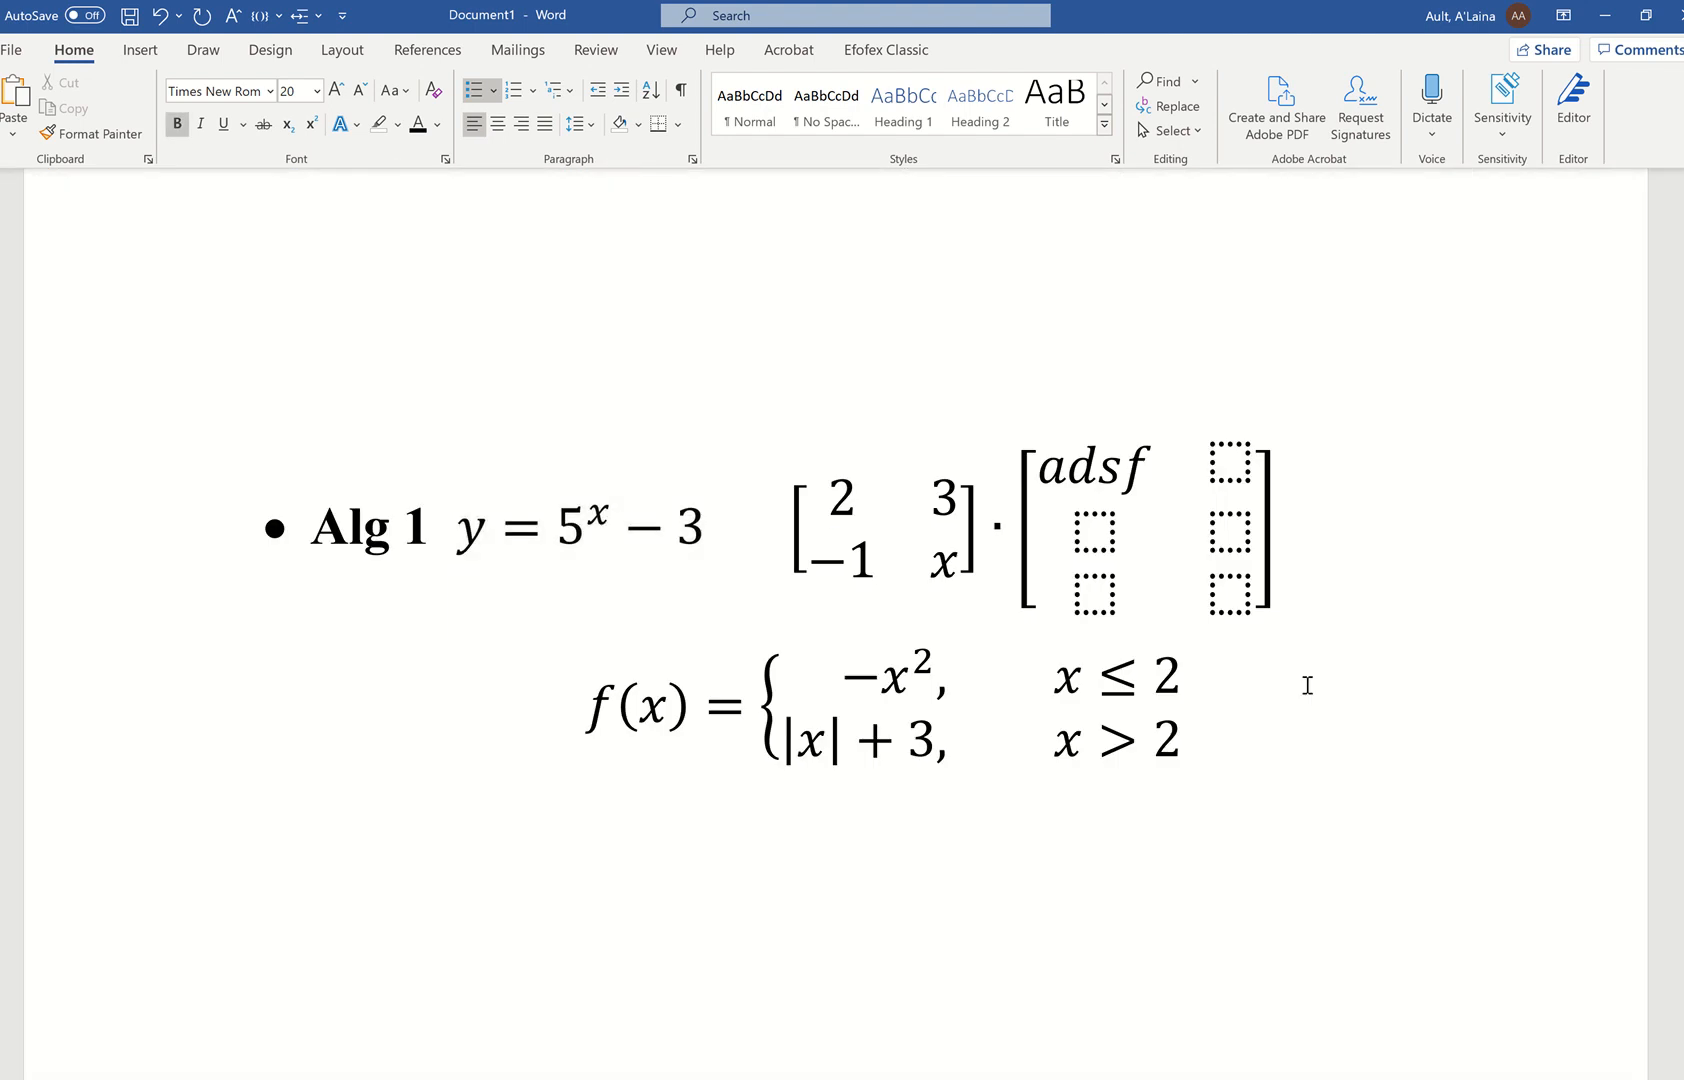
{"action": "scroll", "coordinate": [1262, 685], "scroll_direction": "down", "scroll_amount": 10}
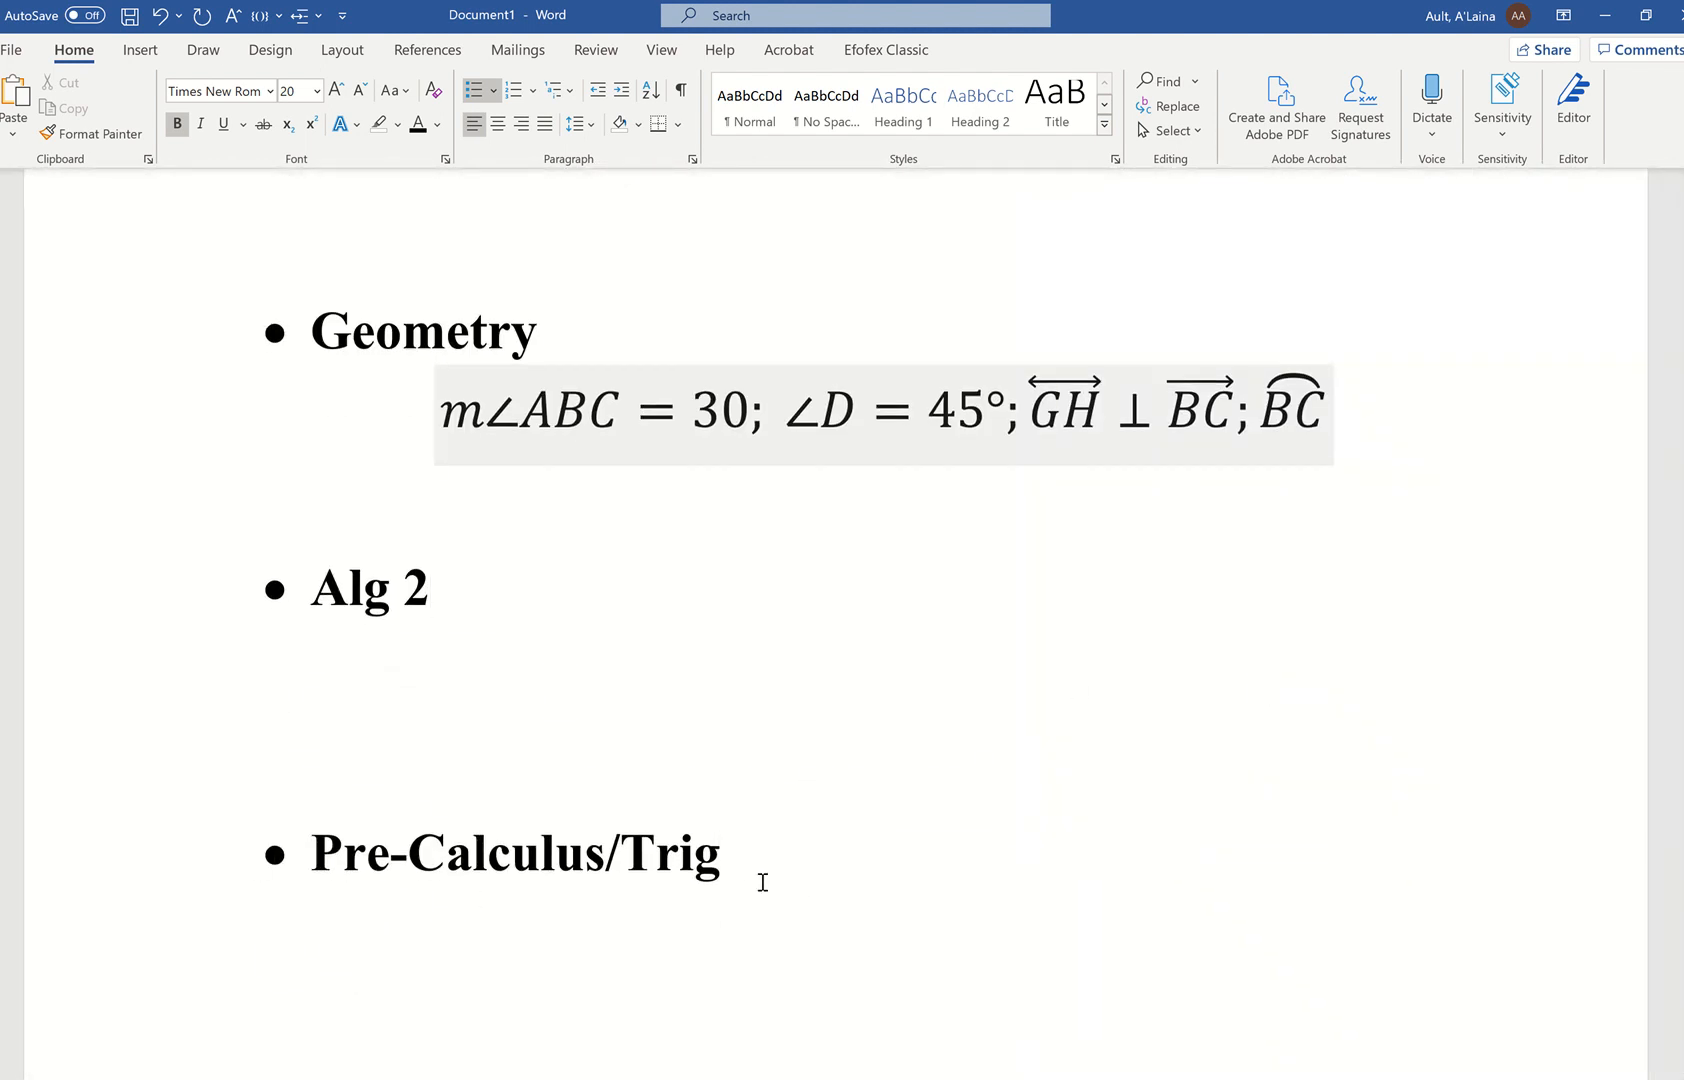
{"action": "type", "text": "z;"}
{"action": "key", "text": "BackSpace"}
{"action": "key", "text": "BackSpace"}
{"action": "type", "text": ":"}
{"action": "key", "text": "alt+equal"}
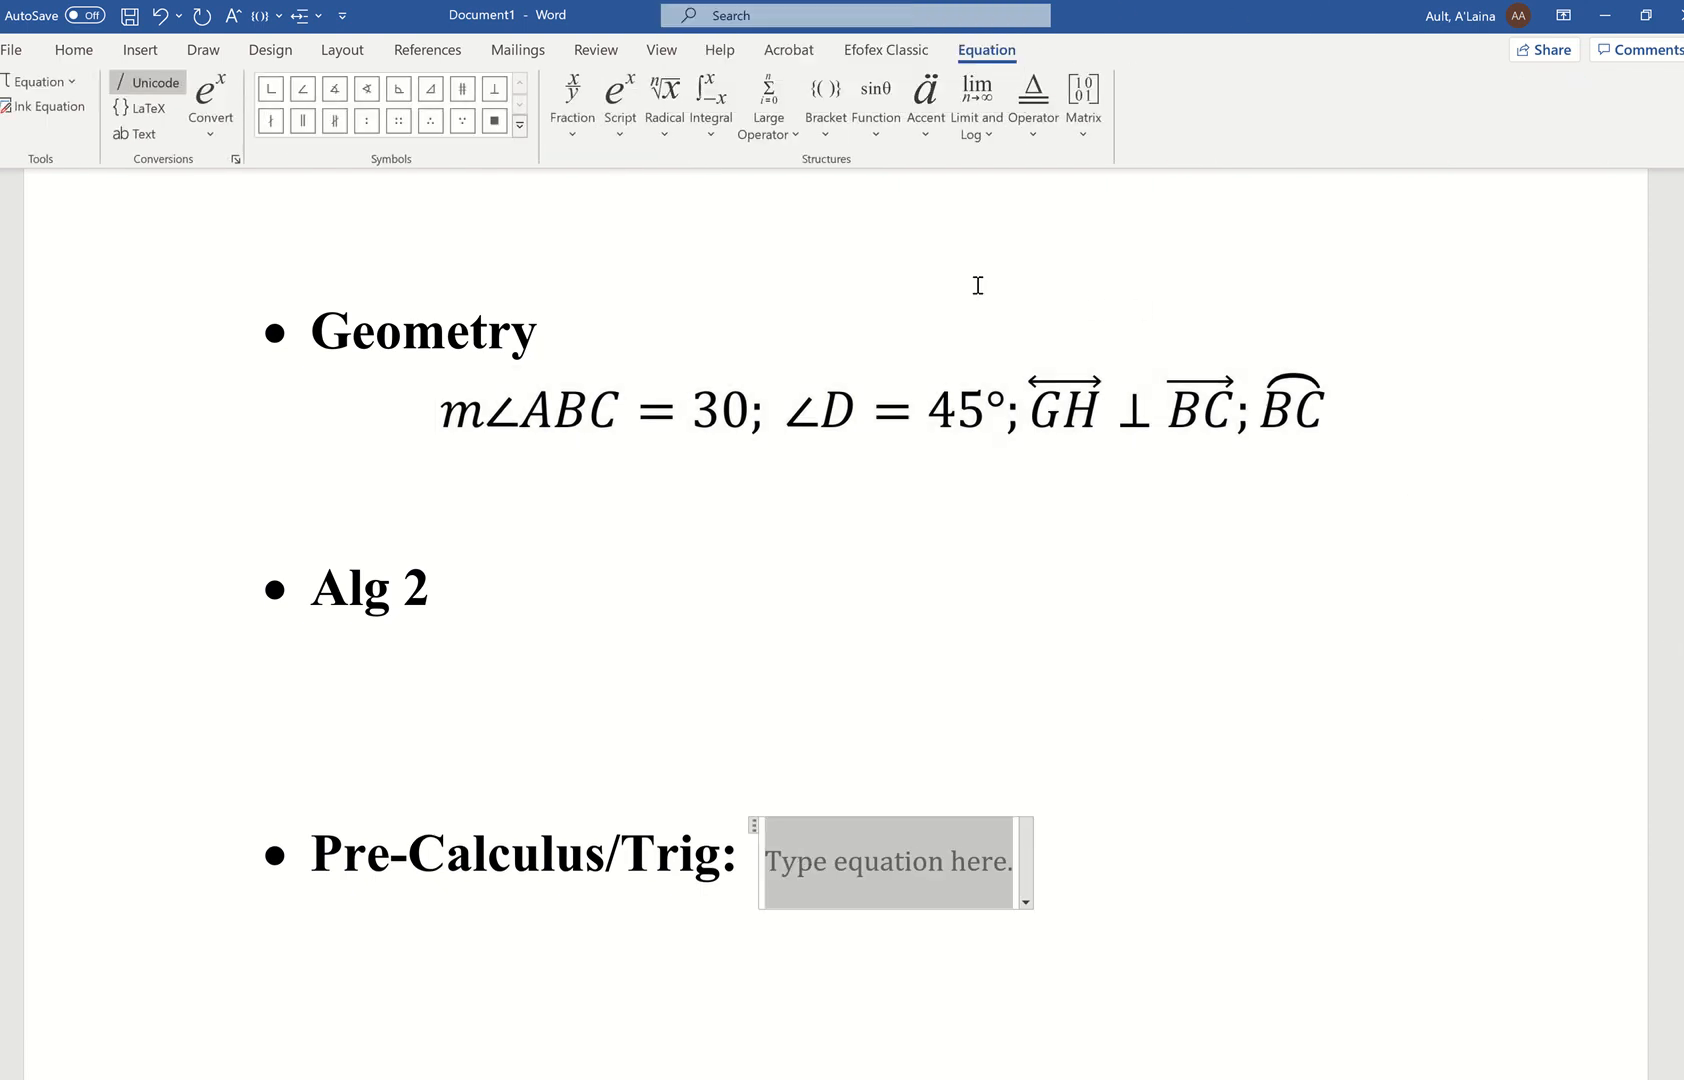
Step: Insert an inverse sine function into the Pre-Calculus/Trig equation and remove its bold formatting
{"action": "left_click", "coordinate": [880, 128]}
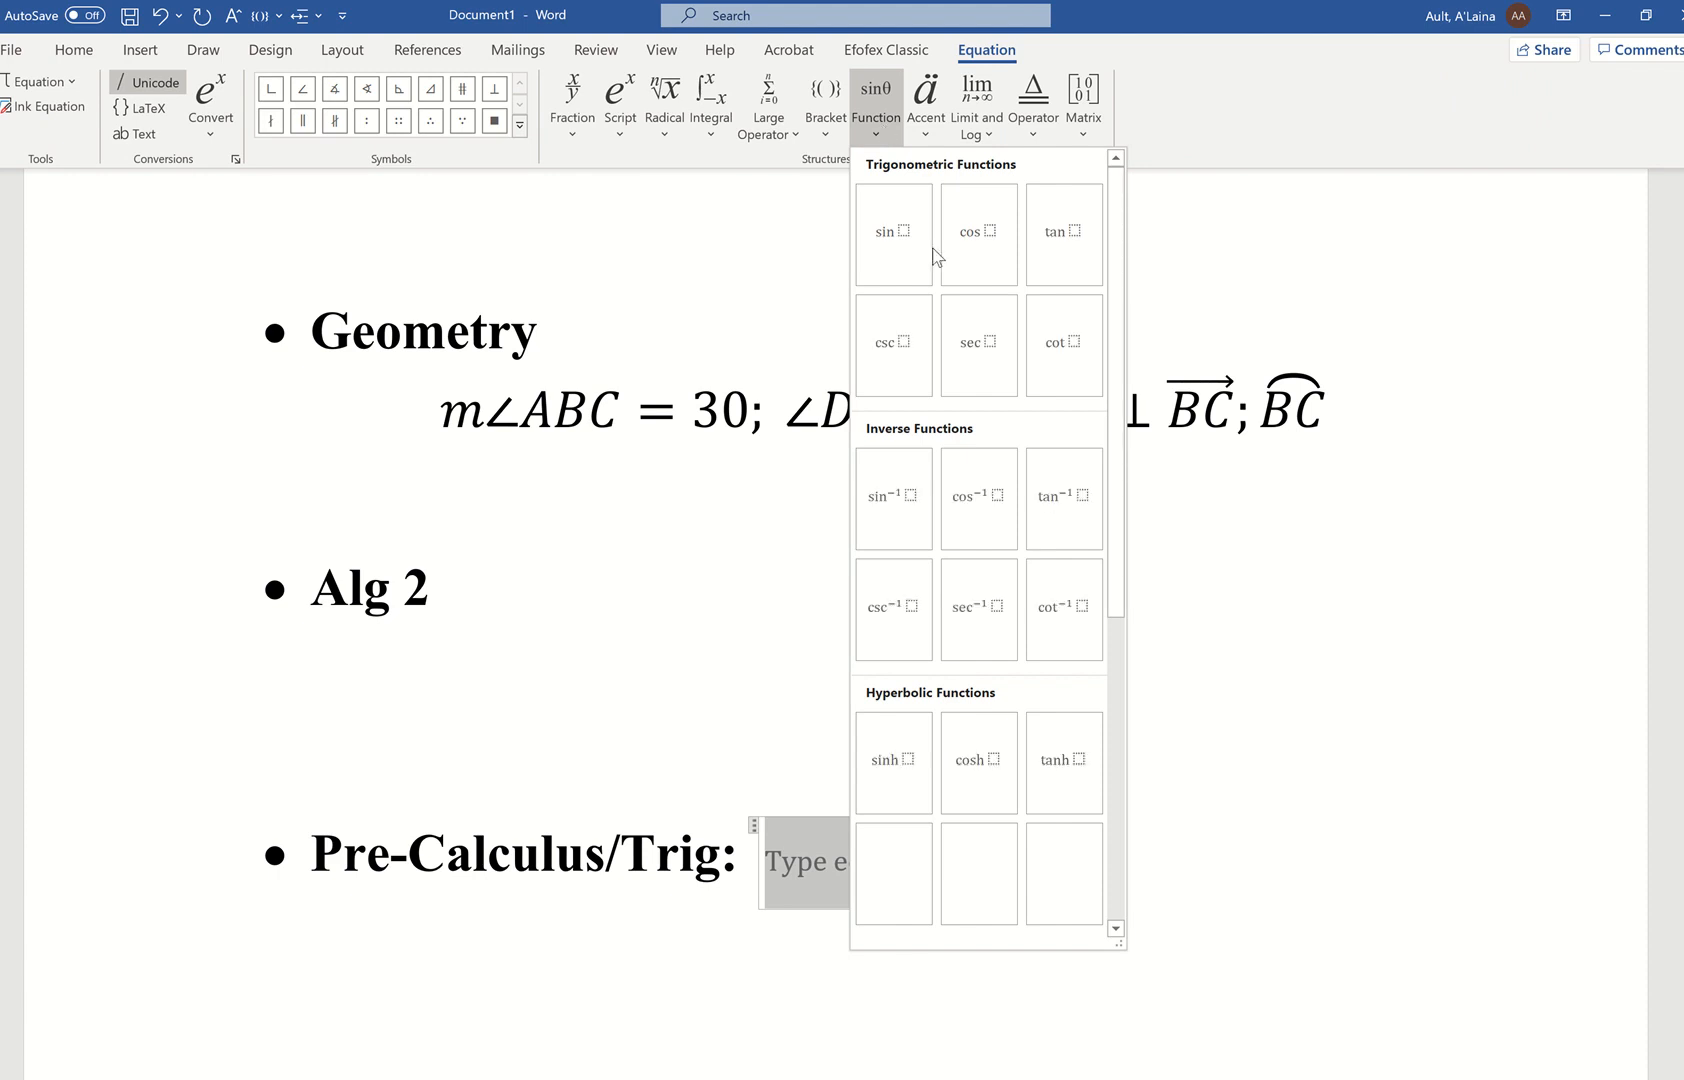
{"action": "left_click", "coordinate": [912, 500]}
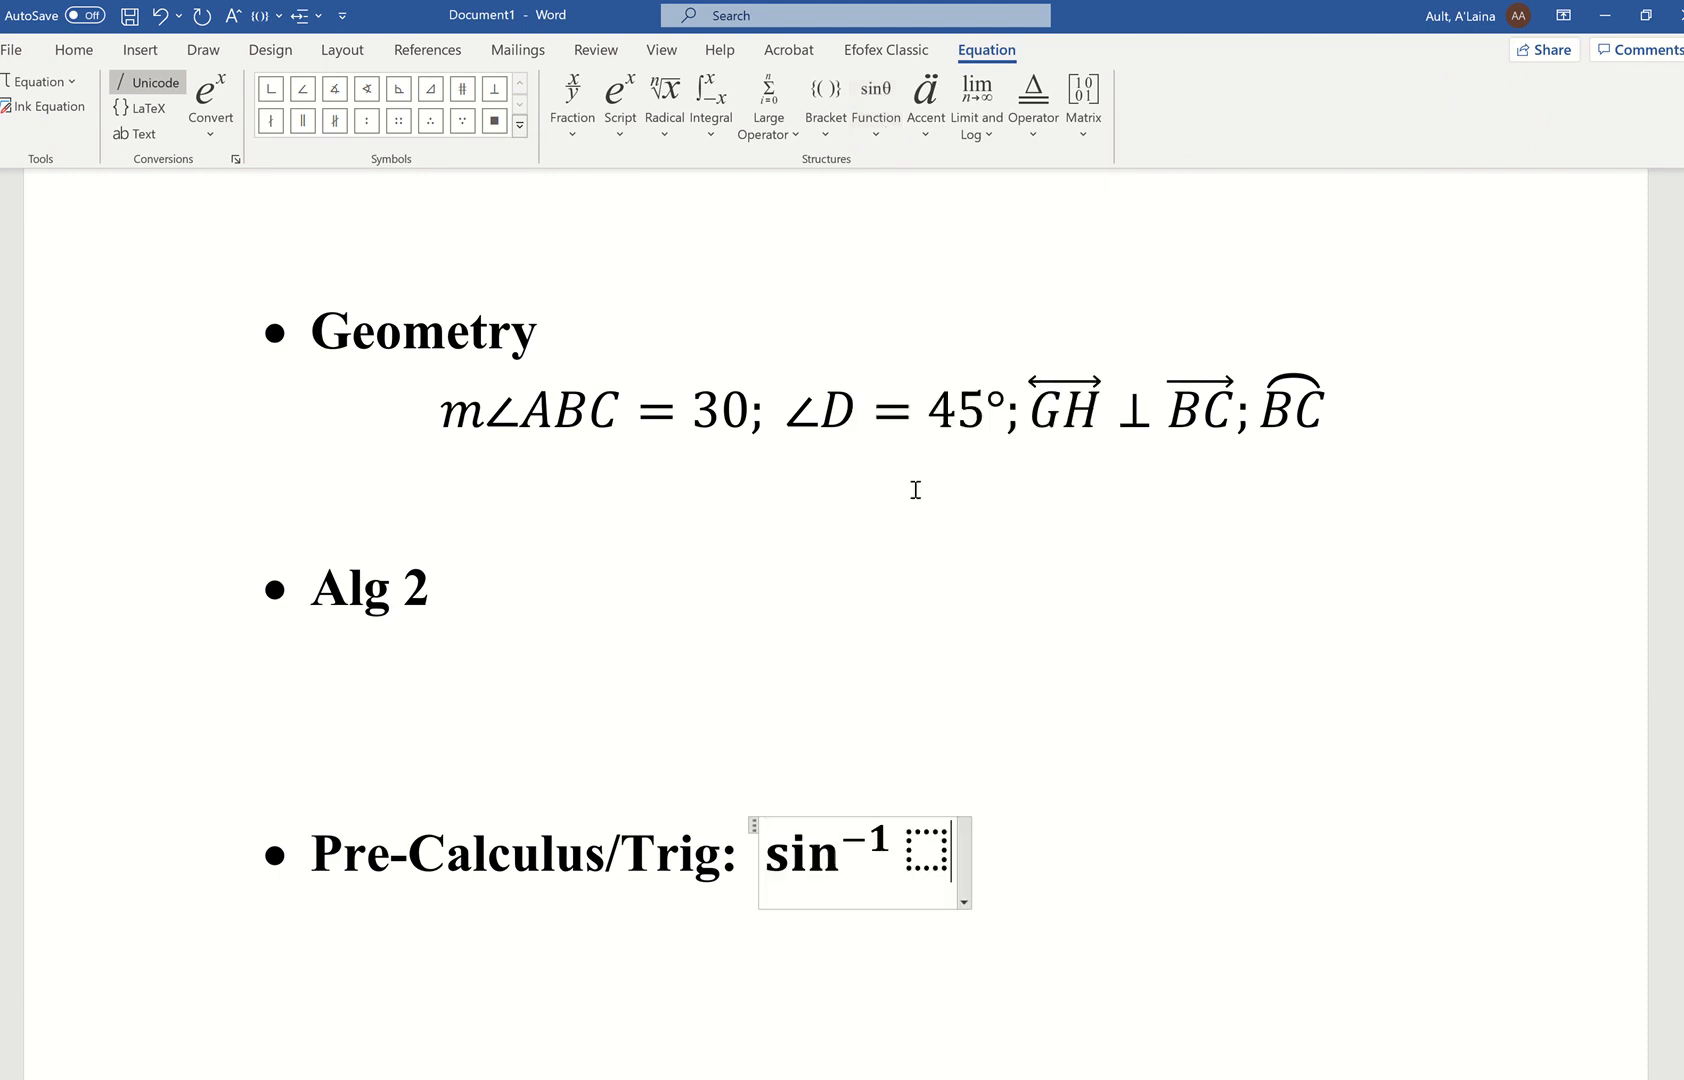
{"action": "left_click_drag", "start_coordinate": [770, 848], "coordinate": [933, 848]}
{"action": "key", "text": "ctrl+b"}
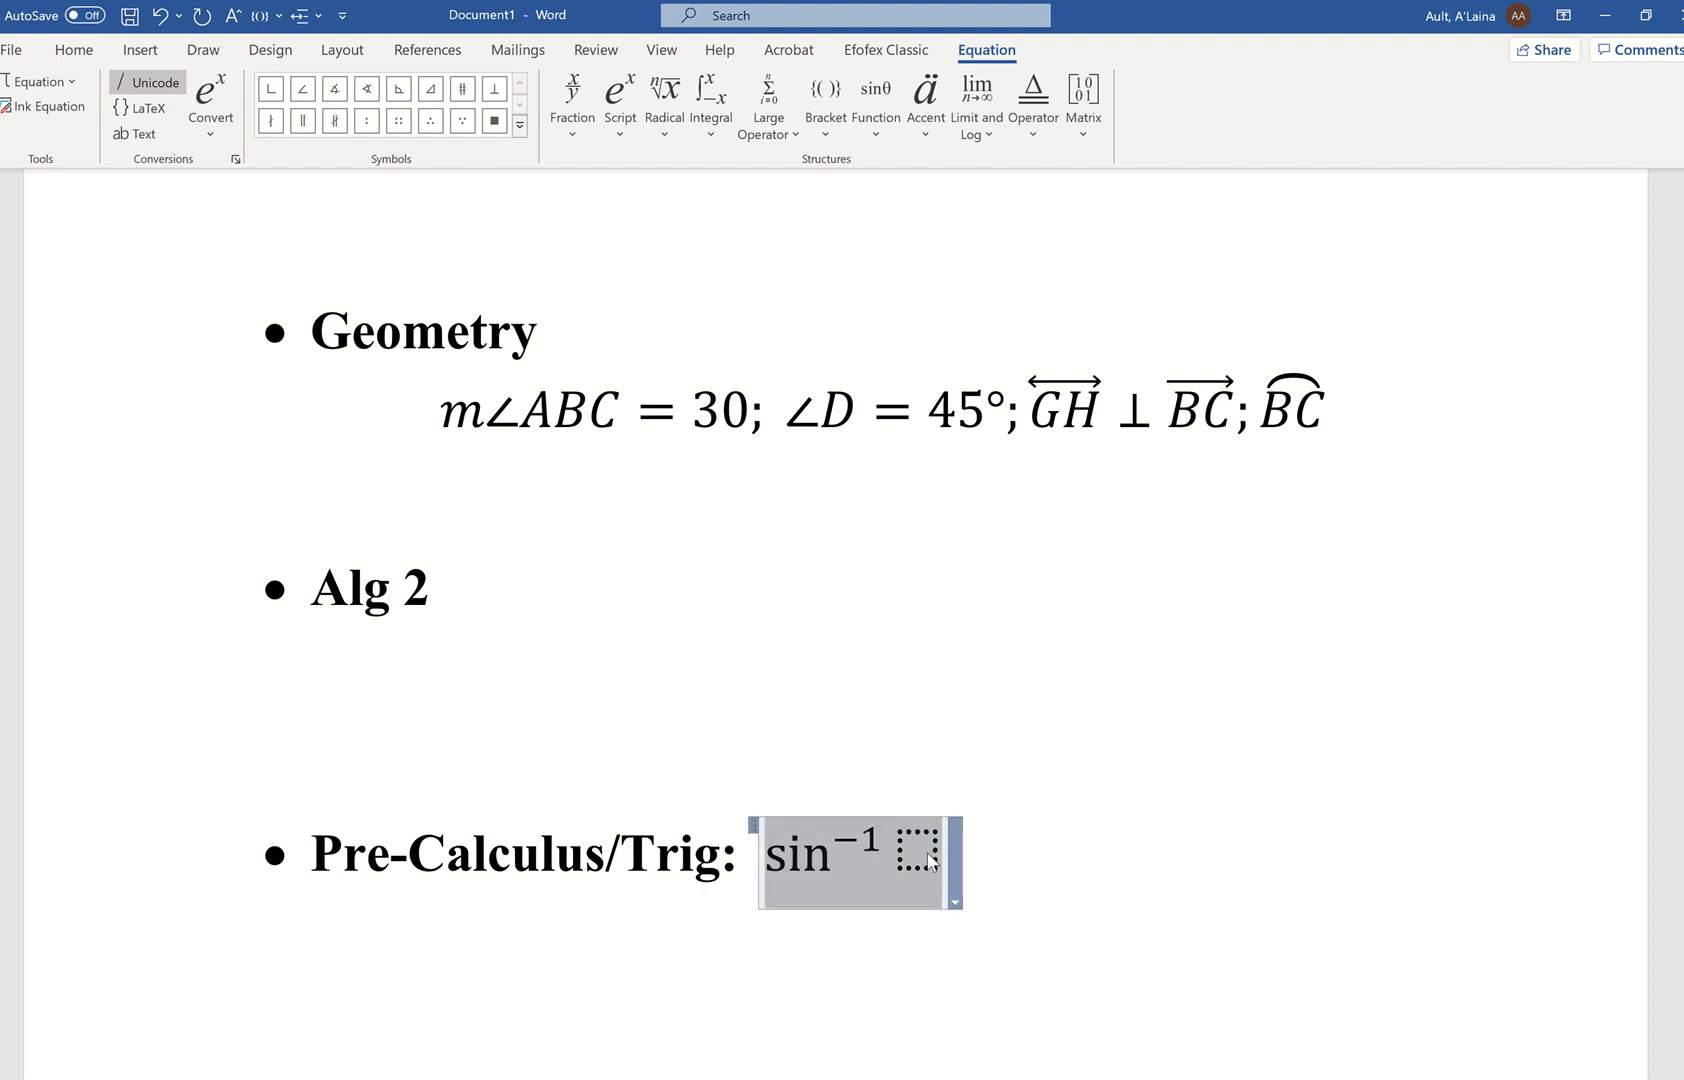
Step: Fill the inverse sine's placeholder with (0.5) and leave the equation
{"action": "left_click", "coordinate": [930, 852]}
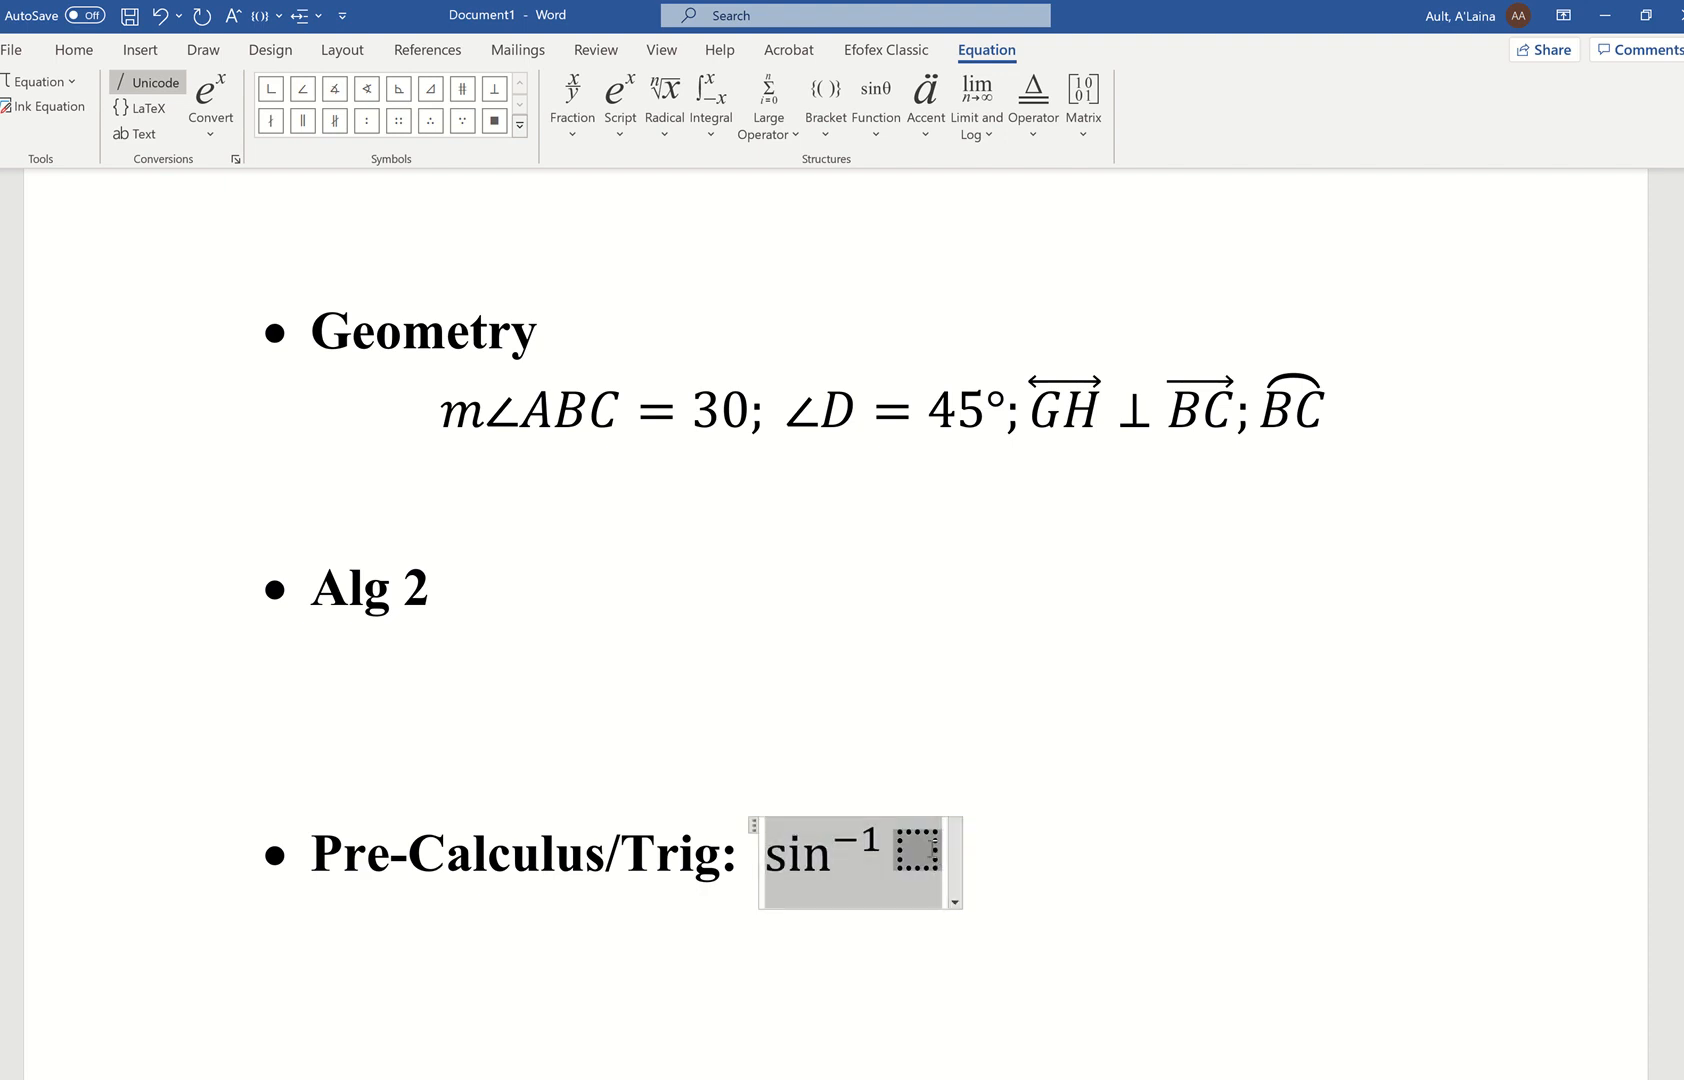
{"action": "left_click", "coordinate": [951, 860]}
{"action": "left_click", "coordinate": [914, 856]}
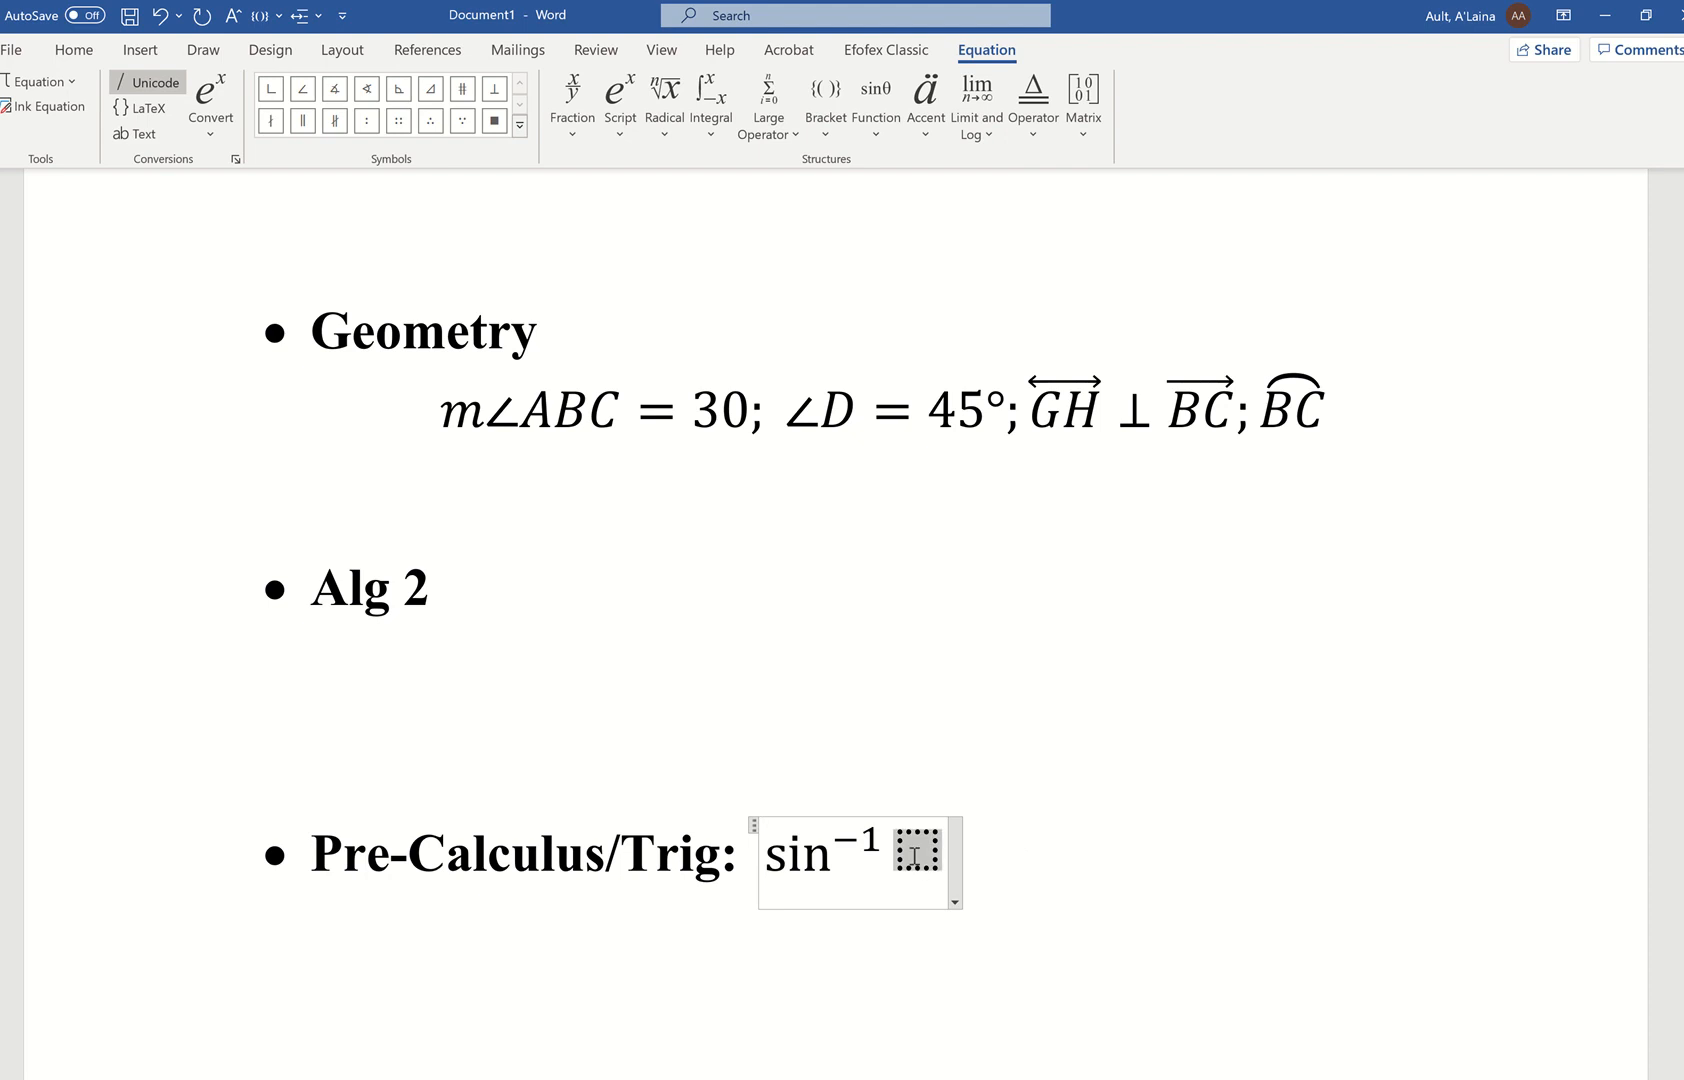
{"action": "type", "text": "(5"}
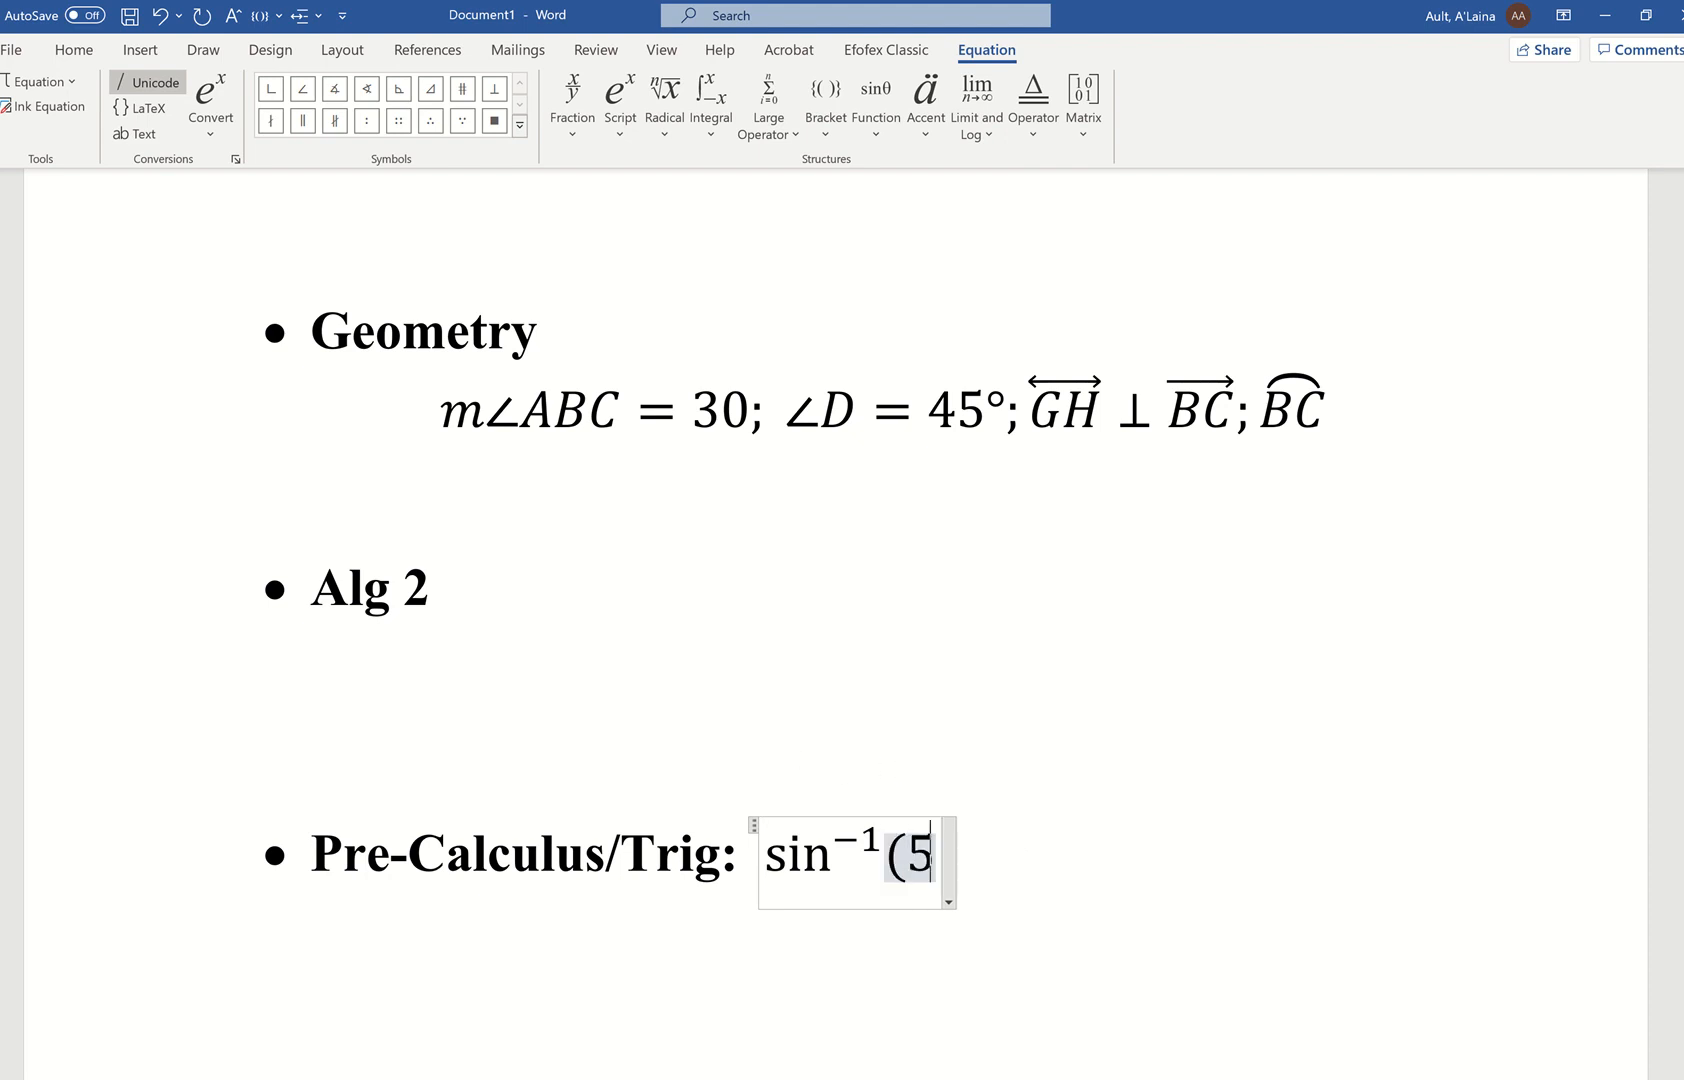
{"action": "key", "text": "BackSpace"}
{"action": "type", "text": "0.5)"}
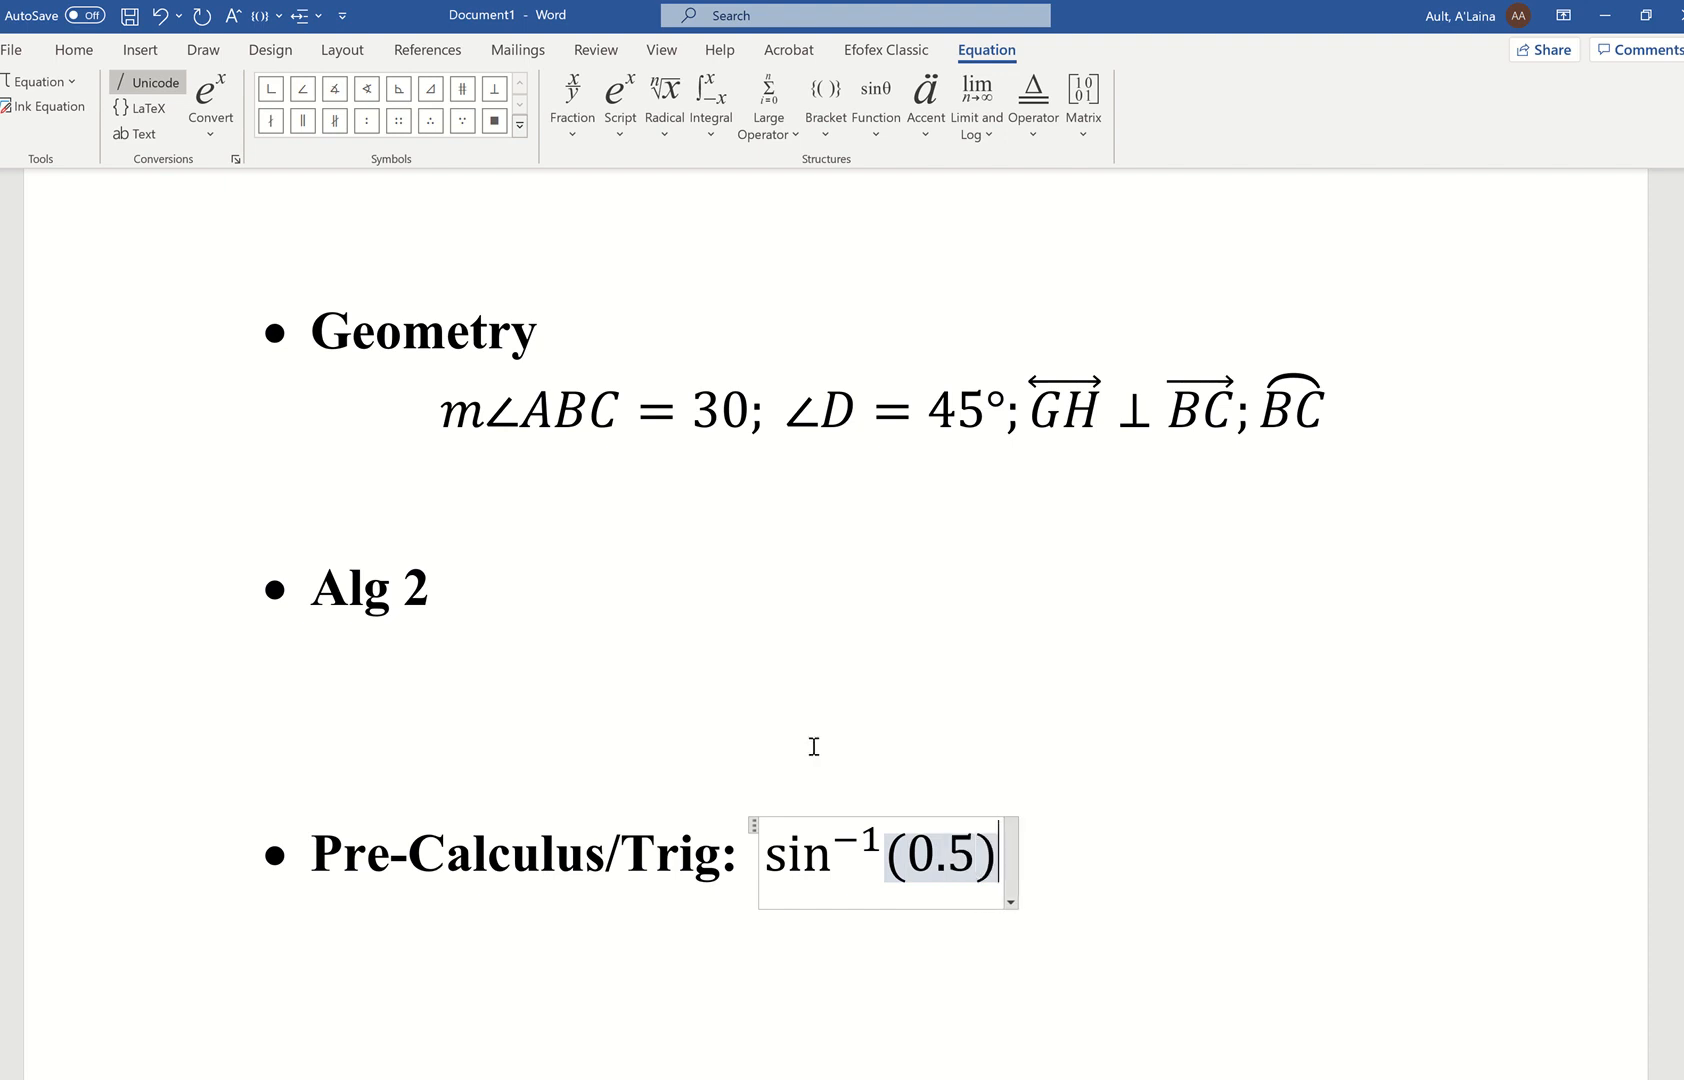
{"action": "left_click", "coordinate": [1132, 839]}
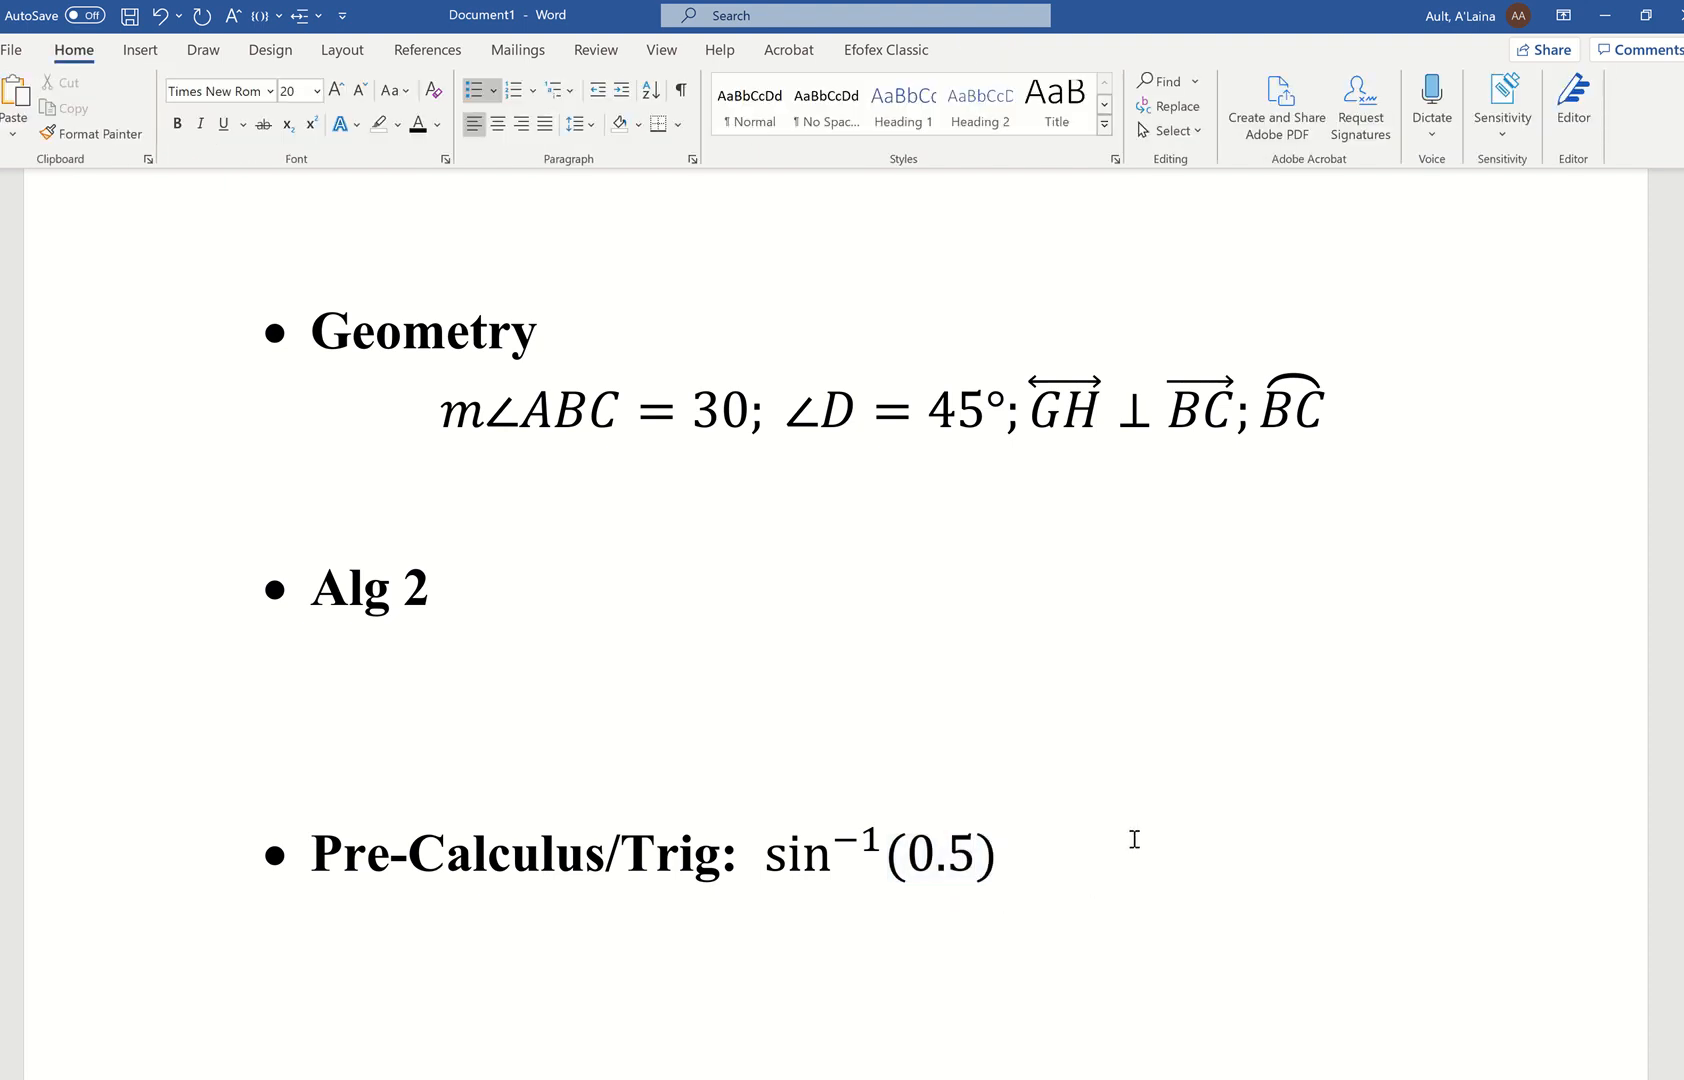
Step: Add a semicolon after the inverse sine expression and insert a subscript equation reading x with subscript 1
{"action": "type", "text": ";"}
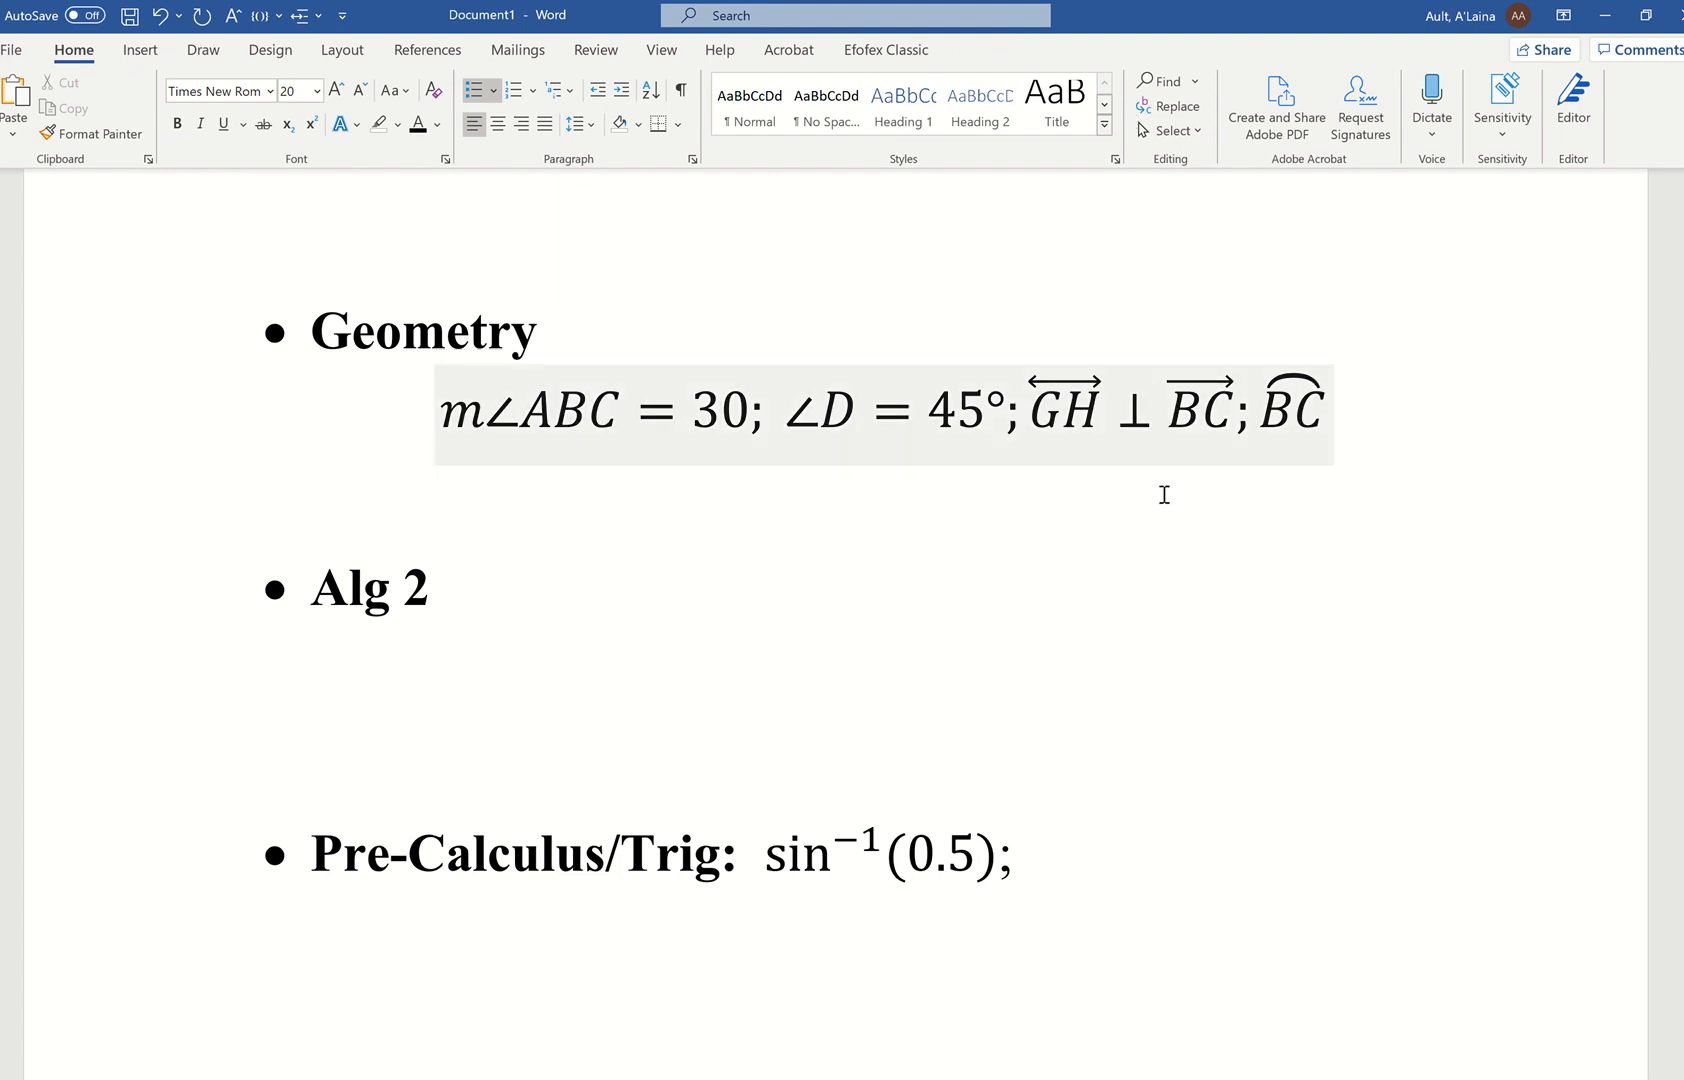
{"action": "key", "text": "alt+equal"}
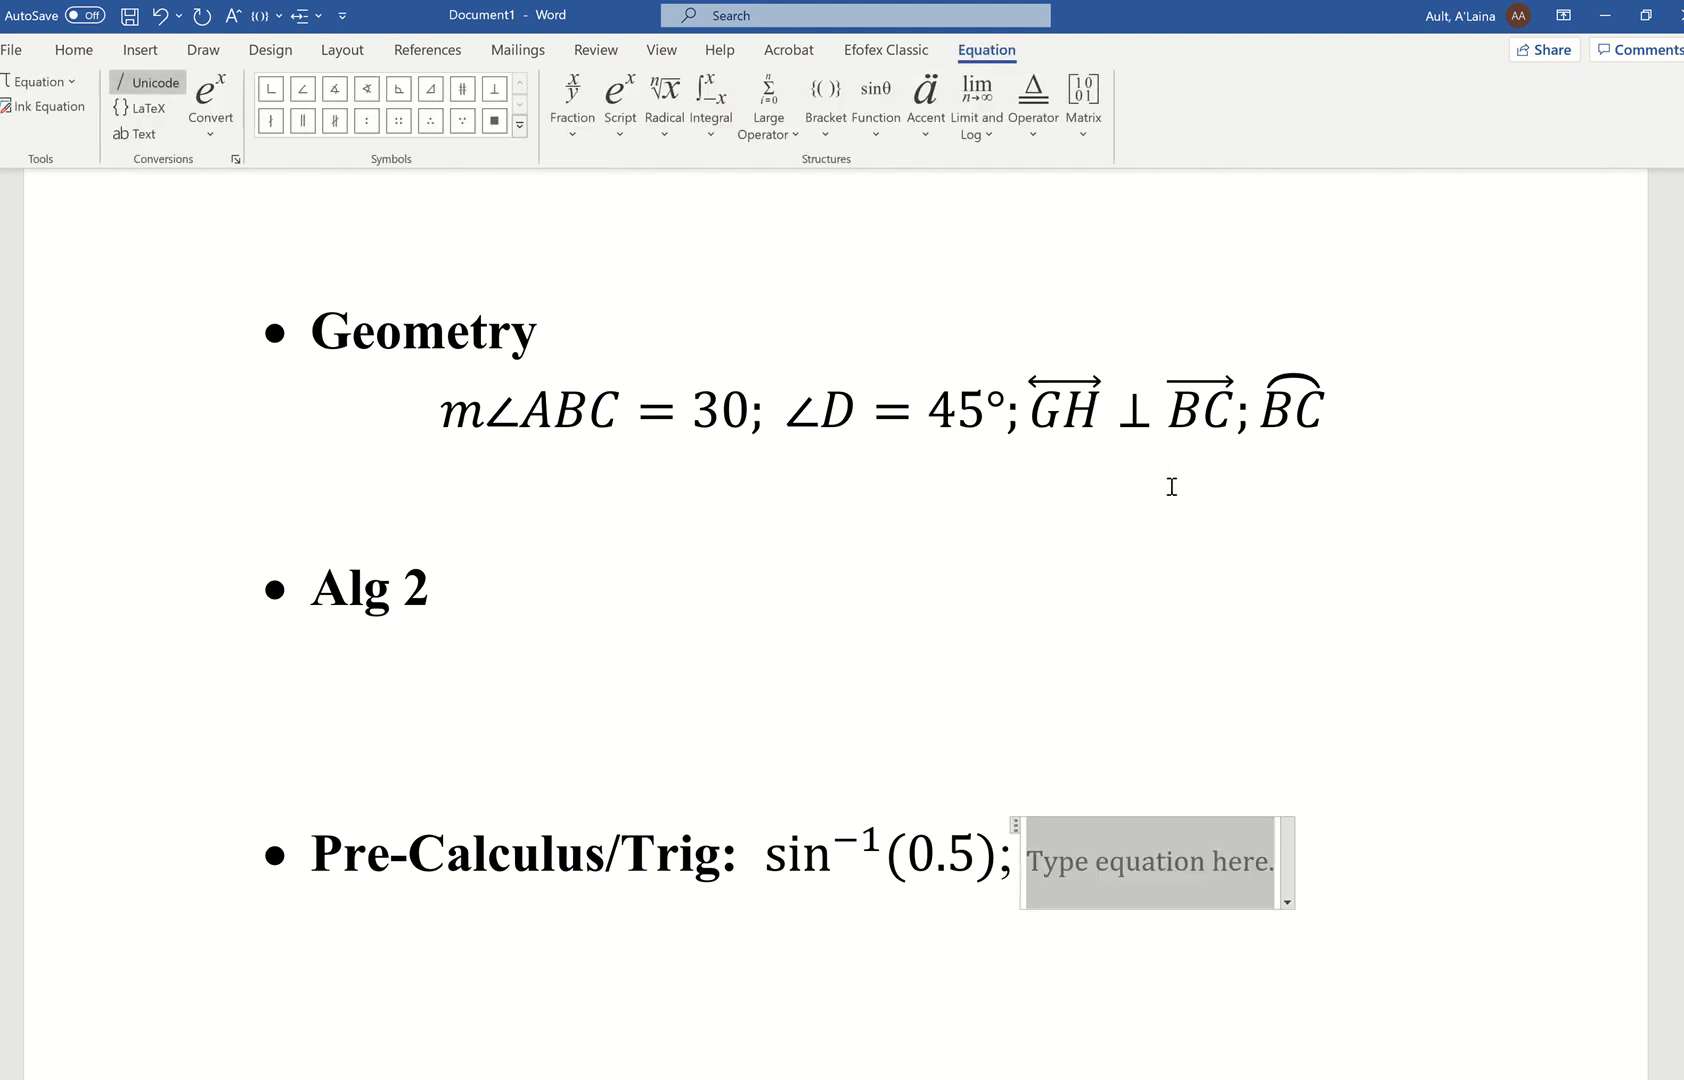
{"action": "left_click", "coordinate": [621, 137]}
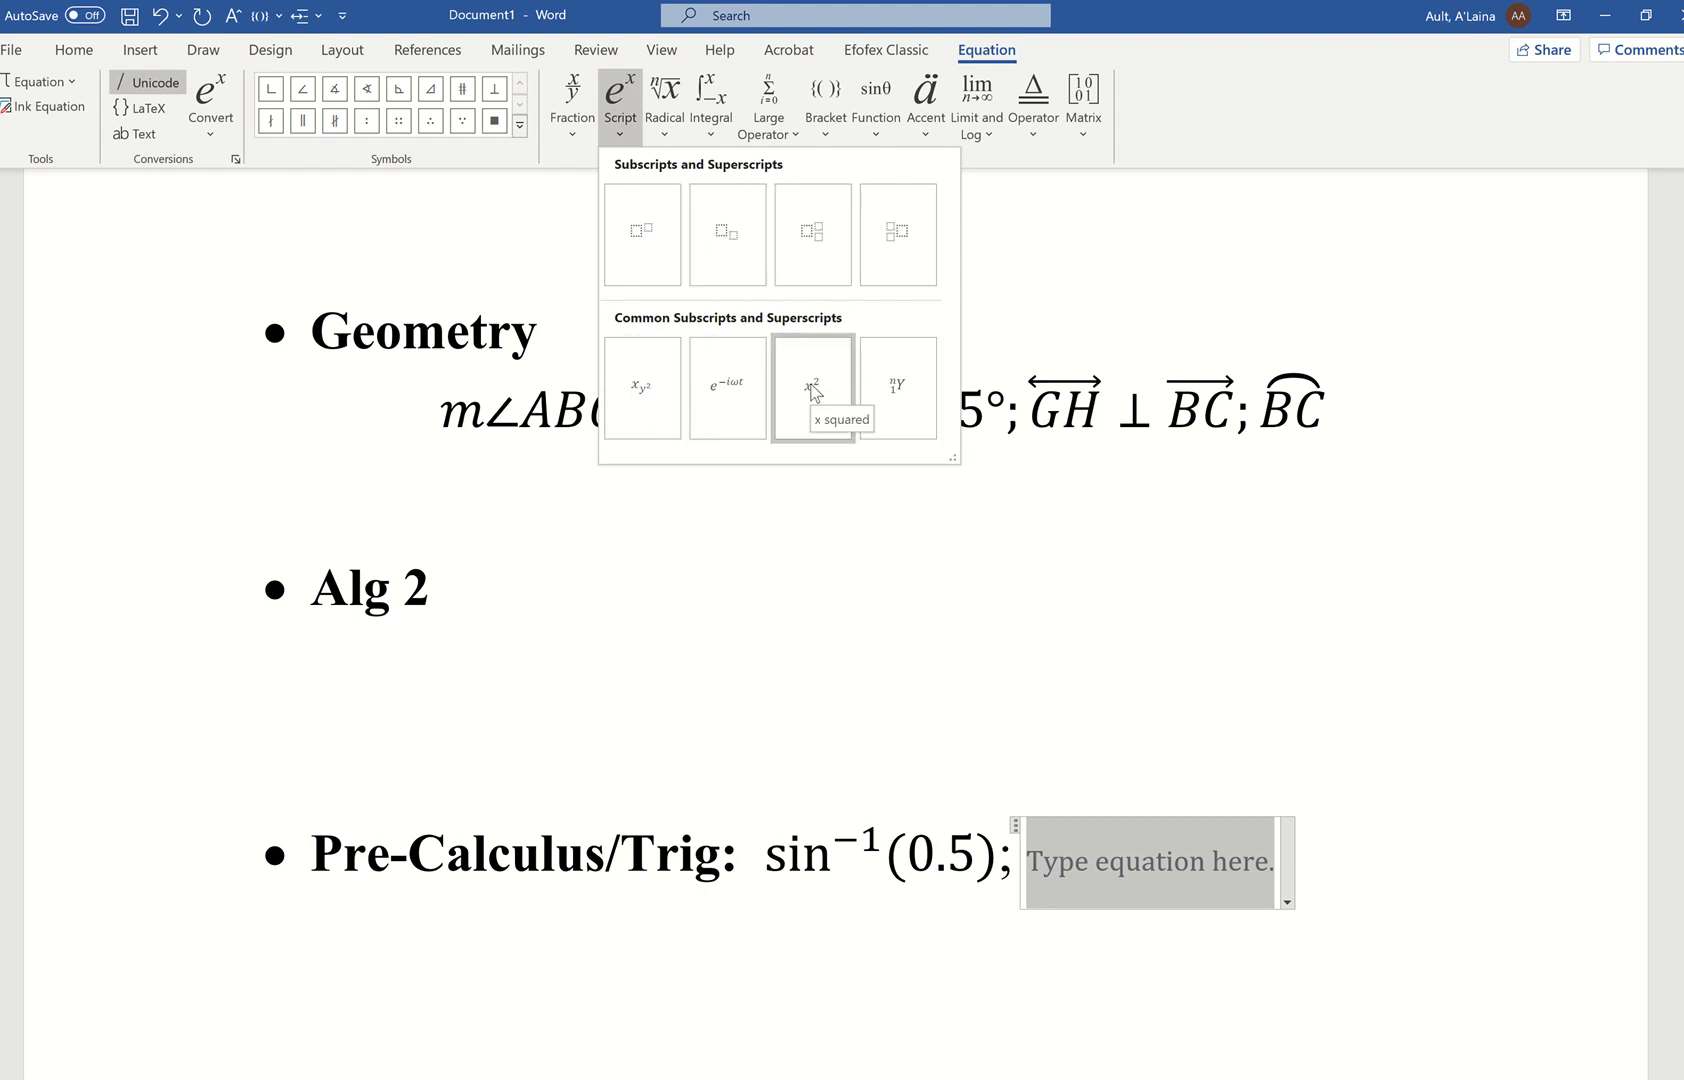
{"action": "left_click", "coordinate": [736, 246]}
{"action": "left_click", "coordinate": [1051, 853]}
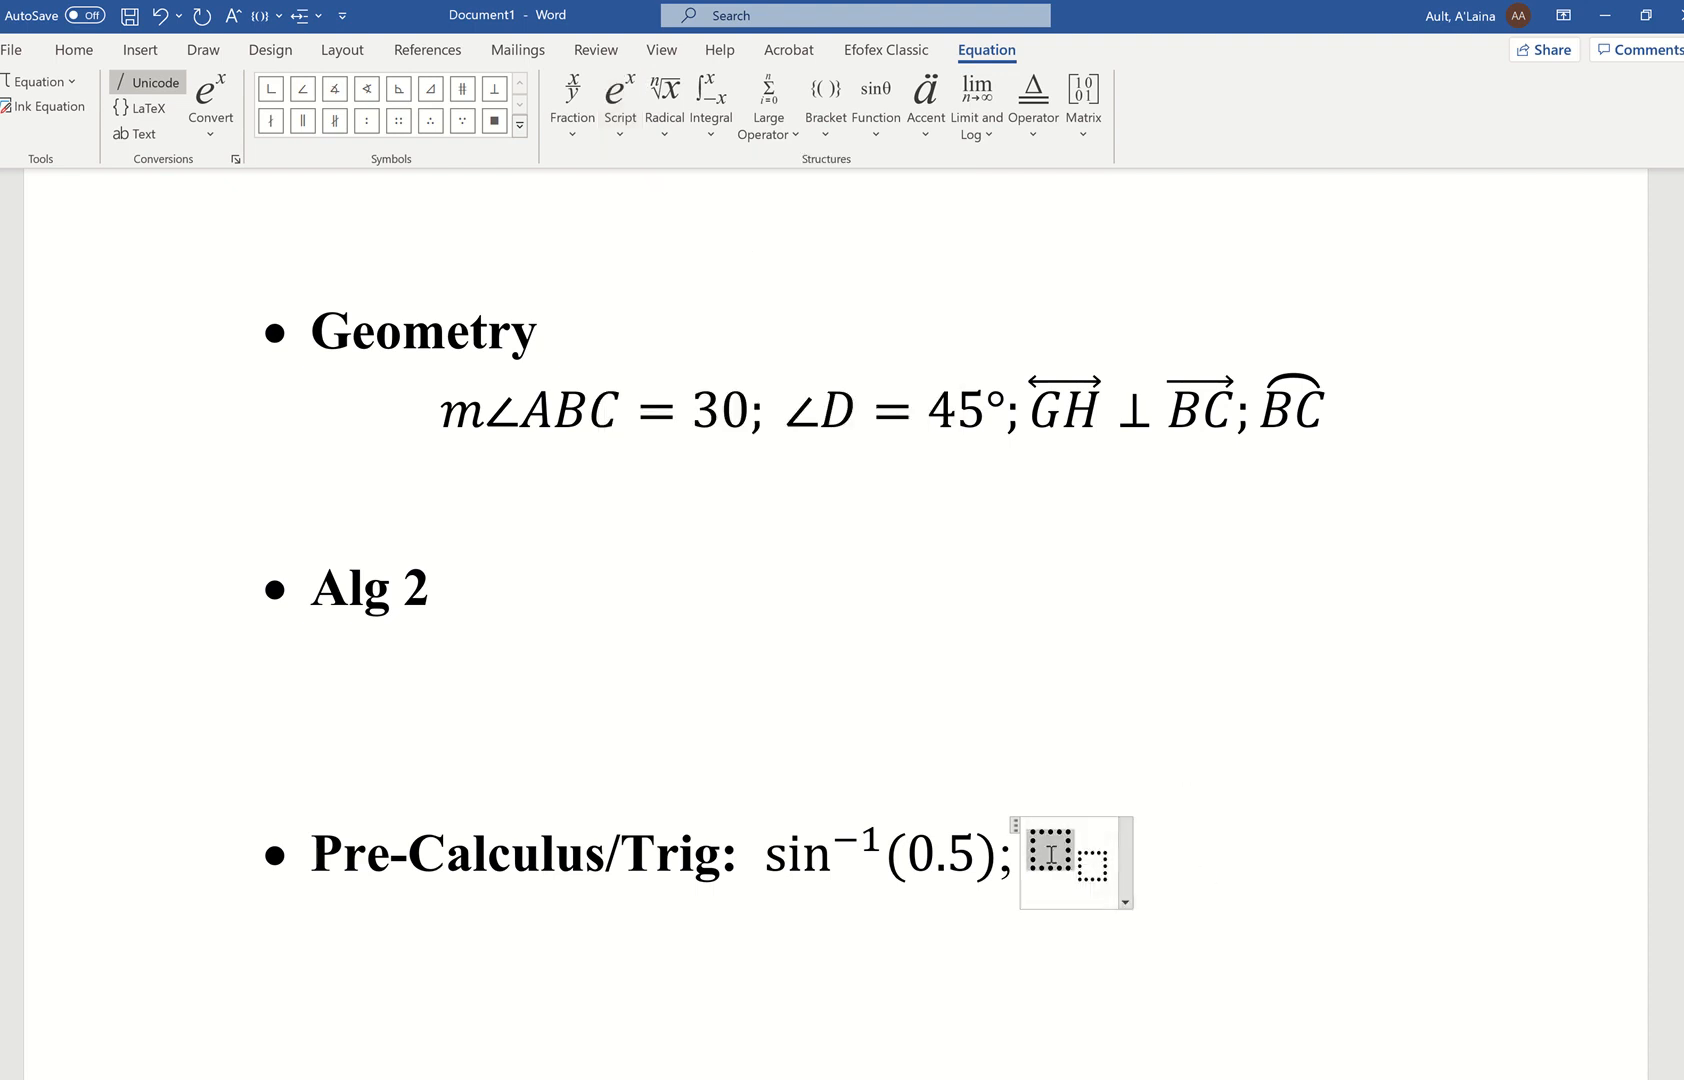
{"action": "type", "text": "x"}
{"action": "key", "text": "Right"}
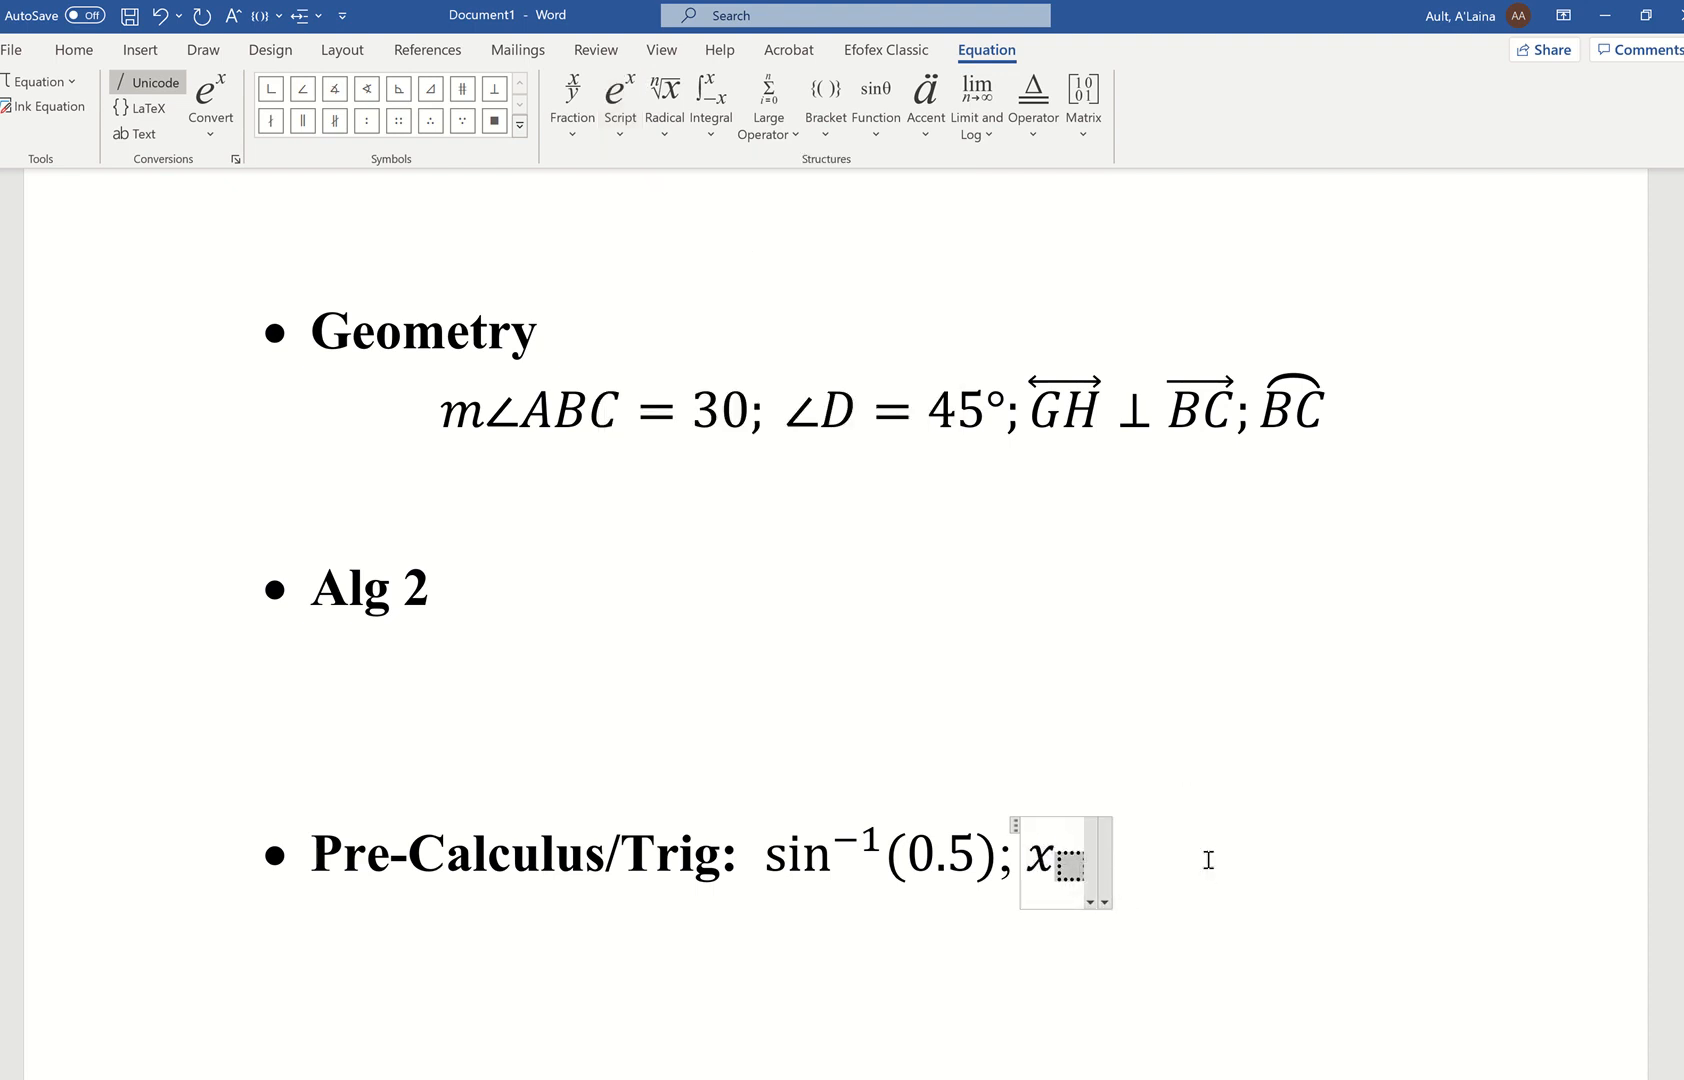
{"action": "type", "text": "1"}
{"action": "left_click", "coordinate": [1244, 857]}
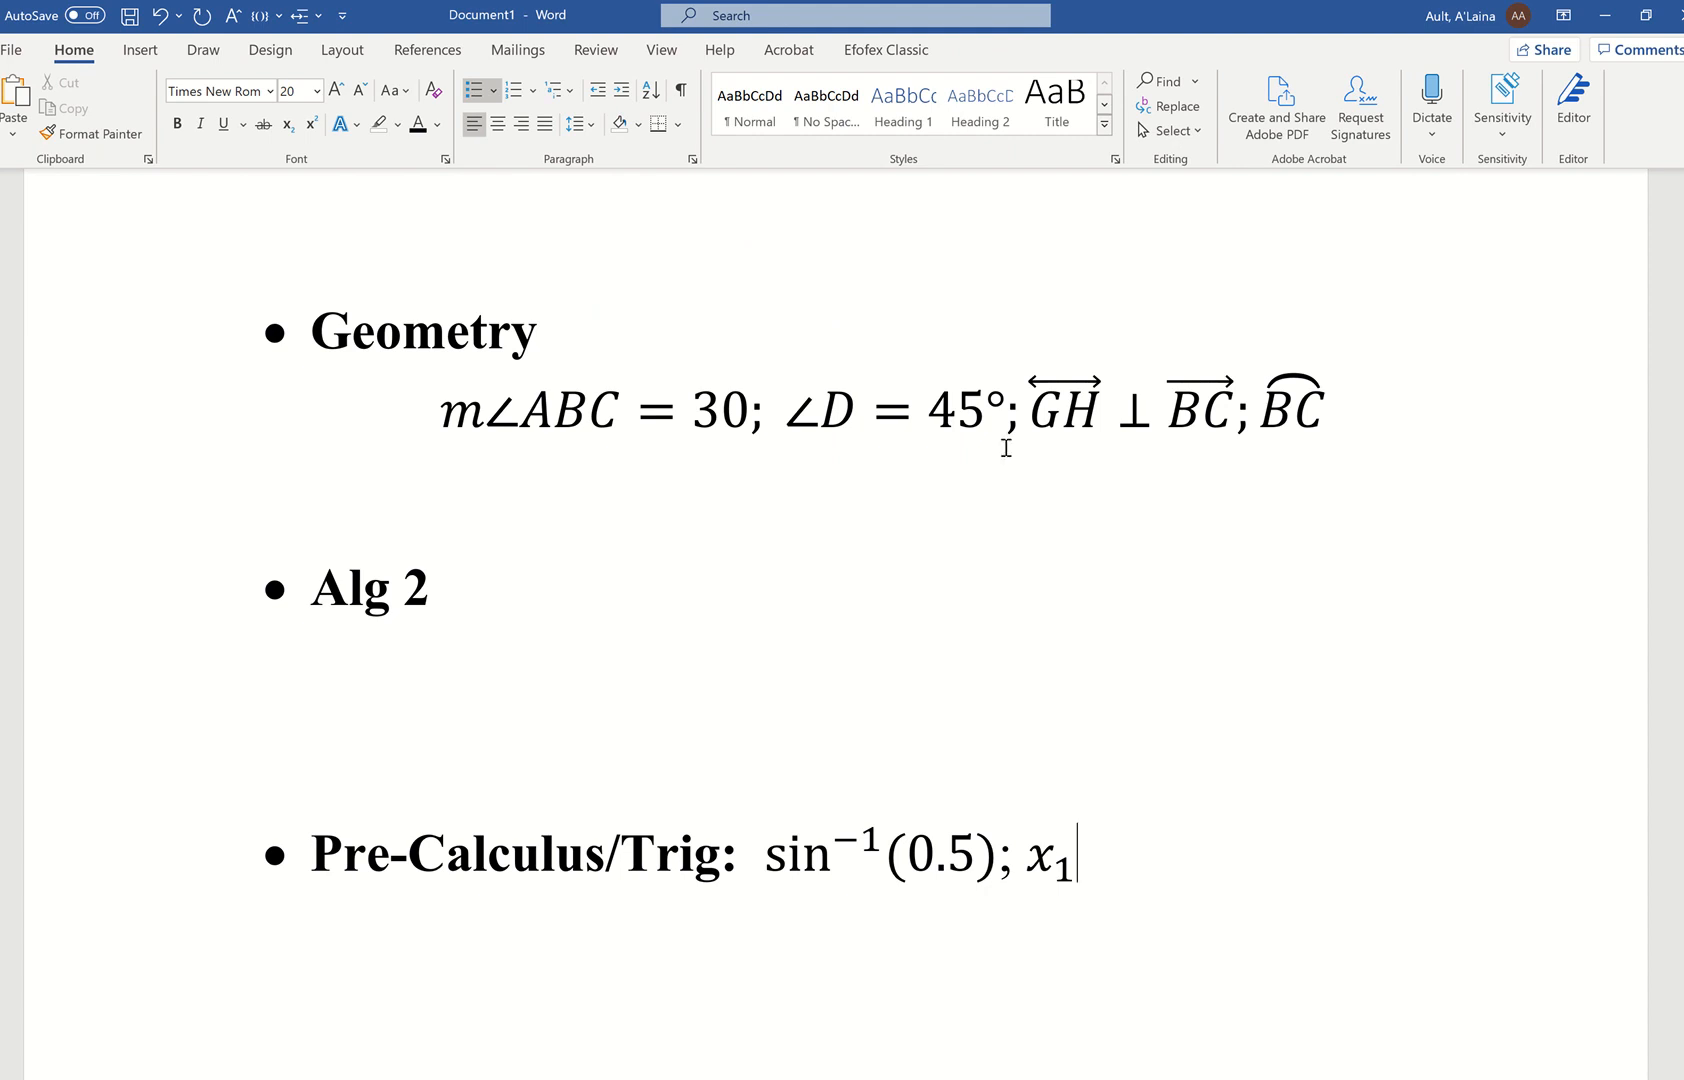
Step: Add a semicolon after the subscripted x and insert the built-in quadratic formula radical as a new equation
{"action": "left_click", "coordinate": [996, 441]}
{"action": "type", "text": ";"}
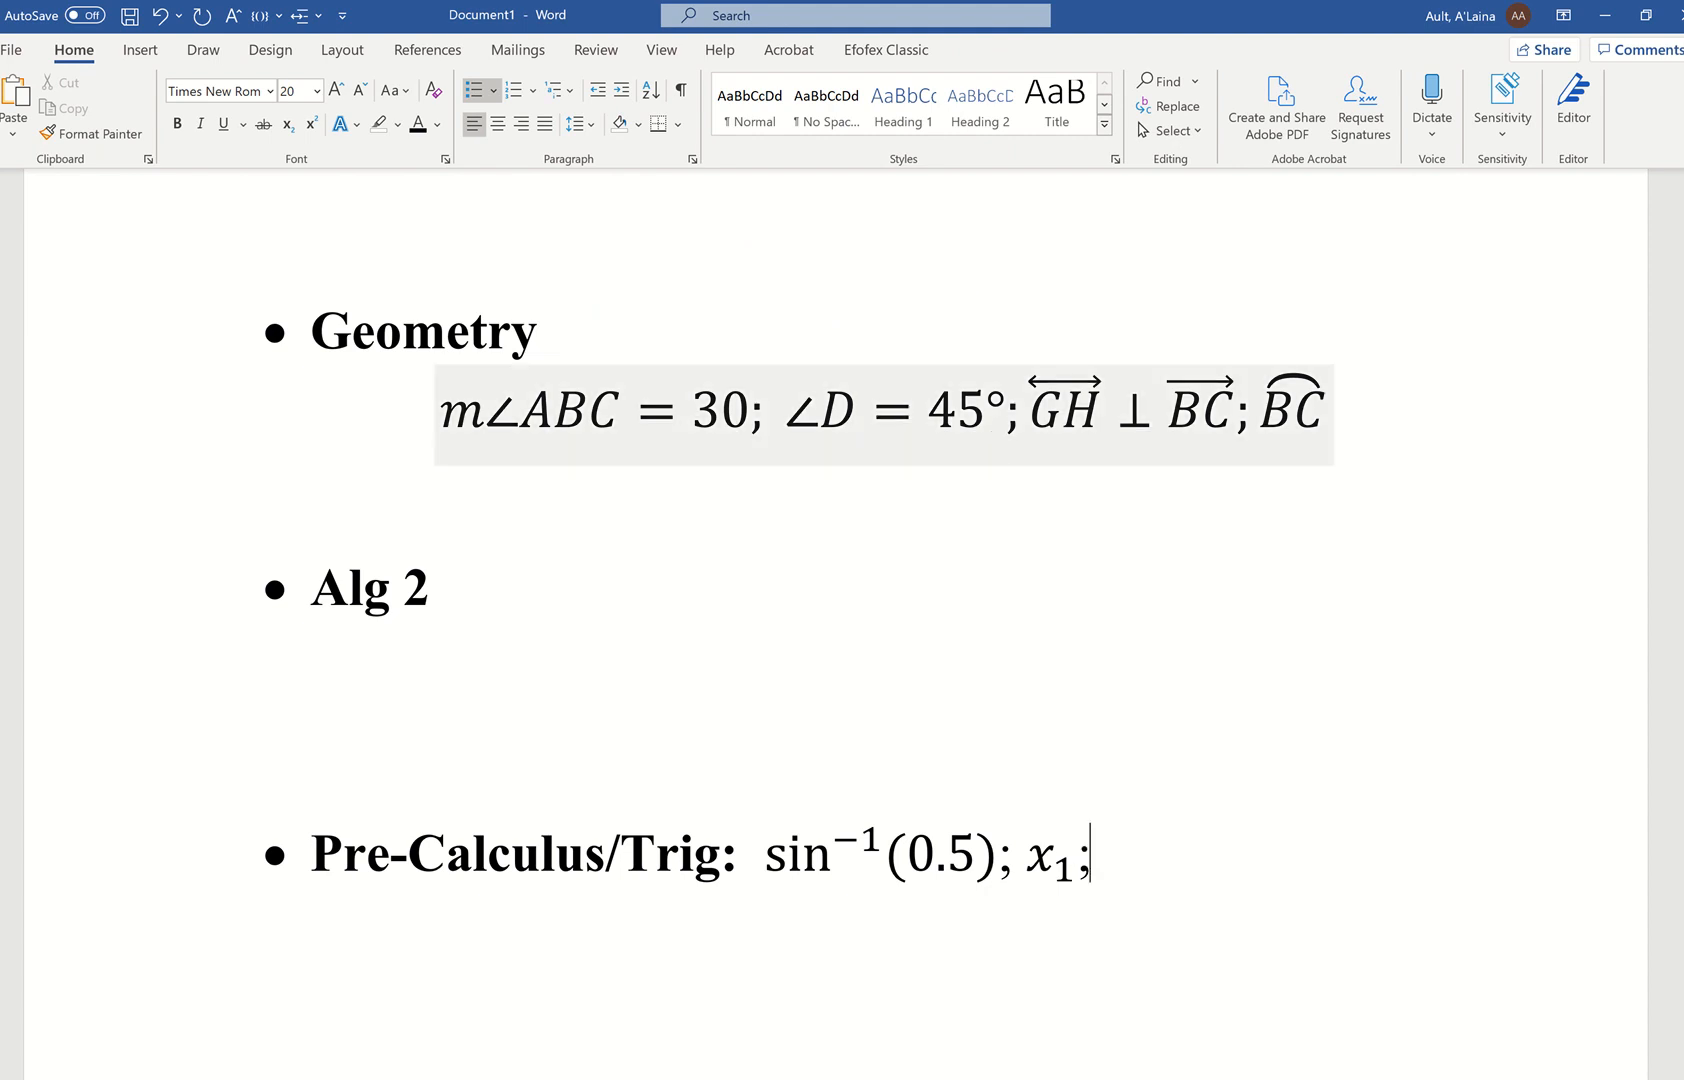
{"action": "key", "text": "alt+equal"}
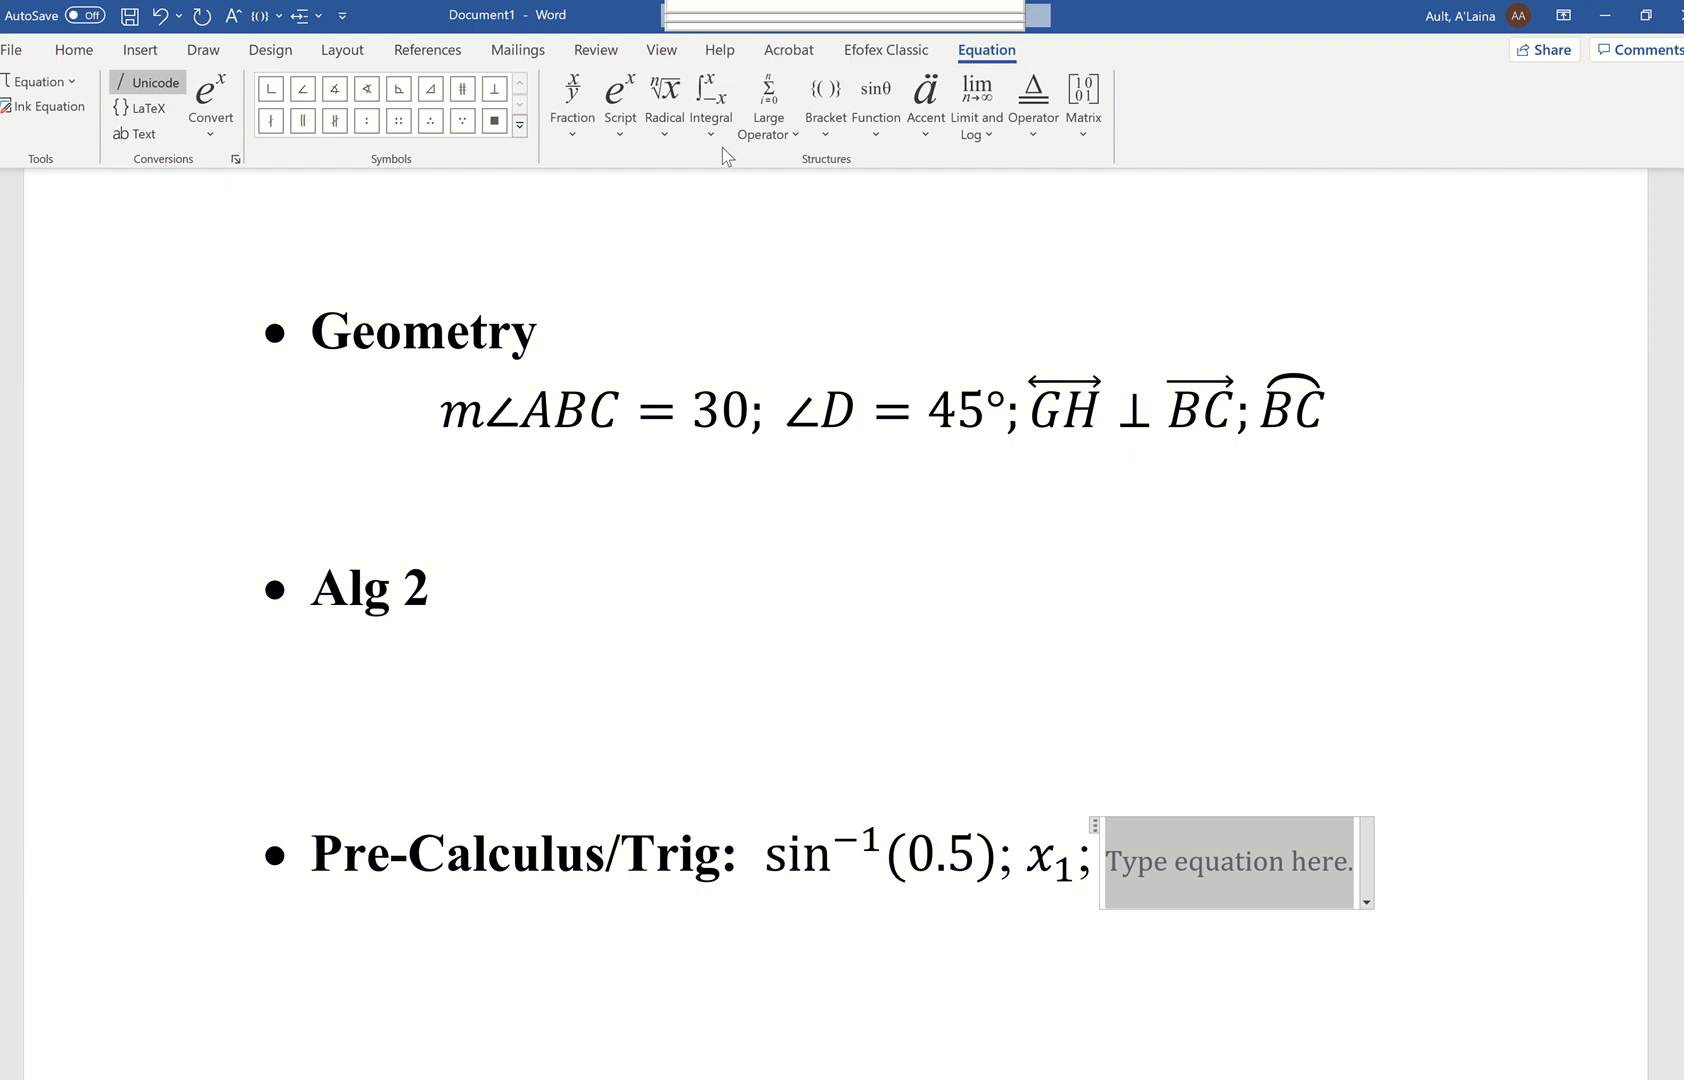
{"action": "left_click", "coordinate": [665, 118]}
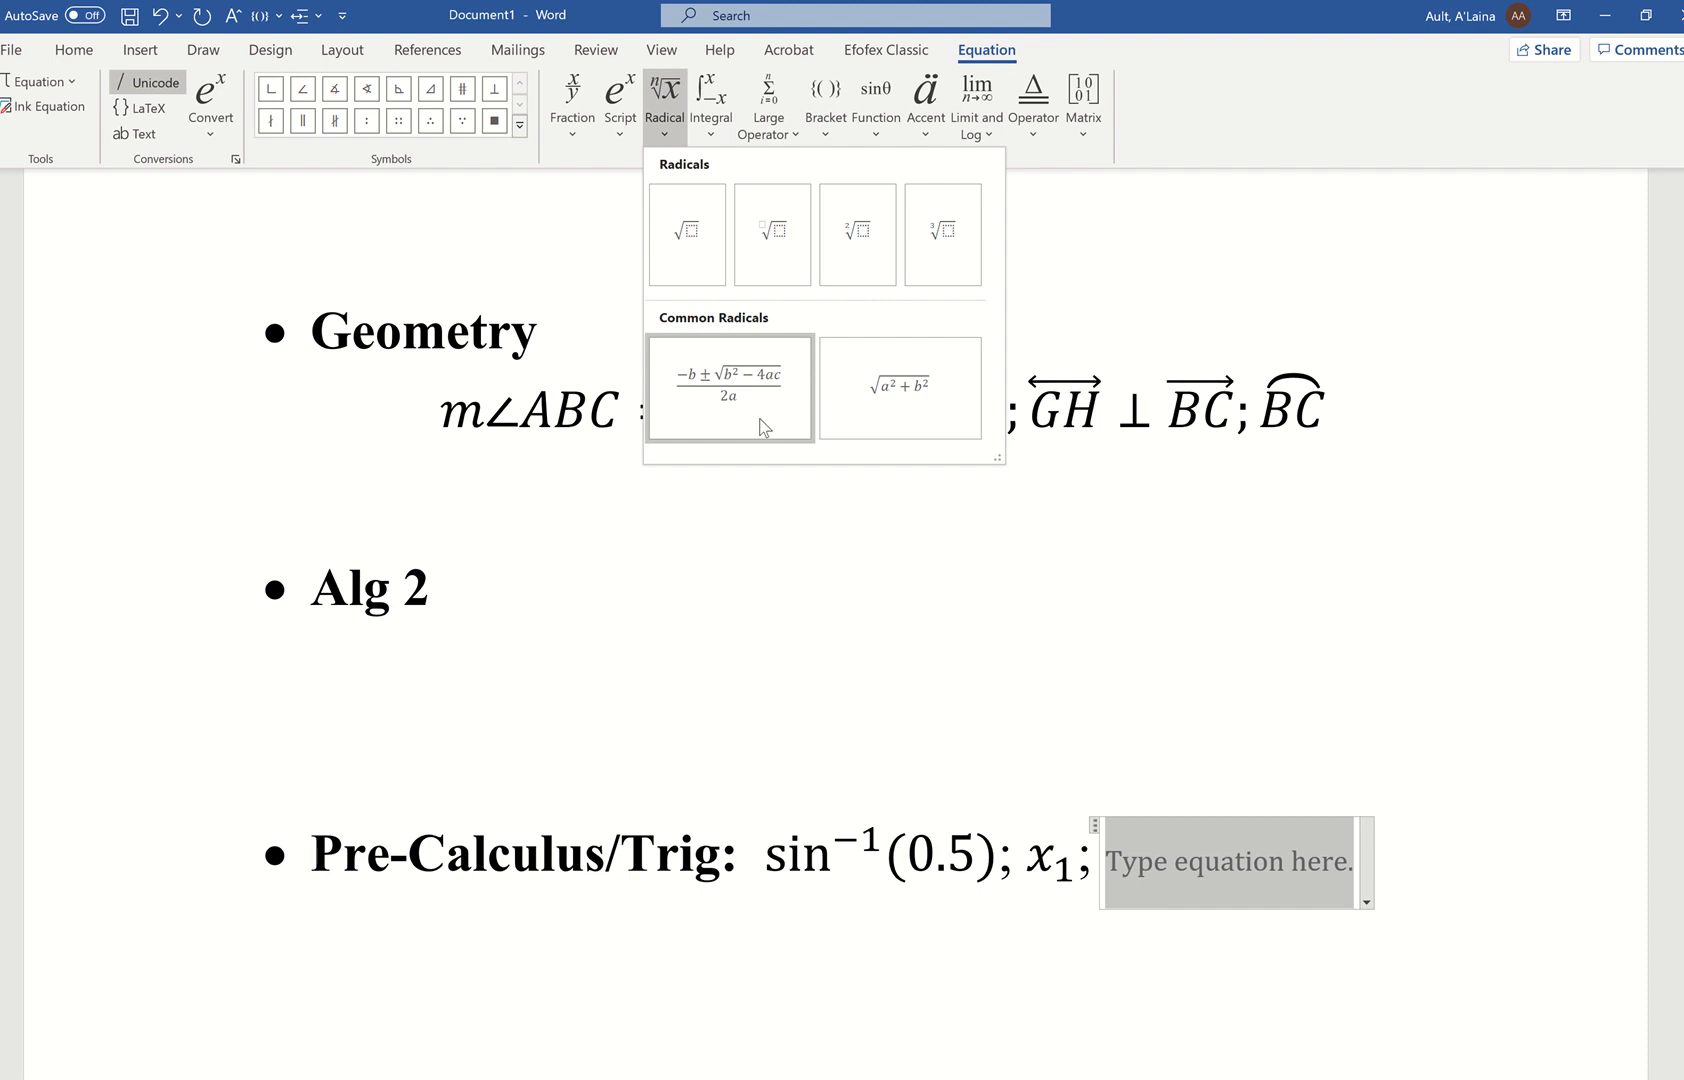
{"action": "left_click", "coordinate": [730, 388]}
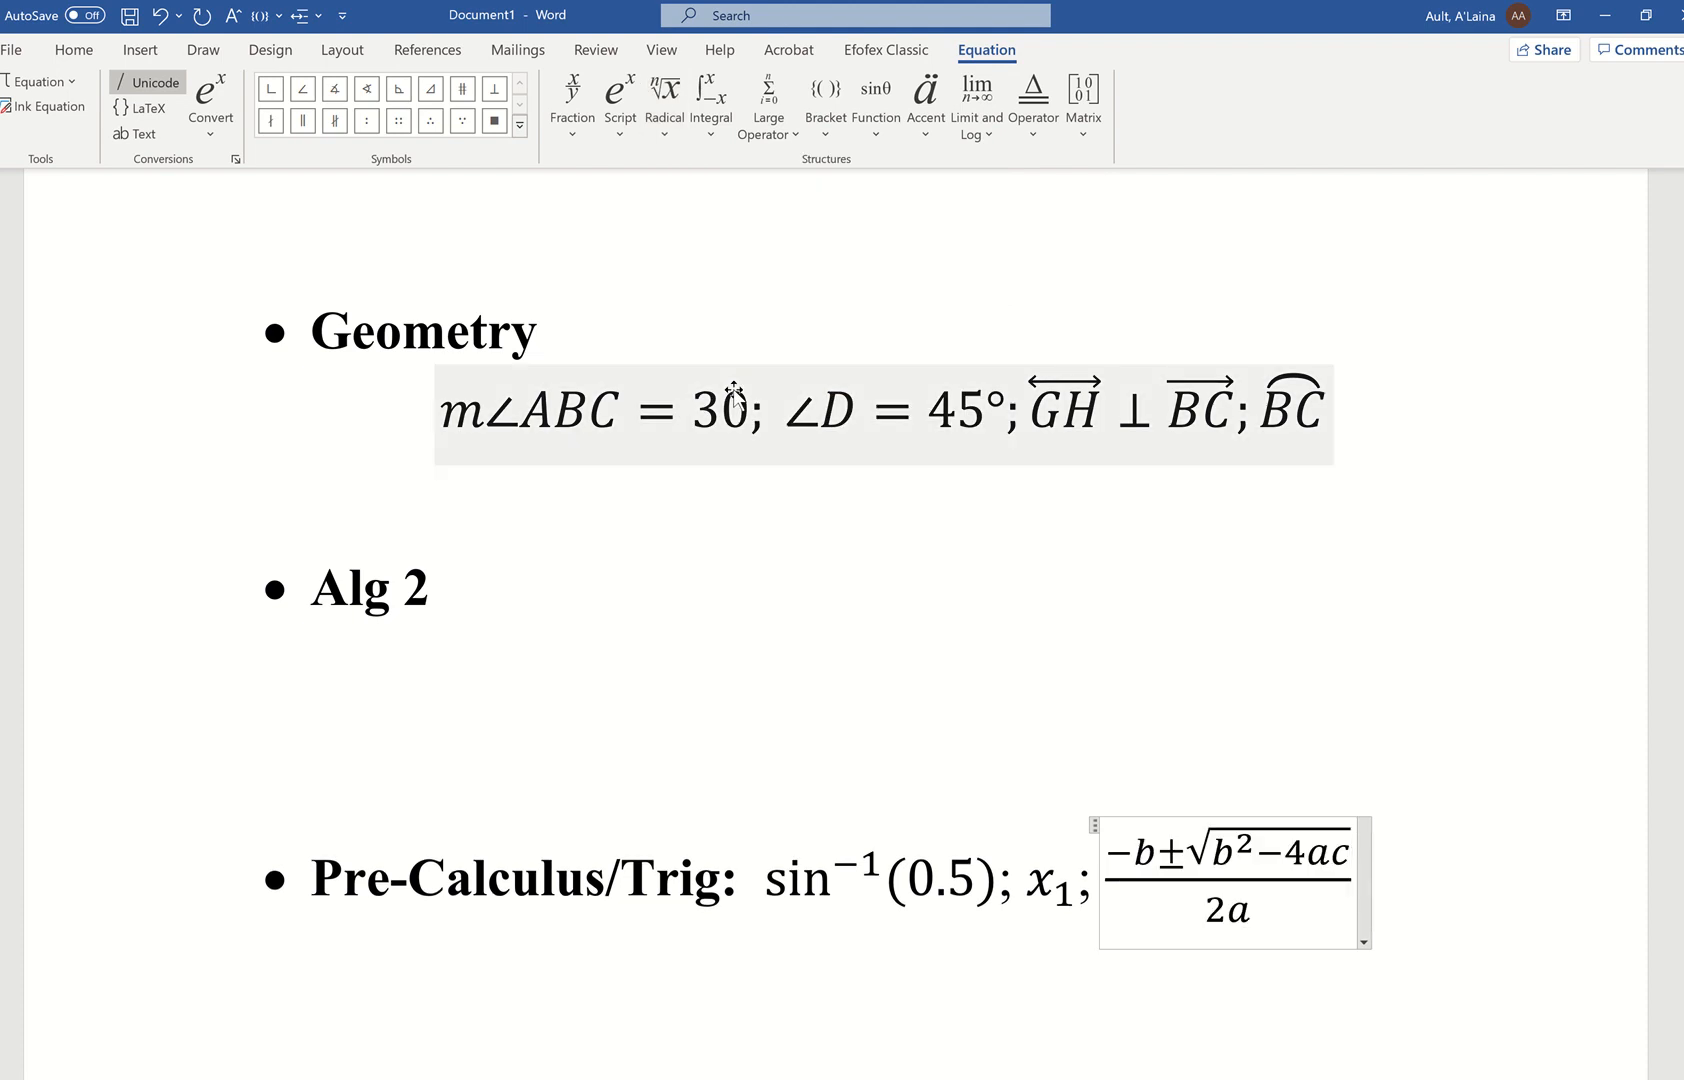
{"action": "left_click", "coordinate": [664, 105]}
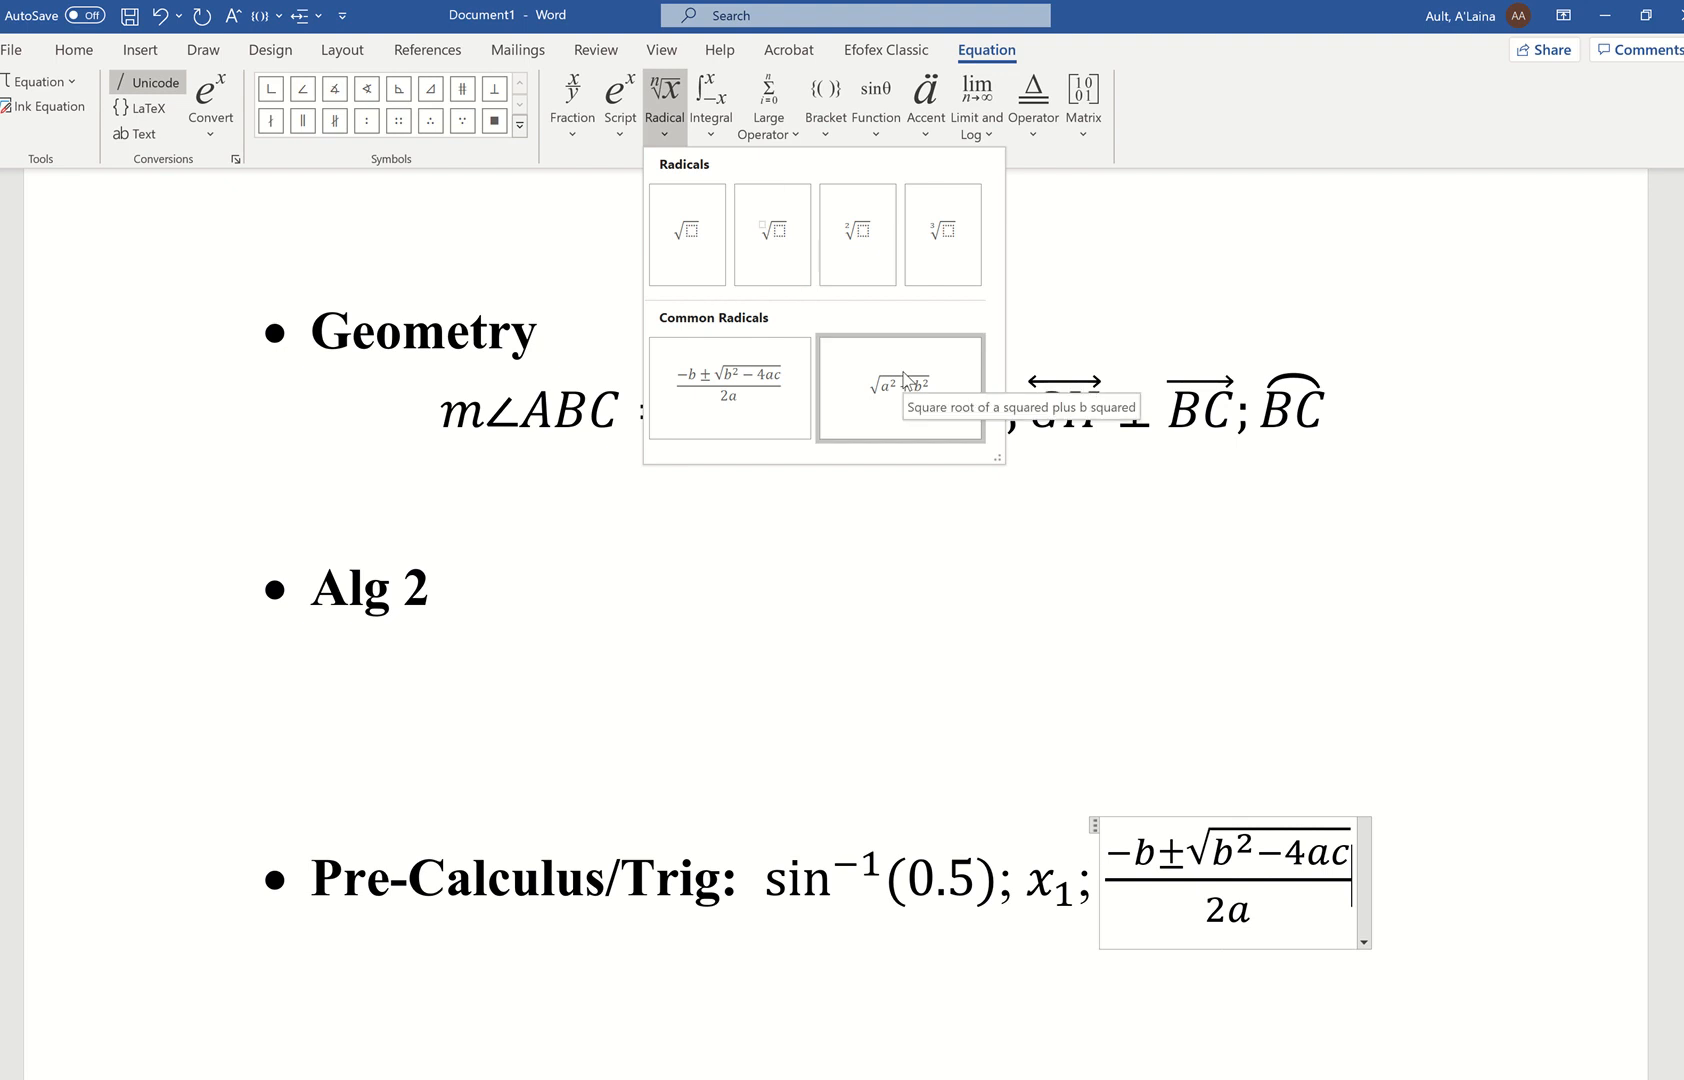
{"action": "left_click", "coordinate": [1512, 905]}
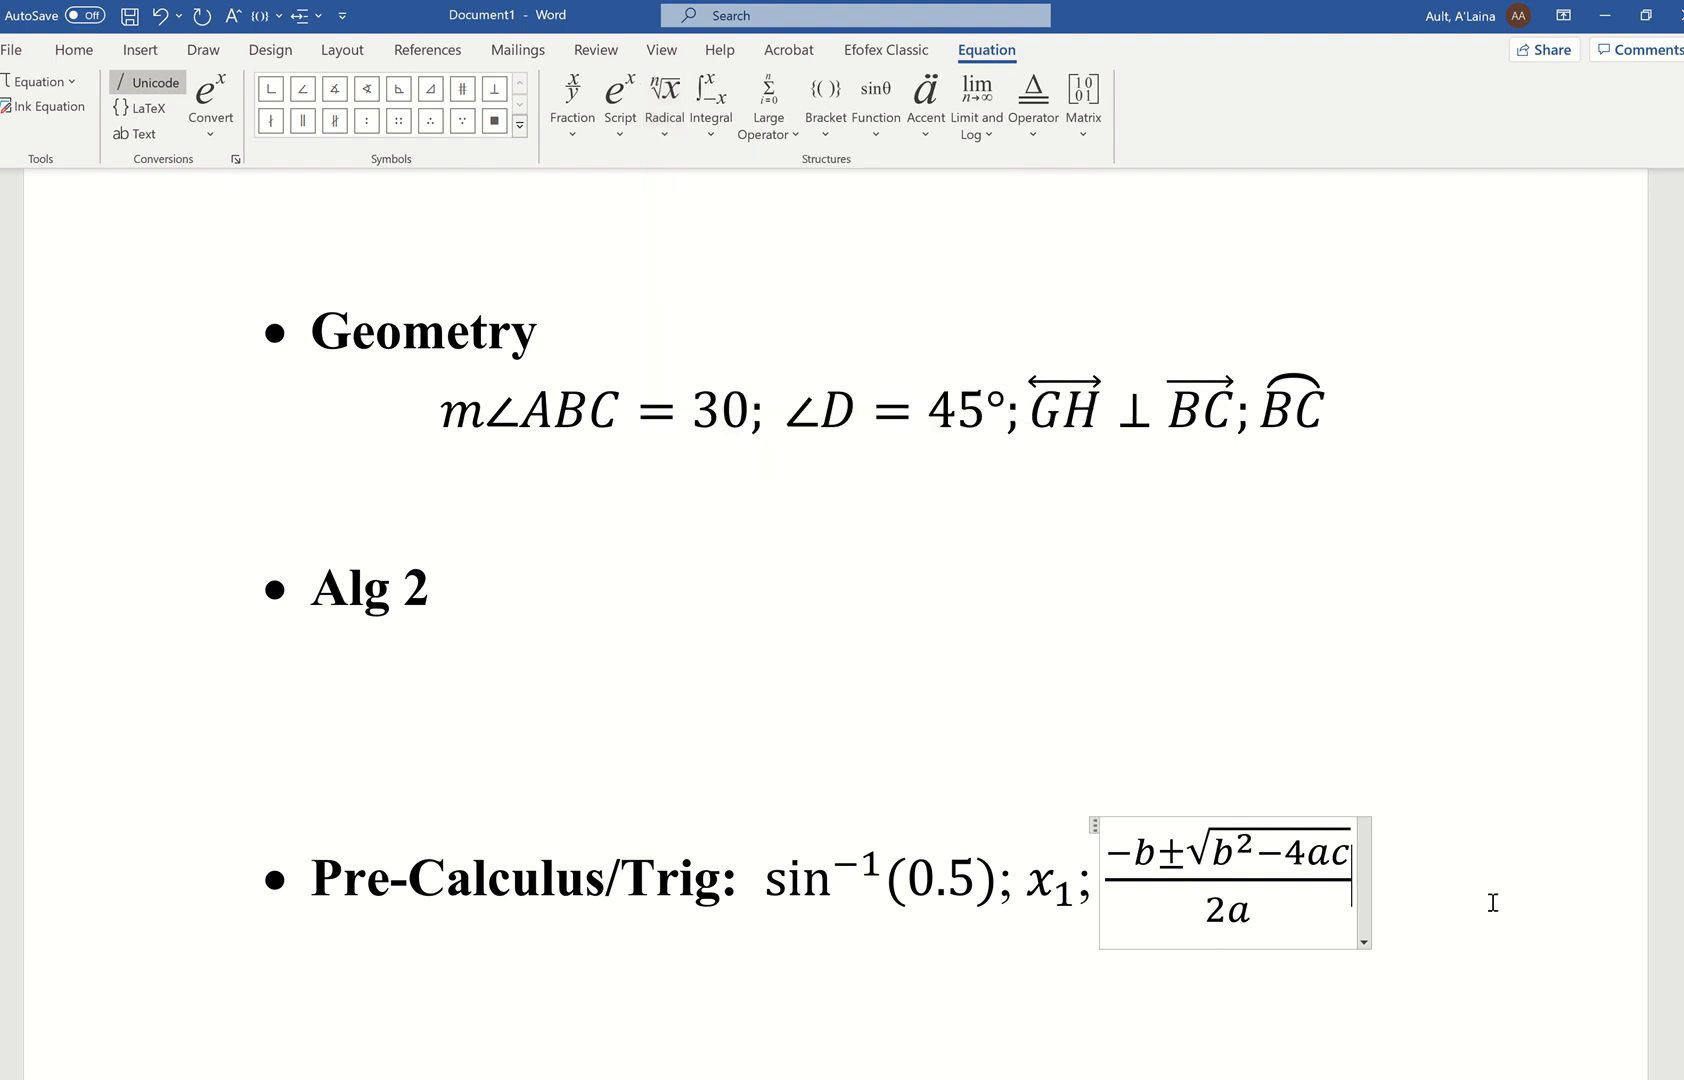
Step: Start a new equation on the line below the Pre-Calculus/Trig bullet and insert a non-bold limit function
{"action": "left_click", "coordinate": [780, 1000]}
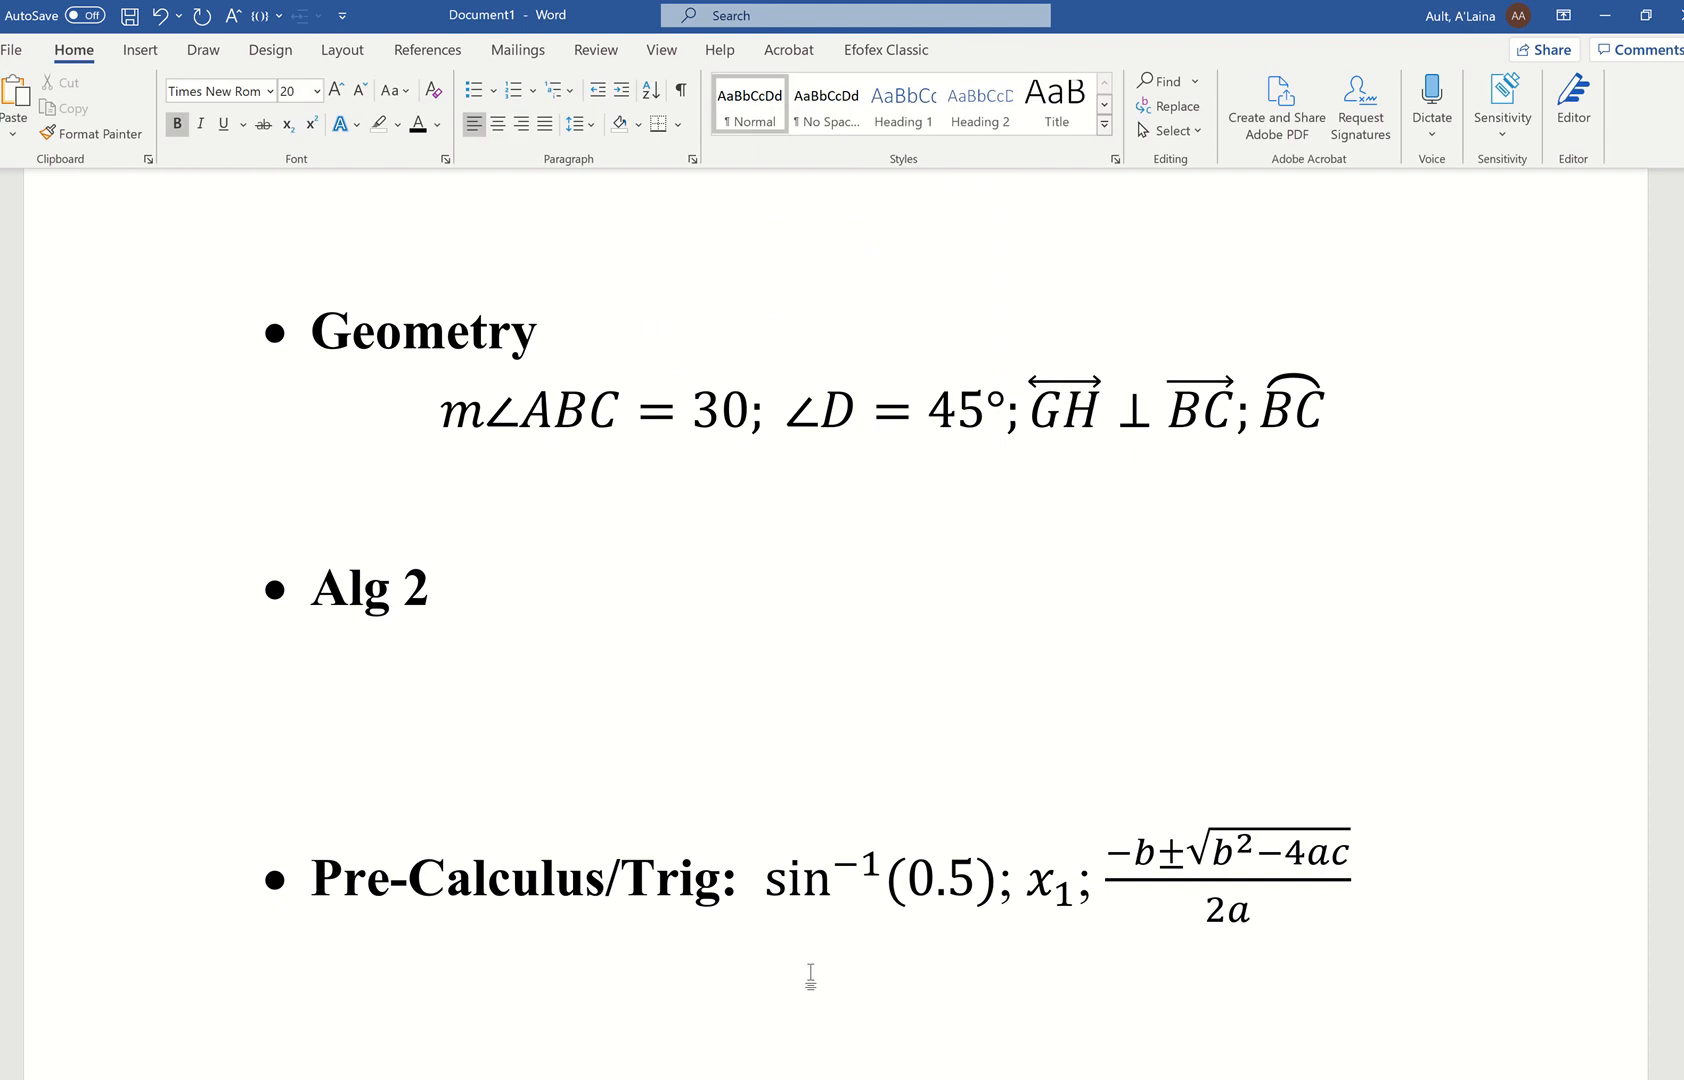
{"action": "key", "text": "alt+equal"}
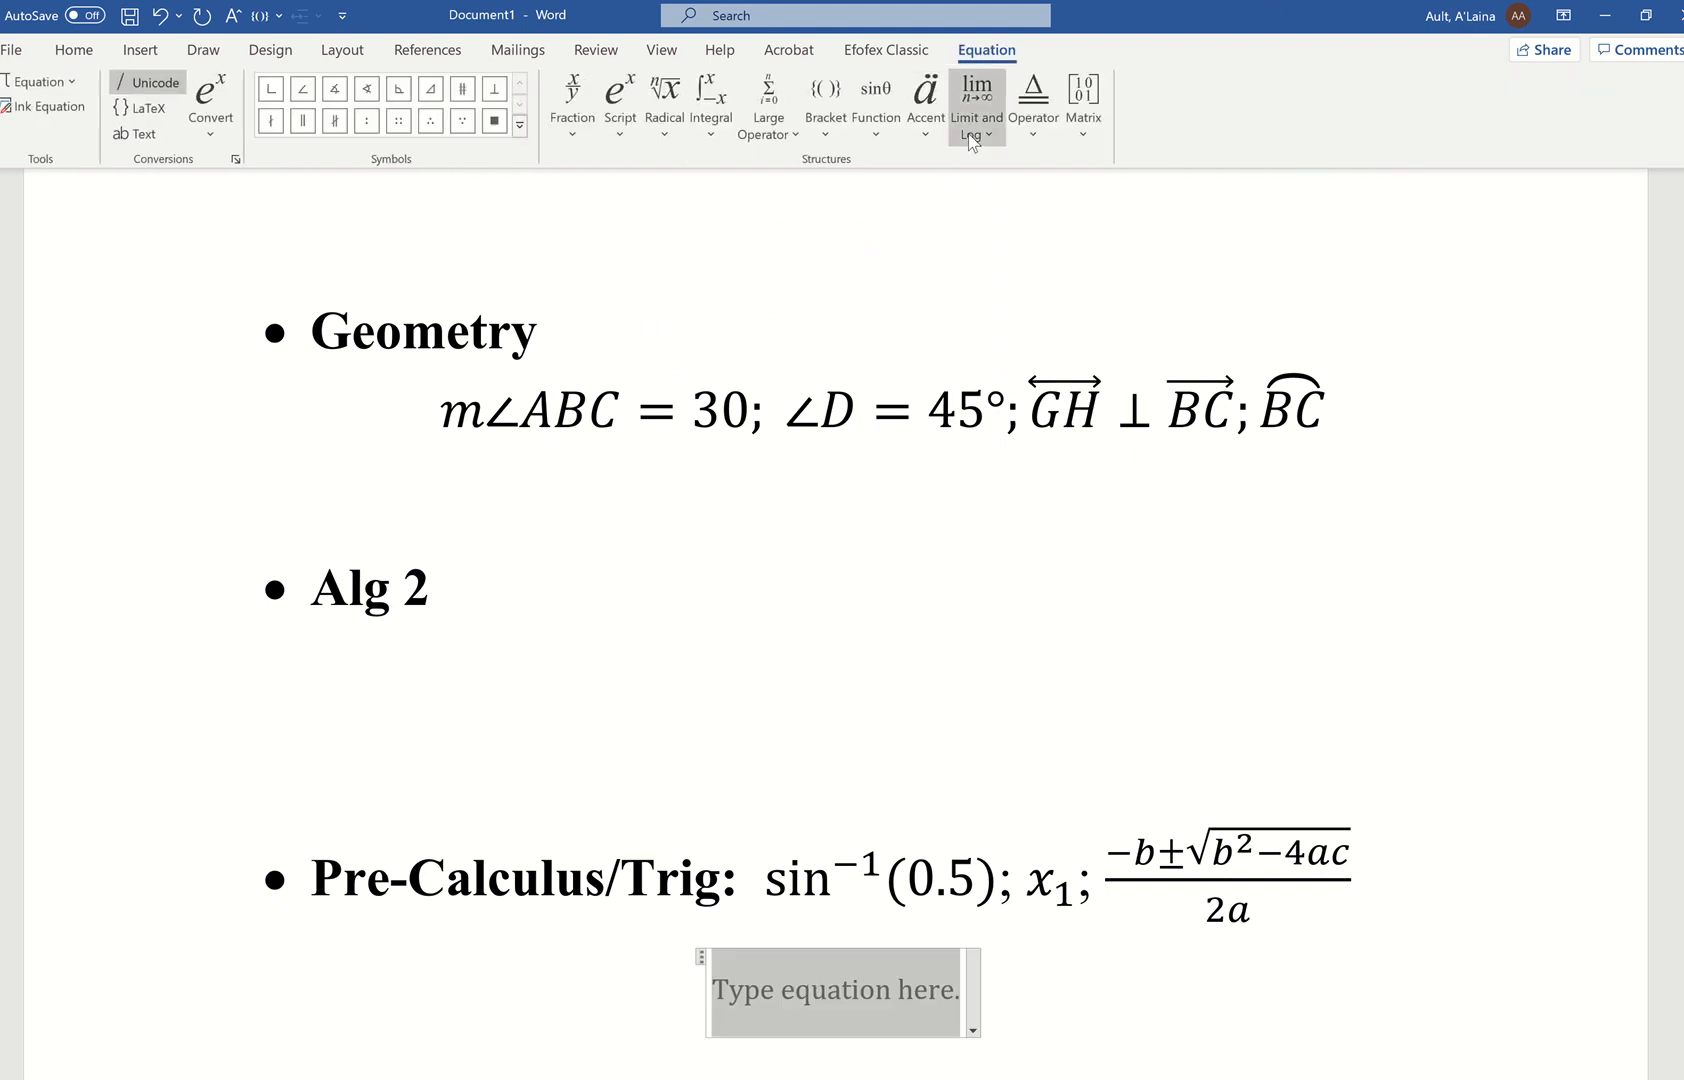
{"action": "left_click", "coordinate": [971, 143]}
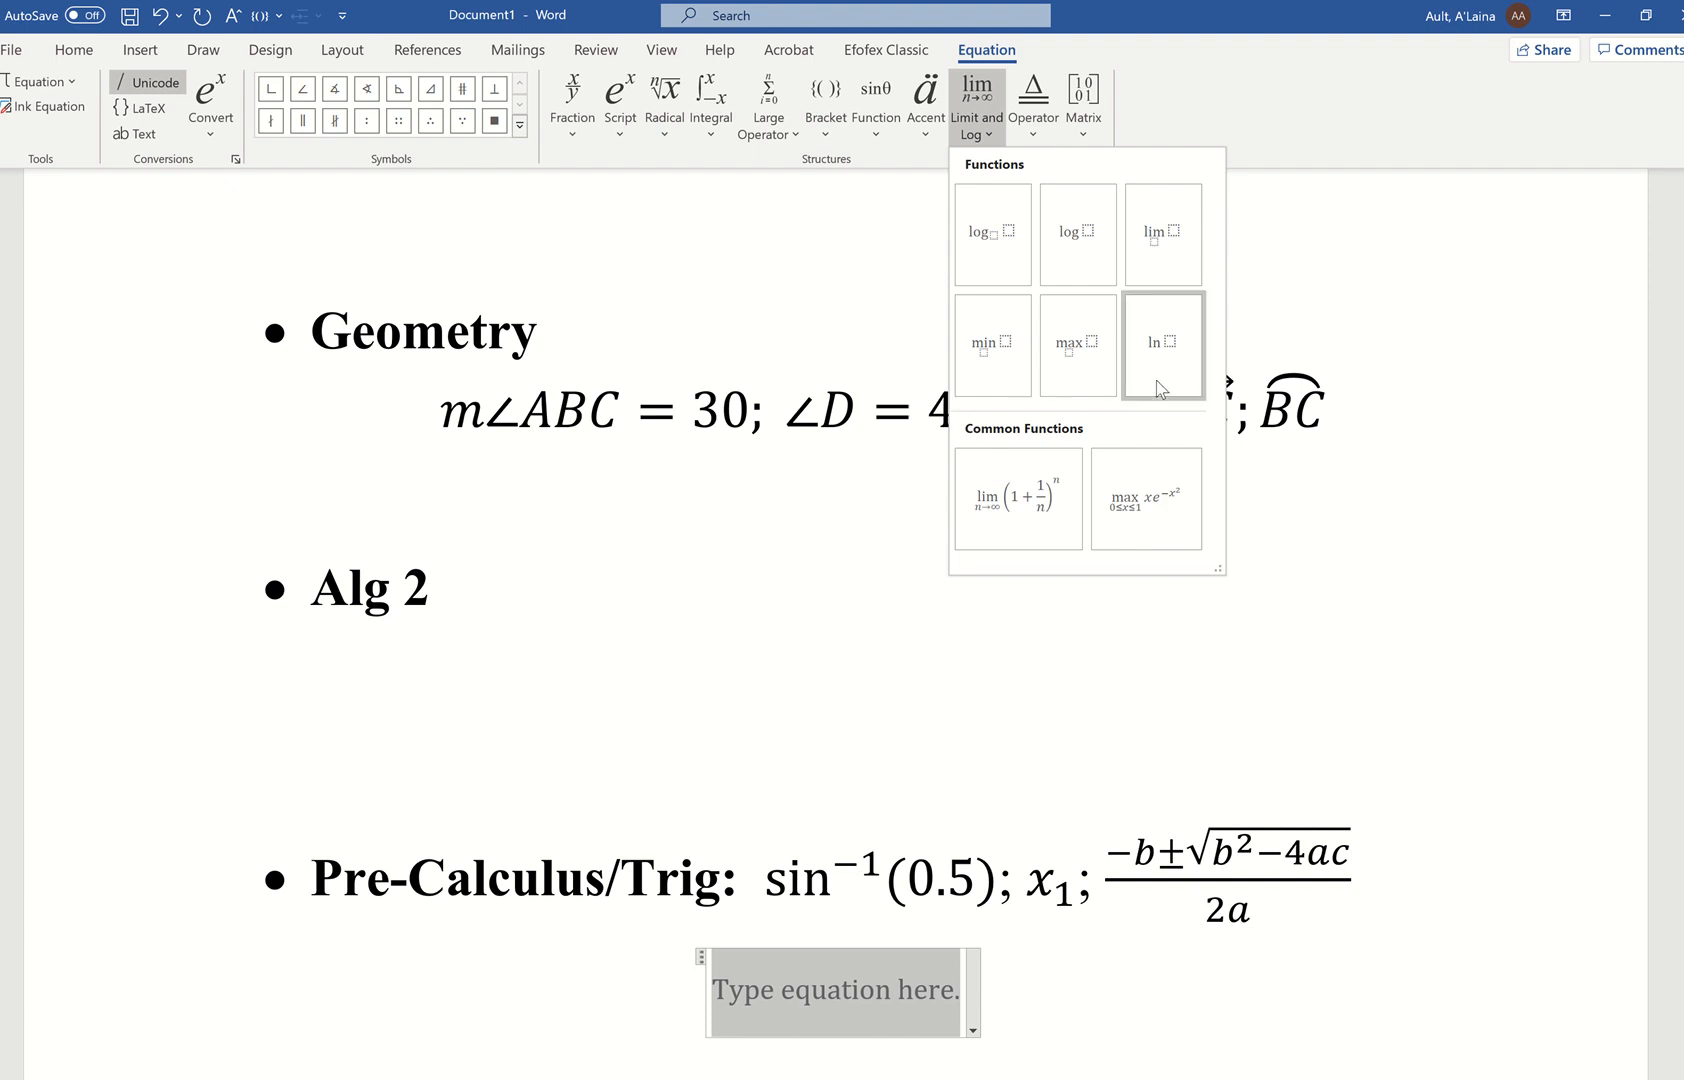
{"action": "left_click", "coordinate": [1182, 250]}
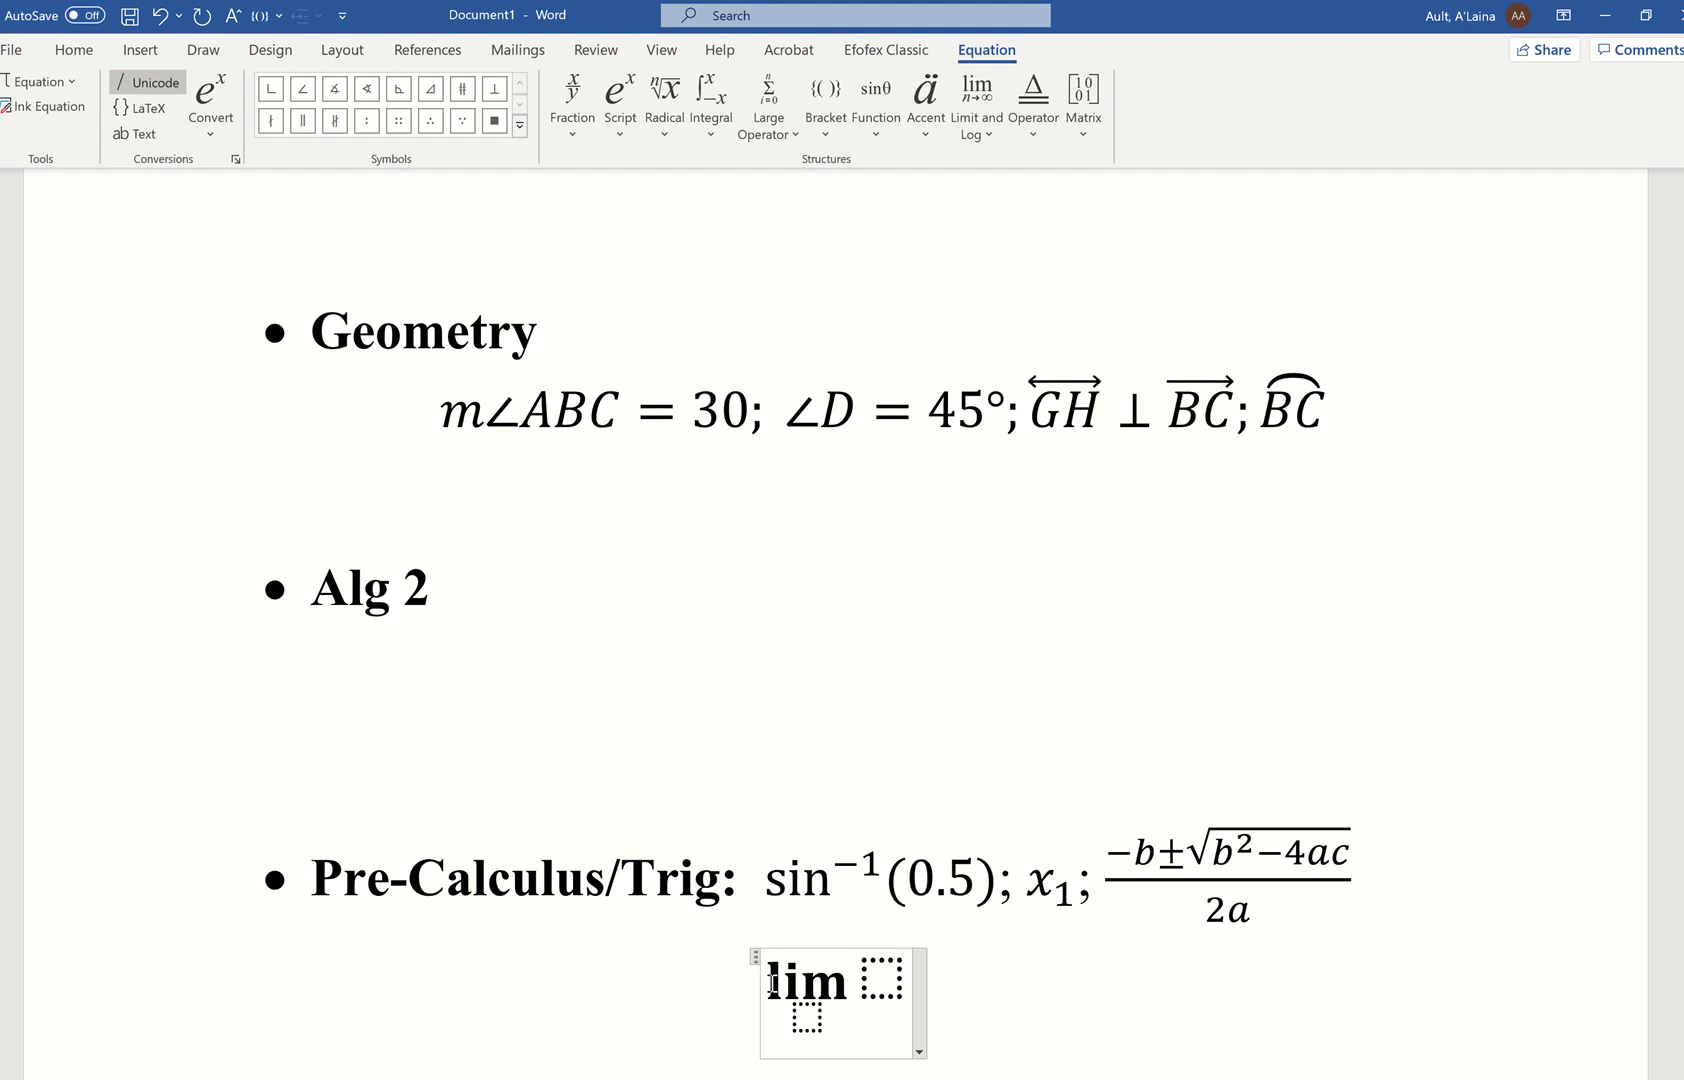
{"action": "left_click", "coordinate": [891, 996]}
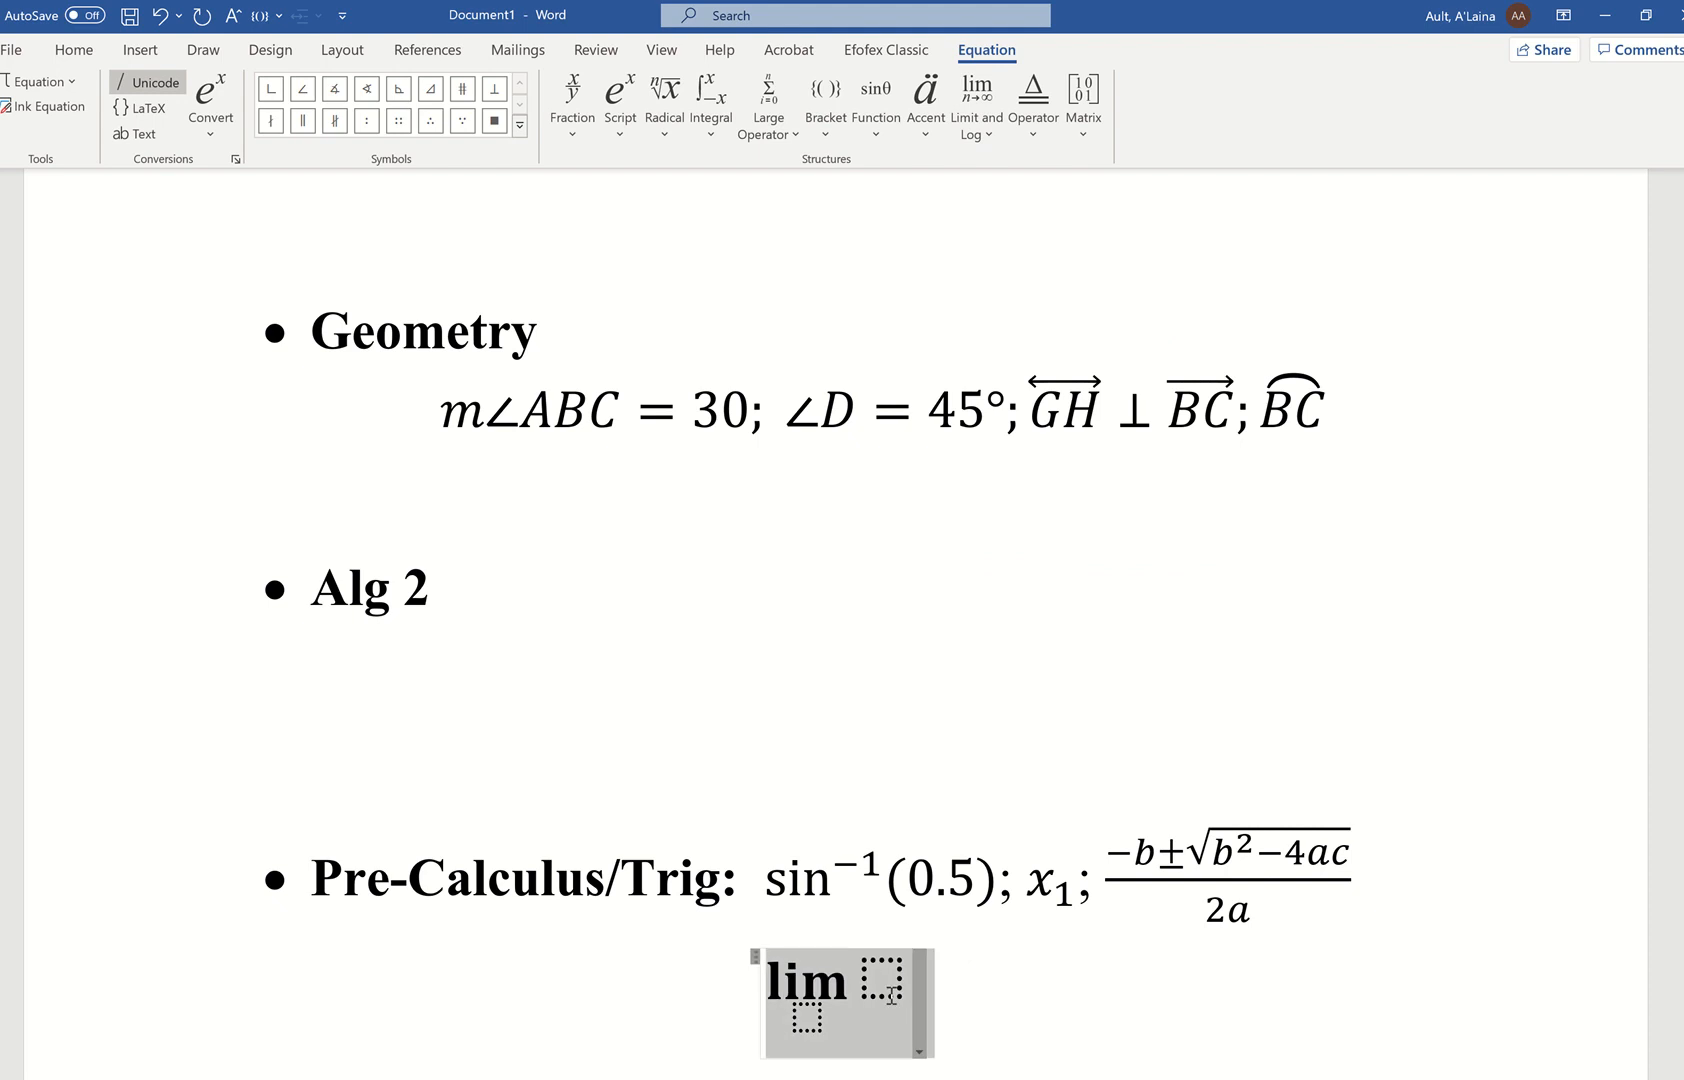
Step: Enter x→∞ beneath the limit, taking the arrow and infinity from the Basic Math symbols
{"action": "left_click", "coordinate": [806, 1020]}
{"action": "type", "text": "x"}
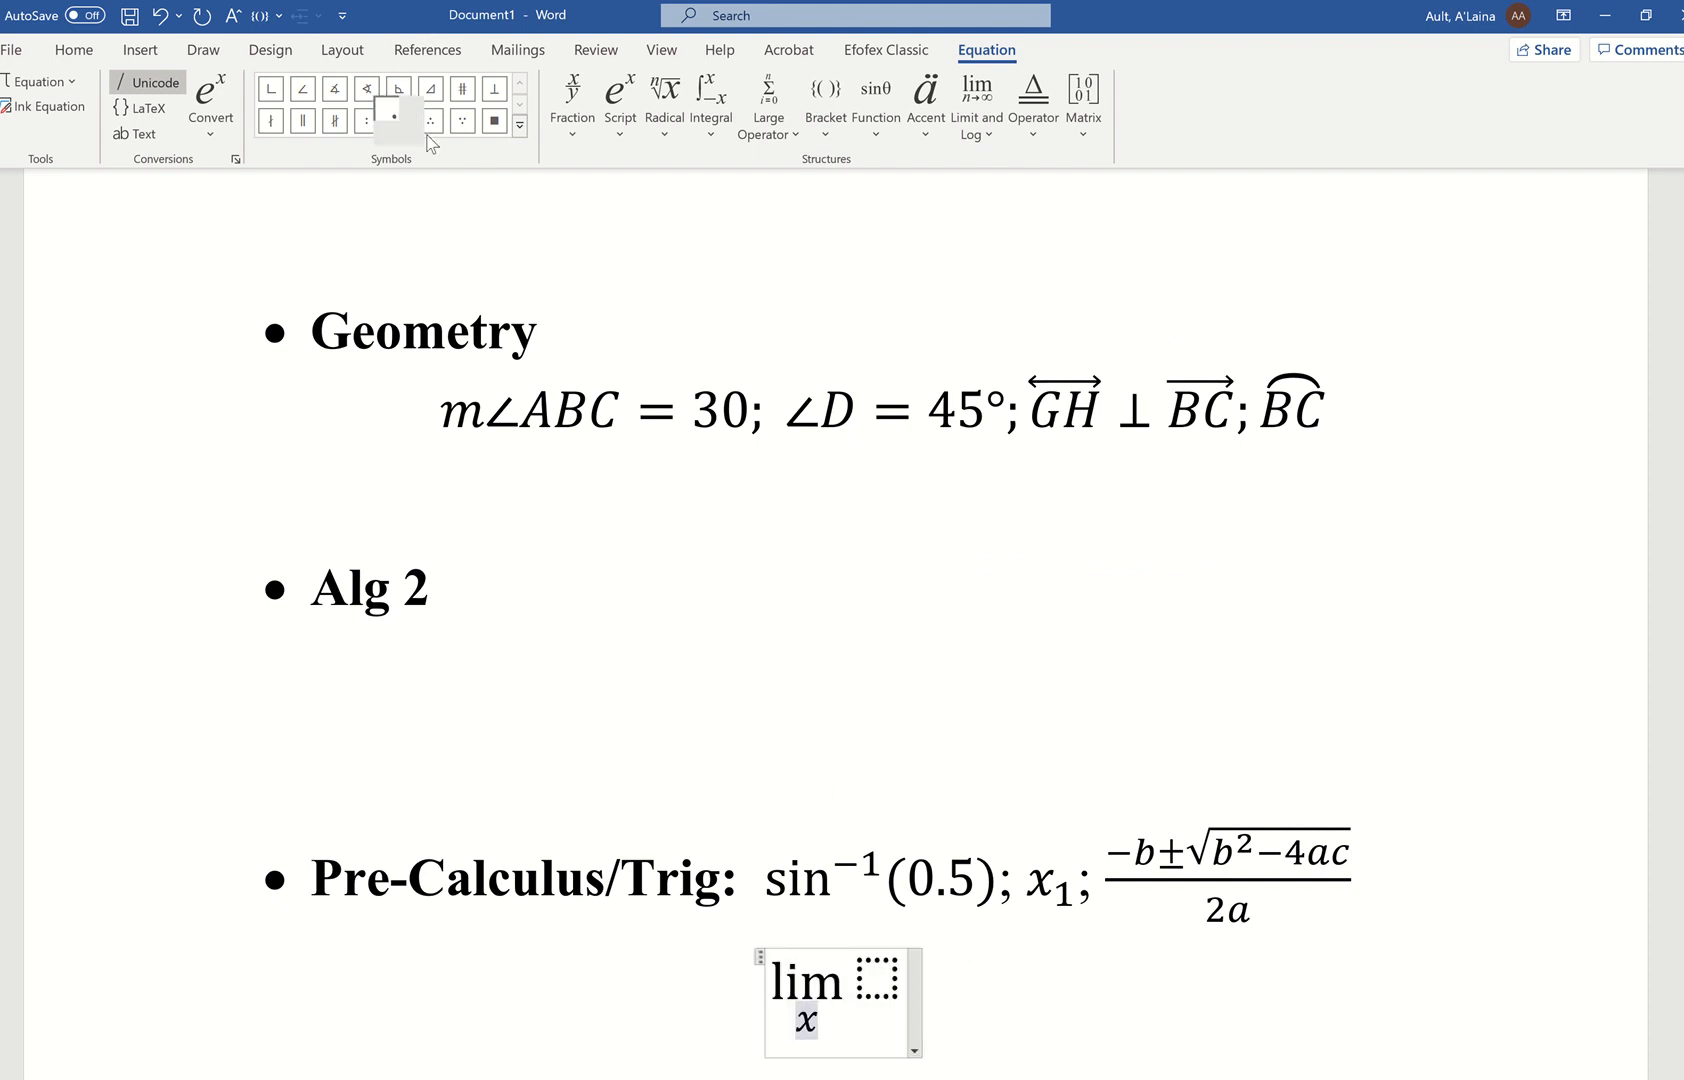
{"action": "left_click", "coordinate": [519, 124]}
{"action": "left_click", "coordinate": [493, 82]}
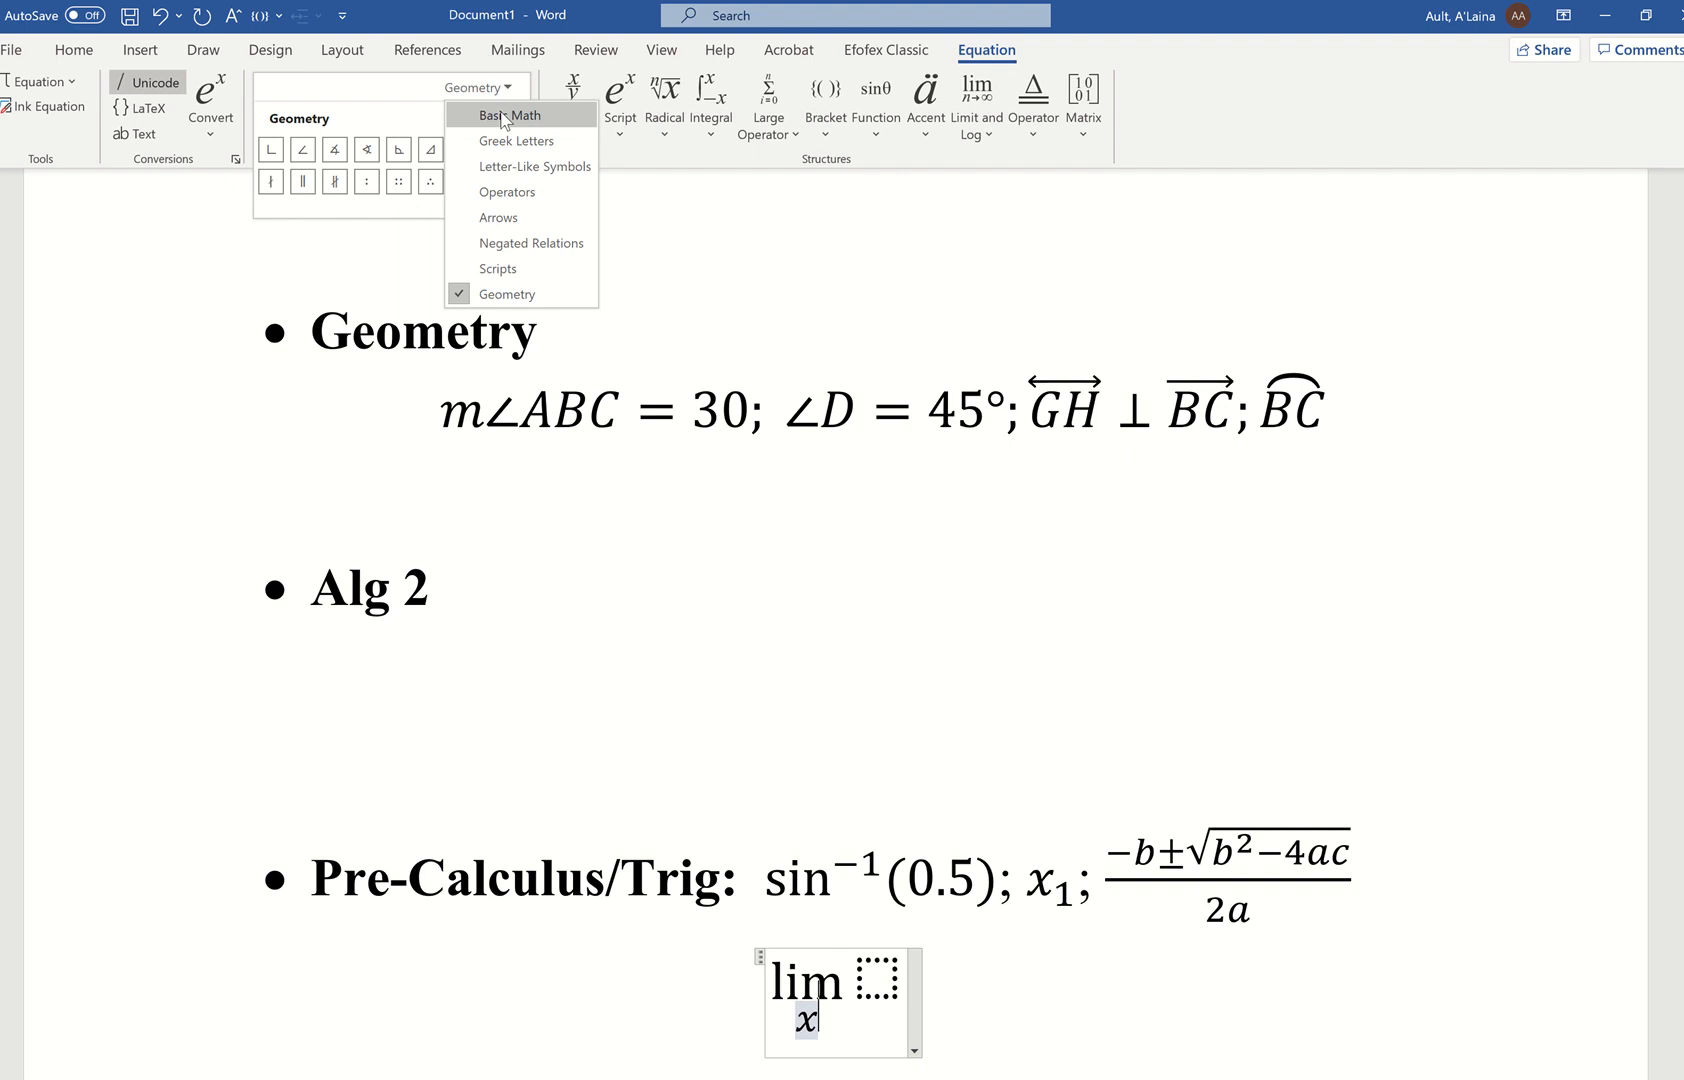
{"action": "left_click", "coordinate": [500, 113]}
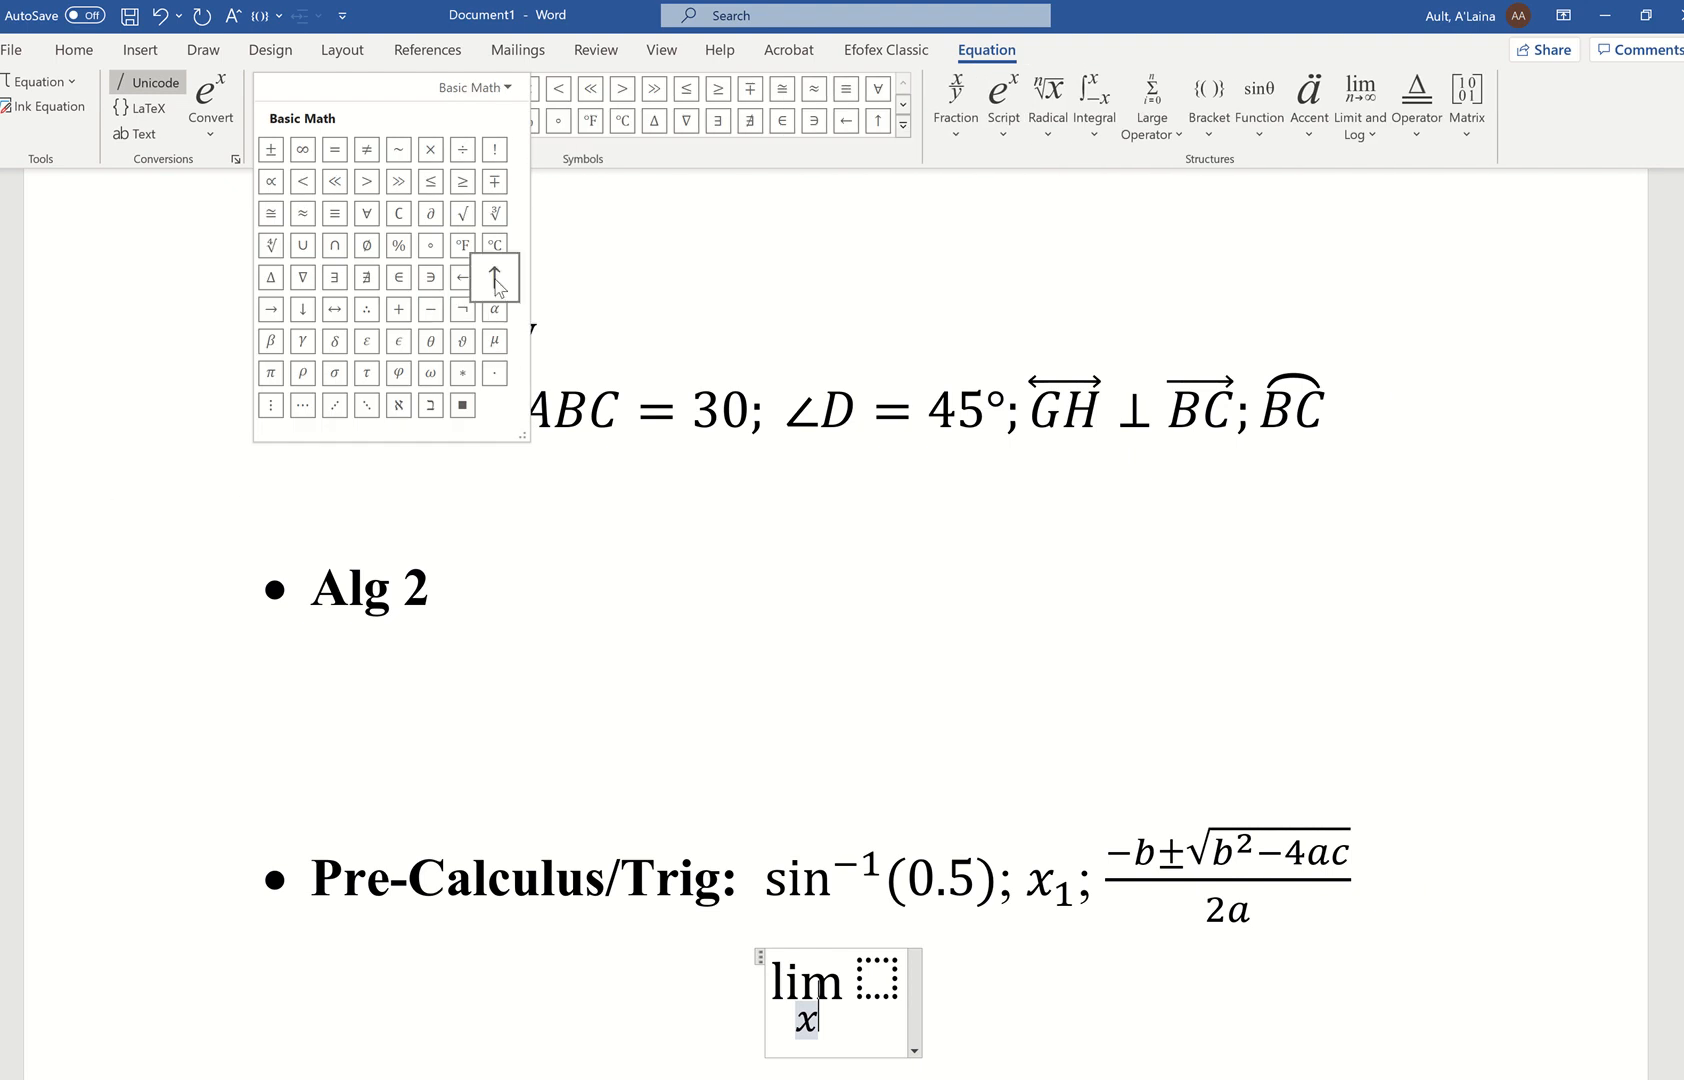
{"action": "left_click", "coordinate": [270, 311]}
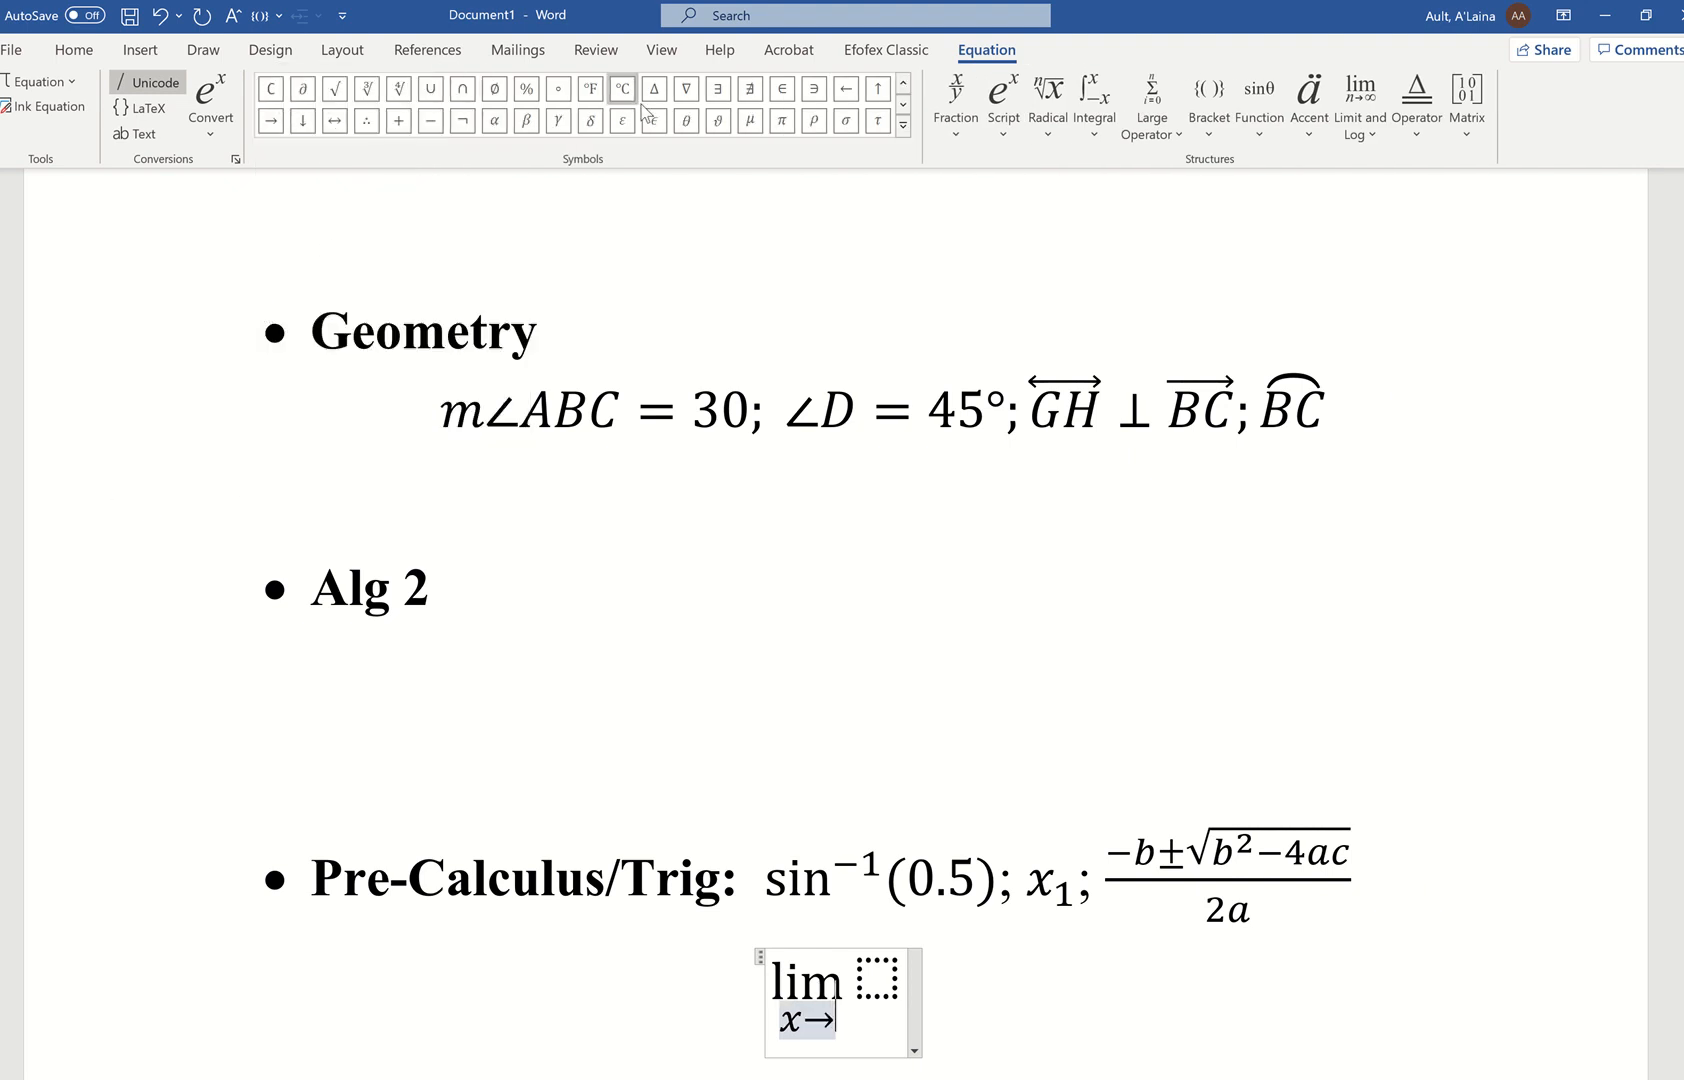
{"action": "left_click", "coordinate": [903, 82]}
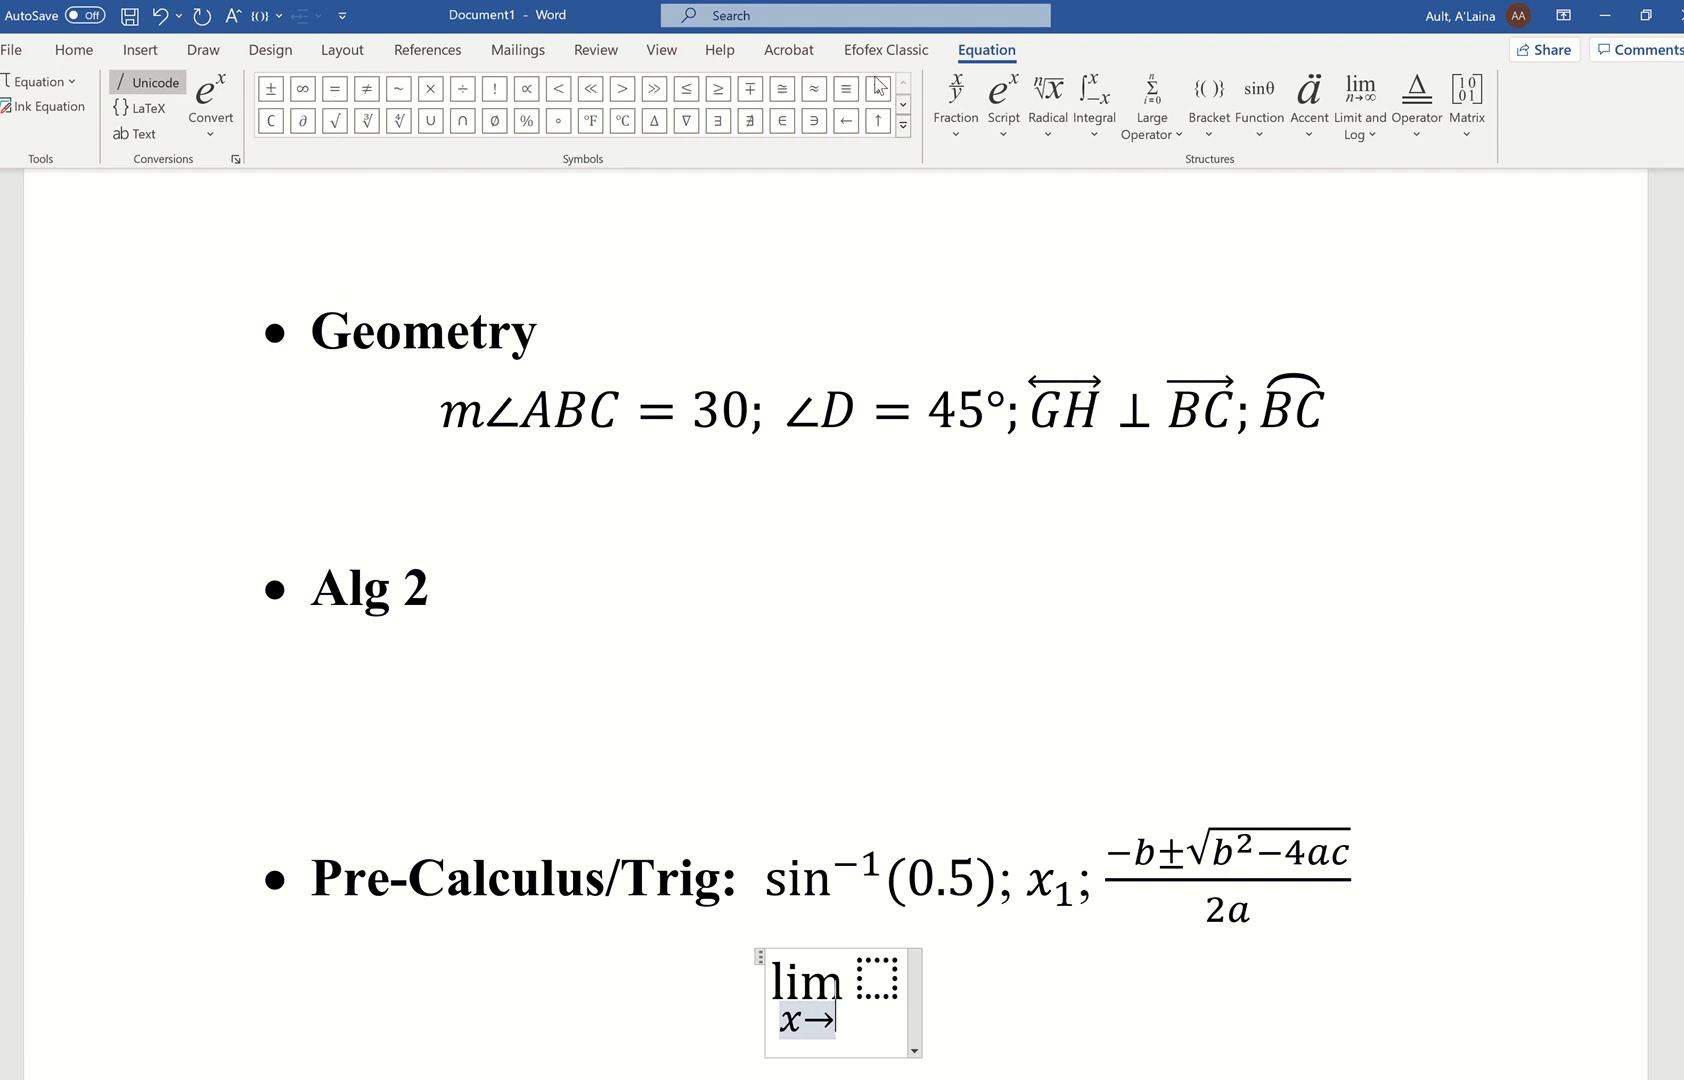
{"action": "left_click", "coordinate": [302, 88]}
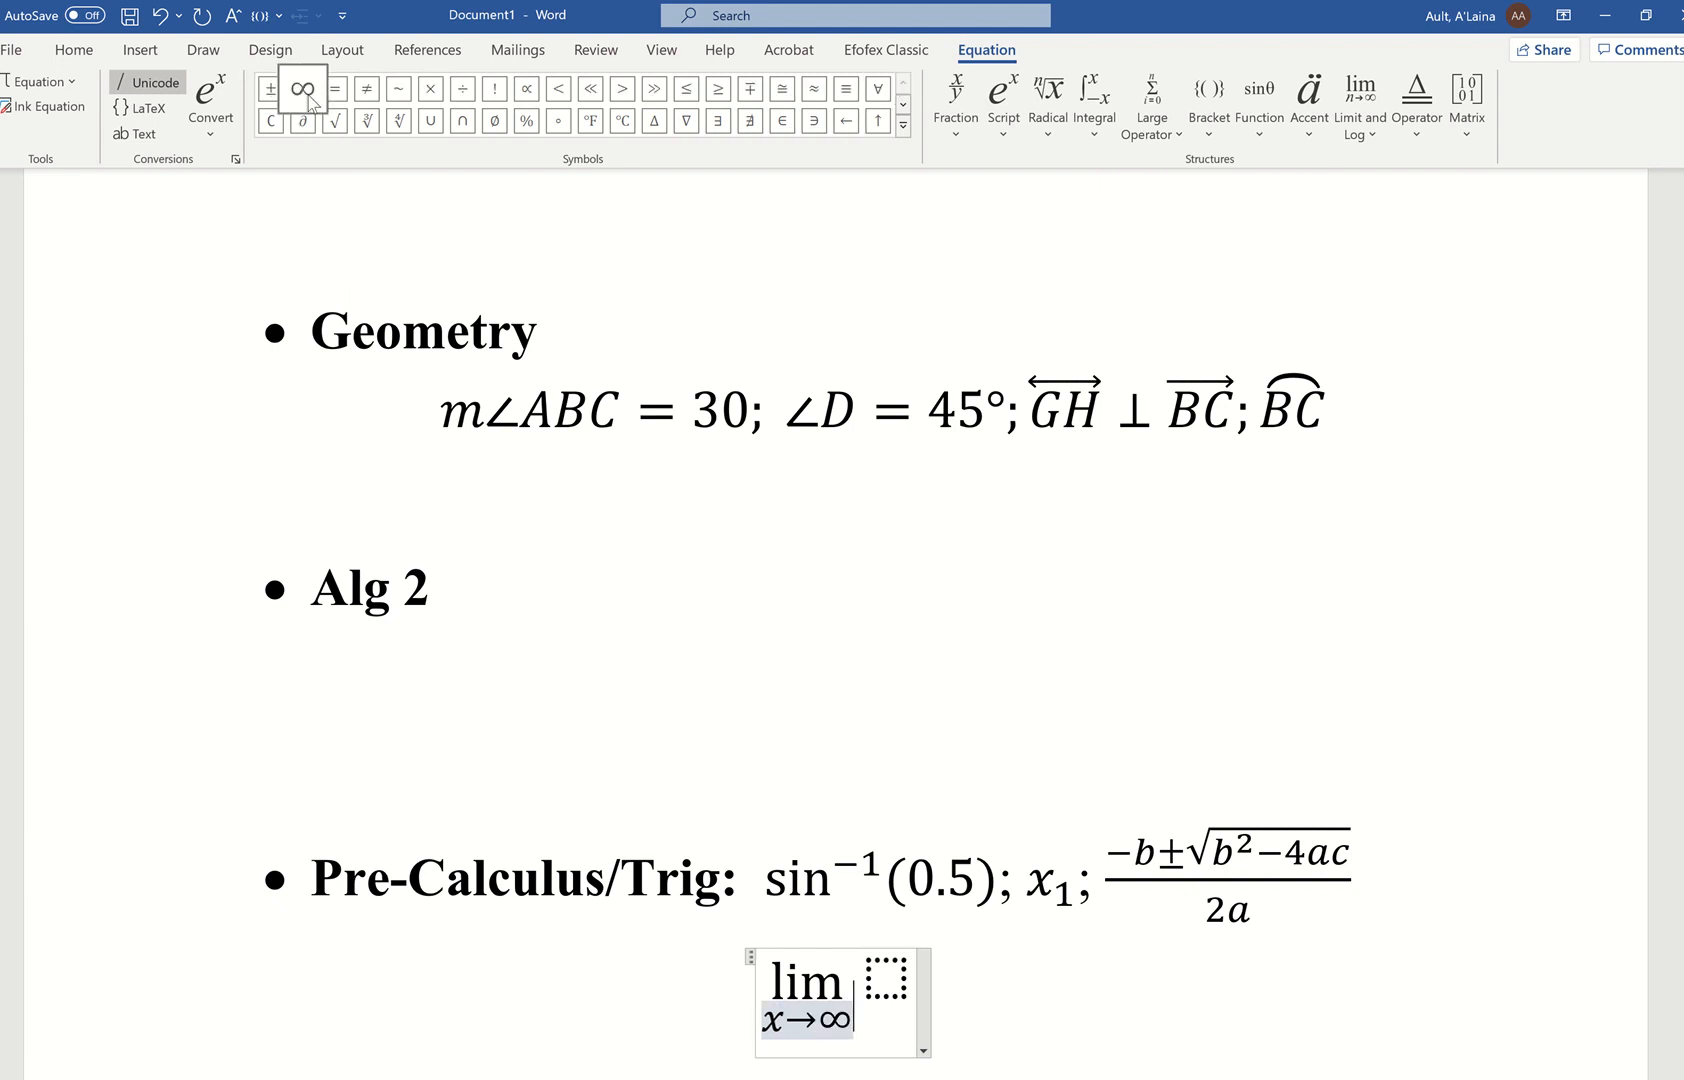
Step: Enter g(x) as the function of the limit and leave the equation
{"action": "left_click", "coordinate": [898, 985]}
{"action": "type", "text": "g(x)"}
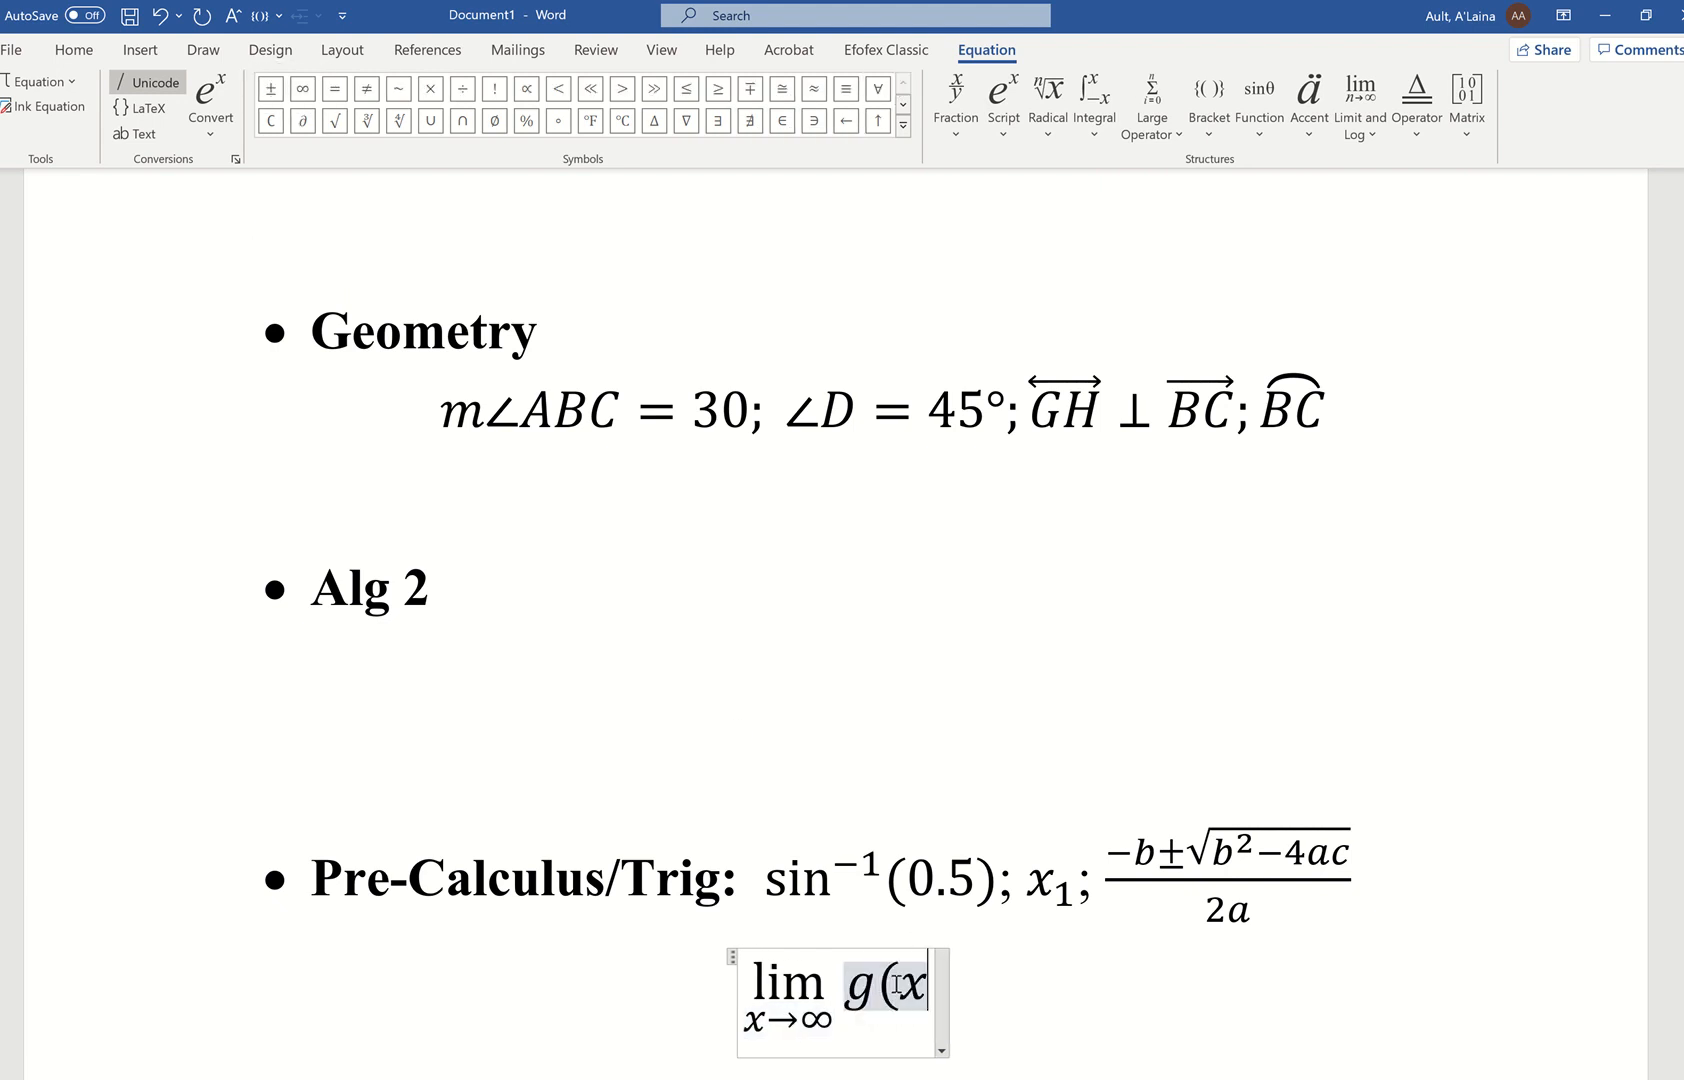
{"action": "left_click", "coordinate": [1073, 988]}
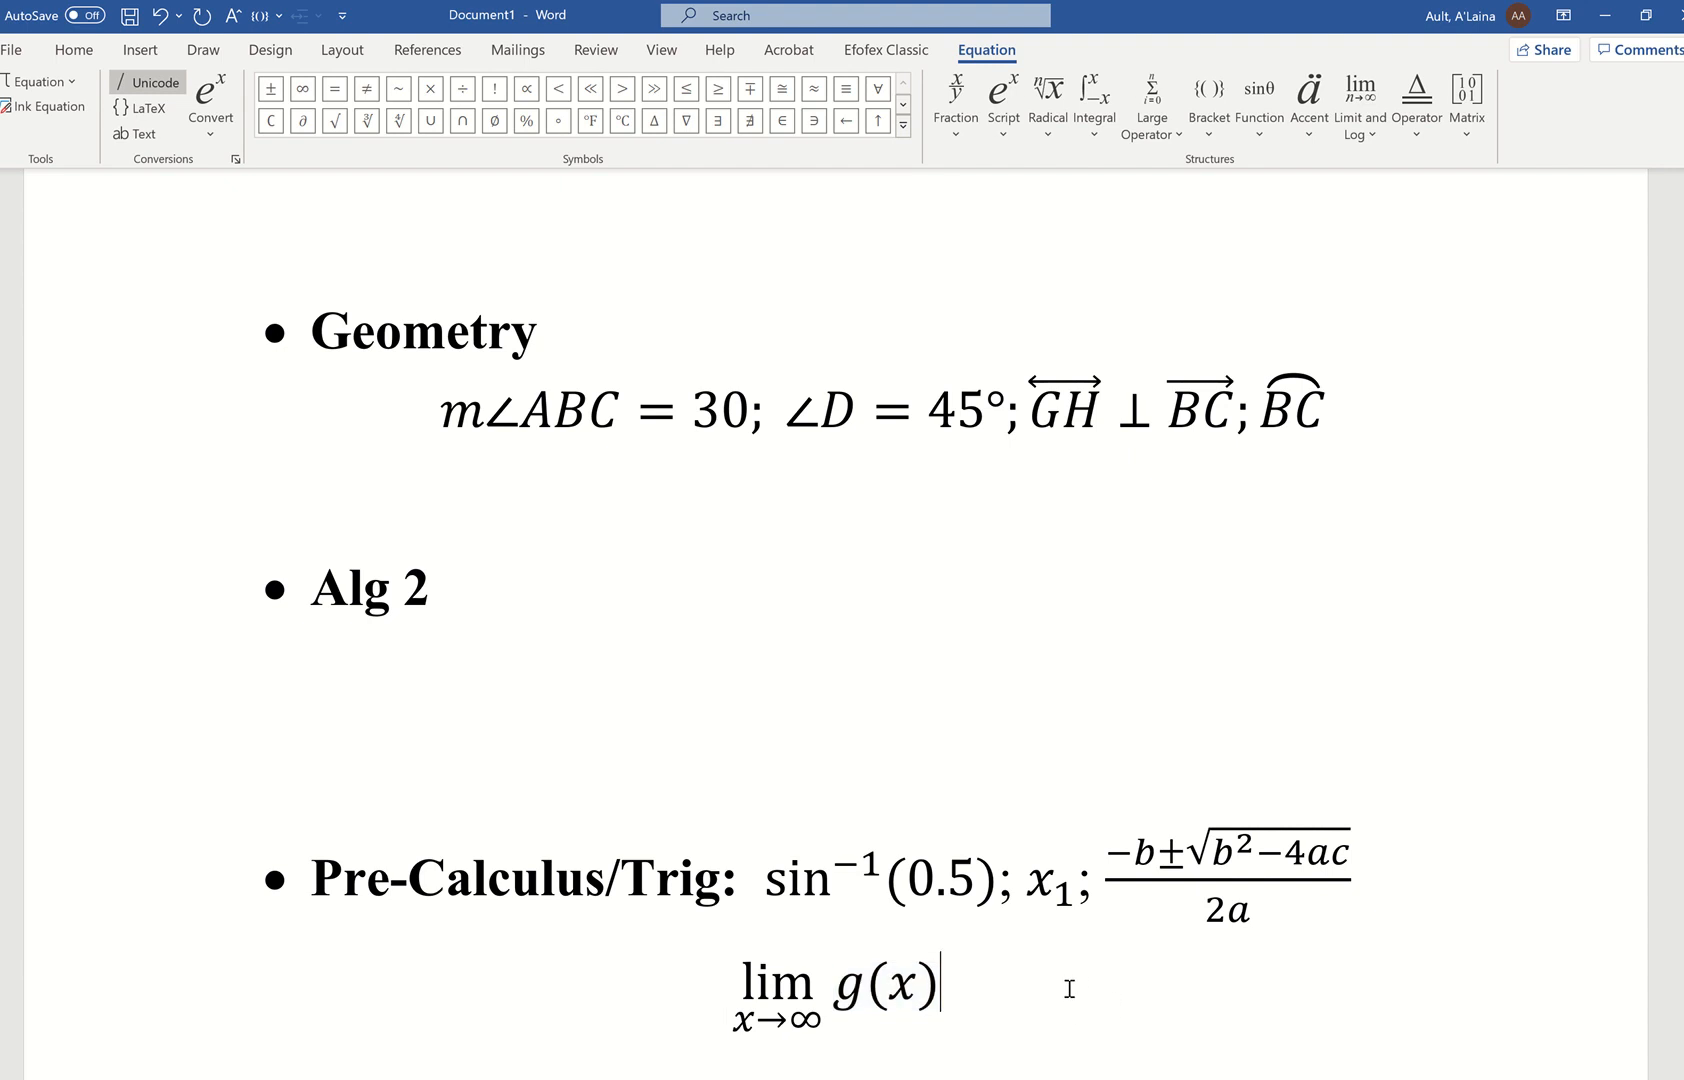
Step: Add a tab space after the Alg 2 heading and insert an empty equation beside it
{"action": "left_click", "coordinate": [546, 623]}
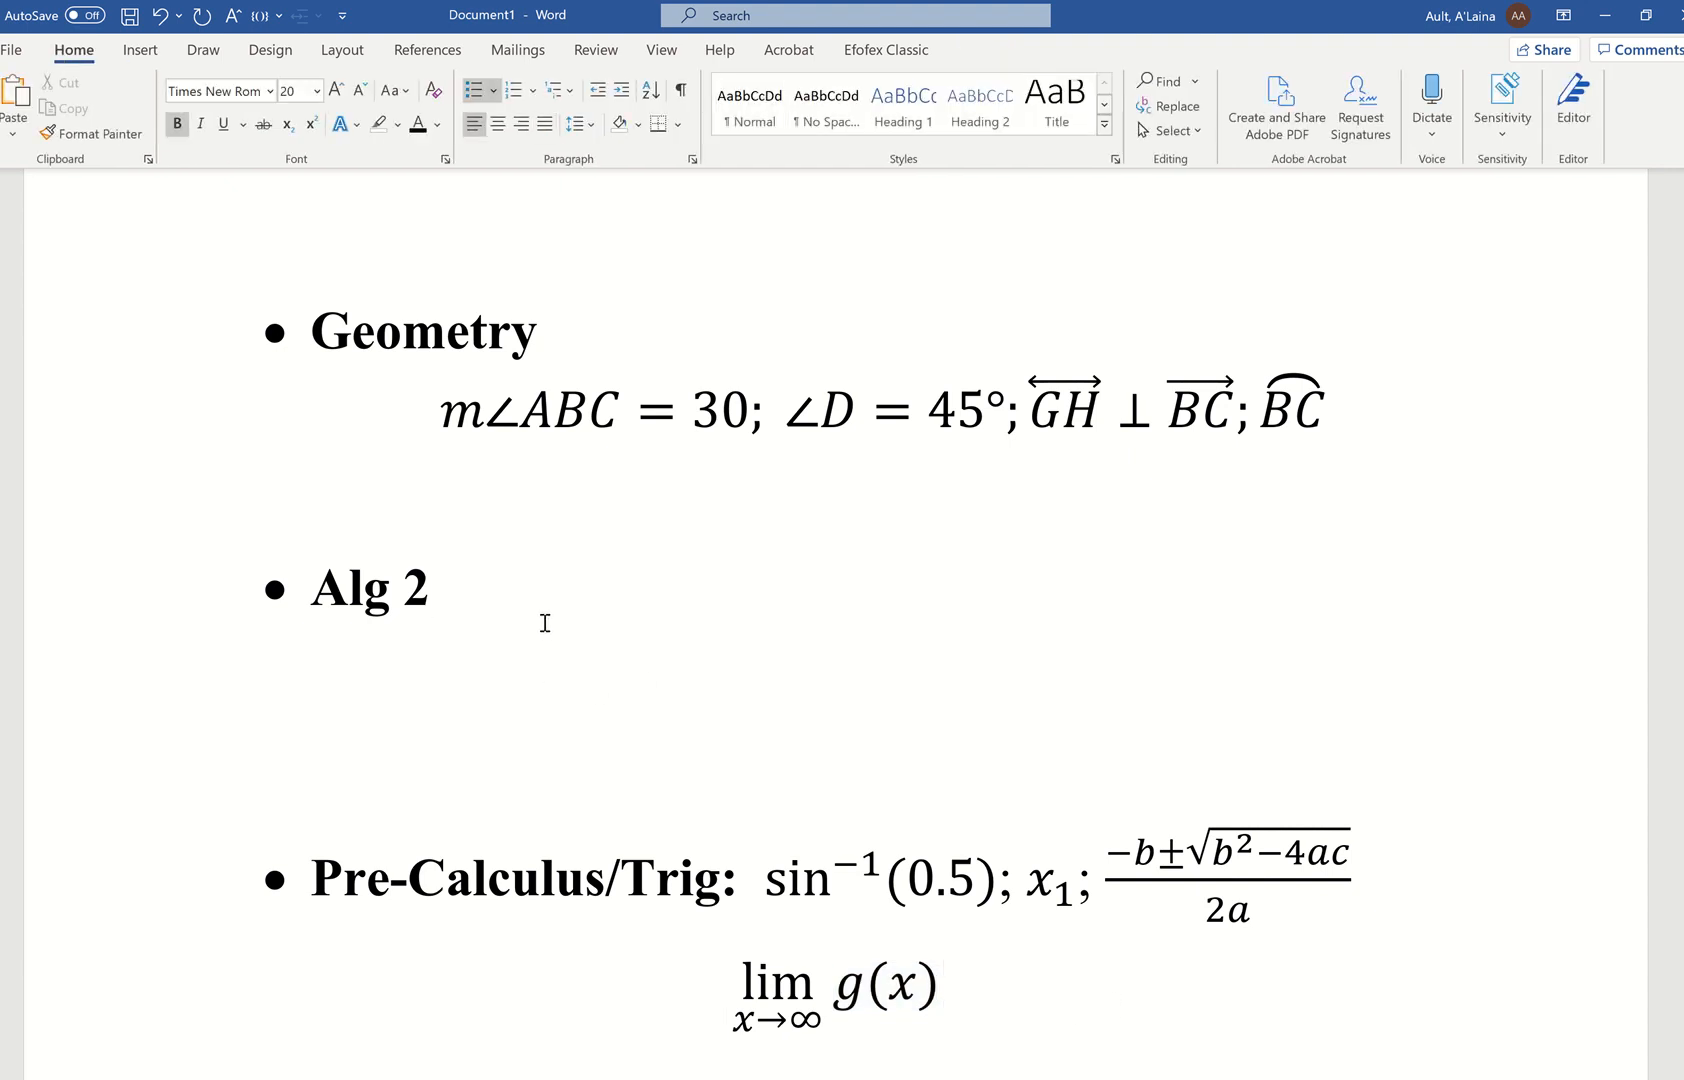
{"action": "key", "text": "Tab"}
{"action": "key", "text": "alt+equal"}
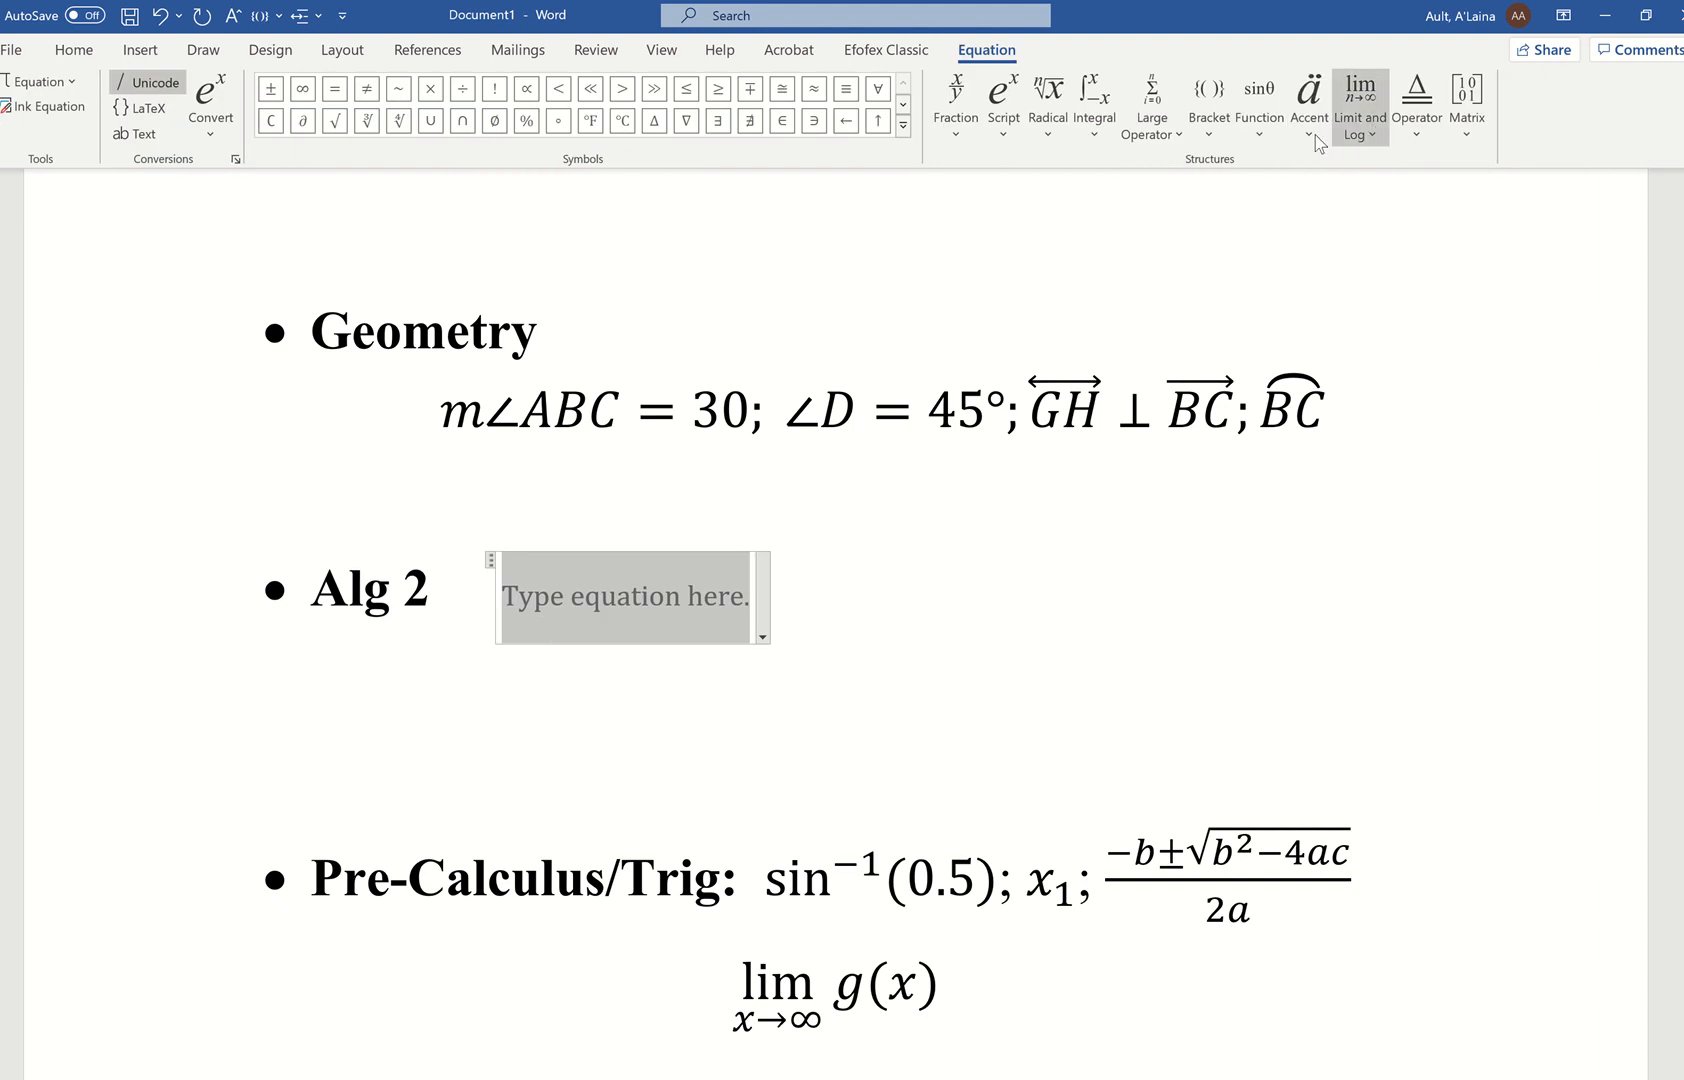
Step: Insert a logarithm with base 3 and argument 27 in the Alg 2 equation and remove the leftover placeholder after it
{"action": "left_click", "coordinate": [1371, 138]}
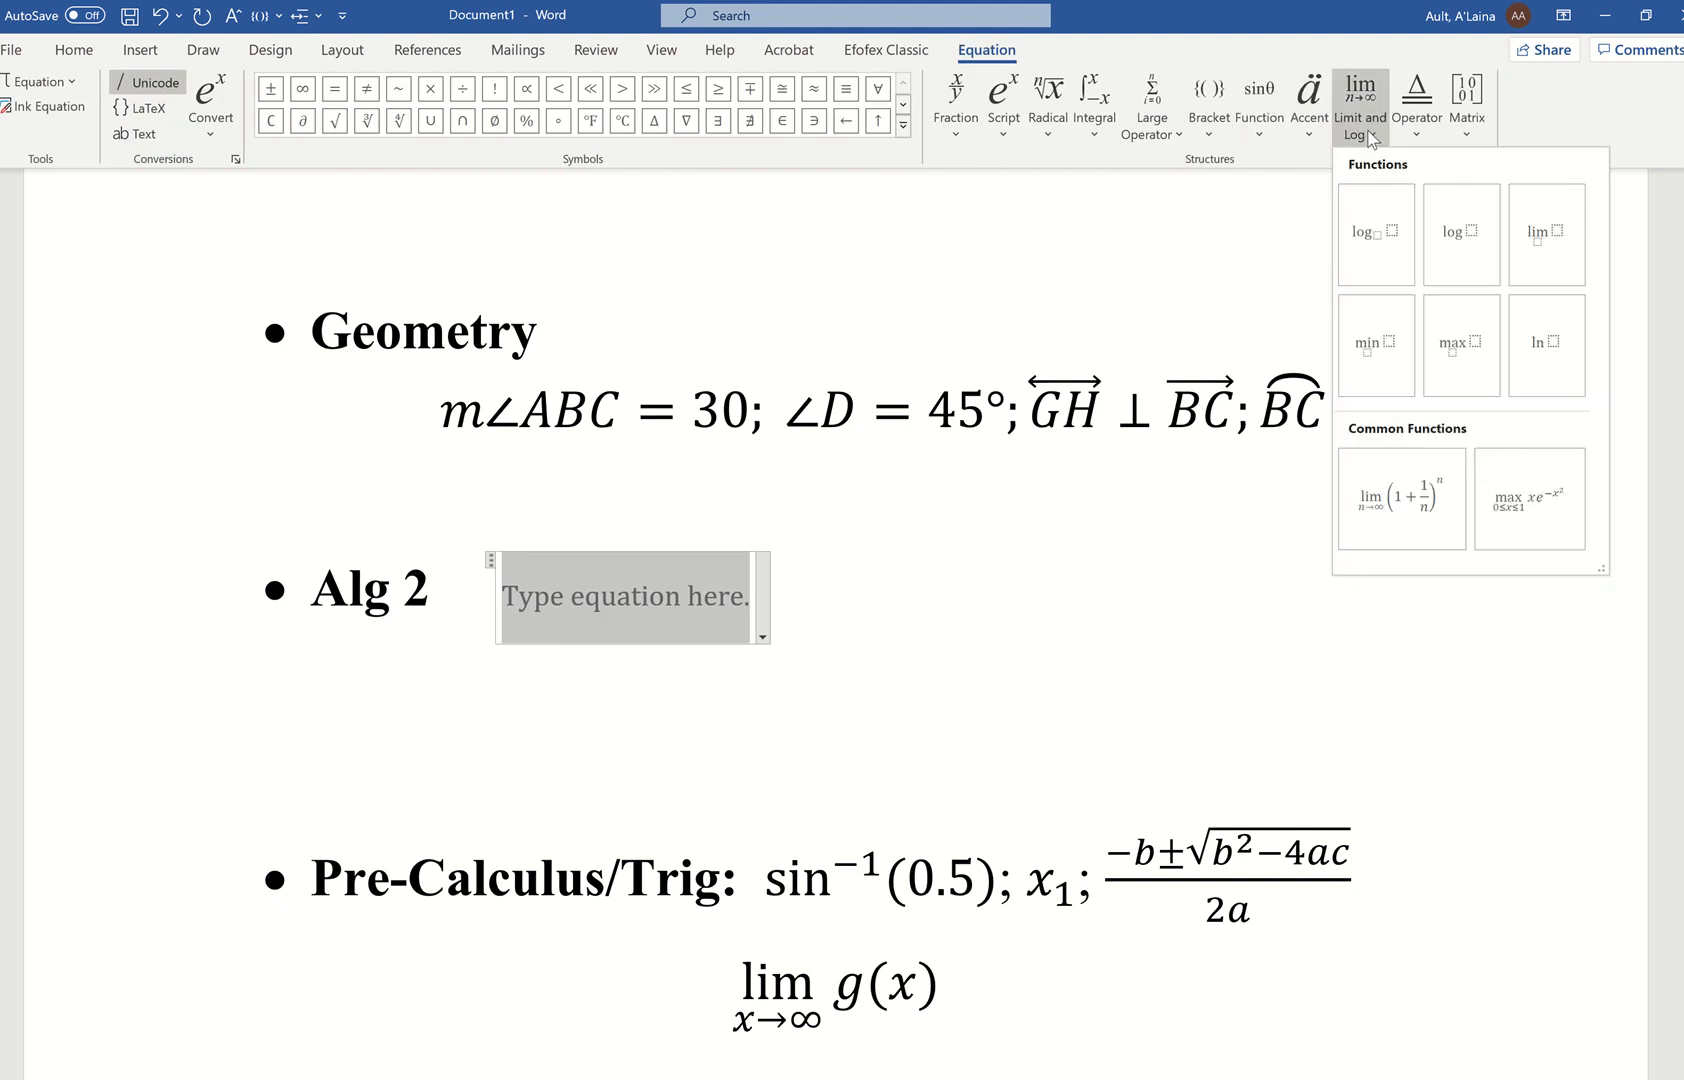
{"action": "left_click", "coordinate": [1369, 240]}
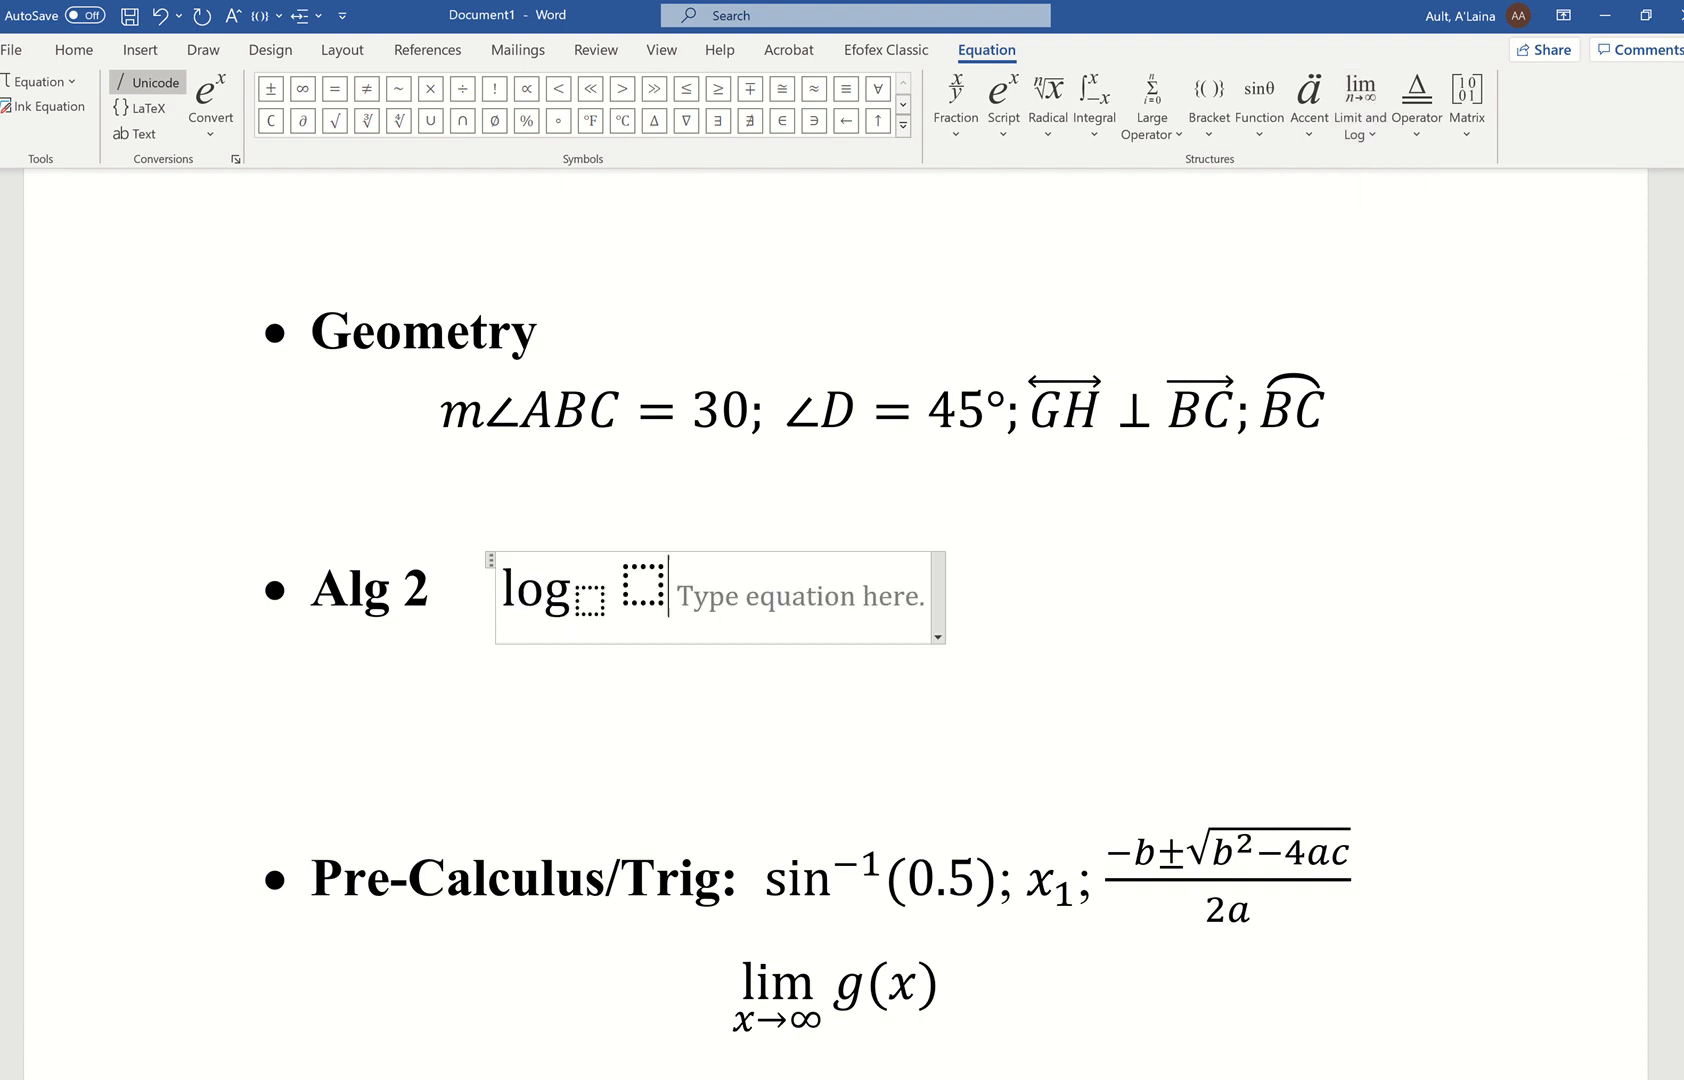
{"action": "left_click", "coordinate": [590, 600]}
{"action": "type", "text": "3"}
{"action": "left_click", "coordinate": [636, 589]}
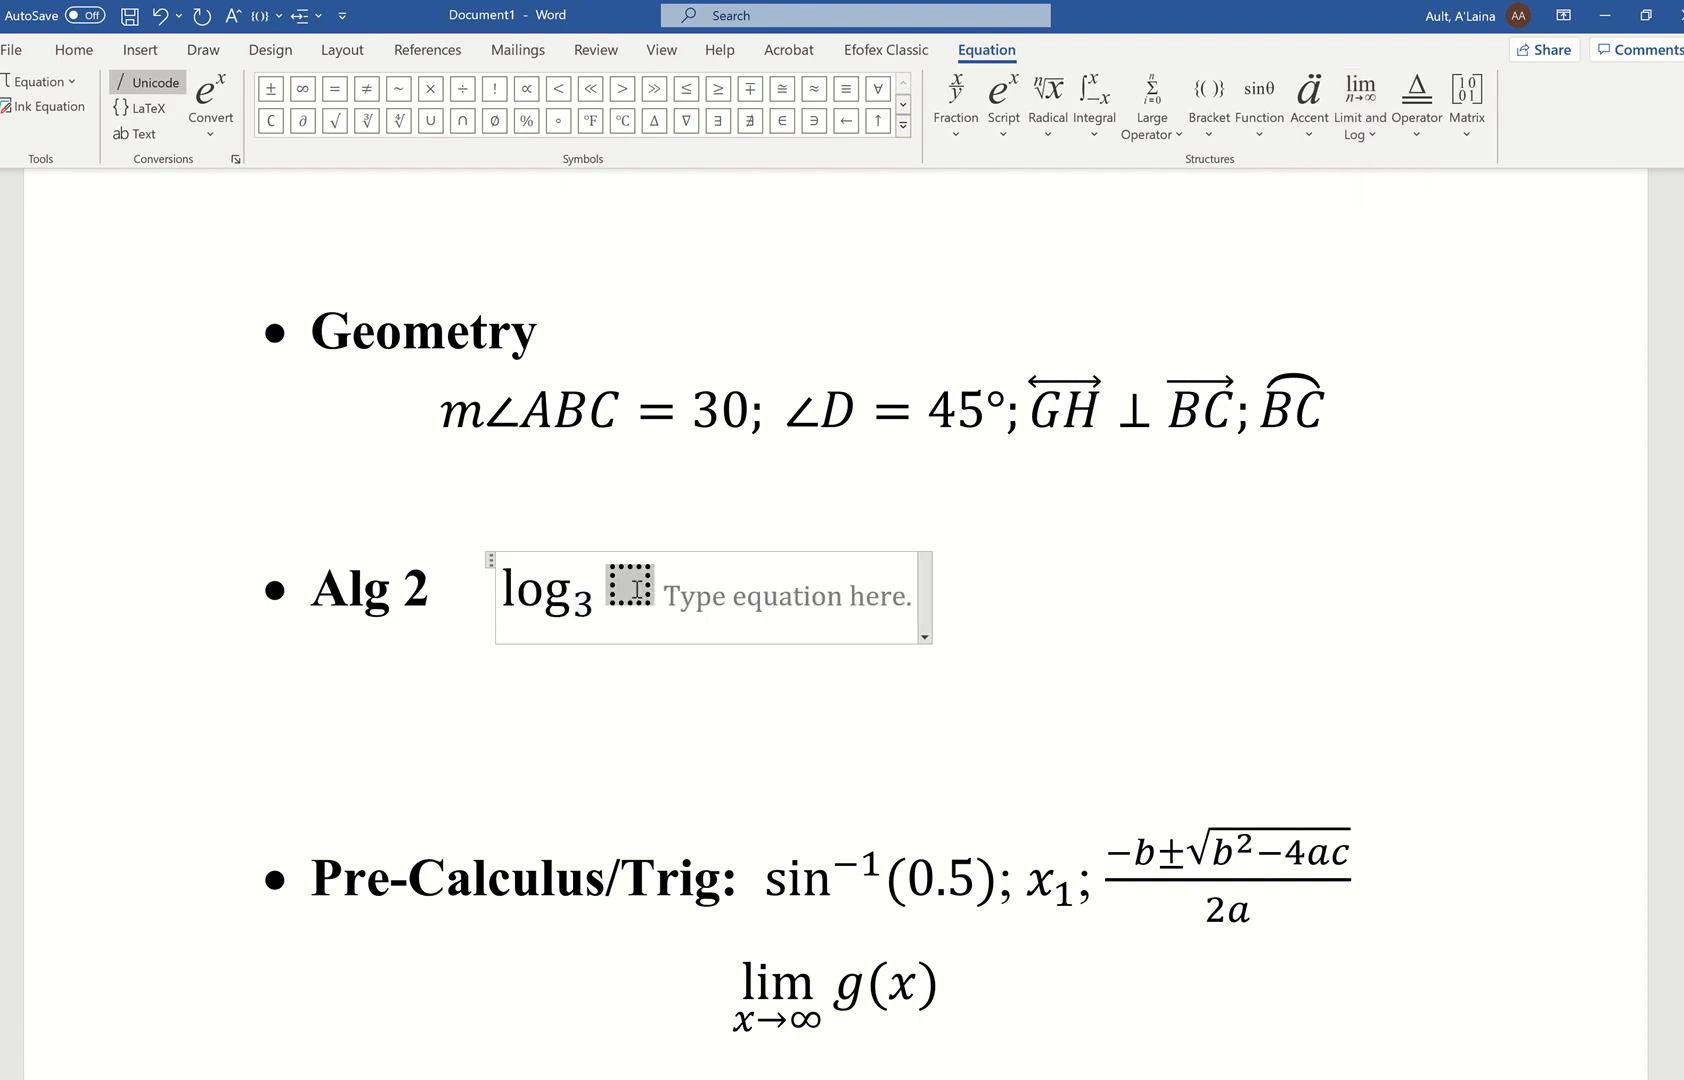
{"action": "type", "text": "27"}
{"action": "left_click", "coordinate": [793, 597]}
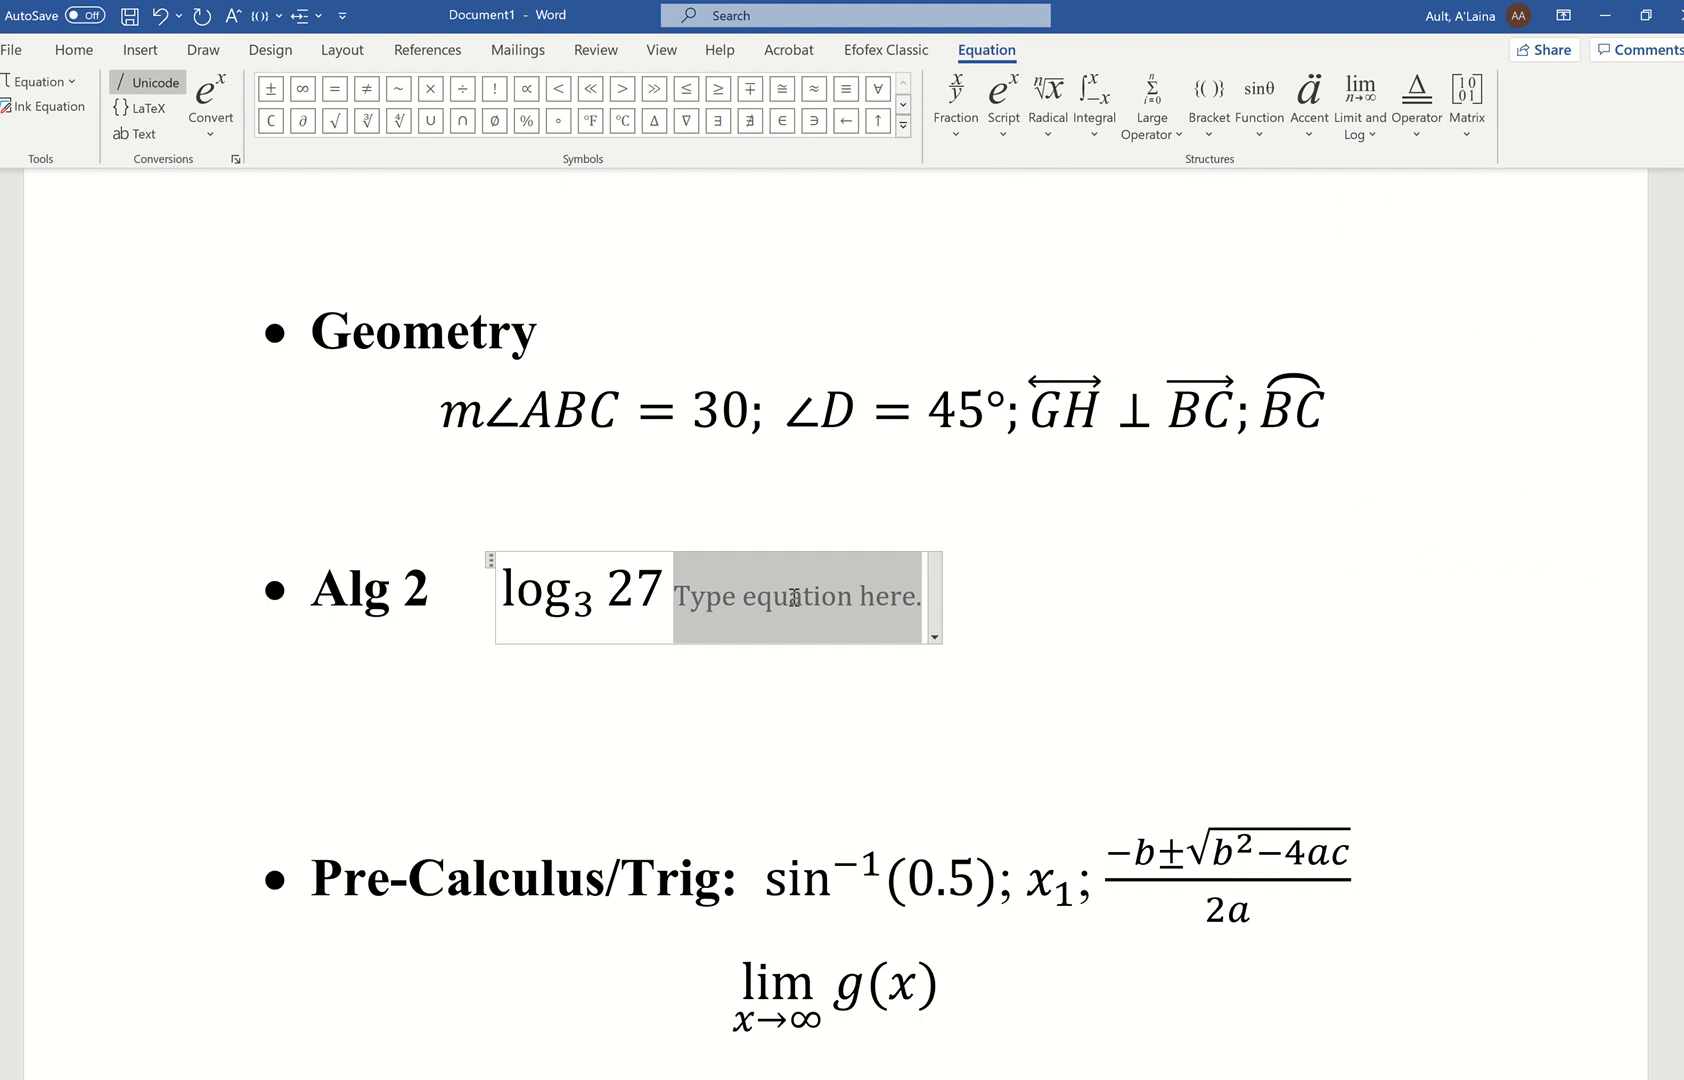
{"action": "key", "text": "BackSpace"}
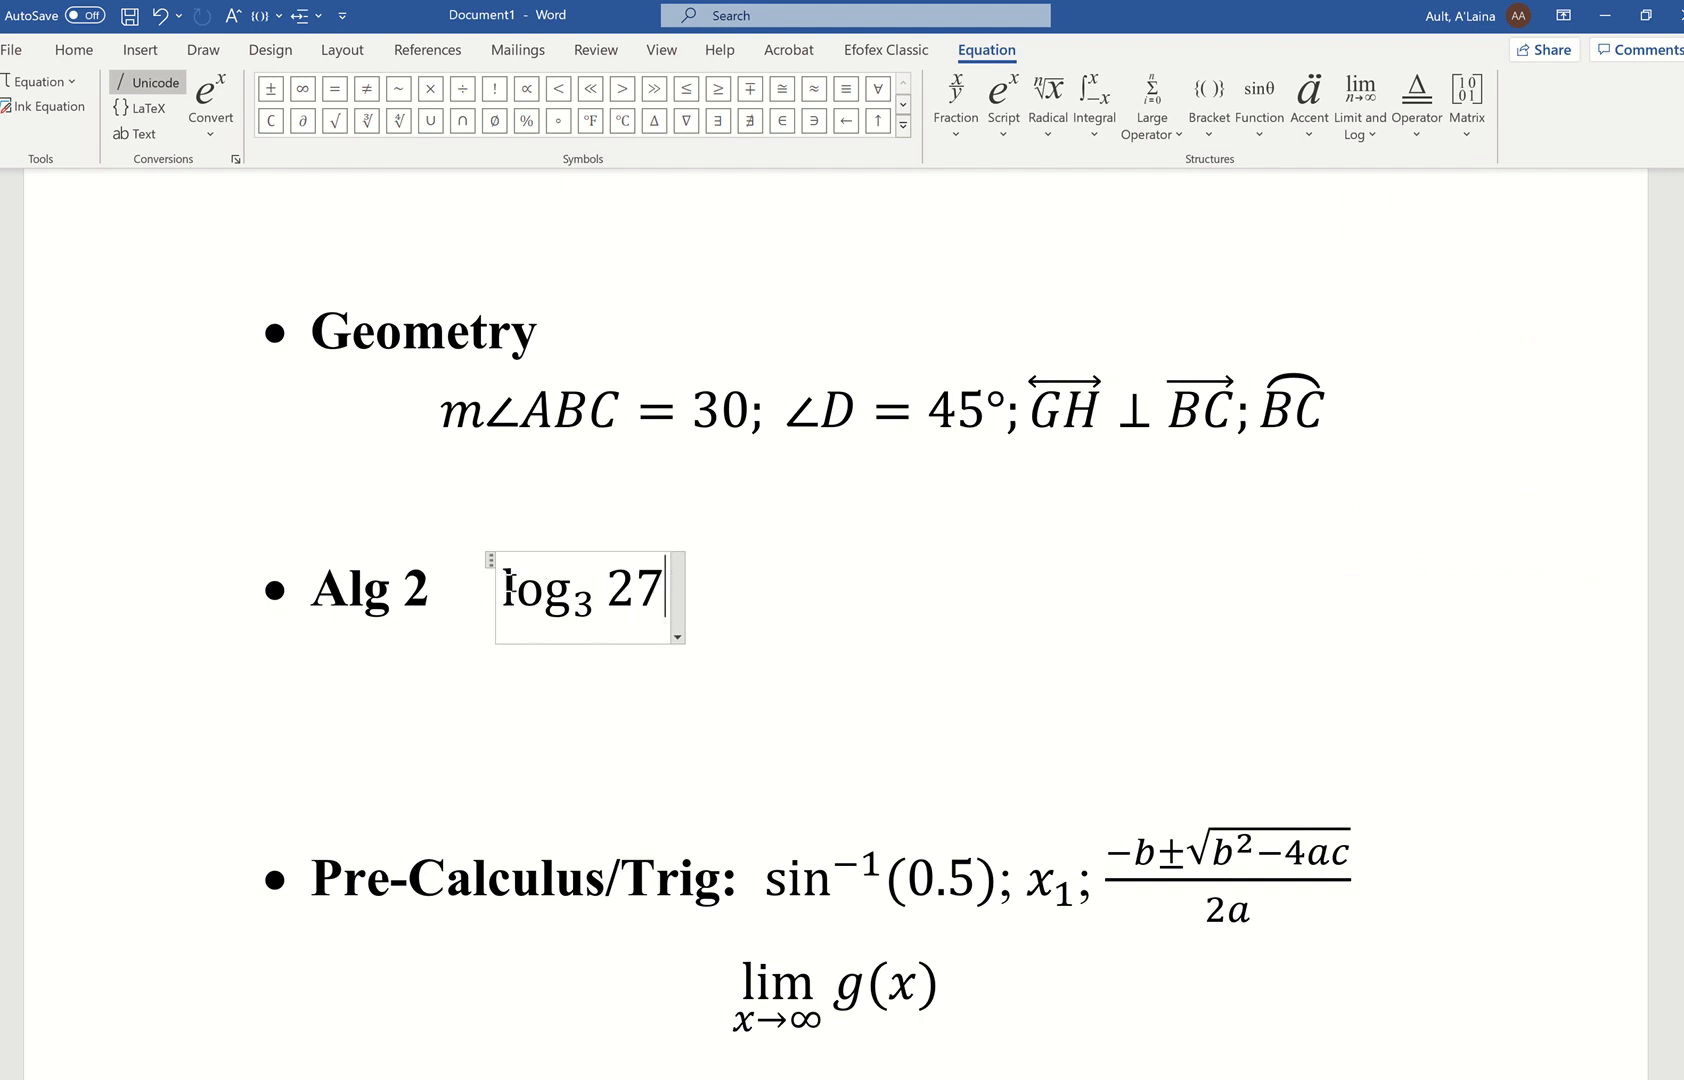
Step: Add a semicolon after the logarithm, followed by the text "This is italicized" within the same equation
{"action": "type", "text": ";lkjasdfj"}
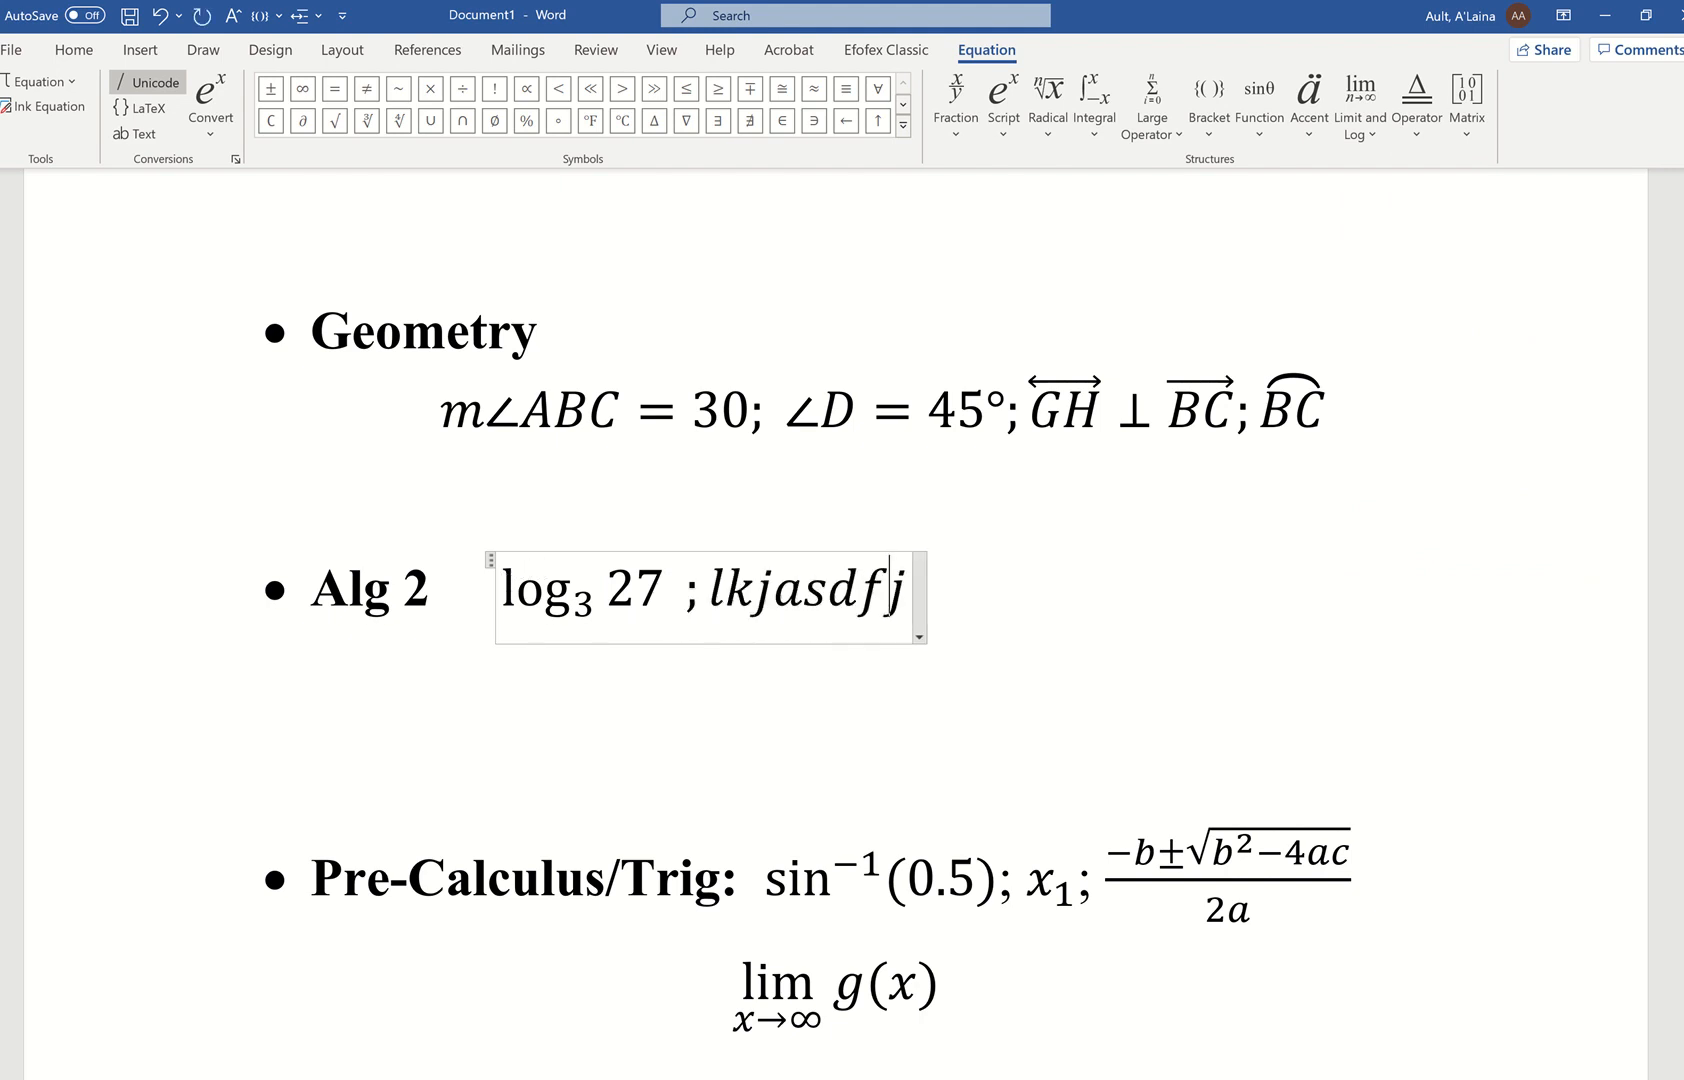
{"action": "key", "text": "BackSpace"}
{"action": "key", "text": "BackSpace"}
{"action": "key", "text": "BackSpace"}
{"action": "key", "text": "BackSpace"}
{"action": "key", "text": "BackSpace"}
{"action": "key", "text": "BackSpace"}
{"action": "key", "text": "BackSpace"}
{"action": "key", "text": "BackSpace"}
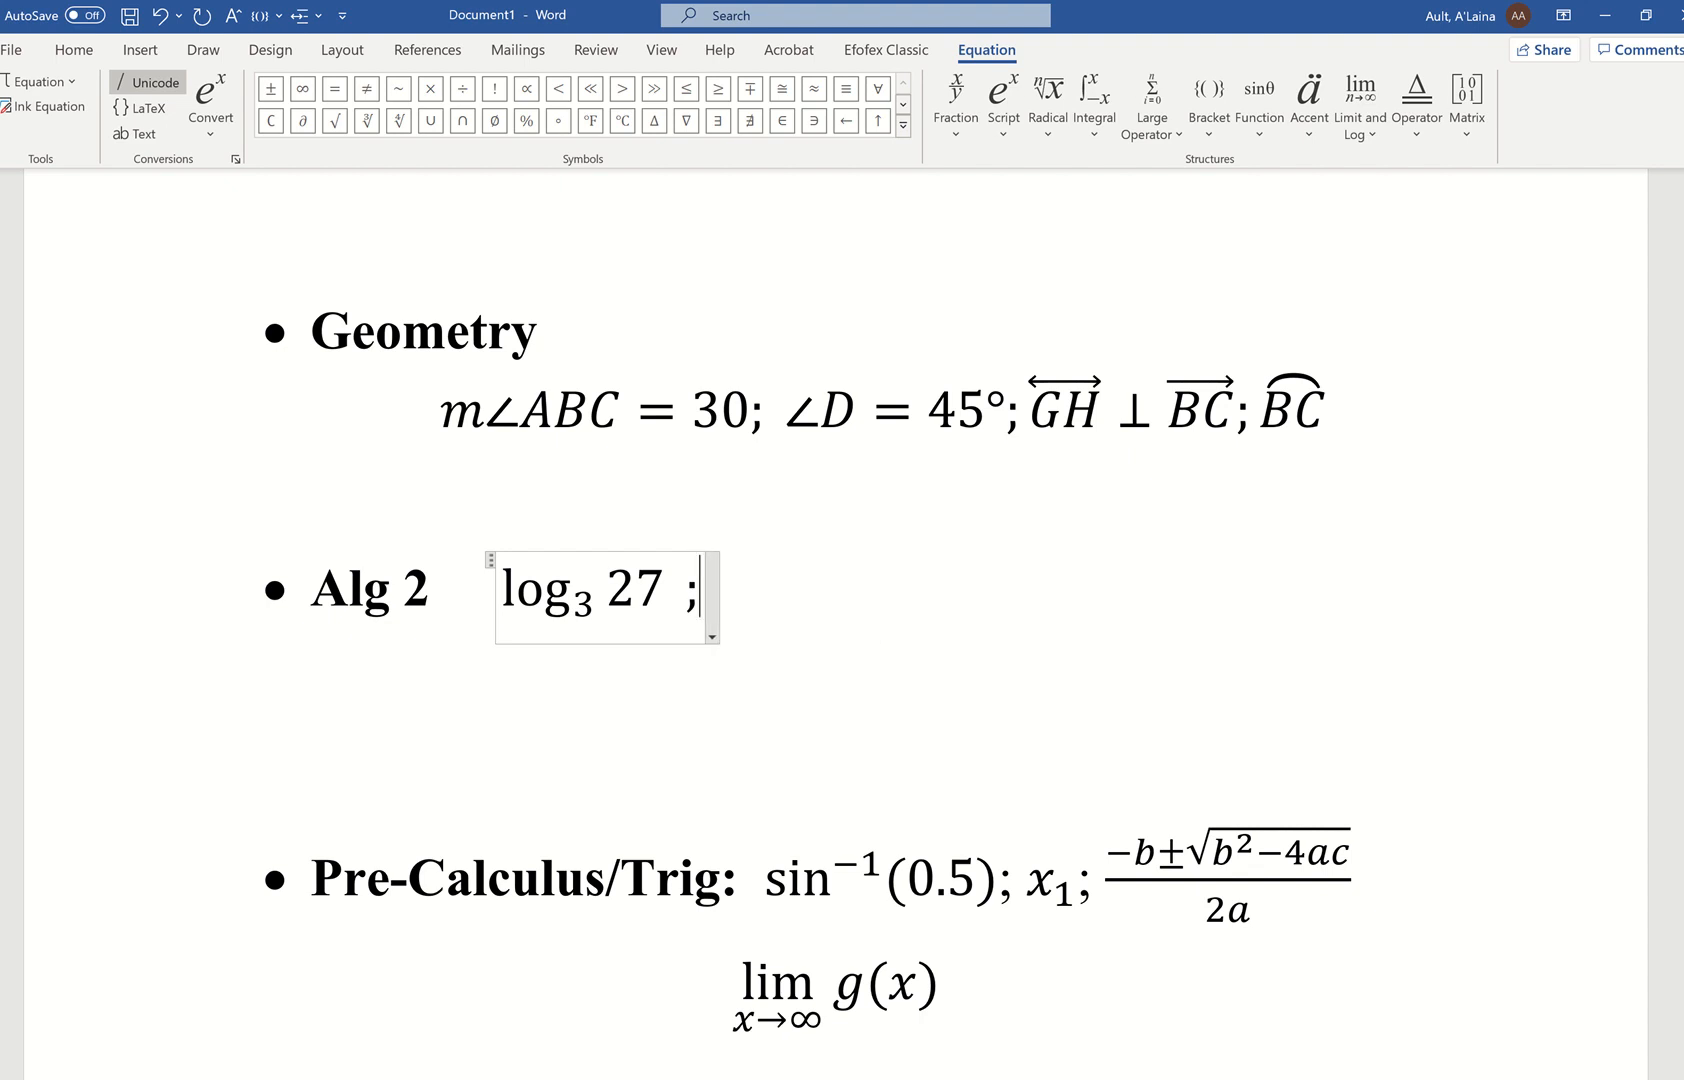
{"action": "type", "text": "This is it"}
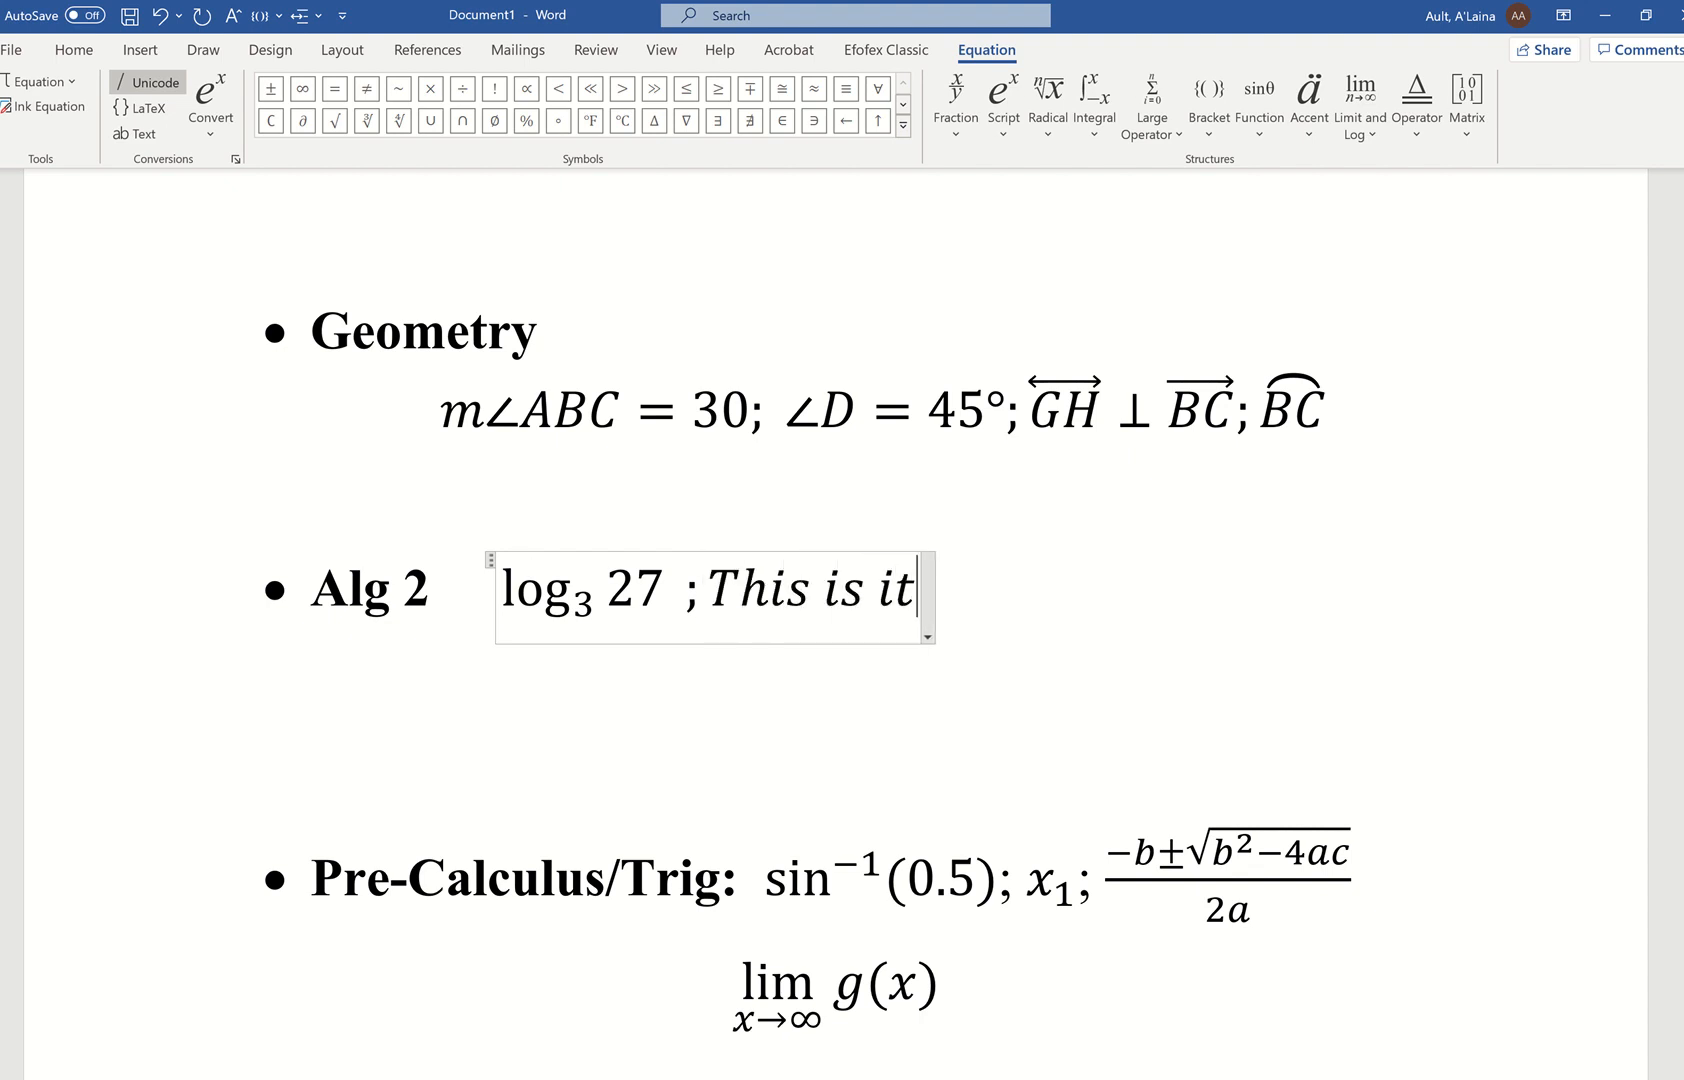
{"action": "type", "text": "alicized"}
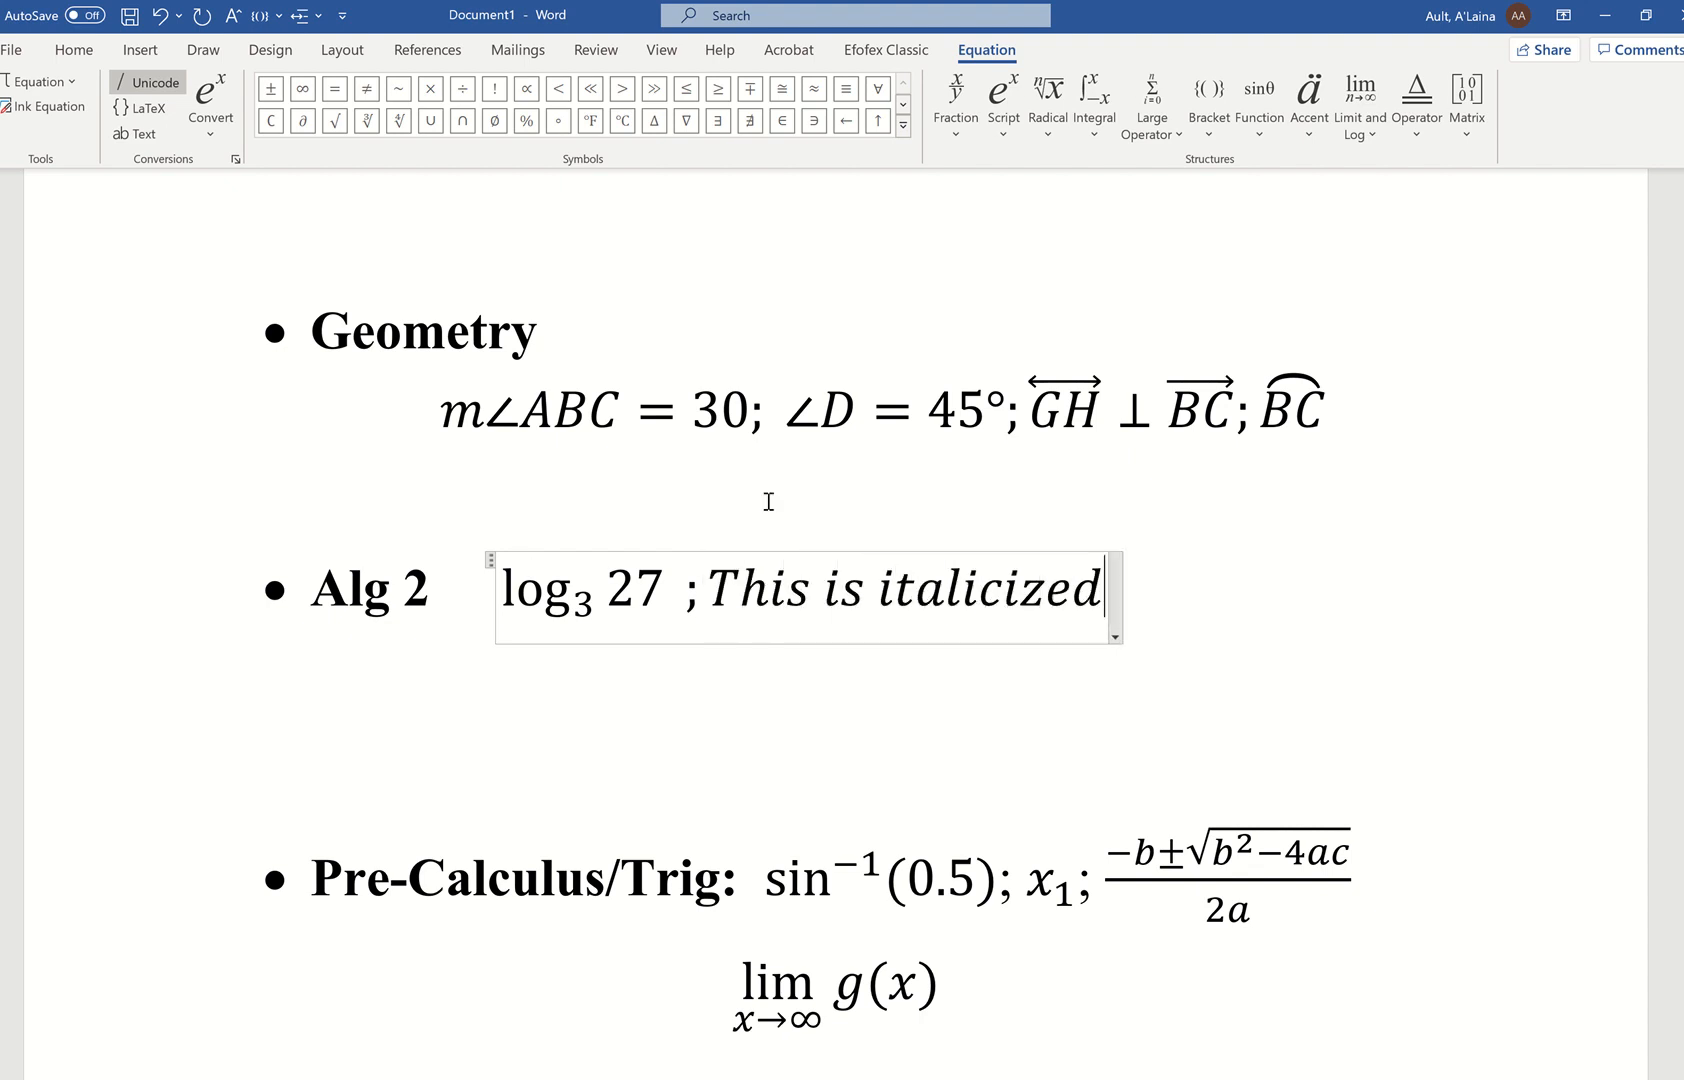
Step: Remove the italic formatting from the text "This is italicized" in the Alg 2 equation
{"action": "left_click_drag", "start_coordinate": [1100, 588], "coordinate": [741, 585]}
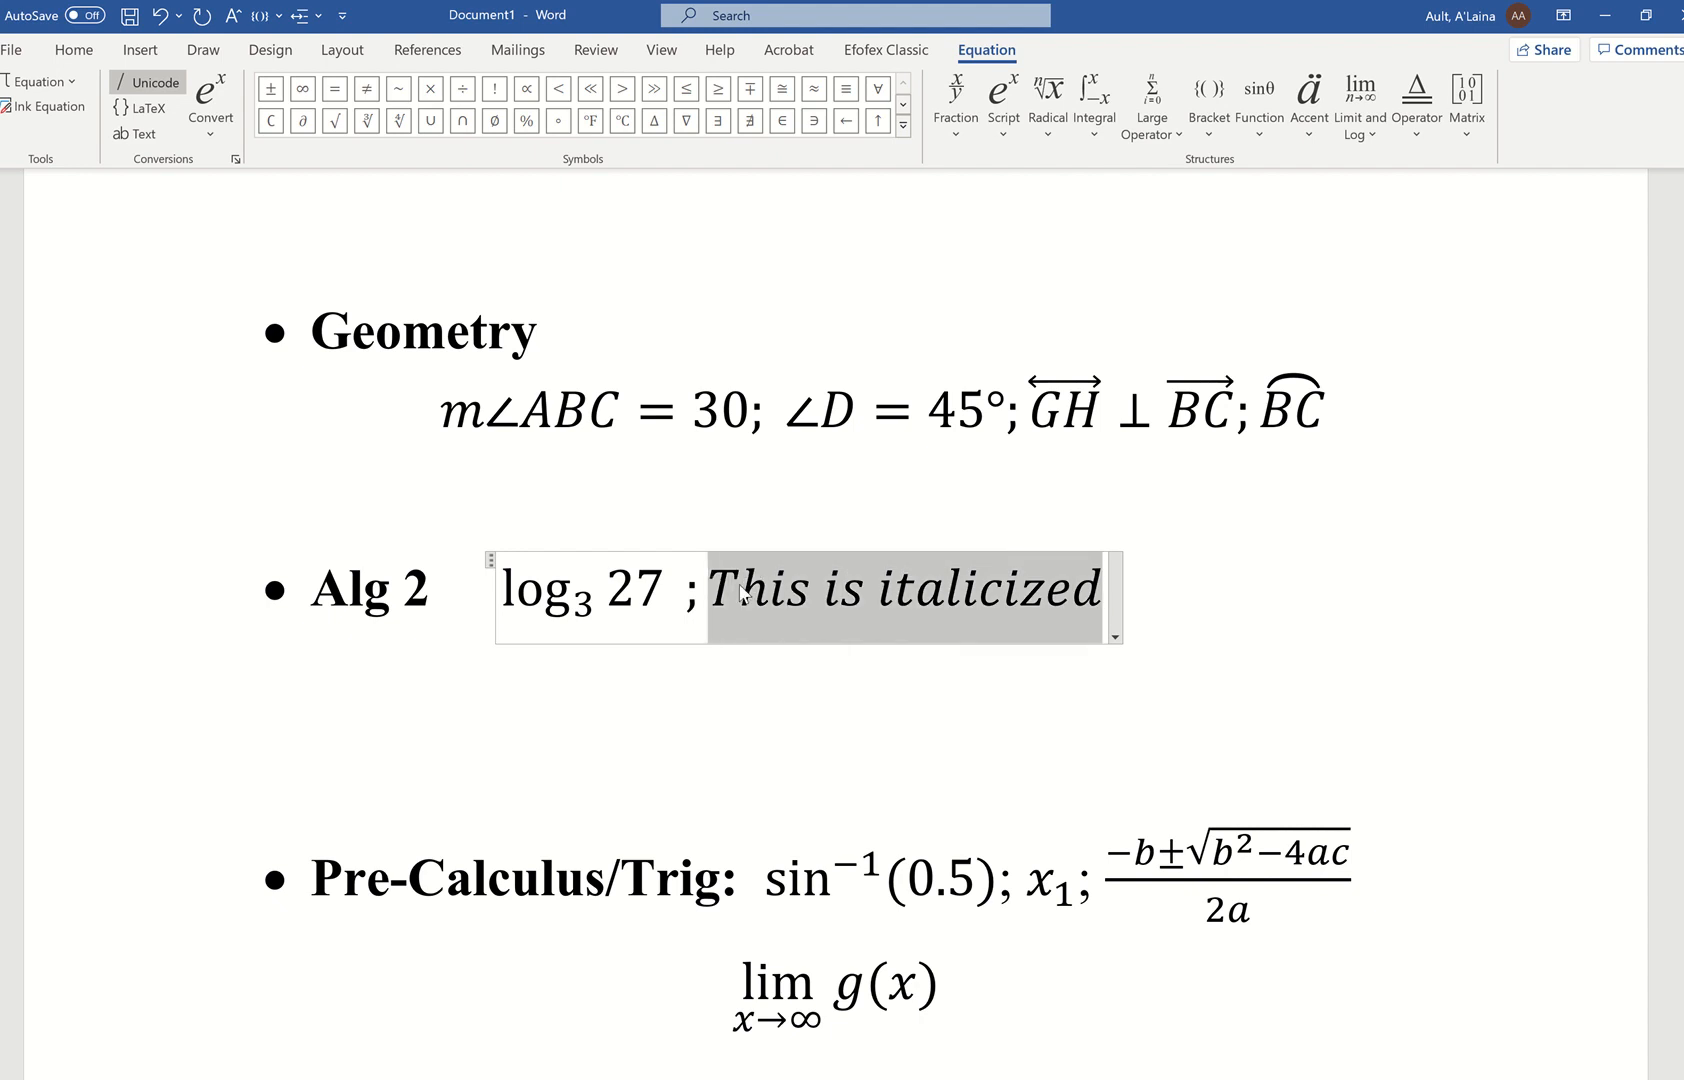
{"action": "key", "text": "ctrl+i"}
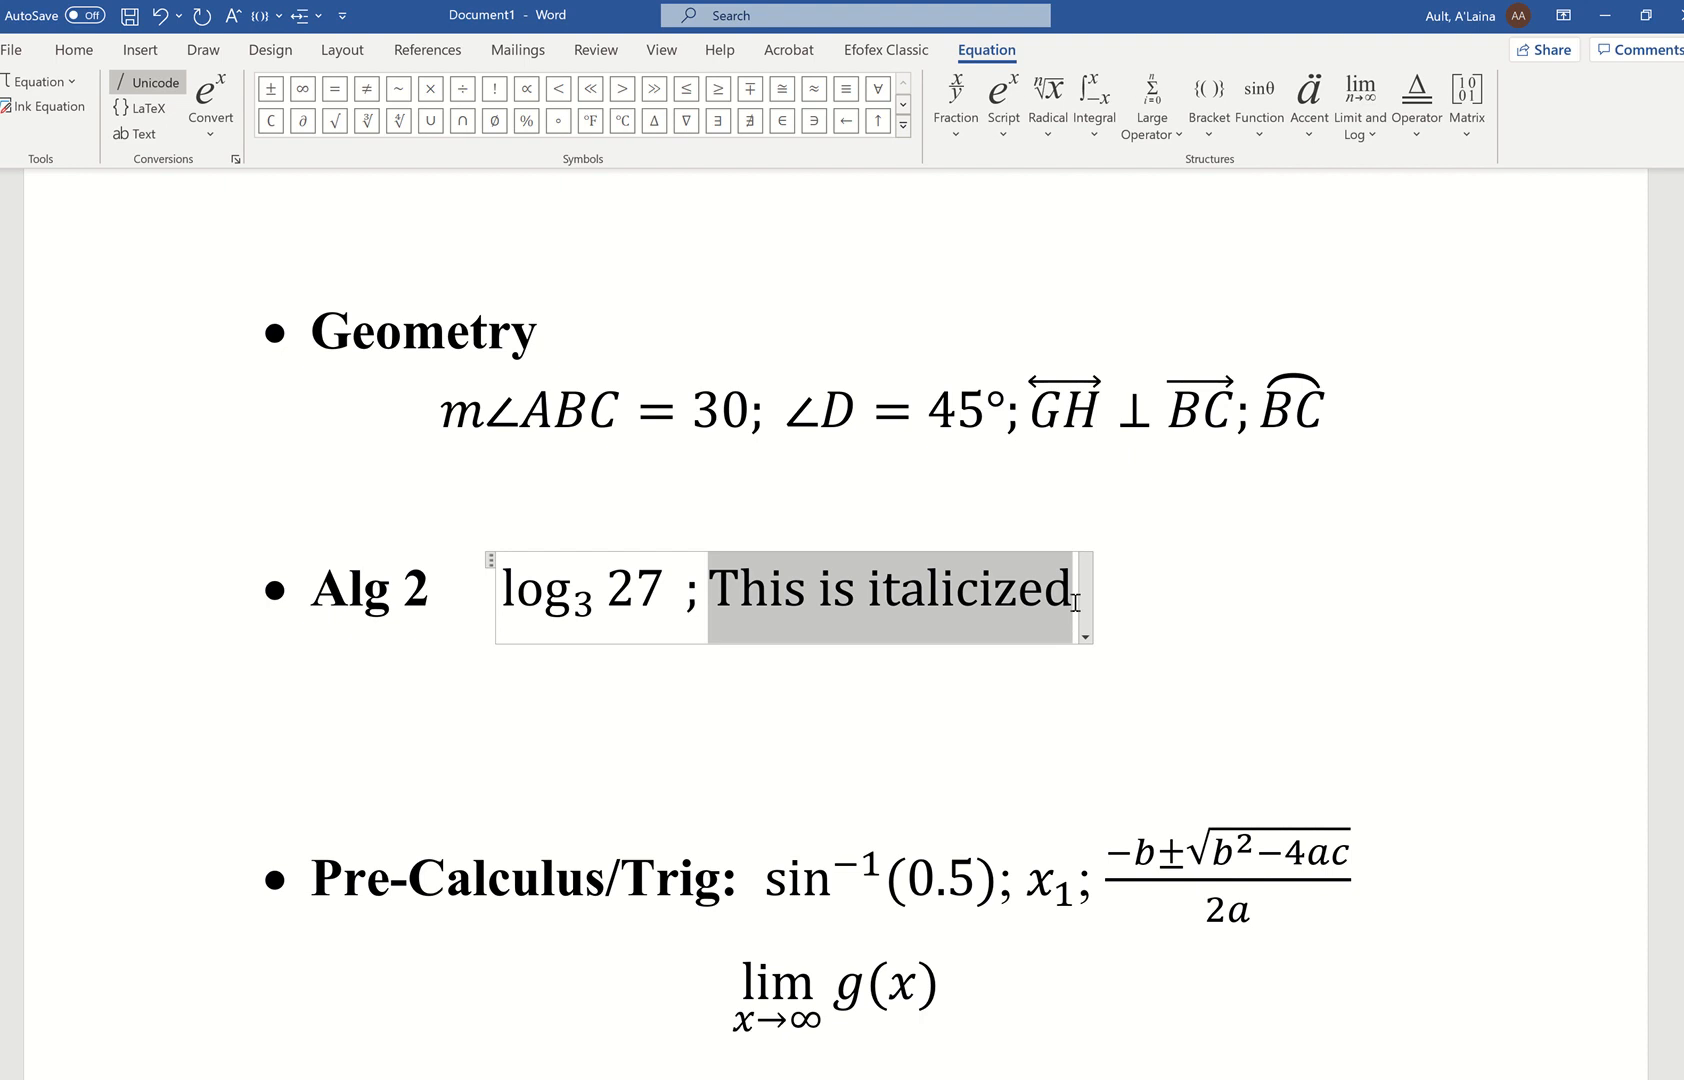
{"action": "left_click", "coordinate": [1075, 603]}
Step: Insert the word NOT before "italicized" and make that word bold
{"action": "left_click", "coordinate": [857, 587]}
{"action": "type", "text": "NOT"}
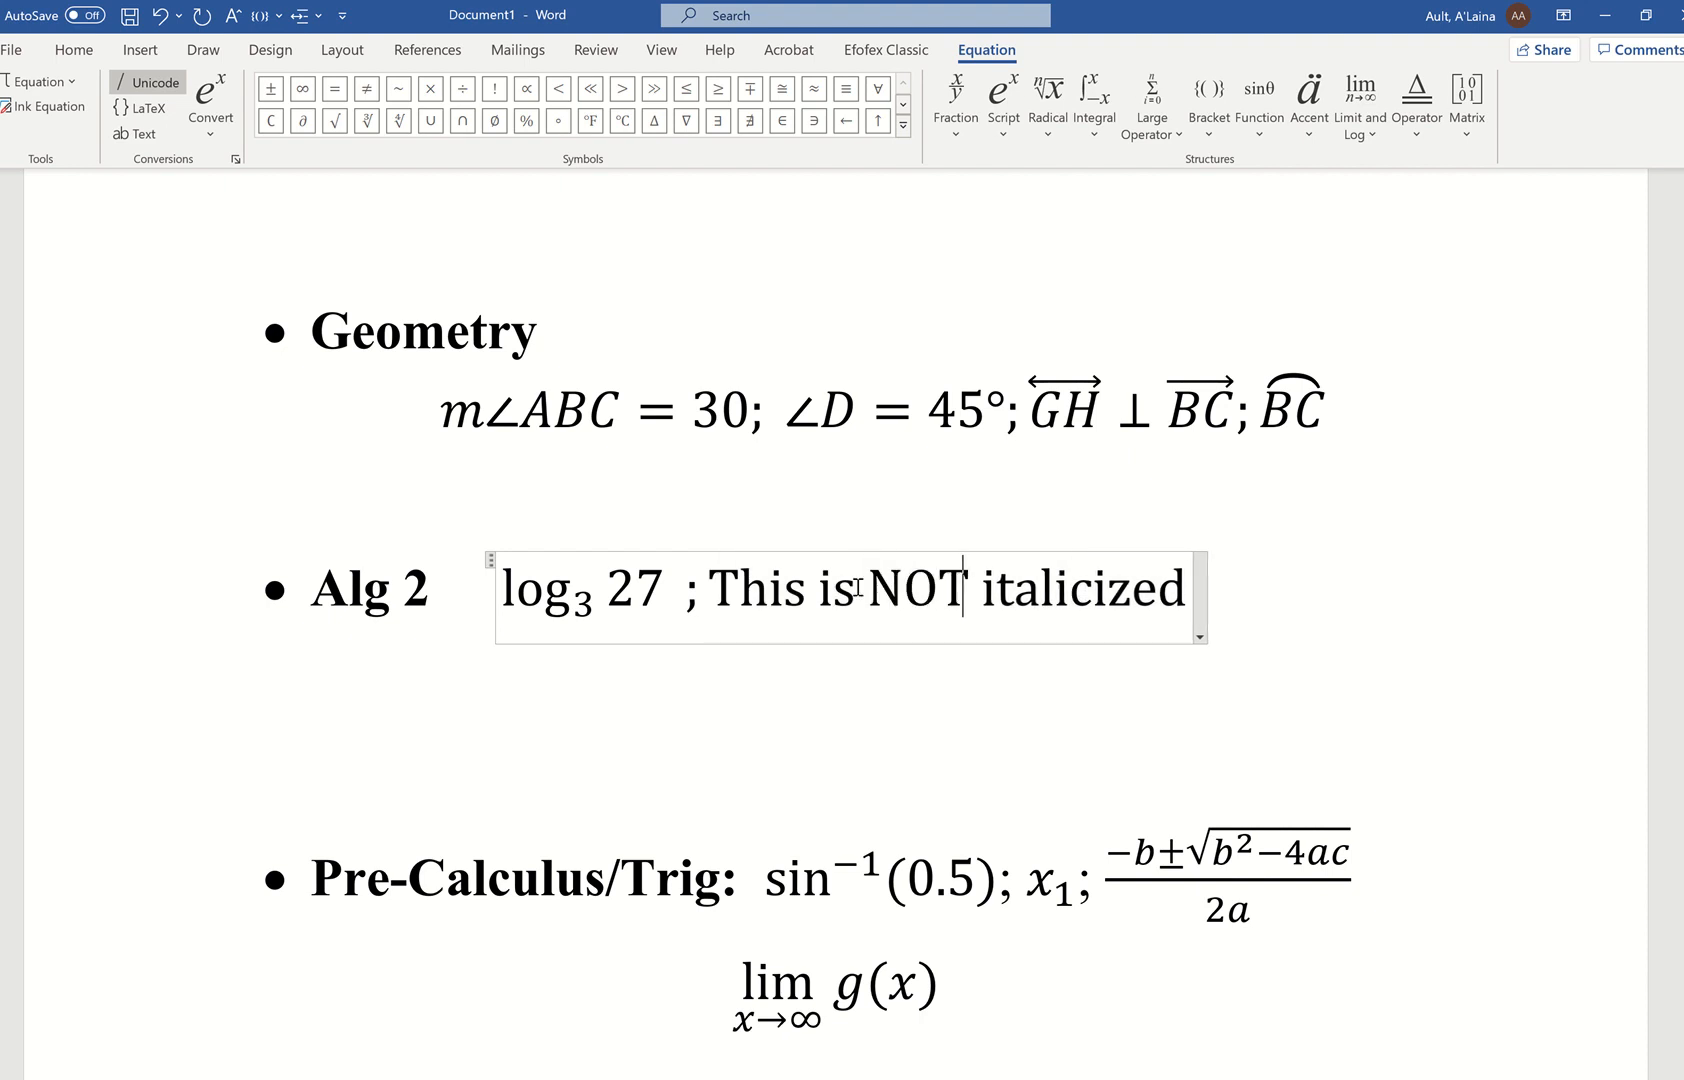
{"action": "left_click_drag", "start_coordinate": [965, 596], "coordinate": [879, 590]}
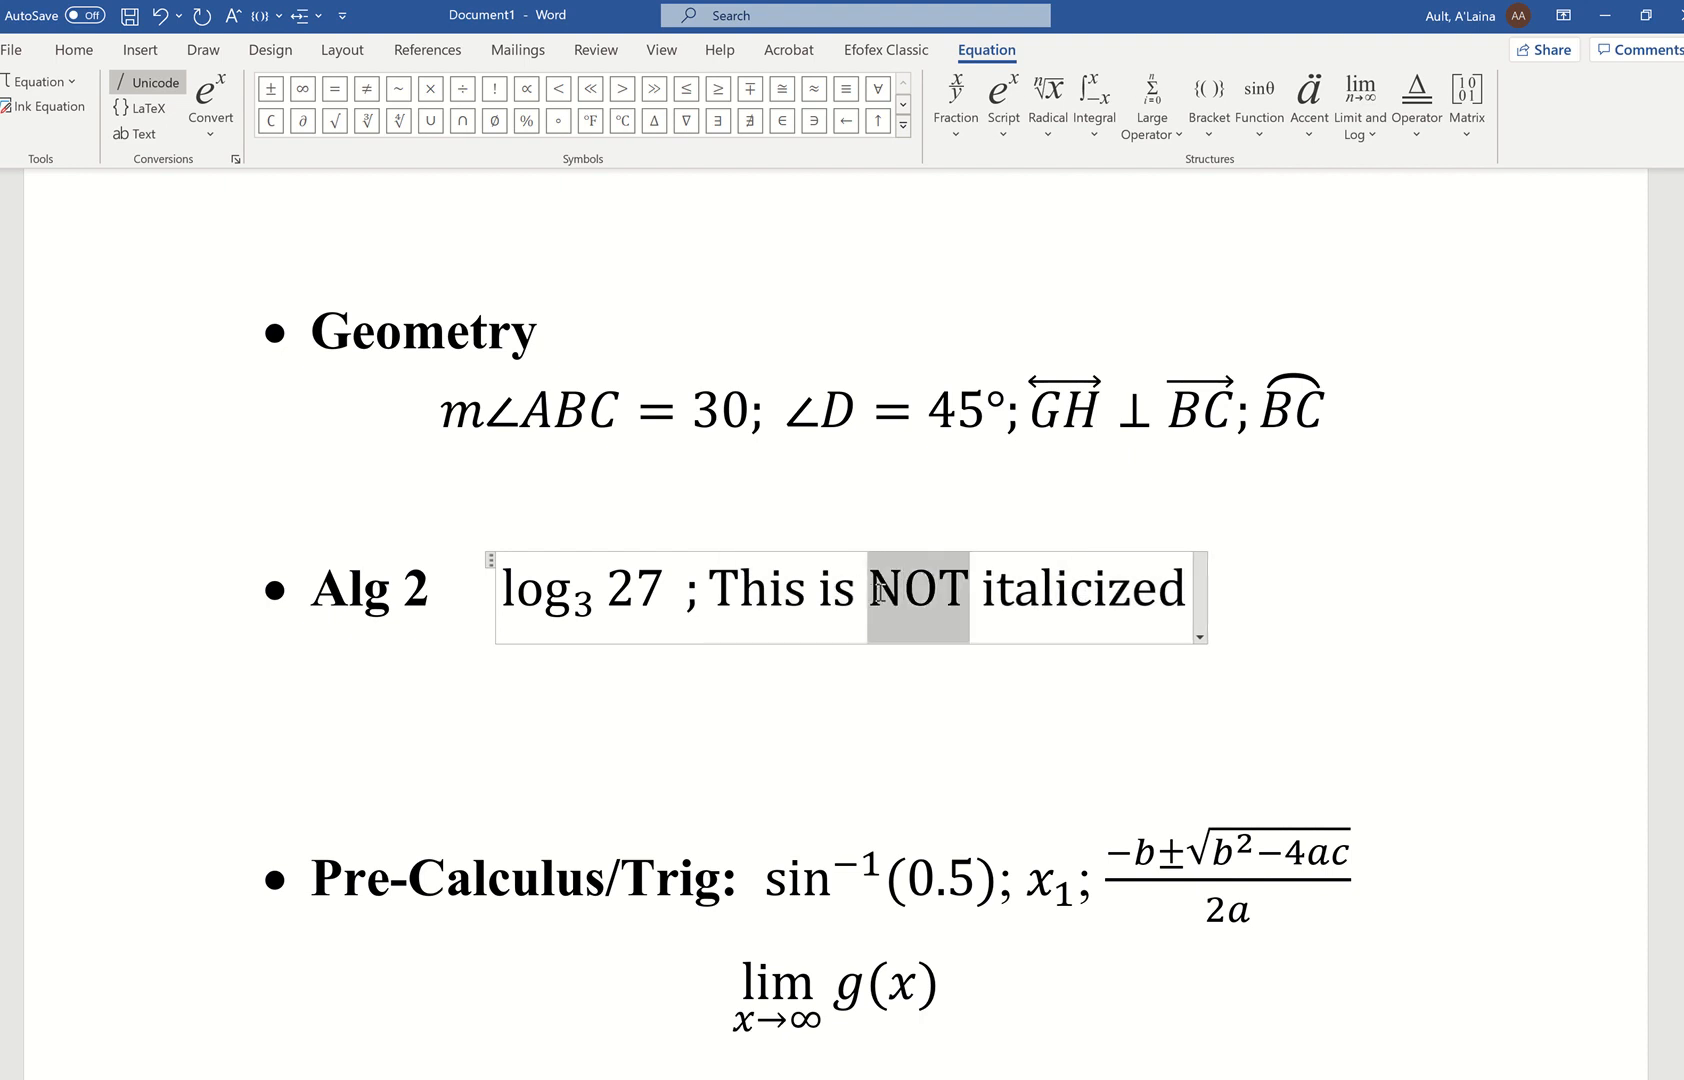
{"action": "key", "text": "ctrl+b"}
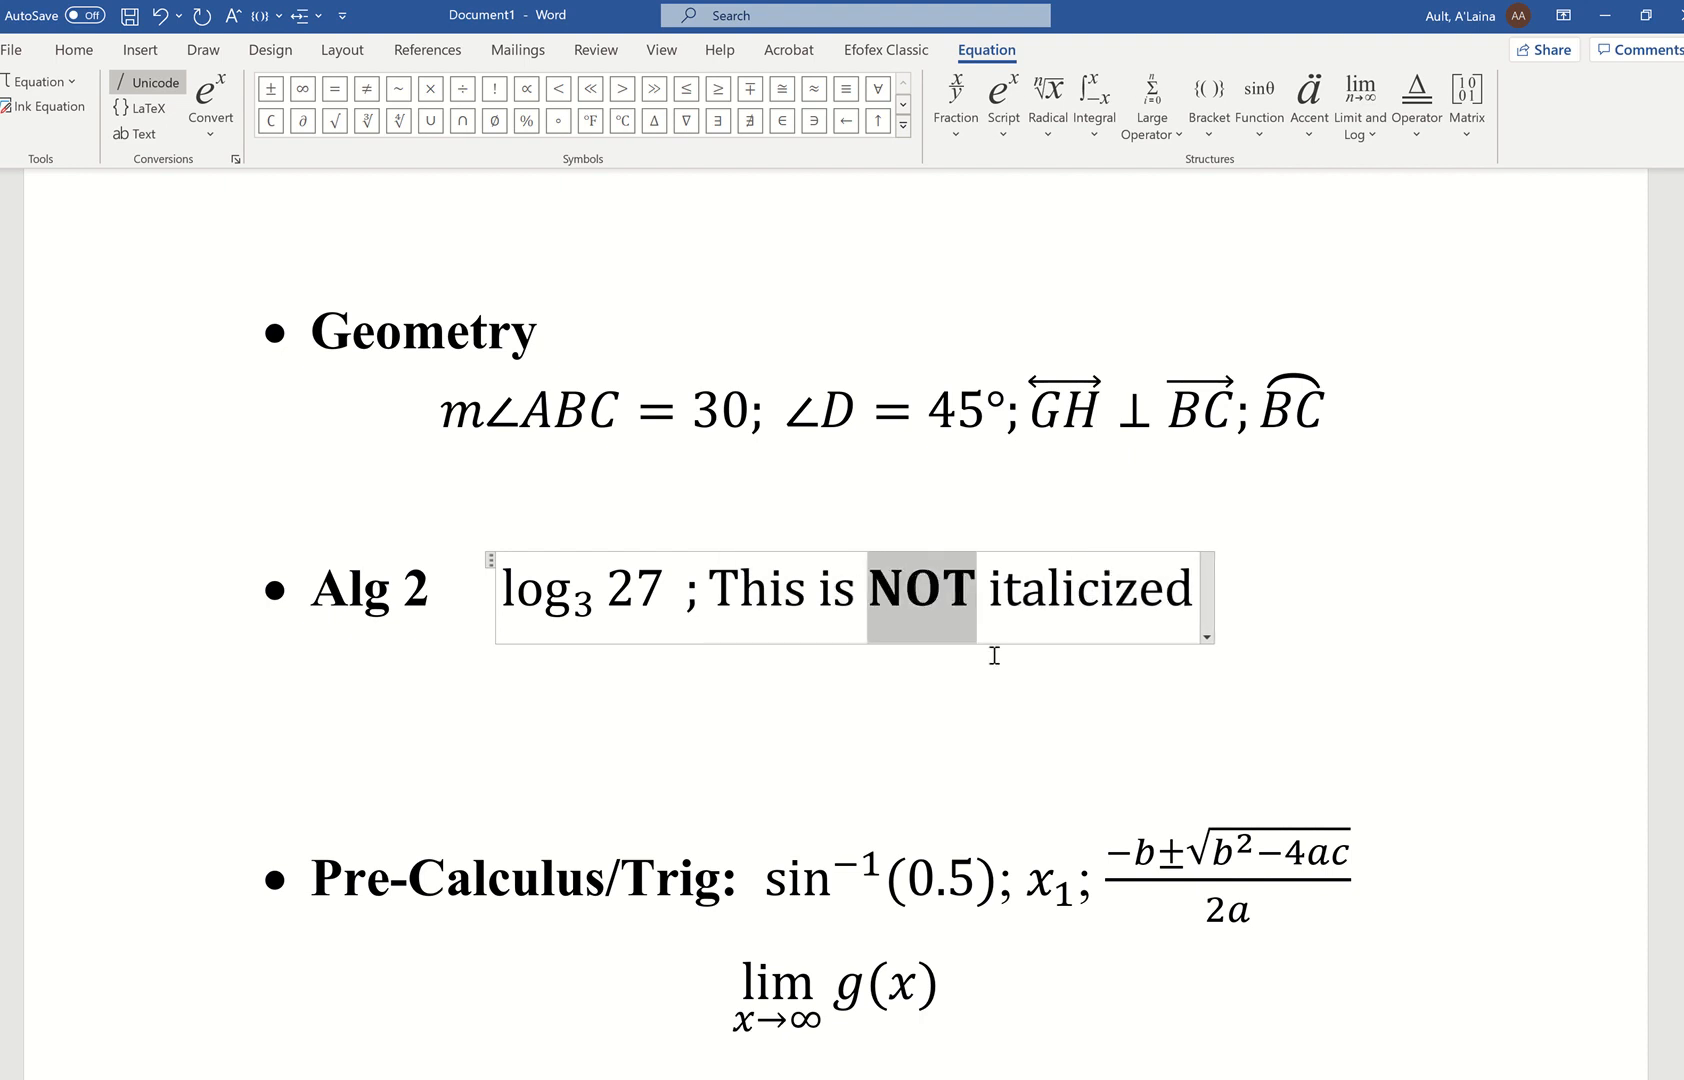
Step: Append a semicolon and an italic f(x) after the non-italic text in the Alg 2 equation
{"action": "left_click", "coordinate": [1195, 587]}
{"action": "type", "text": "; f"}
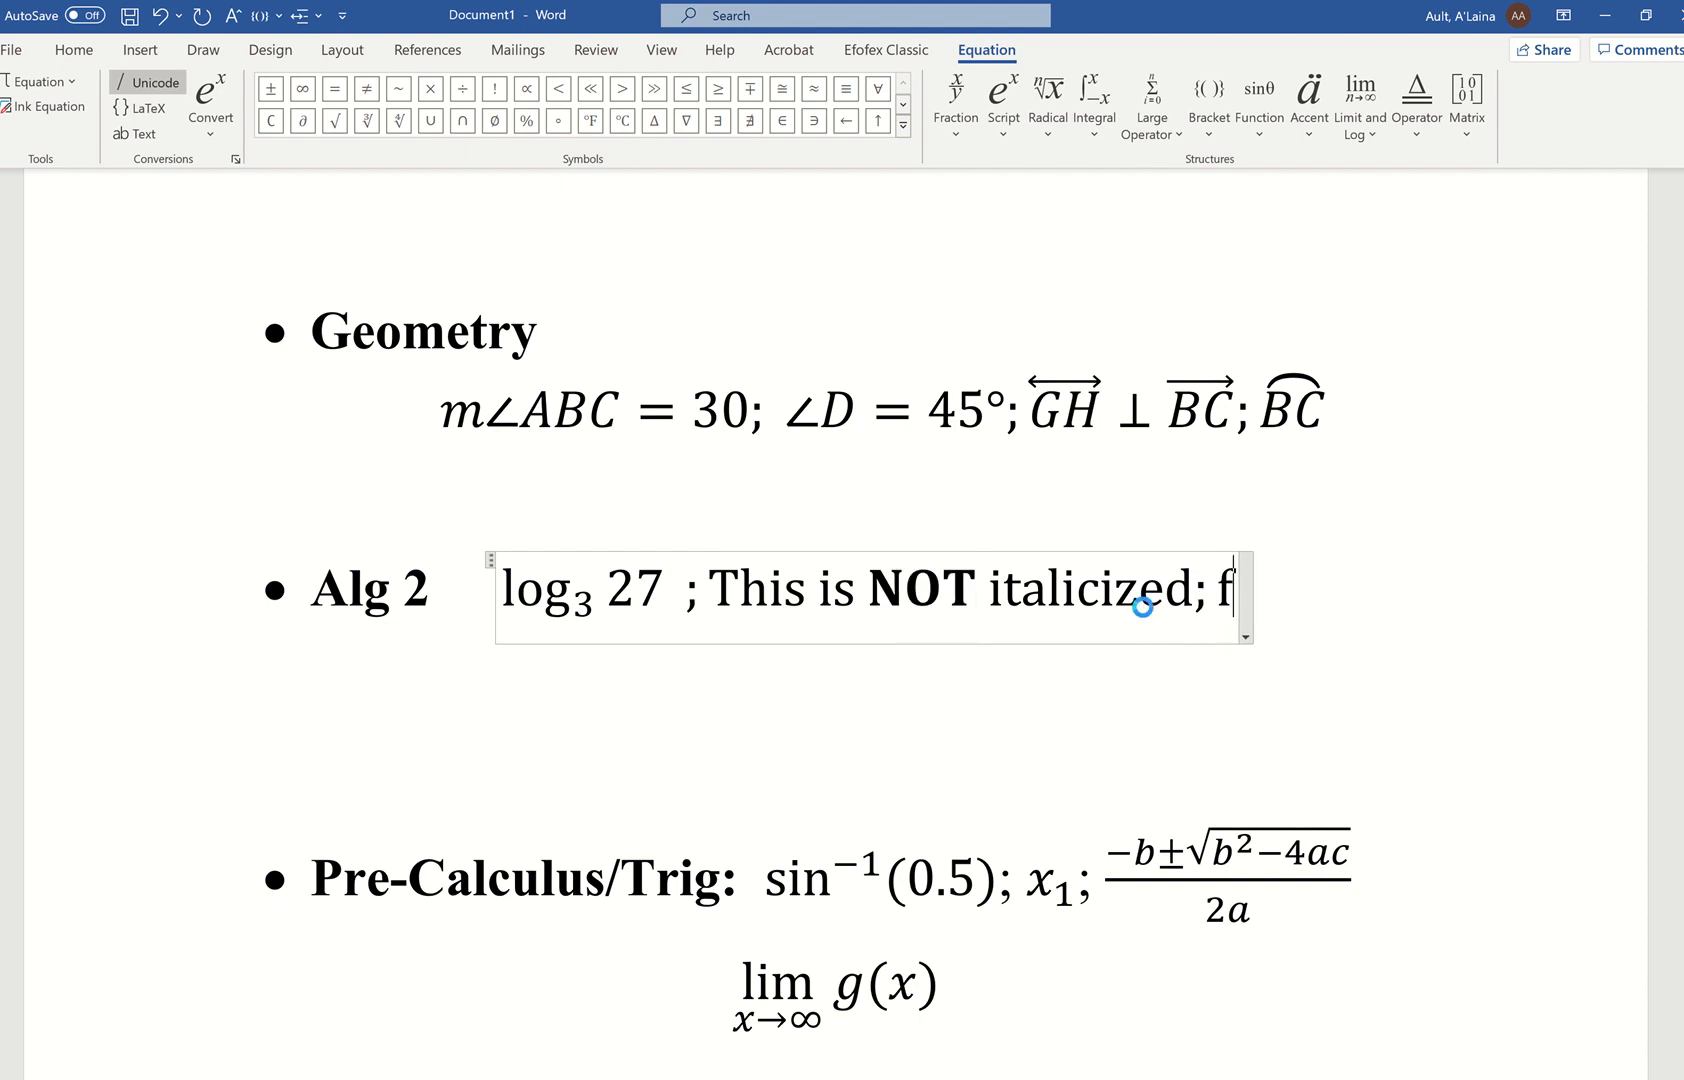
{"action": "type", "text": "(x)"}
{"action": "key", "text": "BackSpace"}
{"action": "key", "text": "BackSpace"}
{"action": "key", "text": "BackSpace"}
{"action": "key", "text": "BackSpace"}
{"action": "key", "text": "BackSpace"}
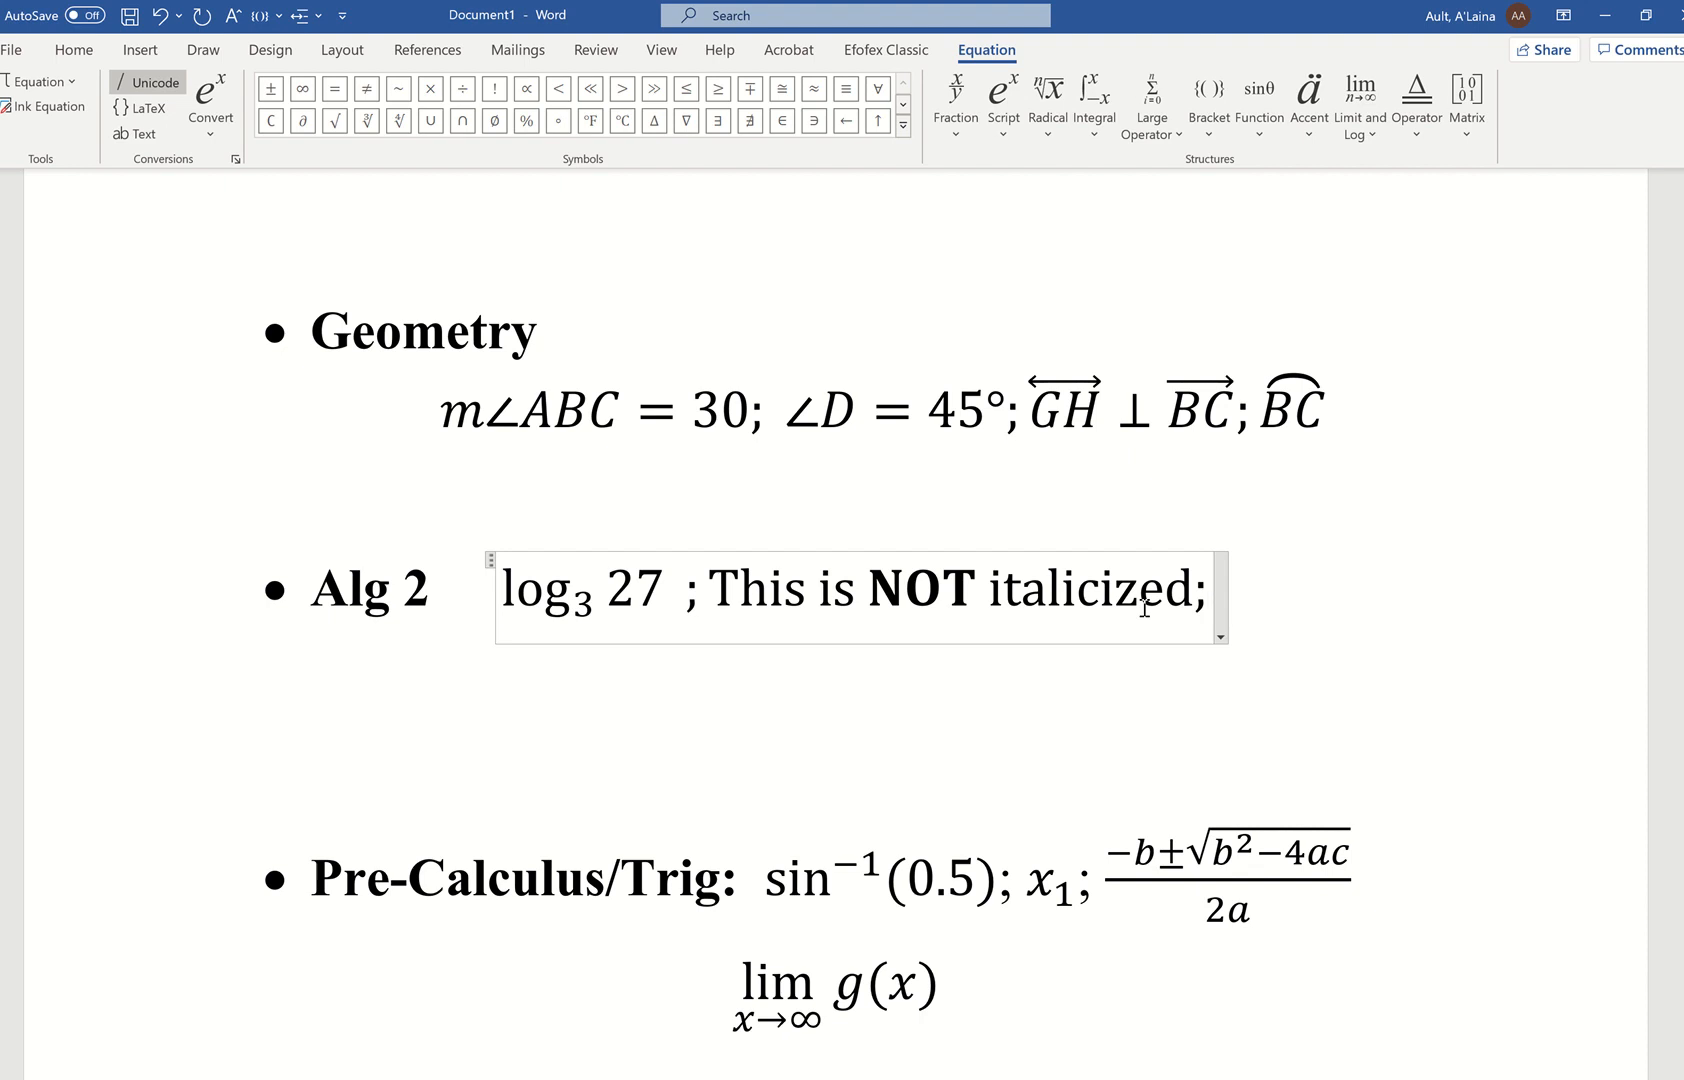
{"action": "type", "text": "f(x)"}
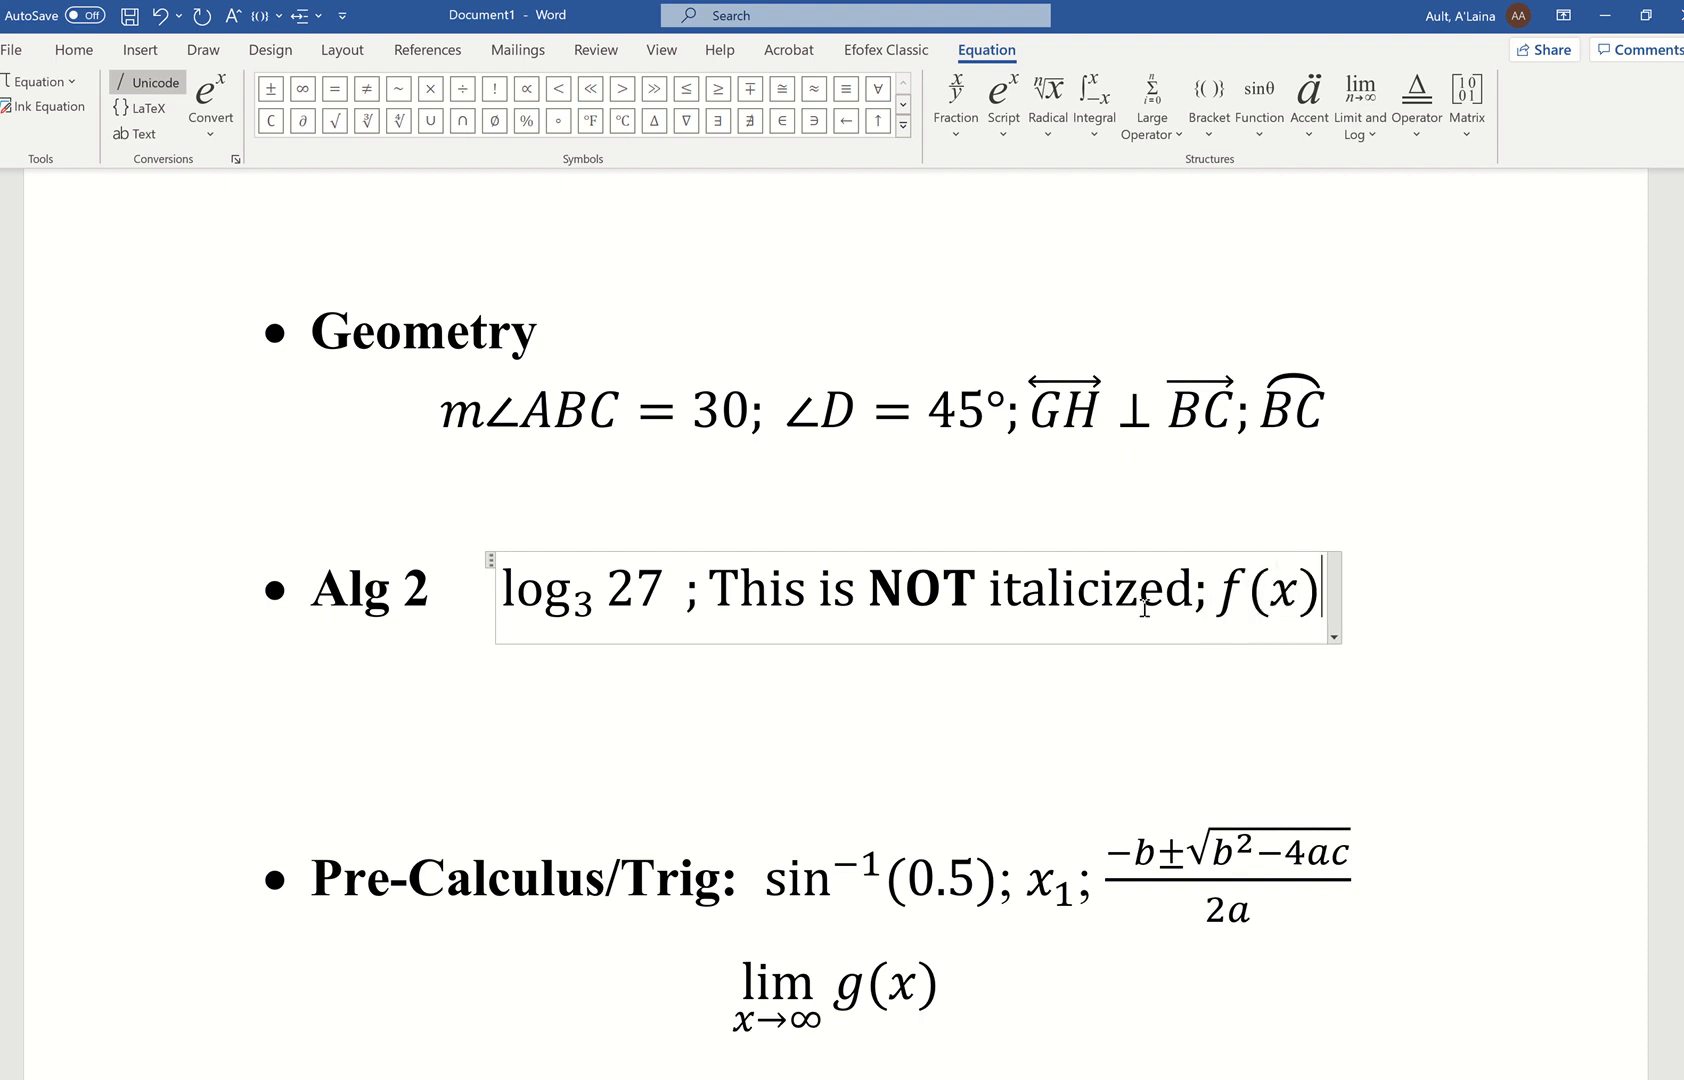